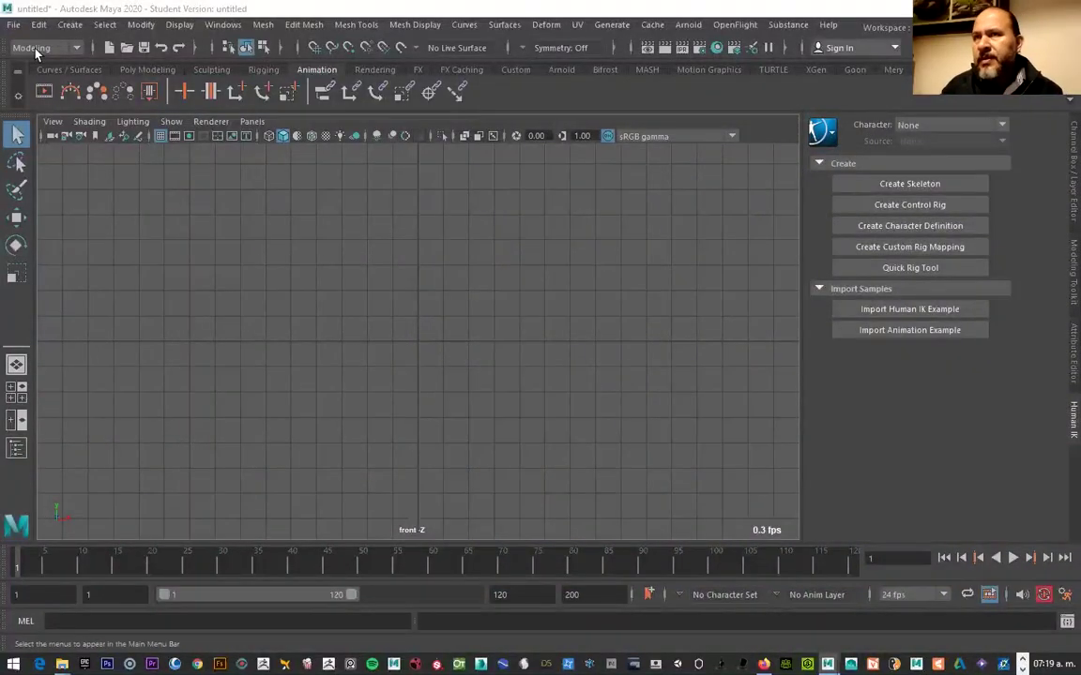
Open Escape3d_v1.ma from Recent Files, discarding the untitled scene and continuing past the student notice
click(14, 26)
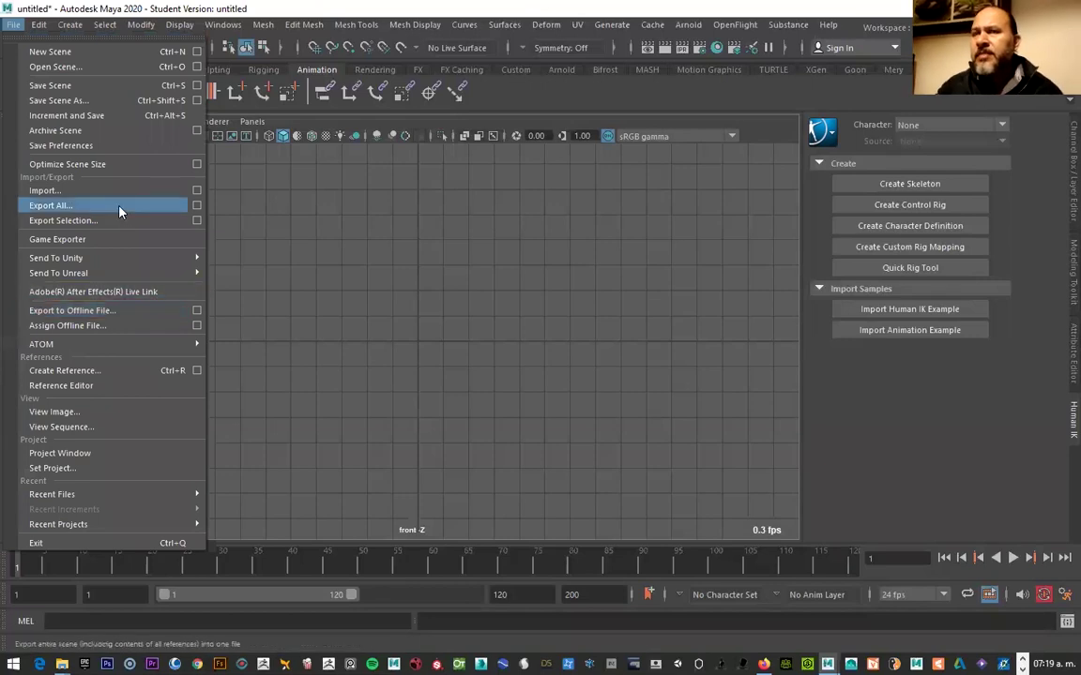
mouse_move(52, 494)
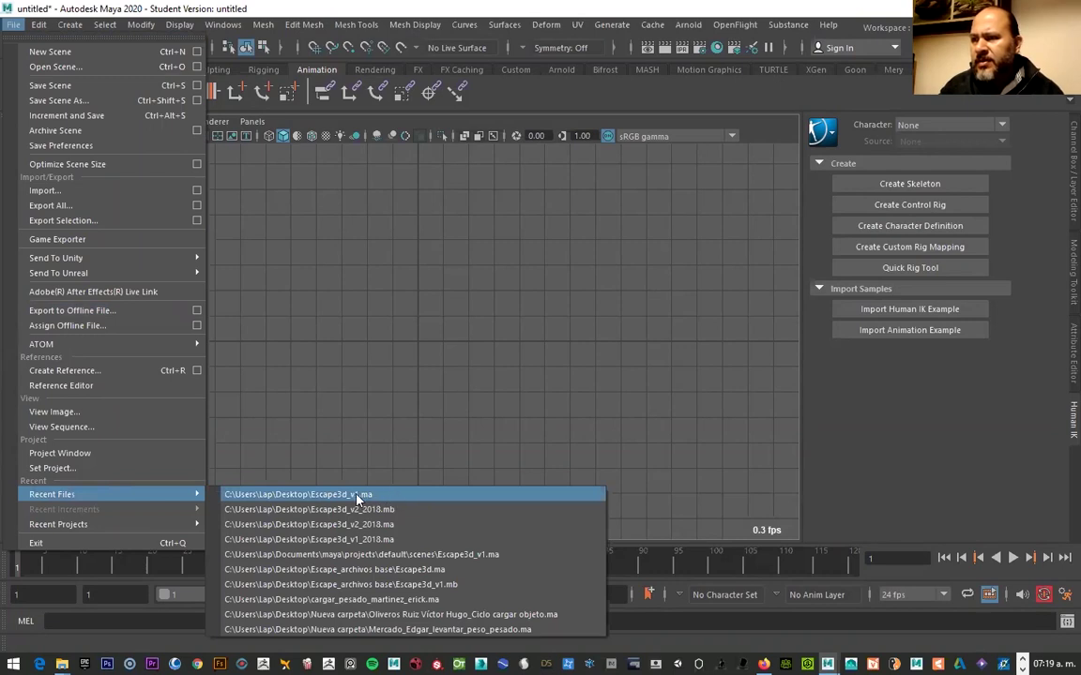
click(450, 555)
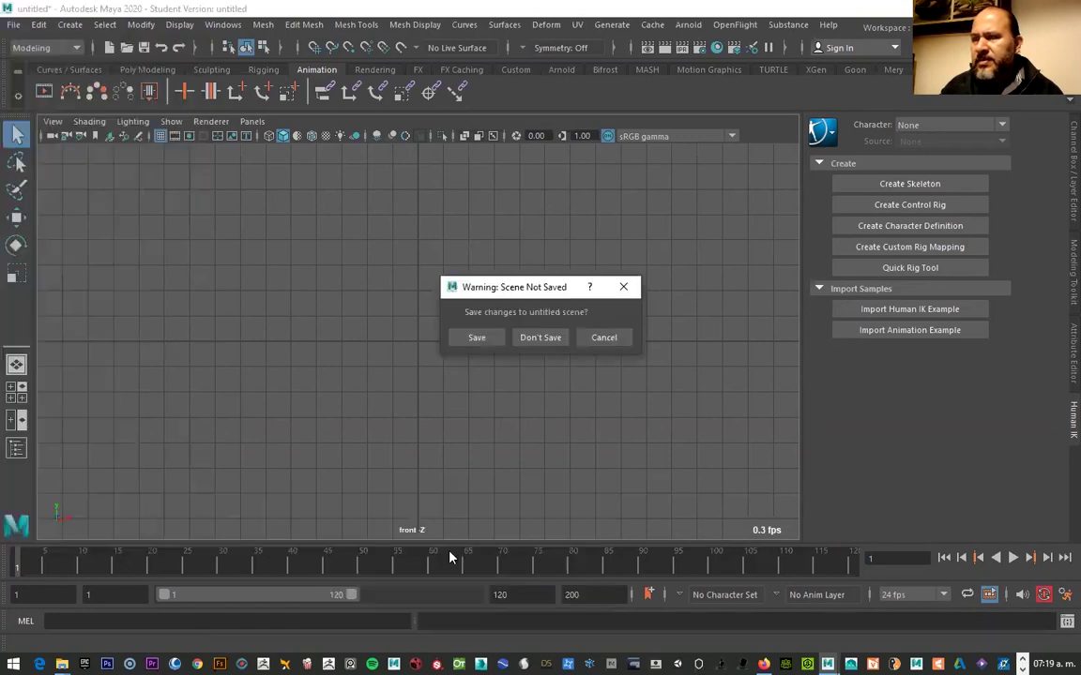
click(541, 338)
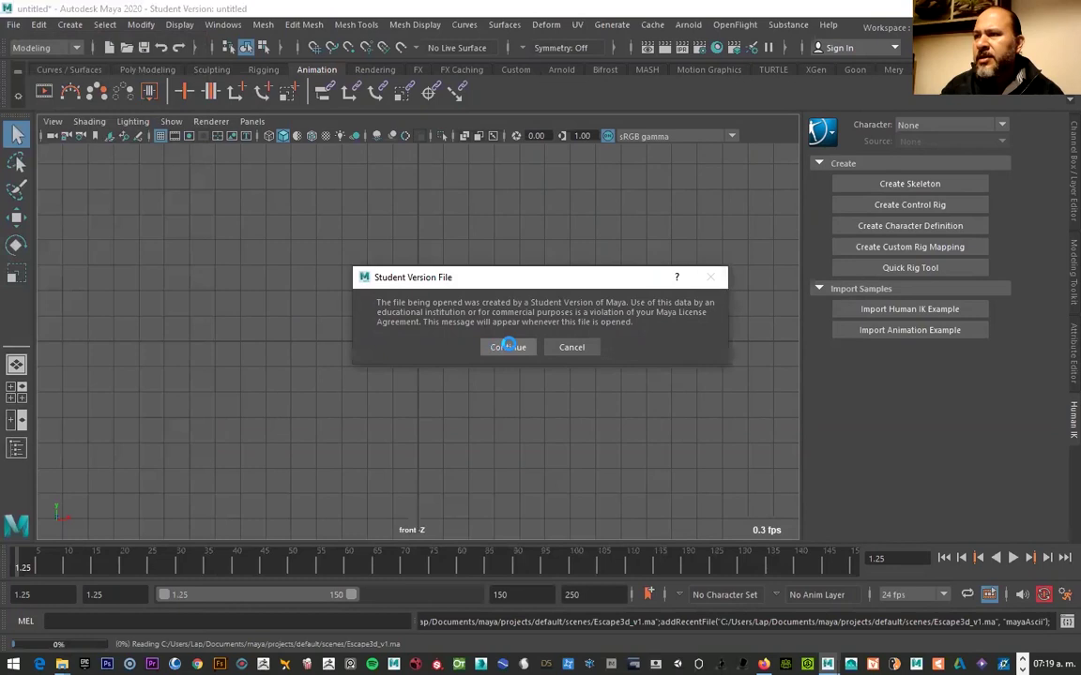
drag(519, 277, 514, 230)
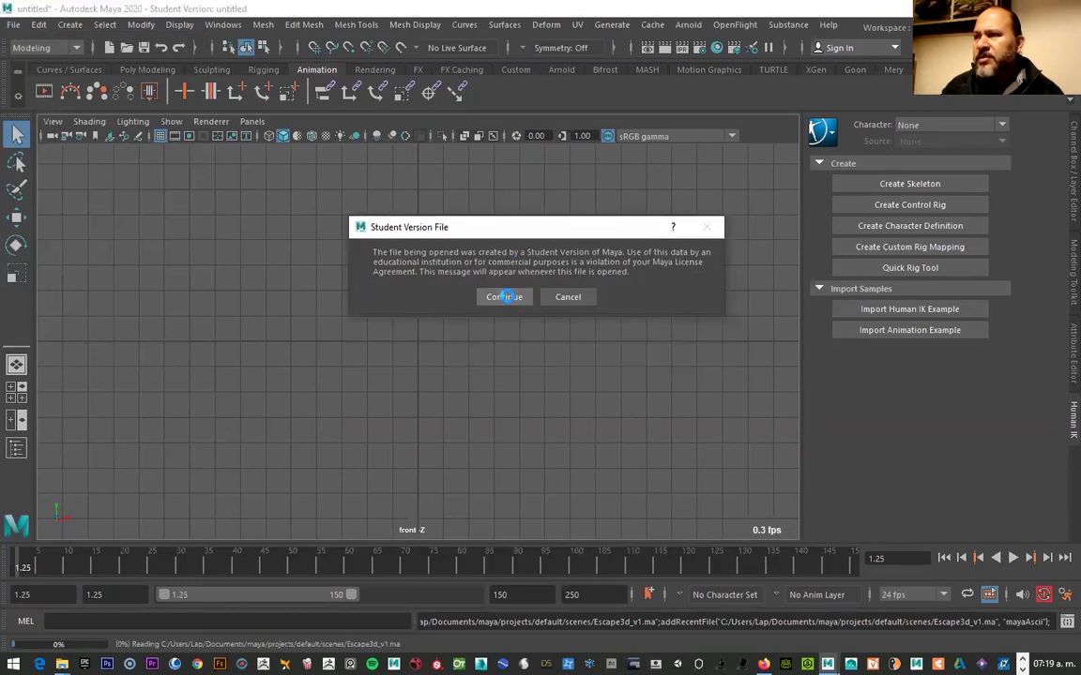
click(505, 296)
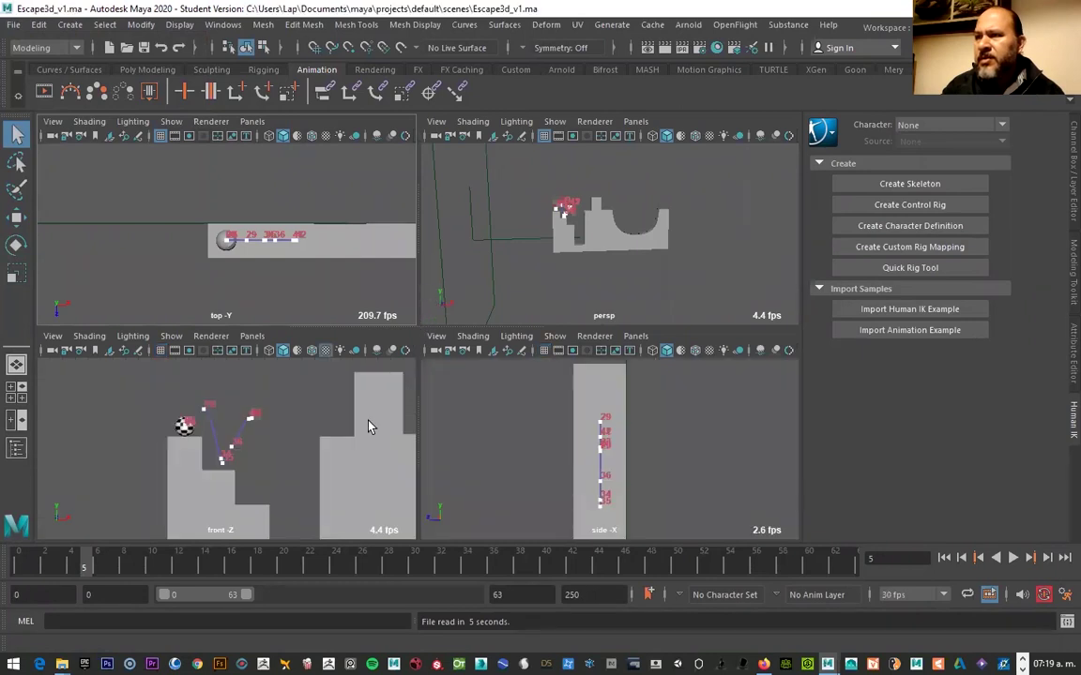
Scrub the ball to frame 60 and try a recent scene, which is reported missing
drag(78, 566, 809, 563)
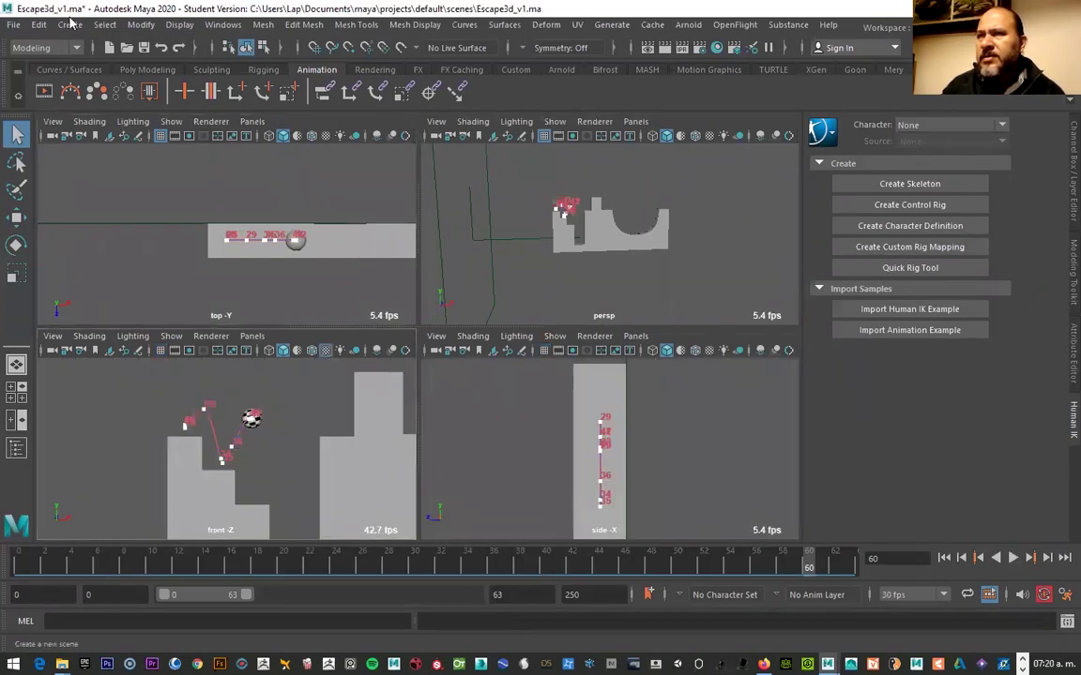
click(15, 25)
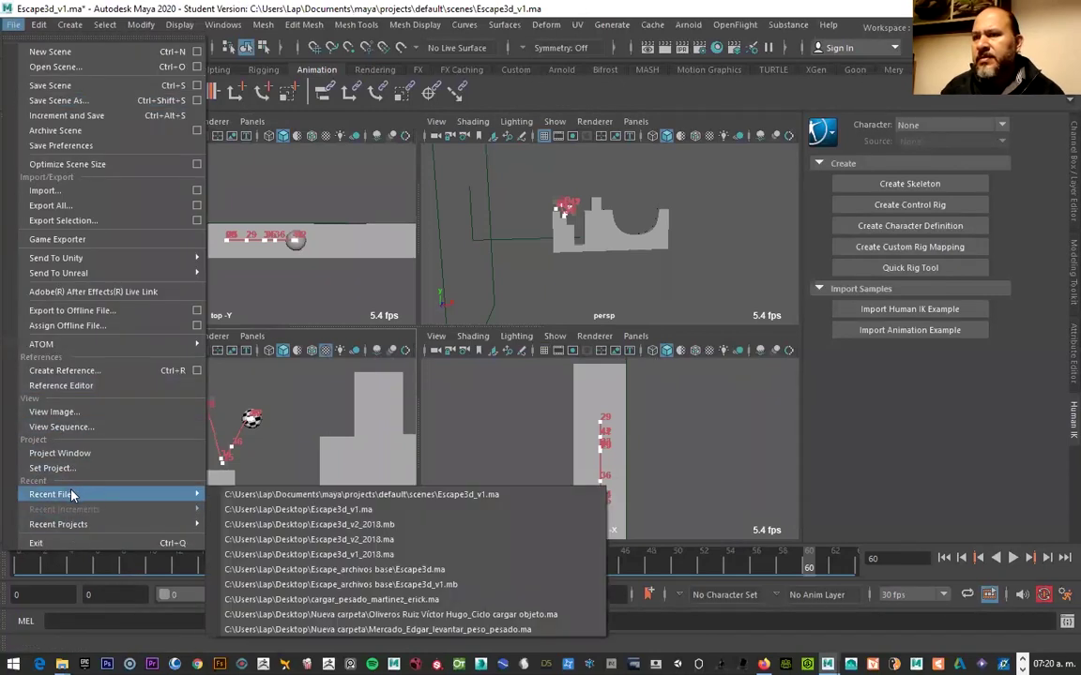
click(354, 511)
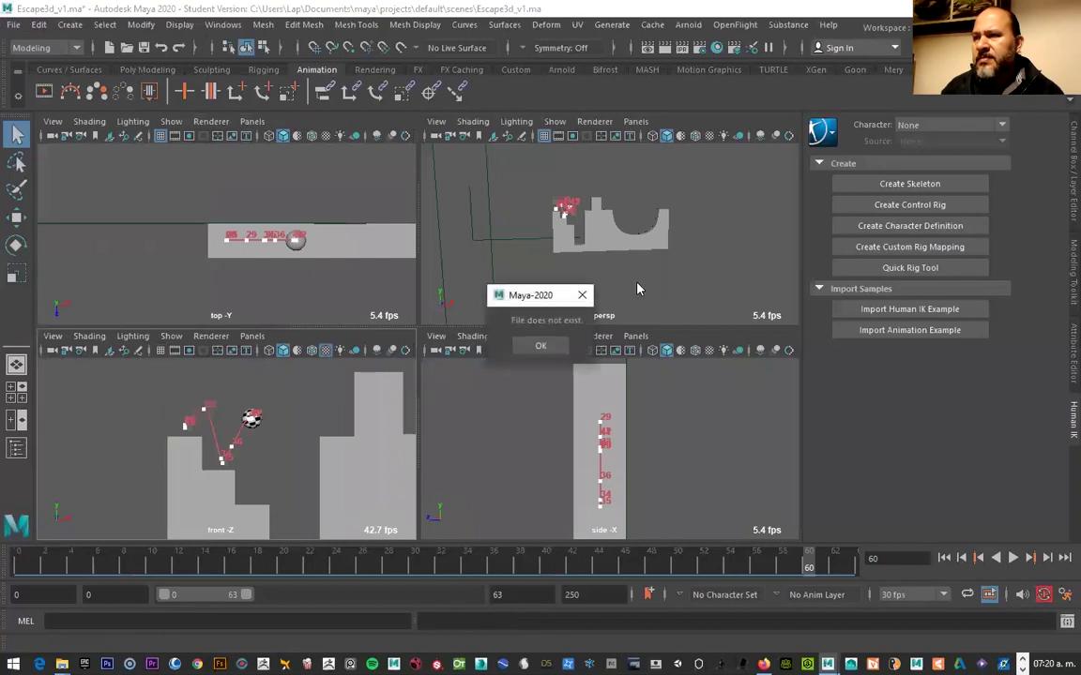
click(549, 345)
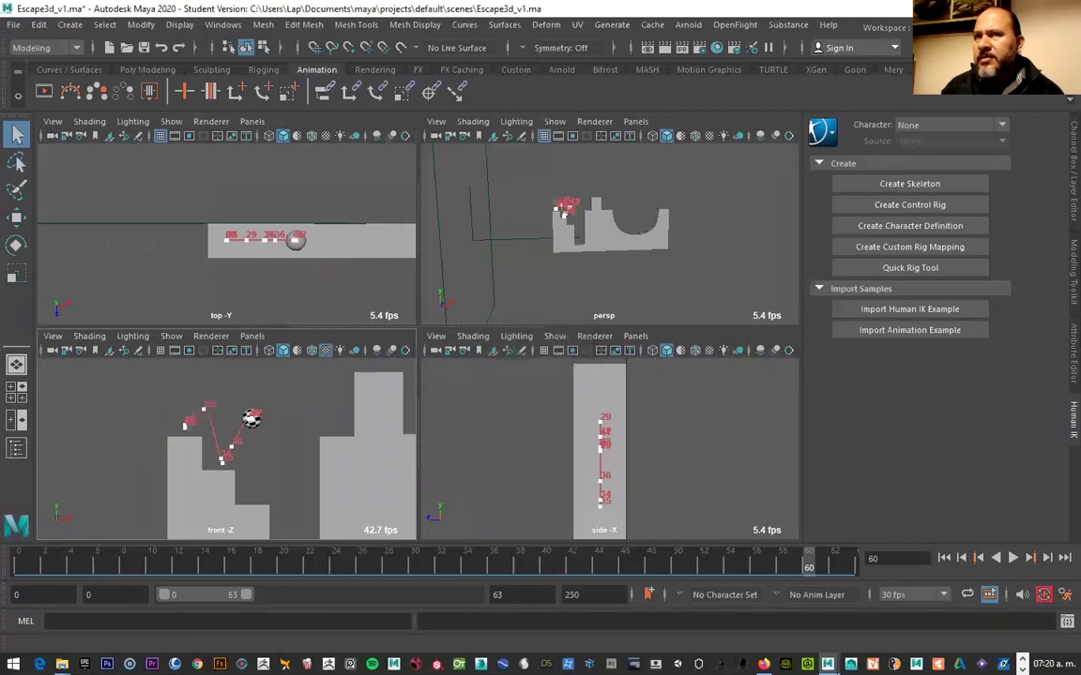
Try another missing recent scene, dismiss the error, and bring up the Open Scene browser
click(13, 25)
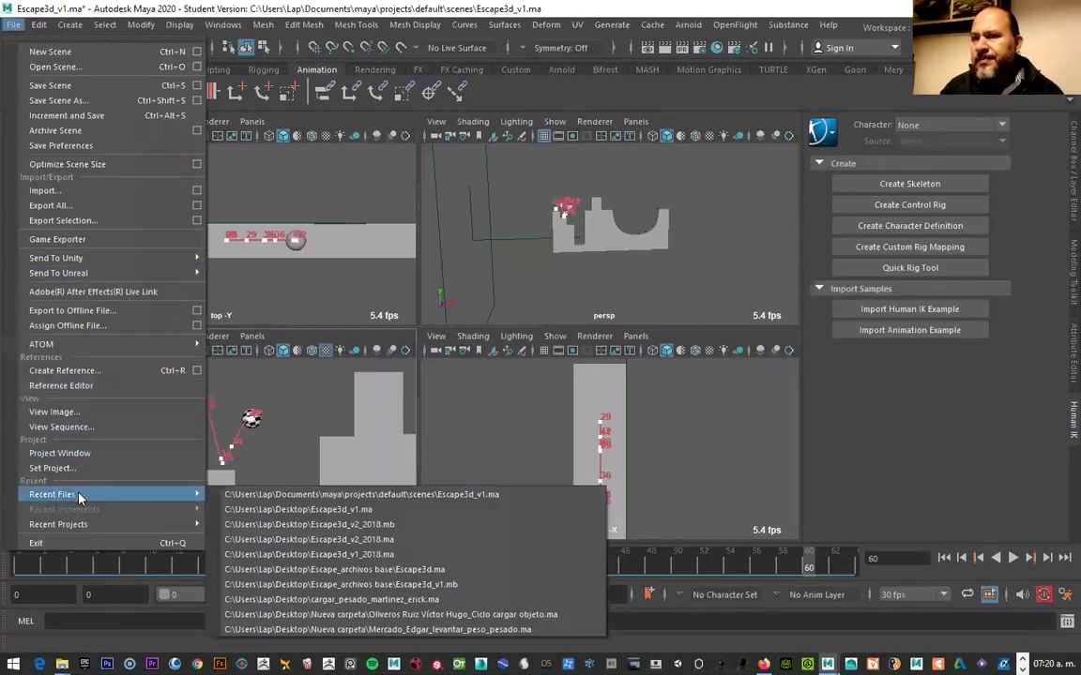
click(282, 524)
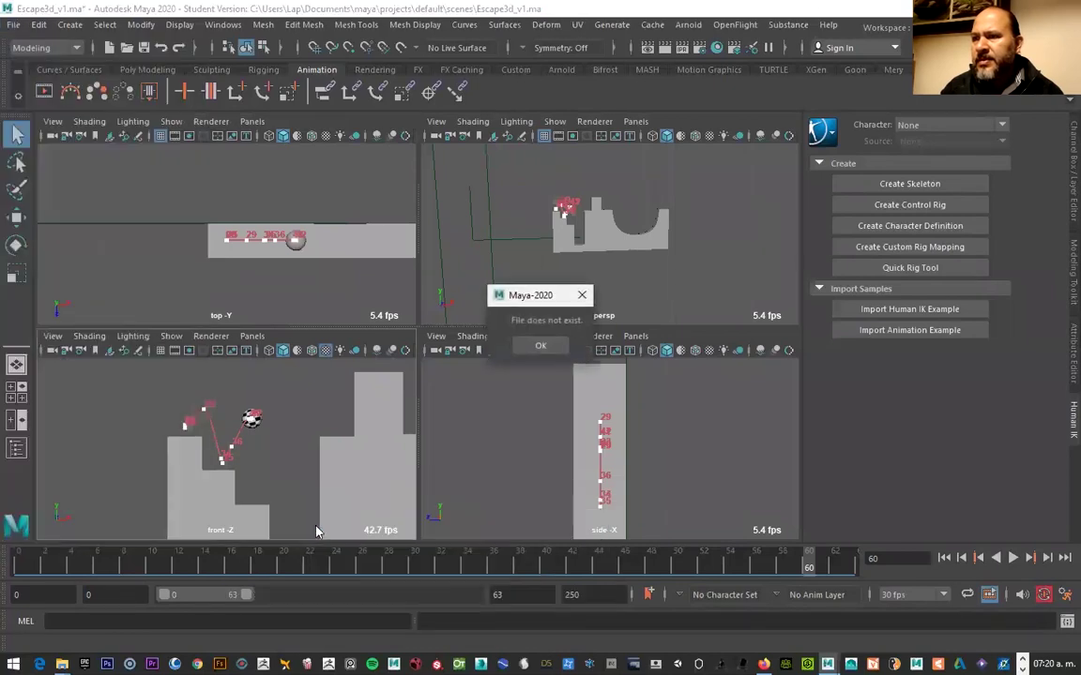
click(540, 346)
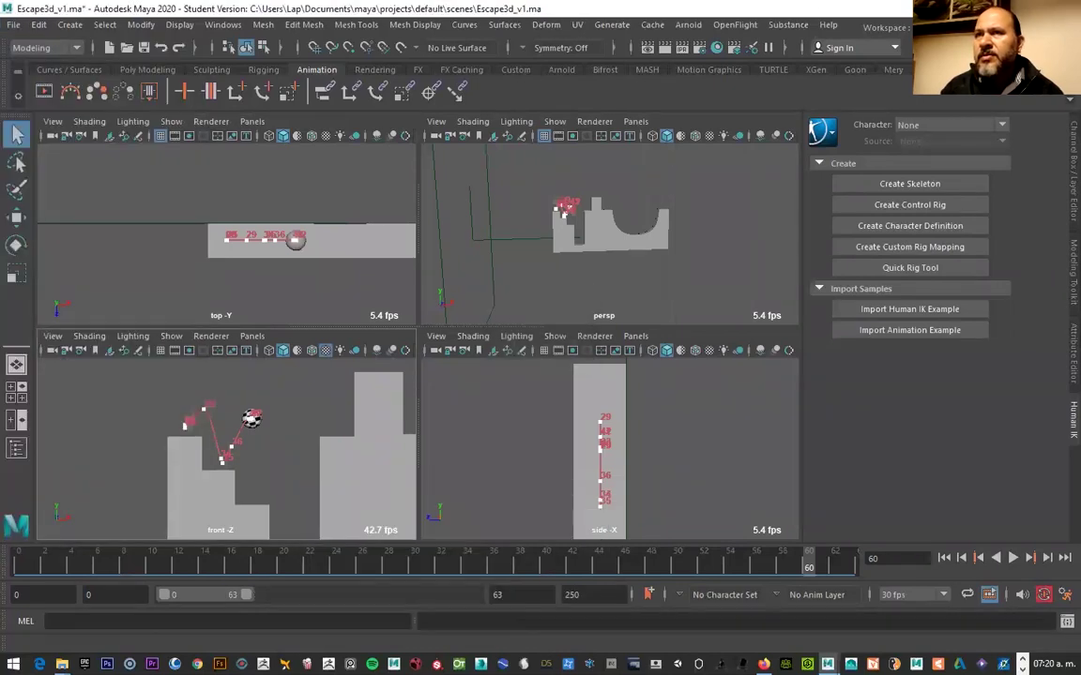
click(13, 24)
click(47, 65)
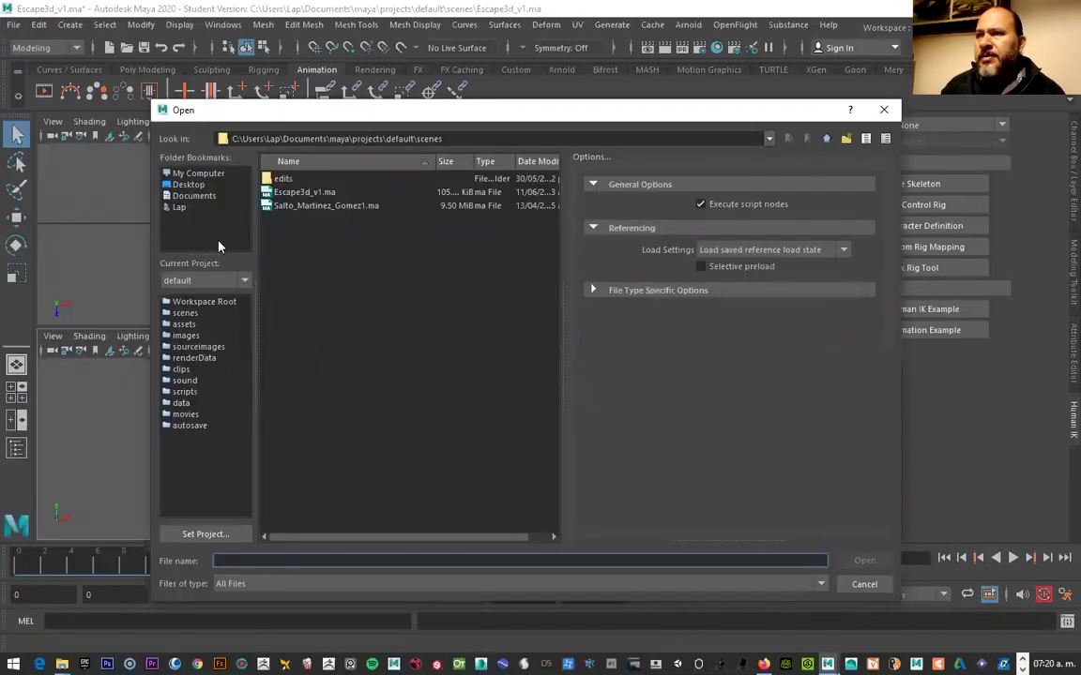
click(197, 186)
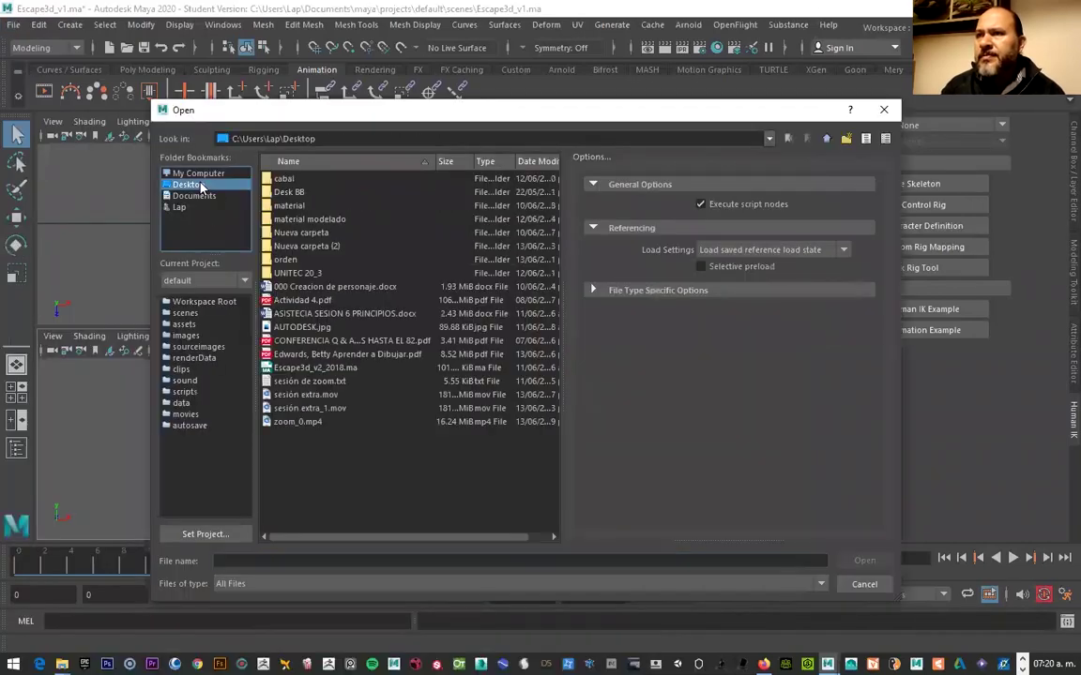
double_click(304, 273)
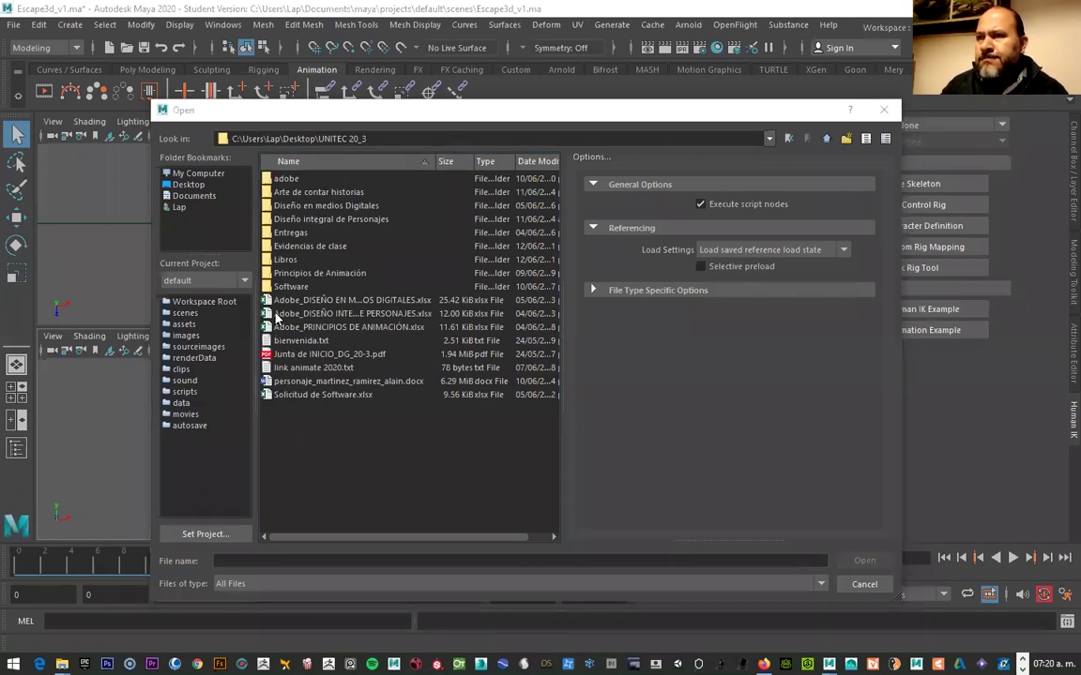
double_click(302, 275)
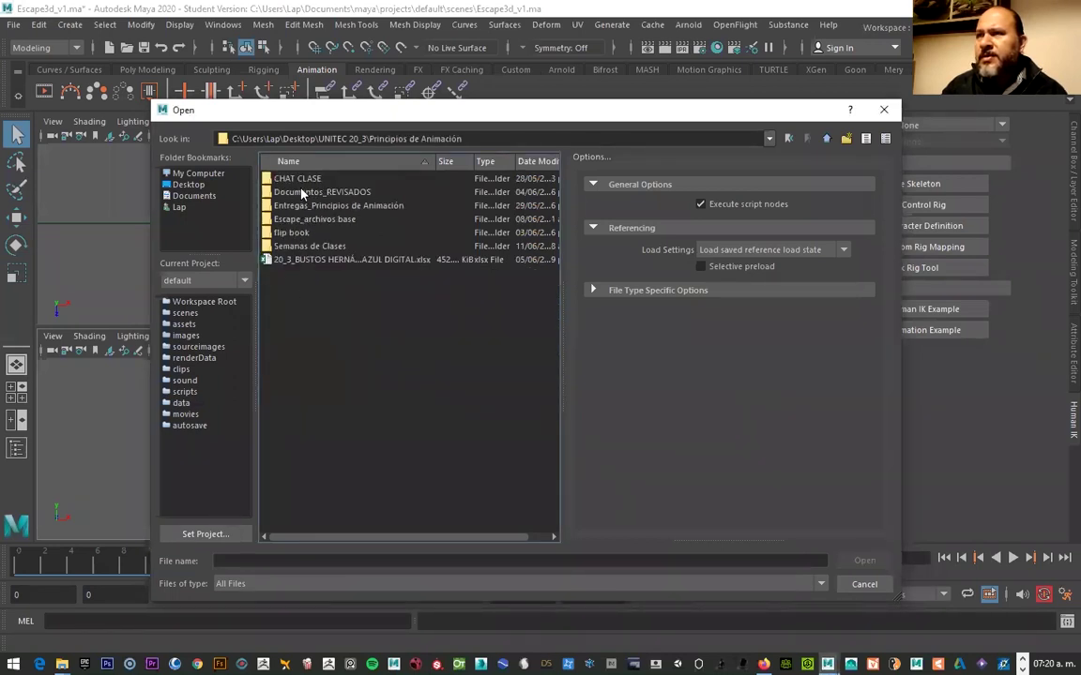
double_click(304, 247)
double_click(273, 192)
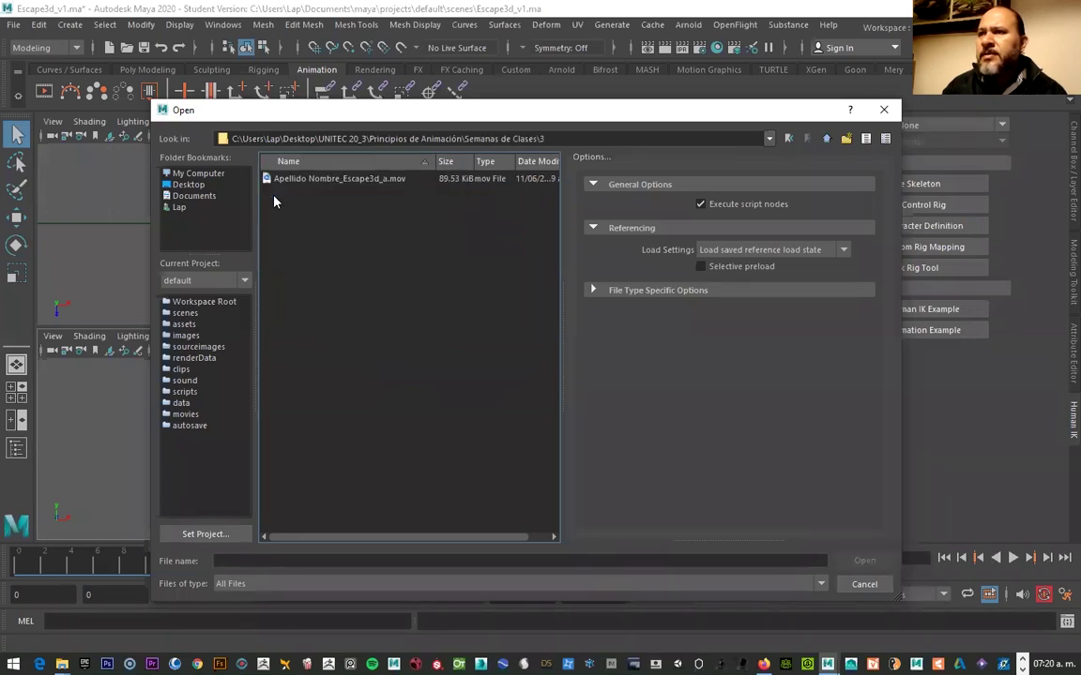
click(329, 180)
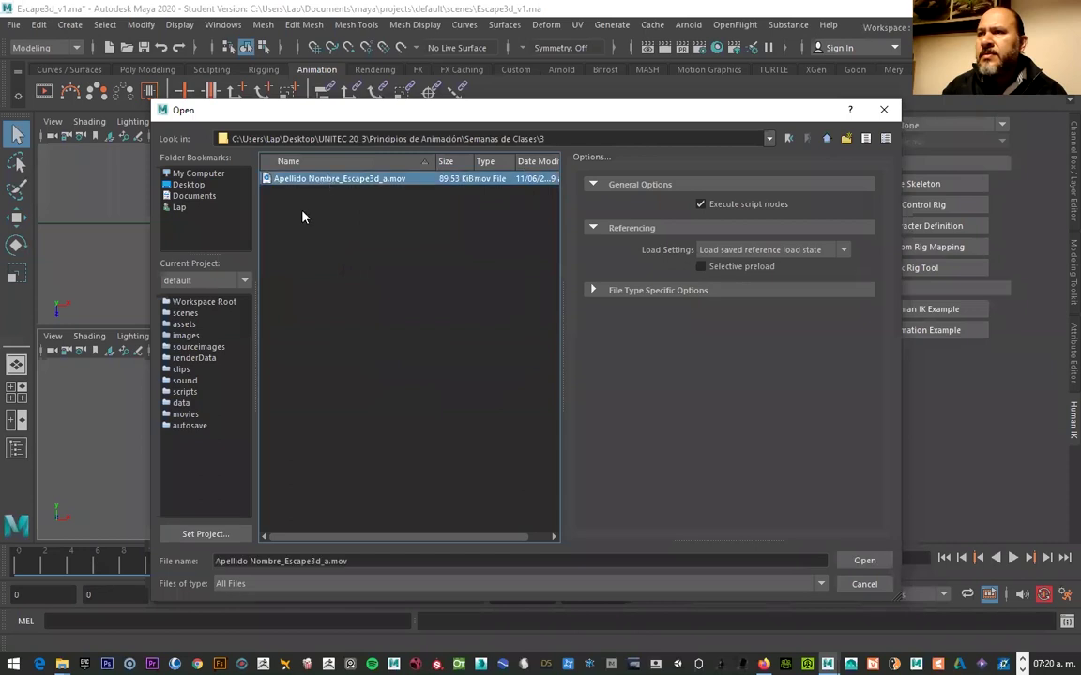
click(827, 139)
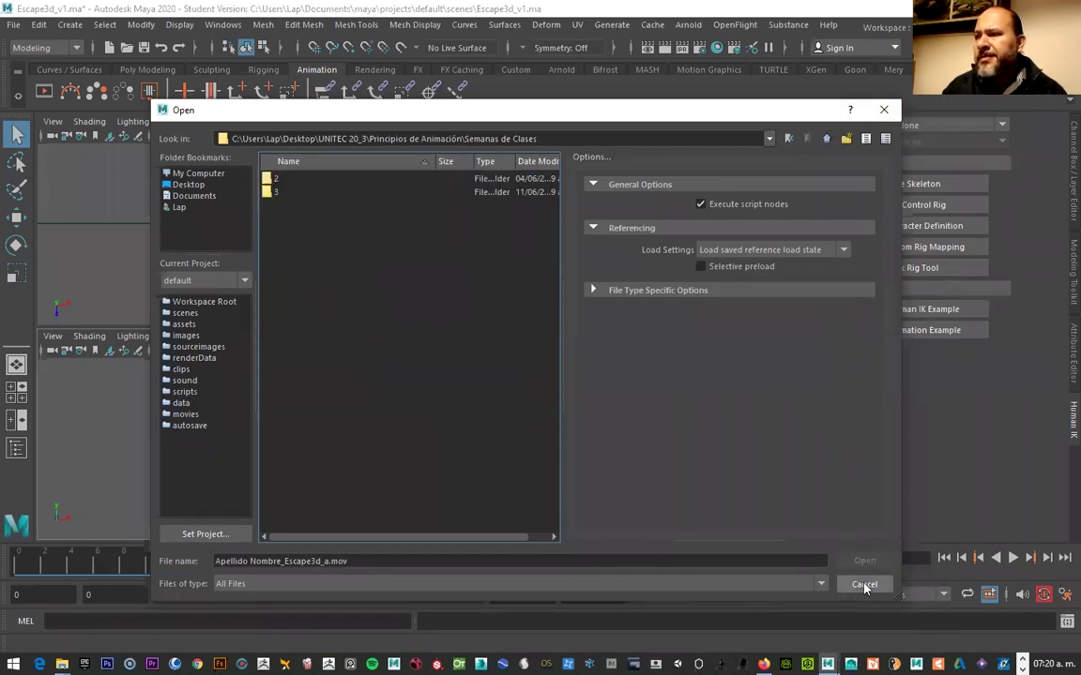
key(Escape)
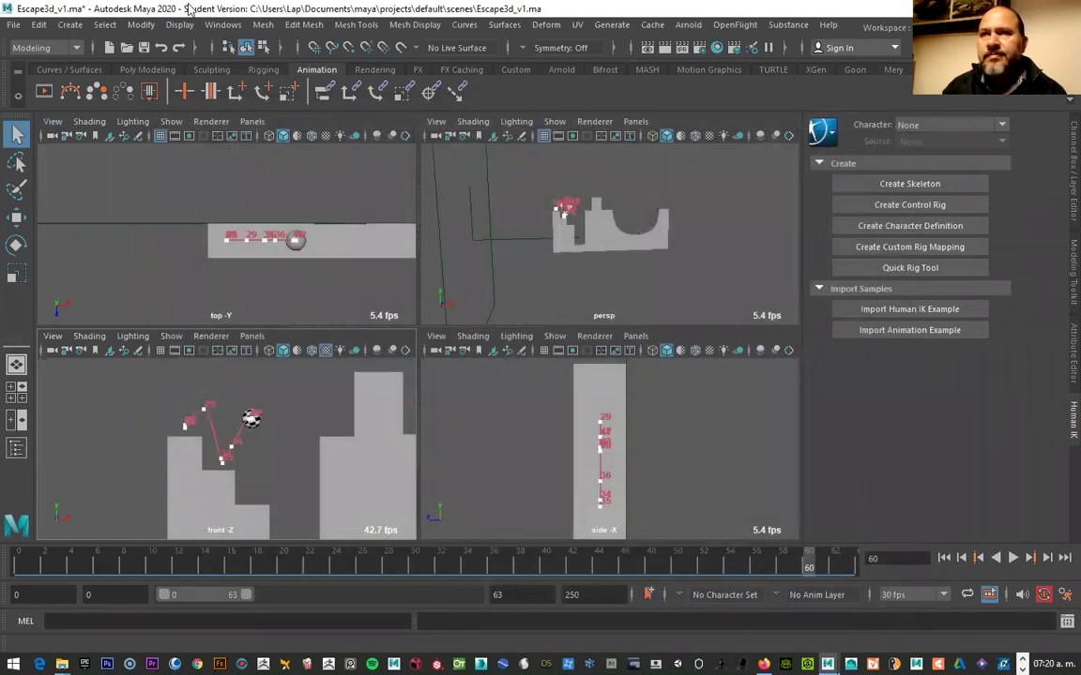
Reload Escape3d_v1.ma through Open Scene, discarding unsaved changes and accepting the student notice
click(14, 25)
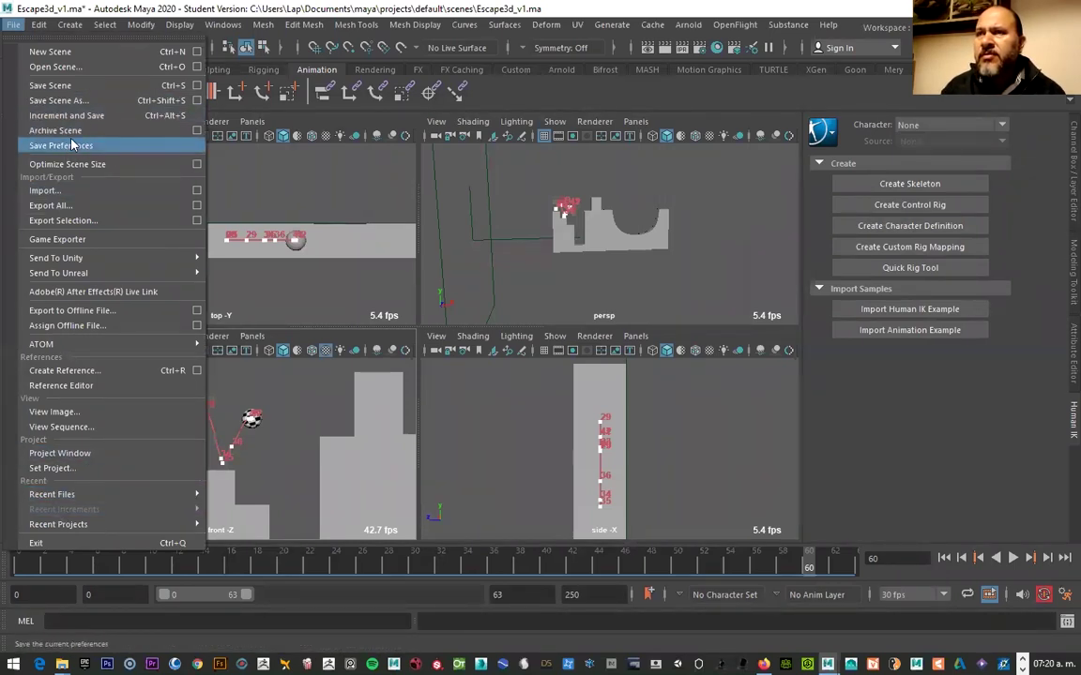
click(65, 69)
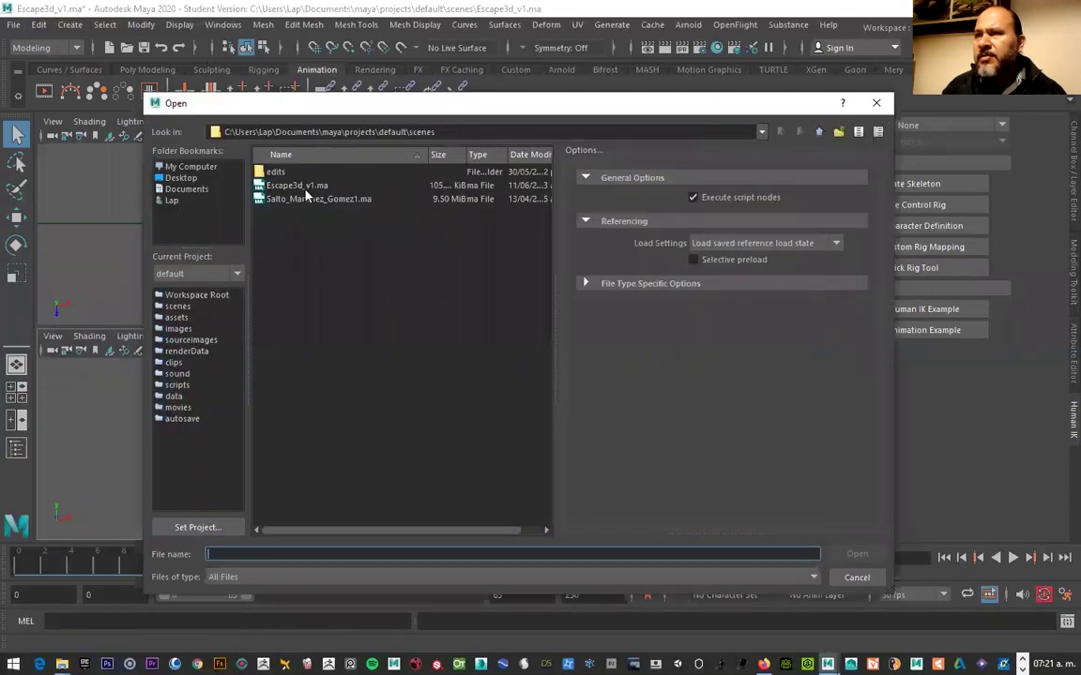
click(322, 187)
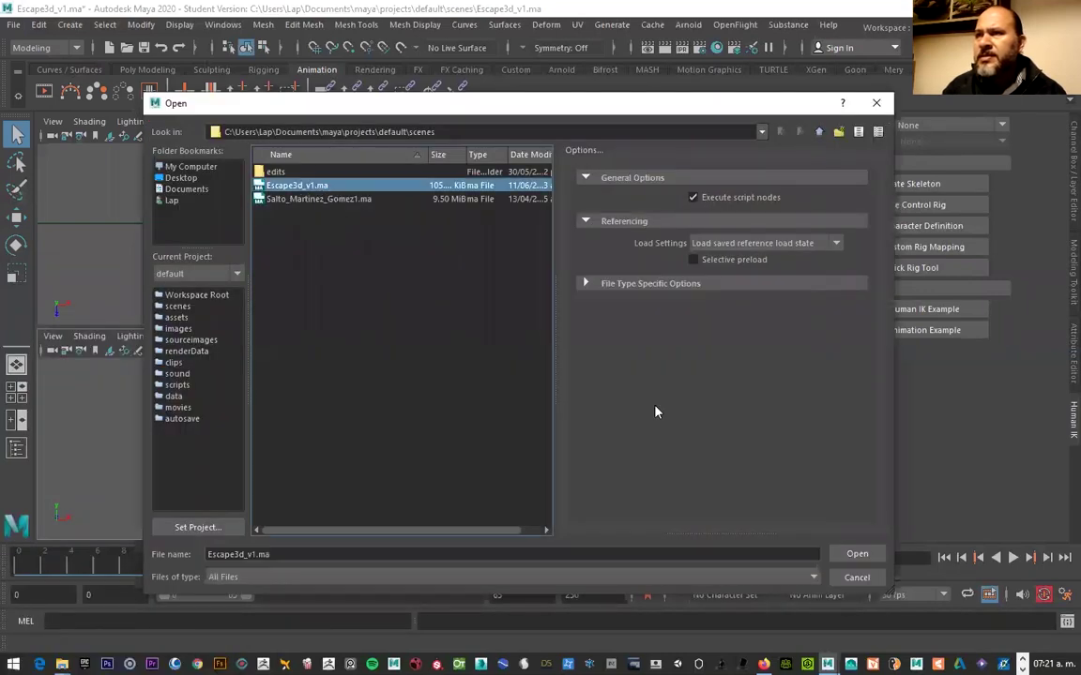
click(857, 556)
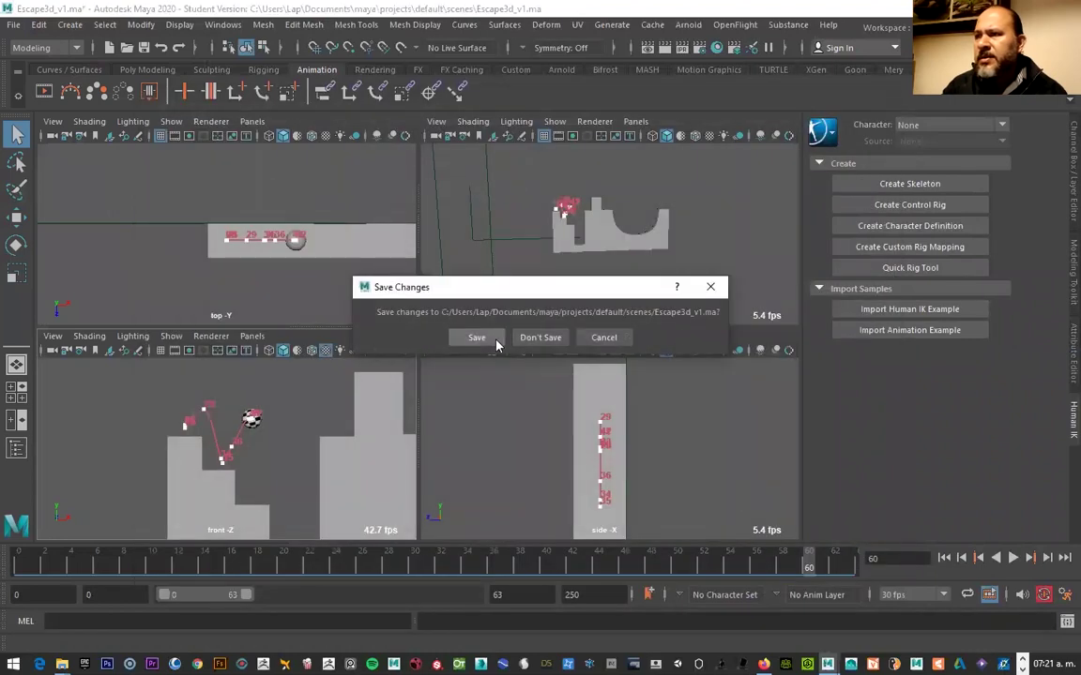
click(544, 338)
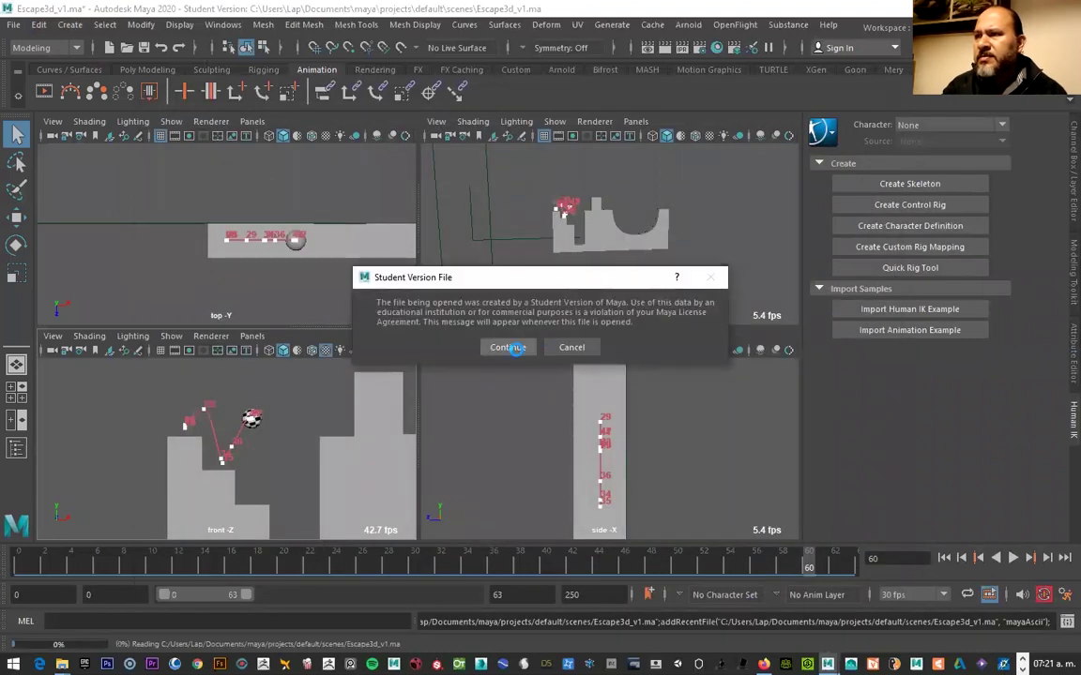
click(508, 346)
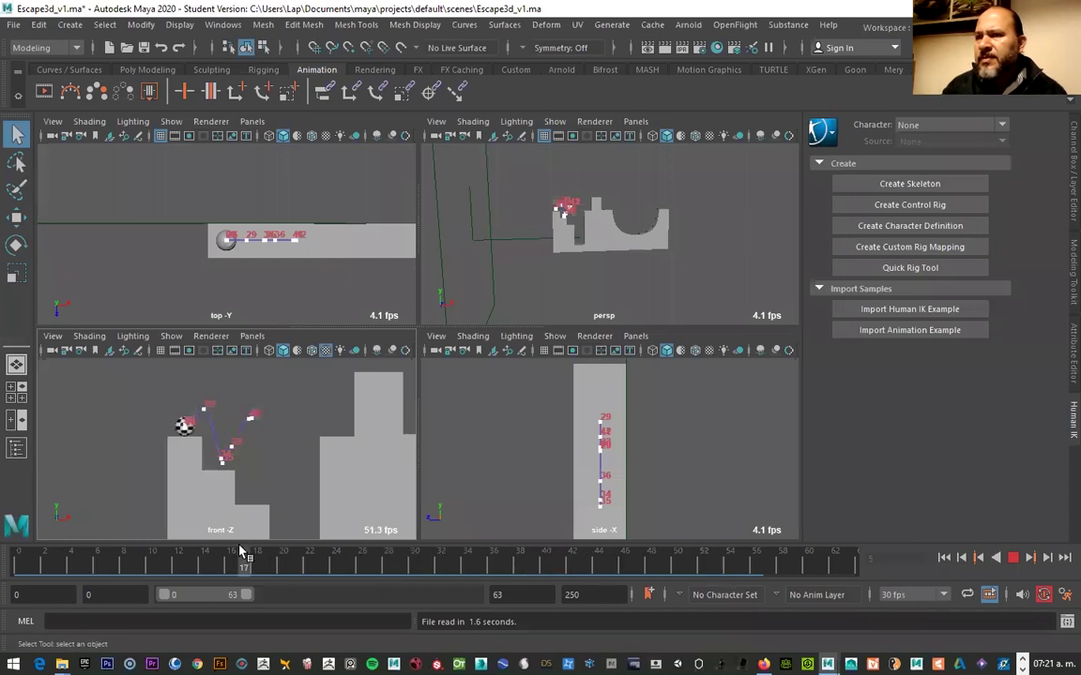
Stop playback at frame 21, maximize the side view and restore the four-view layout
key(Escape)
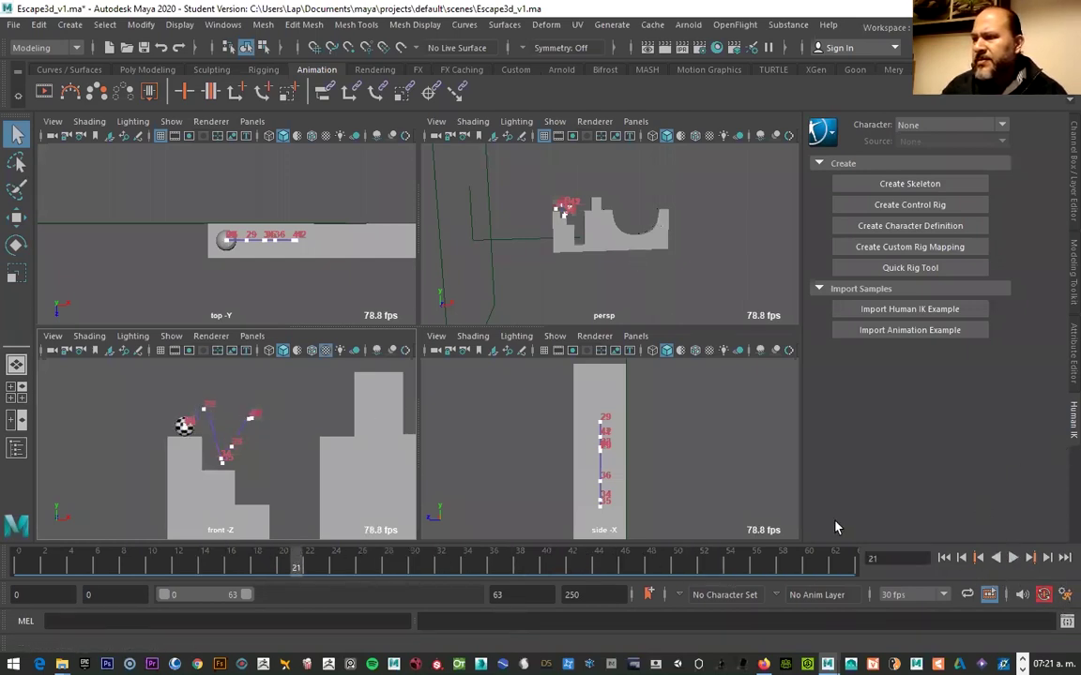
key(space)
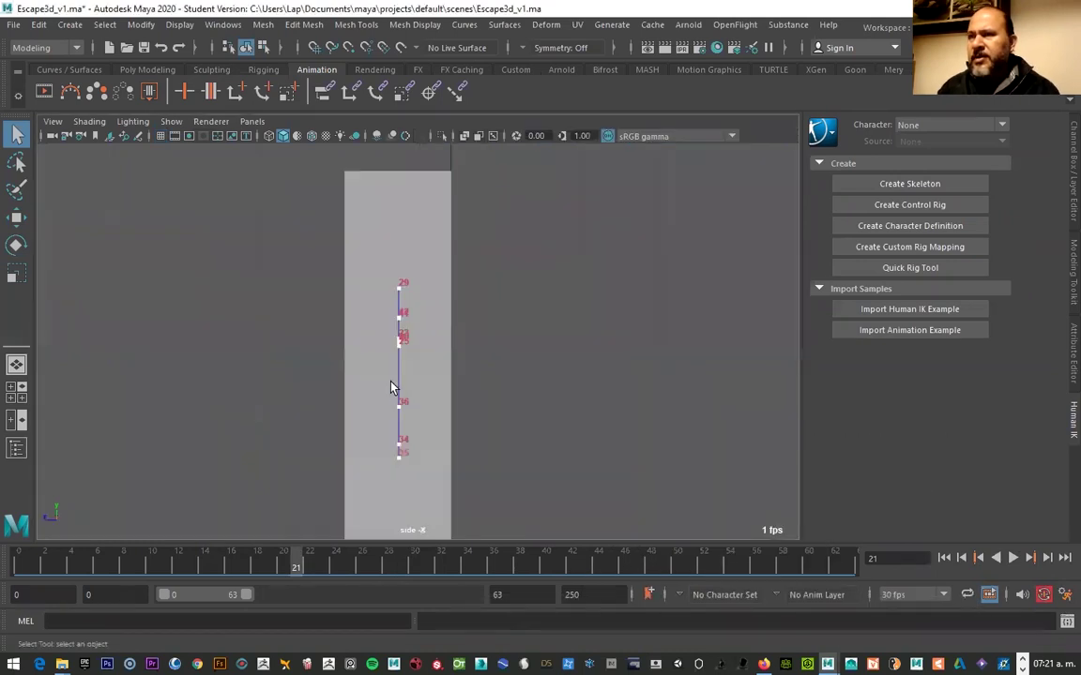
key(space)
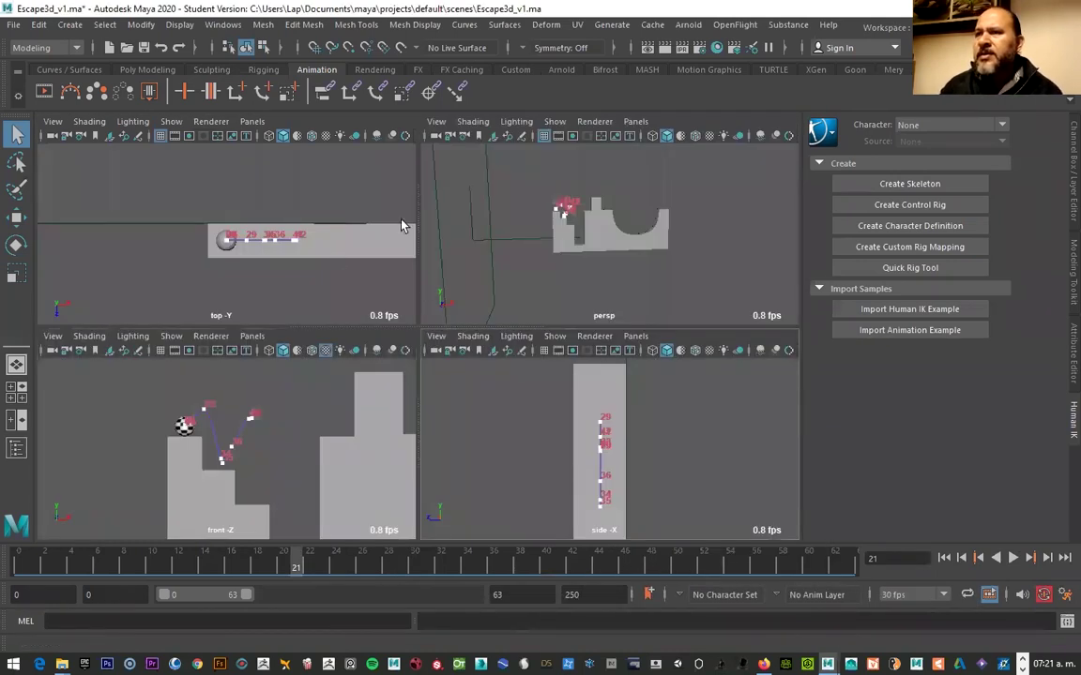
click(252, 122)
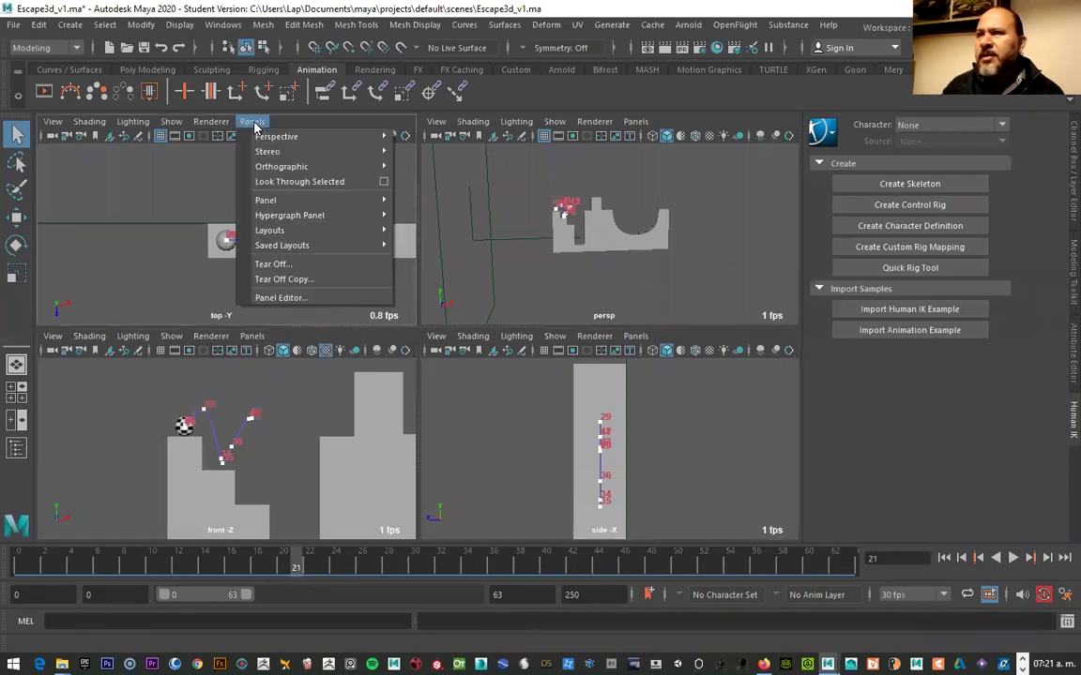
mouse_move(270, 230)
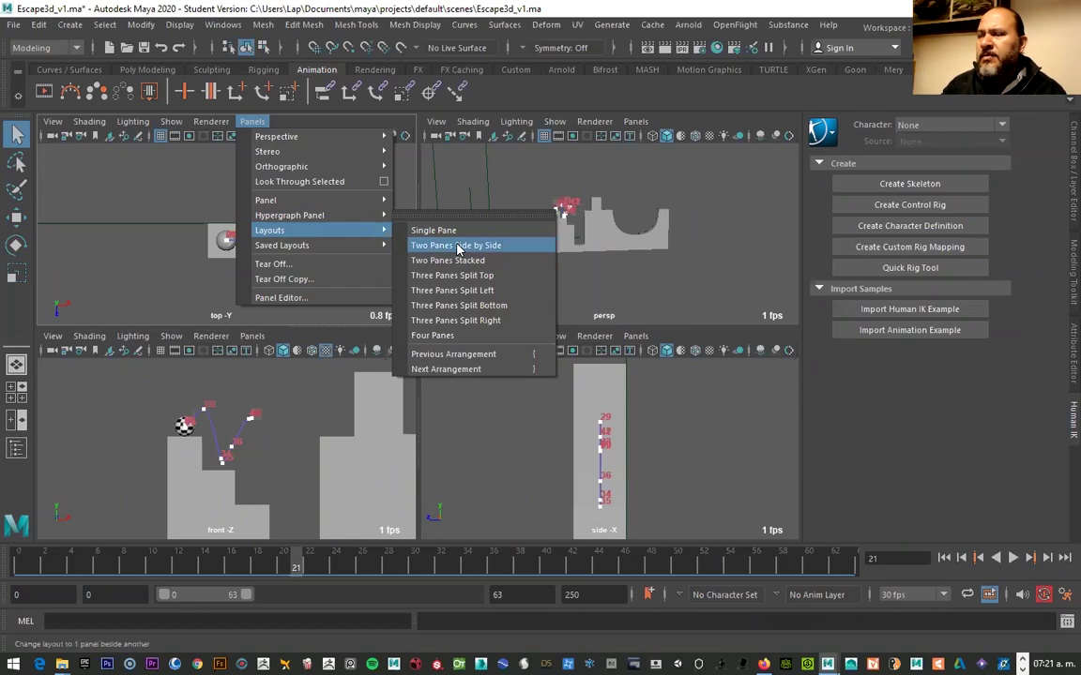
Use the Two Panes Side by Side layout and frame the stairs in the persp view
click(459, 248)
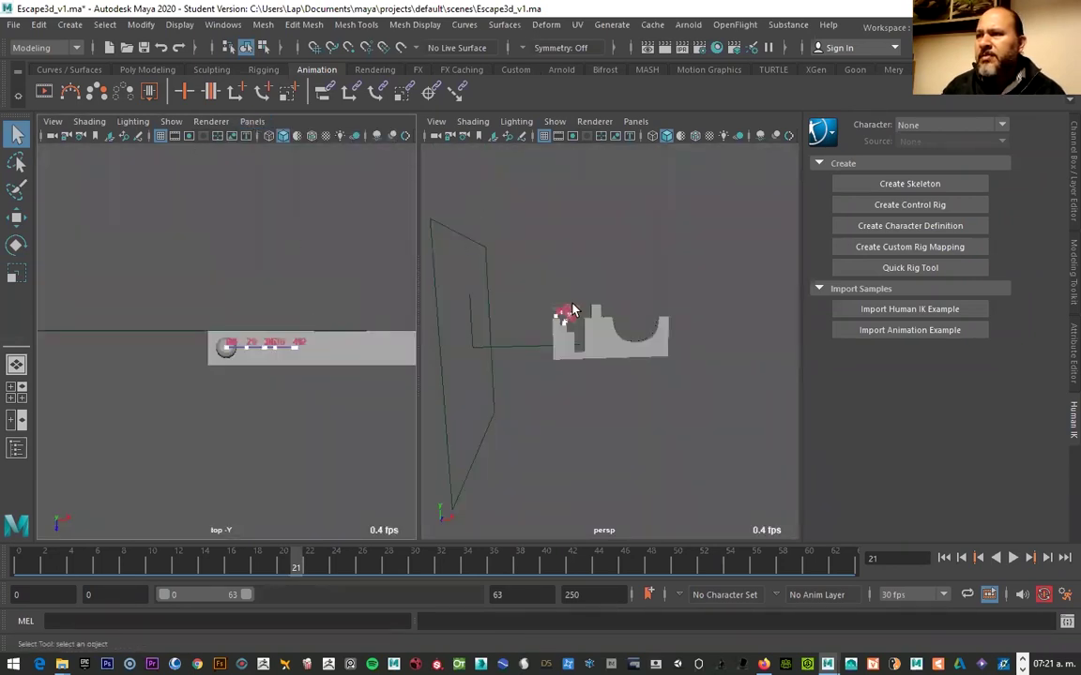
scroll(598, 326, up, 5)
scroll(585, 317, down, 3)
mouse_move(666, 313)
alt+mouse_down()
mouse_move(574, 312)
mouse_move(652, 313)
mouse_move(485, 266)
mouse_move(669, 374)
mouse_move(557, 323)
mouse_move(478, 318)
mouse_move(544, 316)
mouse_move(499, 313)
alt+mouse_up()
mouse_move(499, 313)
alt+right_down()
mouse_move(666, 367)
mouse_move(577, 359)
mouse_move(626, 361)
alt+right_up()
mouse_move(677, 372)
alt+mouse_down()
mouse_move(667, 392)
mouse_move(769, 409)
mouse_move(898, 381)
mouse_move(628, 359)
mouse_move(511, 367)
mouse_move(465, 393)
mouse_move(639, 410)
mouse_move(761, 386)
mouse_move(600, 187)
alt+mouse_up()
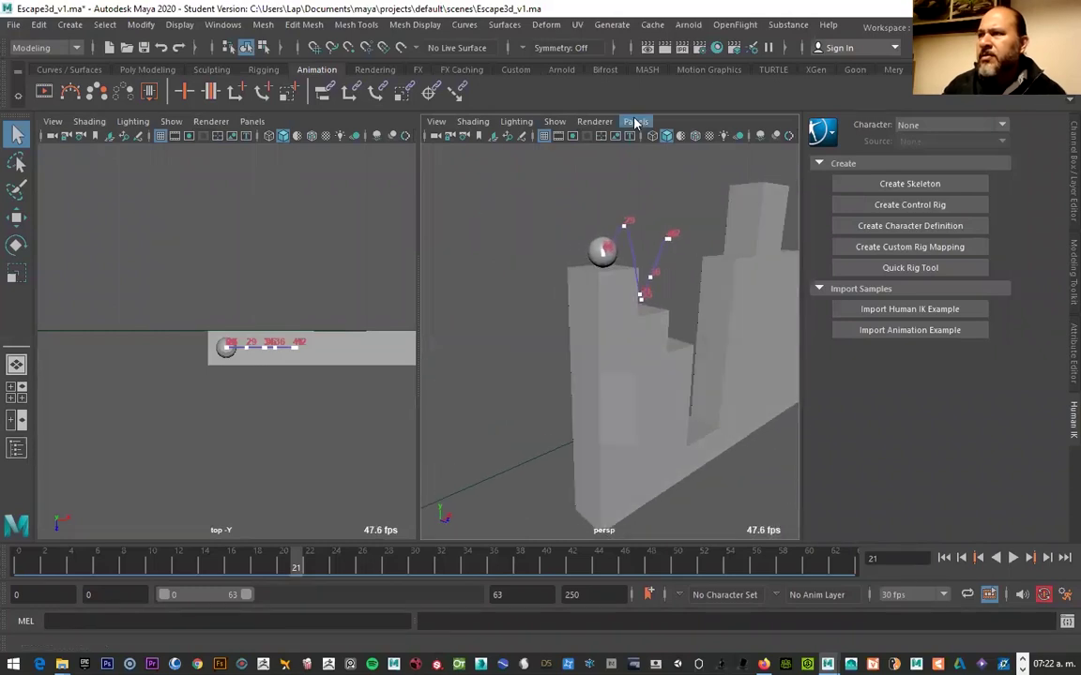
Set the left pane and then the right pane to the front orthographic view
click(635, 121)
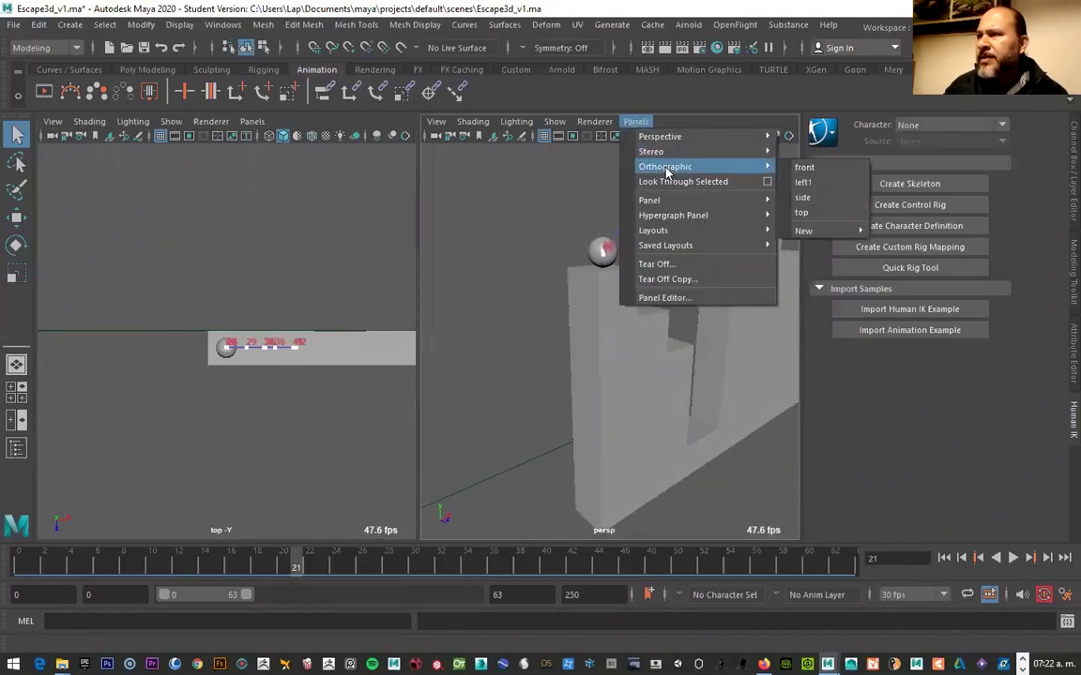
mouse_move(660, 136)
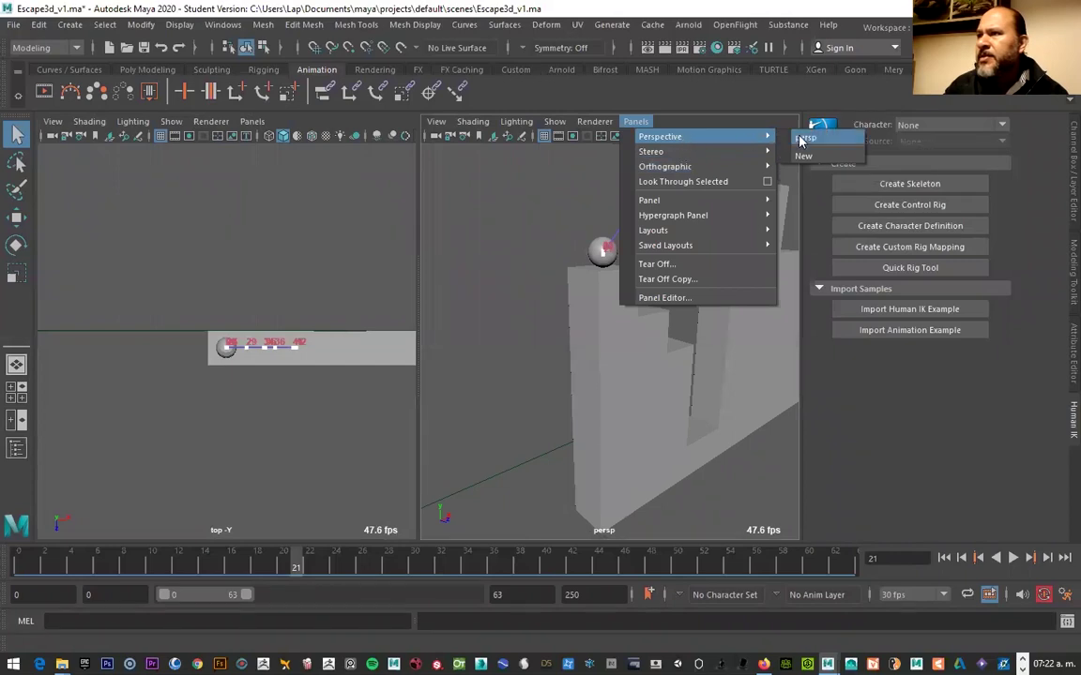
click(807, 139)
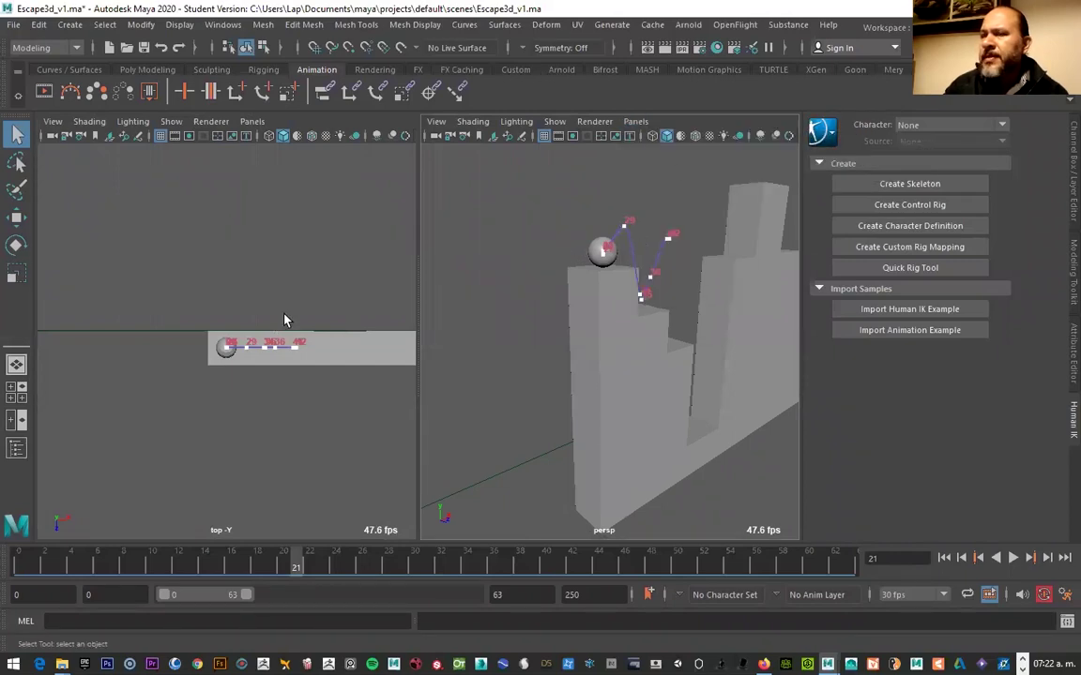
scroll(241, 234, up, 3)
click(252, 121)
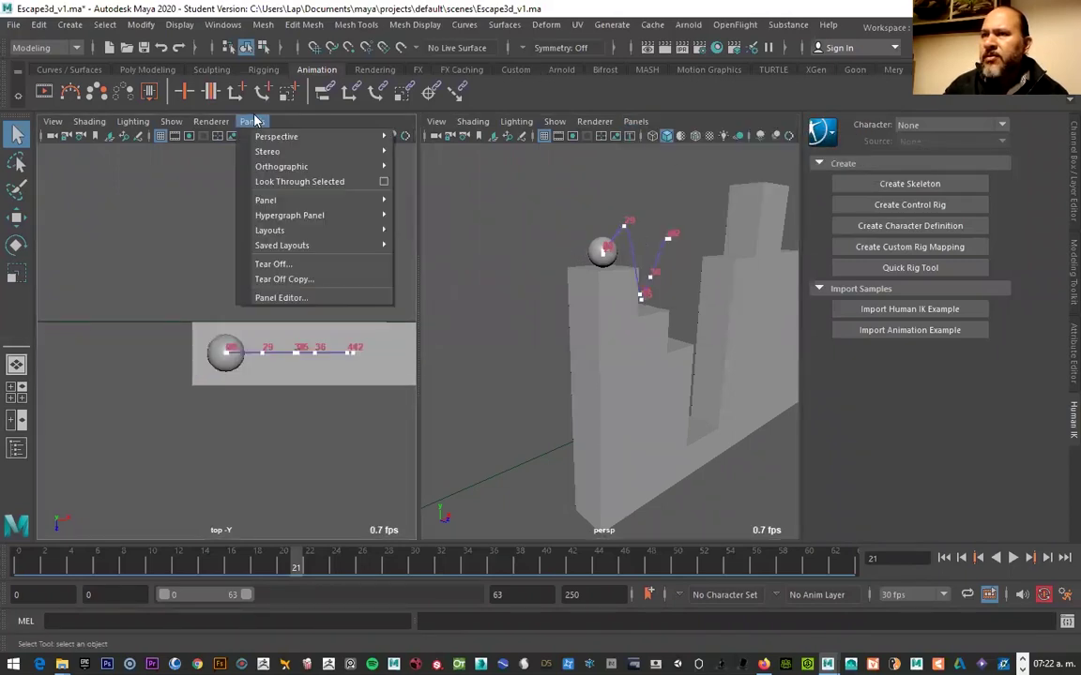
mouse_move(282, 166)
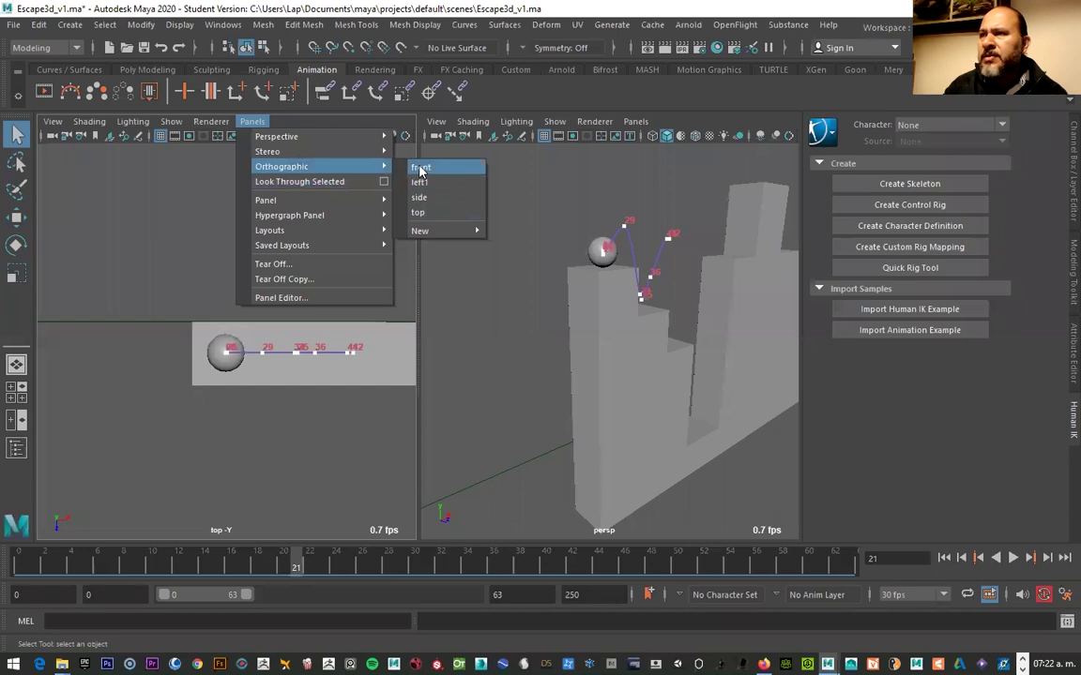
click(420, 168)
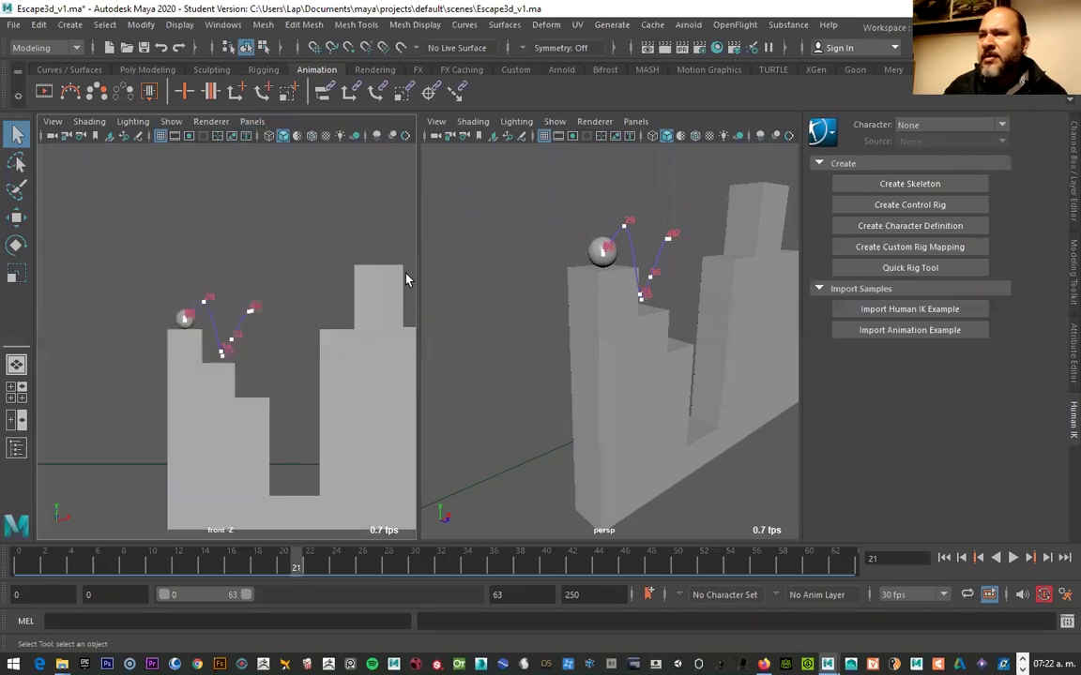
click(635, 121)
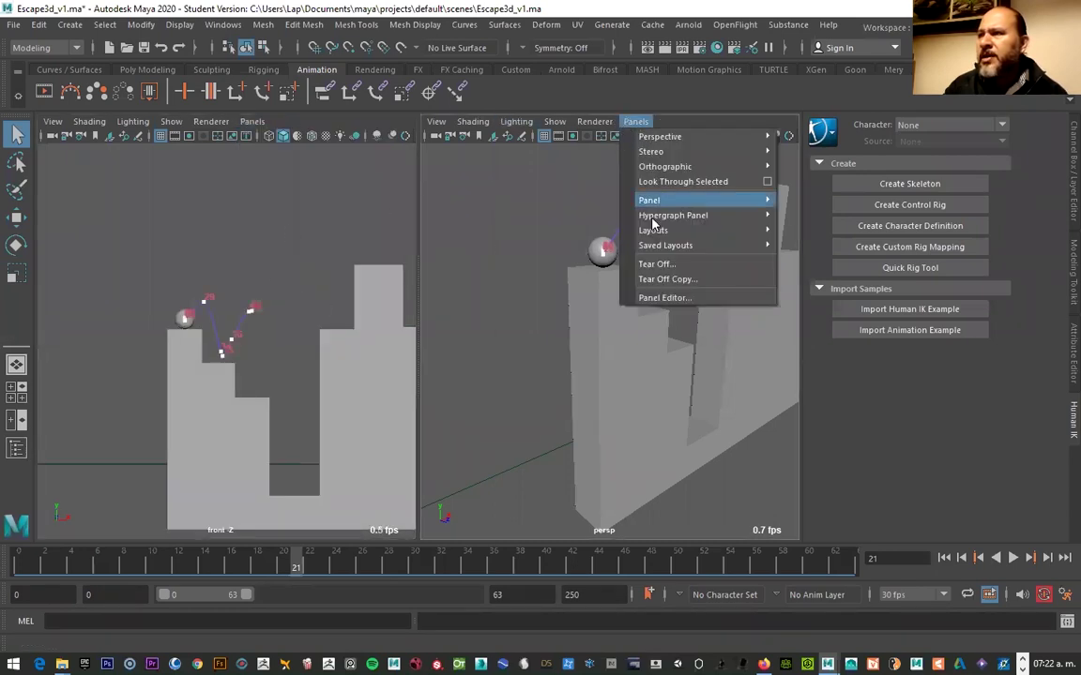
mouse_move(665, 166)
click(815, 172)
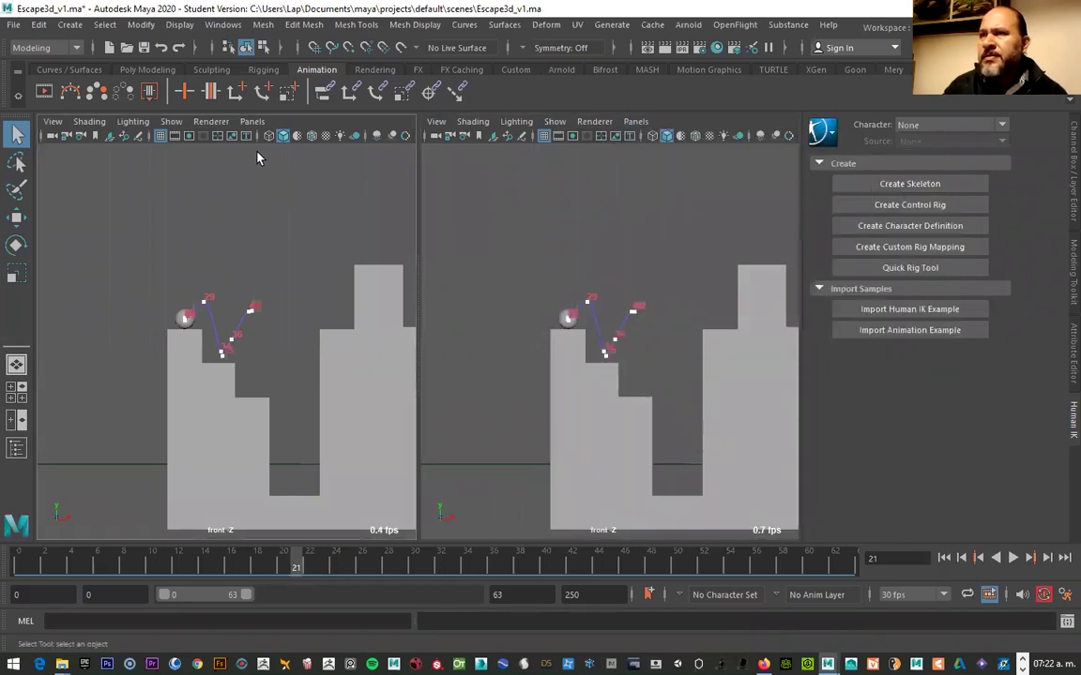
Switch the left pane to persp, tumble toward the tower and ball, then maximize the front view
click(252, 121)
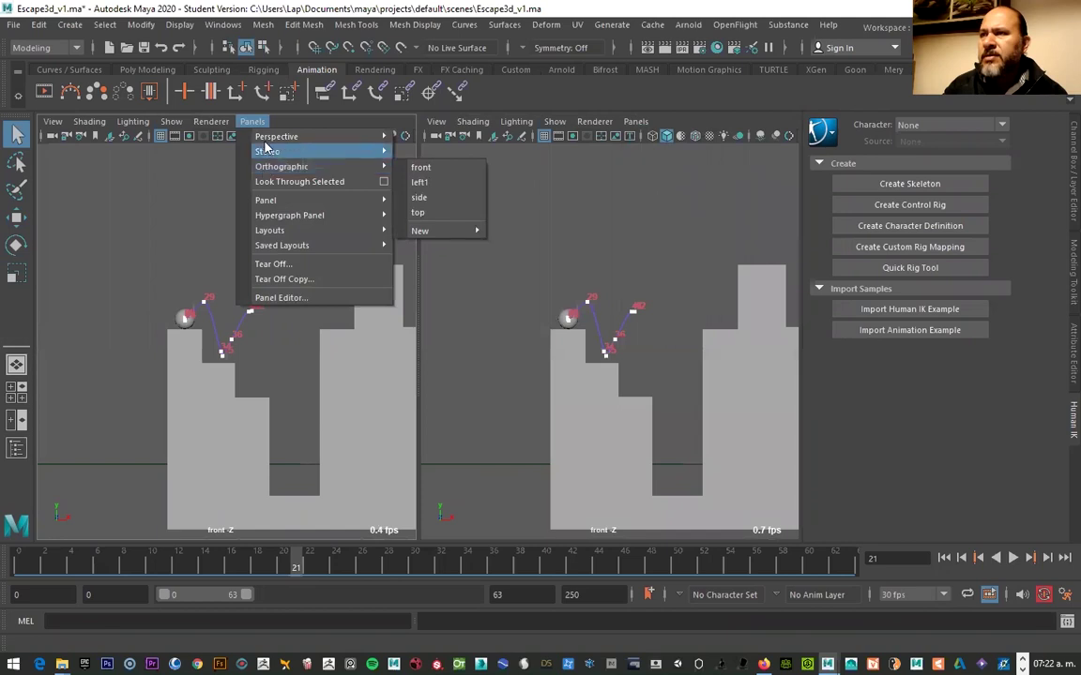
mouse_move(277, 136)
click(422, 139)
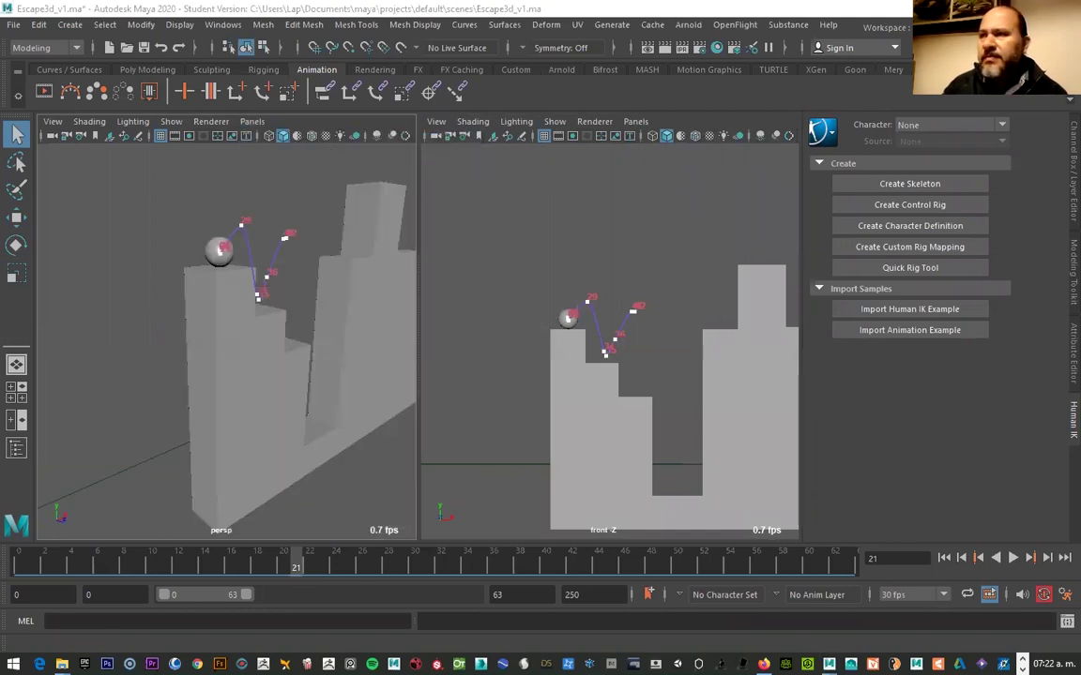
mouse_move(227, 201)
alt+mouse_down()
mouse_move(202, 197)
mouse_move(239, 239)
alt+mouse_up()
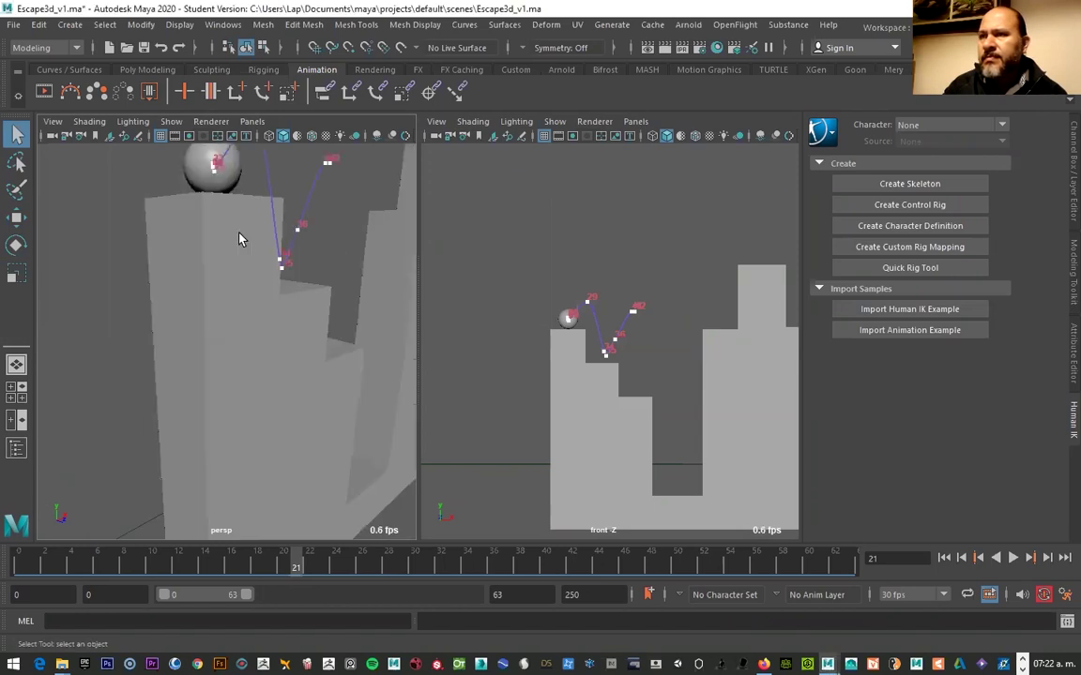
alt+middle_drag(237, 272, 199, 270)
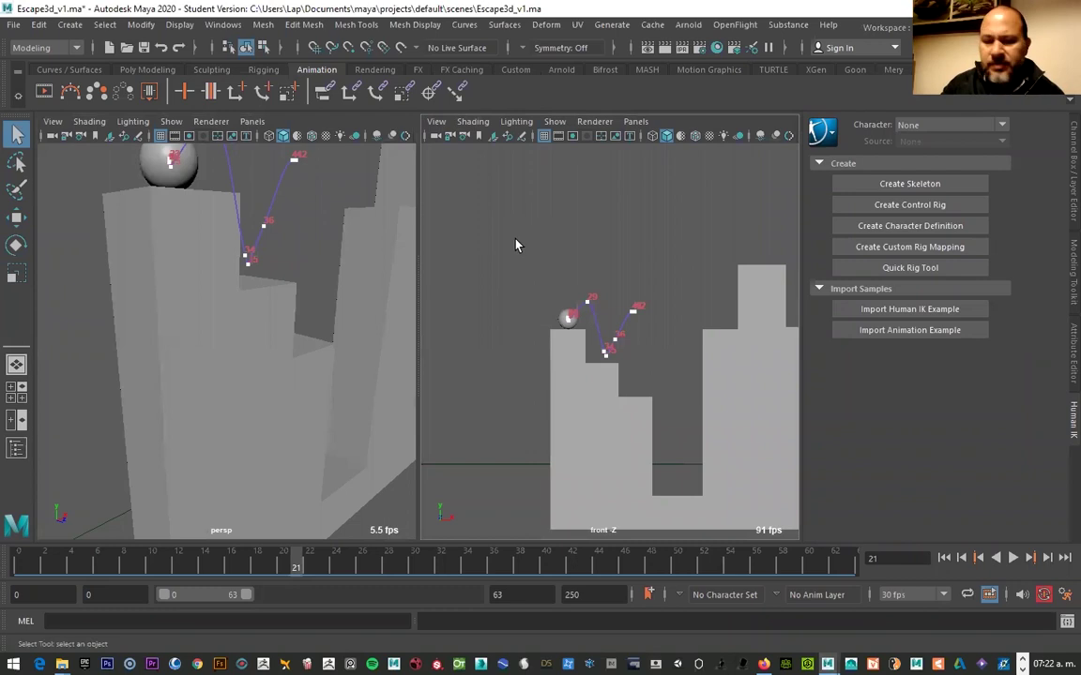
key(space)
Center the ball's path in the full front view, select pSphere1, and play the bounce to frame 47
key(space)
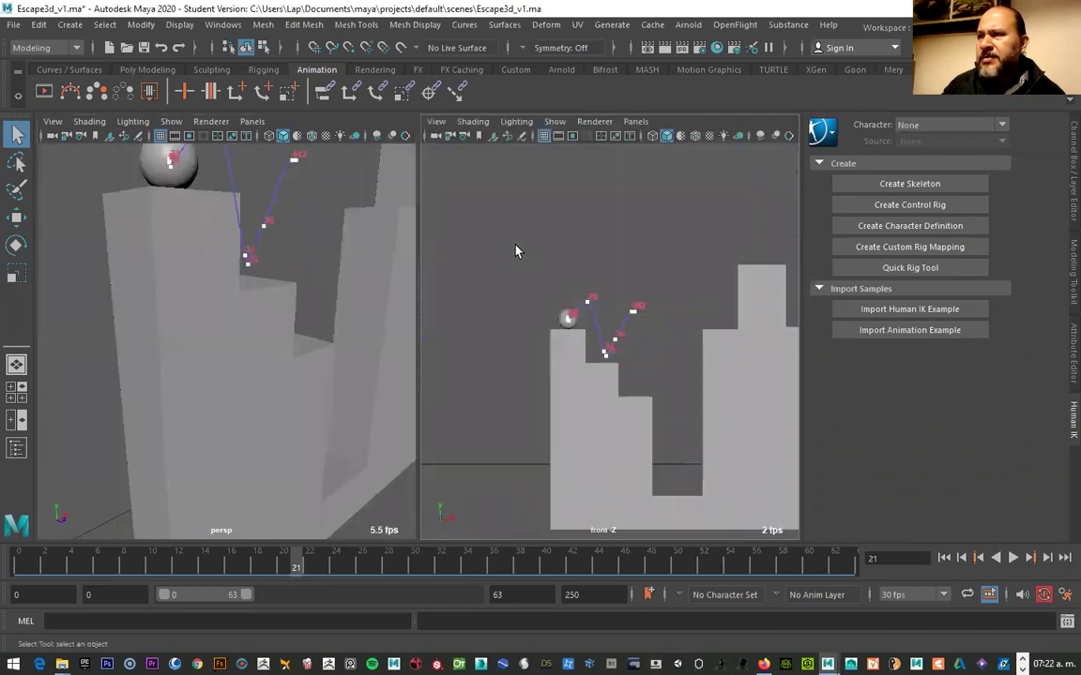
key(space)
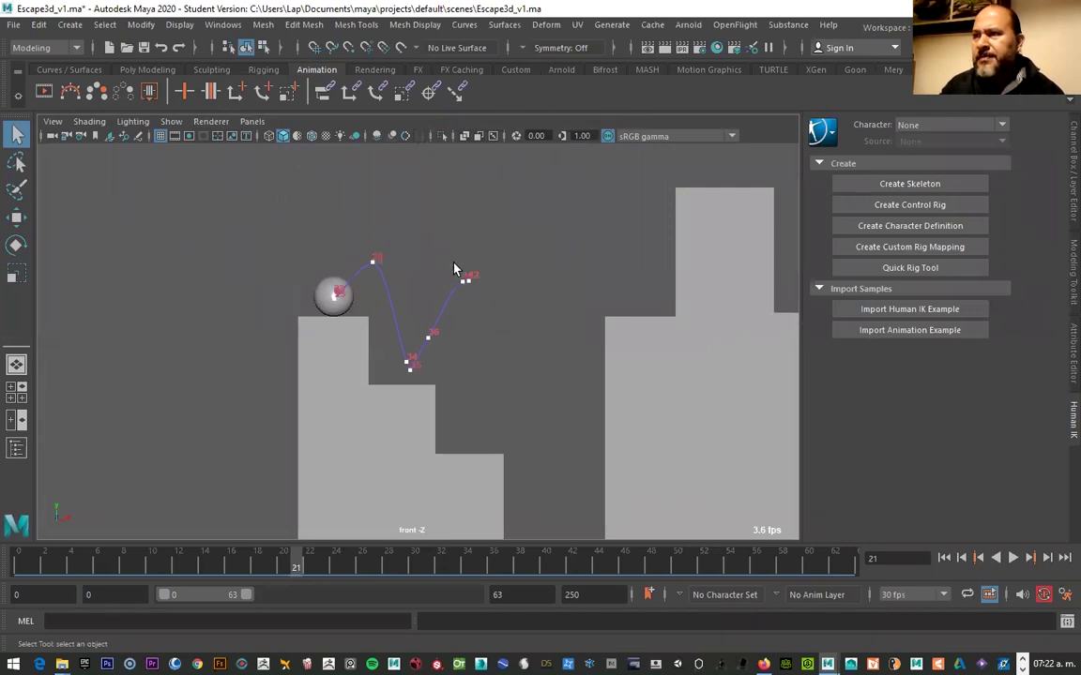
mouse_move(493, 354)
alt+middle_down()
mouse_move(405, 265)
mouse_move(345, 233)
alt+middle_up()
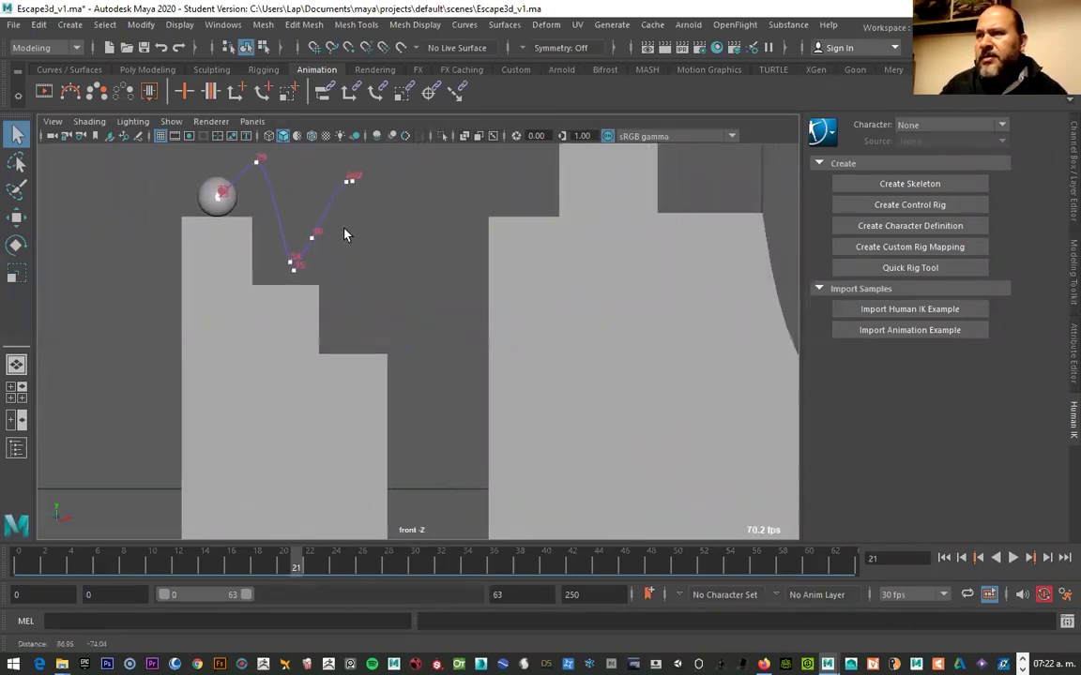
mouse_move(296, 563)
mouse_down()
mouse_move(67, 563)
mouse_move(232, 563)
mouse_up()
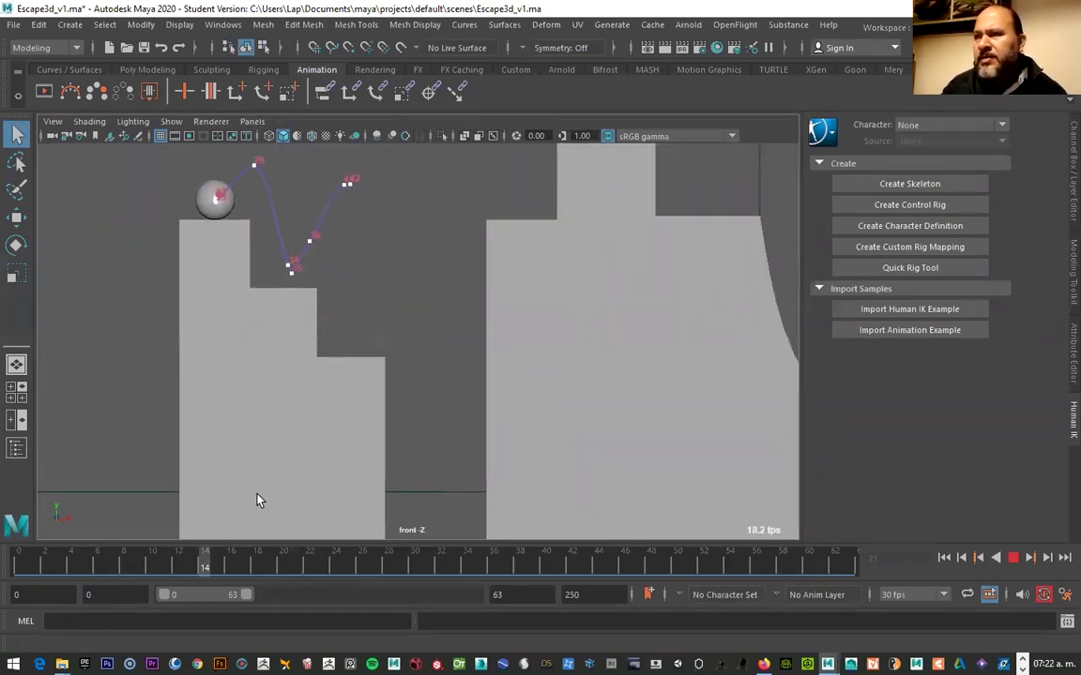
click(210, 182)
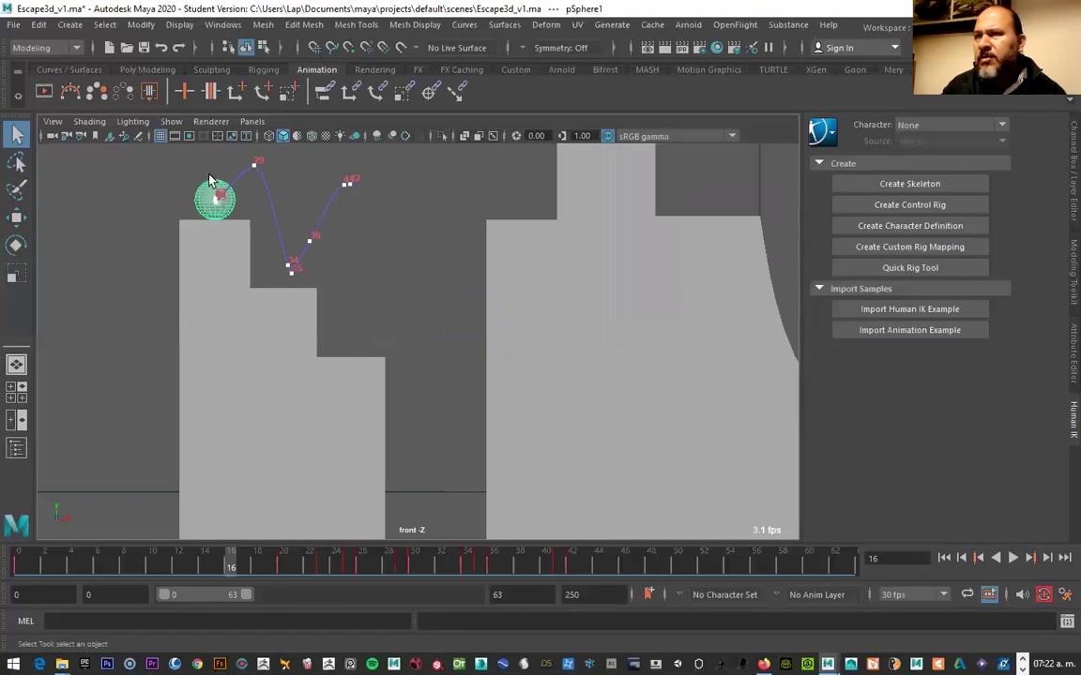
key(alt+v)
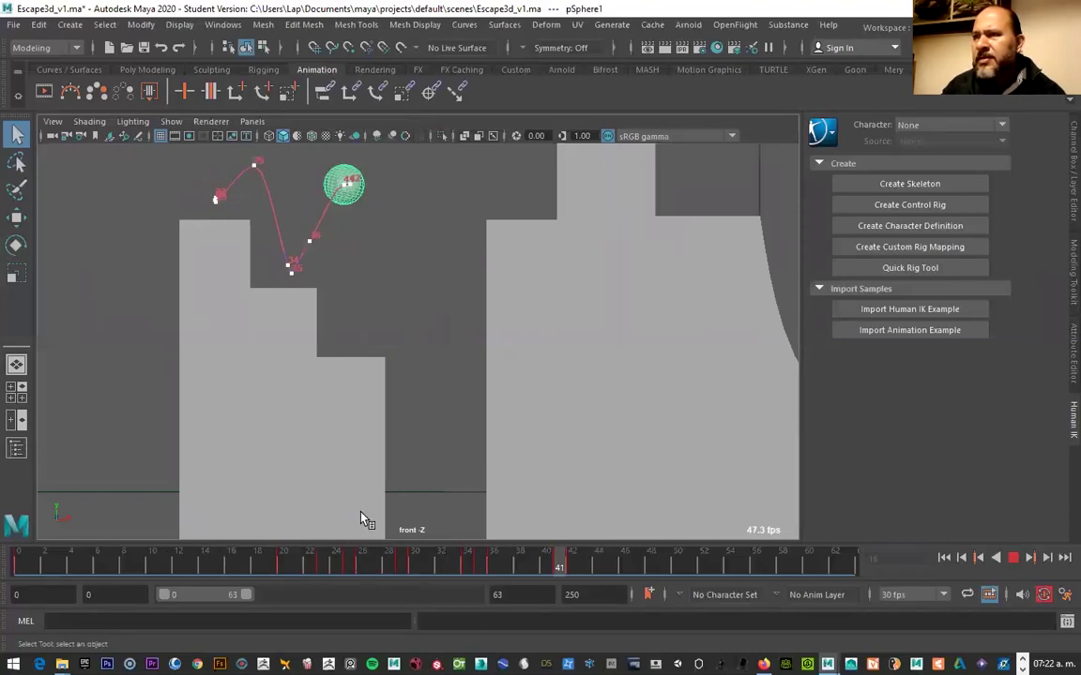
drag(600, 562, 636, 563)
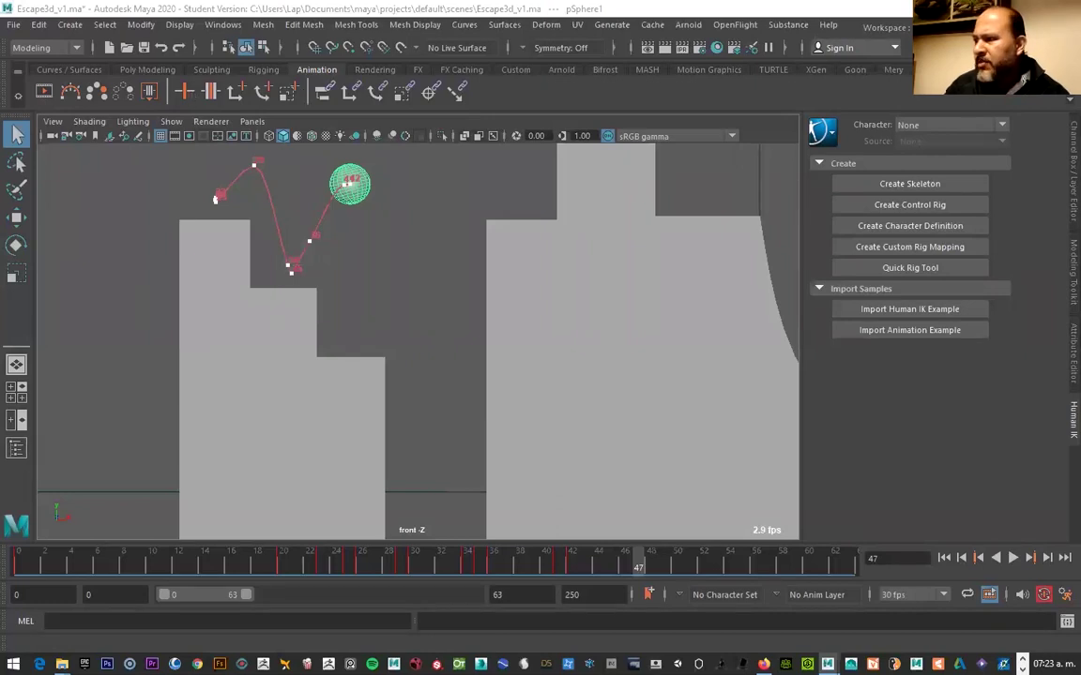
In Time Slider preferences, try 30 fps x 1, then set playback speed back to Other at 24 fps
click(1065, 594)
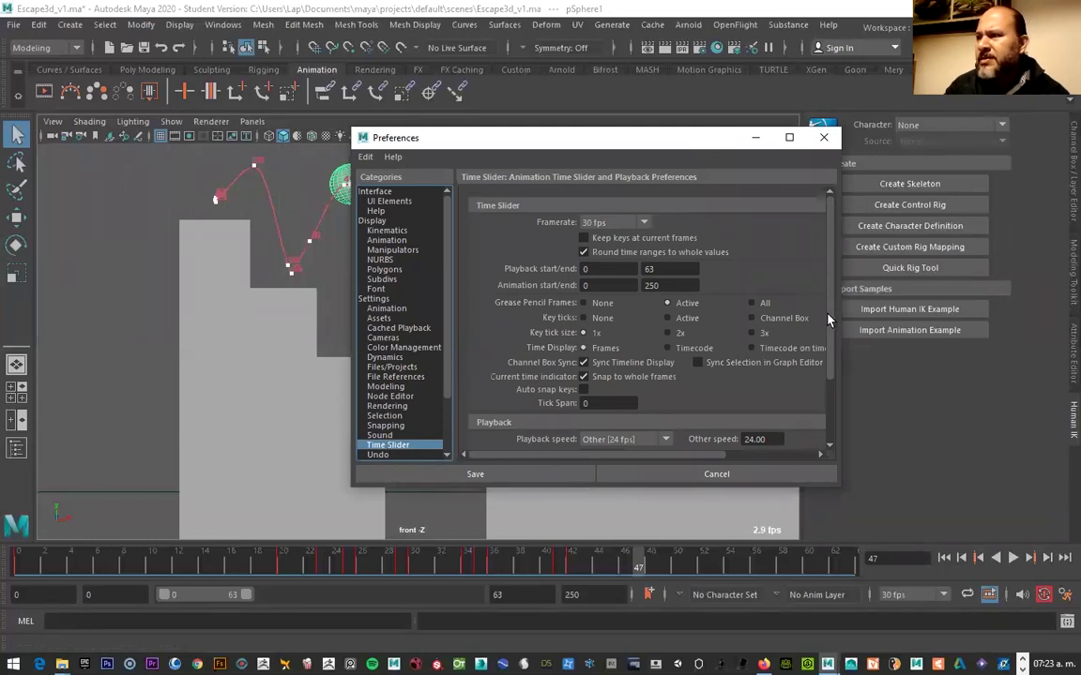
scroll(751, 310, down, 3)
click(633, 356)
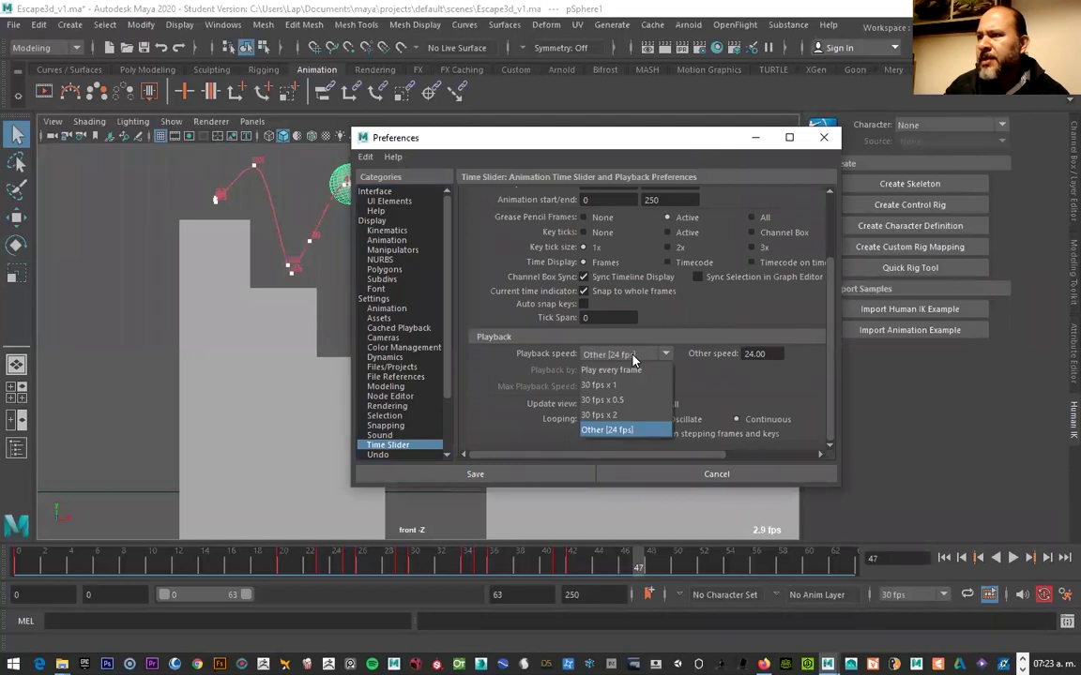
click(607, 429)
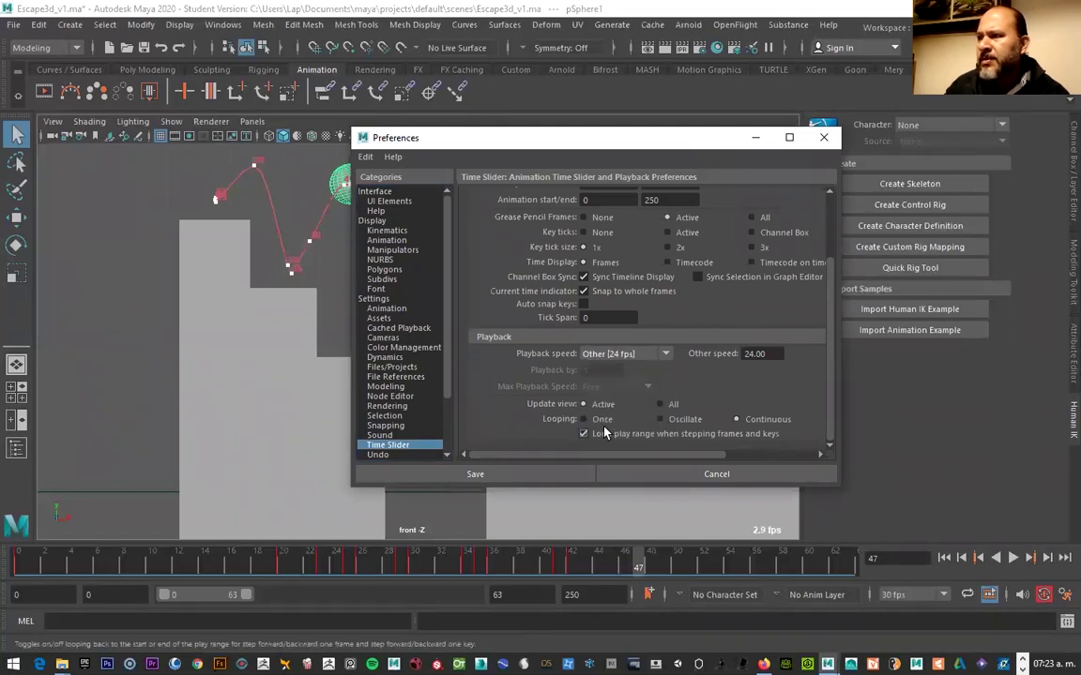
click(657, 354)
click(601, 390)
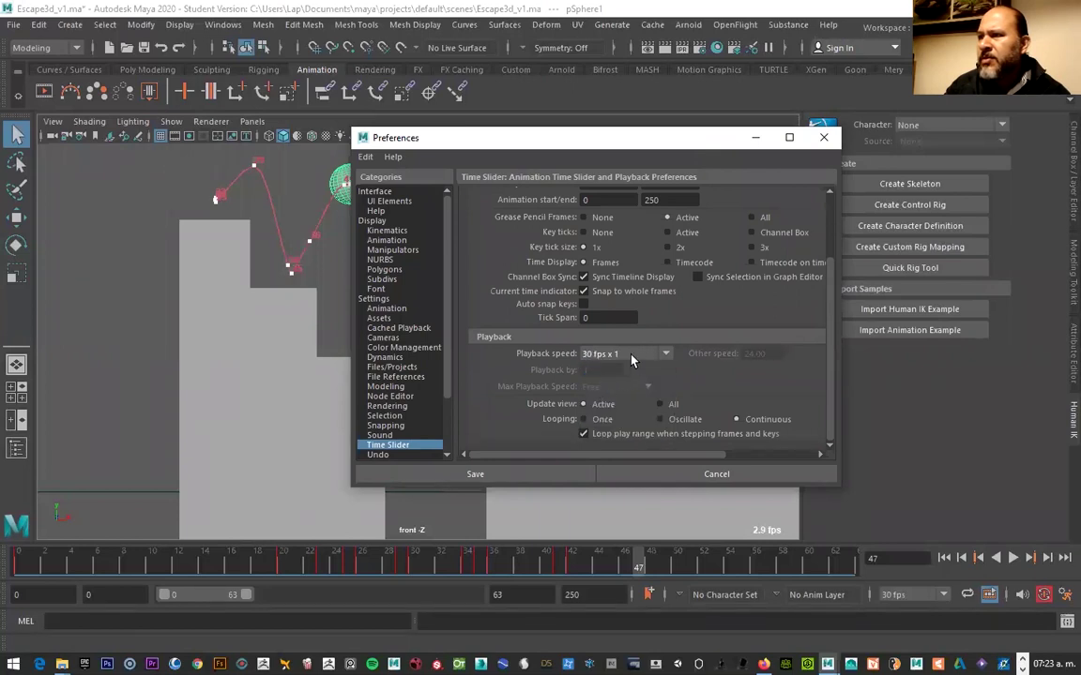
click(668, 356)
click(608, 430)
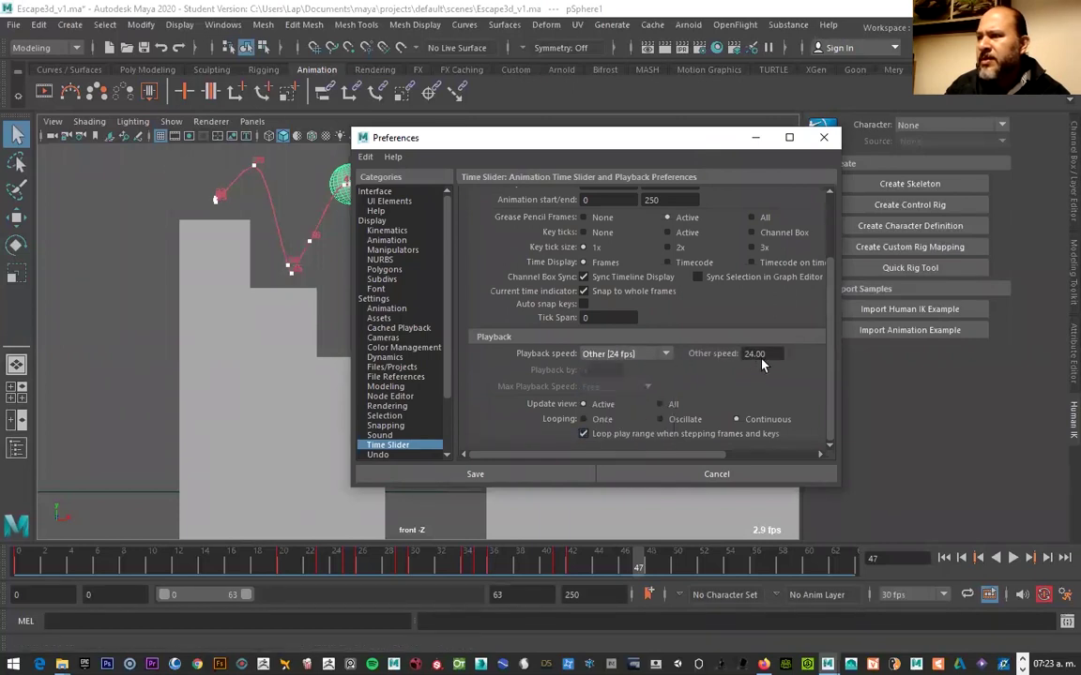
double_click(755, 354)
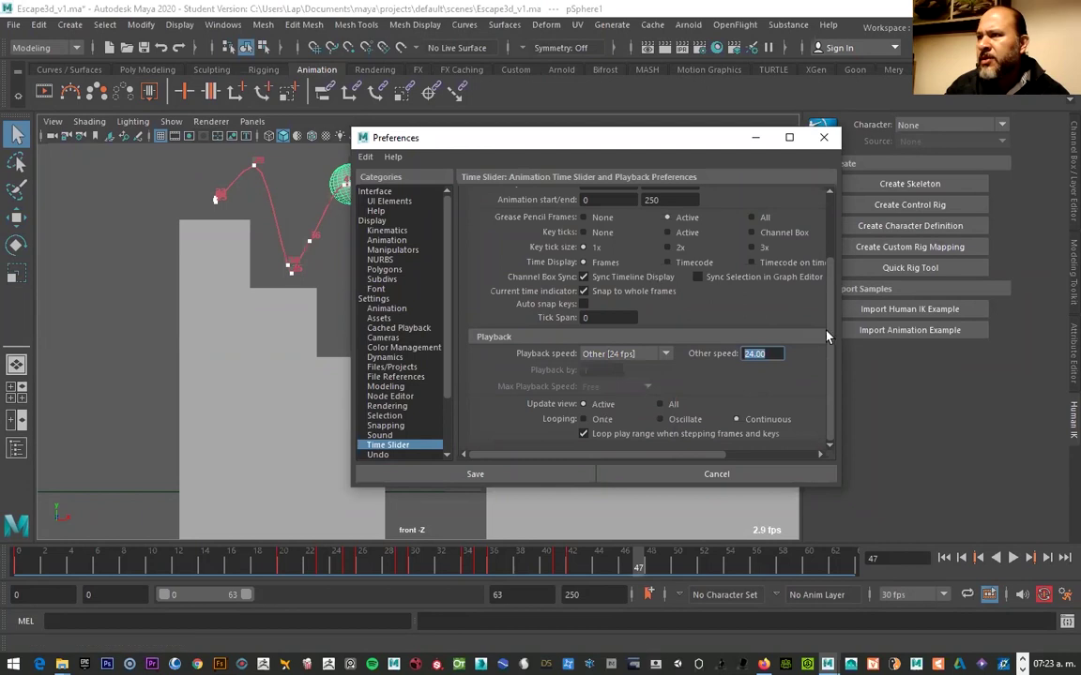
Browse the Animation and General preference categories, then save the preferences
click(382, 308)
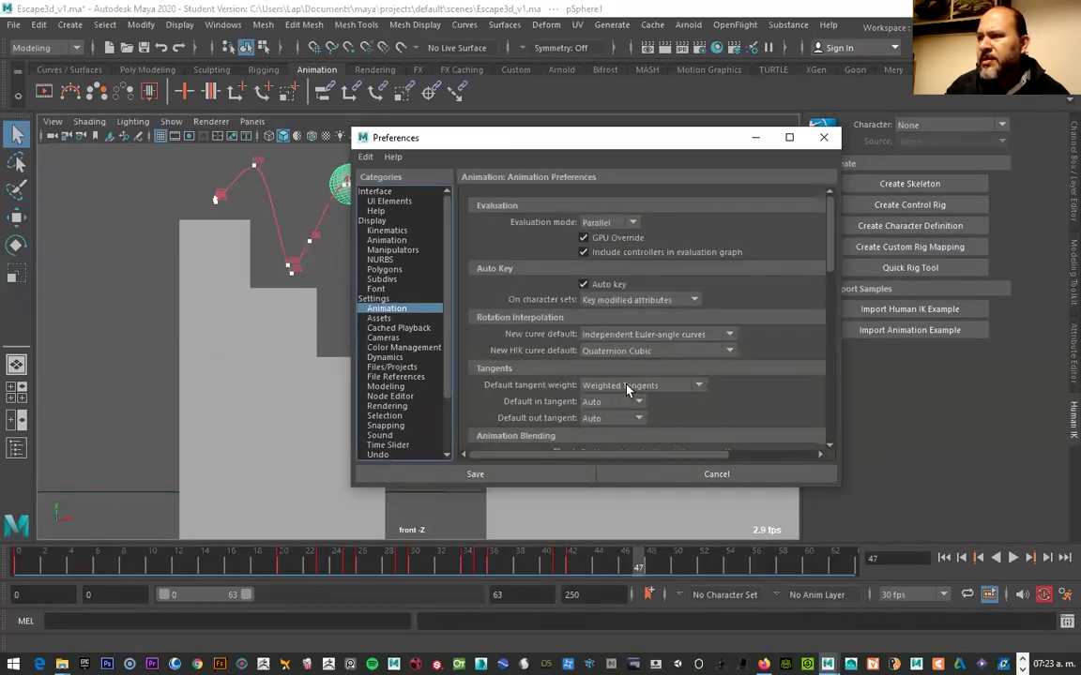
click(366, 299)
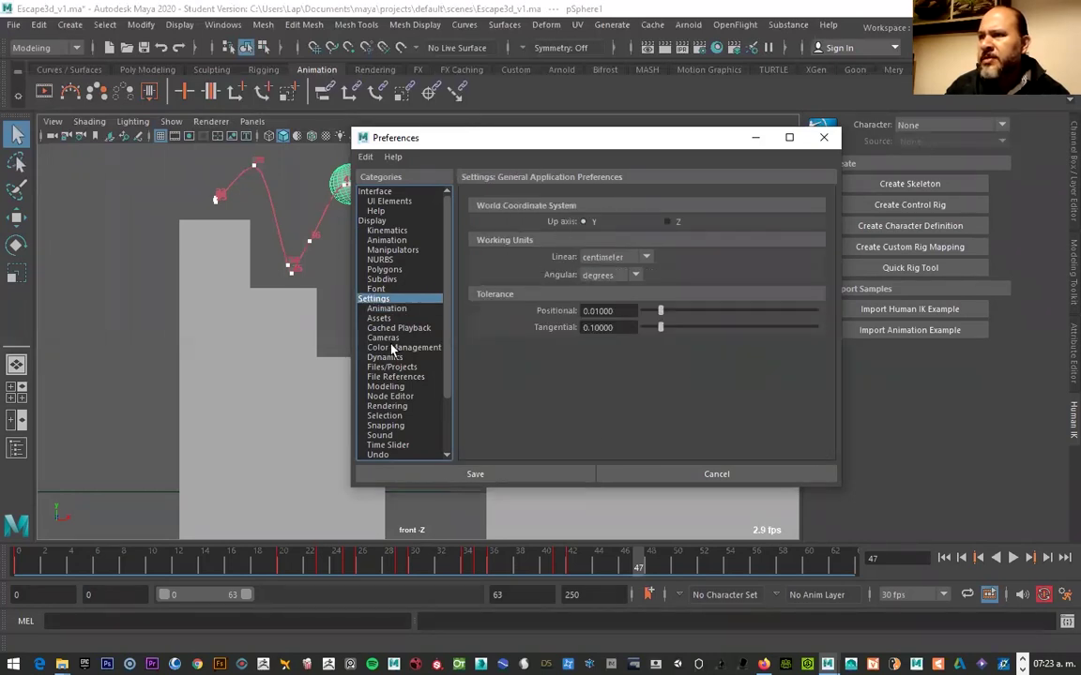
click(370, 309)
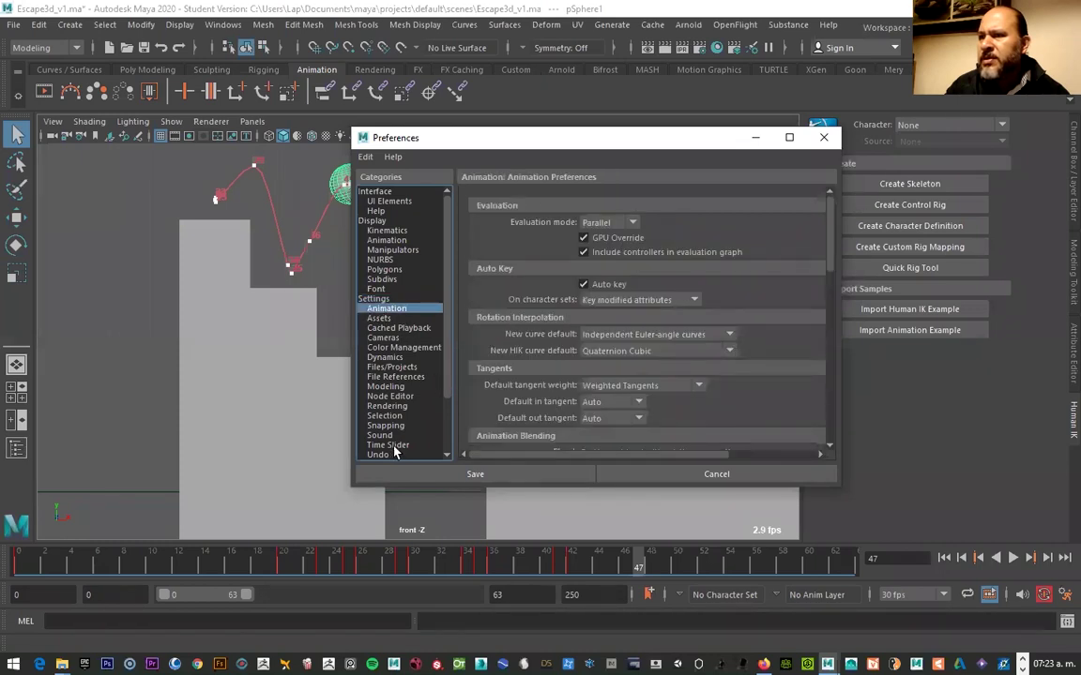
click(392, 446)
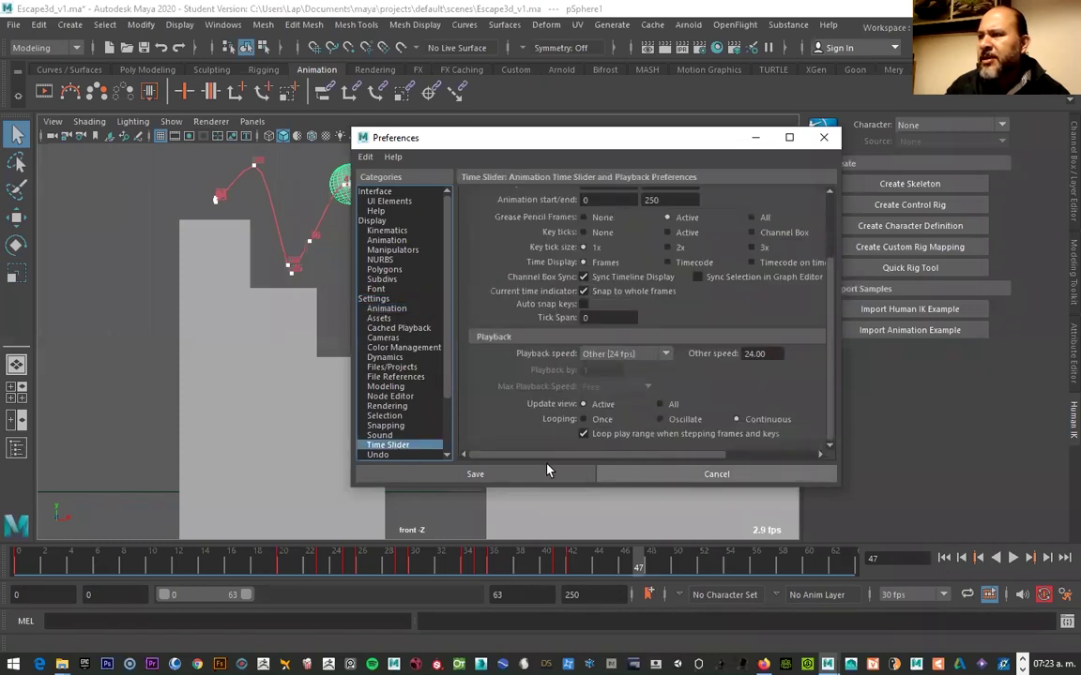
click(516, 474)
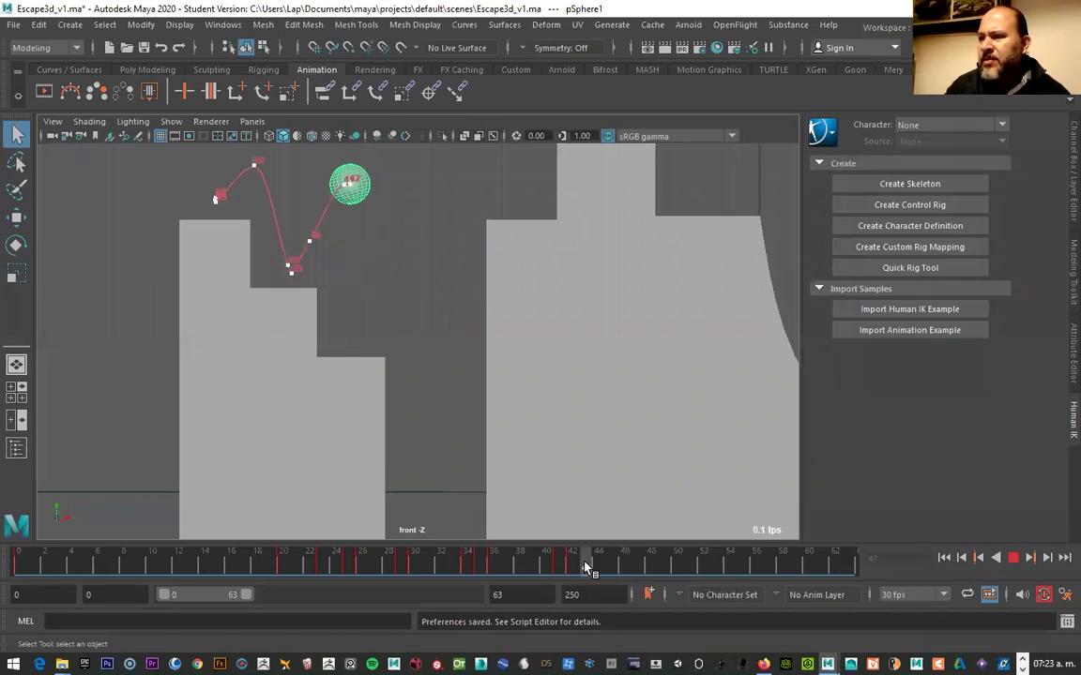
At frame 48, move the ball down onto the lower step and tilt it slightly
click(652, 567)
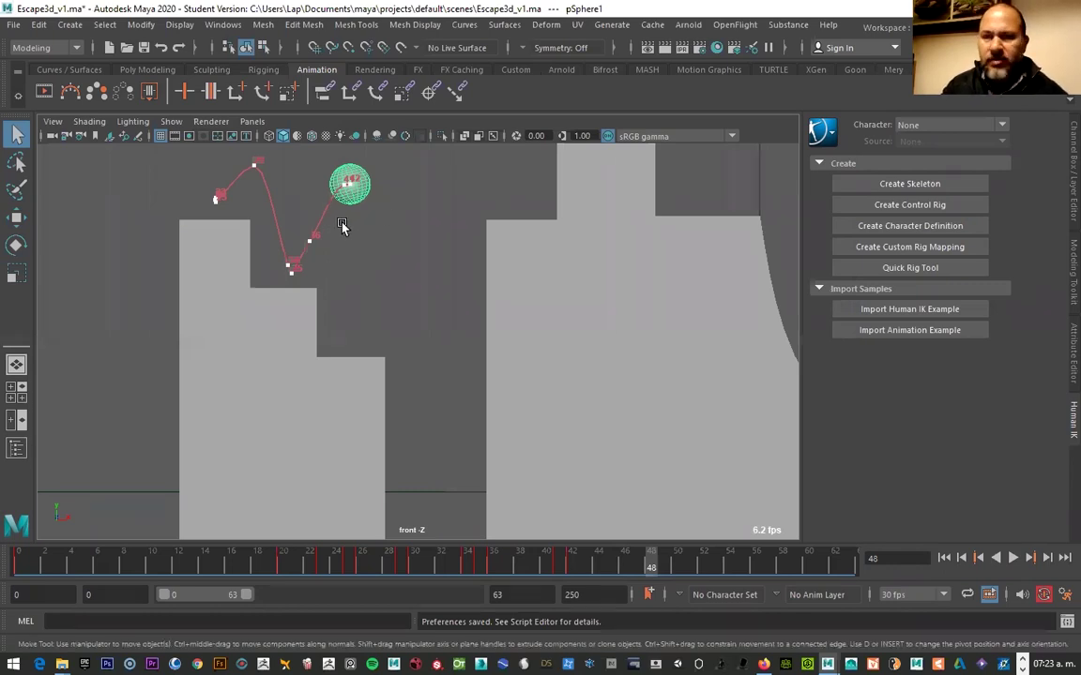
key(w)
drag(347, 155, 344, 308)
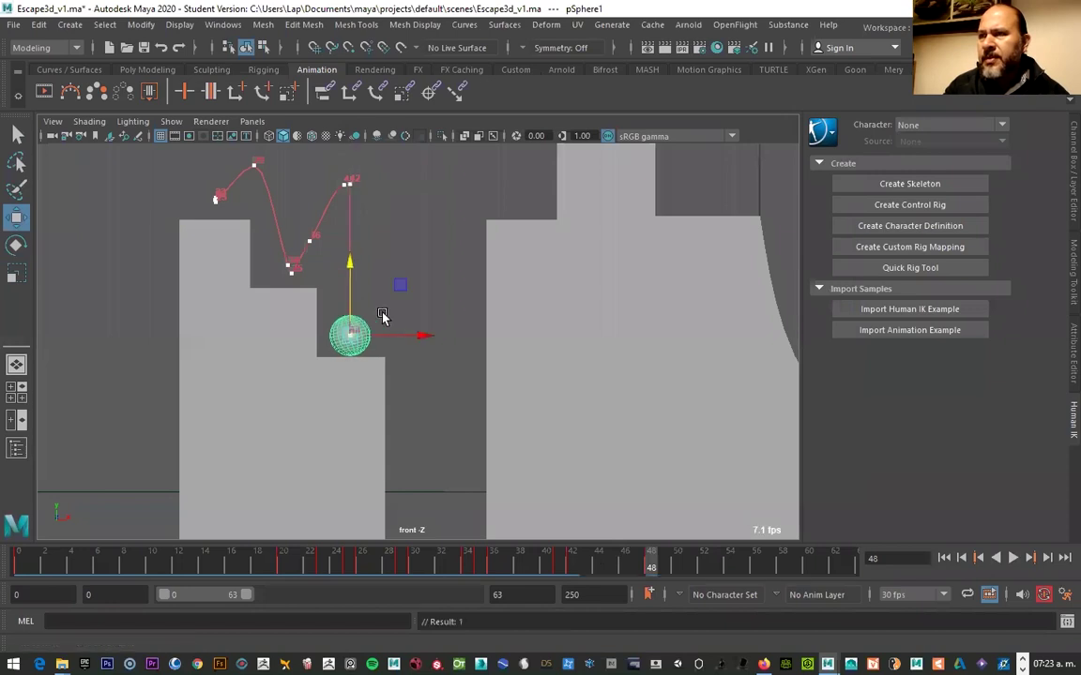
drag(404, 340, 413, 343)
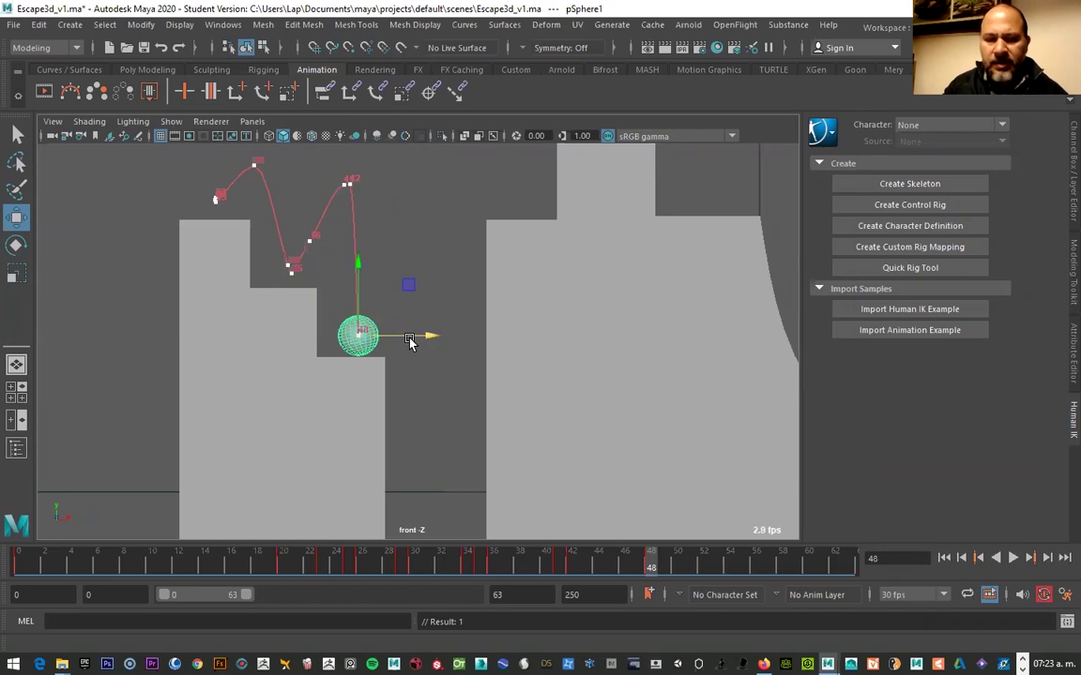
key(e)
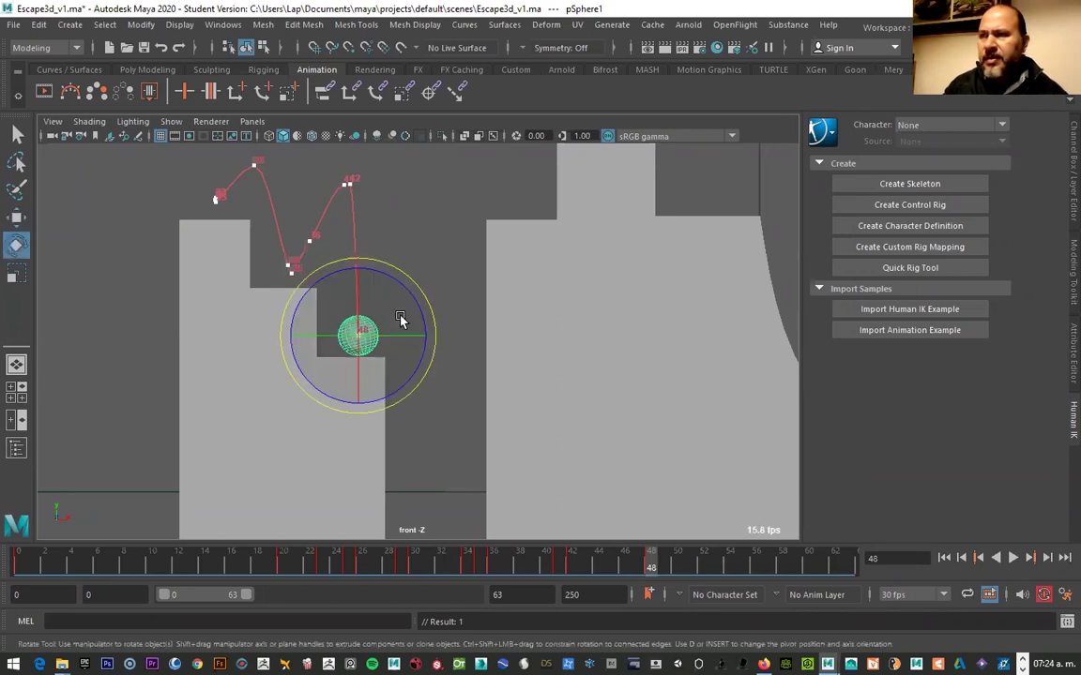
drag(402, 286, 414, 289)
Play back the bounce and step to frame 56
click(603, 568)
key(alt+v)
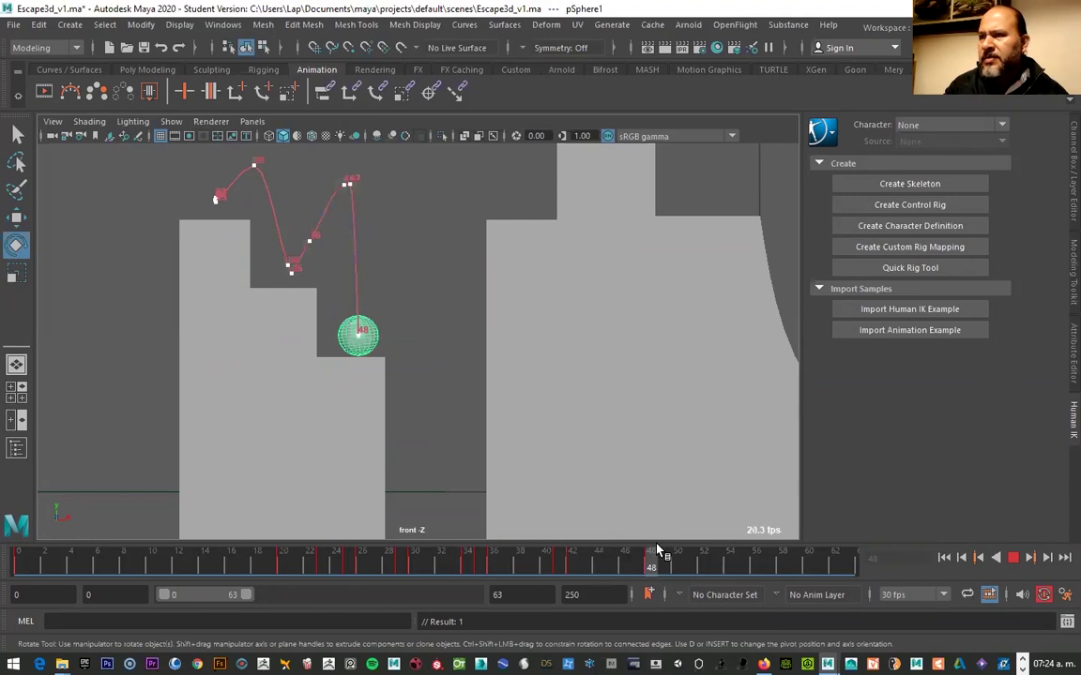
key(alt+v)
key(alt+v)
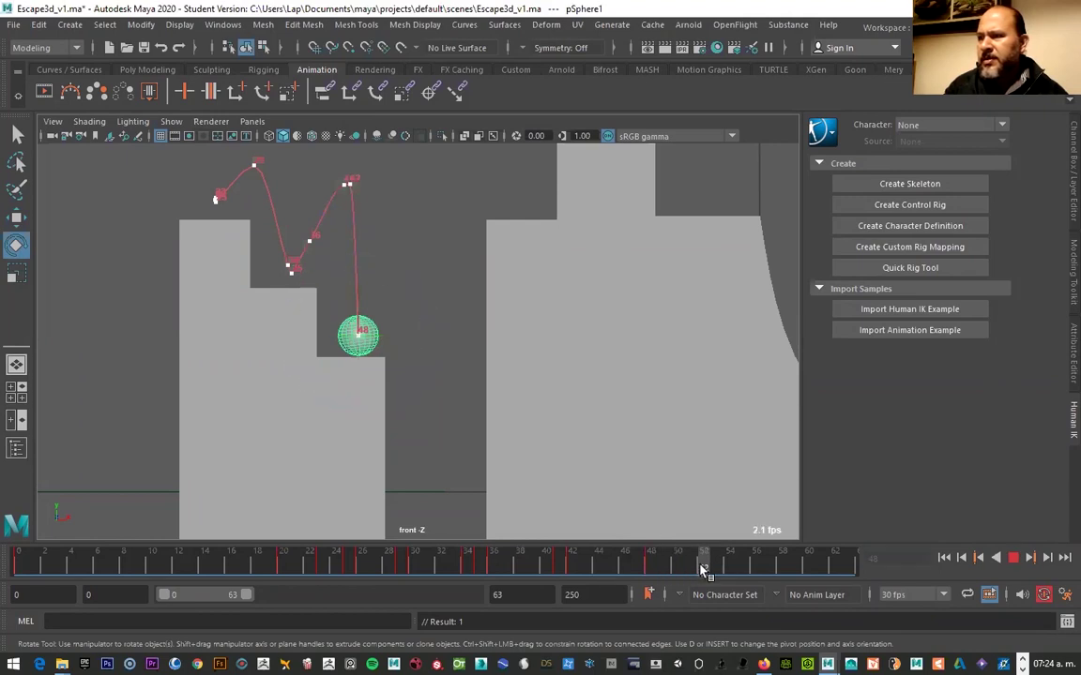
key(alt+v)
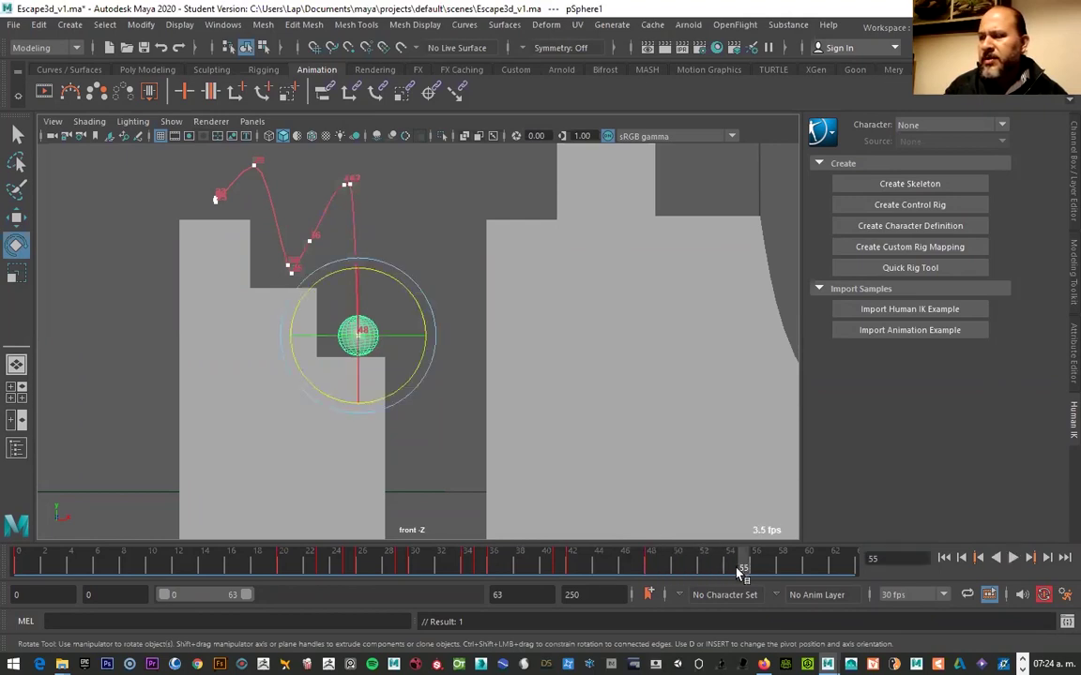
key(alt+period)
key(alt+period)
key(alt+period)
key(alt+period)
key(alt+comma)
key(alt+comma)
key(alt+comma)
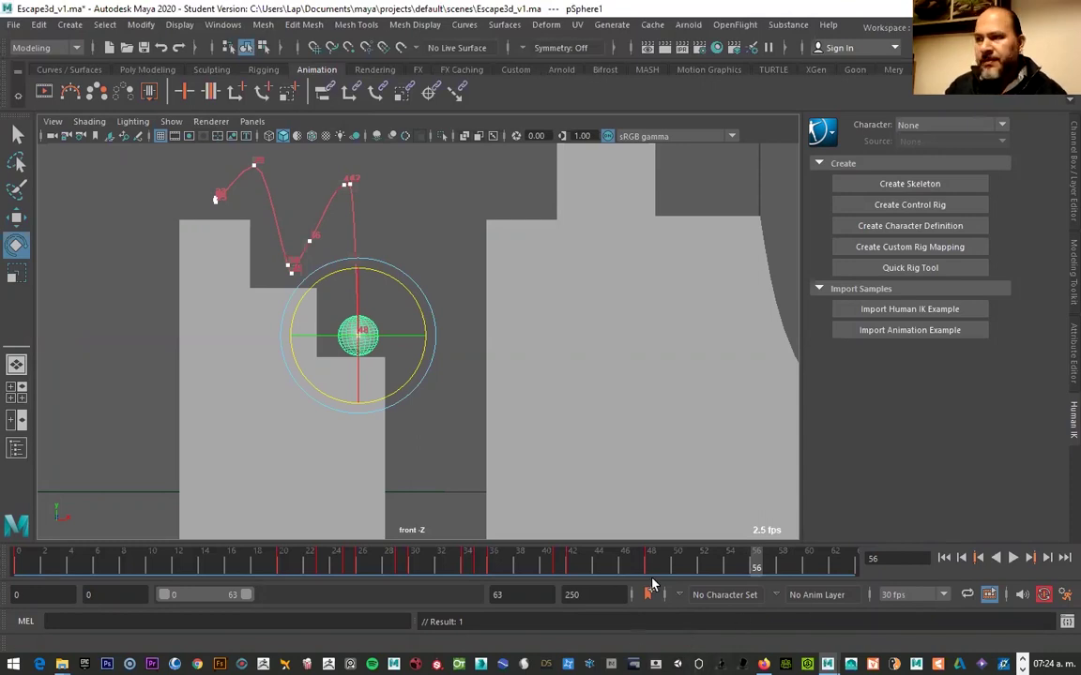
At frame 56, raise the ball up and right to form the new arc peak
key(w)
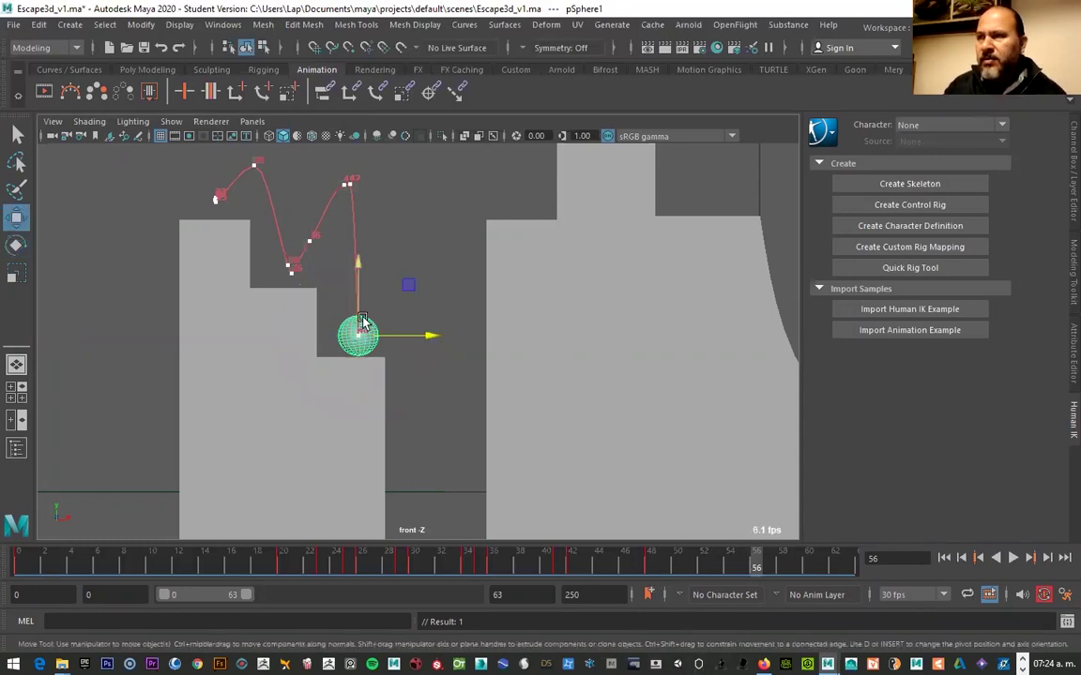
drag(363, 321, 387, 253)
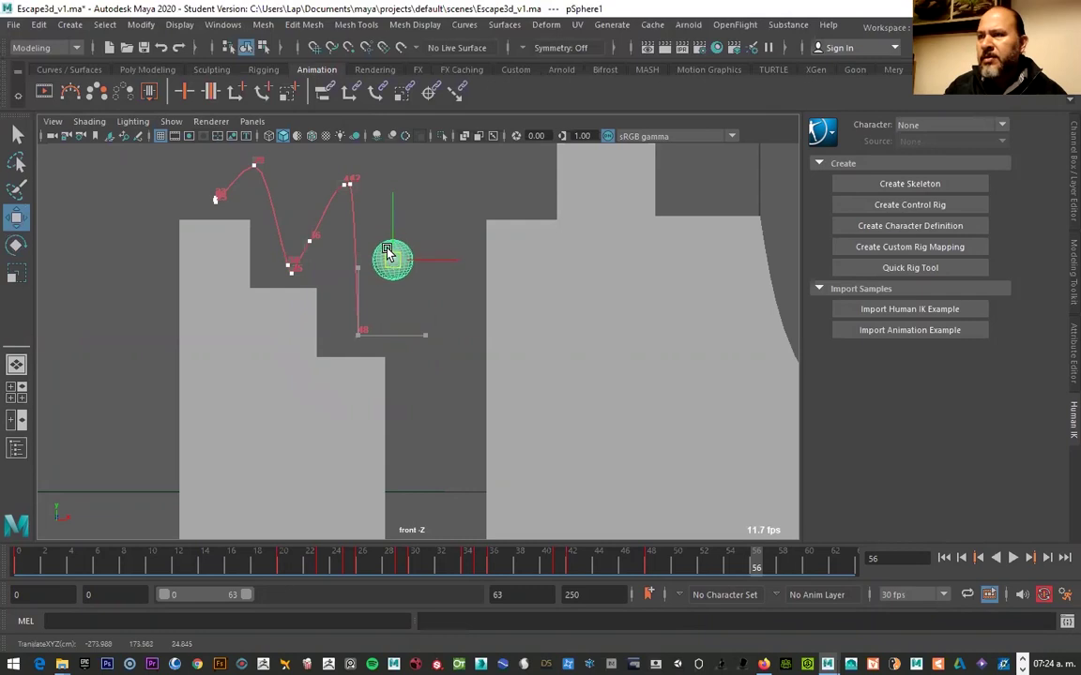
drag(418, 265, 415, 267)
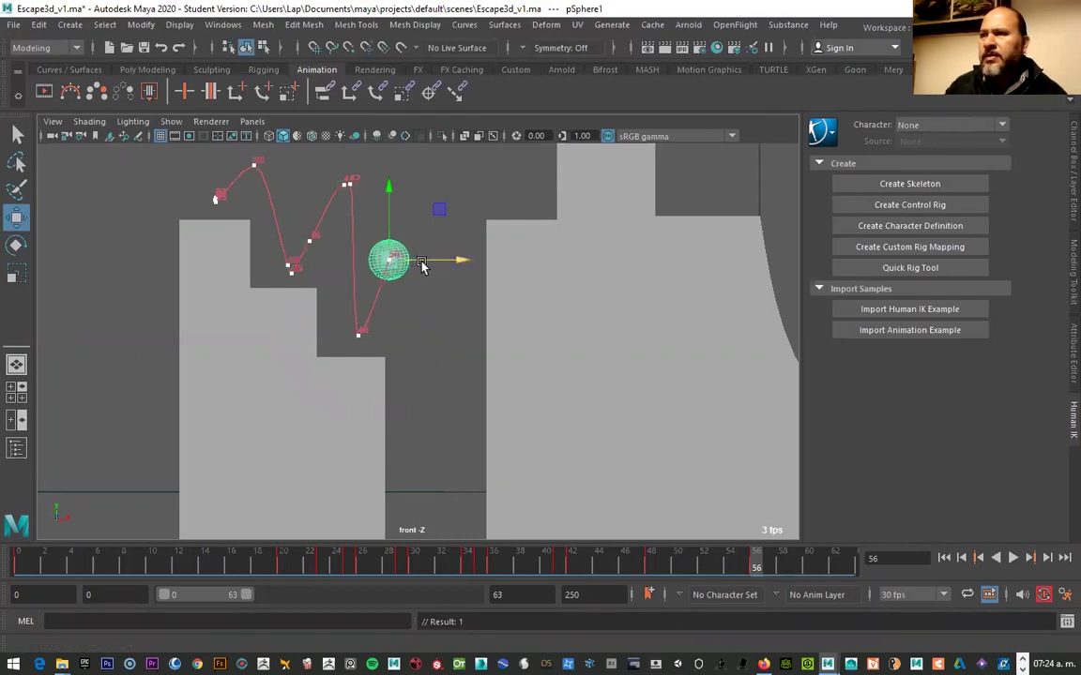
drag(422, 262, 416, 261)
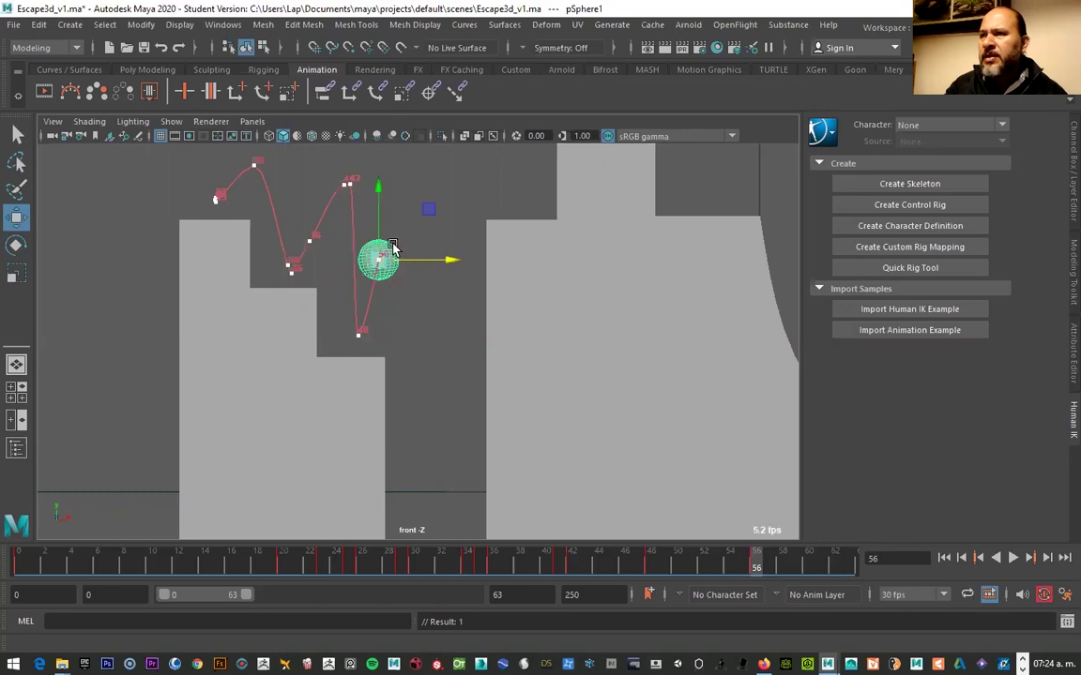
Drop the ball into the pit at frame 63, then shift the frame 56 peak further right
key(alt+v)
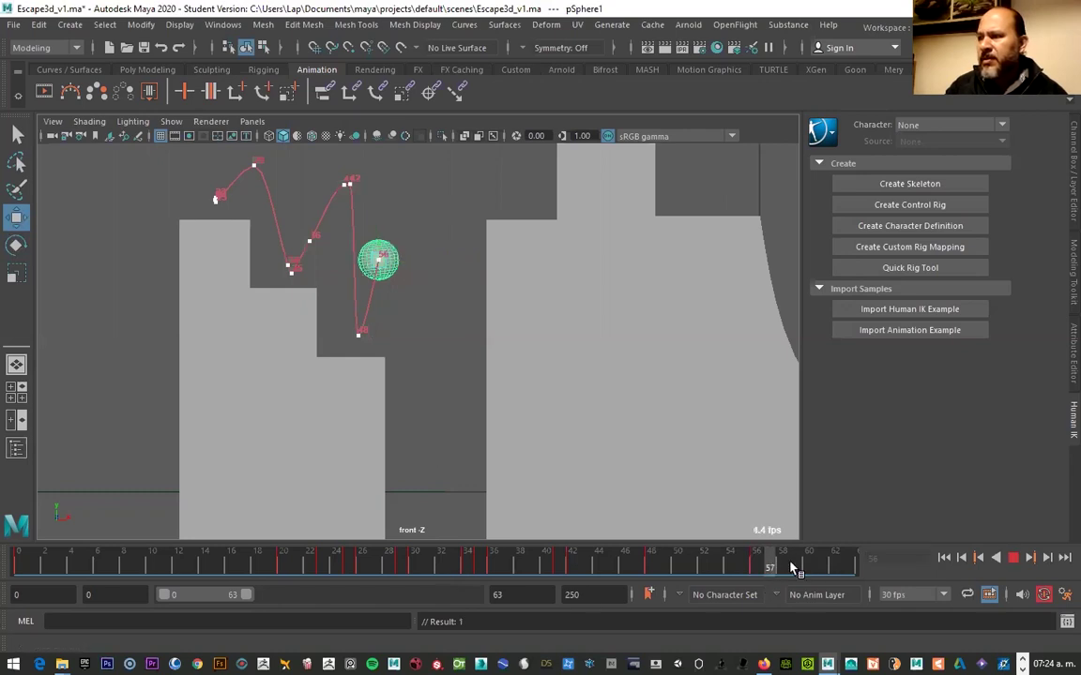
key(alt+v)
mouse_move(385, 273)
mouse_down()
mouse_move(421, 398)
mouse_move(440, 547)
mouse_up()
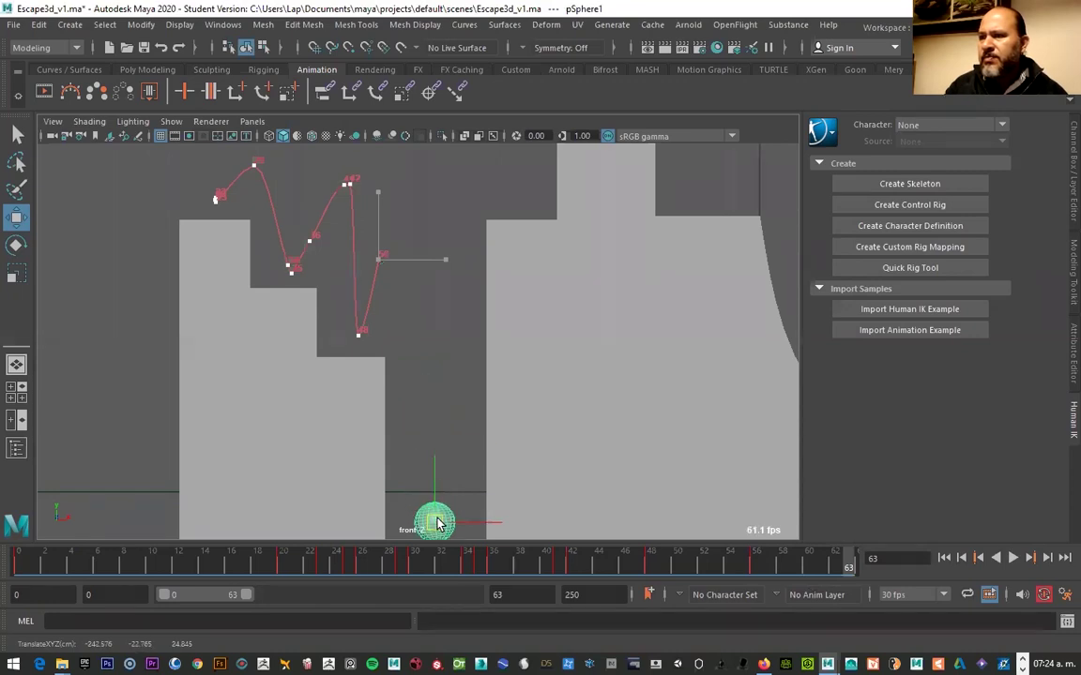
scroll(413, 392, down, 2)
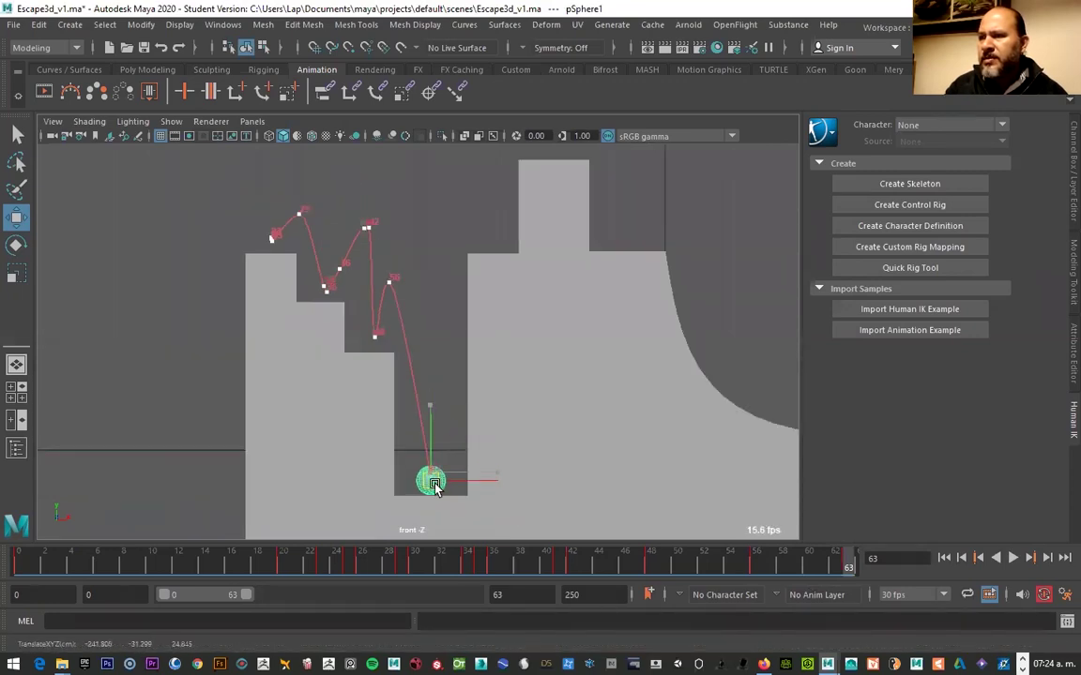
key(alt+v)
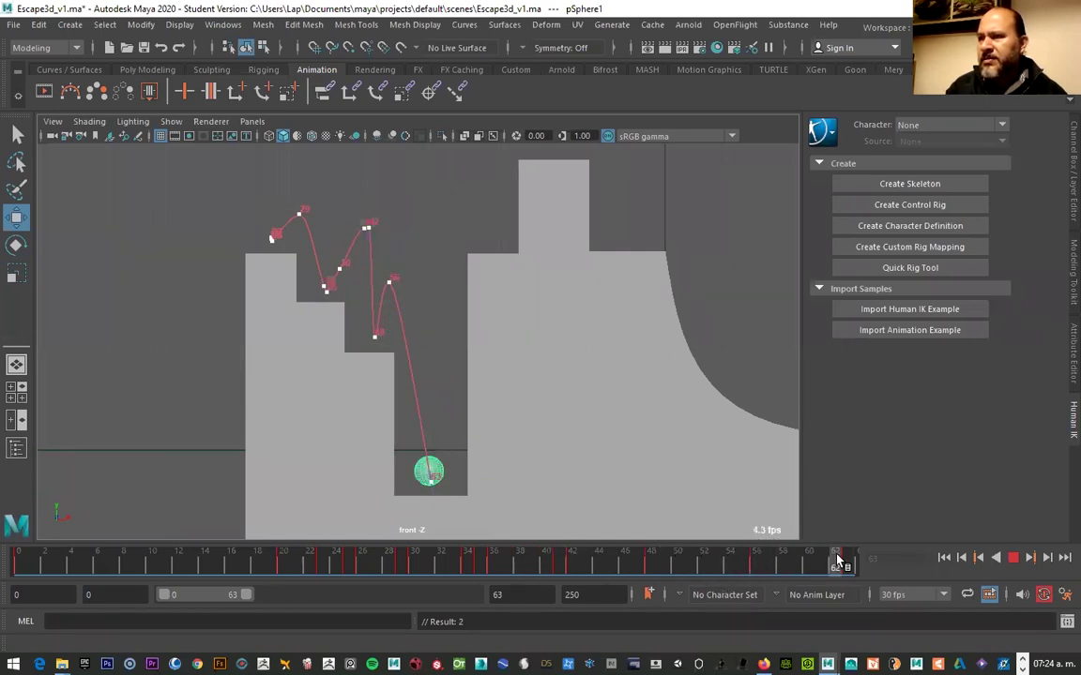
drag(837, 561, 756, 561)
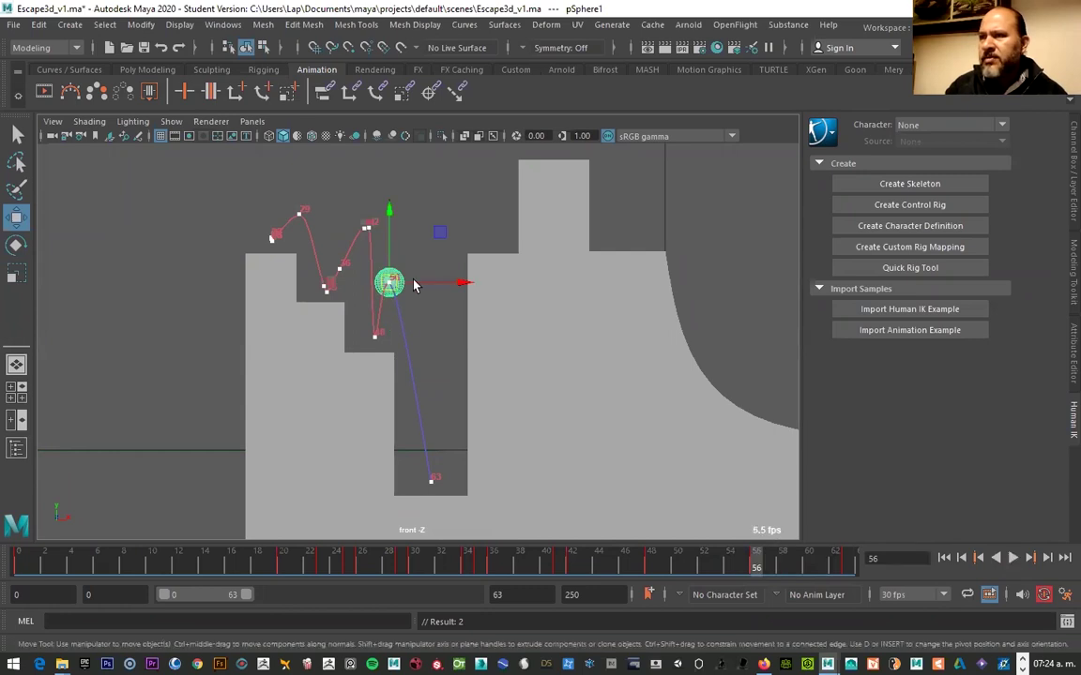
drag(431, 285, 457, 285)
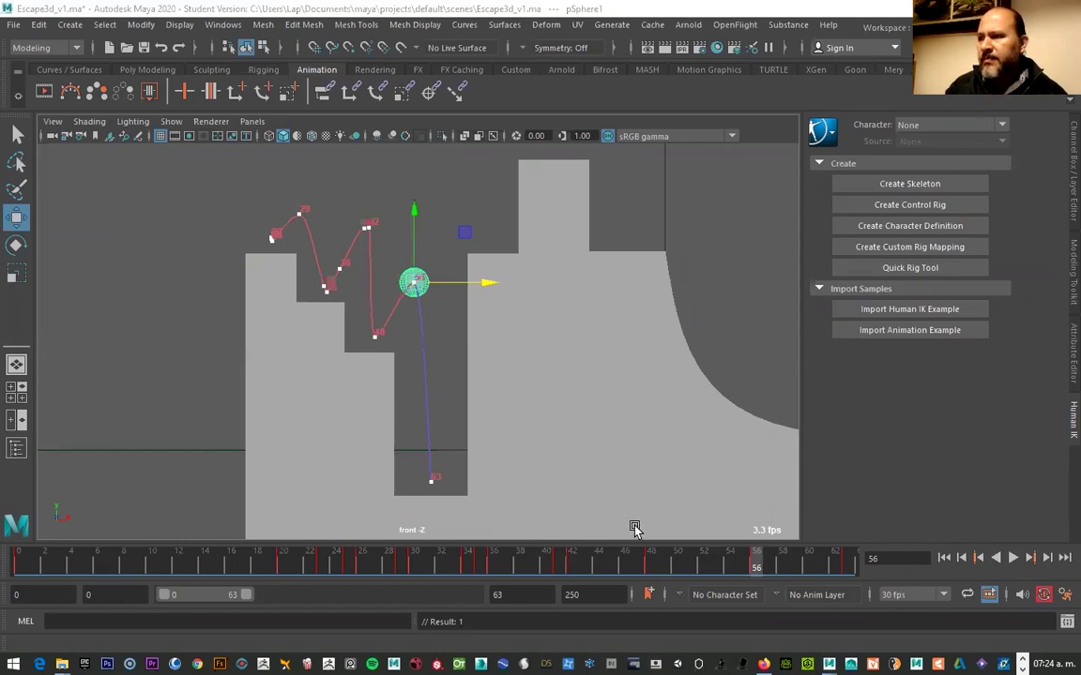
Adjust the visible frame range and play back, stopping at frame 71
mouse_move(254, 600)
mouse_down()
mouse_move(293, 589)
mouse_move(235, 605)
mouse_up()
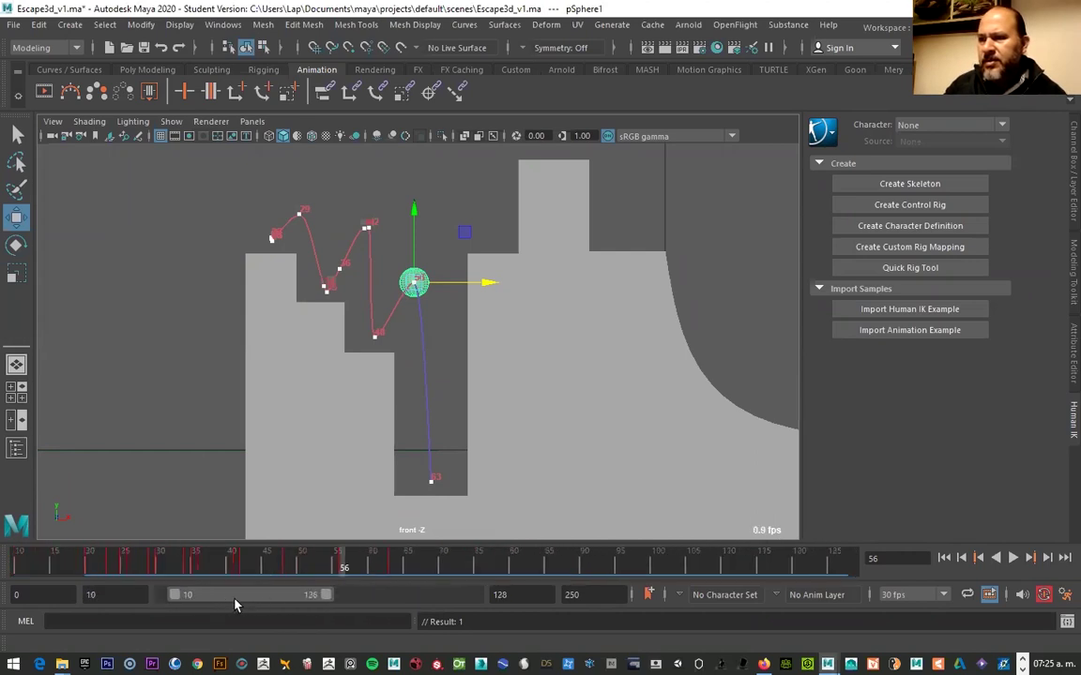
mouse_move(325, 595)
mouse_down()
mouse_move(286, 601)
mouse_move(296, 595)
mouse_up()
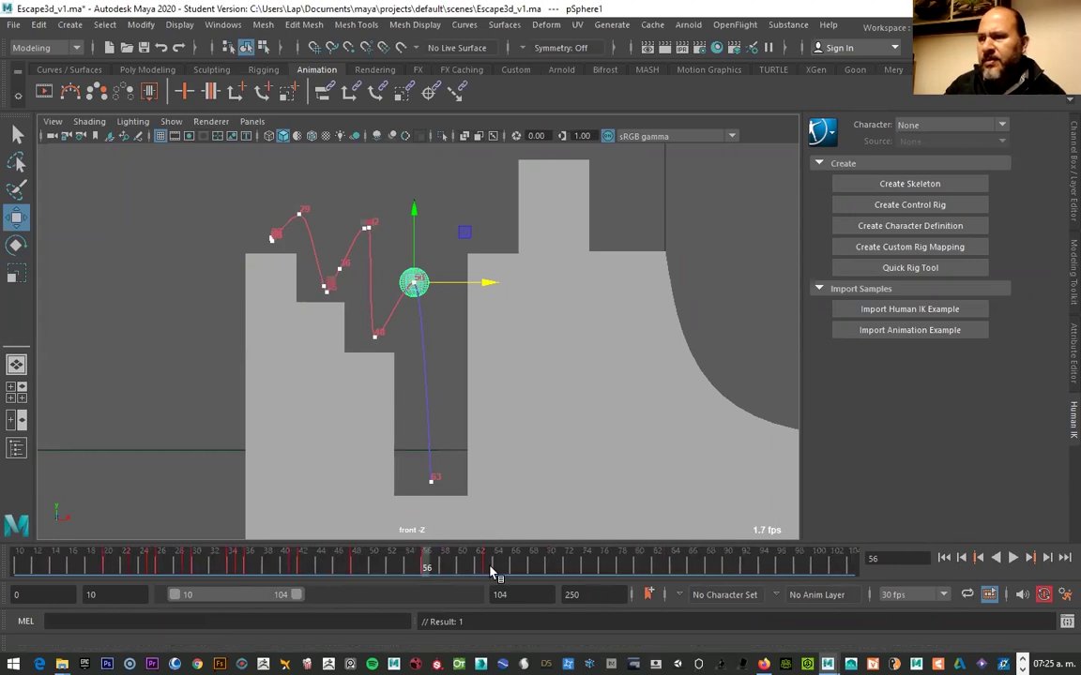
key(alt+v)
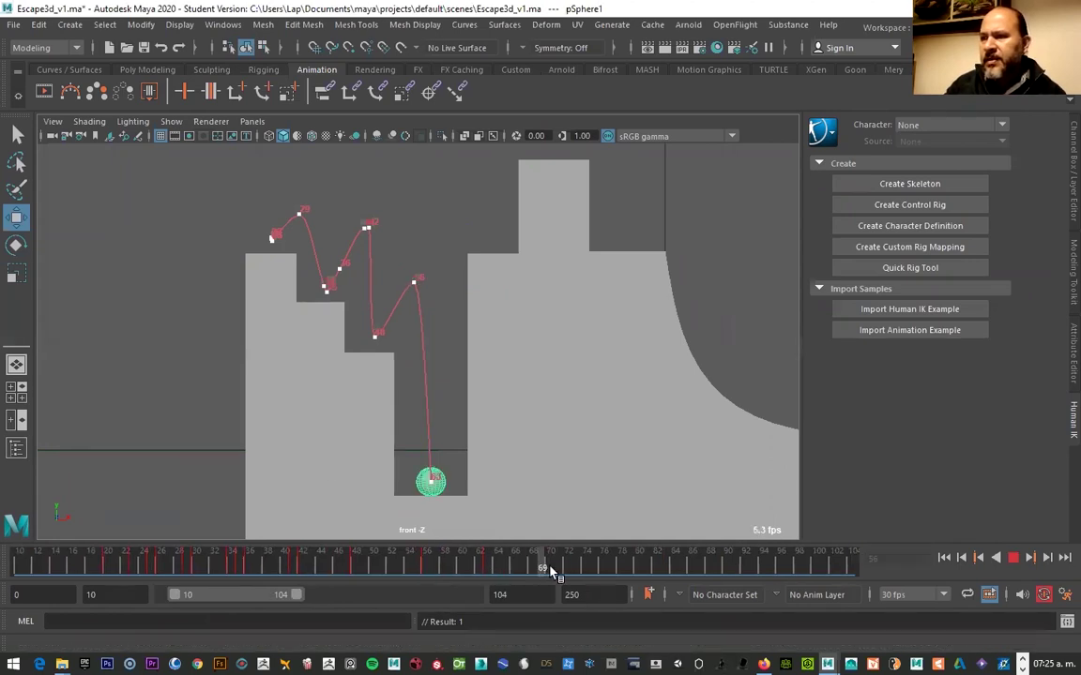
key(alt+v)
Lift the ball out of the pit to its frame-71 peak above the ledge
middle_drag(447, 374, 444, 211)
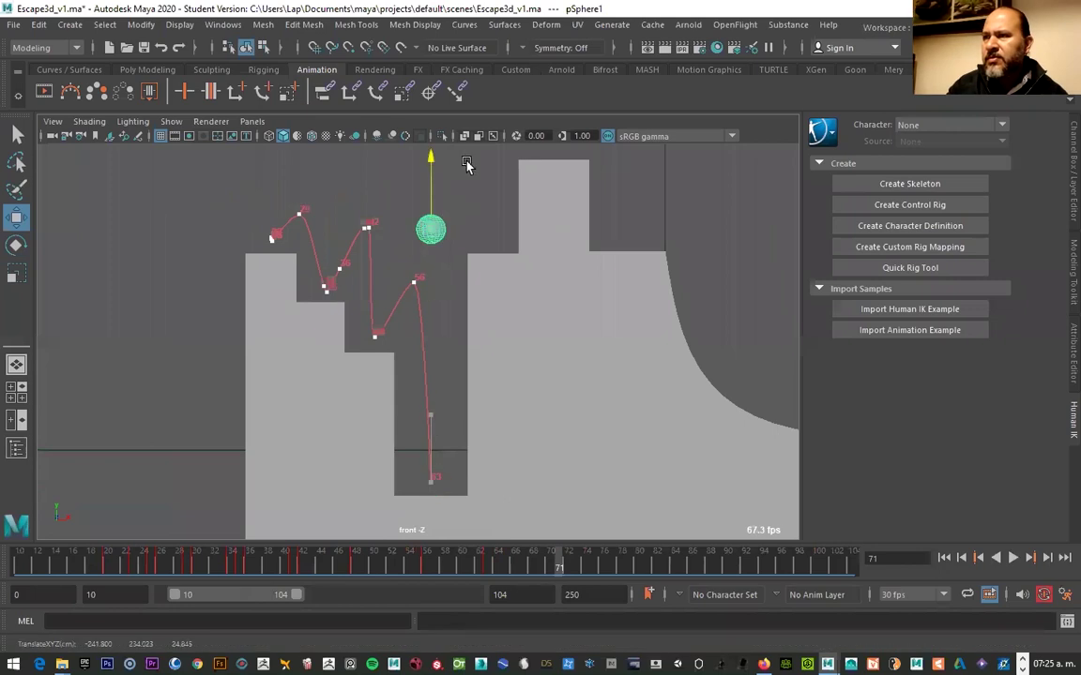
middle_drag(394, 164, 389, 139)
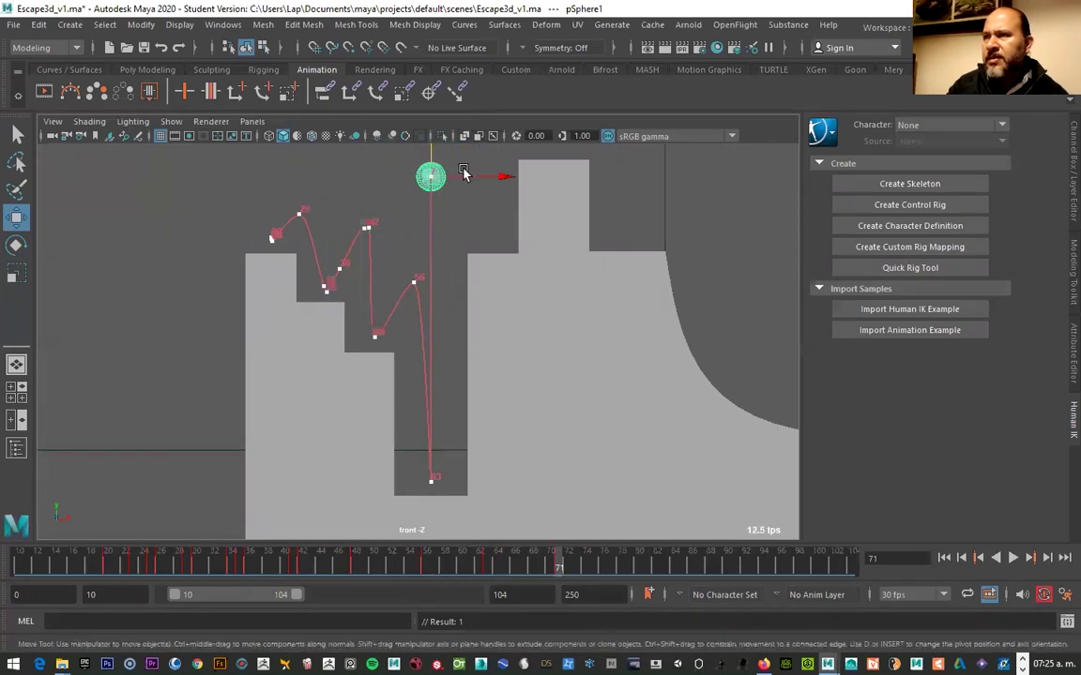
middle_drag(467, 179, 467, 281)
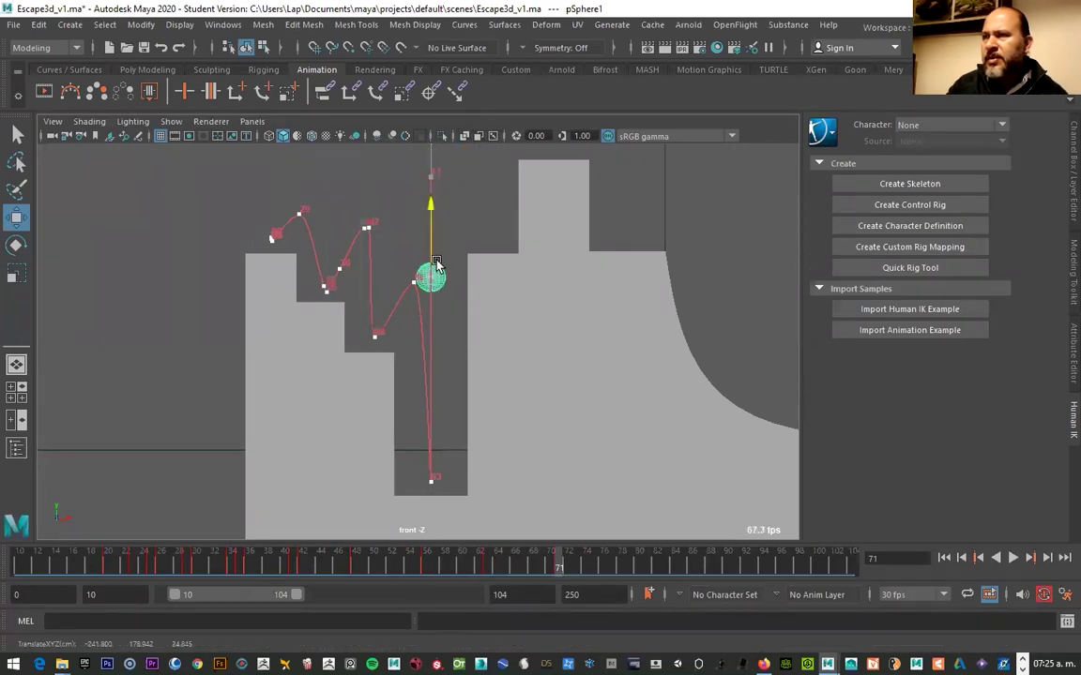
middle_drag(432, 241, 432, 155)
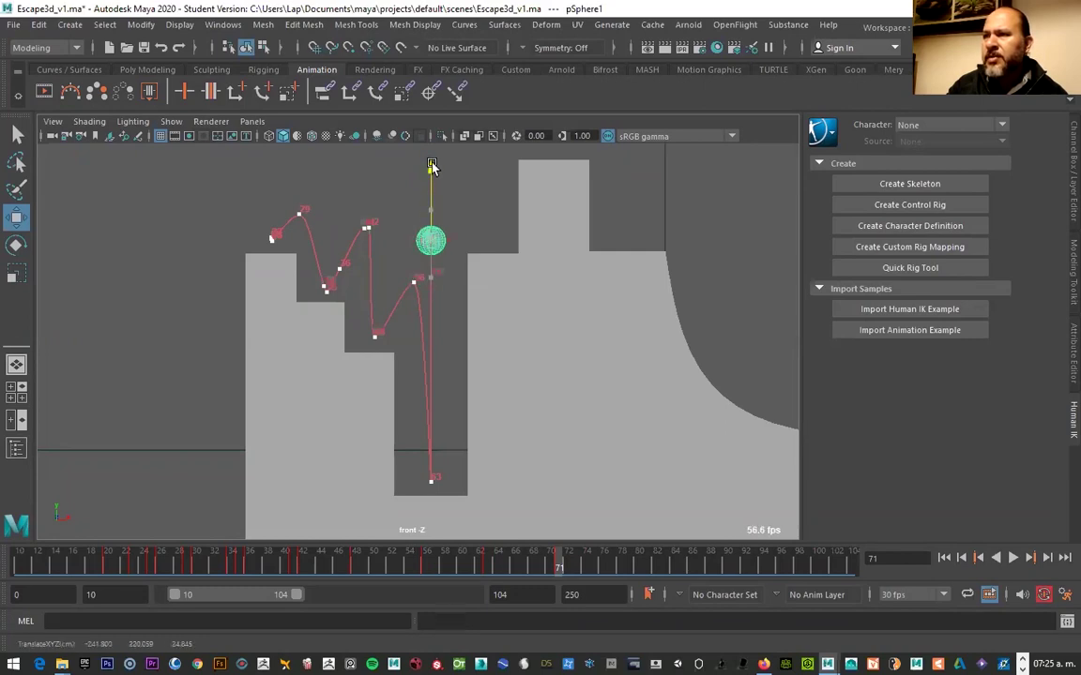
mouse_move(523, 190)
mouse_down()
mouse_move(615, 193)
mouse_move(533, 193)
mouse_up()
mouse_move(533, 192)
middle_down()
mouse_move(541, 188)
mouse_move(493, 188)
middle_up()
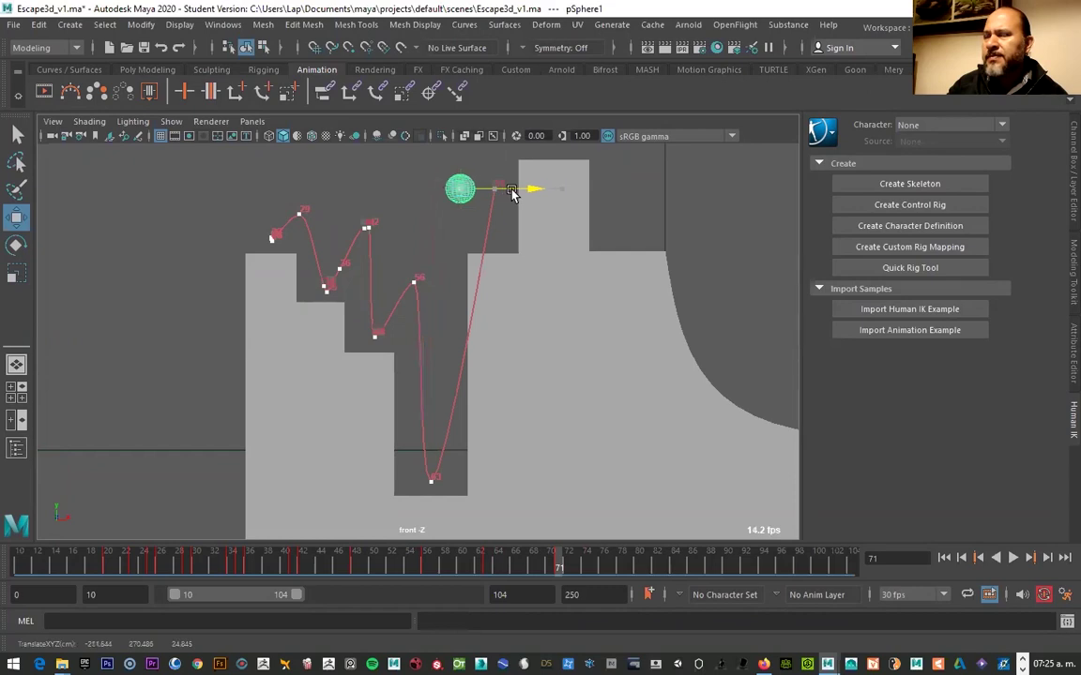
click(460, 187)
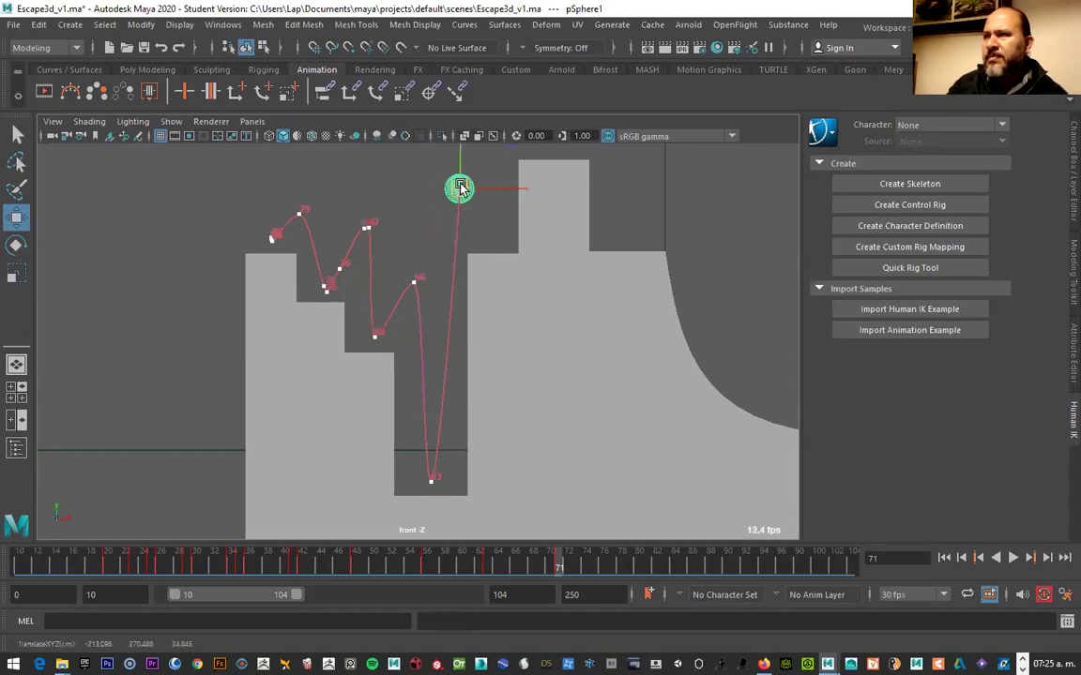
drag(460, 190, 468, 182)
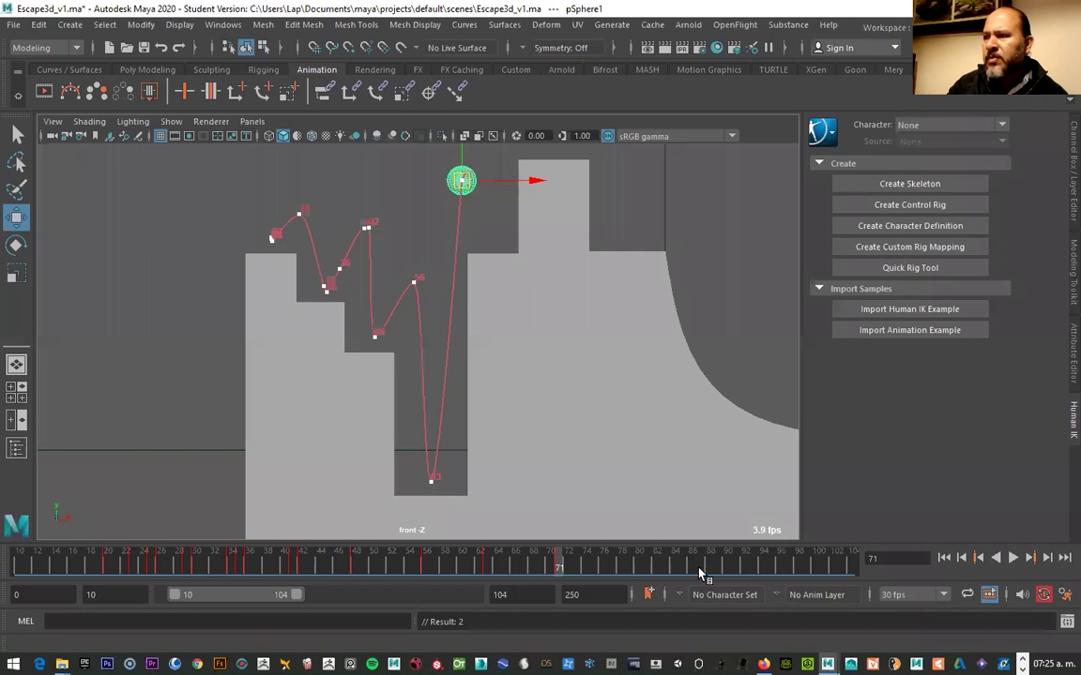
Place the ball on the tall step's top at frame 77 and pan the front view ahead
mouse_move(526, 561)
mouse_down()
mouse_move(356, 548)
mouse_move(616, 563)
mouse_up()
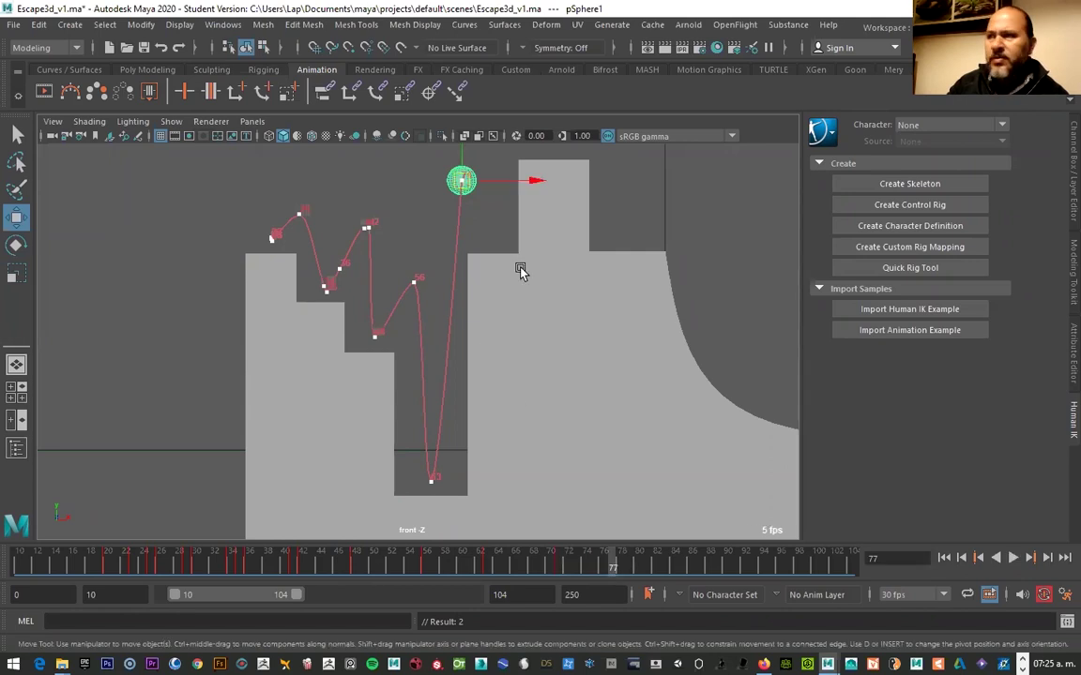
drag(475, 184, 503, 240)
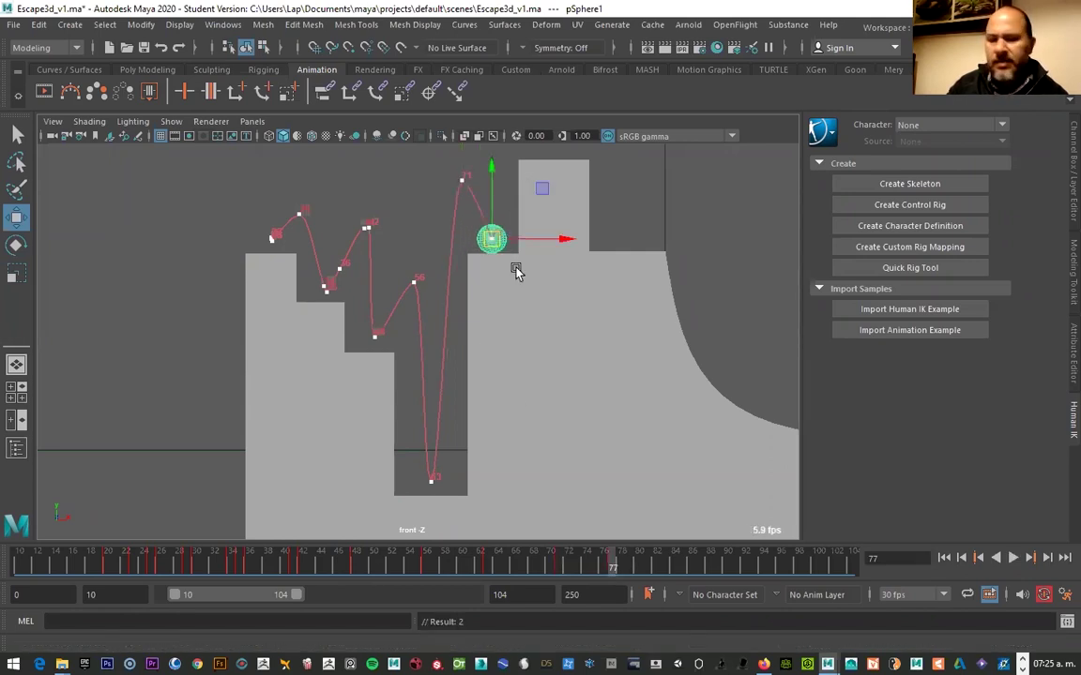
alt+middle_drag(560, 280, 392, 311)
mouse_move(651, 562)
mouse_down()
mouse_move(674, 568)
mouse_move(638, 567)
mouse_up()
double_click(638, 567)
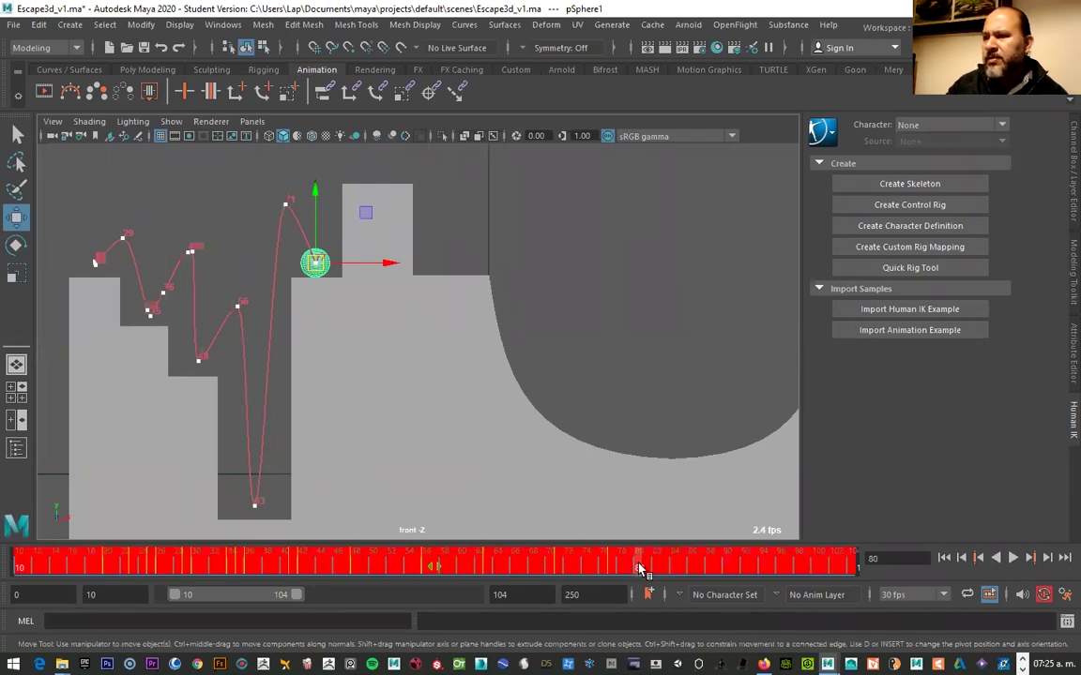
click(646, 567)
double_click(645, 568)
click(645, 568)
double_click(645, 568)
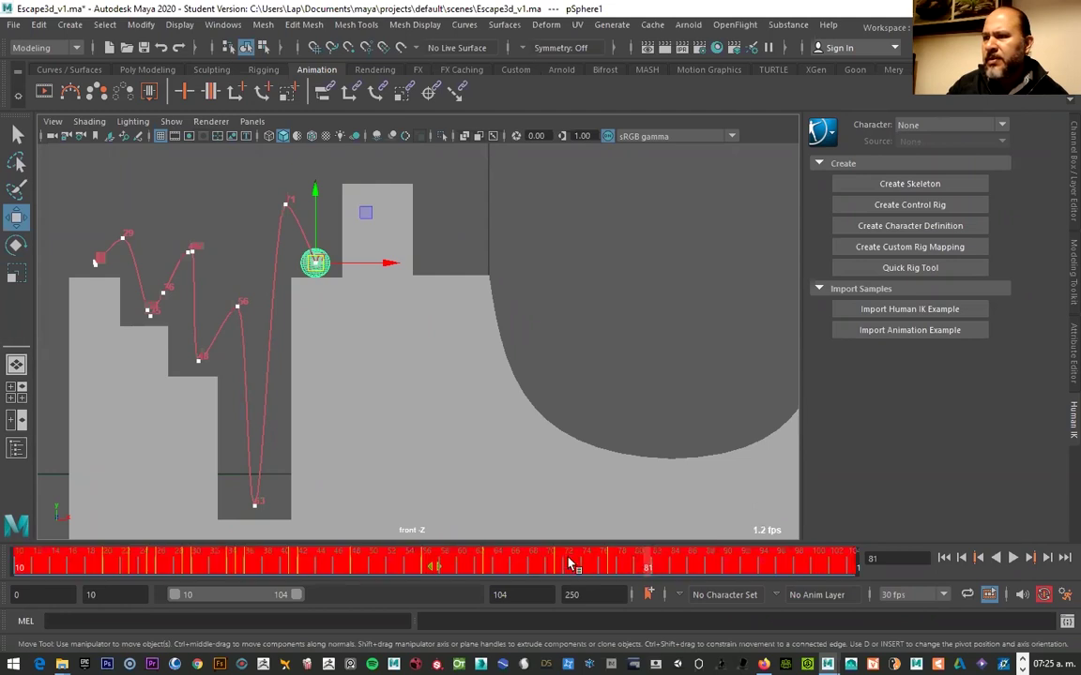
key(alt+v)
double_click(647, 568)
click(655, 569)
double_click(632, 565)
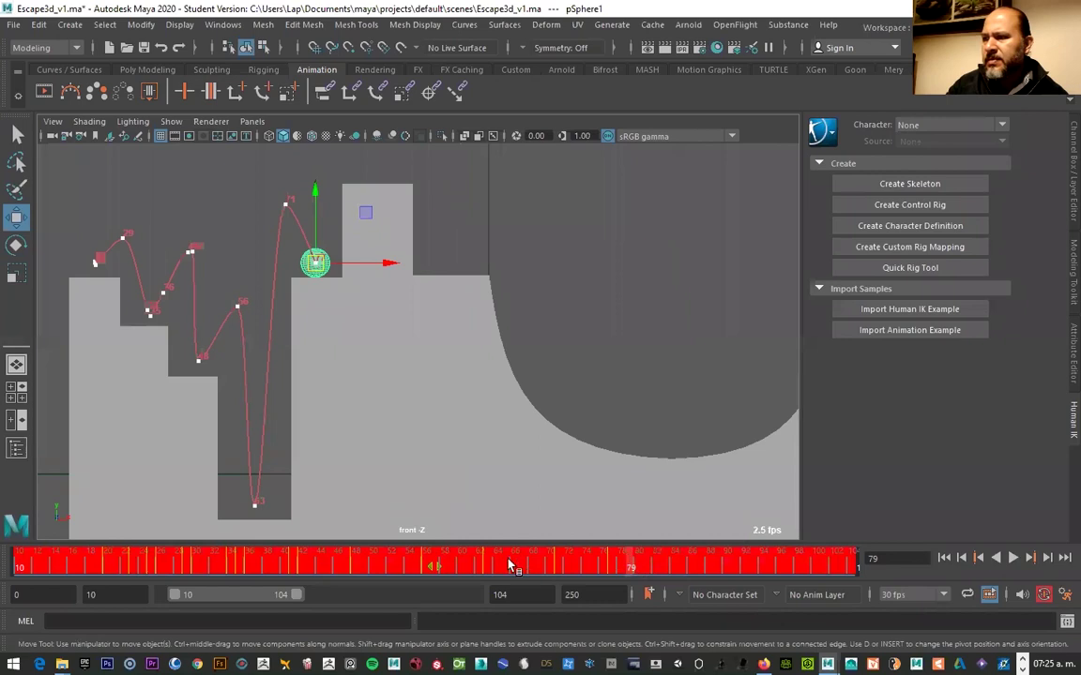
key(alt+v)
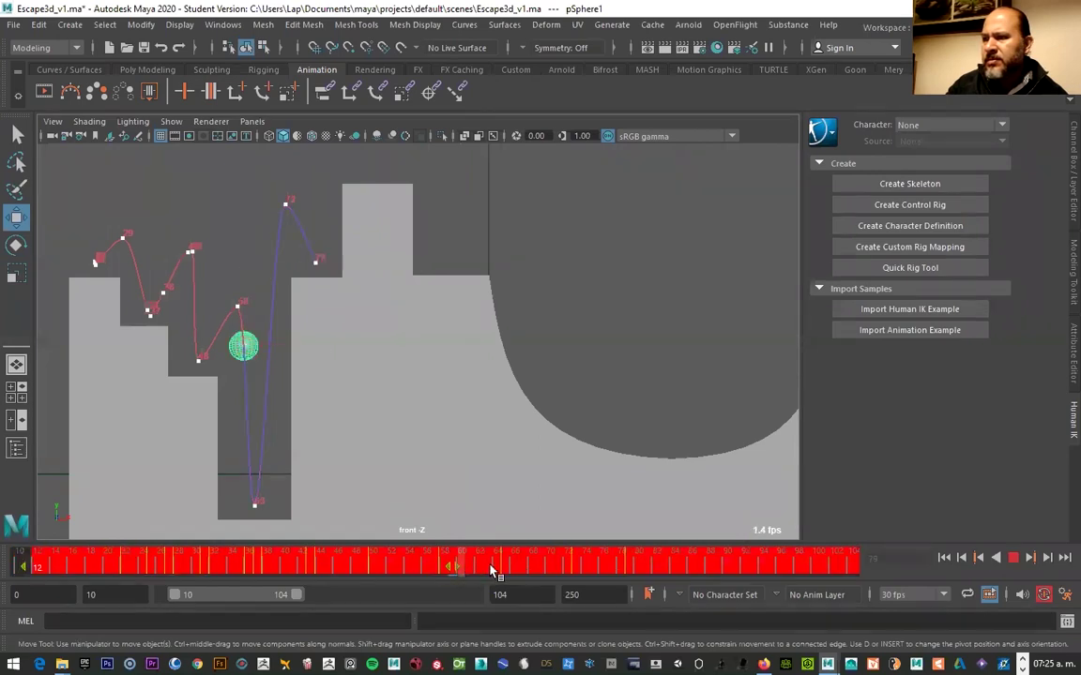
click(617, 567)
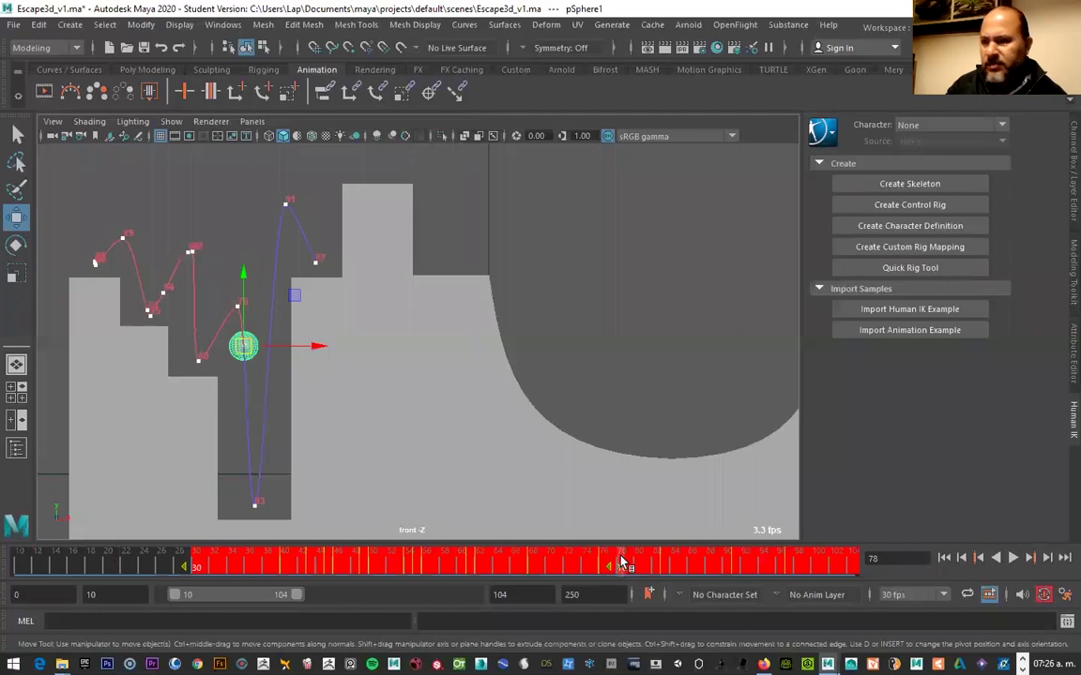
key(ctrl+z)
key(ctrl+z)
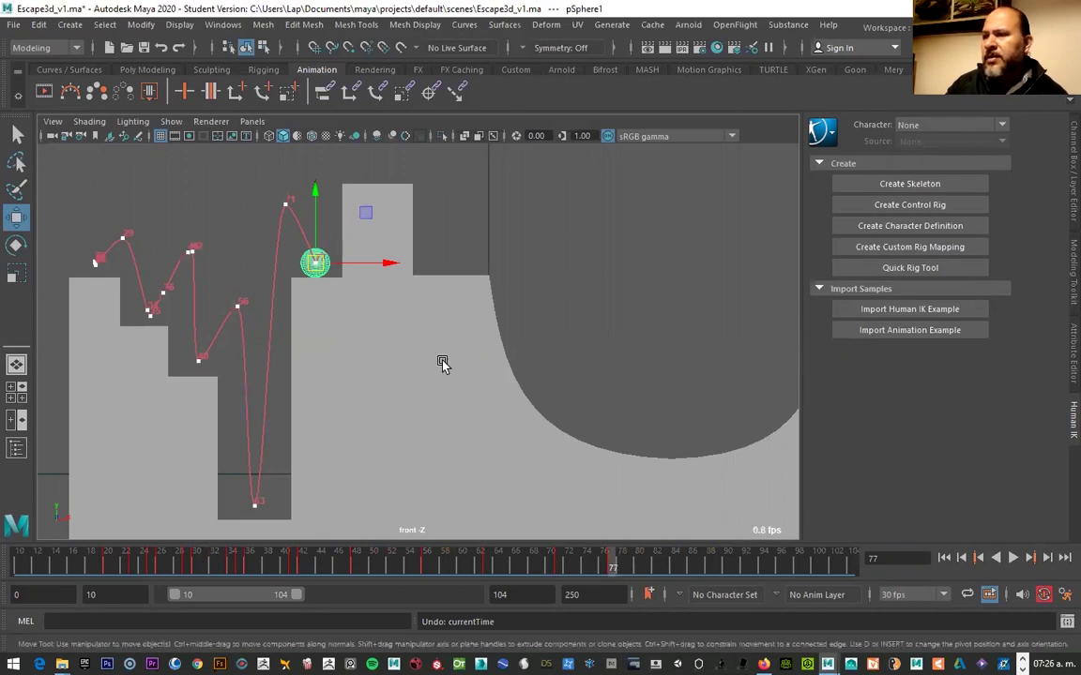
Raise the ball high above the tall step and key it at frame 82
mouse_move(591, 560)
mouse_down()
mouse_move(446, 563)
mouse_move(629, 560)
mouse_up()
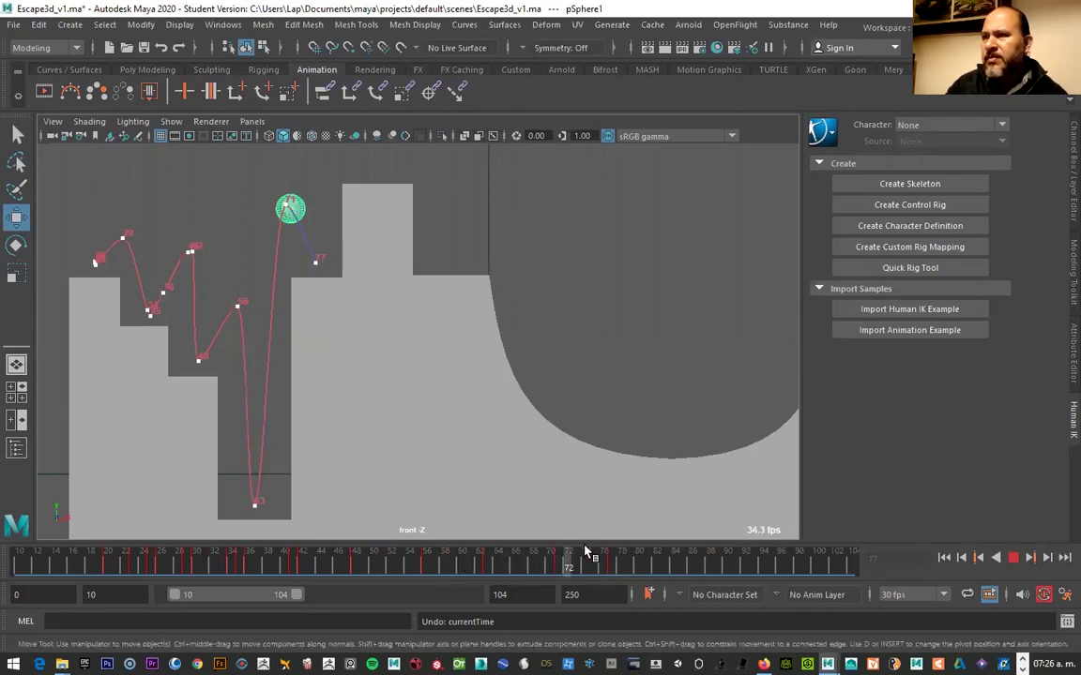
click(657, 562)
click(328, 270)
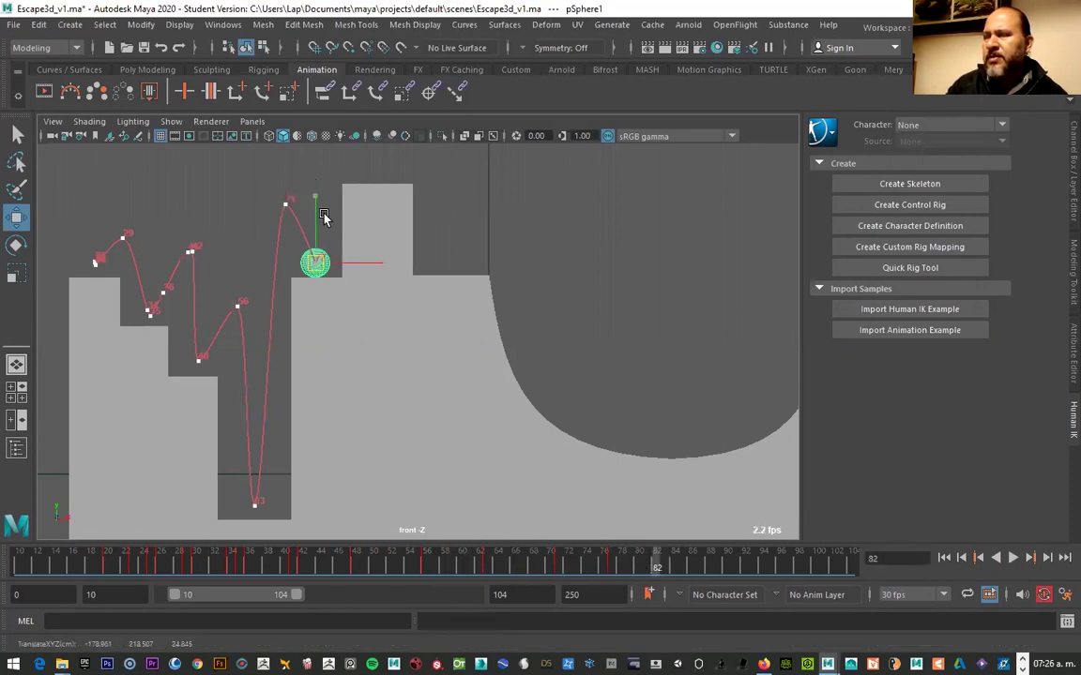
drag(316, 262, 309, 103)
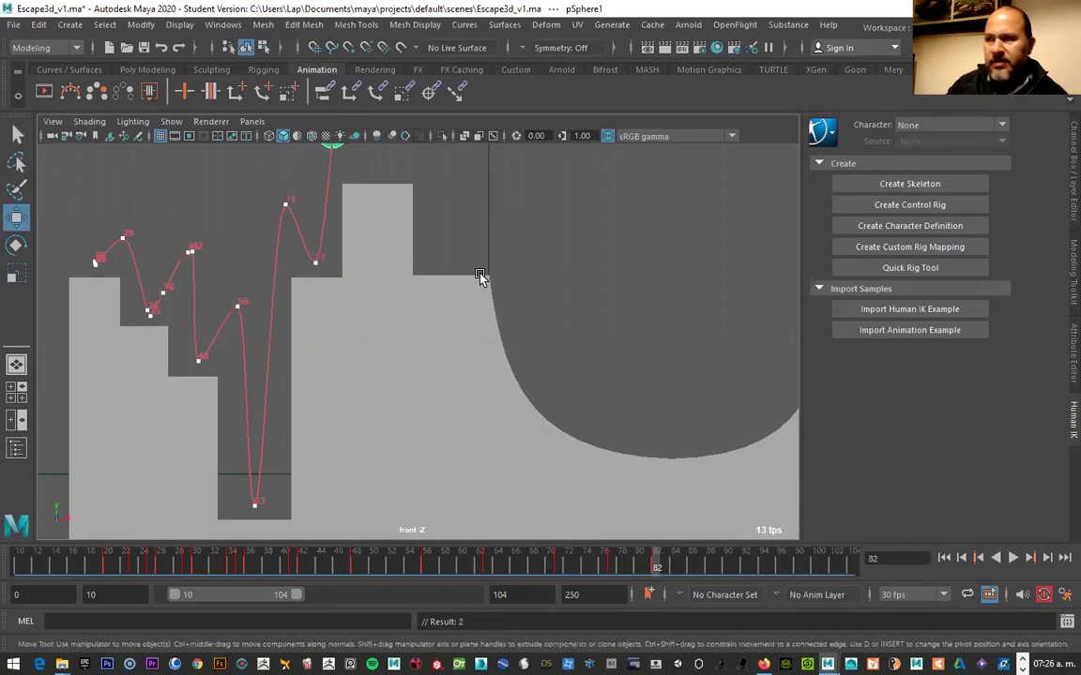
alt+middle_drag(516, 279, 408, 279)
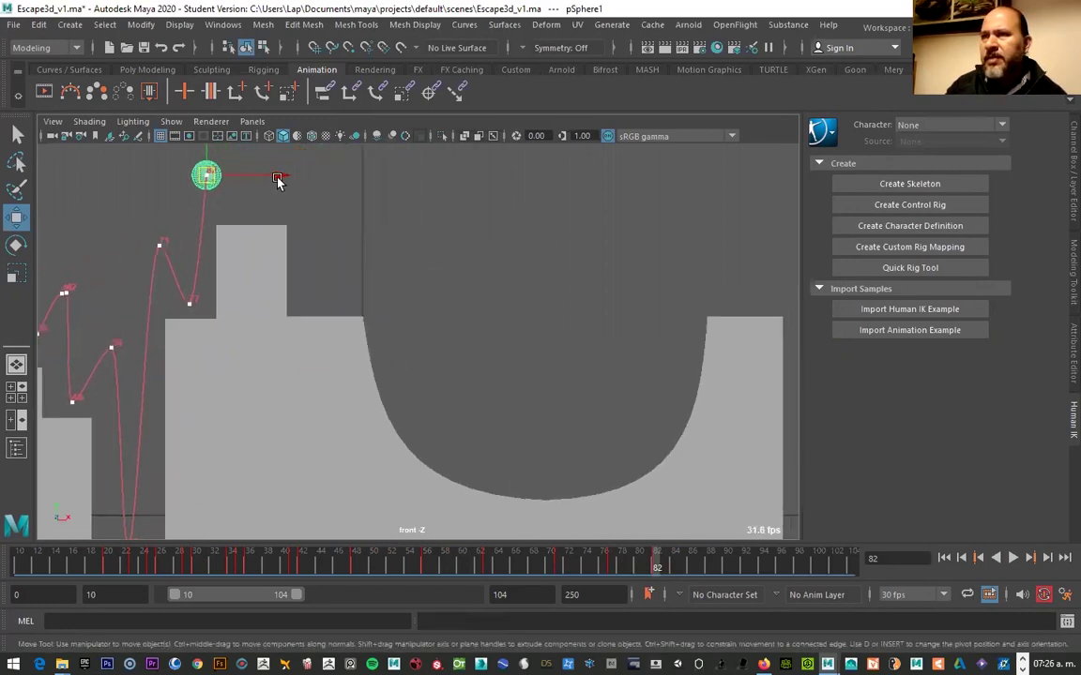
drag(277, 178, 286, 176)
drag(217, 176, 215, 123)
key(s)
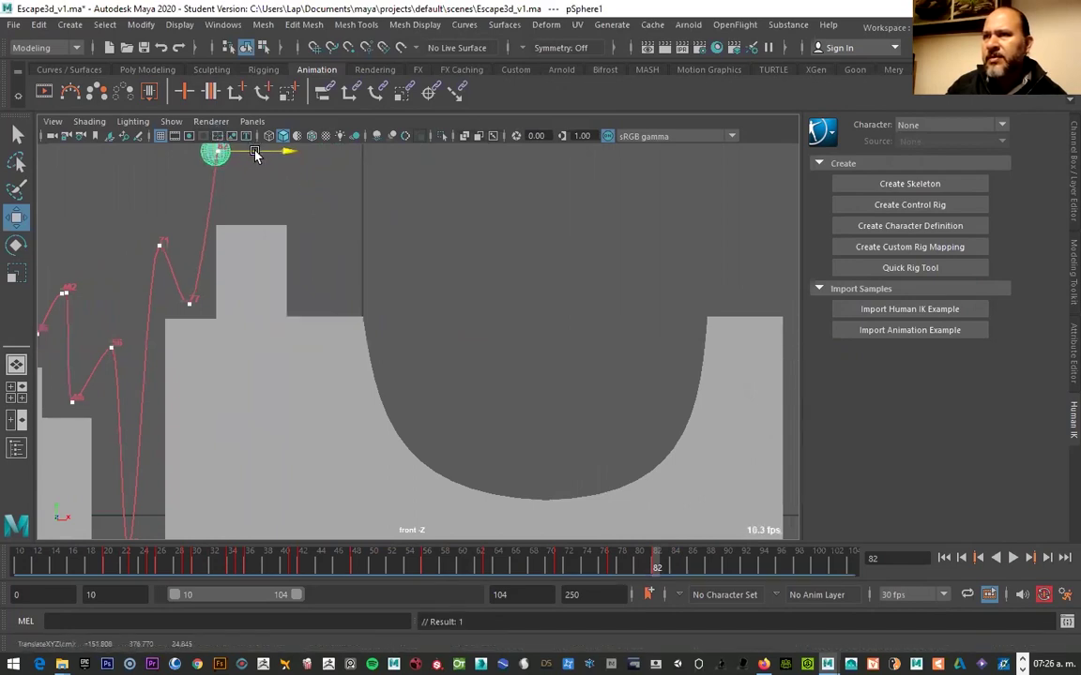
Lower the ball onto the small block's top and key it at frame 86
key(alt+v)
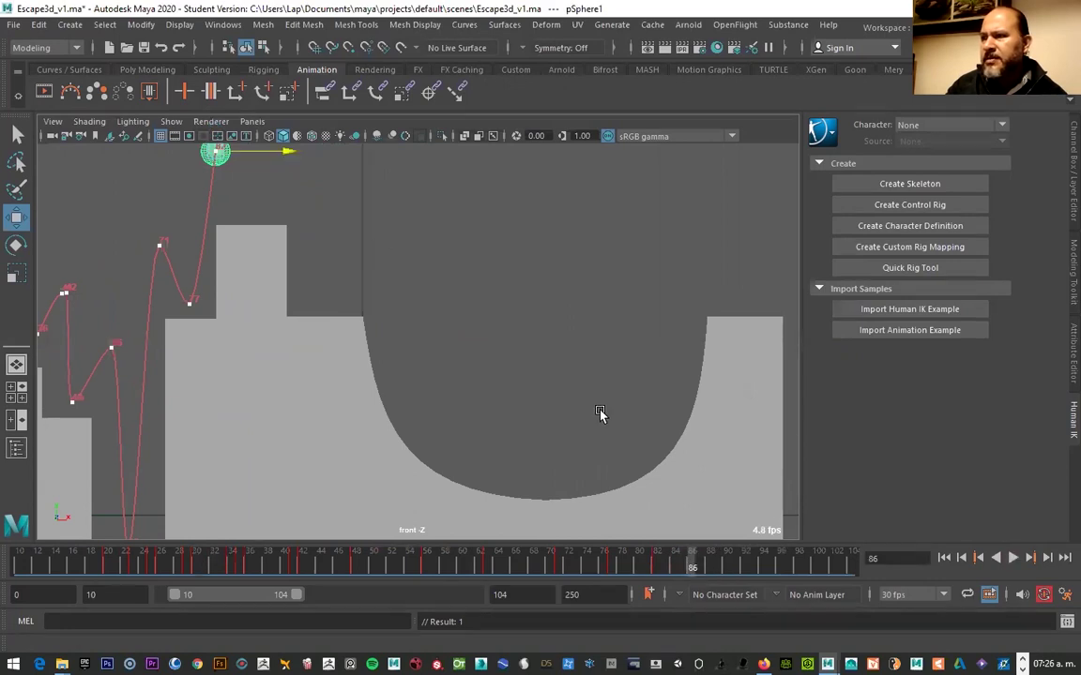
key(alt+v)
drag(222, 151, 260, 208)
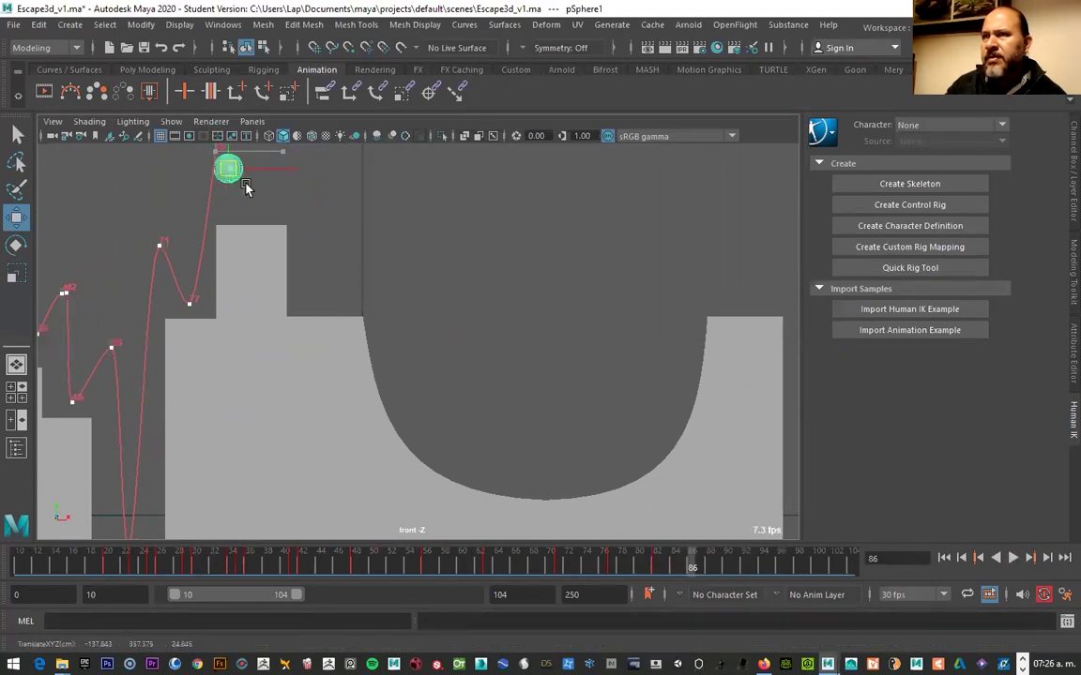
key(s)
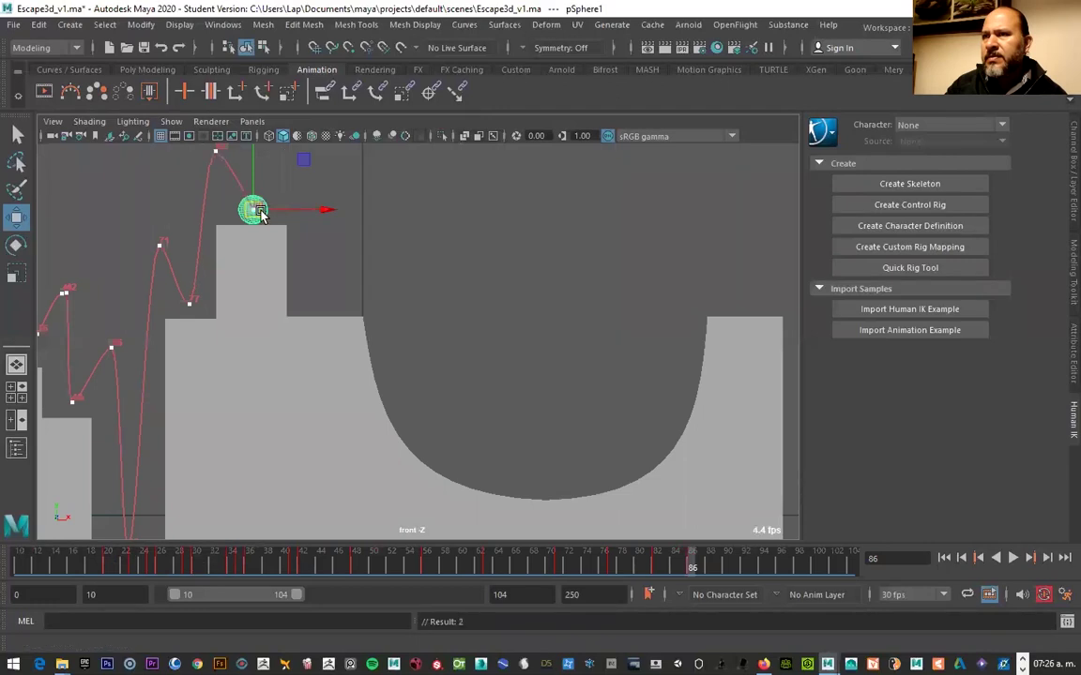
Lift the ball for the frame-90 peak, then key its frame-94 landing on the ledge beside the bowl
drag(705, 569, 727, 568)
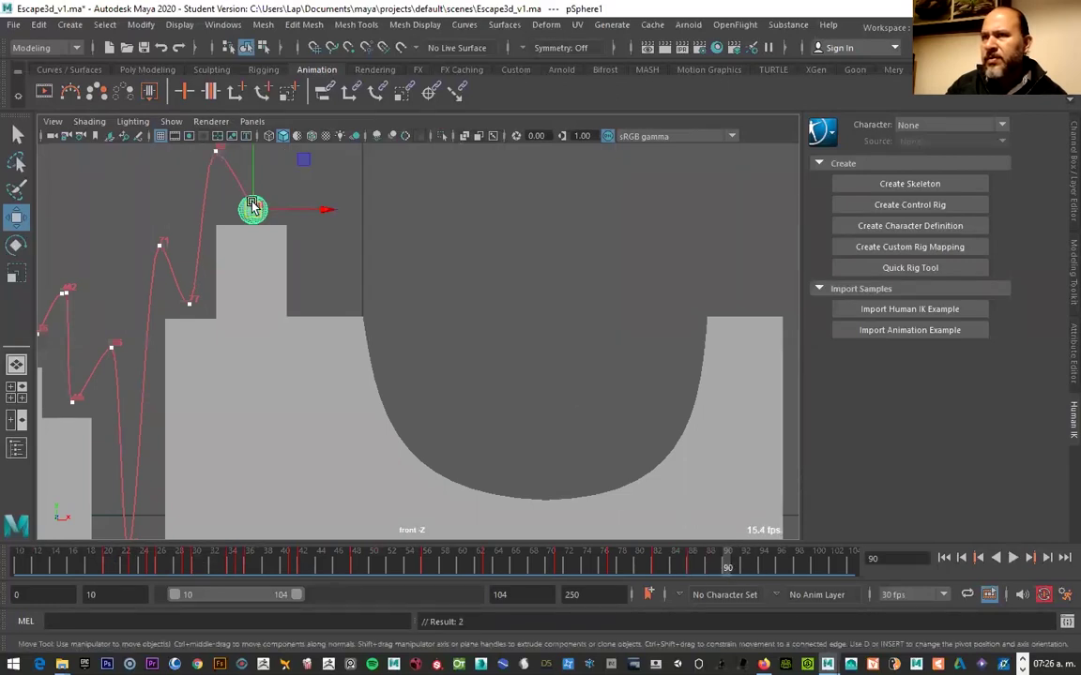
drag(256, 200, 301, 153)
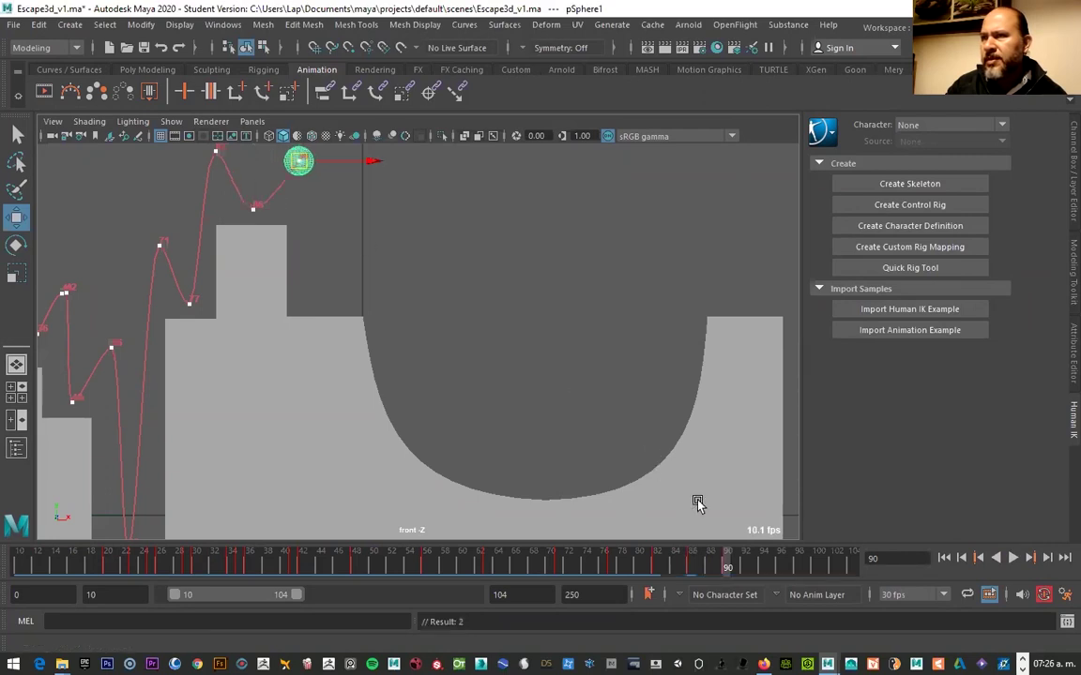
key(alt+v)
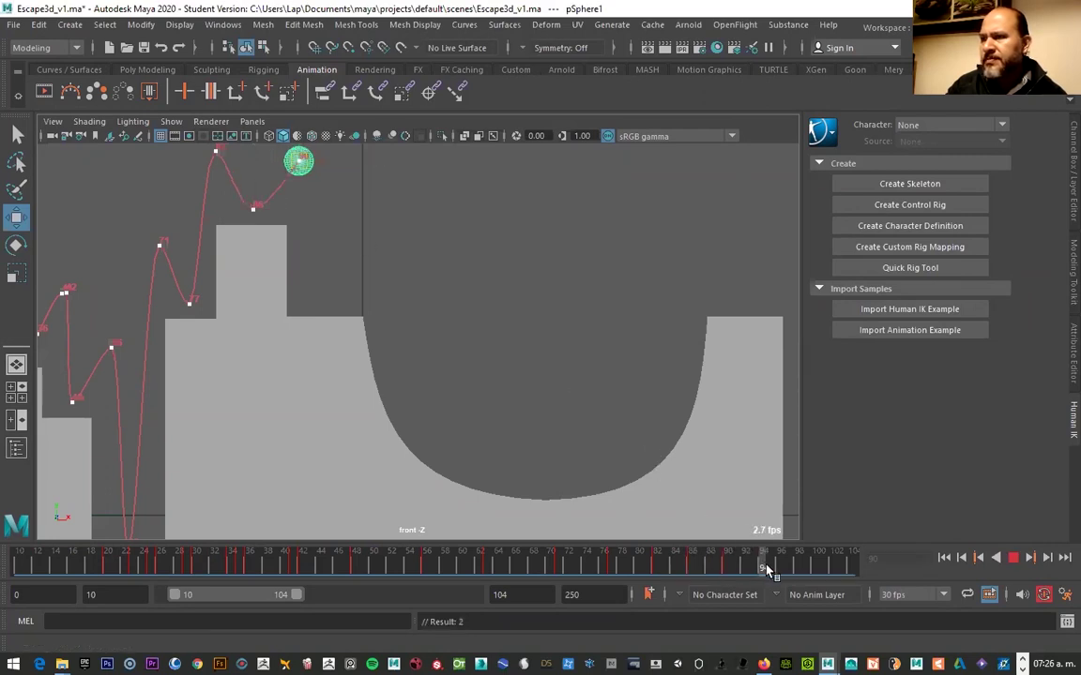
key(alt+v)
mouse_move(300, 163)
mouse_down()
mouse_move(338, 288)
mouse_move(327, 302)
mouse_up()
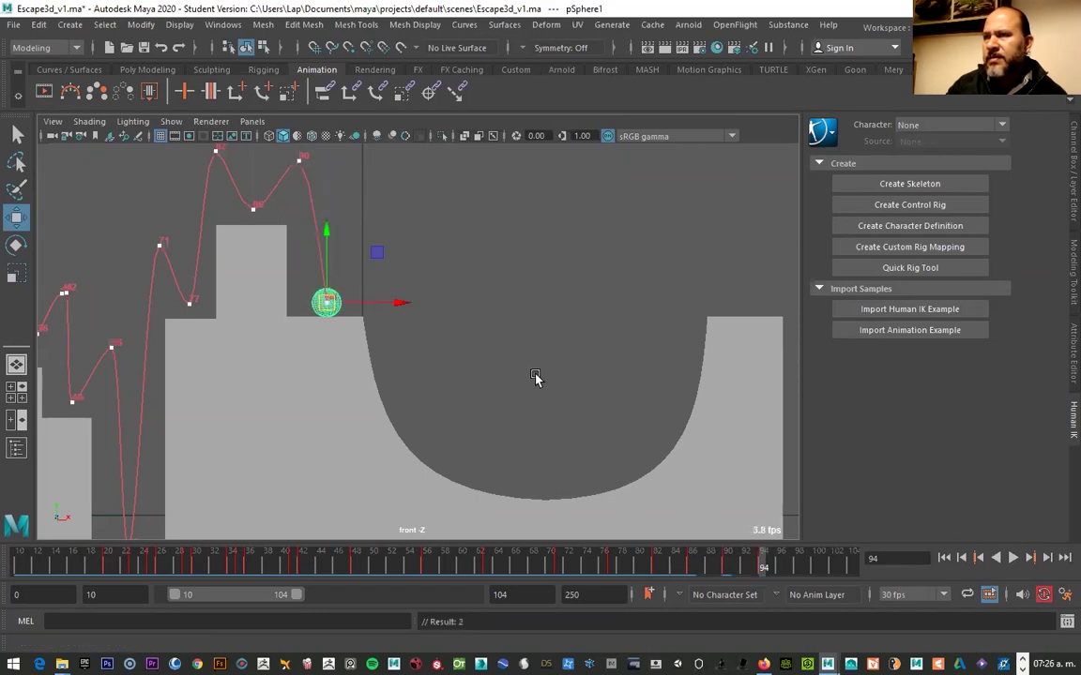
key(s)
drag(736, 555, 675, 549)
key(alt+v)
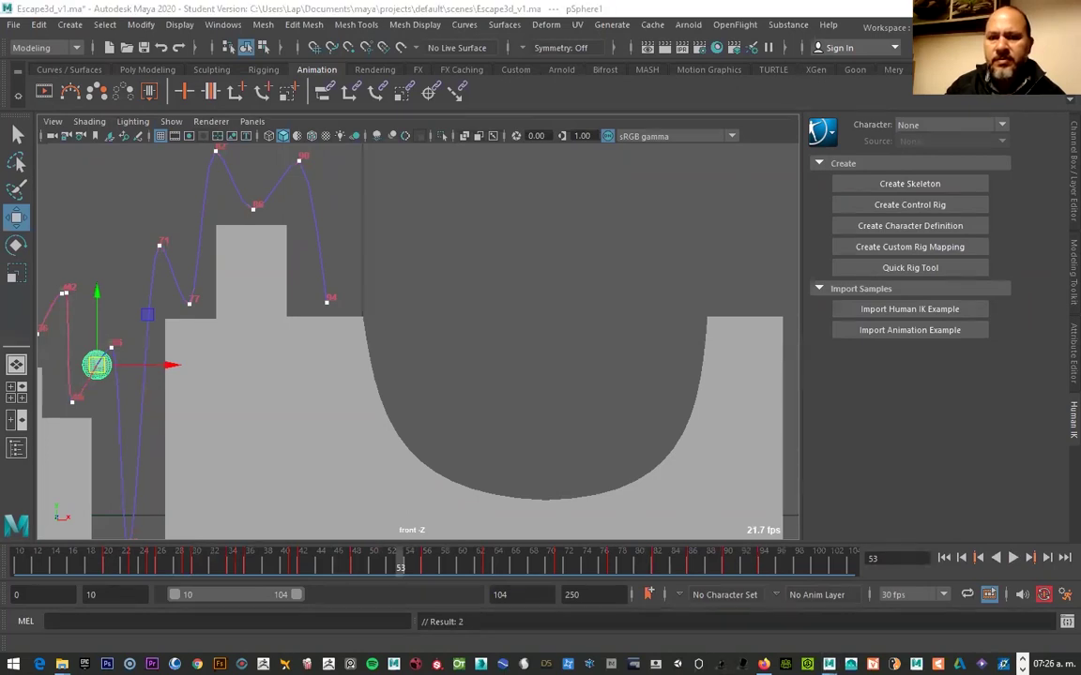
Stop at frame 43 and drag motion-trail key 56 slightly up and left
key(alt+v)
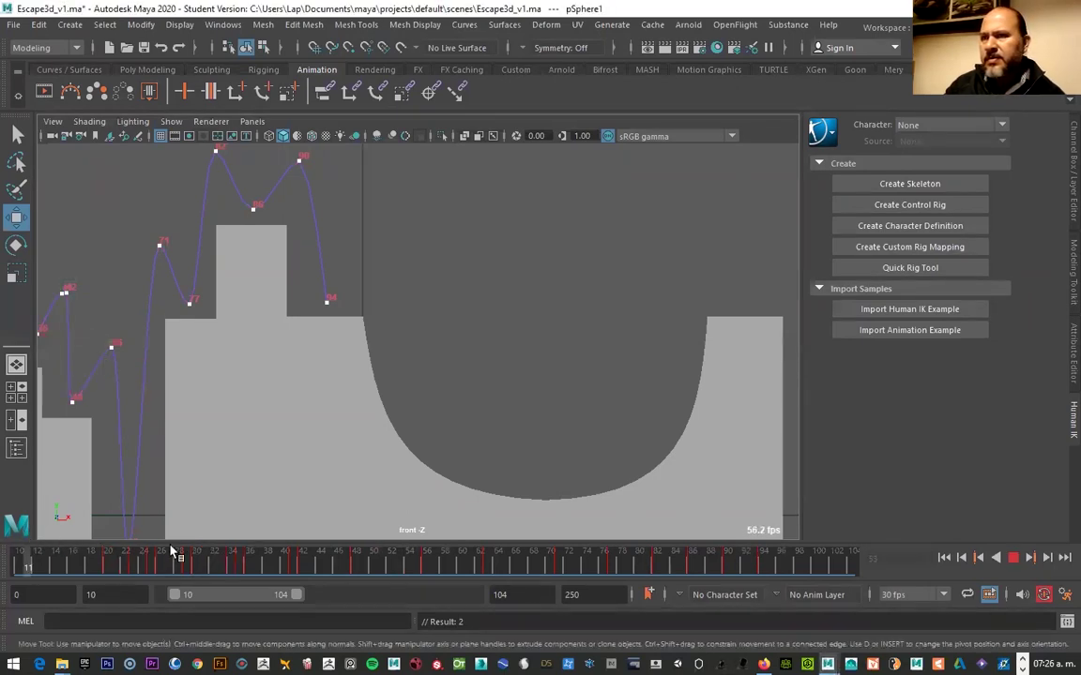
drag(472, 569, 234, 563)
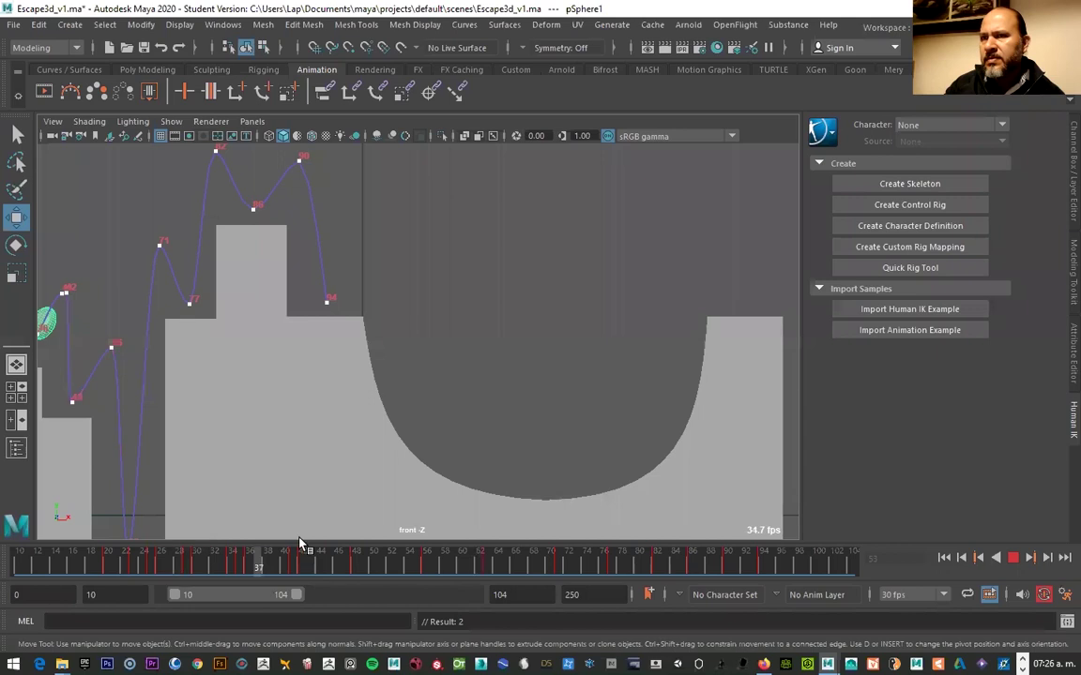
click(313, 563)
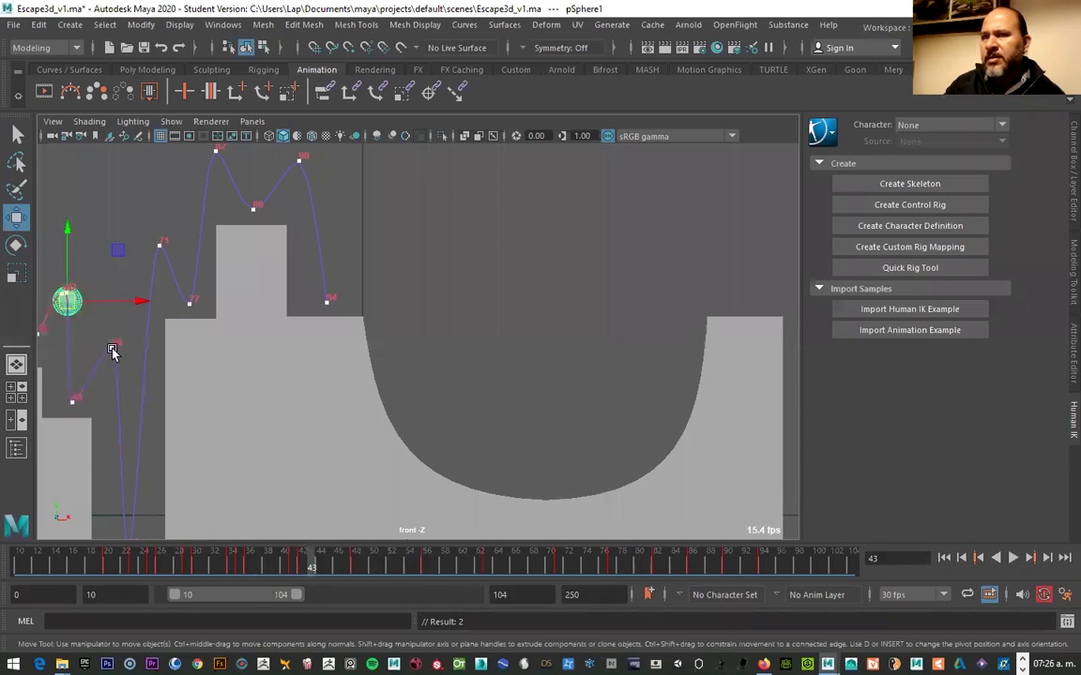
click(113, 345)
click(113, 346)
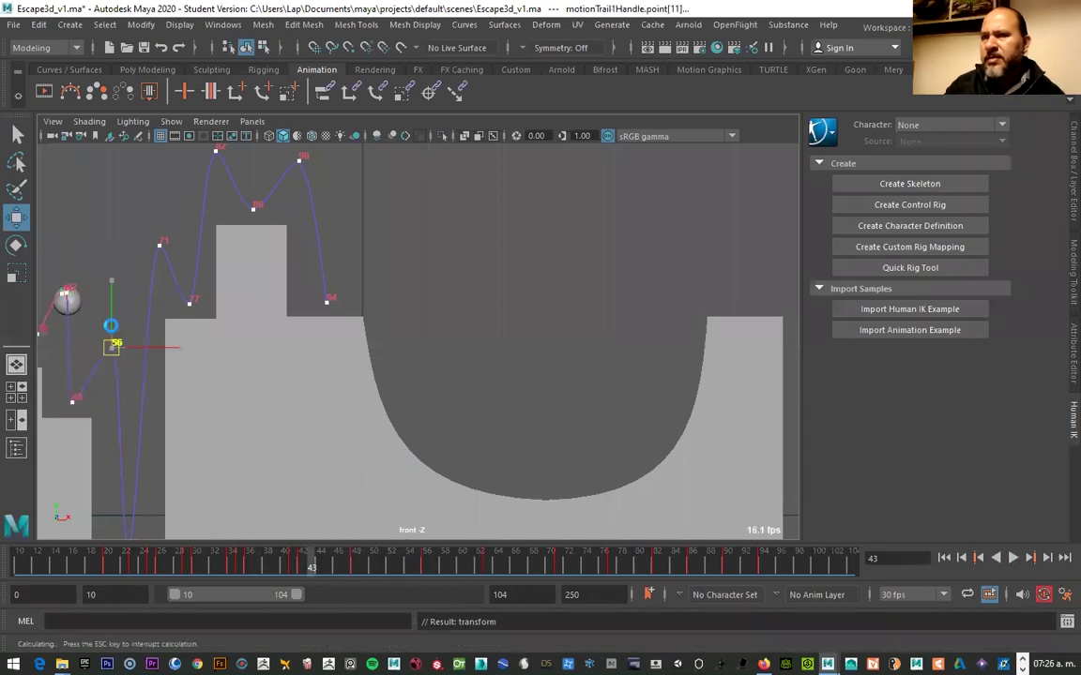
mouse_move(114, 345)
mouse_down()
mouse_move(114, 324)
mouse_move(112, 347)
mouse_up()
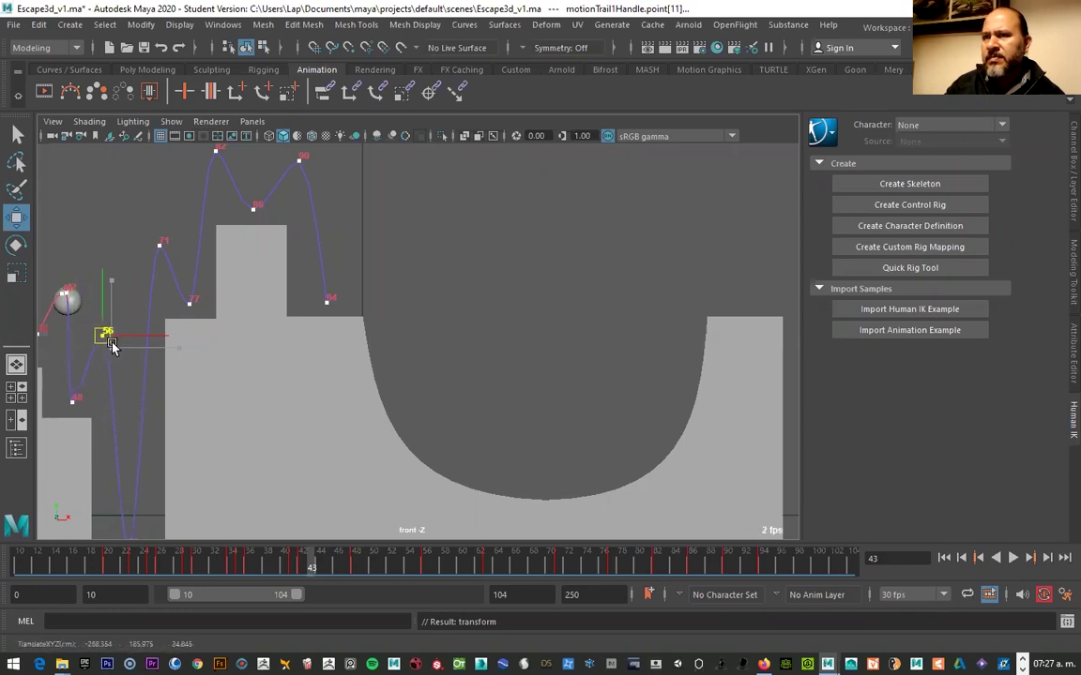
drag(112, 347, 119, 342)
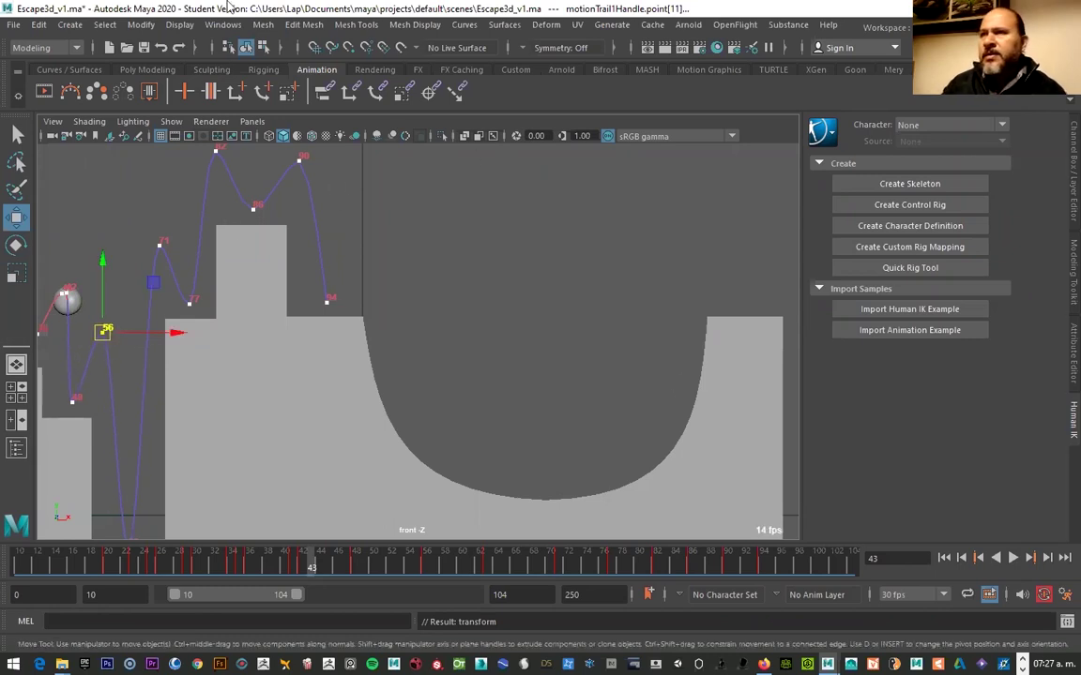
Reselect the ball and tear off the Windows > Animation Editors list as a floating window
click(67, 300)
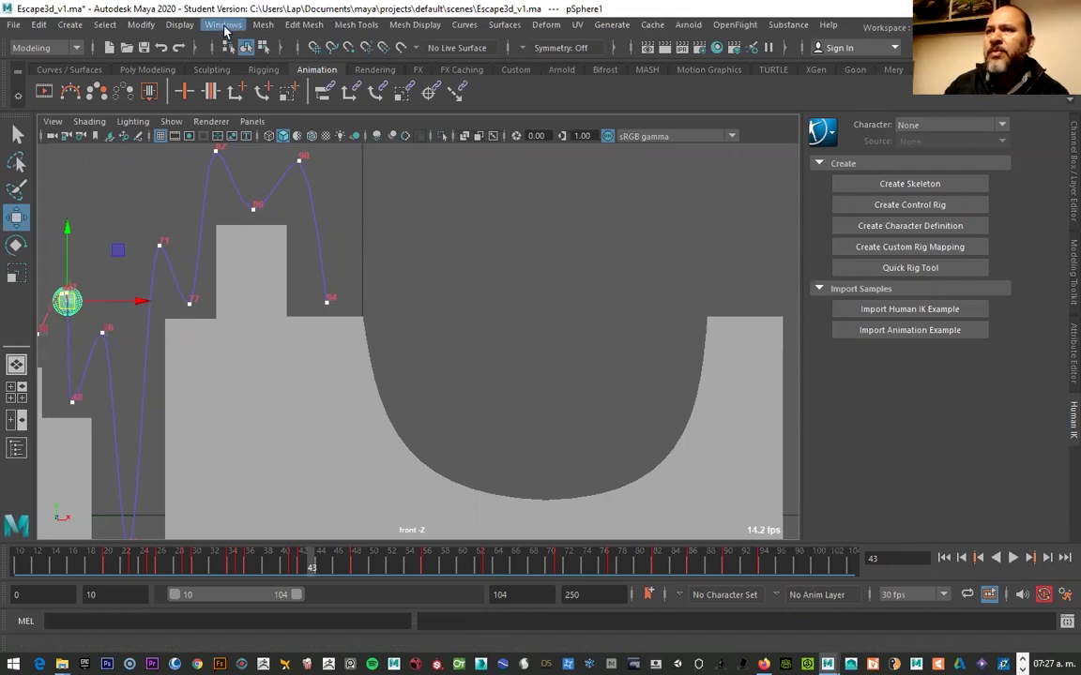
click(223, 28)
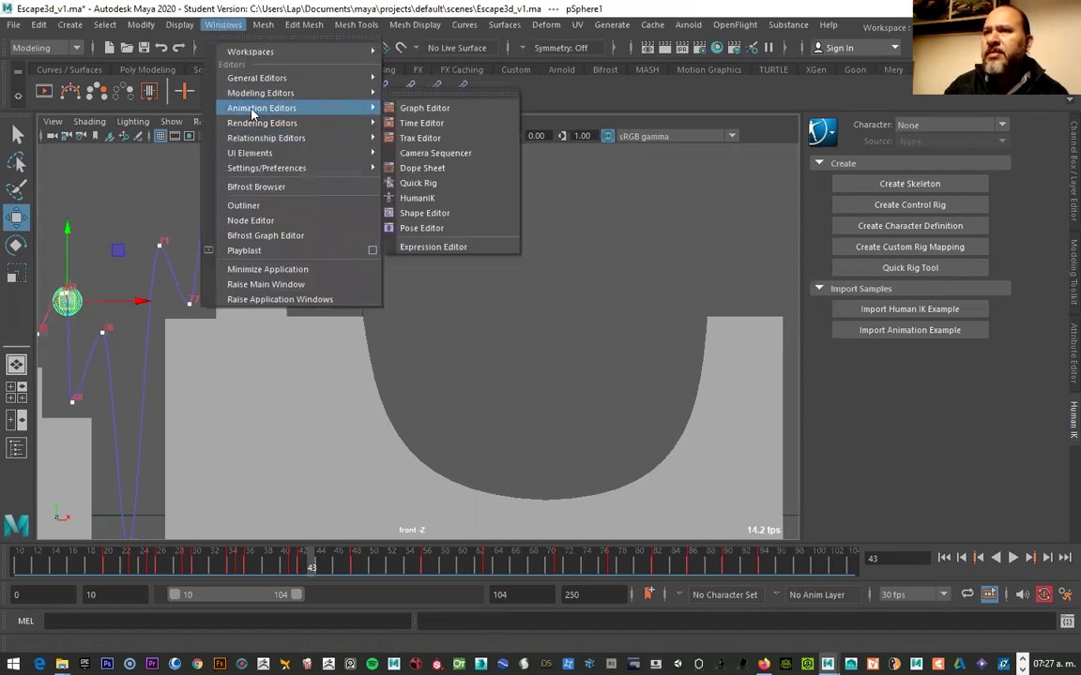
click(430, 111)
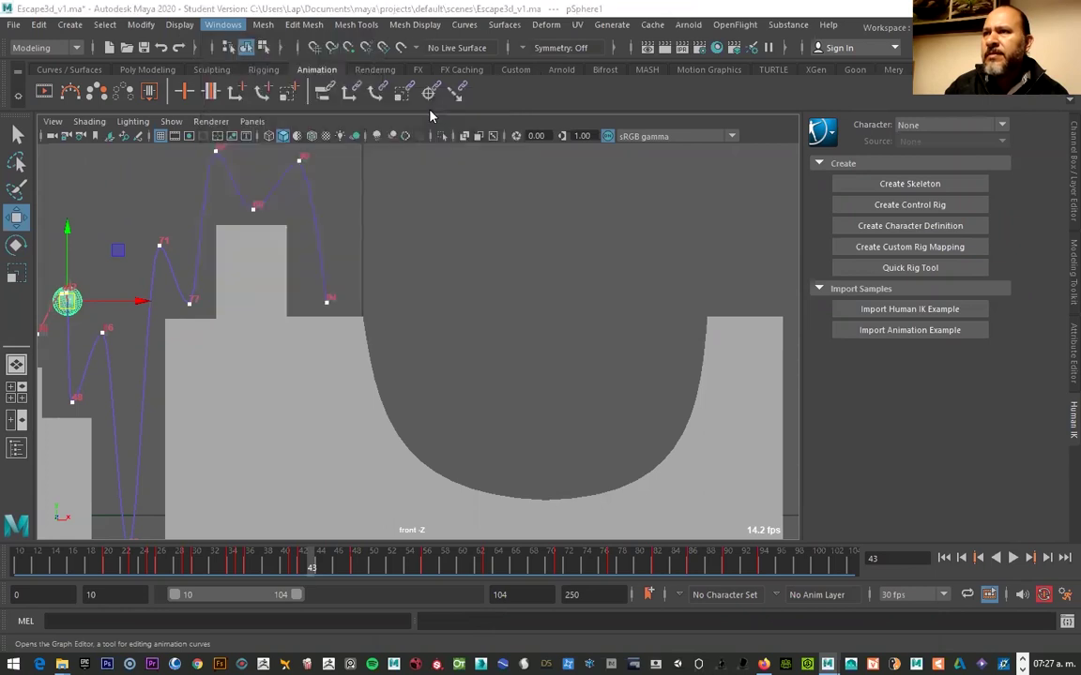
click(143, 26)
click(141, 26)
click(178, 25)
mouse_move(260, 108)
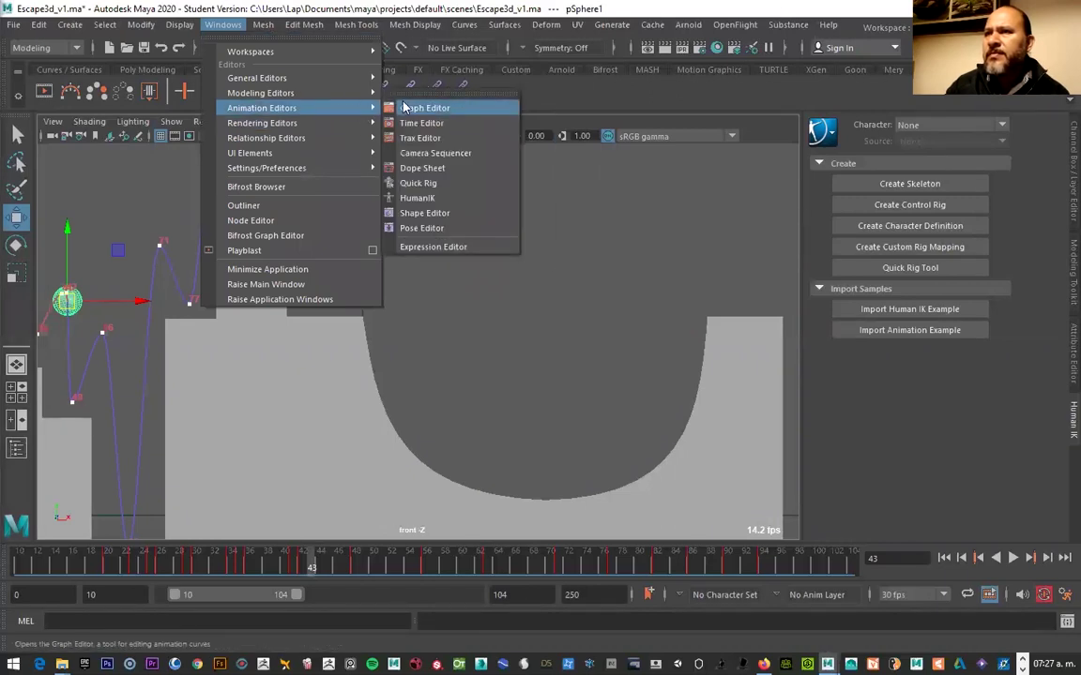
click(428, 95)
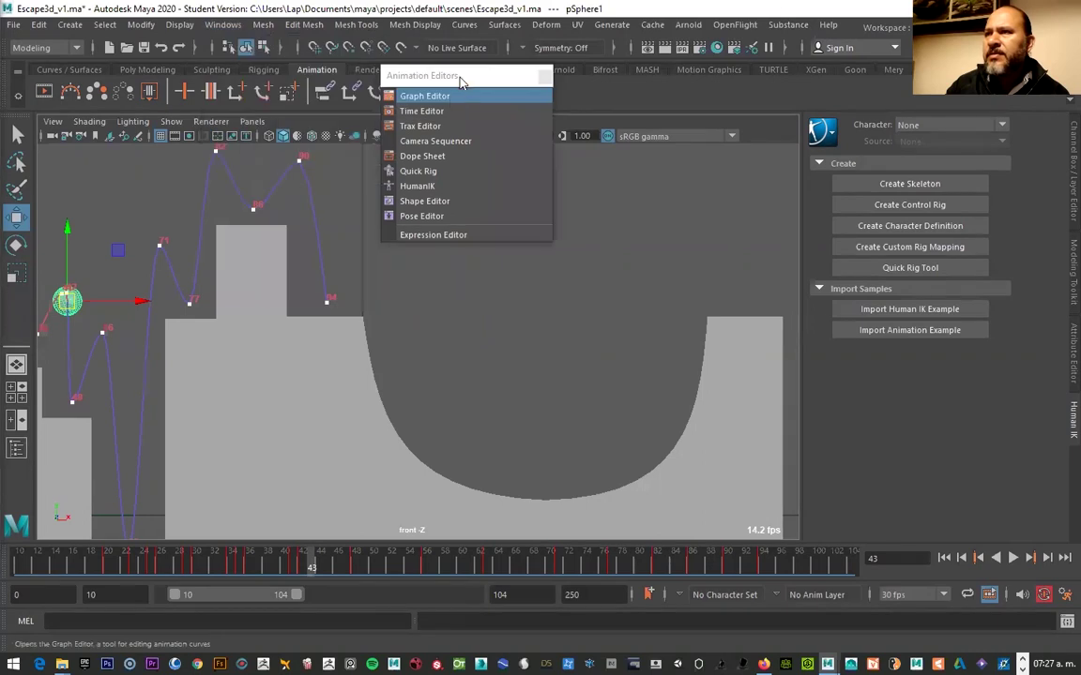
Move the floating editors list to the lower right and switch the side panel from HumanIK to the Channel Box
drag(414, 72, 643, 45)
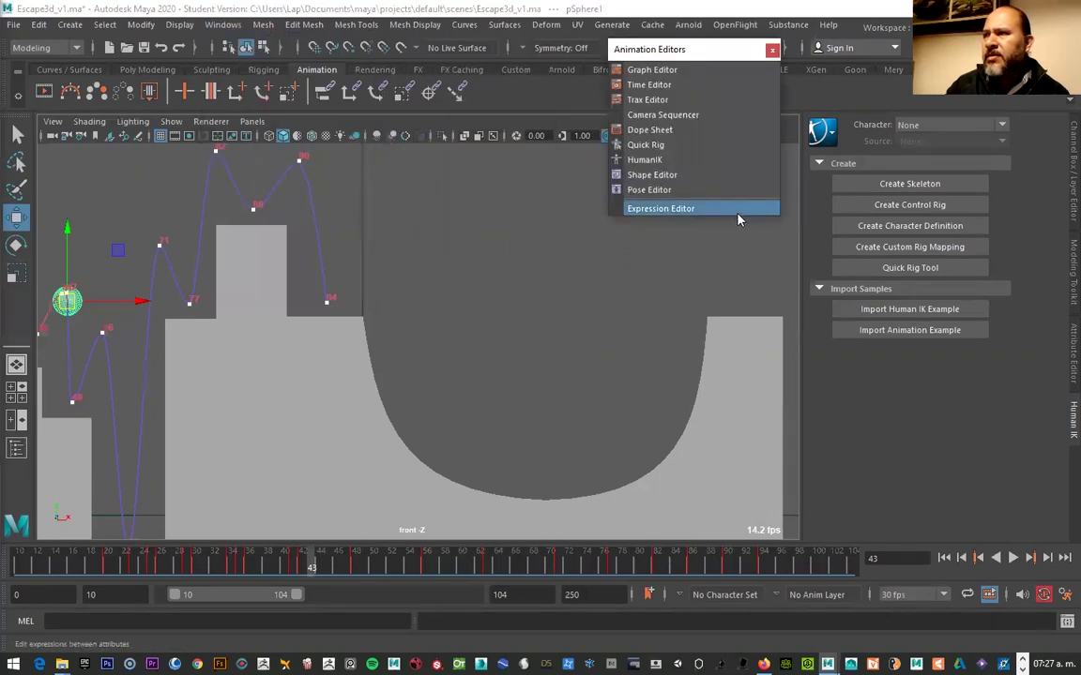
drag(672, 47, 704, 34)
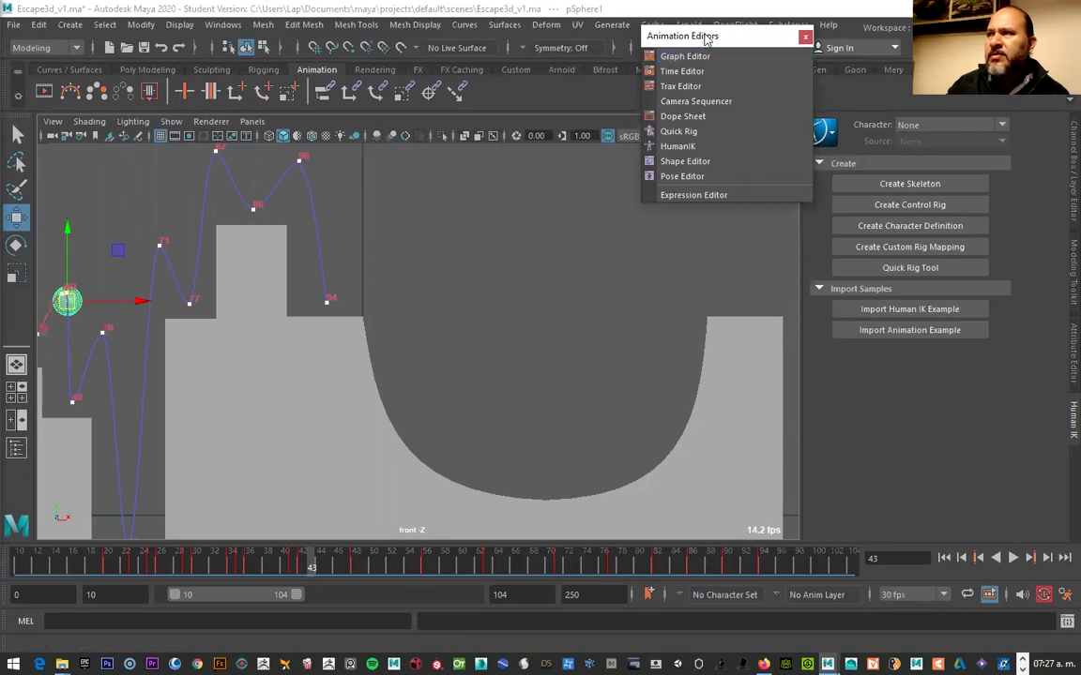
drag(713, 36, 939, 354)
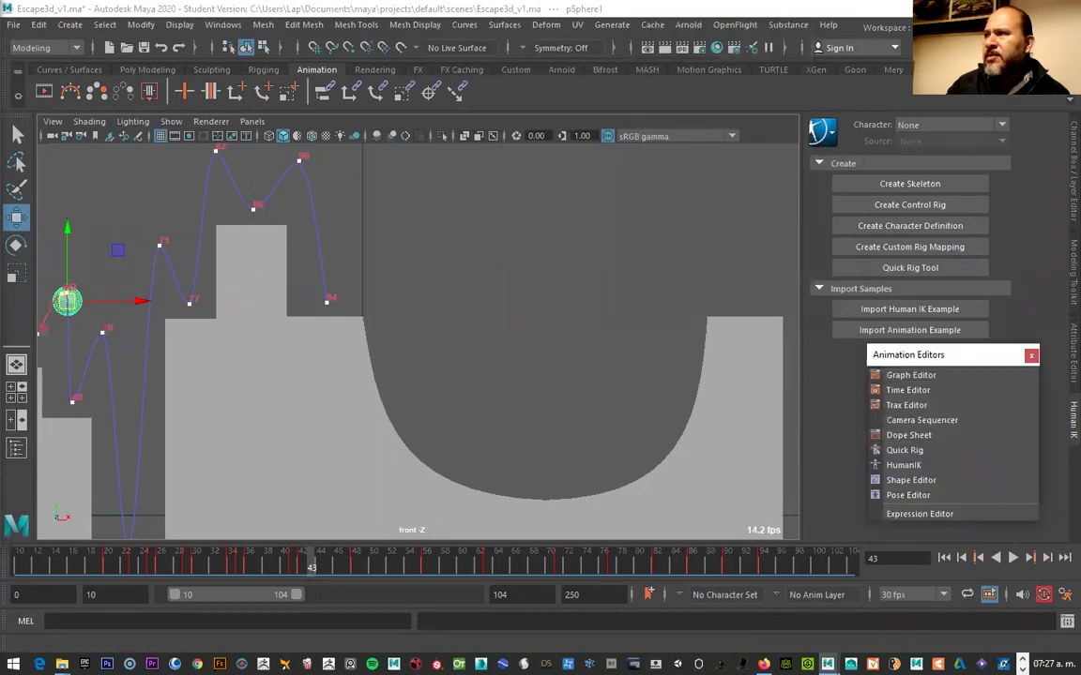
click(1065, 47)
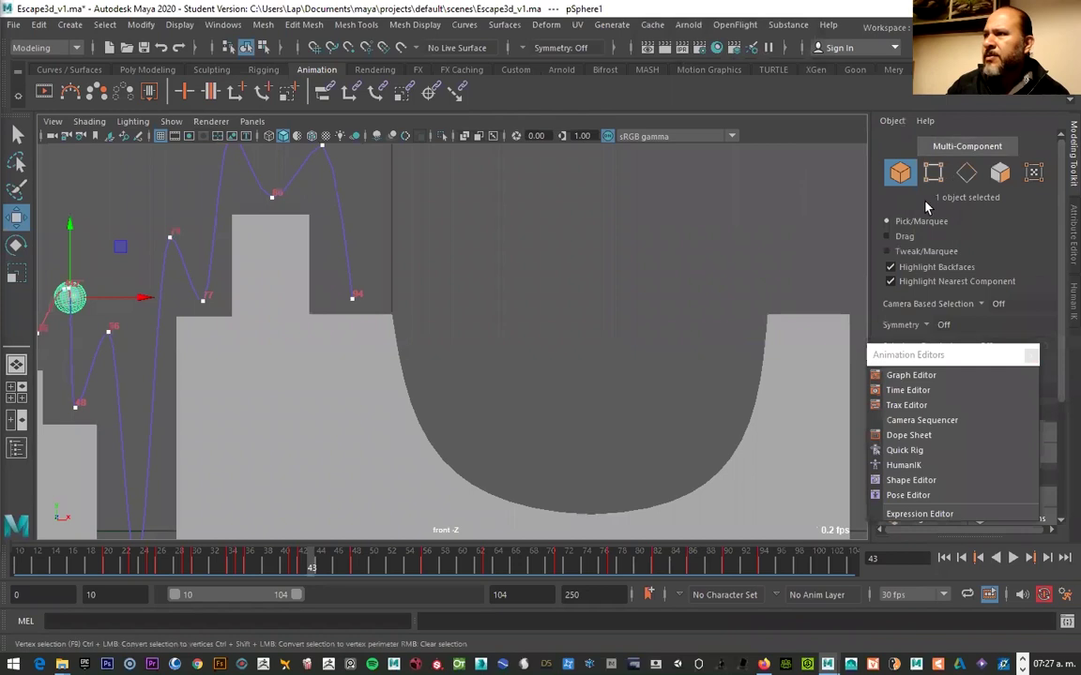
click(1065, 46)
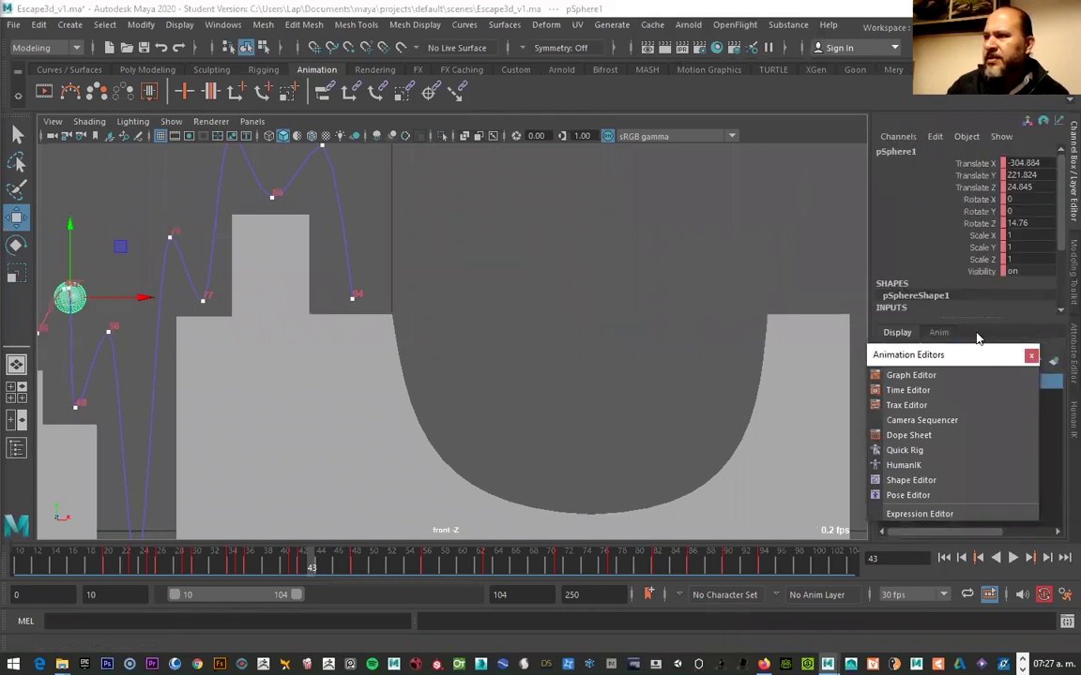
drag(977, 355, 968, 334)
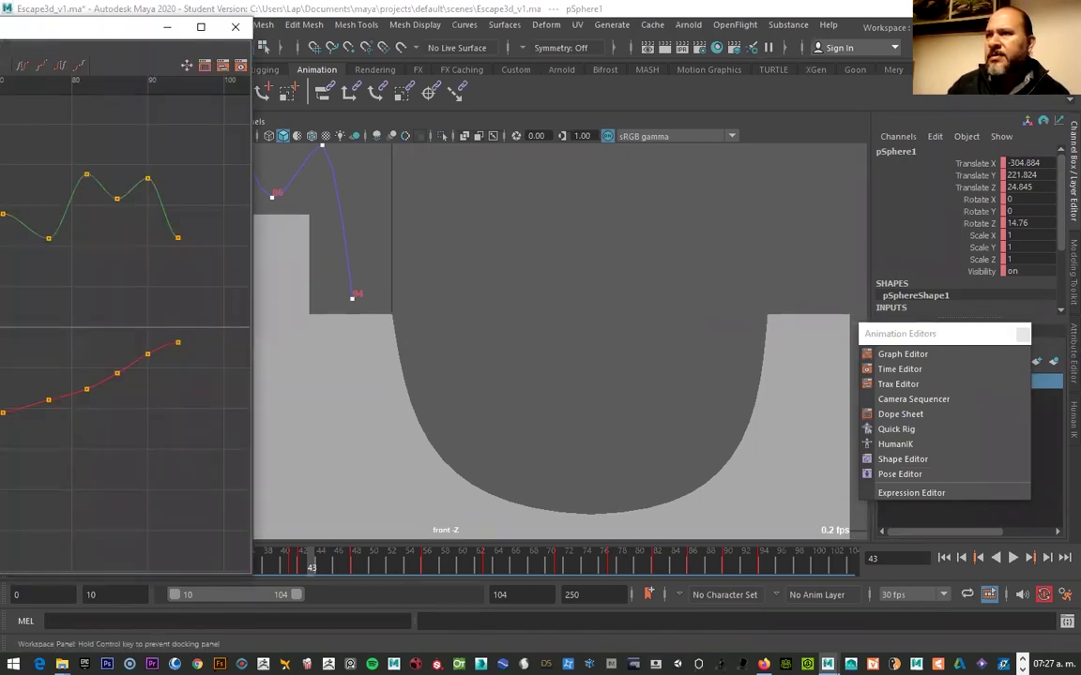
Maximize the Graph Editor, isolate the ball's Translate Y curve and frame all its keys
click(200, 26)
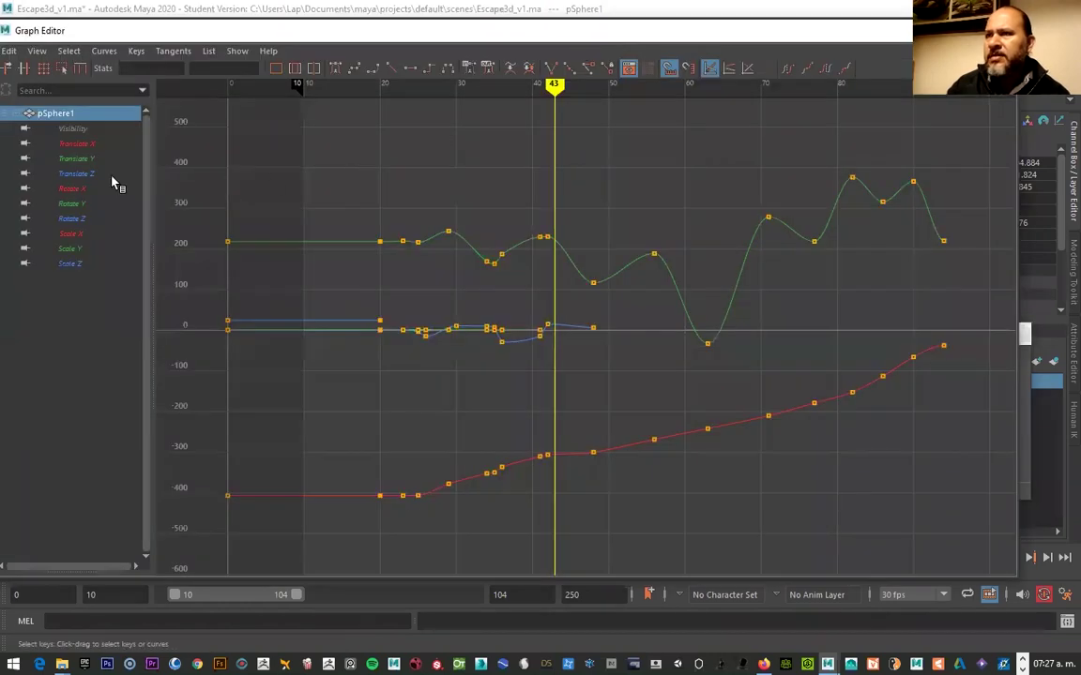
click(80, 160)
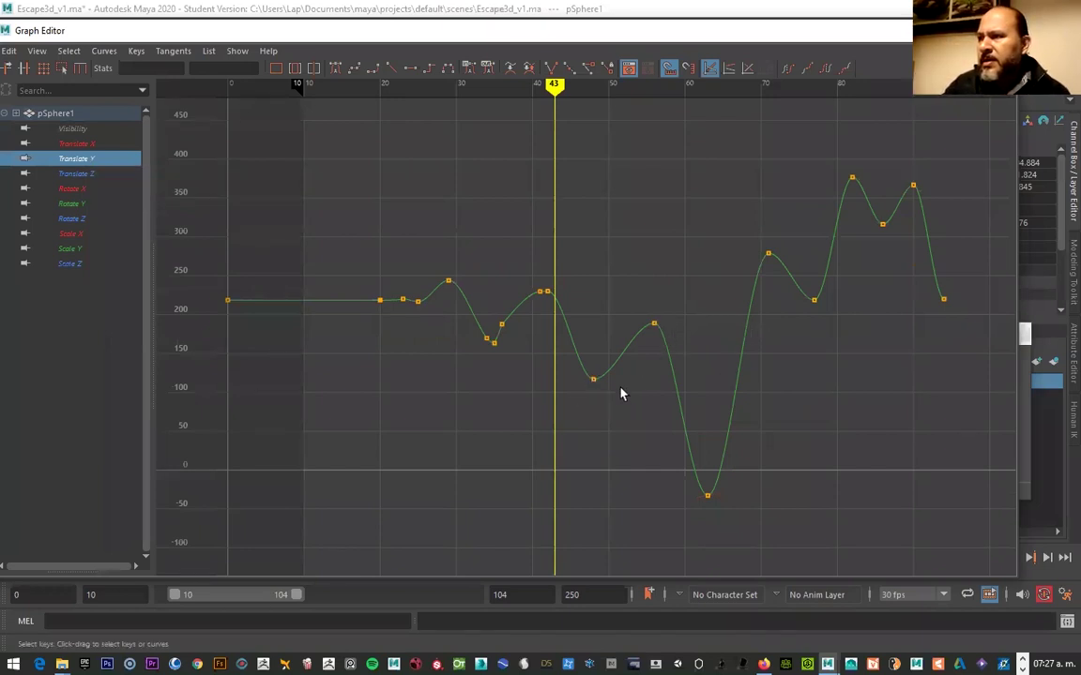
drag(555, 86, 579, 87)
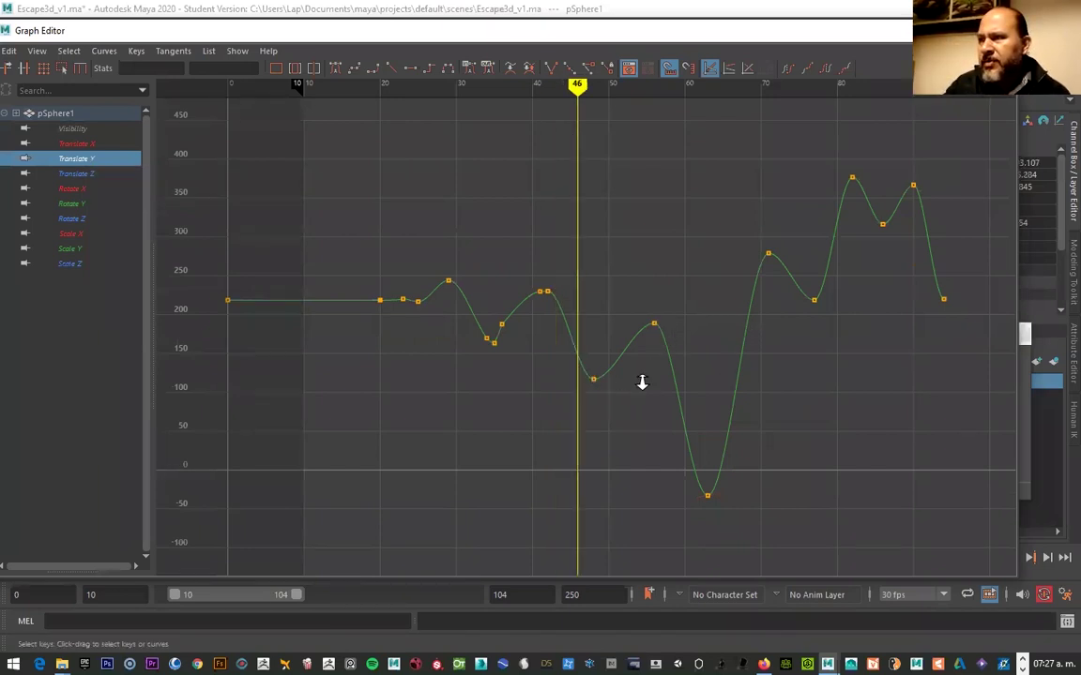
scroll(642, 380, up, 3)
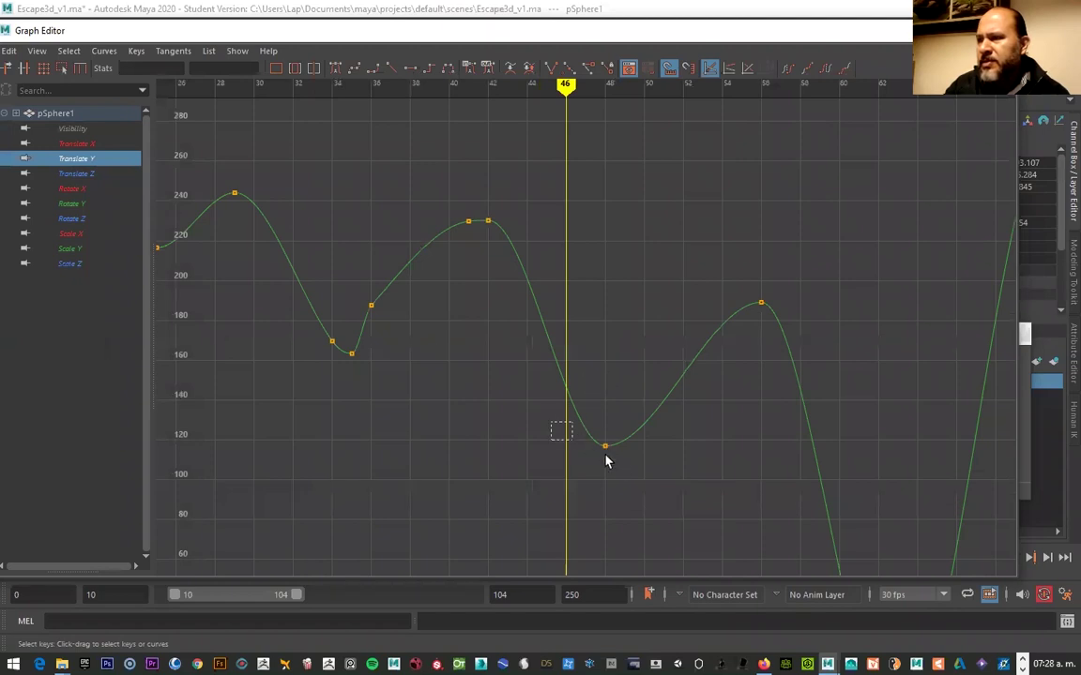
drag(679, 489, 680, 487)
drag(676, 277, 837, 325)
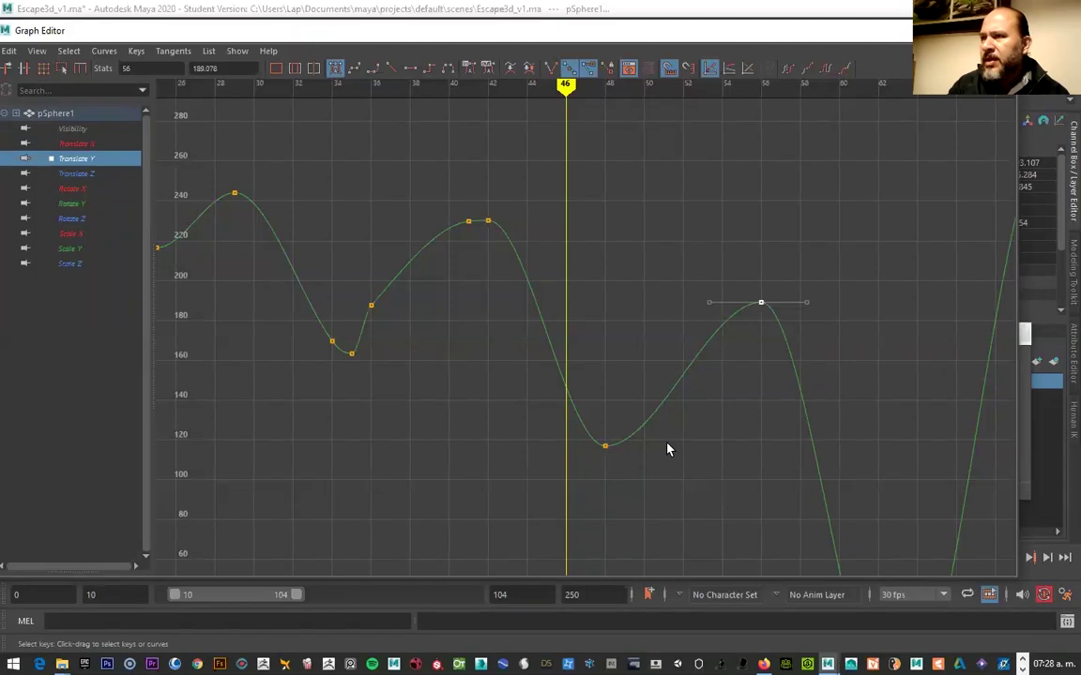
click(605, 446)
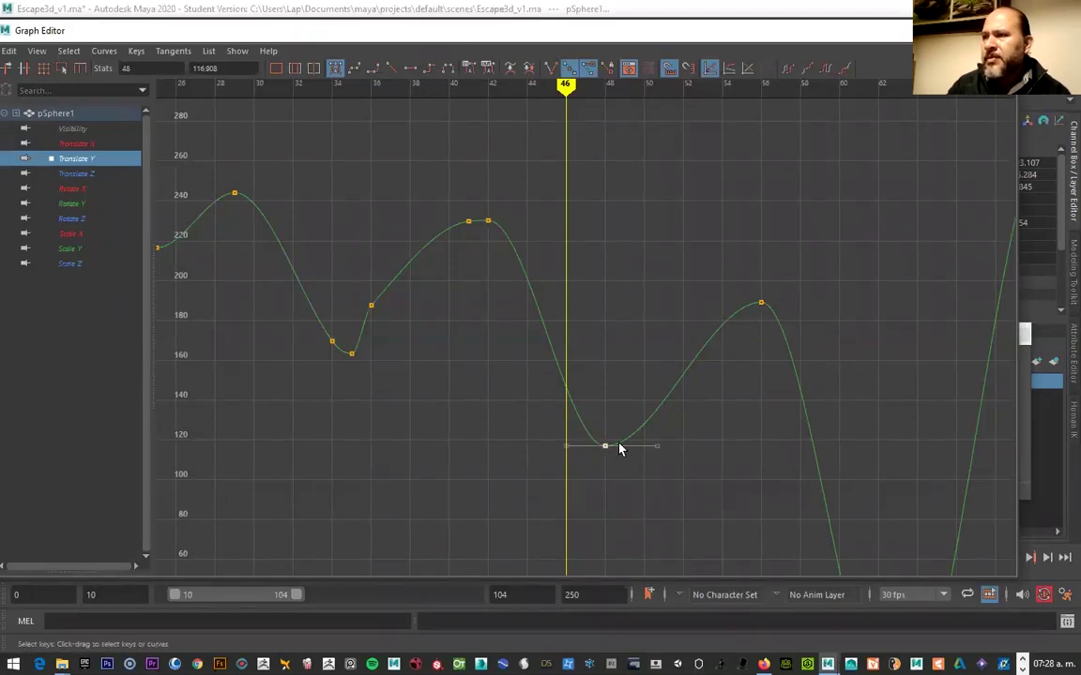
key(a)
scroll(610, 380, up, 1)
scroll(645, 391, down, 1)
Marquee-select the bounce keys at frames 63, 77 and 86
drag(691, 486, 727, 517)
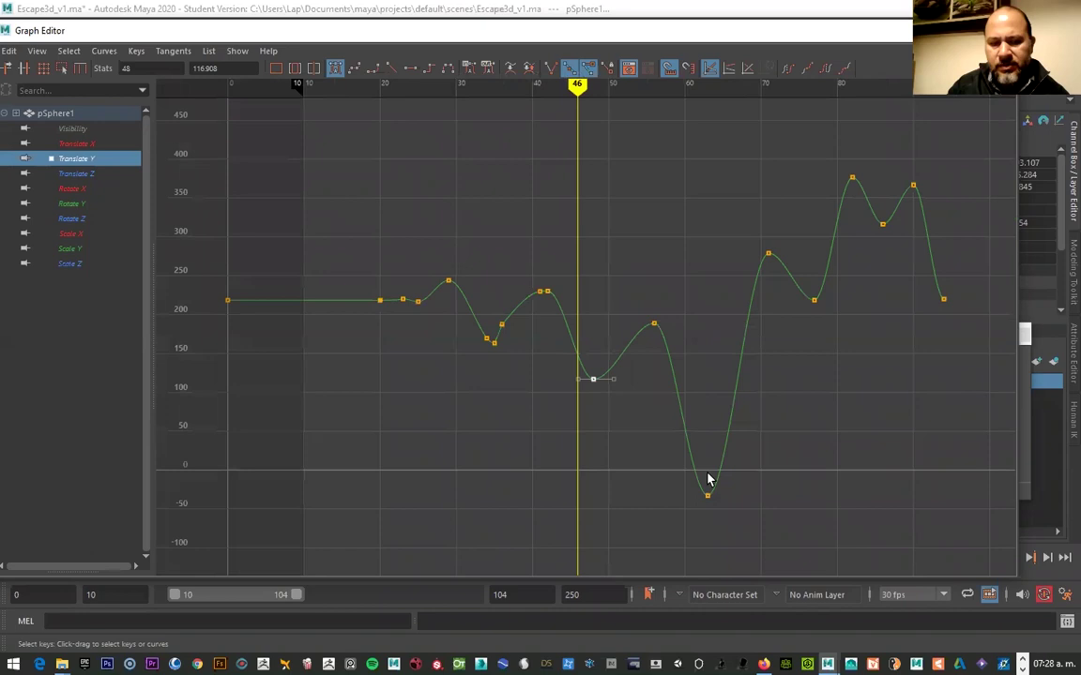
drag(673, 476, 740, 527)
shift+drag(804, 282, 827, 330)
mouse_move(894, 247)
shift+mouse_down()
mouse_move(918, 303)
mouse_move(970, 326)
shift+mouse_up()
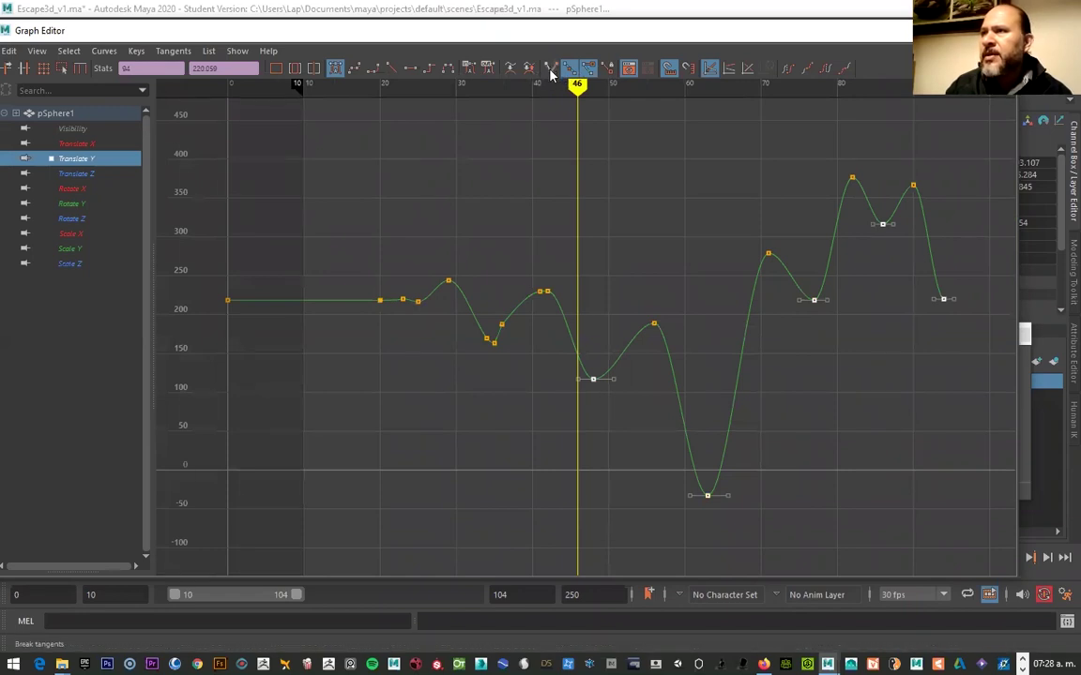
Break the selected keys' tangents, then select only the frame-48 key
click(550, 70)
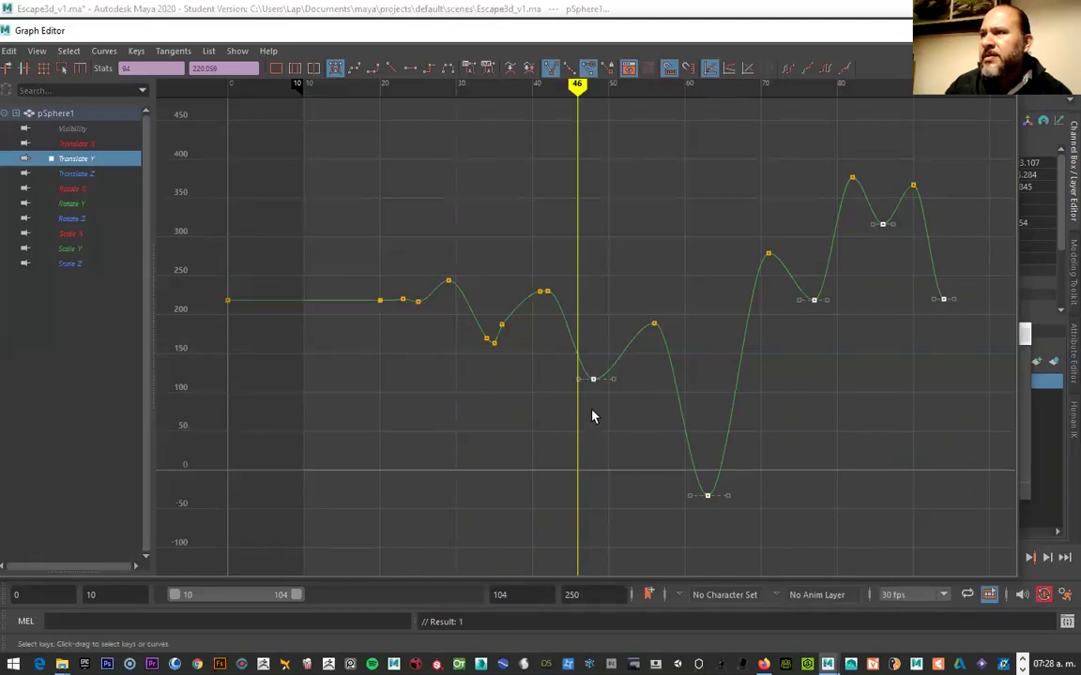
scroll(593, 417, up, 5)
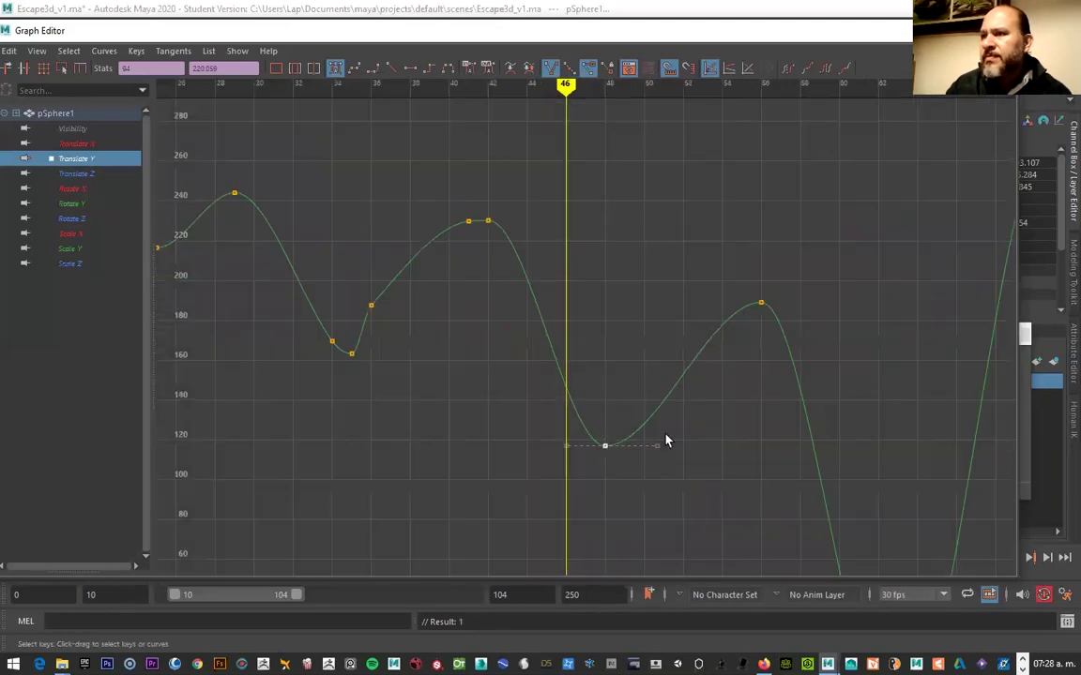
click(627, 454)
click(606, 448)
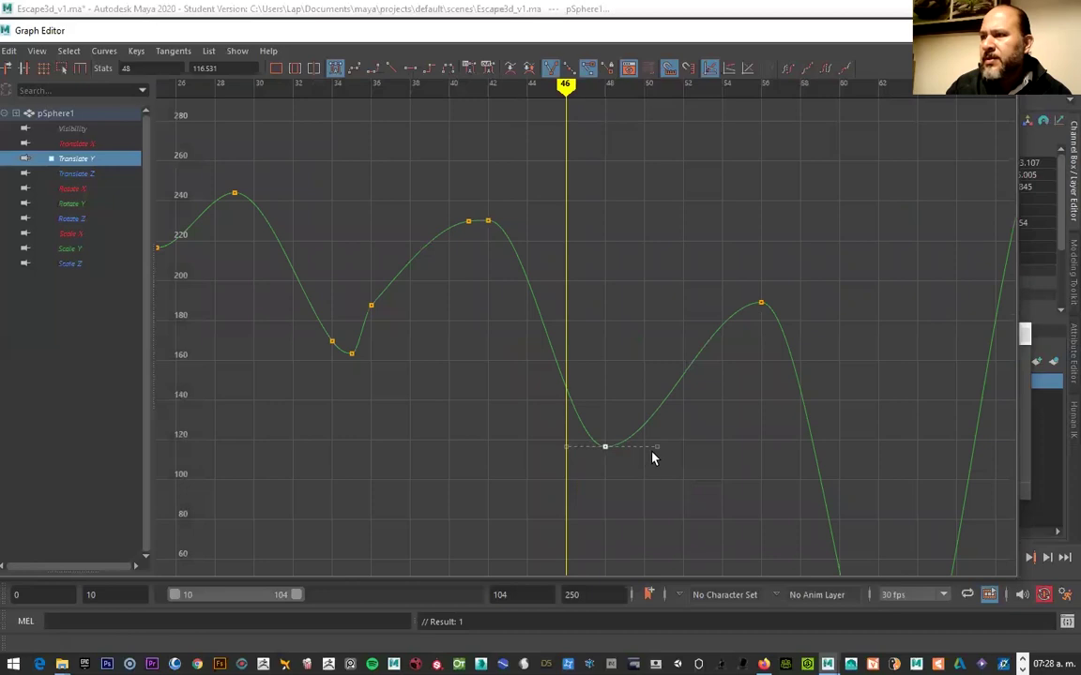
key(ctrl+z)
Angle the frame-48 key's in and out tangent handles upward into a sharp V
drag(657, 448, 627, 420)
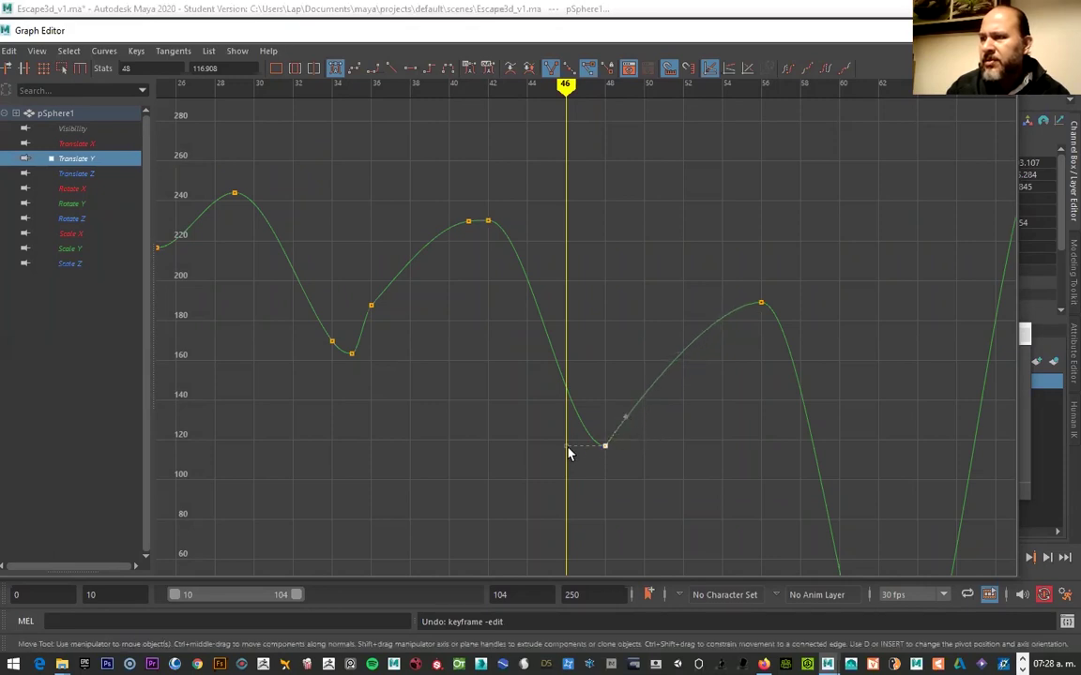
mouse_move(566, 450)
mouse_down()
mouse_move(588, 407)
mouse_move(606, 447)
mouse_up()
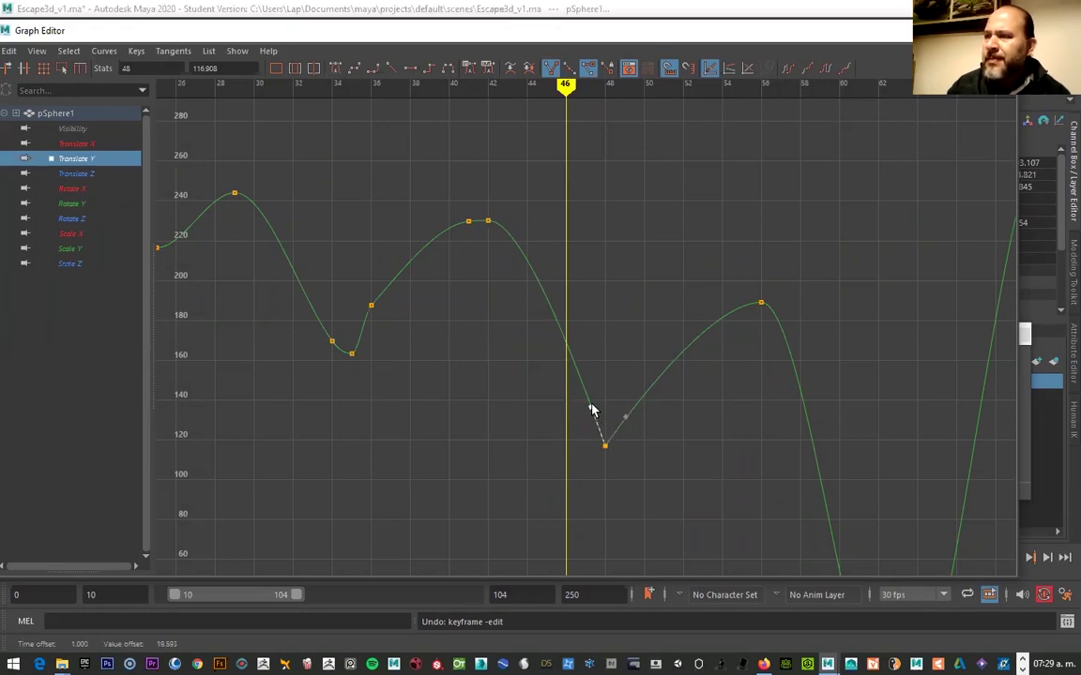
drag(591, 410, 600, 430)
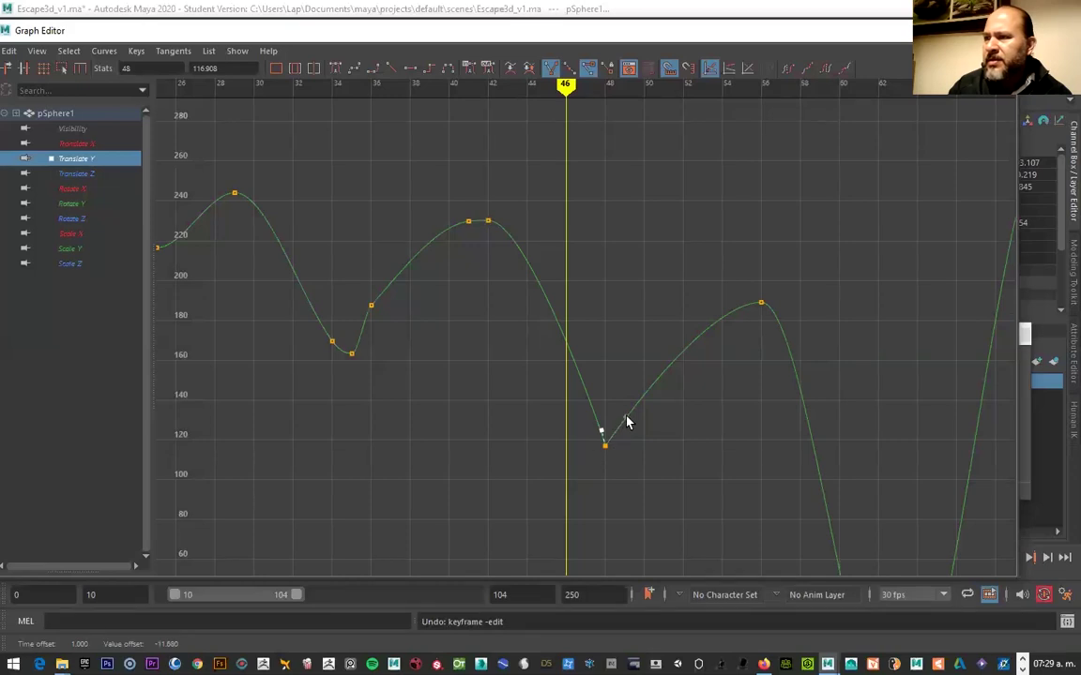
mouse_move(629, 414)
mouse_down()
mouse_move(634, 405)
mouse_move(599, 425)
mouse_up()
key(a)
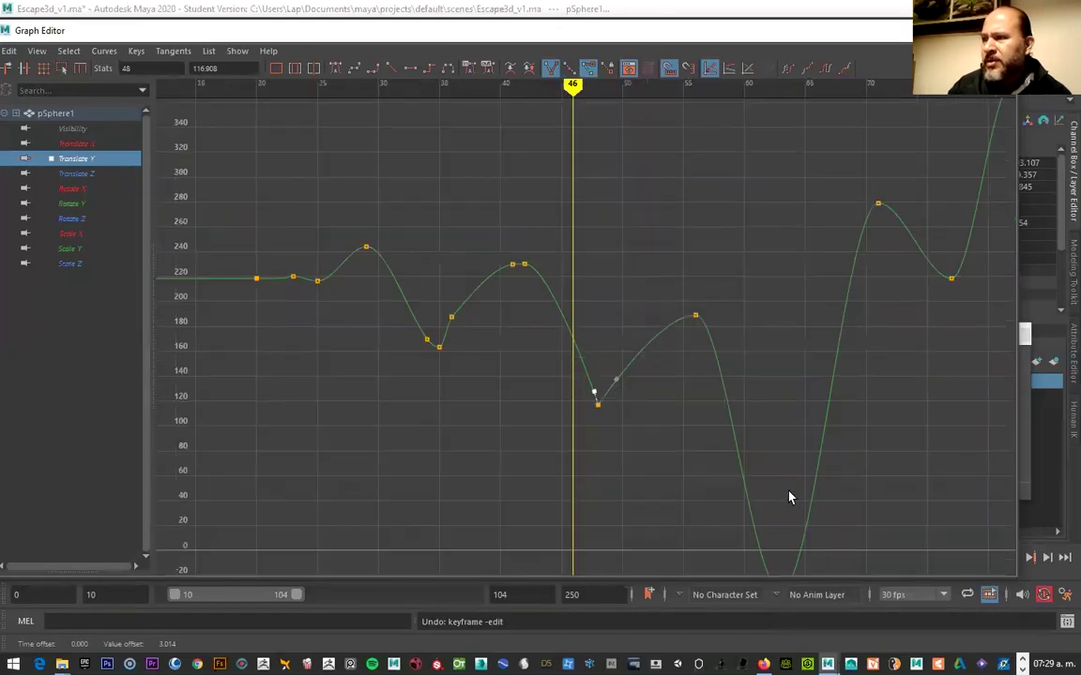
scroll(786, 494, down, 1)
Steepen both tangents of the frame-63 key into a sharp V
drag(688, 483, 725, 521)
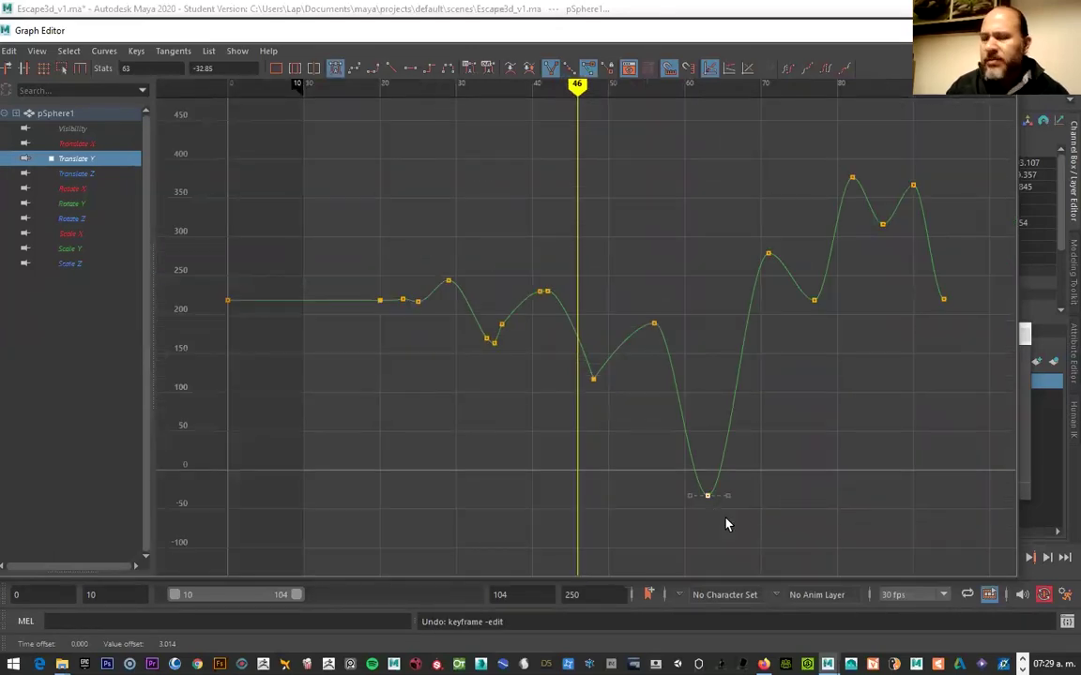
key(f)
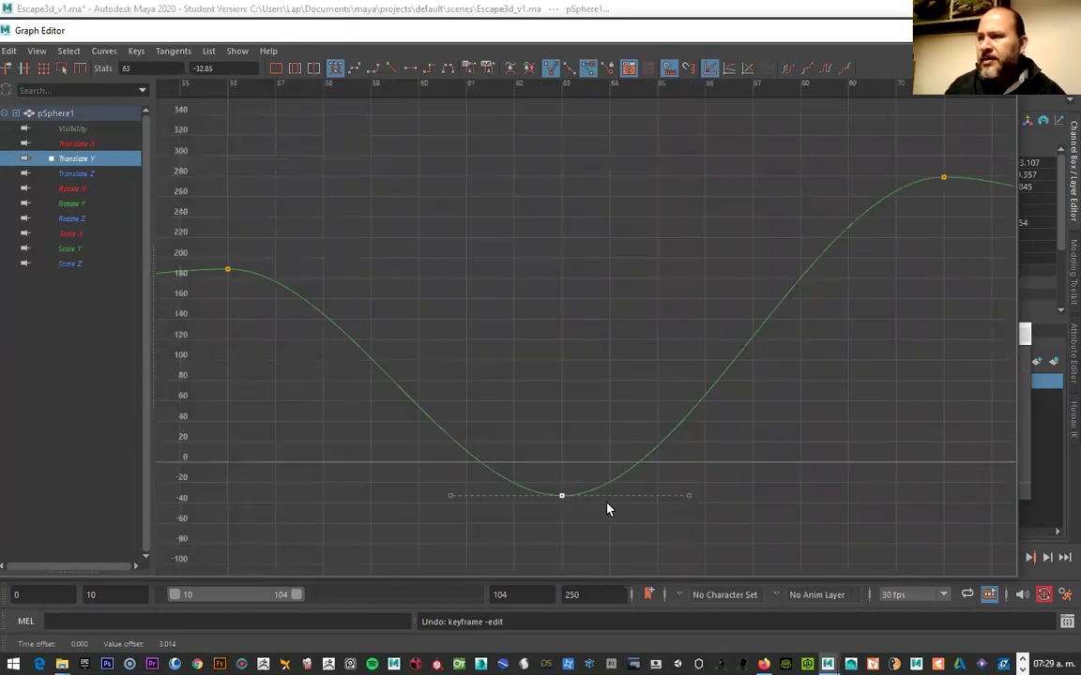
drag(690, 496, 655, 386)
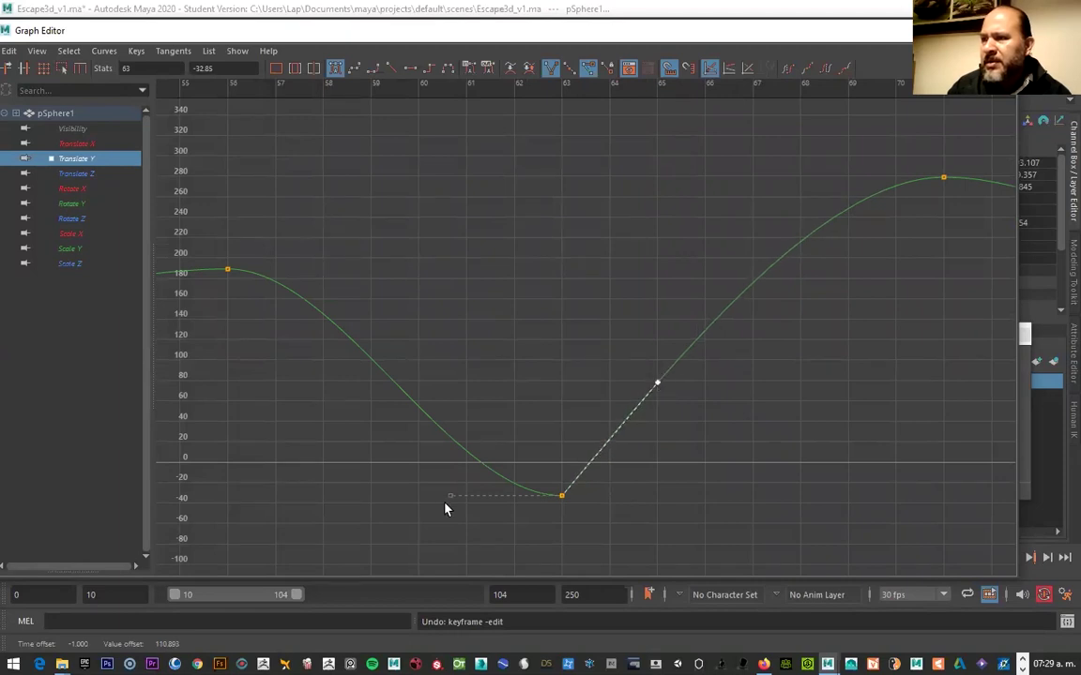
drag(450, 495, 522, 448)
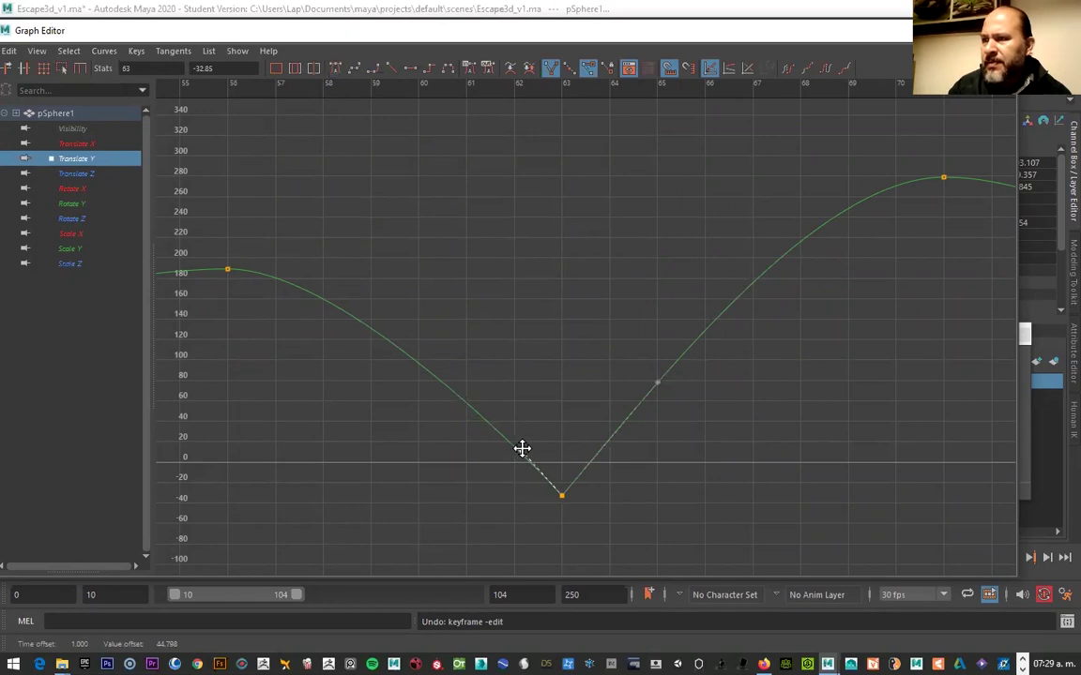
key(a)
Tilt the frame-77 key's out and in tangents upward for a sharp contact
click(839, 299)
key(f)
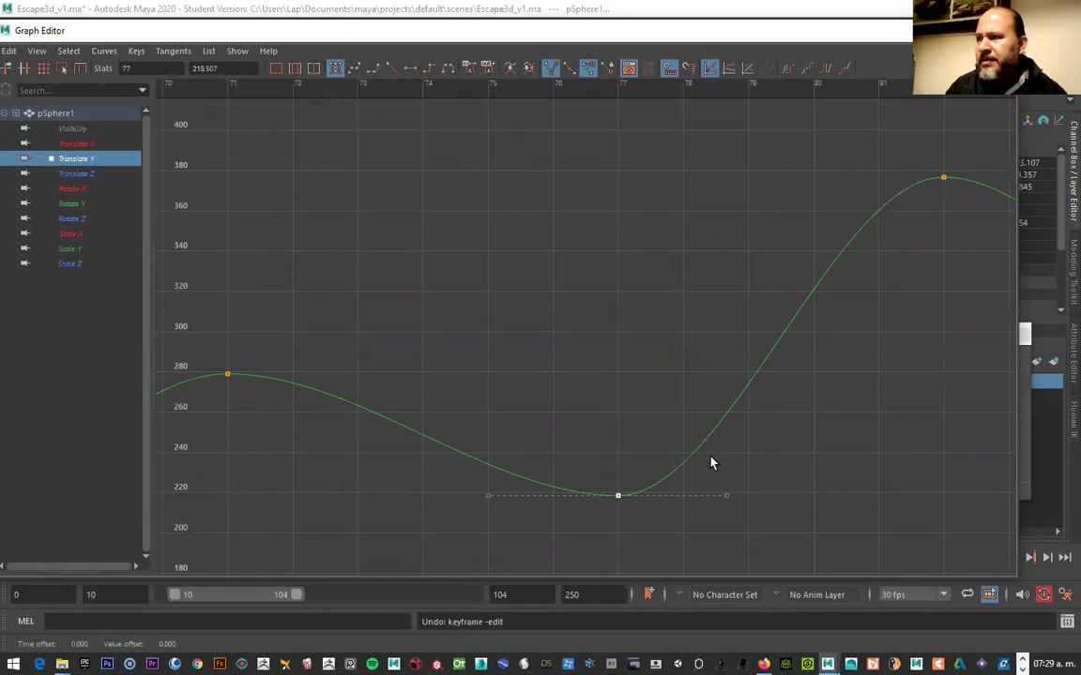
click(725, 495)
middle_drag(714, 470, 678, 401)
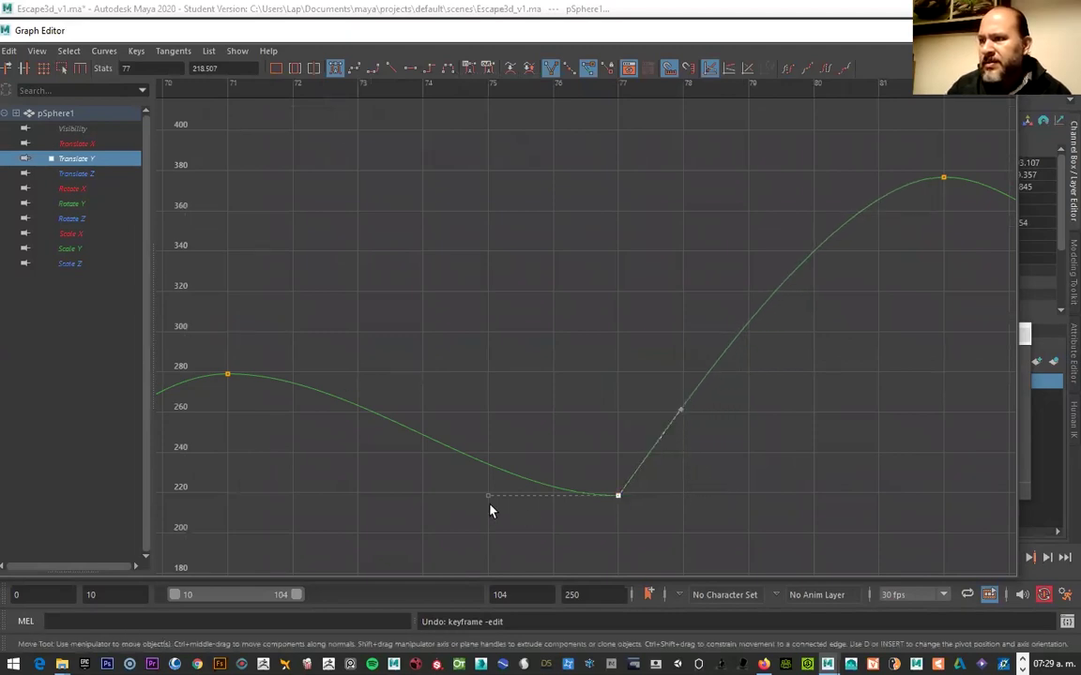
middle_drag(489, 496, 564, 469)
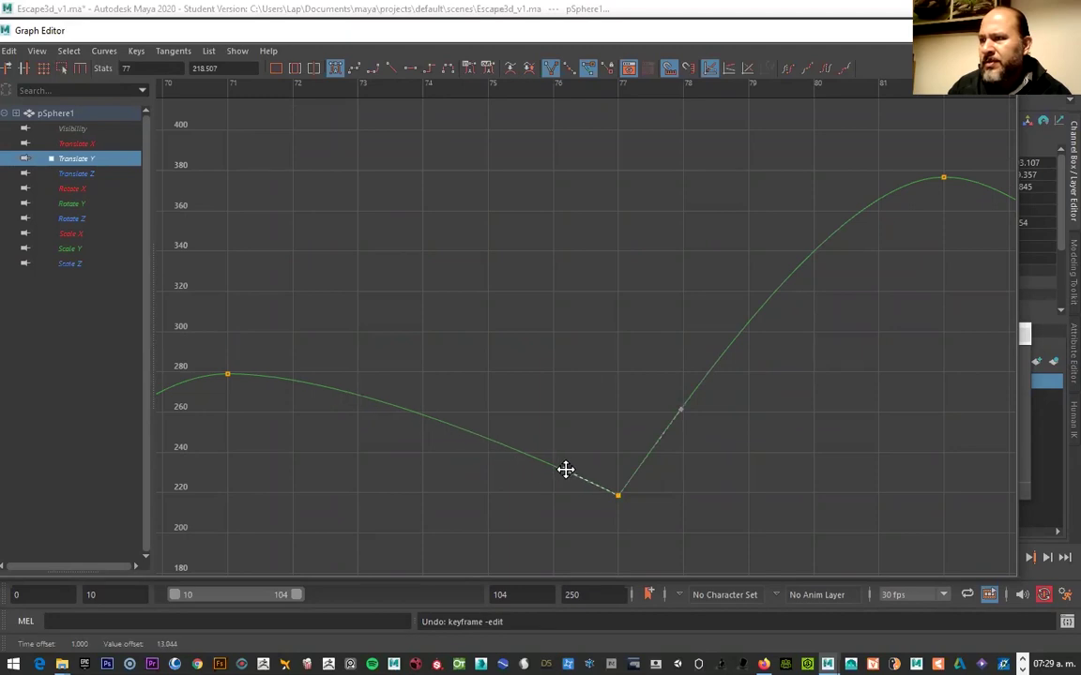
key(a)
Angle both tangents of the frame-86 key upward to form a sharp V
click(828, 321)
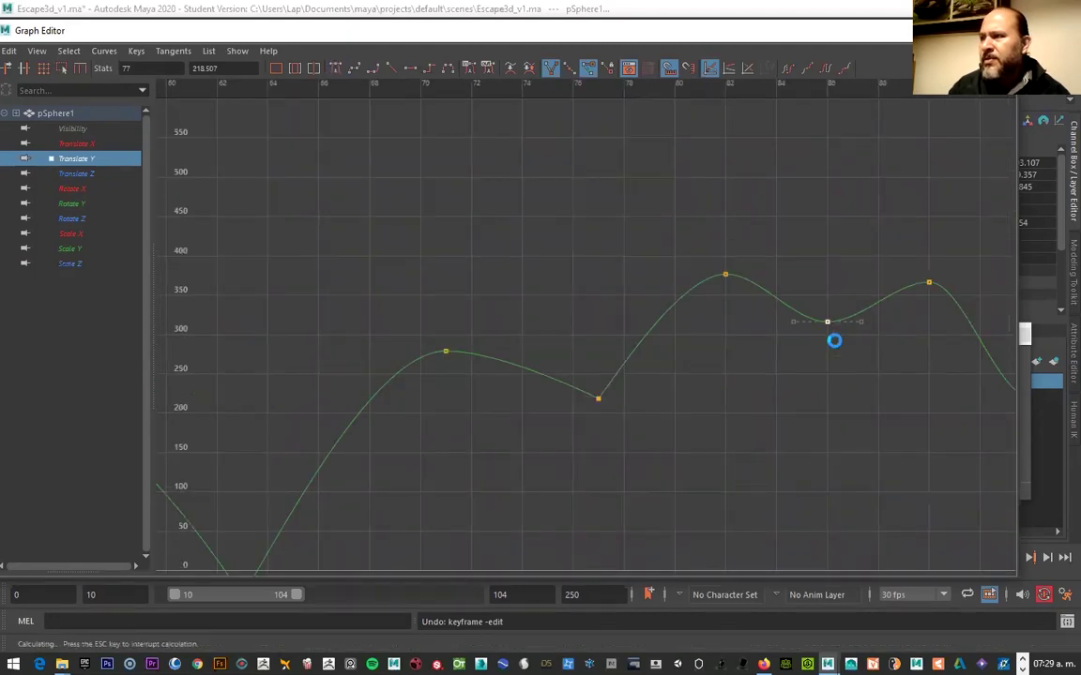
key(f)
click(703, 497)
mouse_move(693, 470)
middle_down()
mouse_move(654, 425)
mouse_move(667, 410)
middle_up()
click(468, 497)
middle_drag(507, 476, 544, 442)
click(791, 448)
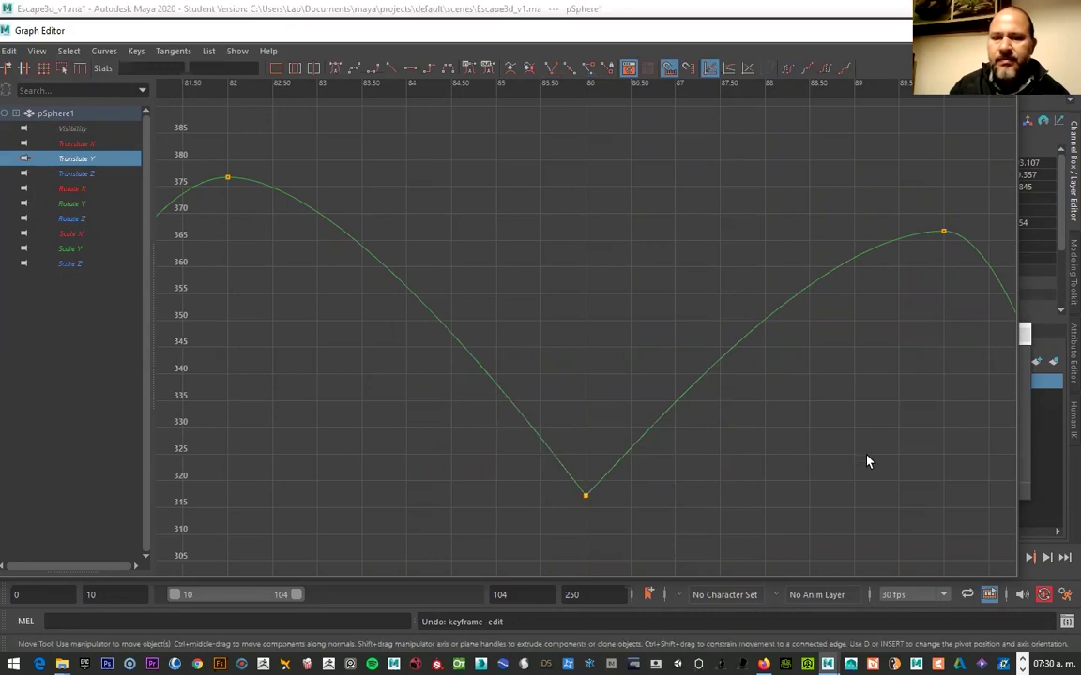
Select the frame-94 key and tilt its incoming tangent upward for a steeper fall
mouse_move(822, 417)
alt+middle_down()
mouse_move(625, 417)
mouse_move(495, 304)
alt+middle_up()
mouse_move(639, 430)
alt+middle_down()
mouse_move(652, 394)
mouse_move(705, 375)
alt+middle_up()
mouse_move(705, 374)
alt+right_down()
mouse_move(673, 340)
mouse_move(711, 411)
alt+right_up()
click(713, 424)
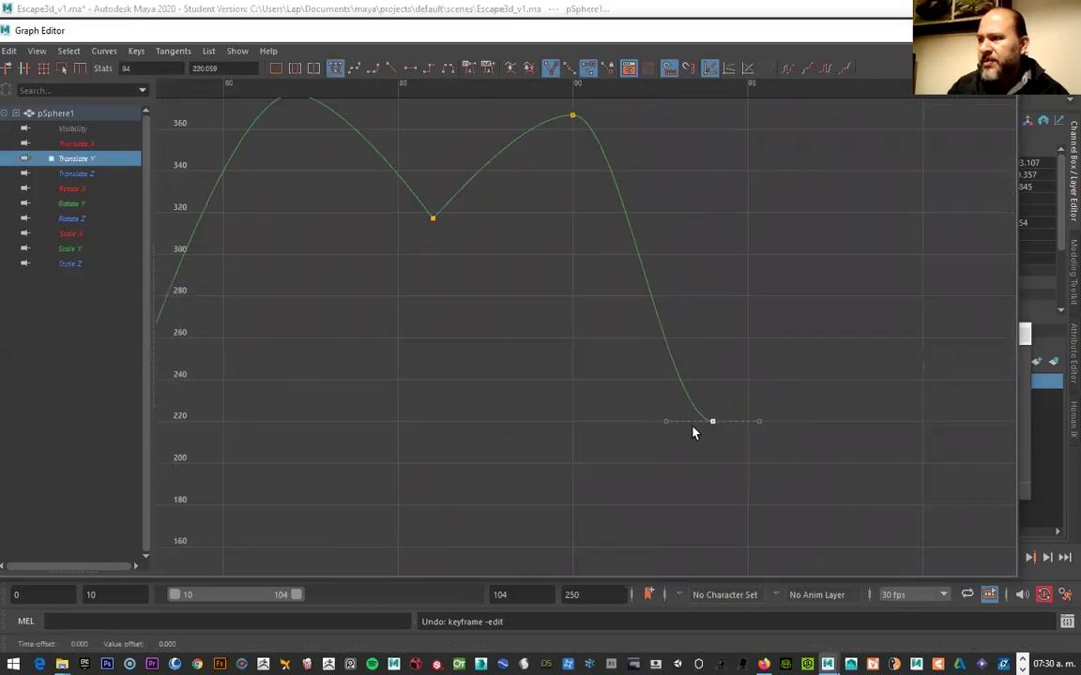
mouse_move(666, 423)
mouse_down()
mouse_move(701, 379)
mouse_move(707, 401)
mouse_up()
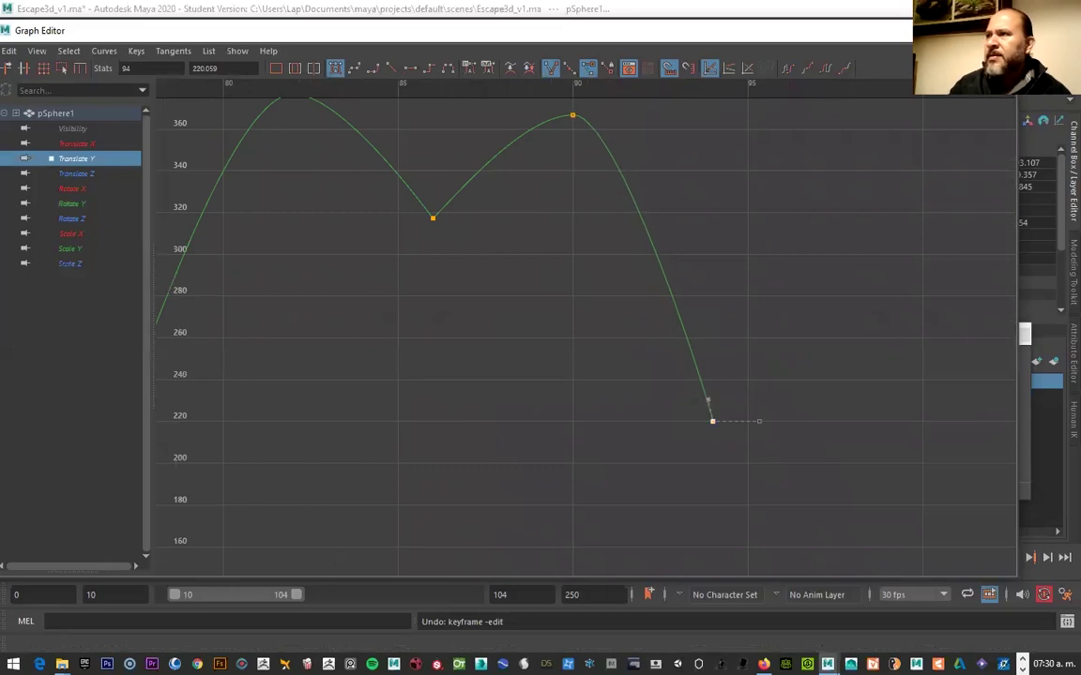
Close the Graph Editor and frame the front view on a motion-trail key
key(alt+F4)
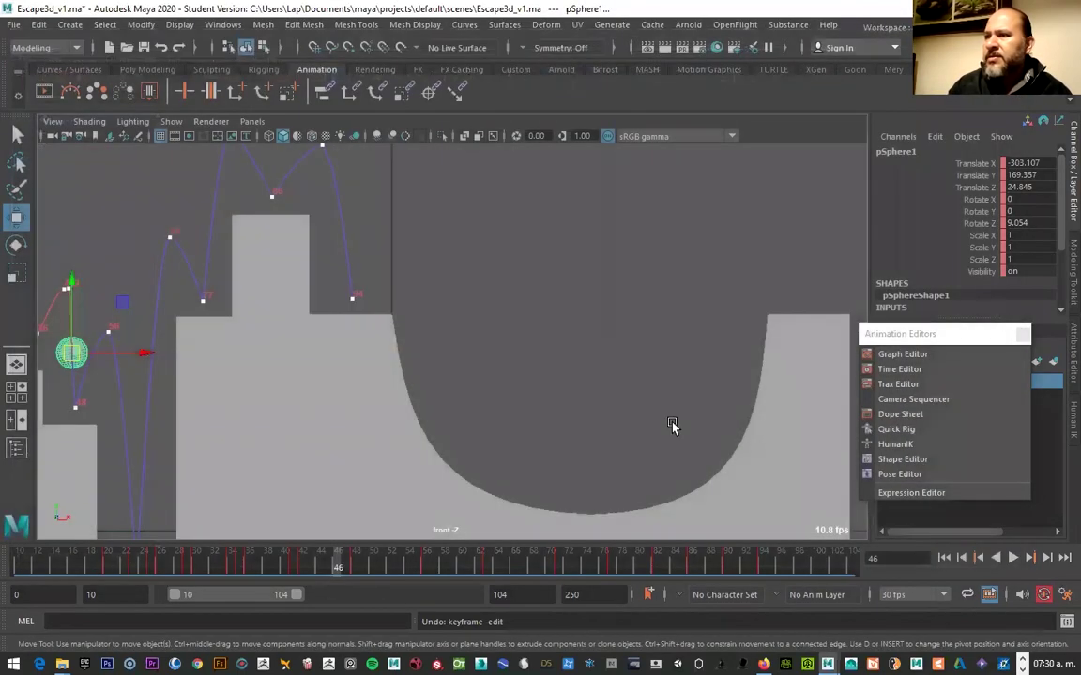
scroll(270, 334, down, 1)
drag(354, 287, 380, 321)
key(f)
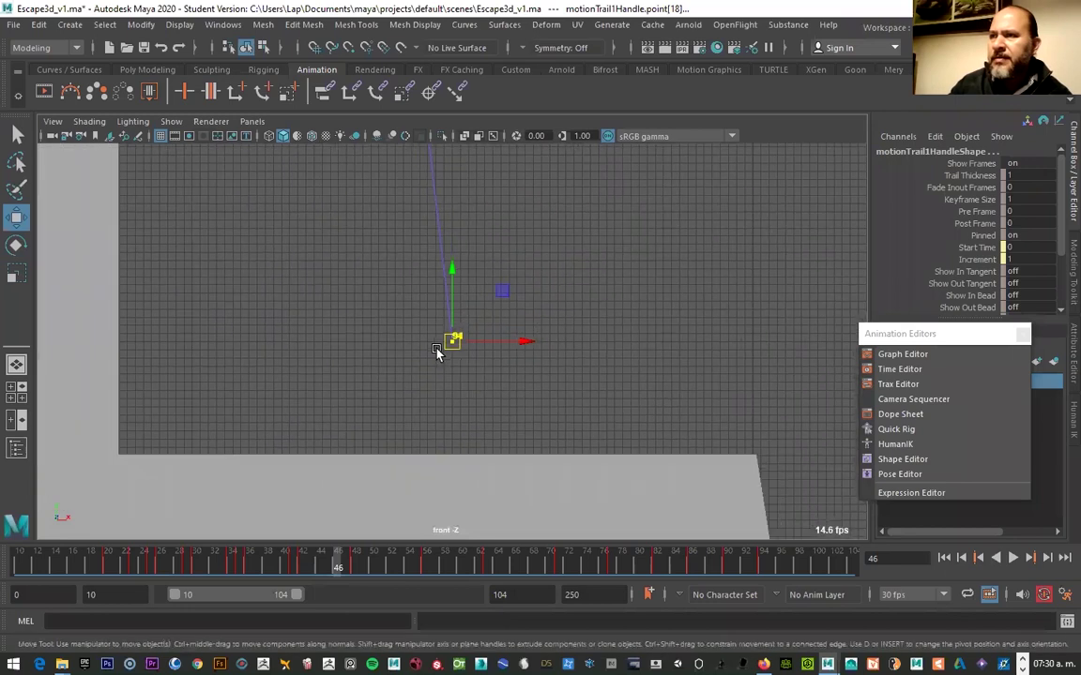
alt+middle_drag(434, 335, 600, 380)
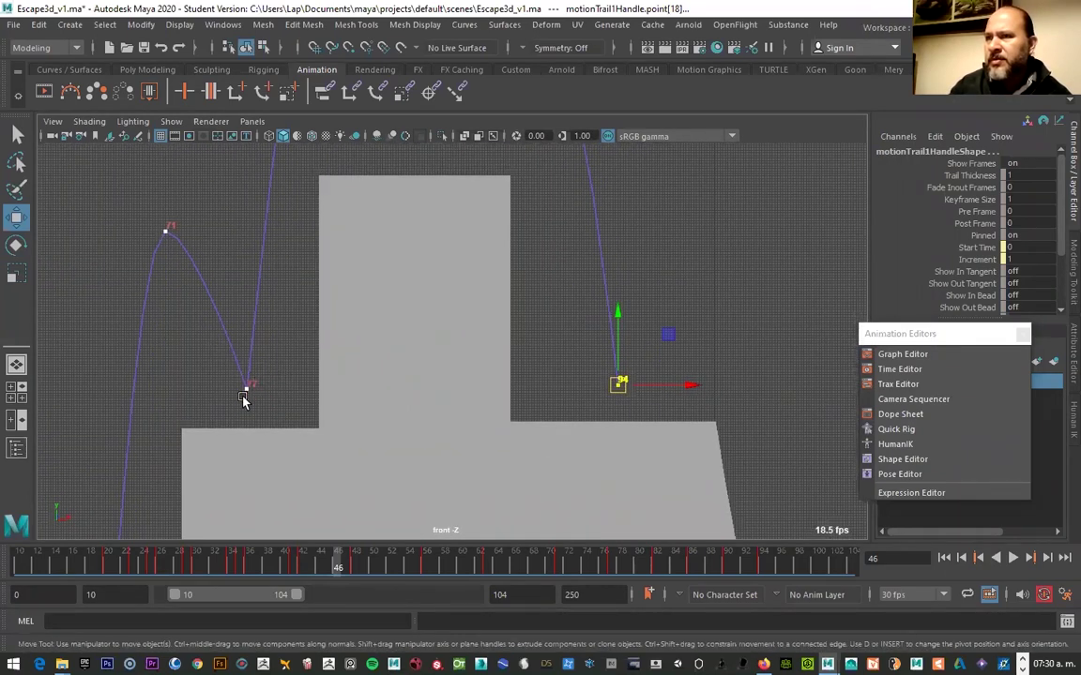
scroll(346, 362, down, 1)
scroll(422, 375, down, 1)
scroll(502, 381, down, 1)
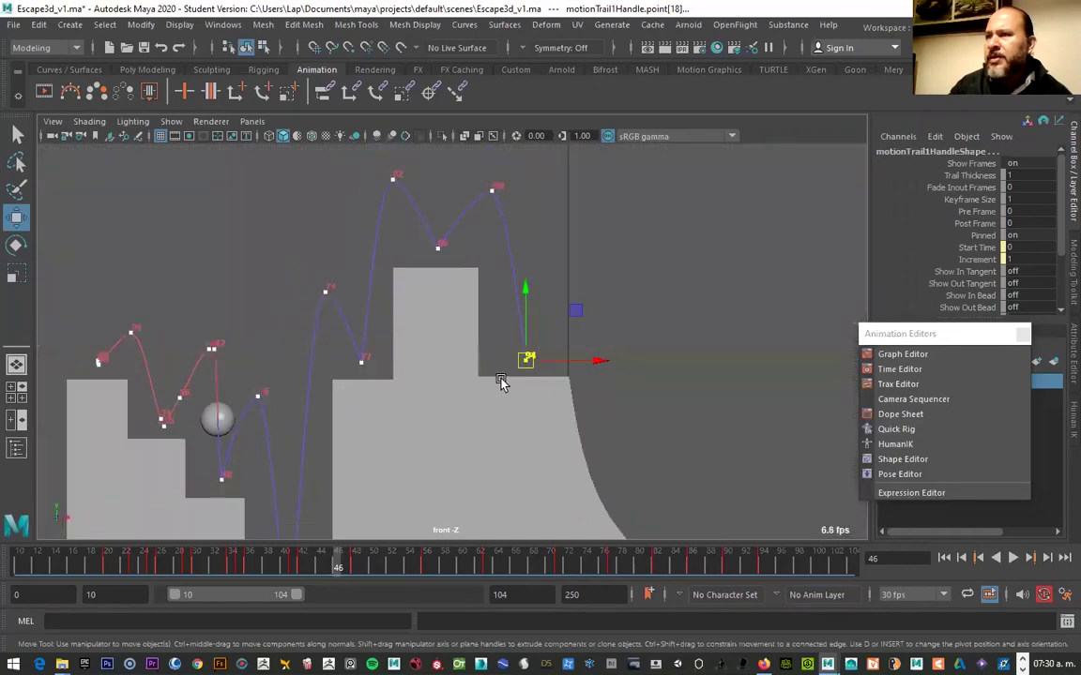
scroll(511, 381, down, 1)
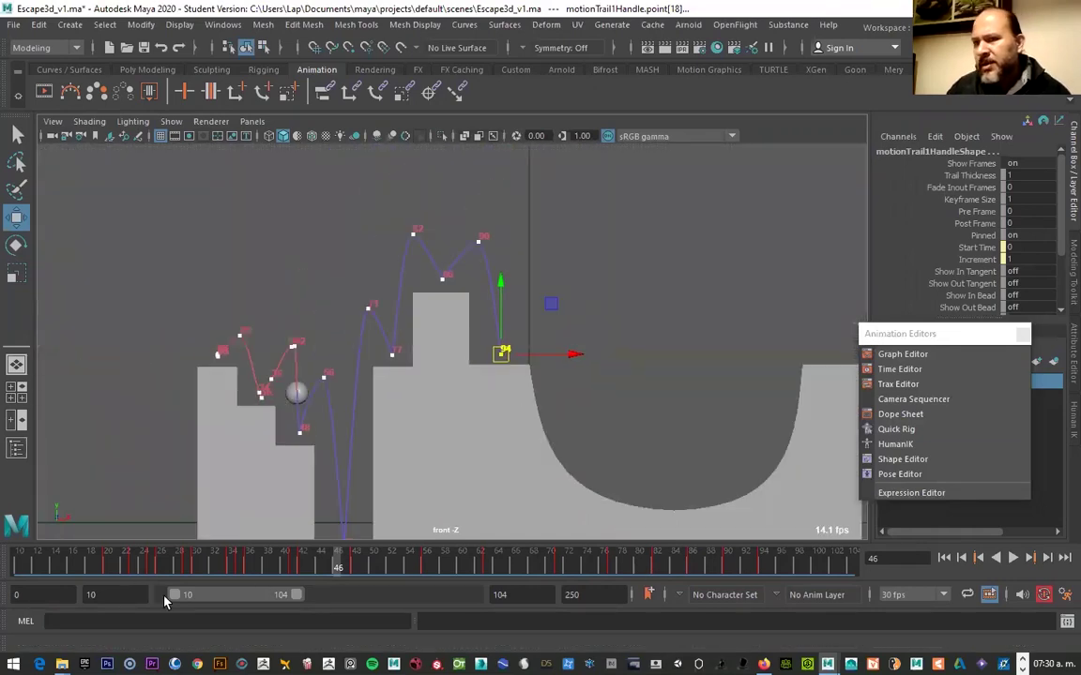
Start the playback range at frame 0 and play the whole bounce, stopping near frame 93
drag(171, 595, 140, 598)
drag(81, 572, 16, 569)
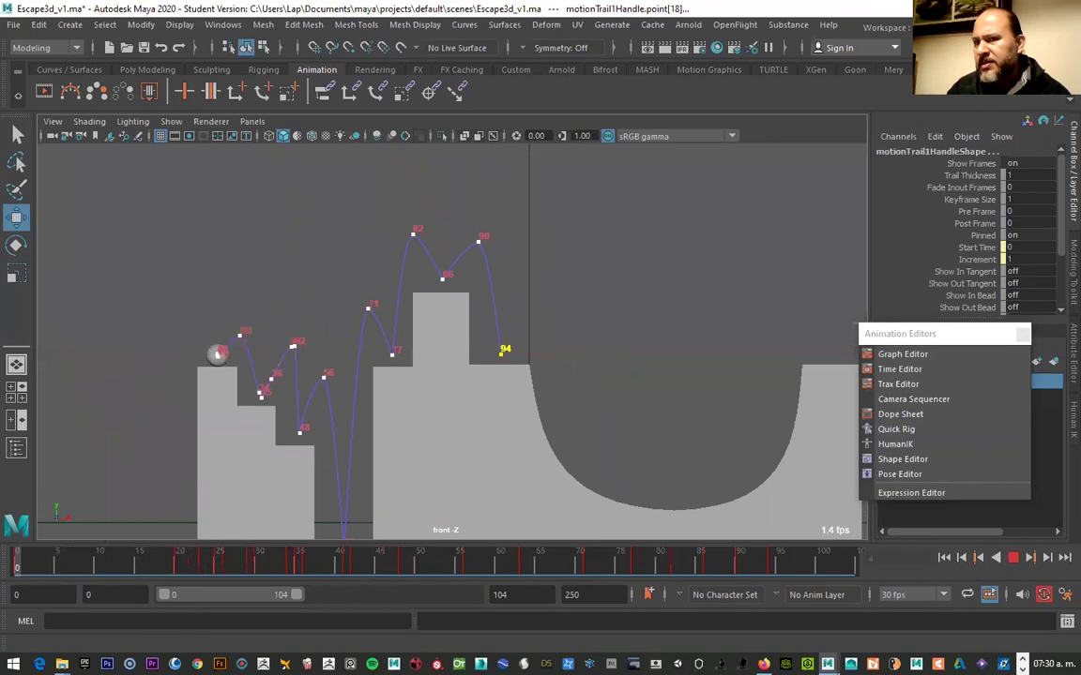
click(1012, 558)
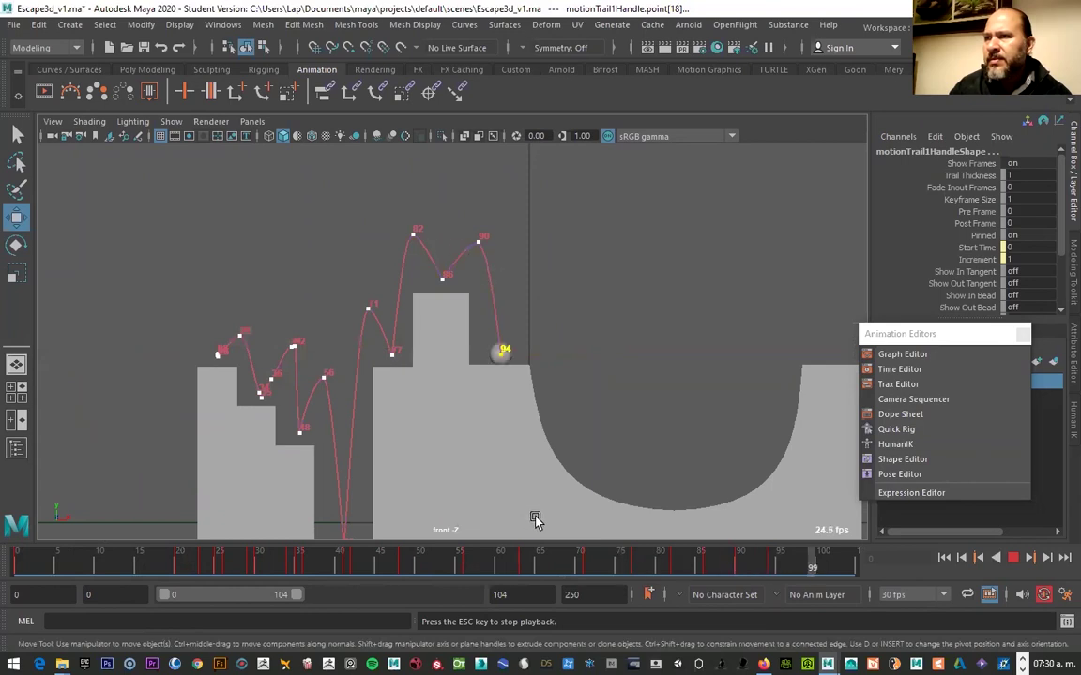
scroll(553, 501, down, 1)
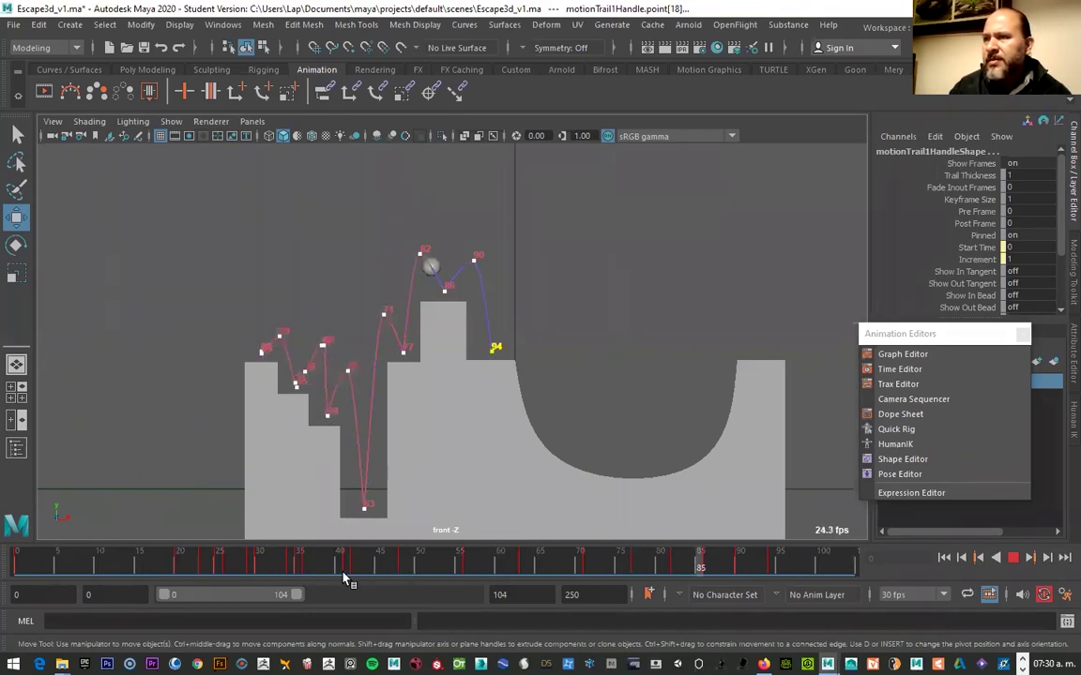
mouse_move(793, 575)
mouse_down()
mouse_move(631, 569)
mouse_move(779, 567)
mouse_move(764, 567)
mouse_up()
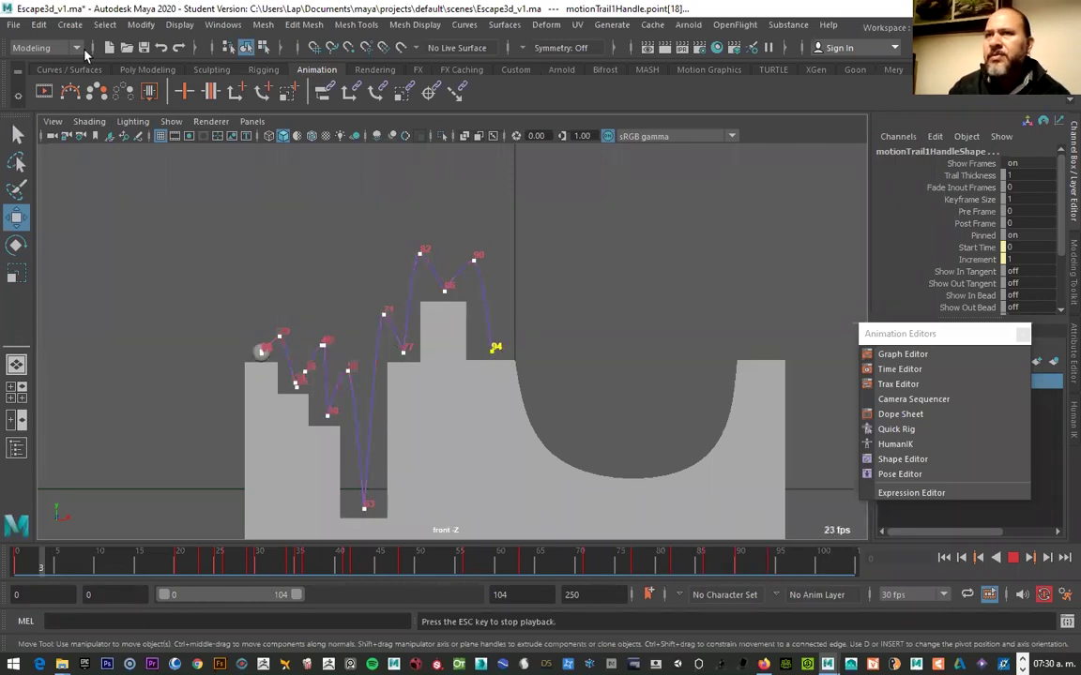
key(Escape)
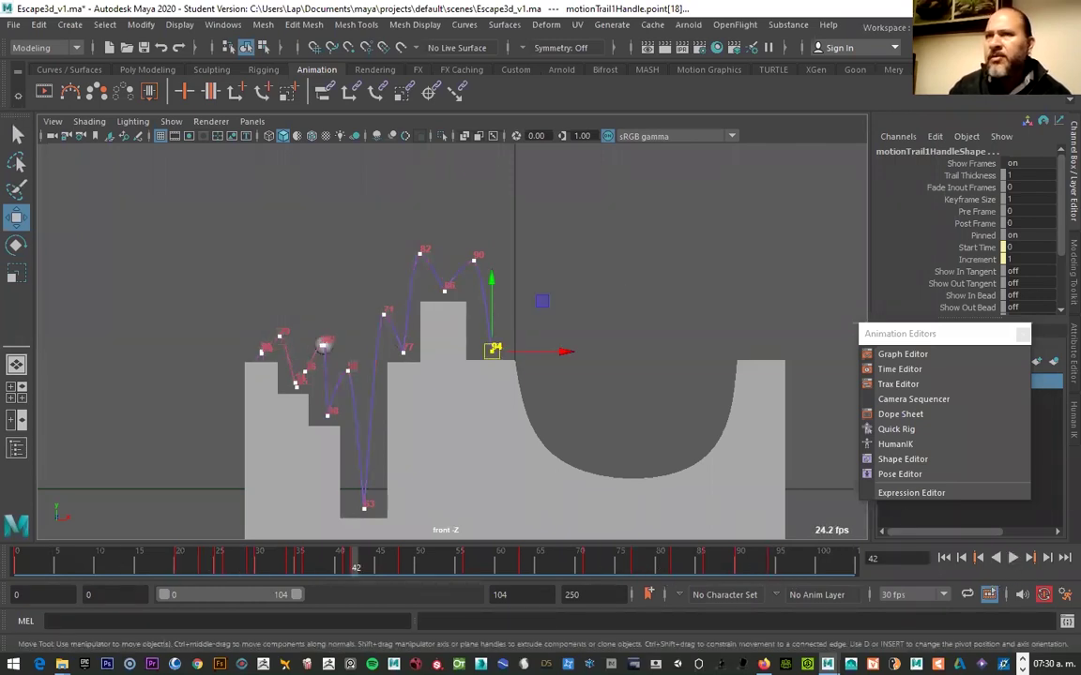
click(13, 26)
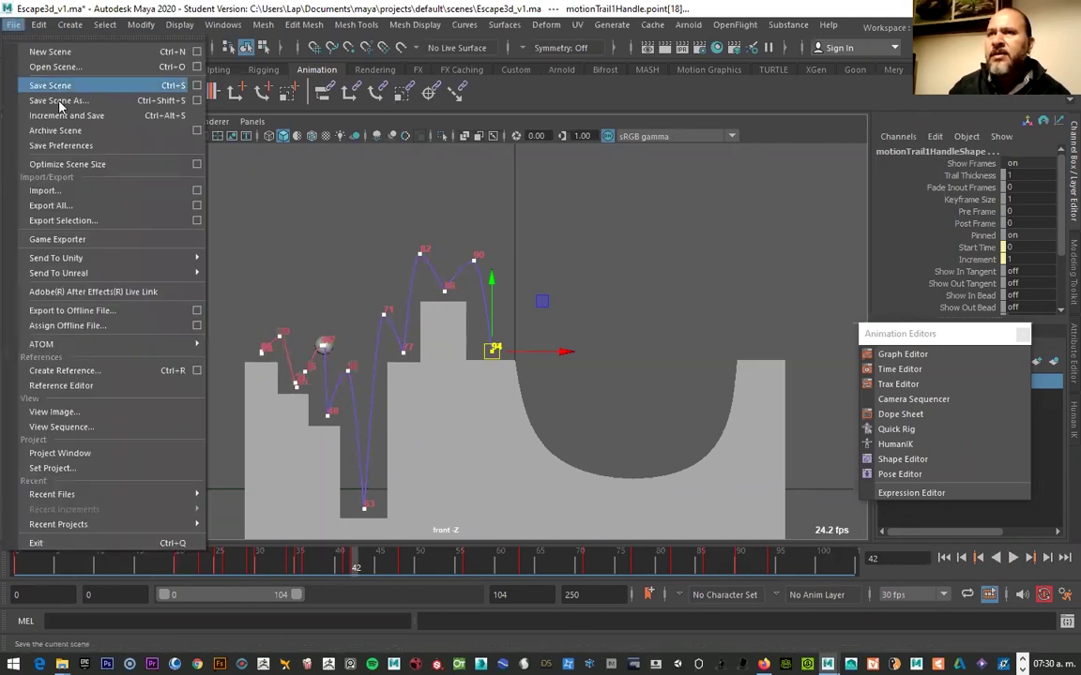
Save the scene as Maya ASCII, renaming it Escape3d_v2._final
click(67, 100)
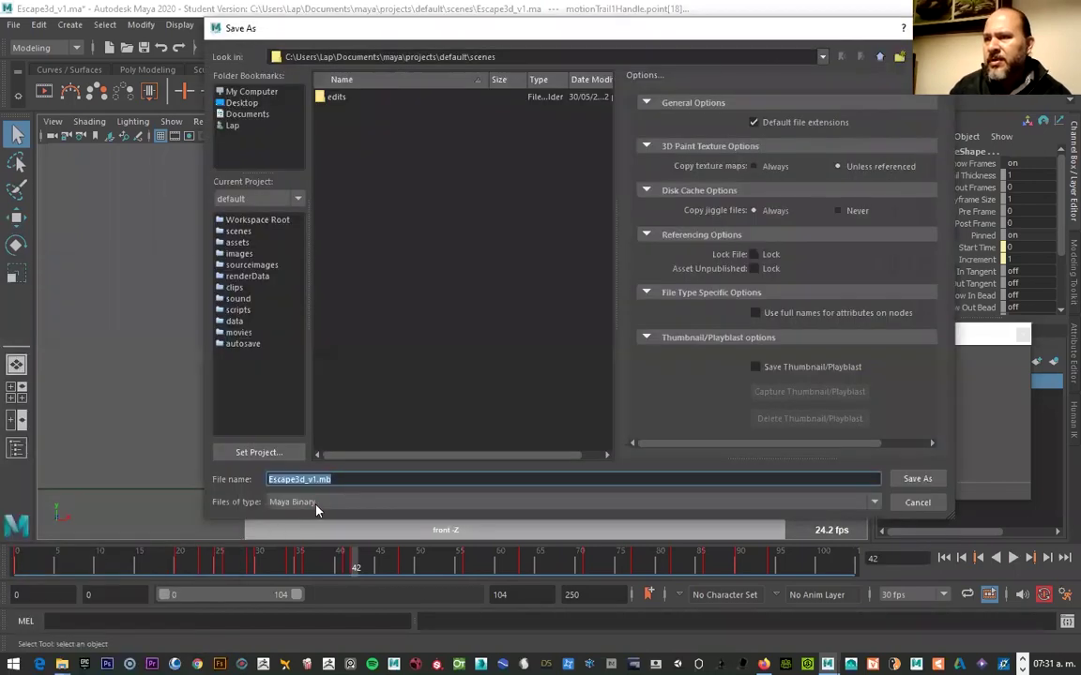
click(317, 507)
click(320, 481)
click(318, 480)
key(BackSpace)
key(BackSpace)
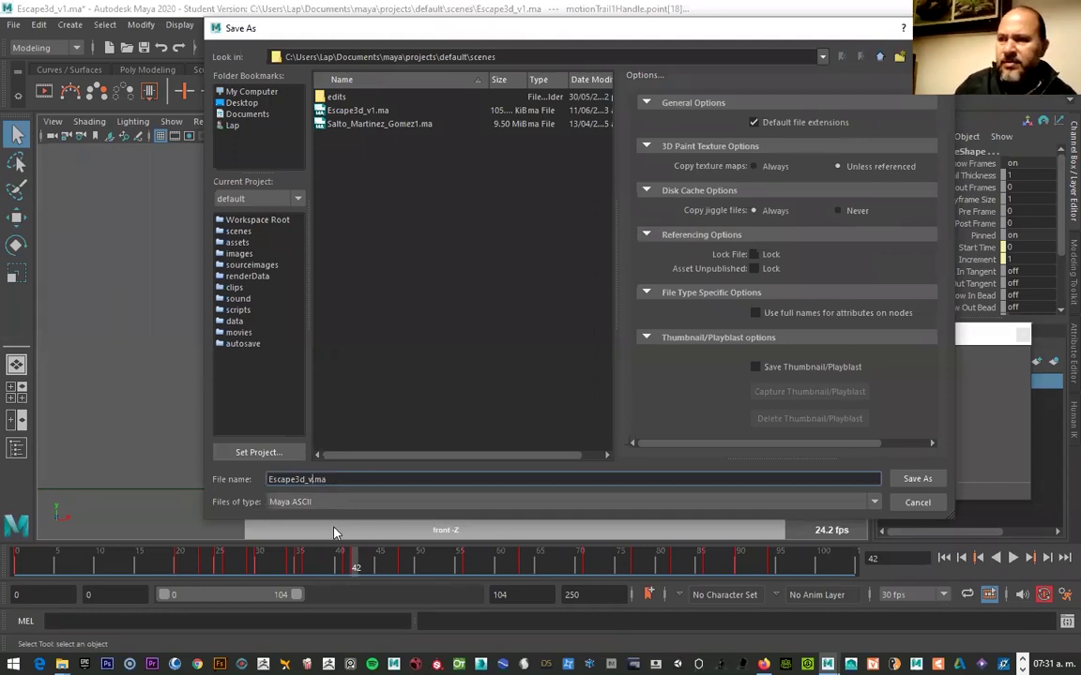
text(2)
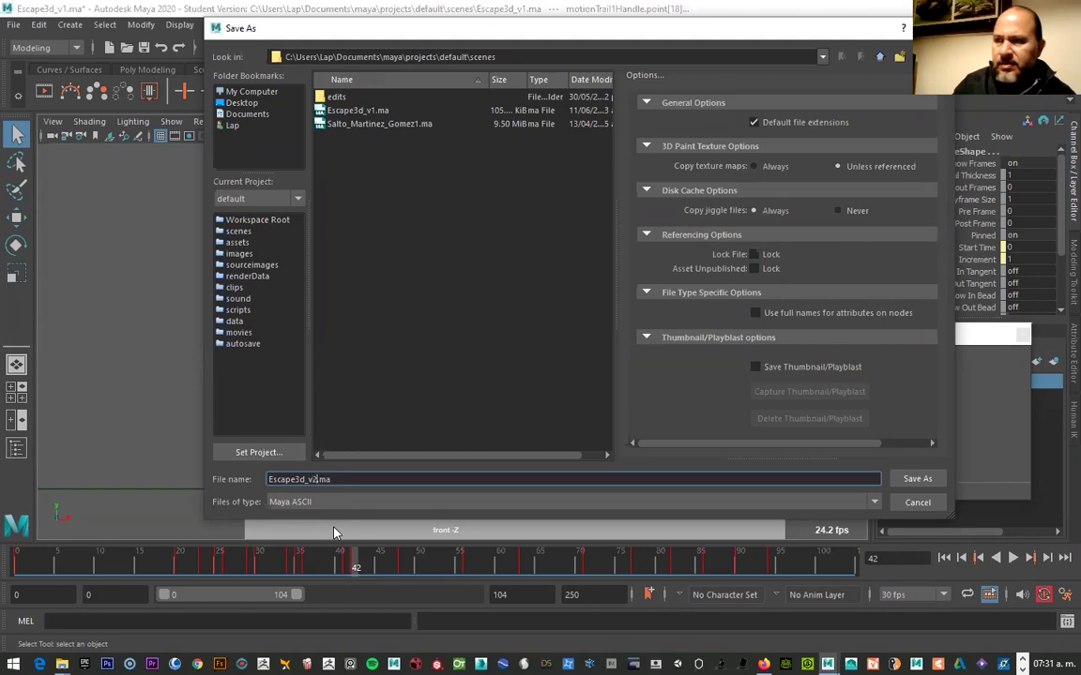
text(_.final)
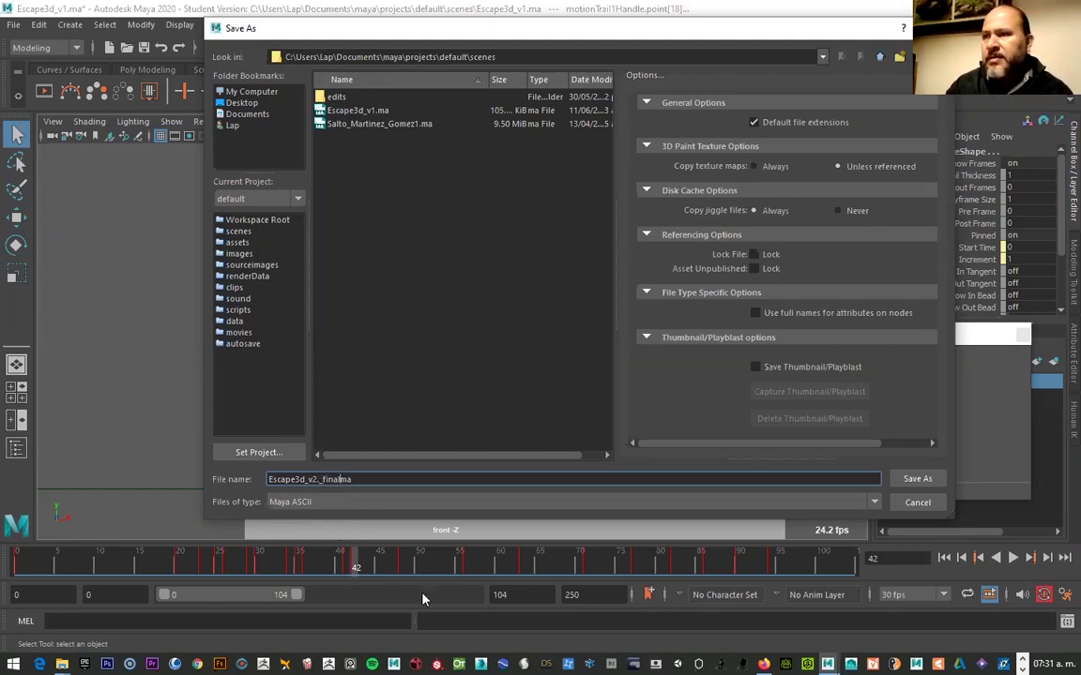
text(.)
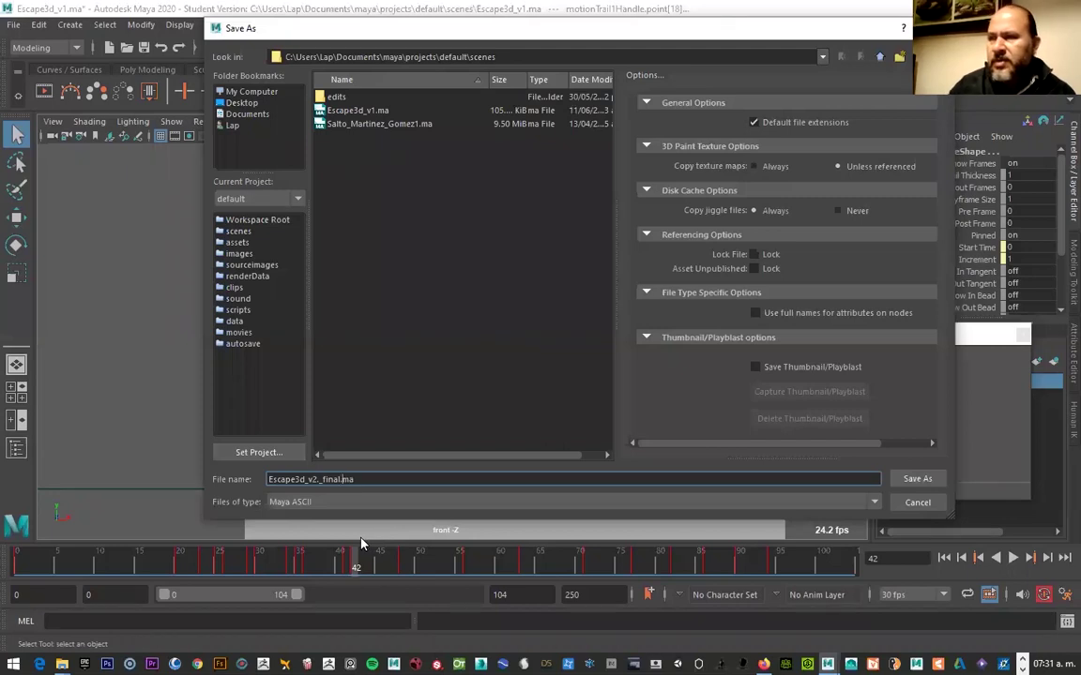
Create folder 4 under Desktop > UNITEC 20_3 > Principios de Animación > Semanas de Clases and save there
click(246, 104)
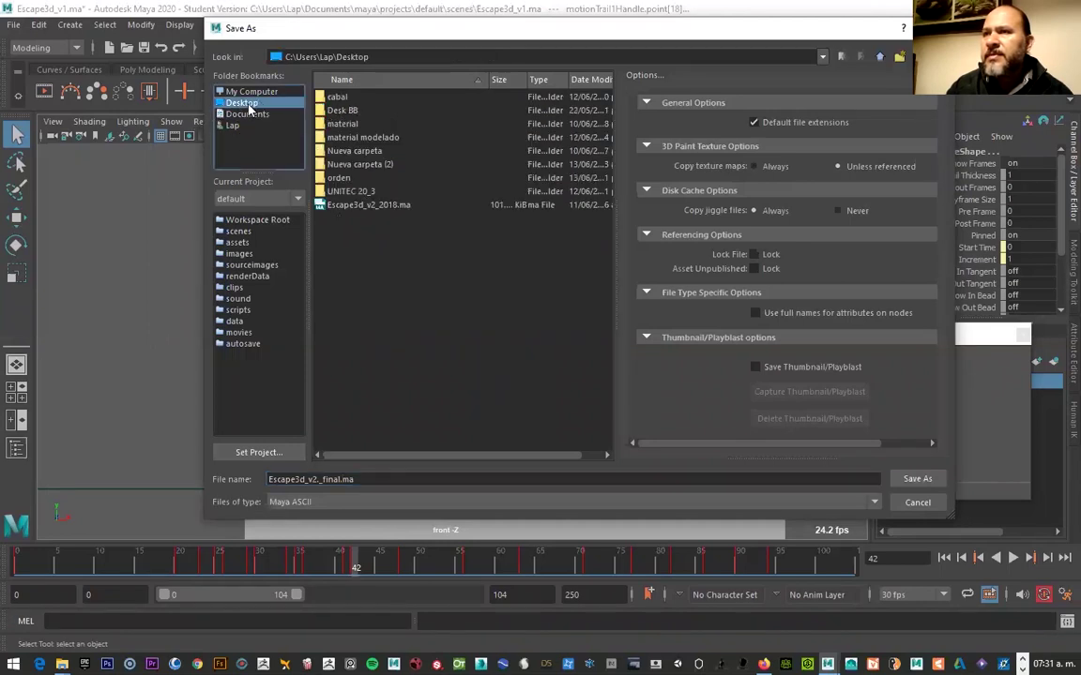
double_click(351, 192)
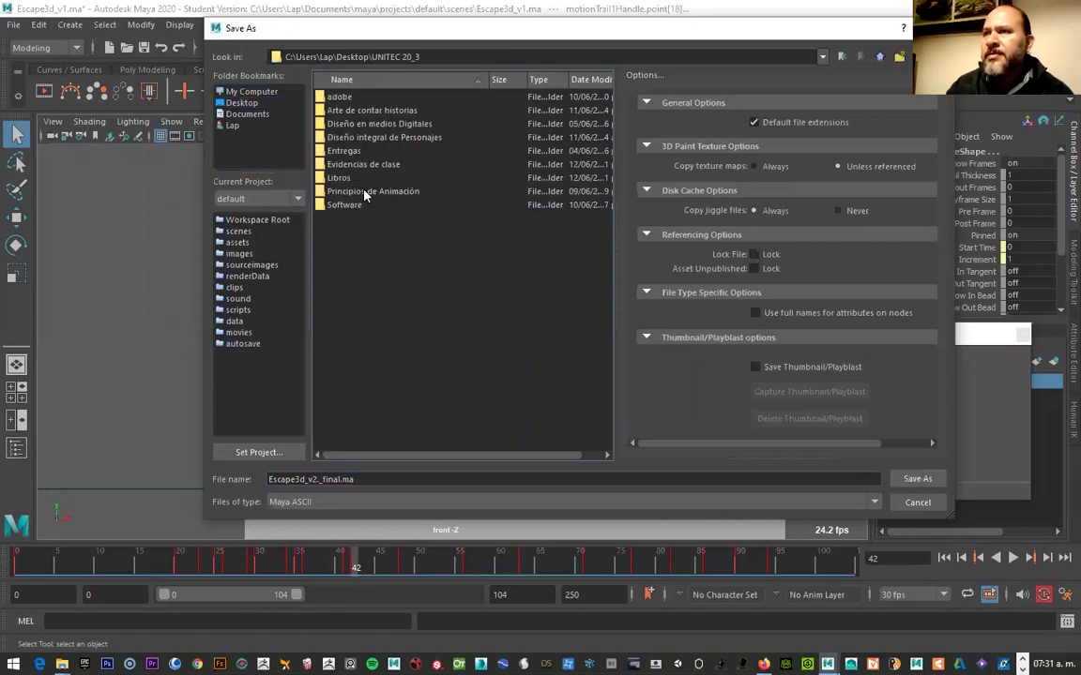
double_click(366, 192)
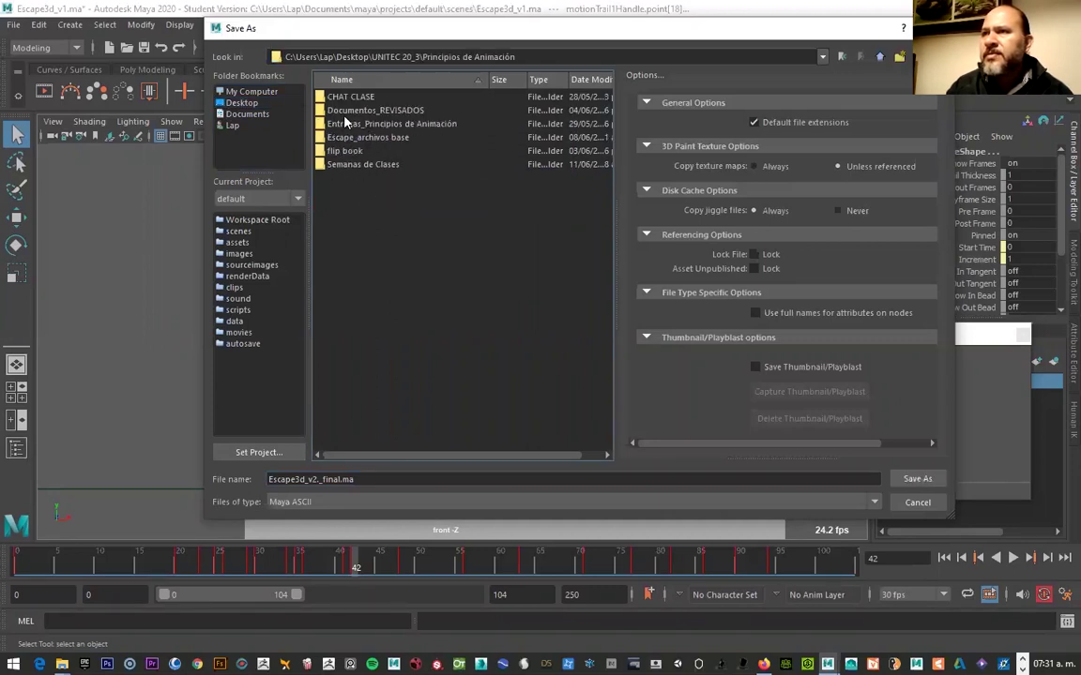
double_click(333, 164)
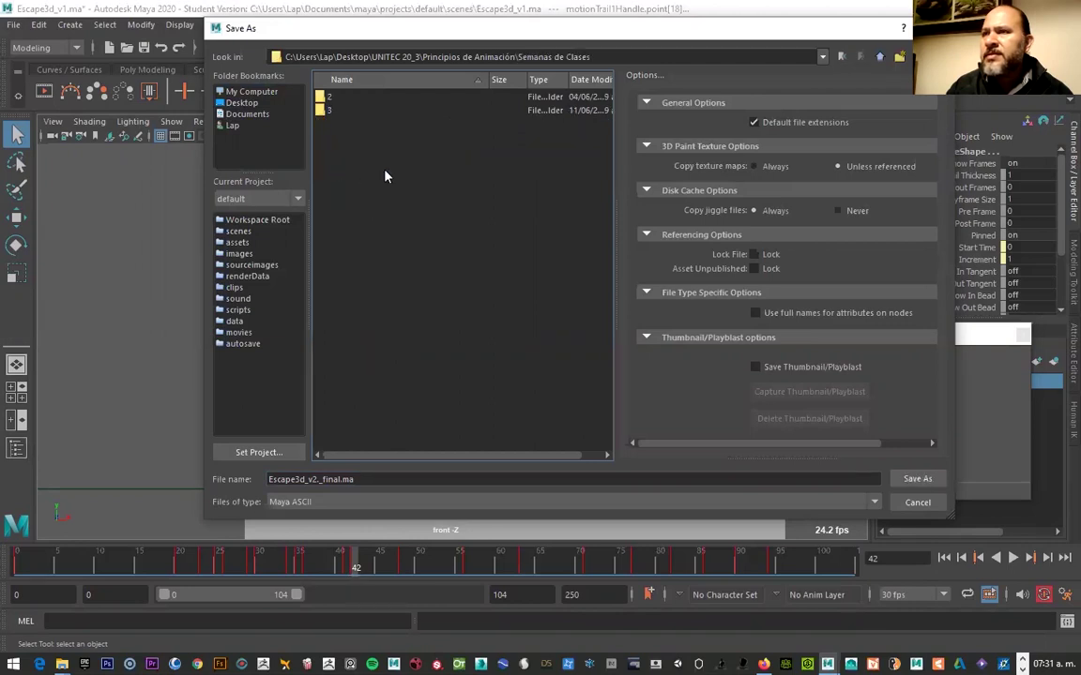
right_click(405, 187)
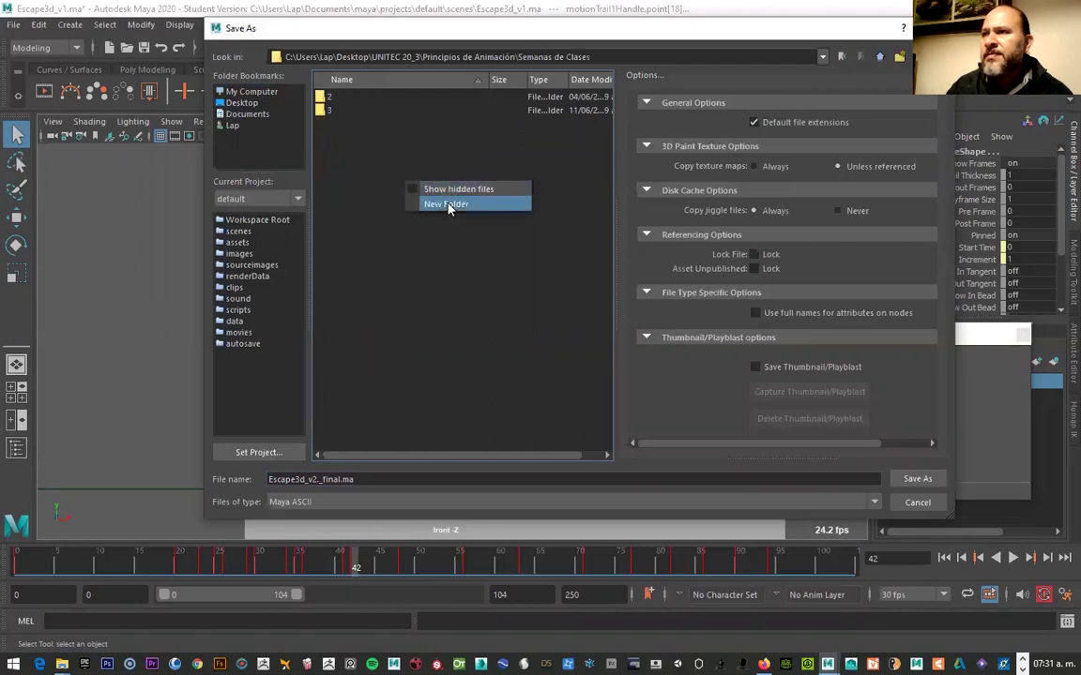
click(443, 204)
text(4)
key(Return)
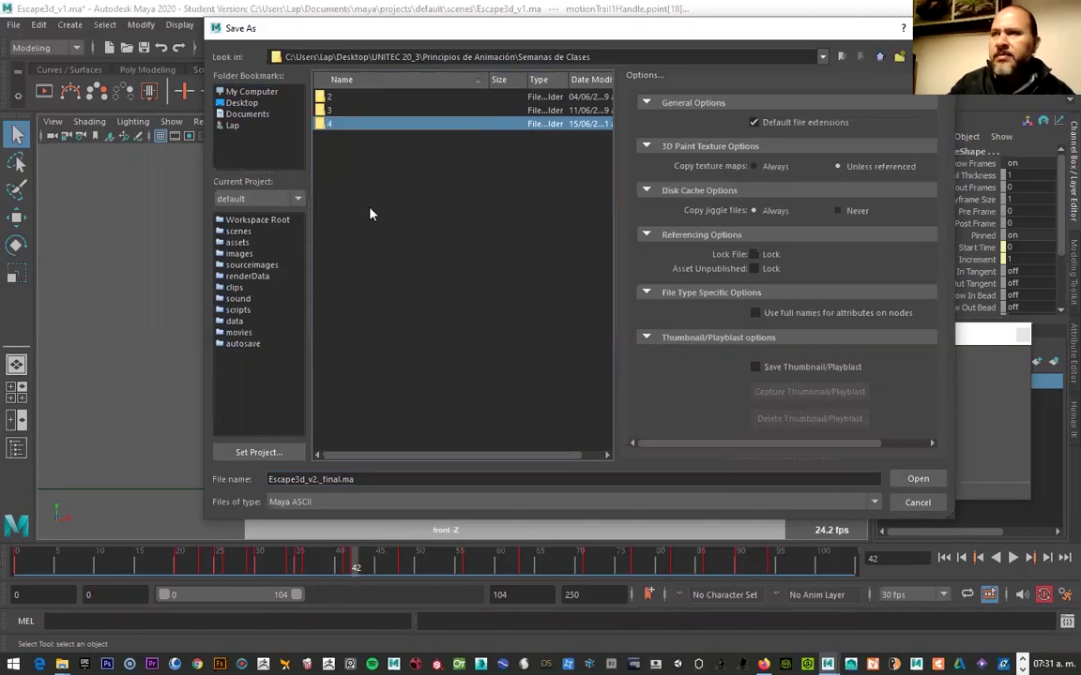
double_click(324, 124)
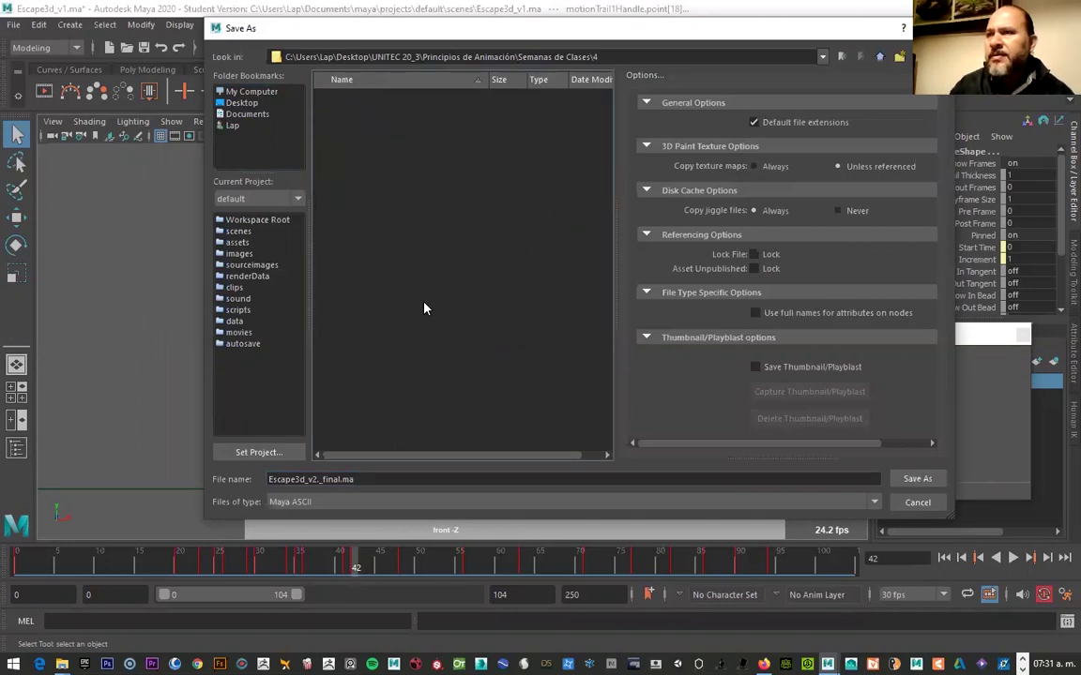
click(916, 479)
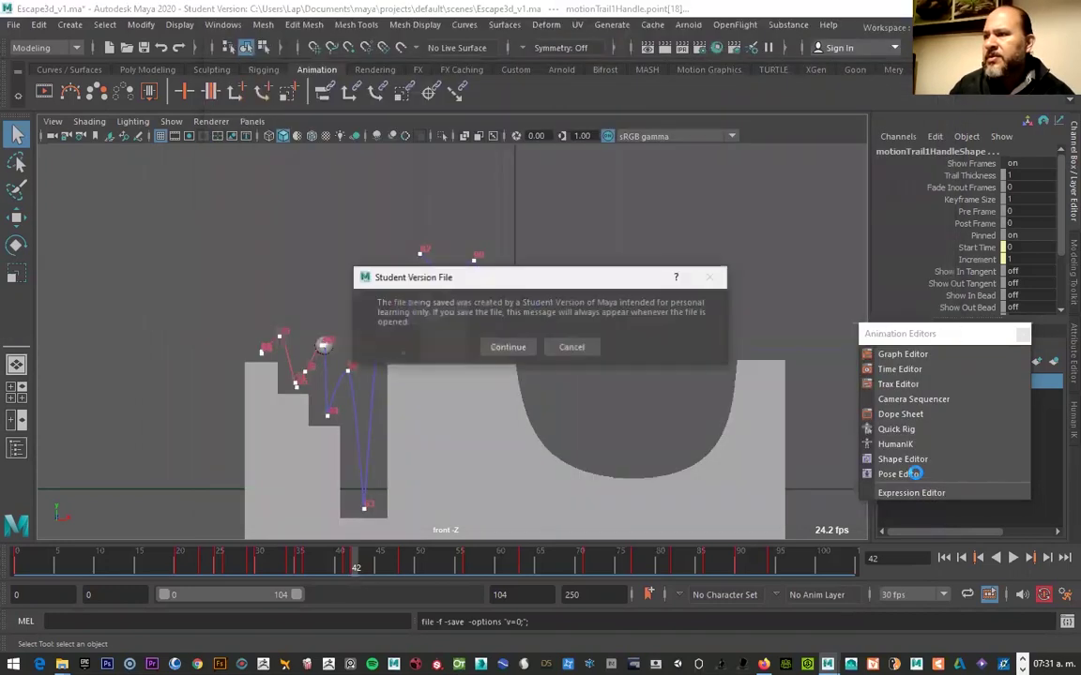
click(501, 347)
Finish saving Escape3d_v2._final.ma and play the animation back briefly
key(w)
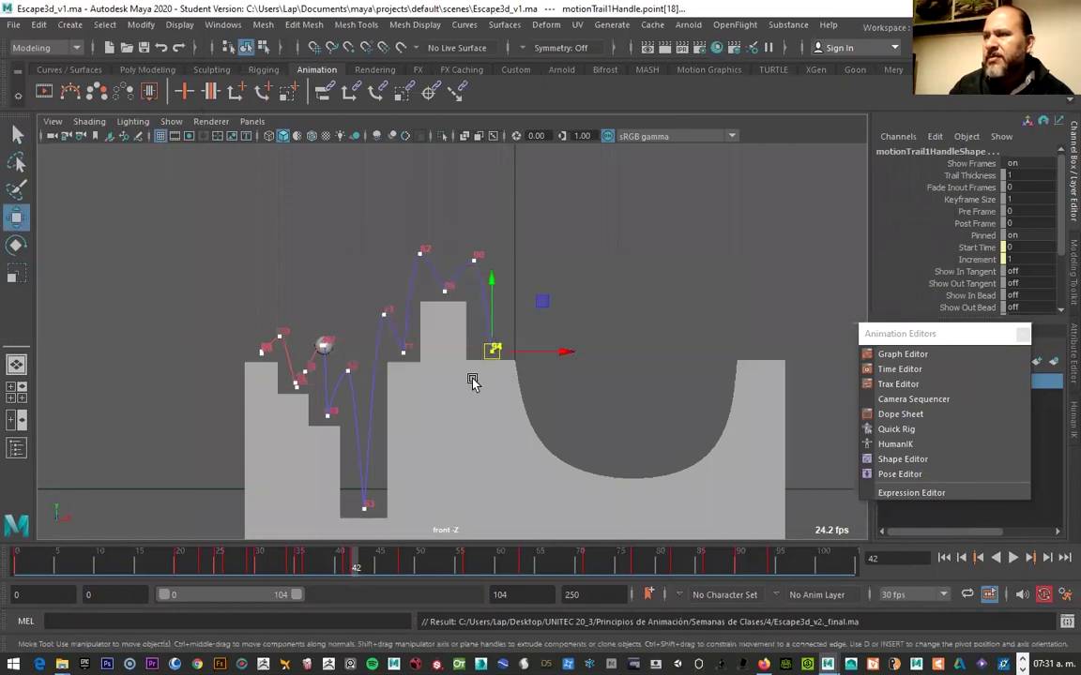
key(alt+v)
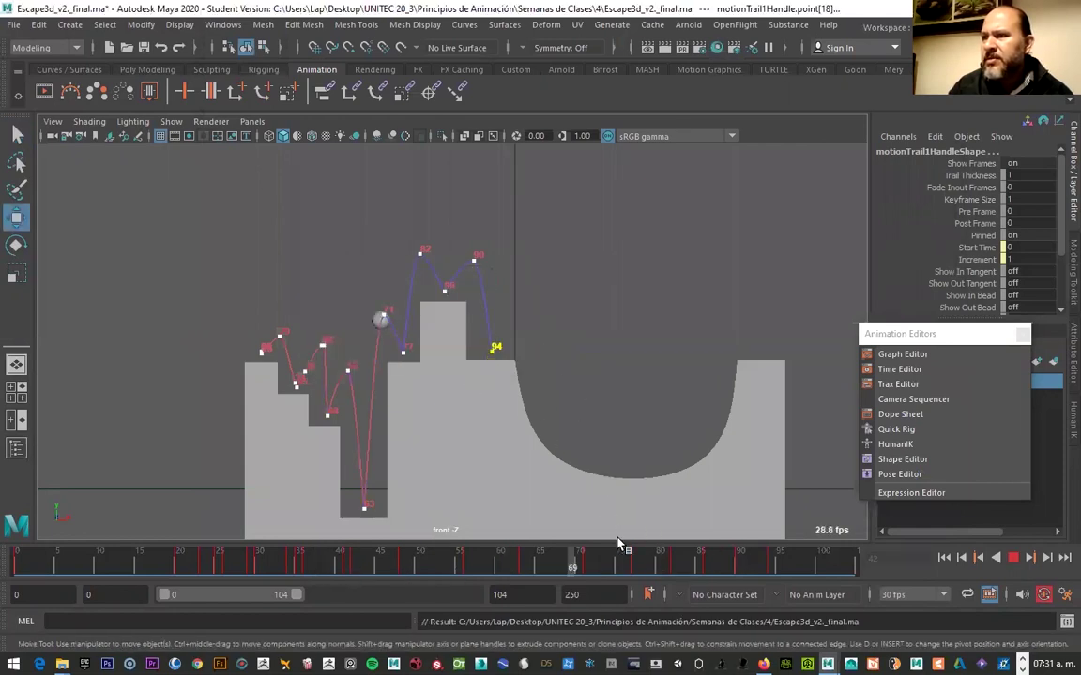
key(alt+v)
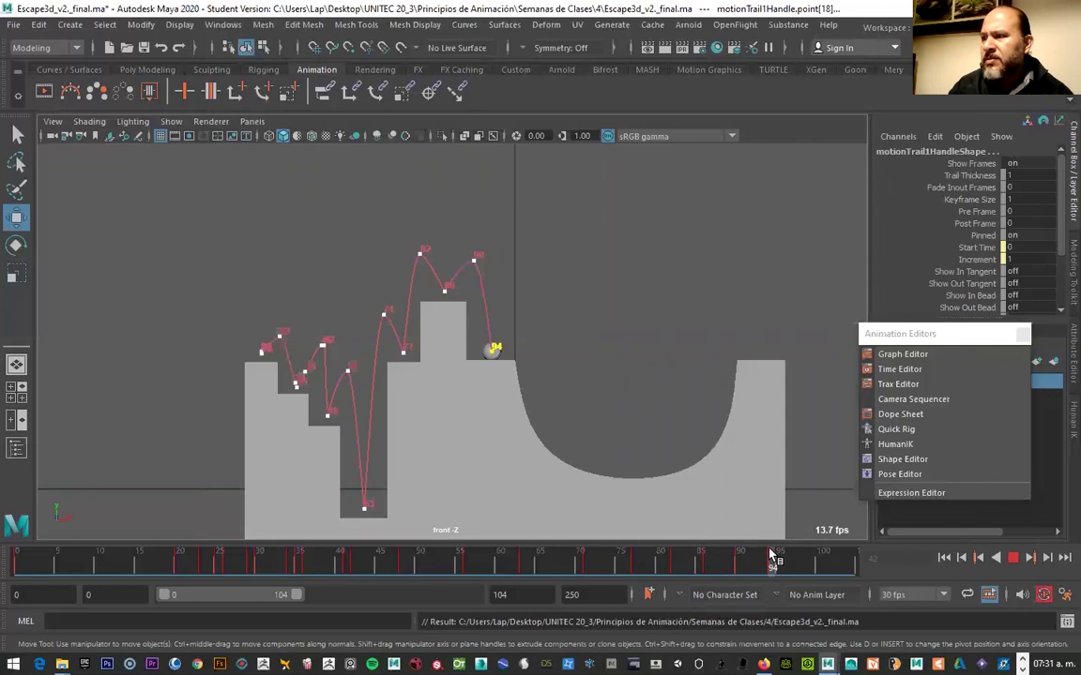
Frame the ball handle and raise the ball slightly to Translate Y 221.088
key(f)
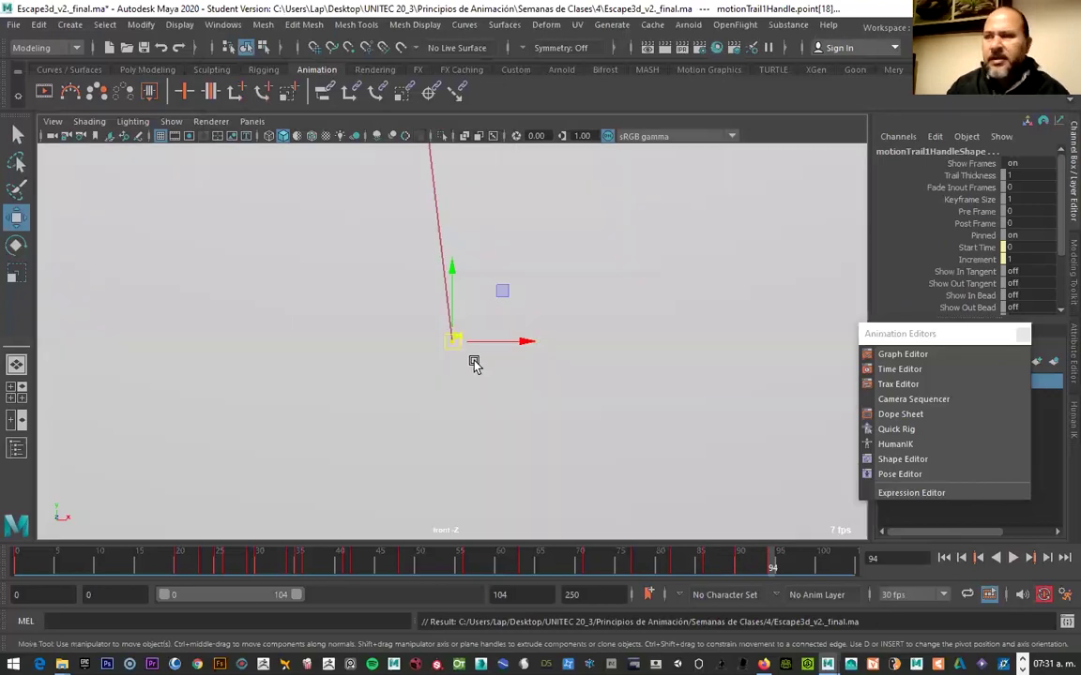
scroll(458, 366, down, 3)
scroll(458, 365, down, 2)
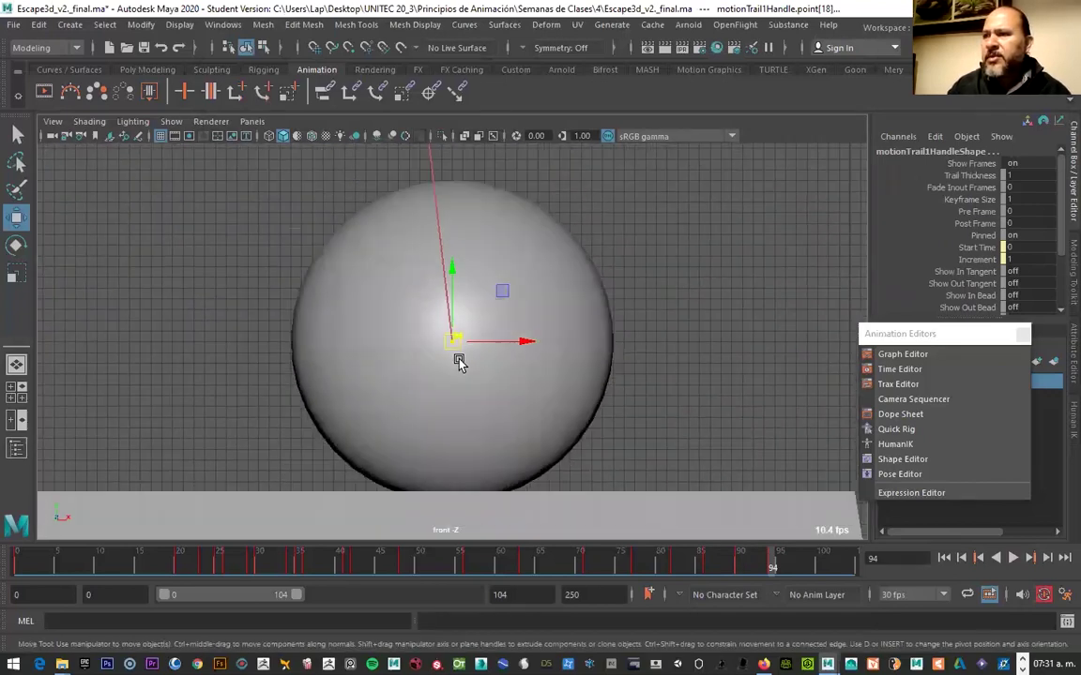
scroll(459, 364, down, 2)
drag(452, 310, 449, 305)
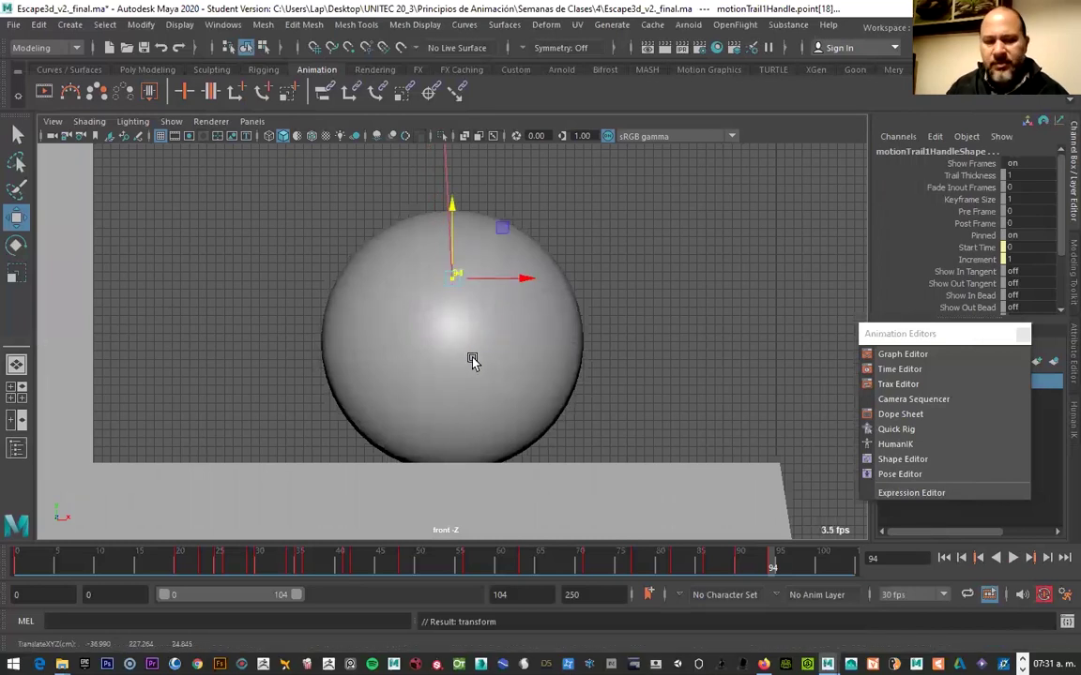
key(ctrl+z)
key(ctrl+z)
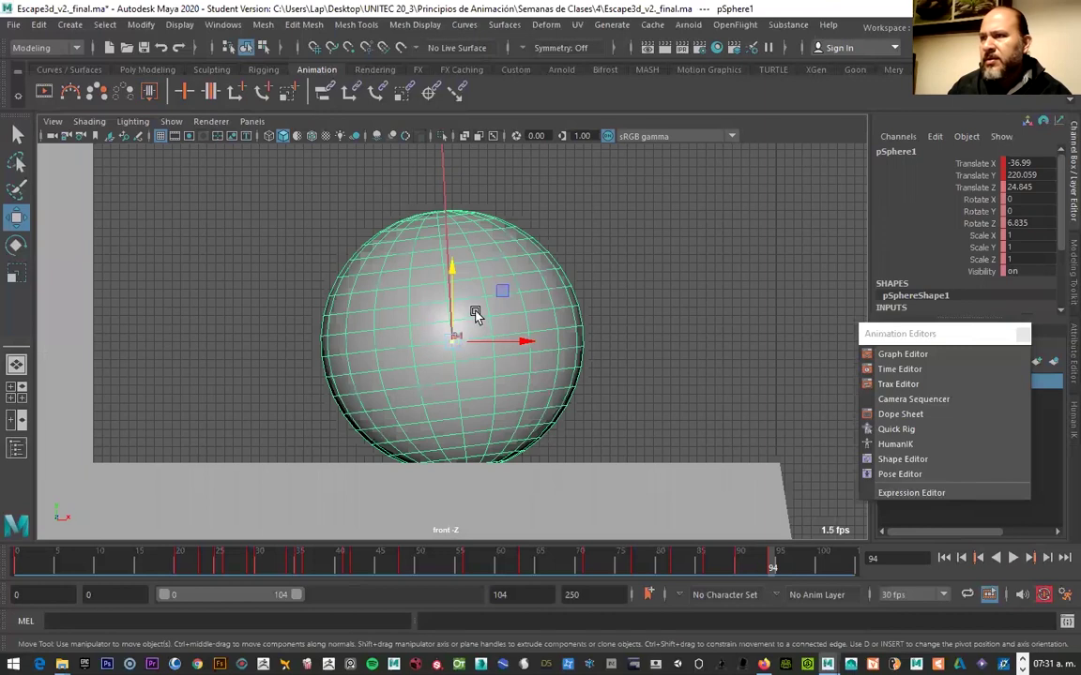
drag(451, 313, 453, 294)
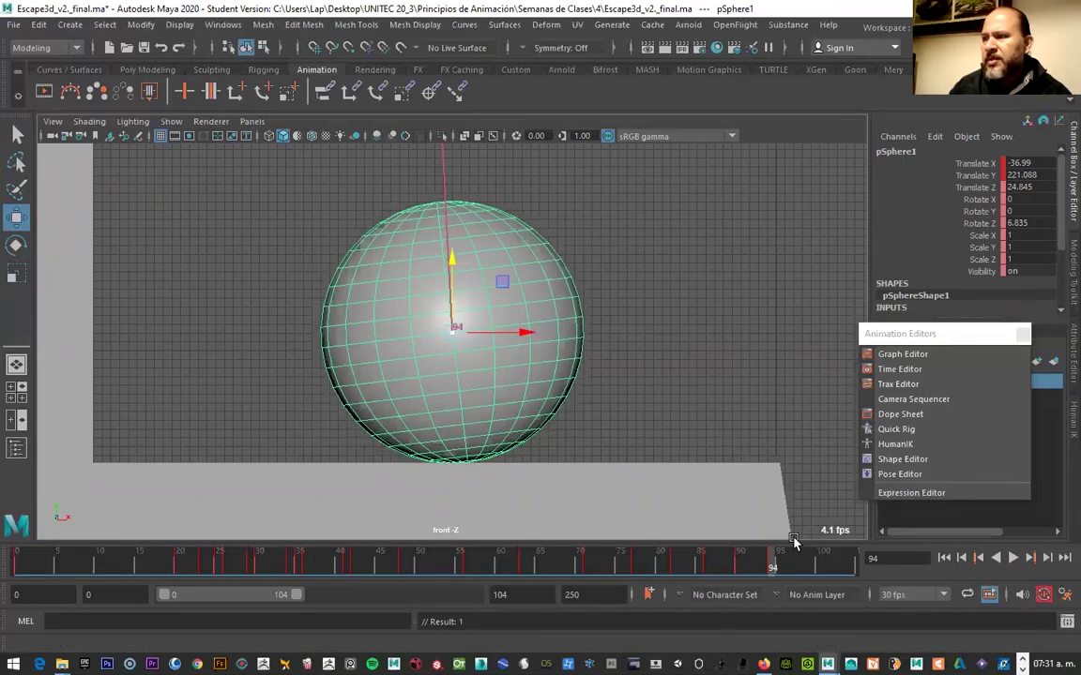
Scrub through the bounce and narrow the playback range to frames 59–118
mouse_move(775, 567)
mouse_down()
mouse_move(622, 562)
mouse_move(771, 563)
mouse_up()
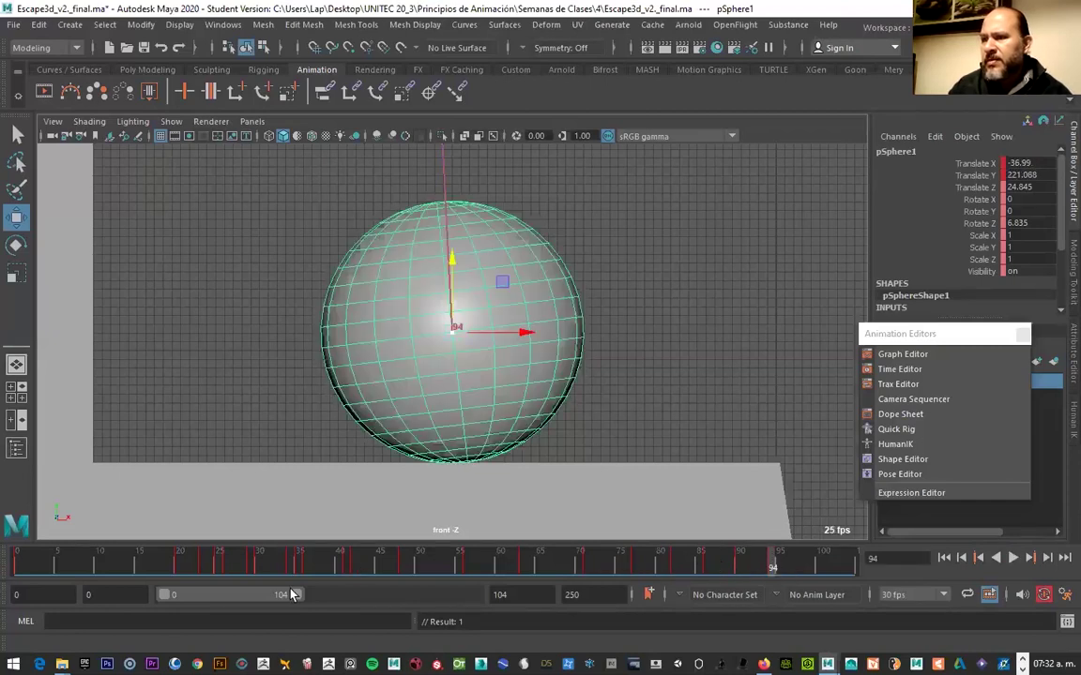
drag(299, 599, 239, 604)
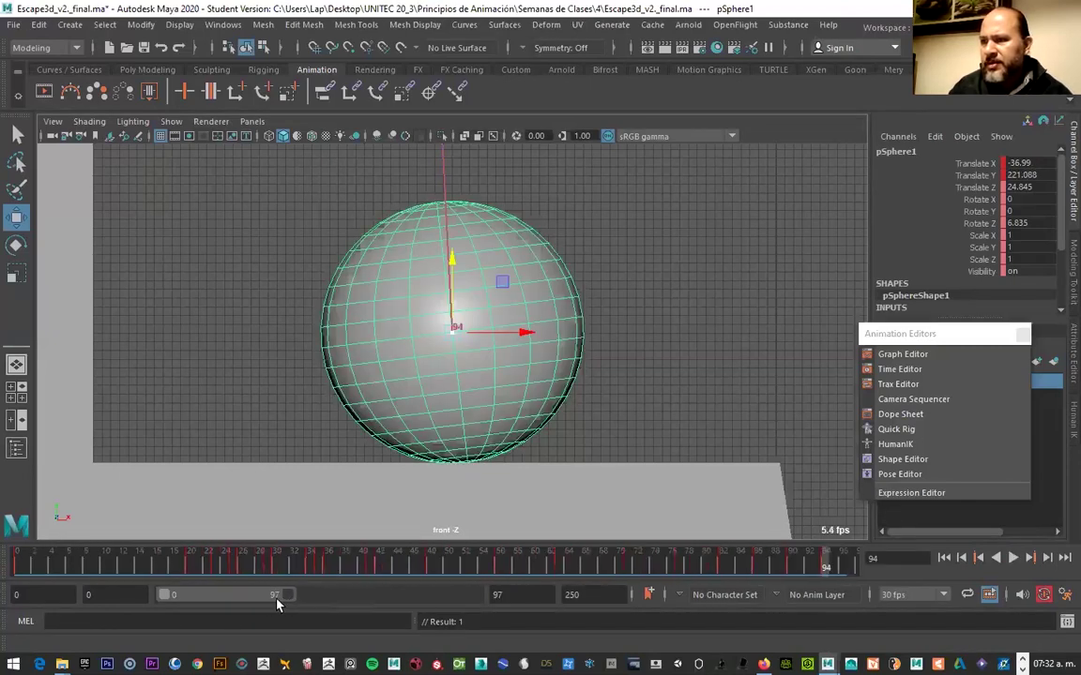
drag(217, 604, 272, 601)
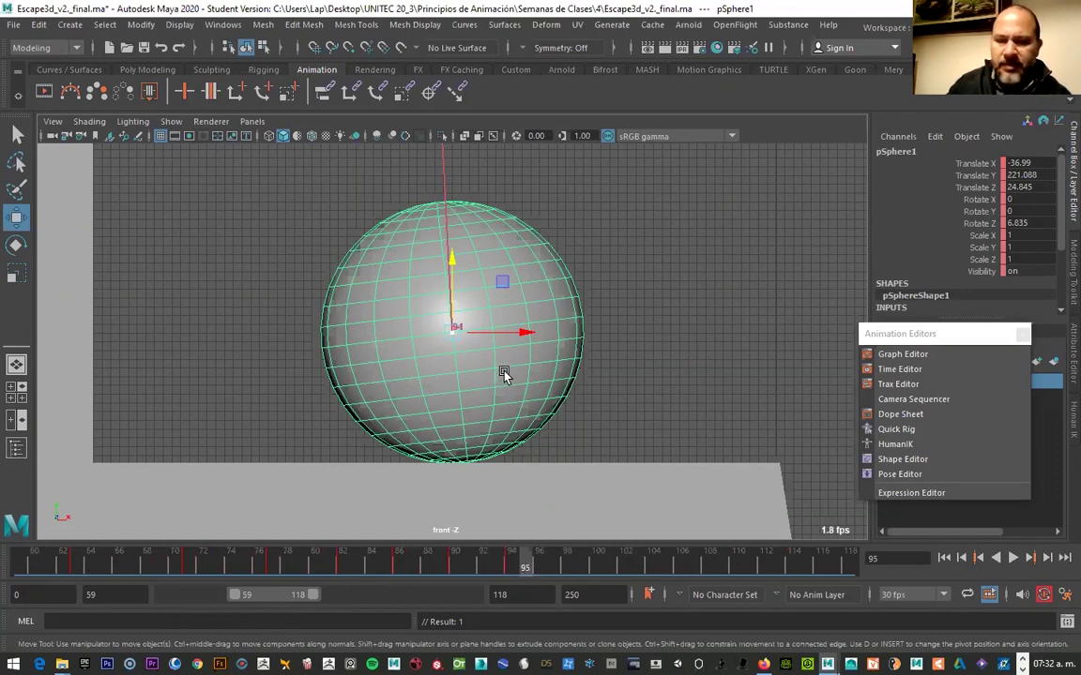
At frame 94, stretch the ball to Scale Y 1.232, raise it, and key the pose
key(r)
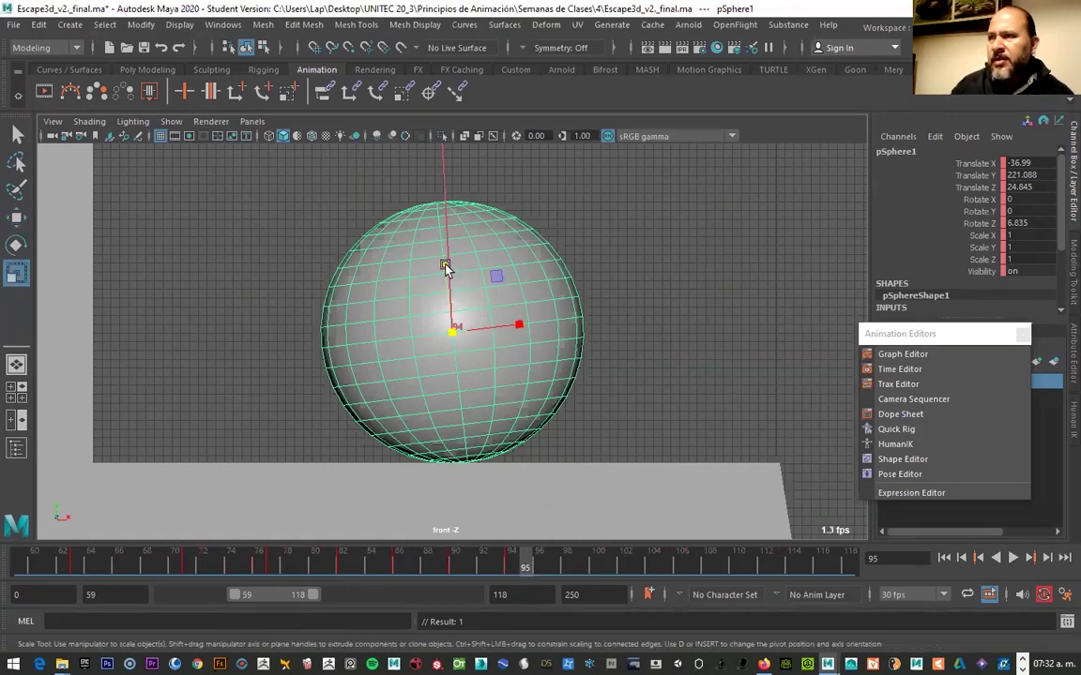
mouse_move(444, 269)
mouse_down()
mouse_move(446, 307)
mouse_move(448, 264)
mouse_up()
key(w)
key(s)
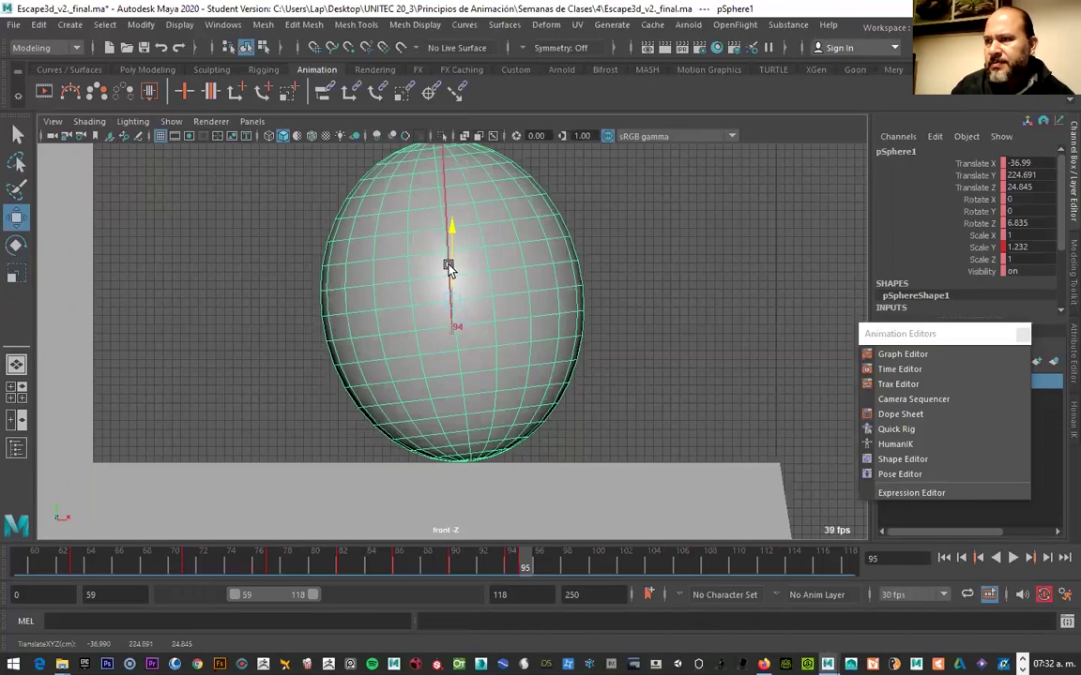
click(511, 563)
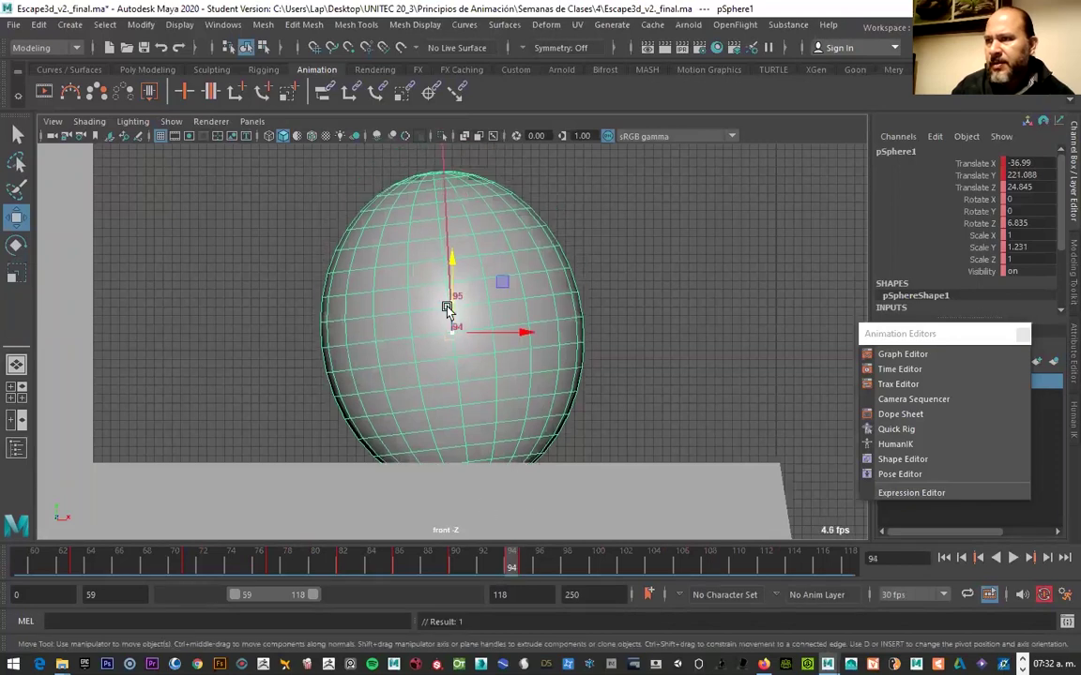
drag(448, 299, 448, 267)
key(s)
At frame 95, squash the ball to Scale X 1.74, Scale Y 0.887, key it, and lower it
click(525, 561)
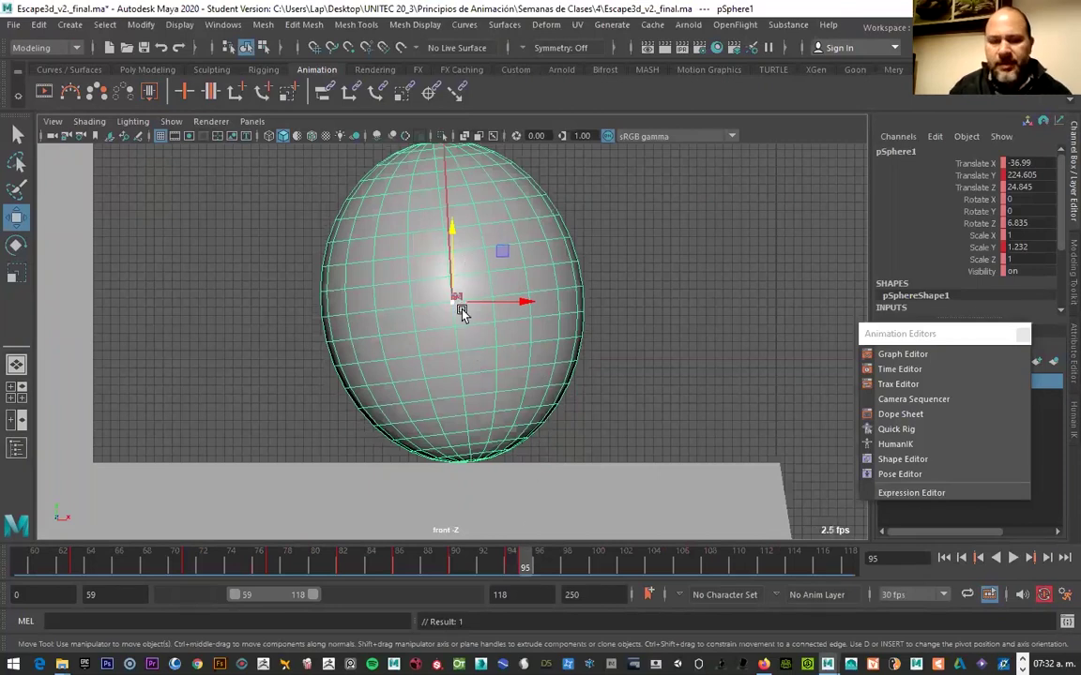
key(r)
mouse_move(448, 230)
mouse_down()
mouse_move(448, 287)
mouse_move(448, 270)
mouse_up()
key(s)
mouse_move(506, 301)
mouse_down()
mouse_move(637, 272)
mouse_move(521, 281)
mouse_up()
key(s)
key(w)
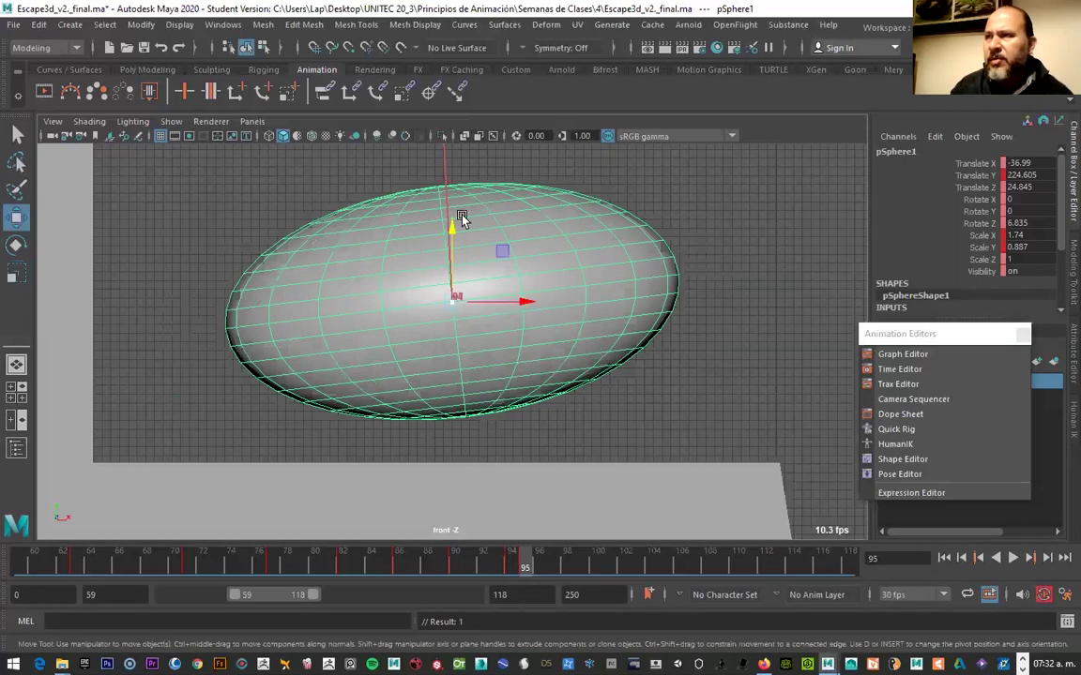
drag(461, 217, 453, 281)
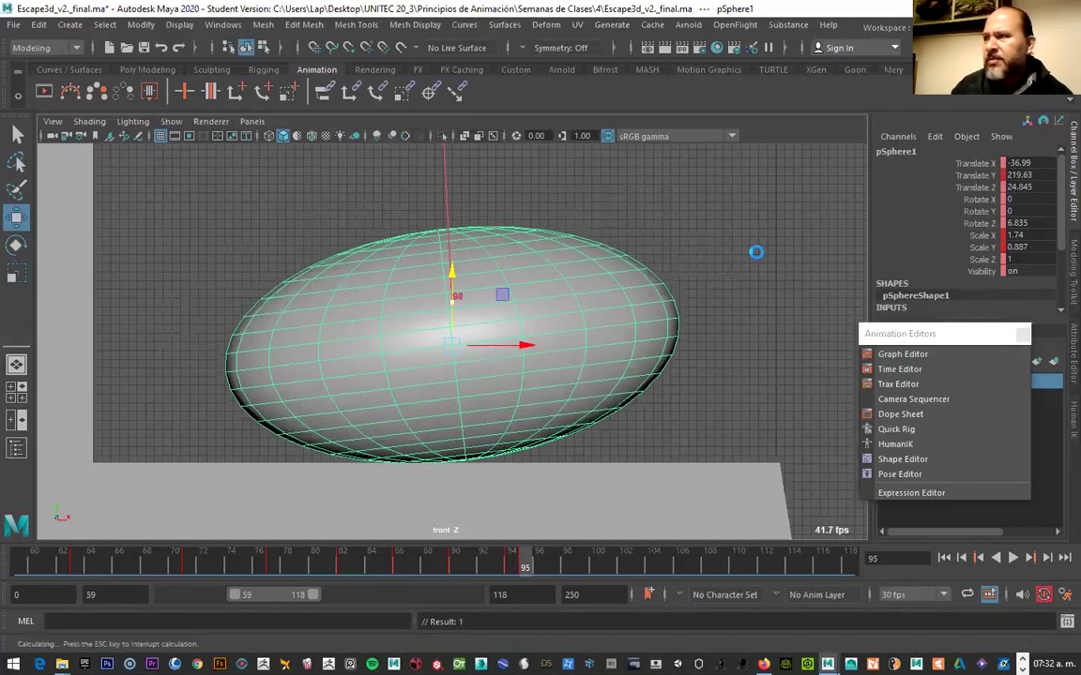
double_click(1025, 238)
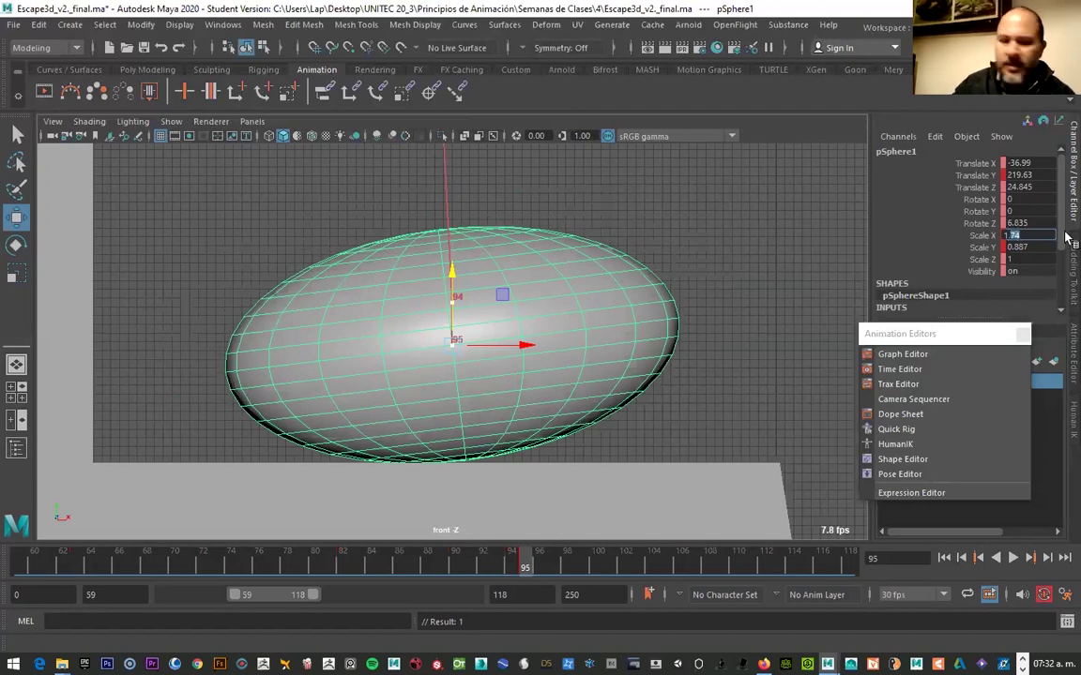
Enter Scale X 1.5 and Scale Y 0.5 for the frame-95 squash in the Channel Box
text(1.7)
click(1027, 246)
double_click(1015, 246)
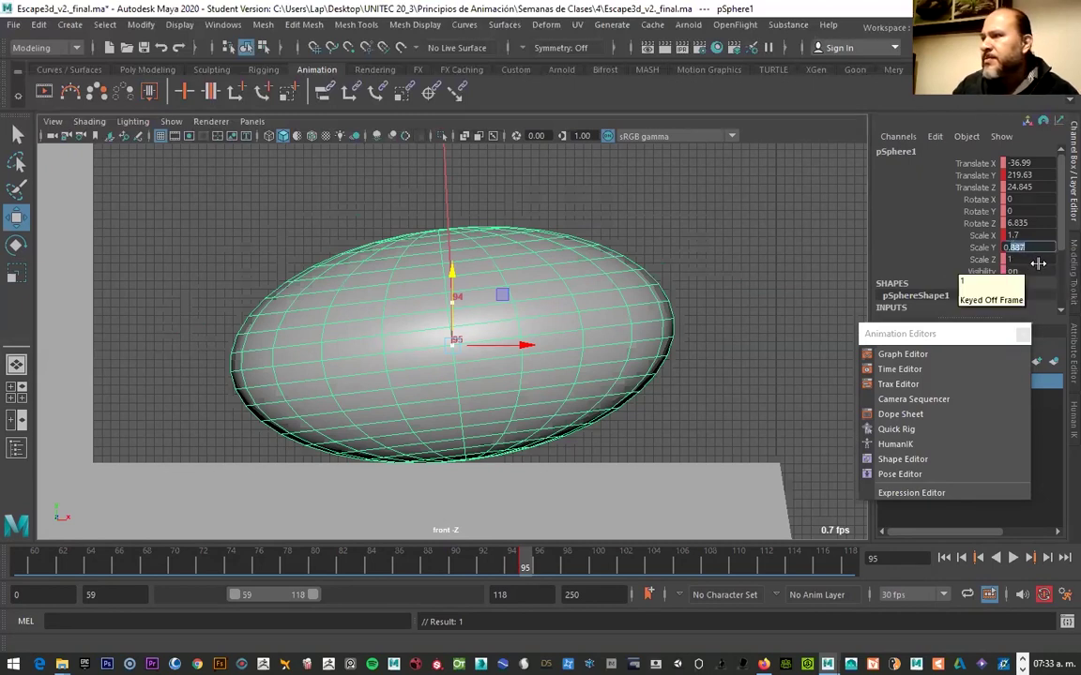
double_click(1015, 236)
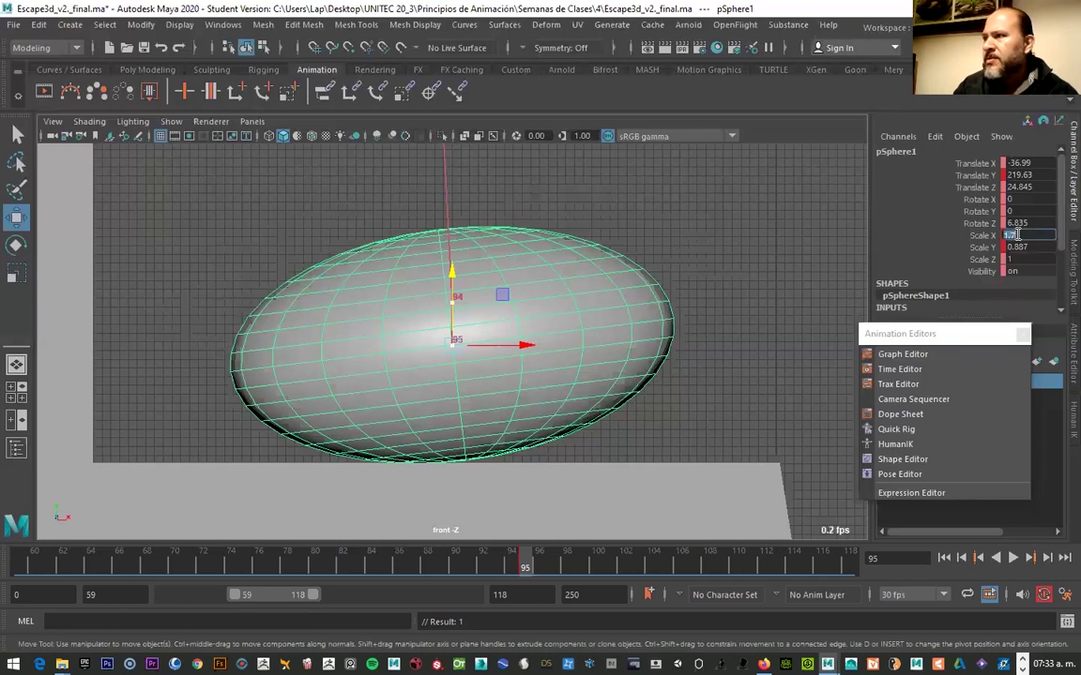
text(.5)
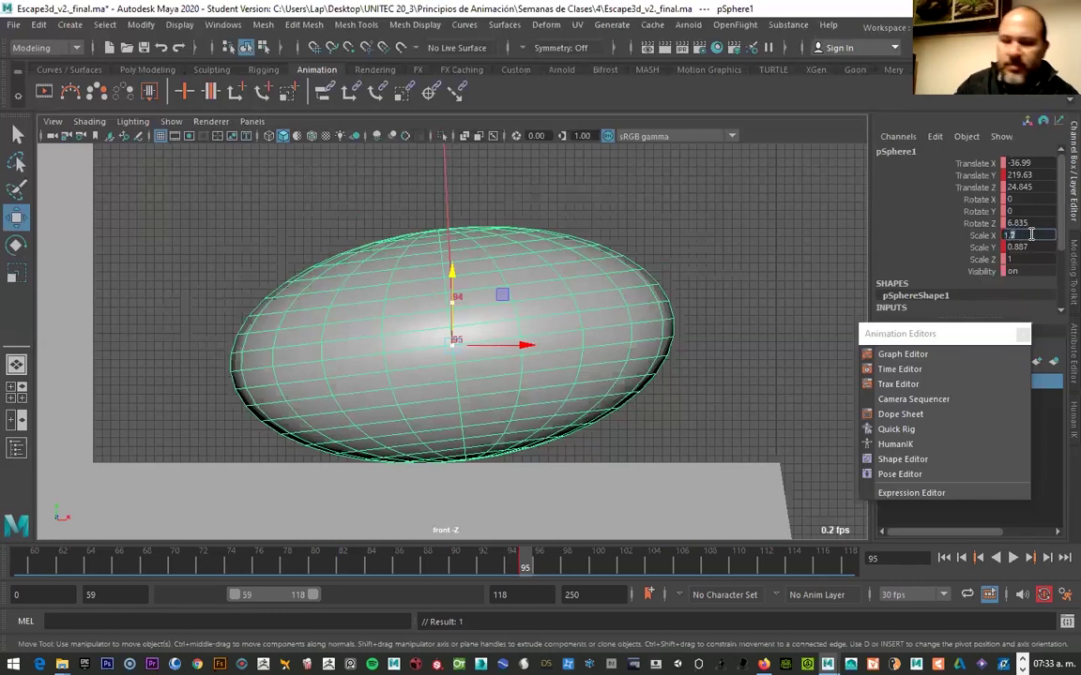
key(Return)
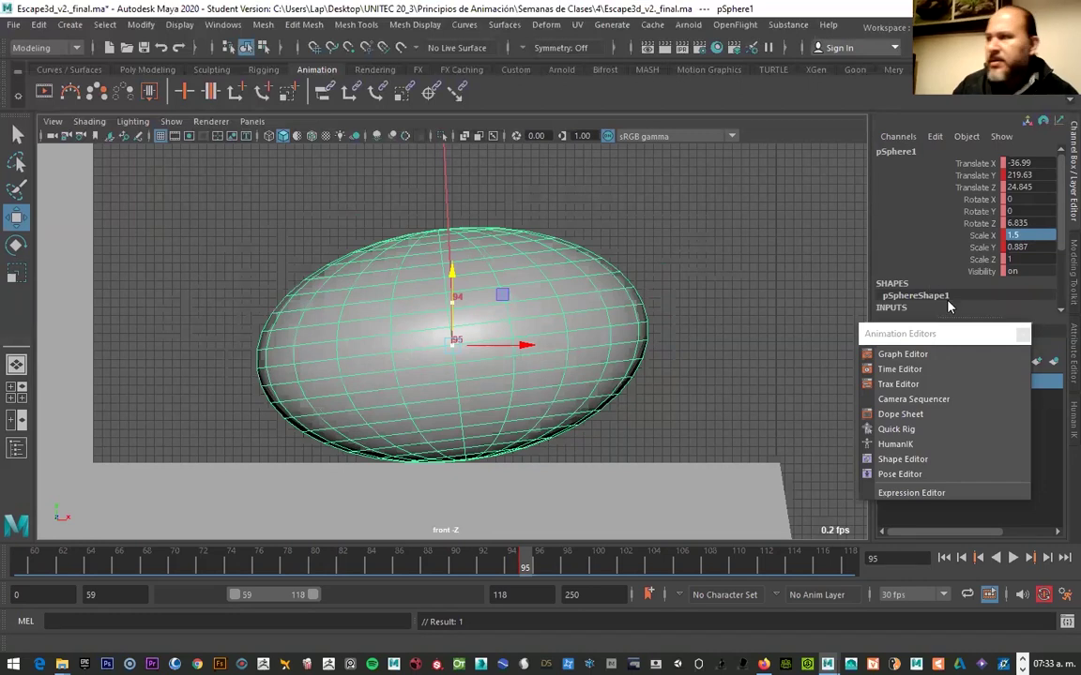
double_click(1021, 248)
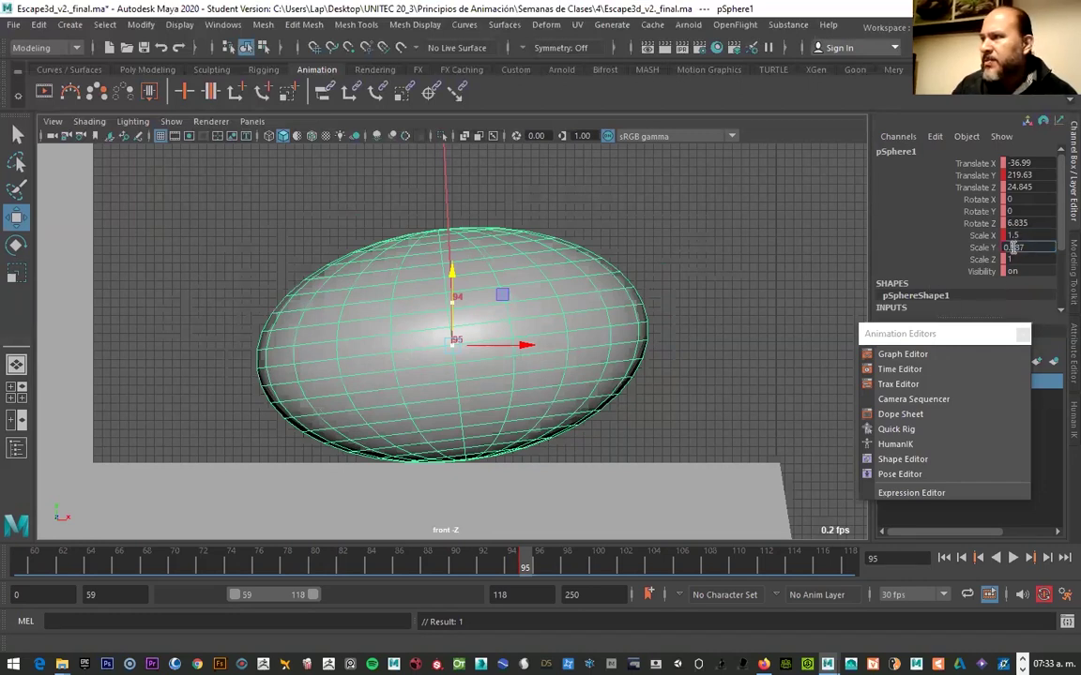
text(0.5)
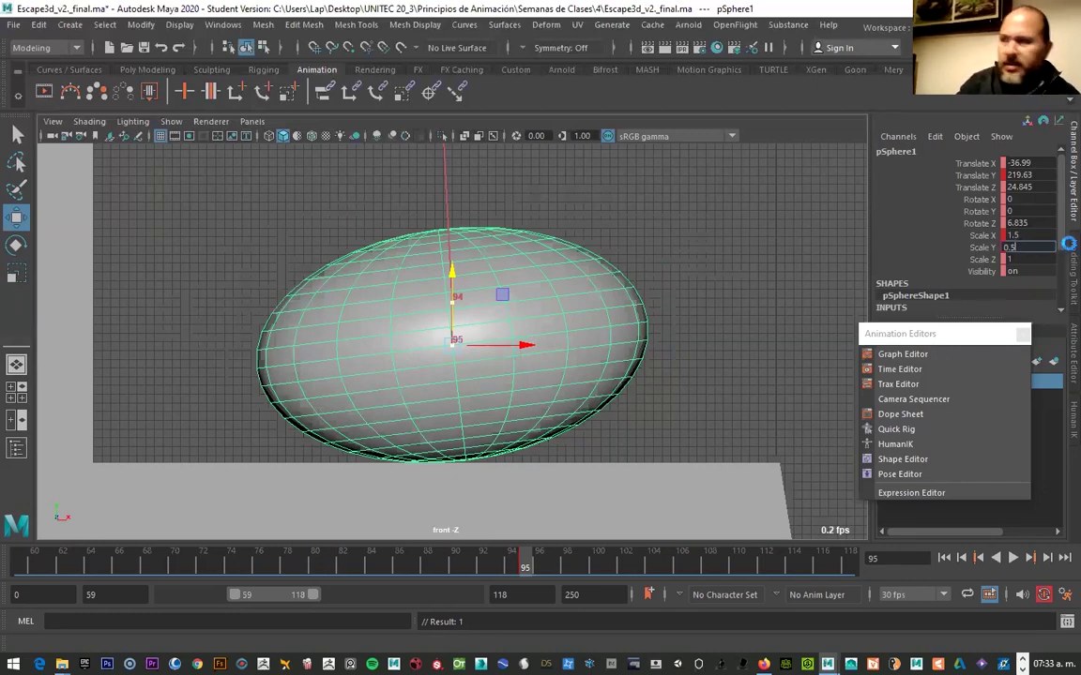
key(Return)
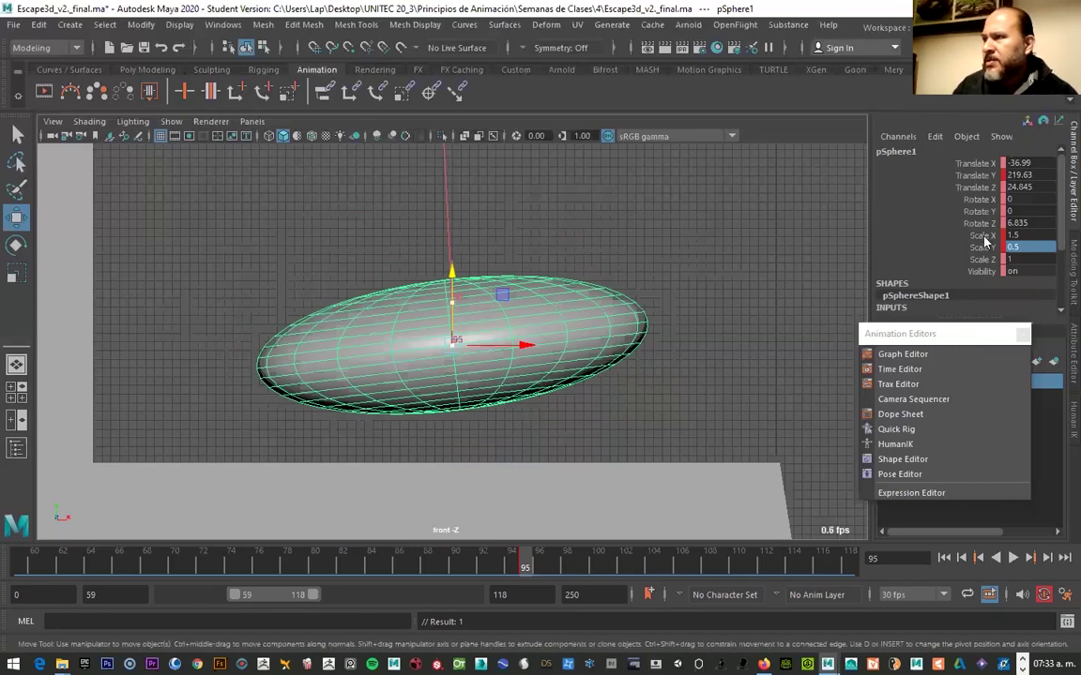
Select the Scale X, Scale Y and Scale Z channels in the Channel Box
click(982, 236)
click(983, 248)
click(984, 260)
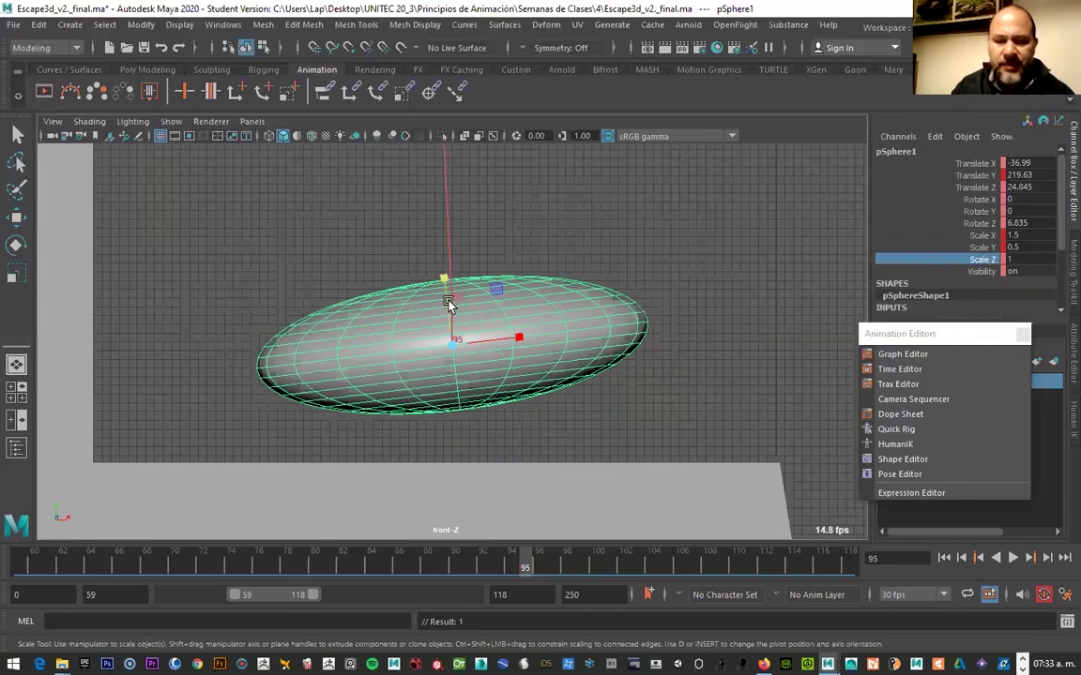
Lower the squashed ball at frame 95 to Translate Y 214.055
key(w)
drag(451, 297, 458, 339)
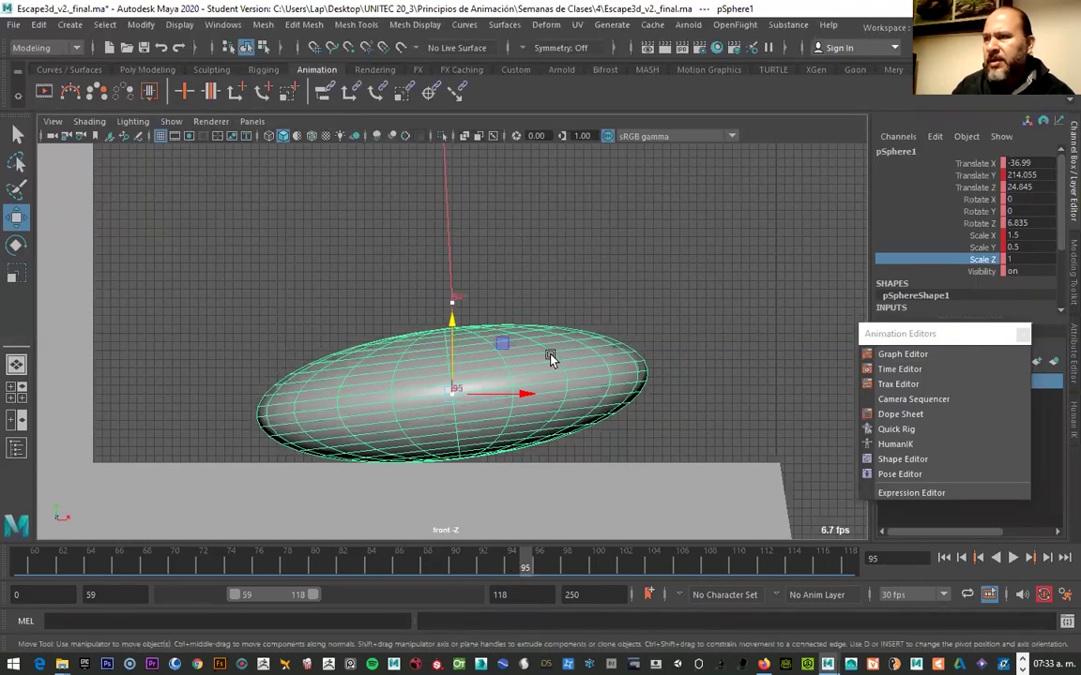
click(612, 282)
click(579, 387)
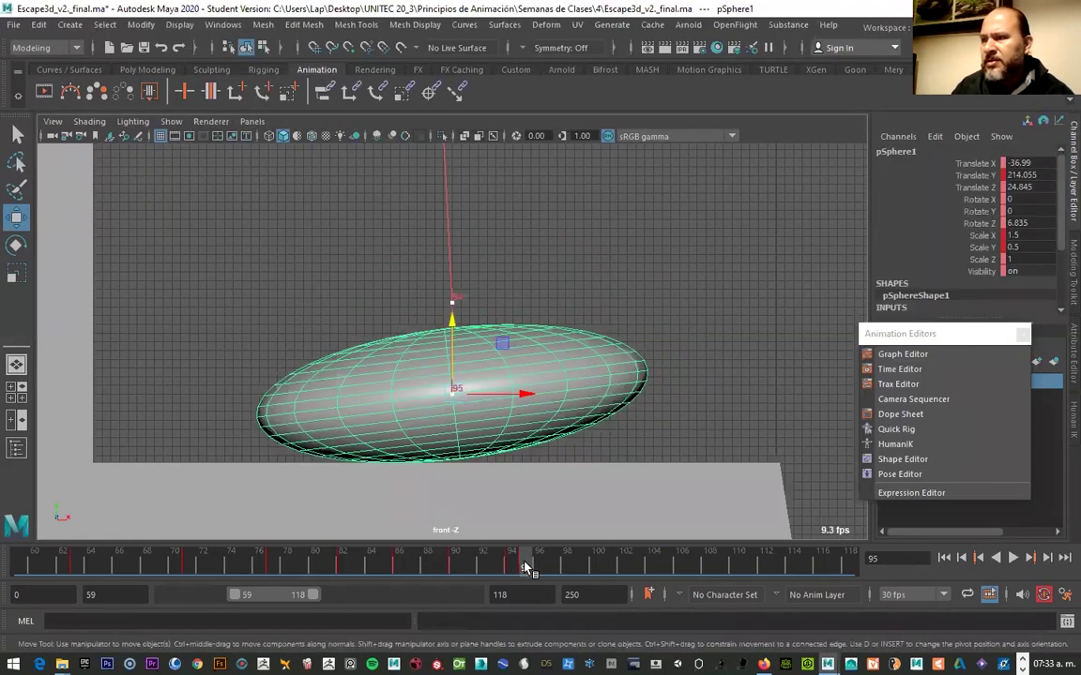
Return to frame 94, try stretching the ball taller, then undo the stretch
drag(525, 568, 515, 567)
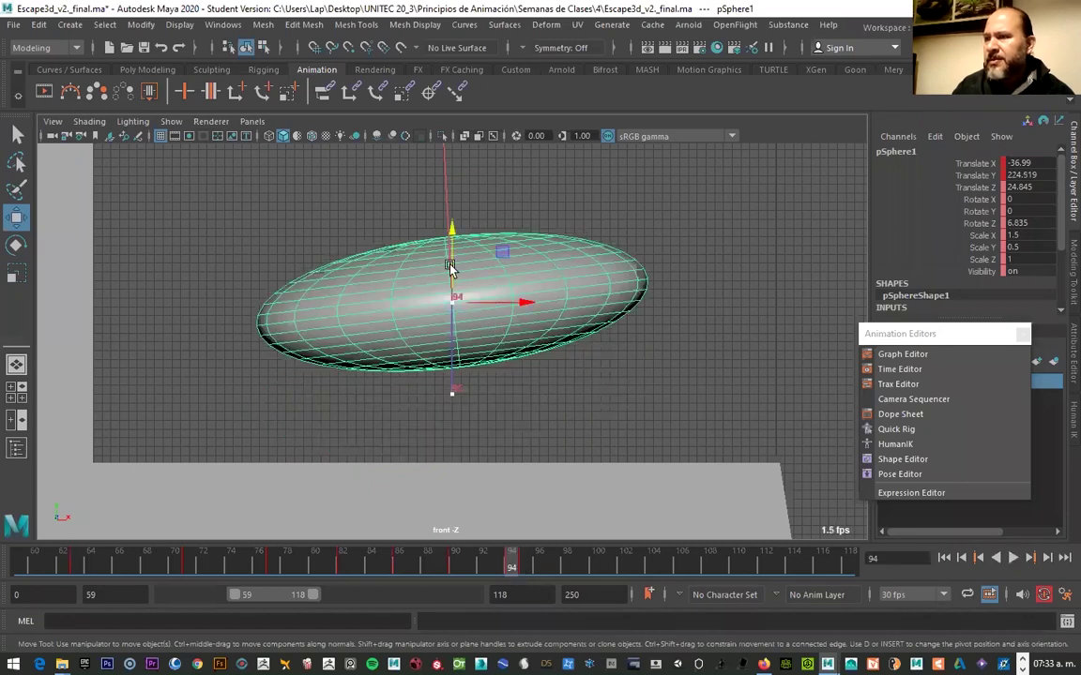
key(r)
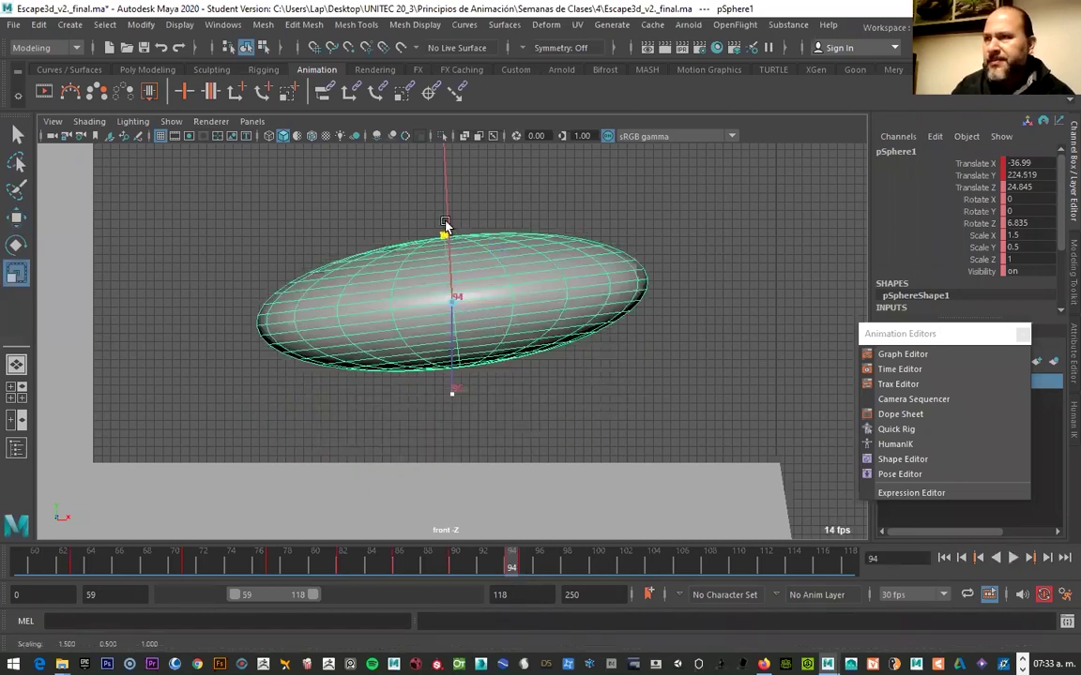
drag(446, 232, 449, 222)
key(ctrl+z)
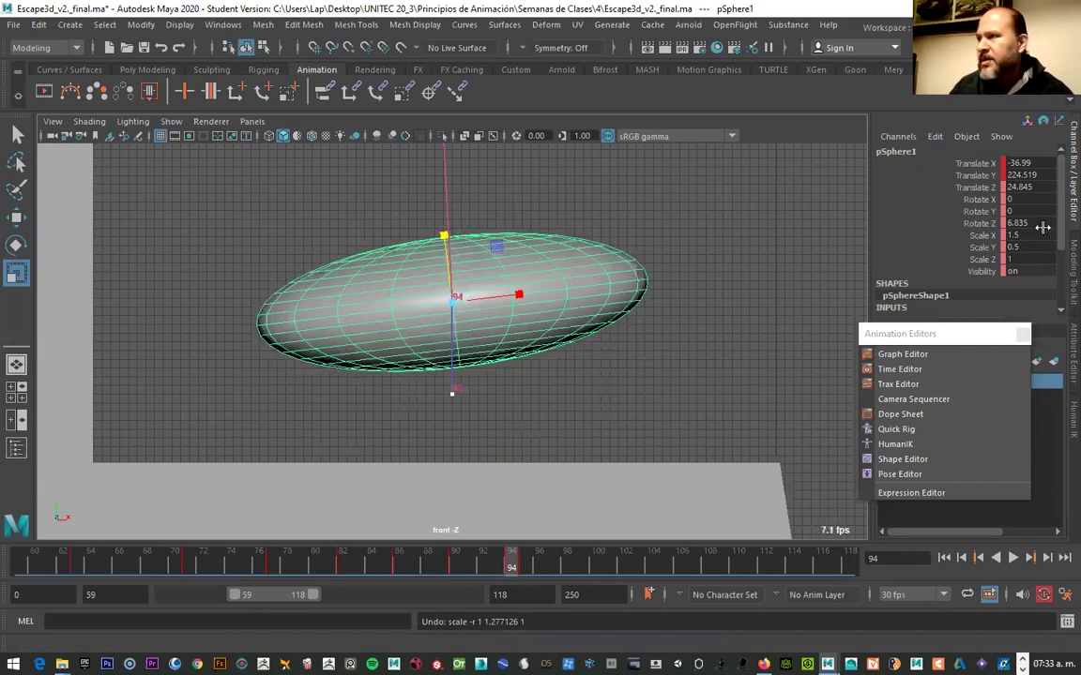
click(627, 332)
click(584, 298)
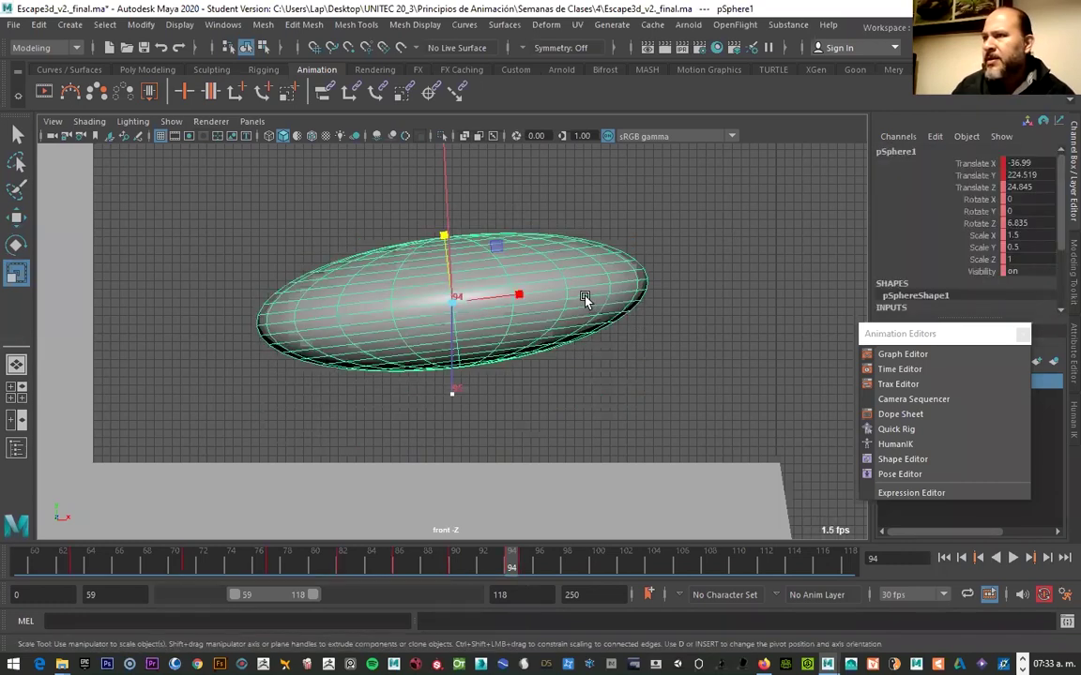
At frame 94, set Scale X 0.5 and Scale Y 1.5, raise the ball, and key the pose
double_click(1028, 235)
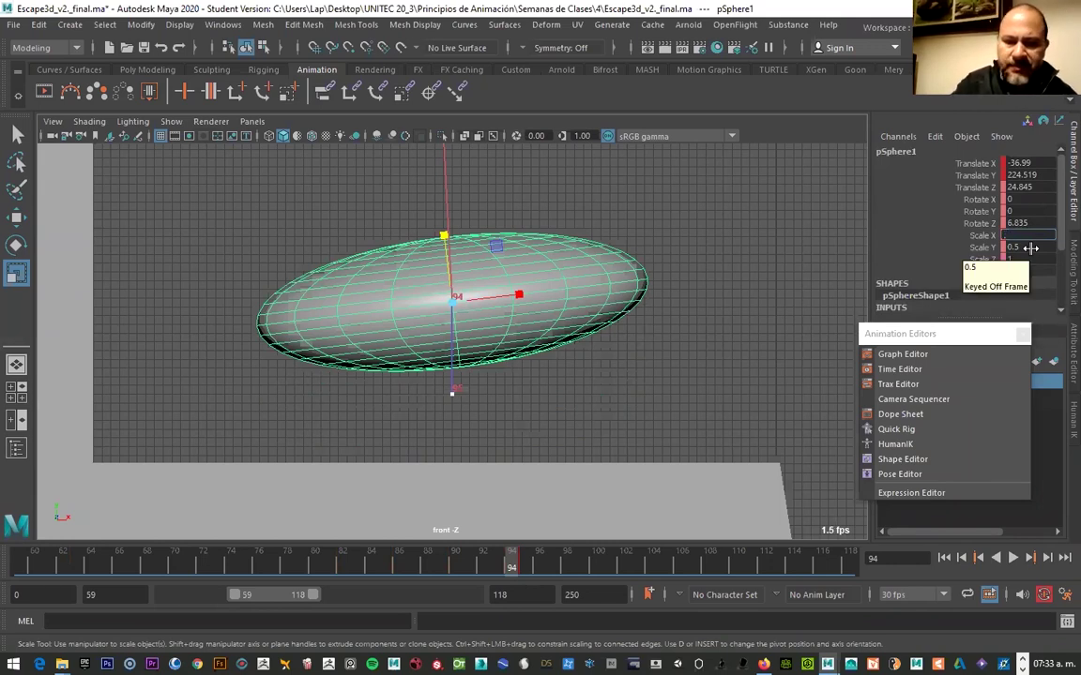
text(0.5)
key(Return)
double_click(1032, 248)
text(1)
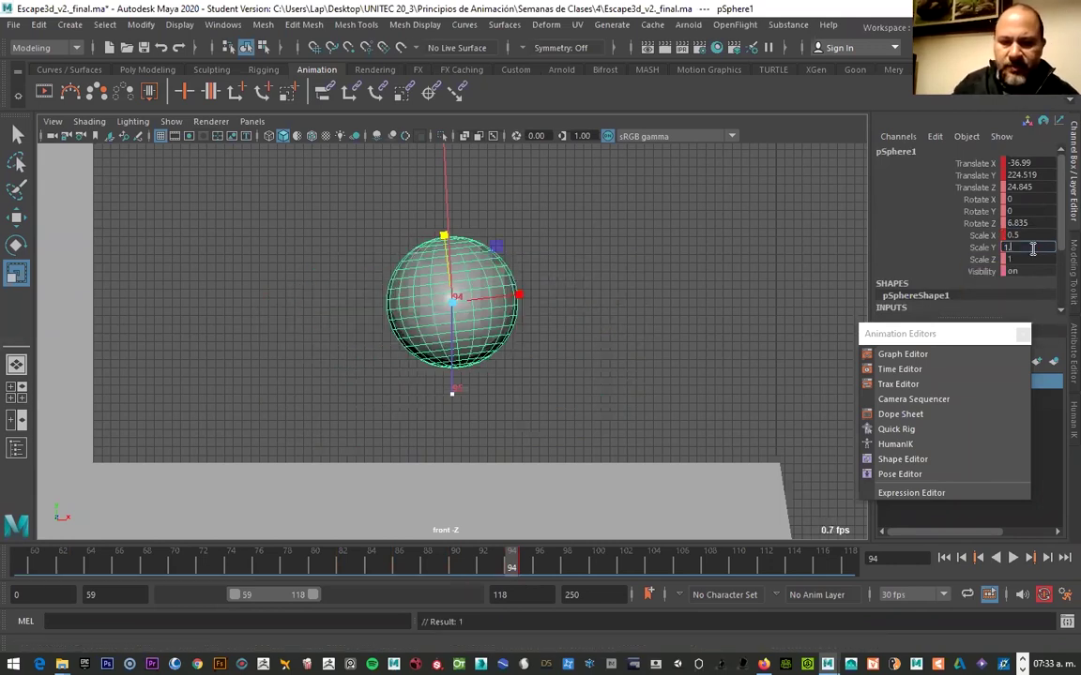
key(Return)
scroll(456, 322, down, 2)
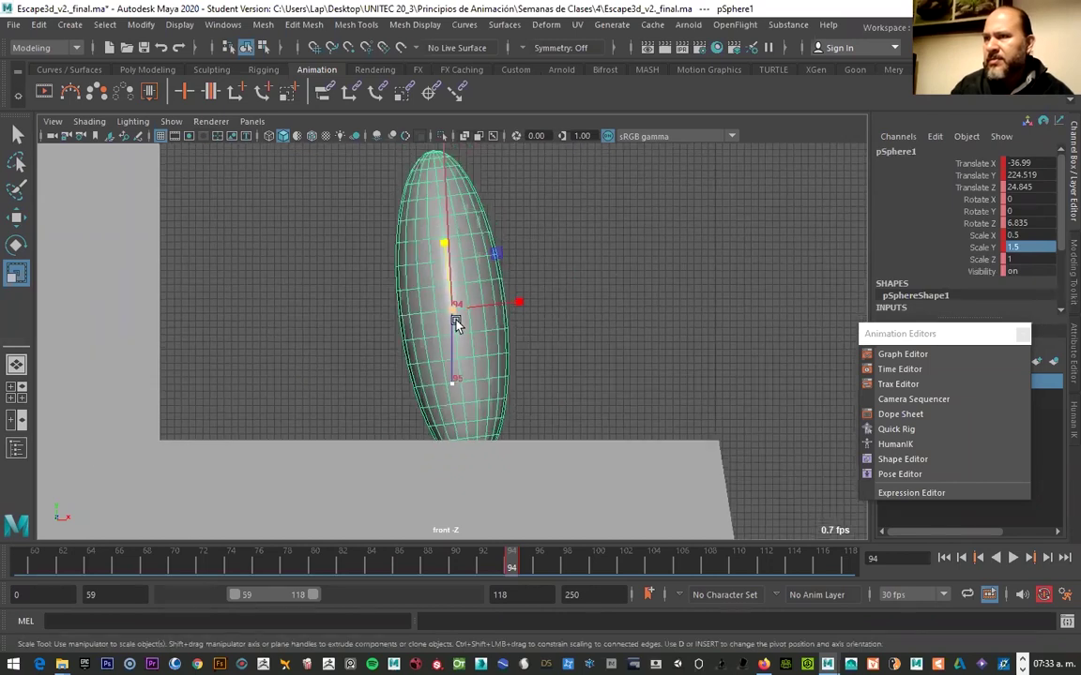
key(w)
drag(450, 286, 450, 263)
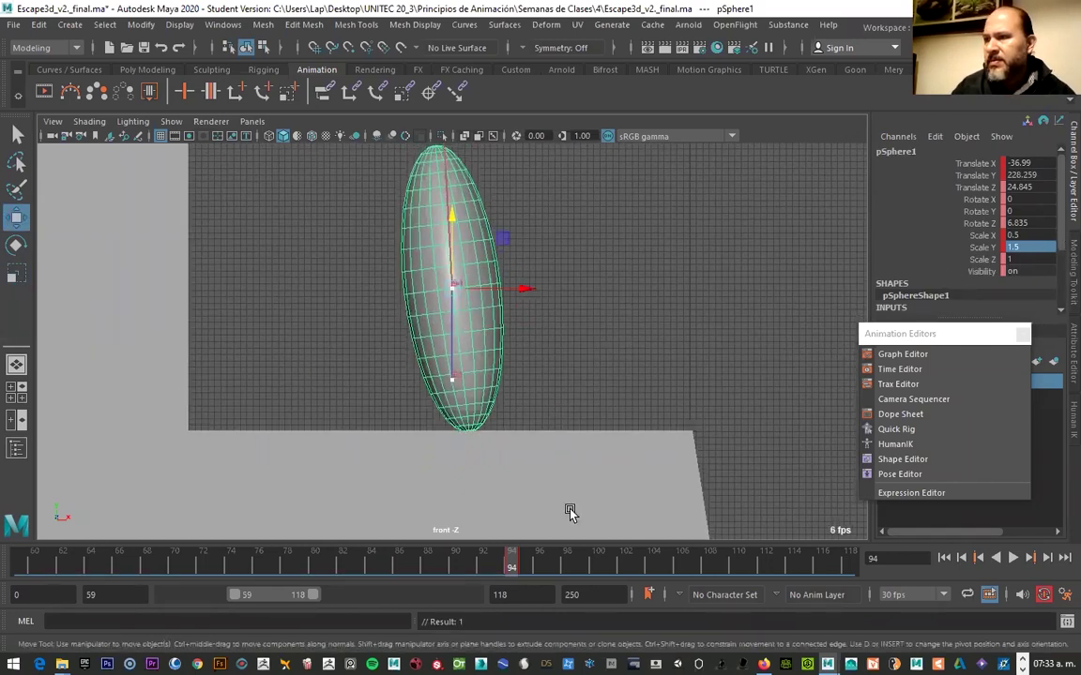
key(s)
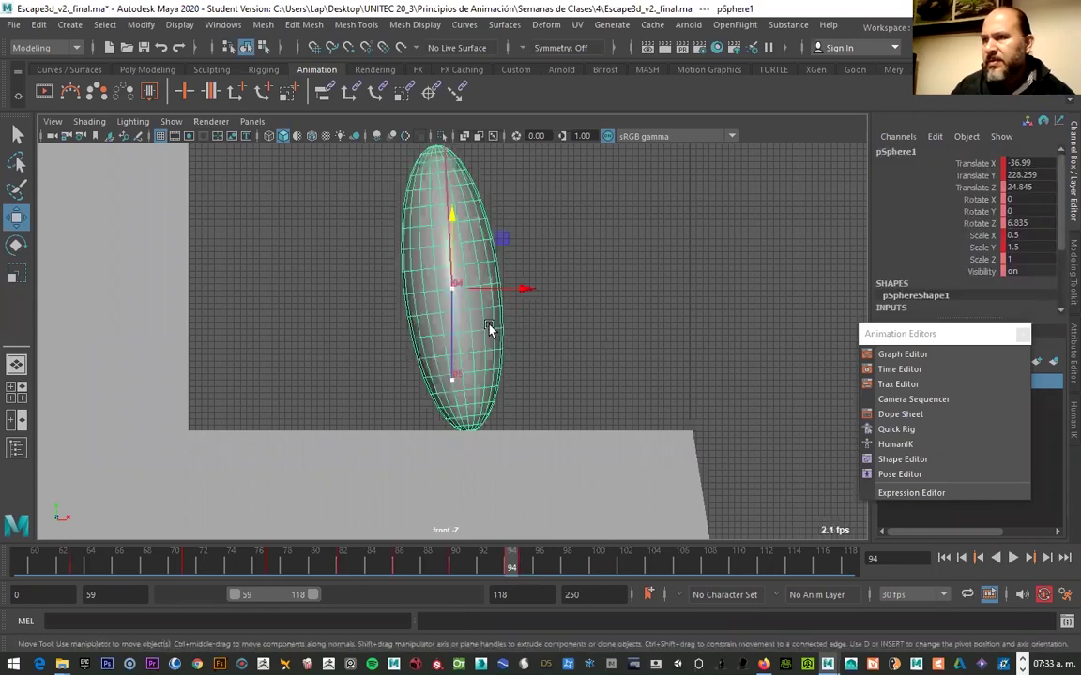
Compare the poses at frames 94–95, then enter frame-96 scale values and raise the ball
click(521, 561)
click(509, 561)
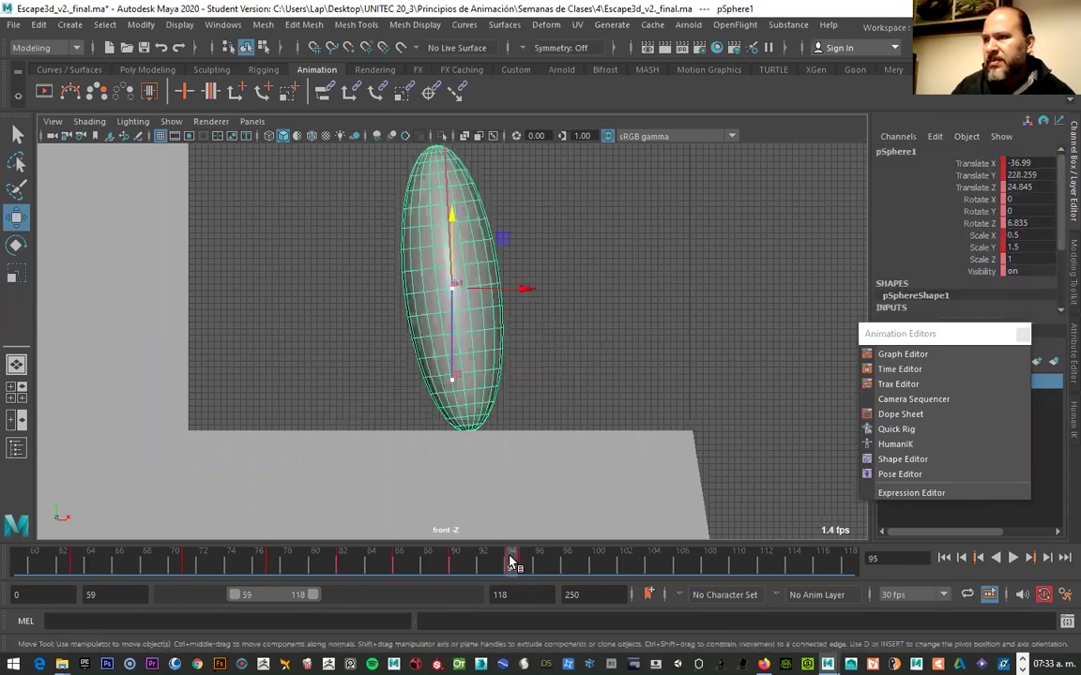
click(527, 566)
click(540, 565)
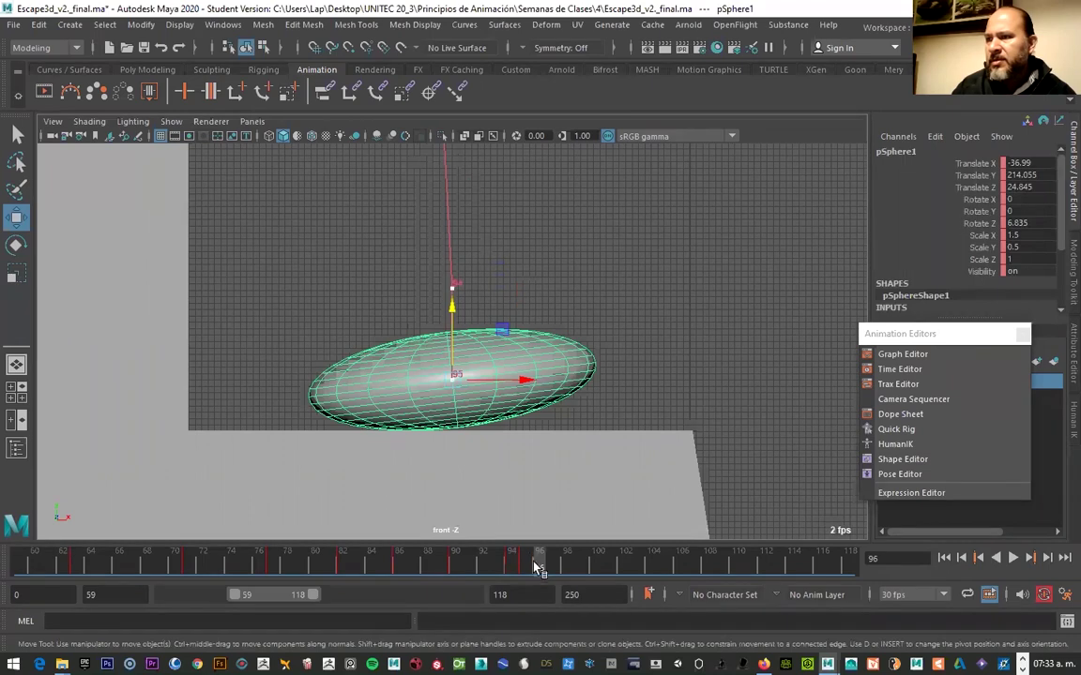
click(1015, 235)
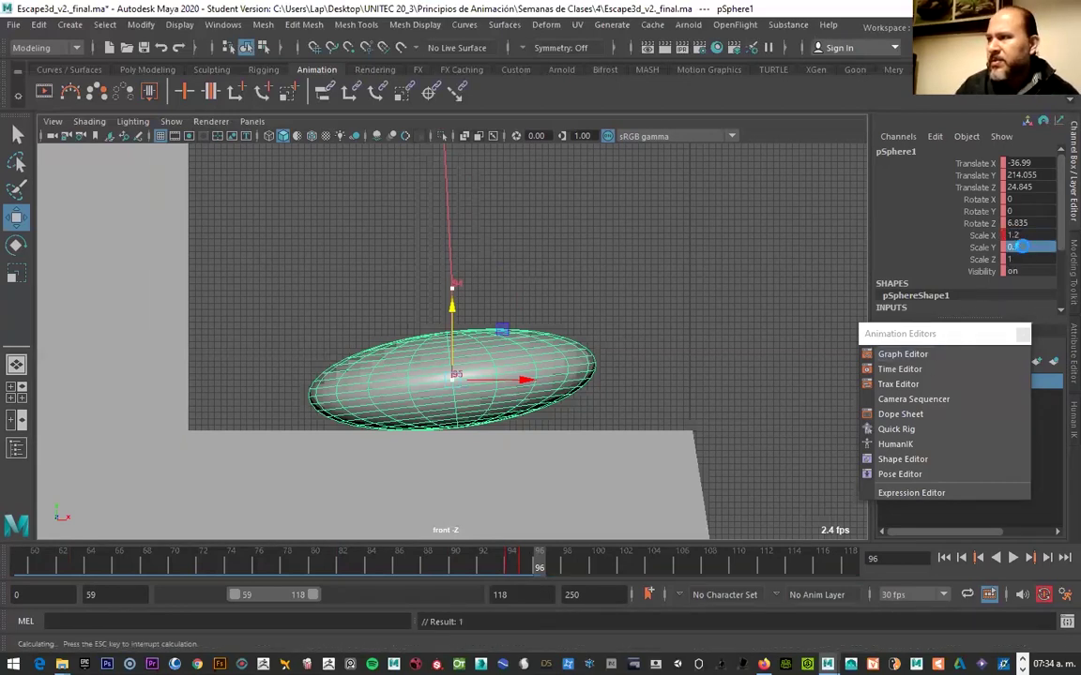
click(1028, 248)
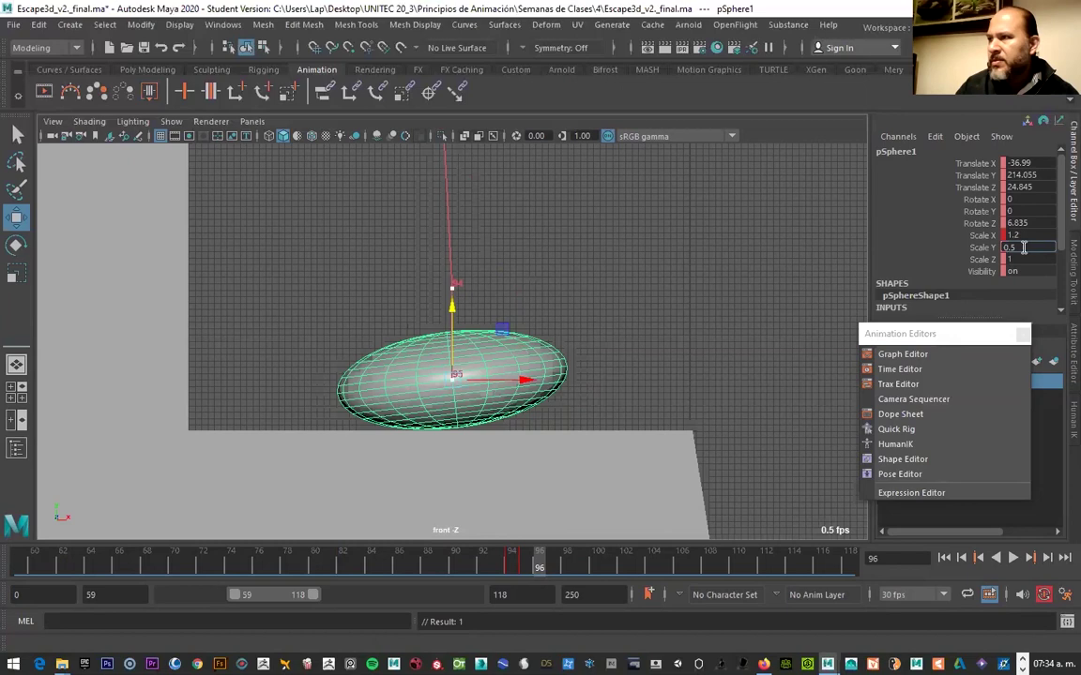
text(0.8)
key(Return)
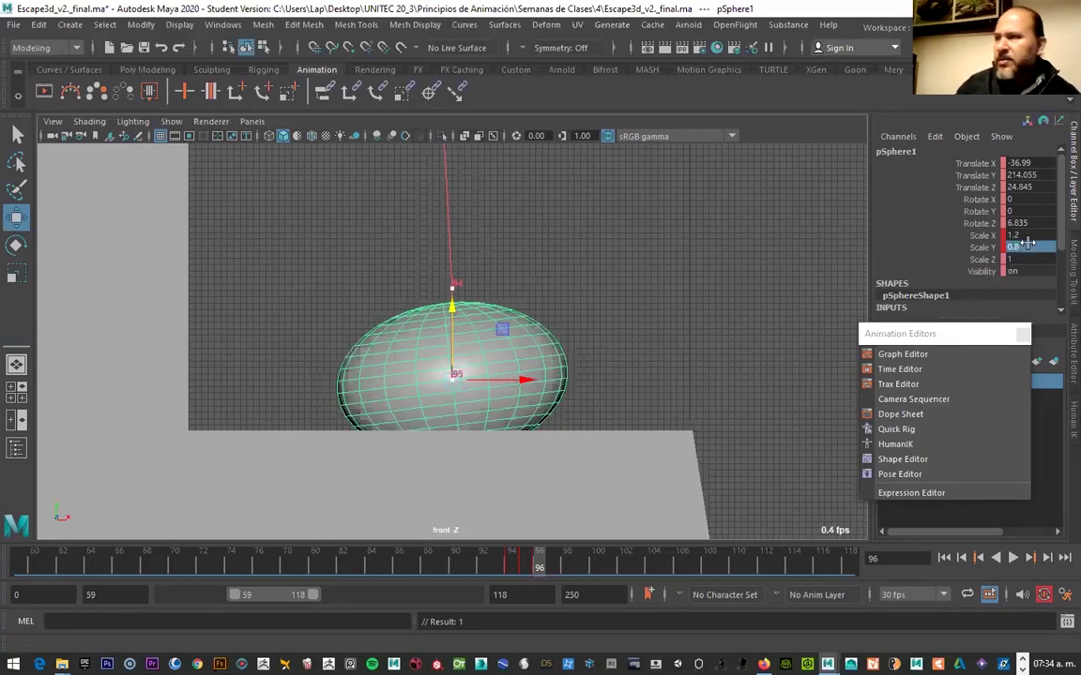
drag(451, 308, 451, 279)
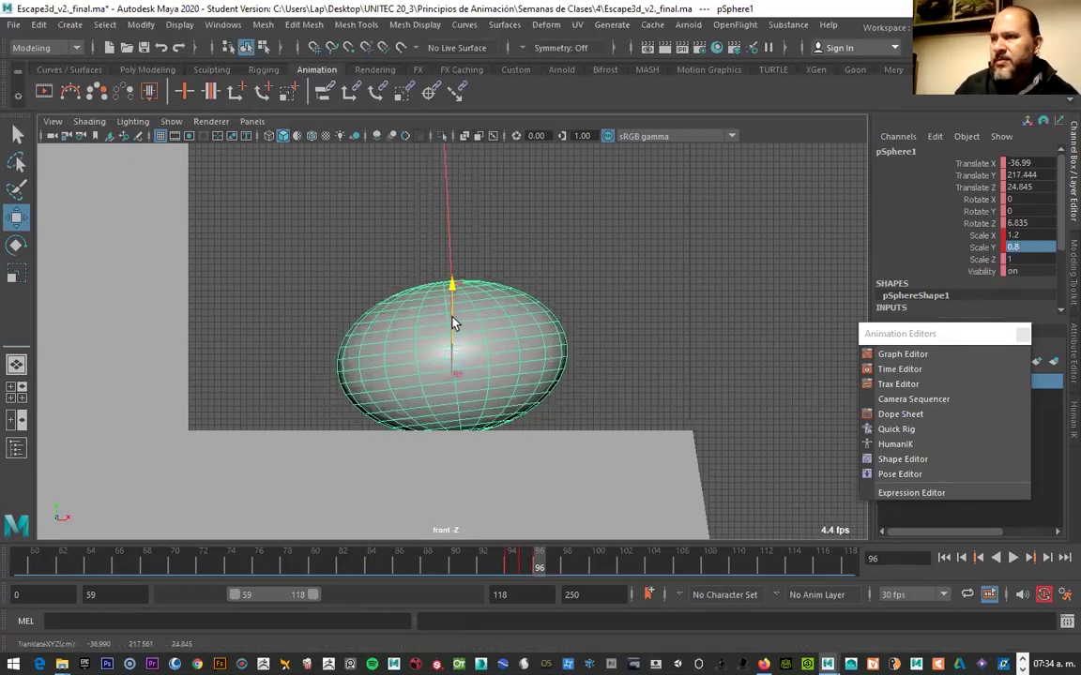
Fix frame 96 to Scale X 0.8, Scale Y 1.2, raise the ball, and play the bounce
click(1018, 237)
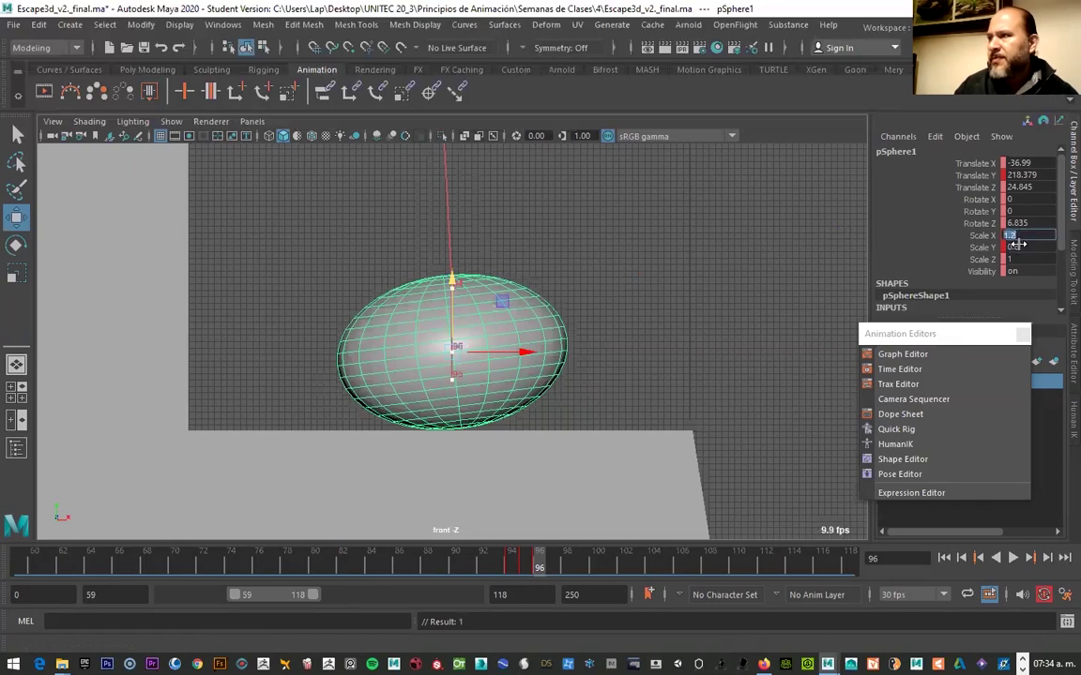
text(.8)
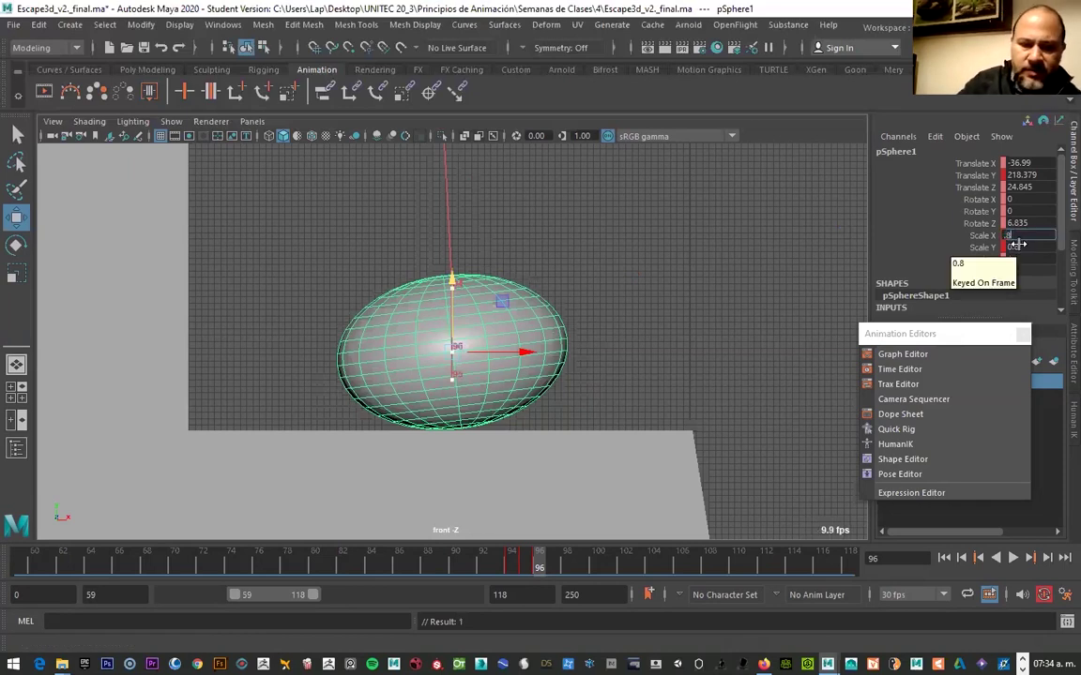
click(1018, 245)
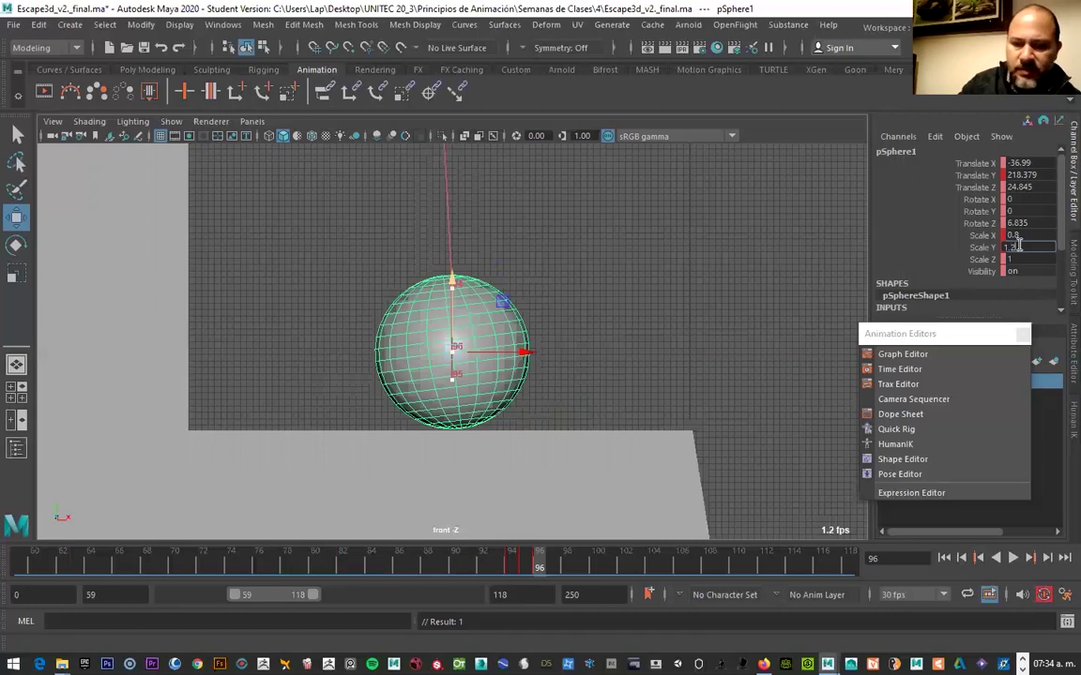
text(.8)
key(Return)
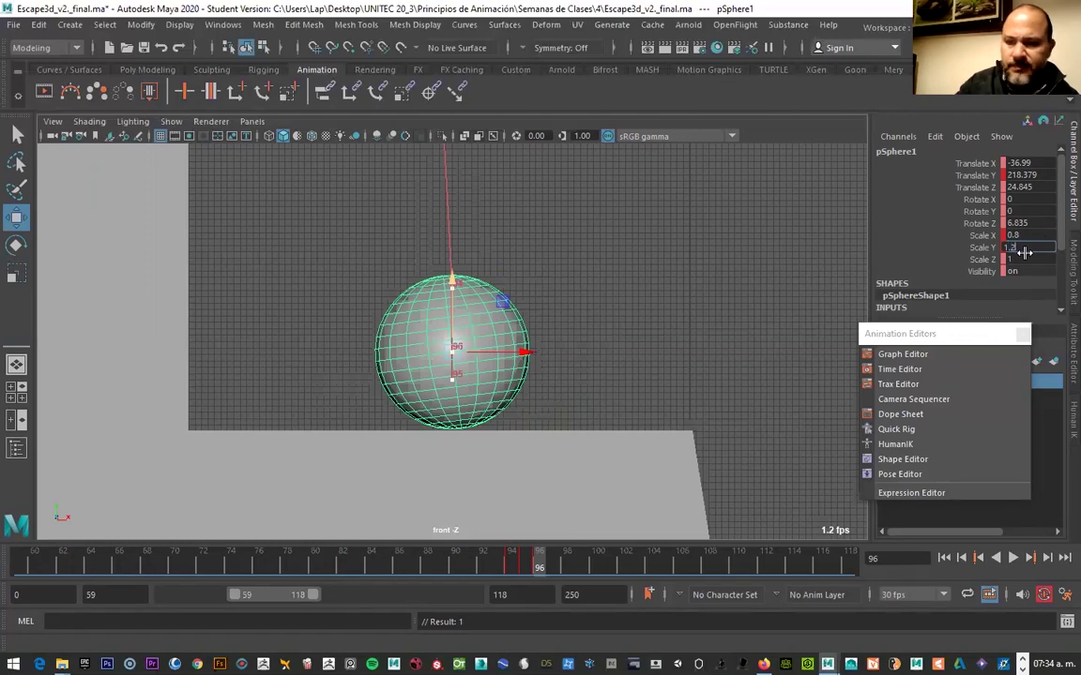
key(Return)
drag(449, 315, 451, 278)
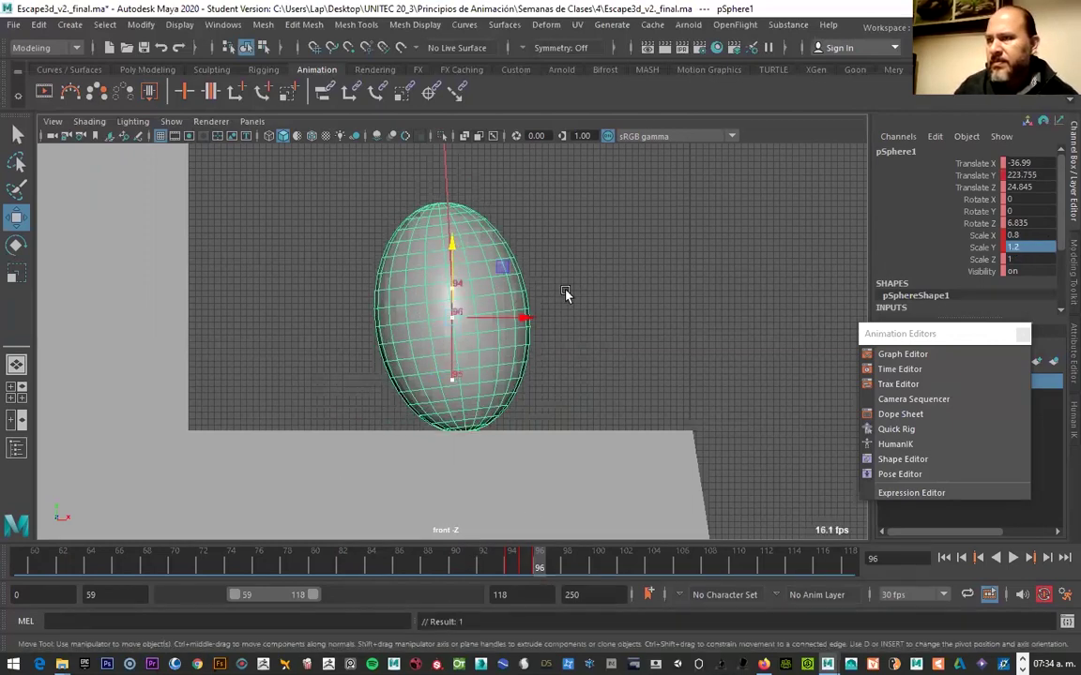
key(alt+v)
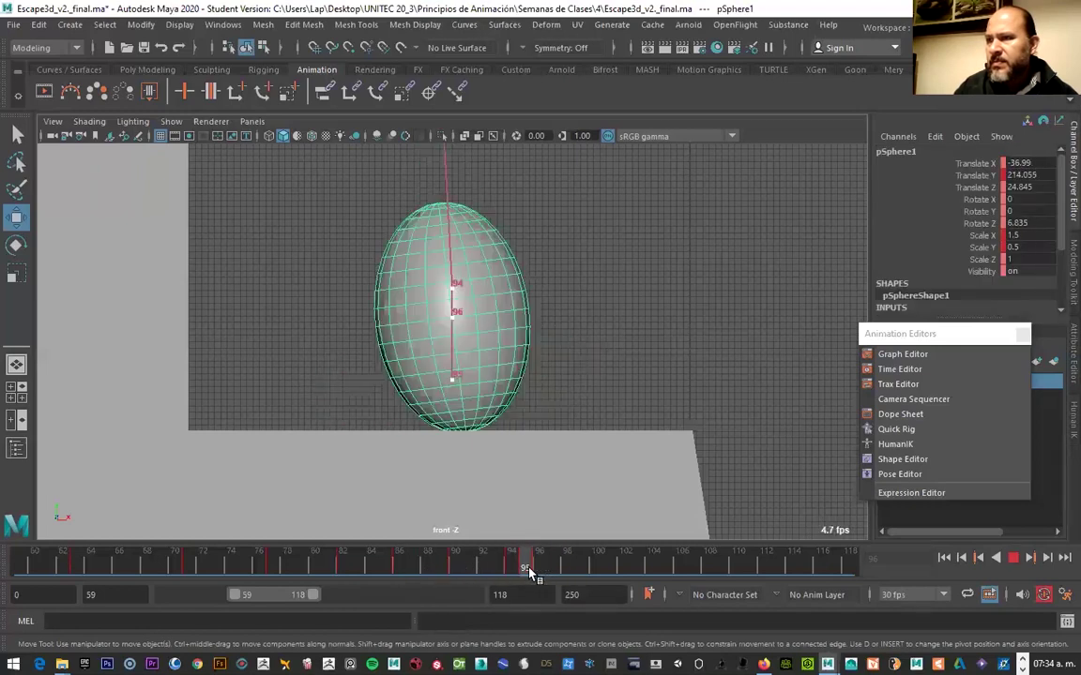
key(alt+v)
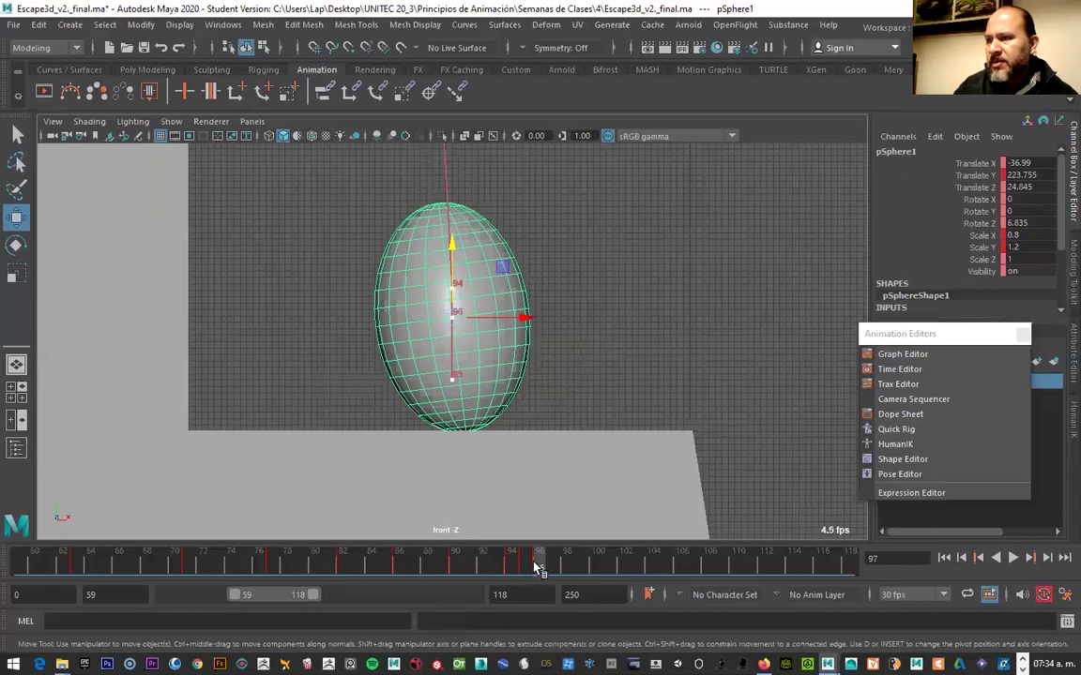
At frame 97, enter Scale X 1.2 and Scale Y 0.8 in the Channel Box
double_click(550, 563)
click(550, 563)
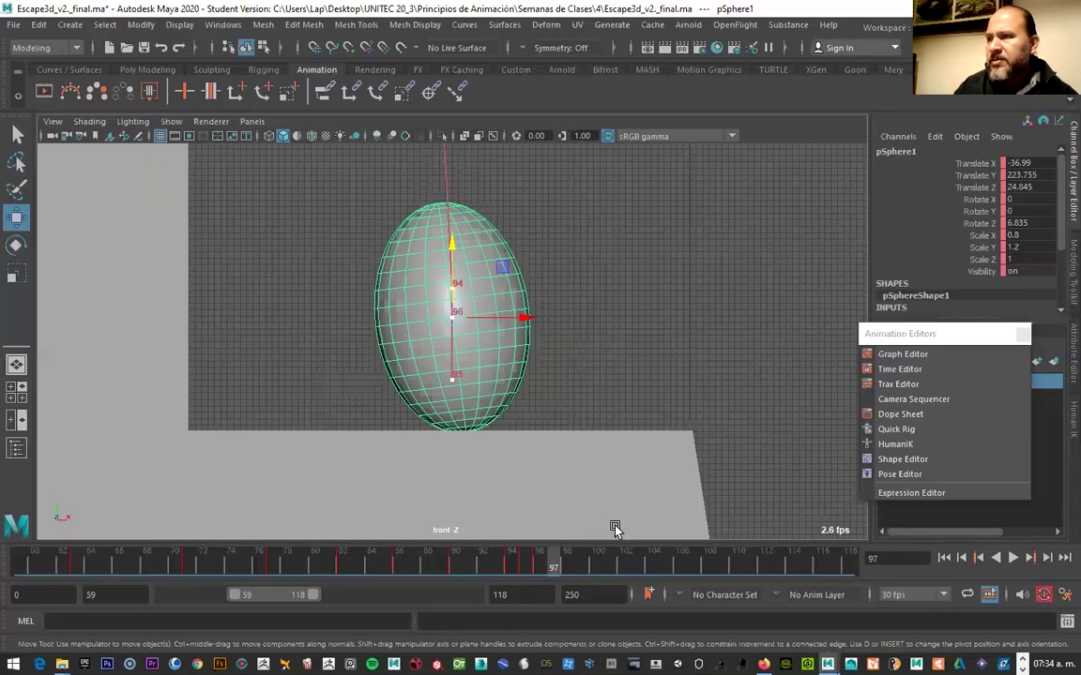
click(1027, 235)
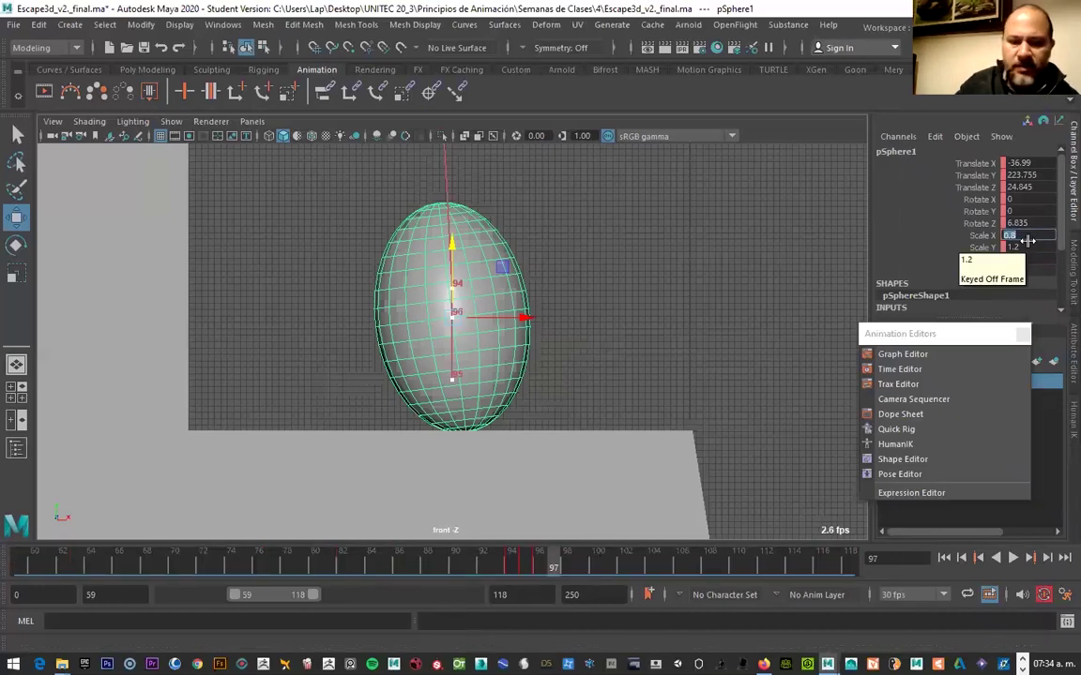
text(1.2)
key(Tab)
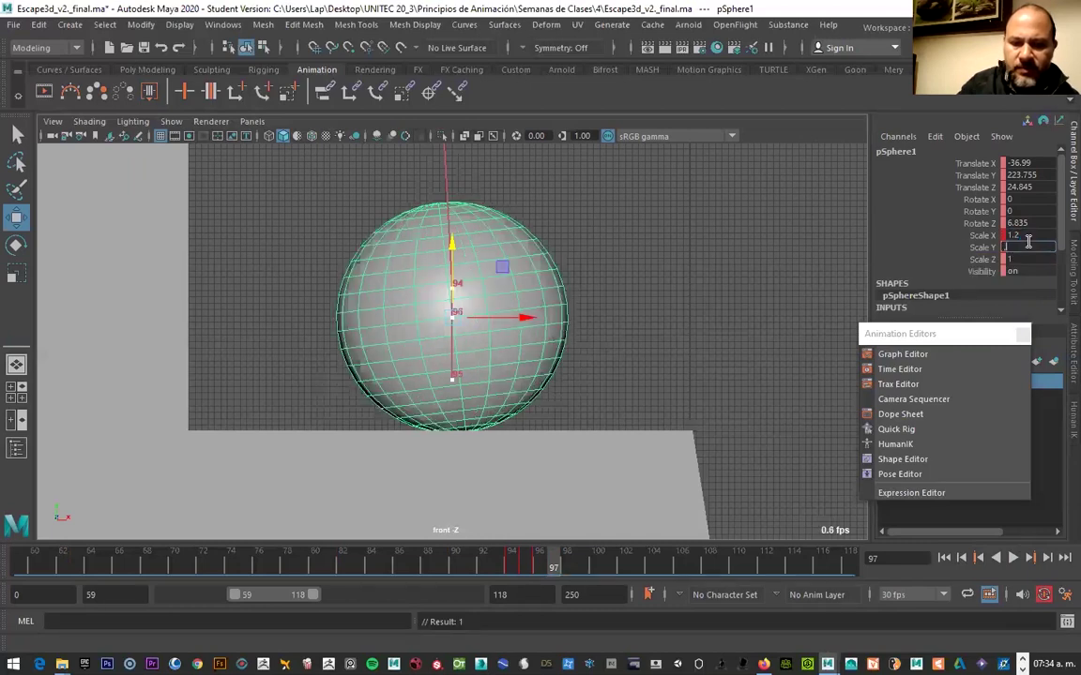
text(0.8)
key(Return)
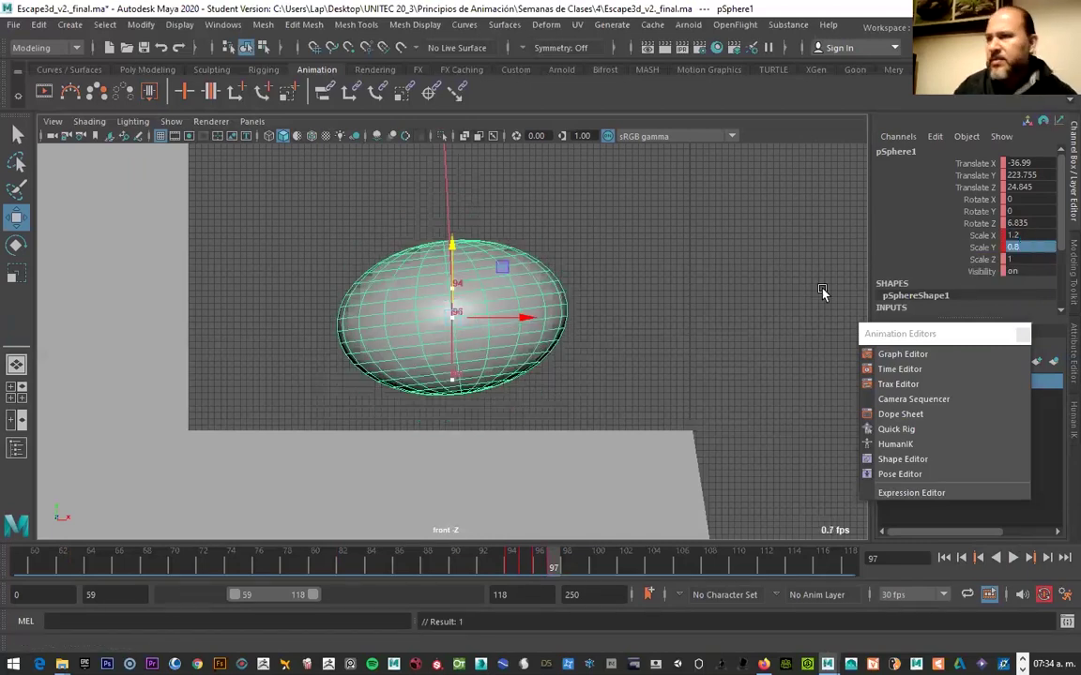
Review frames 94–97, lower the ball to Translate Y 218.028, and move to frame 98
mouse_move(547, 542)
mouse_down()
mouse_move(552, 570)
mouse_move(513, 570)
mouse_move(553, 571)
mouse_up()
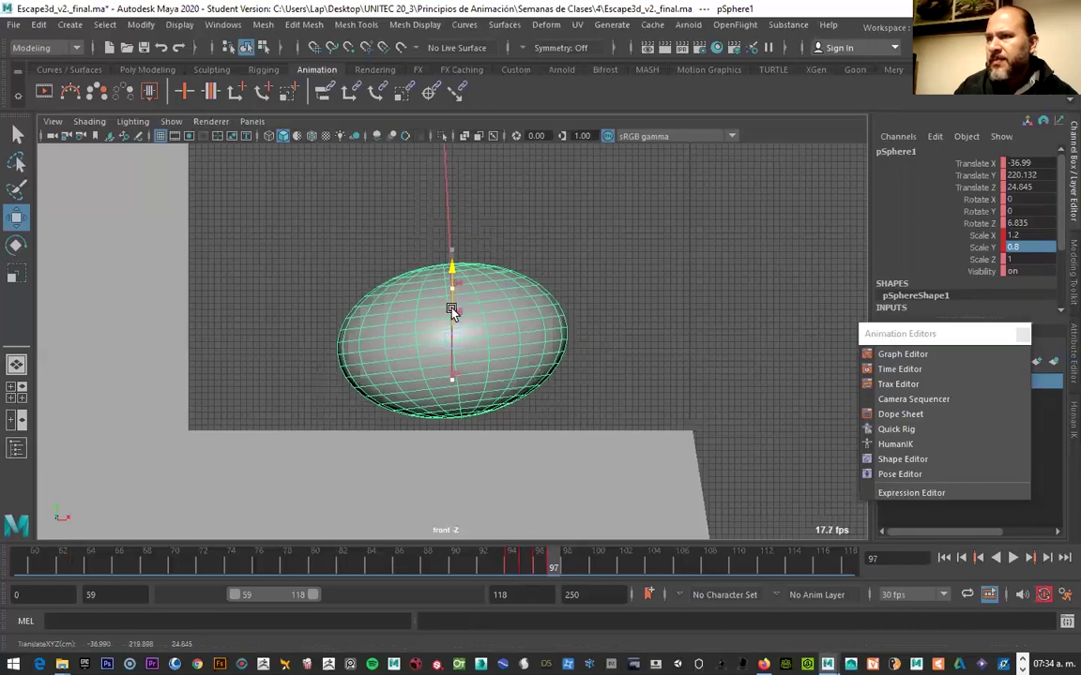
drag(453, 280, 453, 314)
click(566, 570)
double_click(1019, 236)
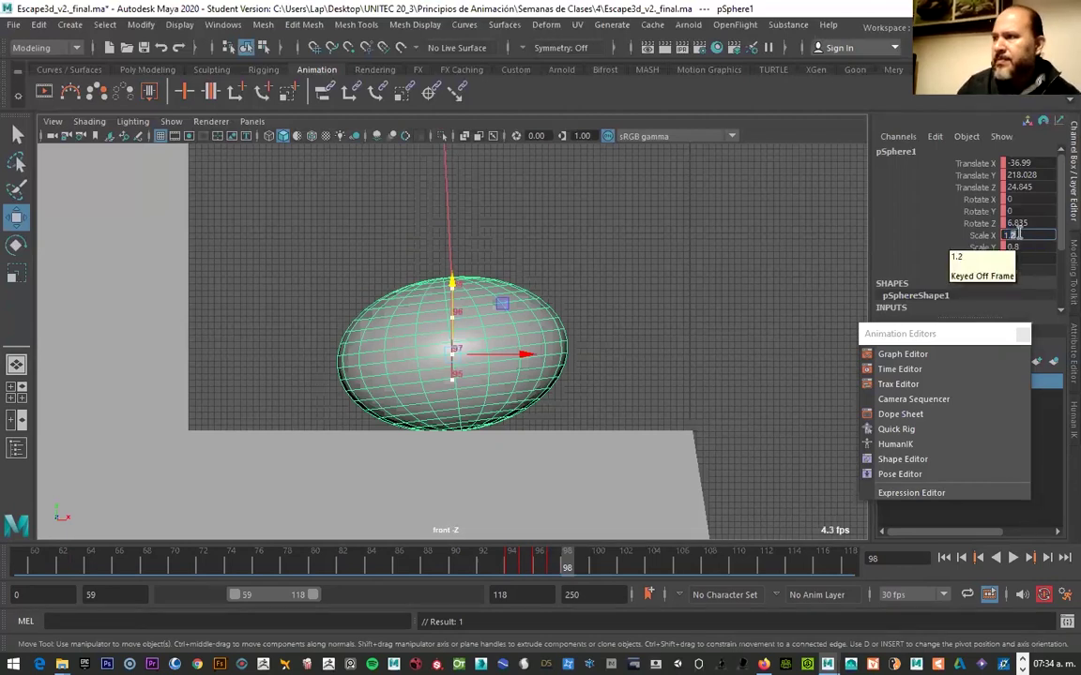
At frame 98, enter Scale X 0.9 and Scale Y 1.1, raise the ball to Translate Y 222.352, and review frames 94–99
key(BackSpace)
text(0.9)
double_click(1026, 247)
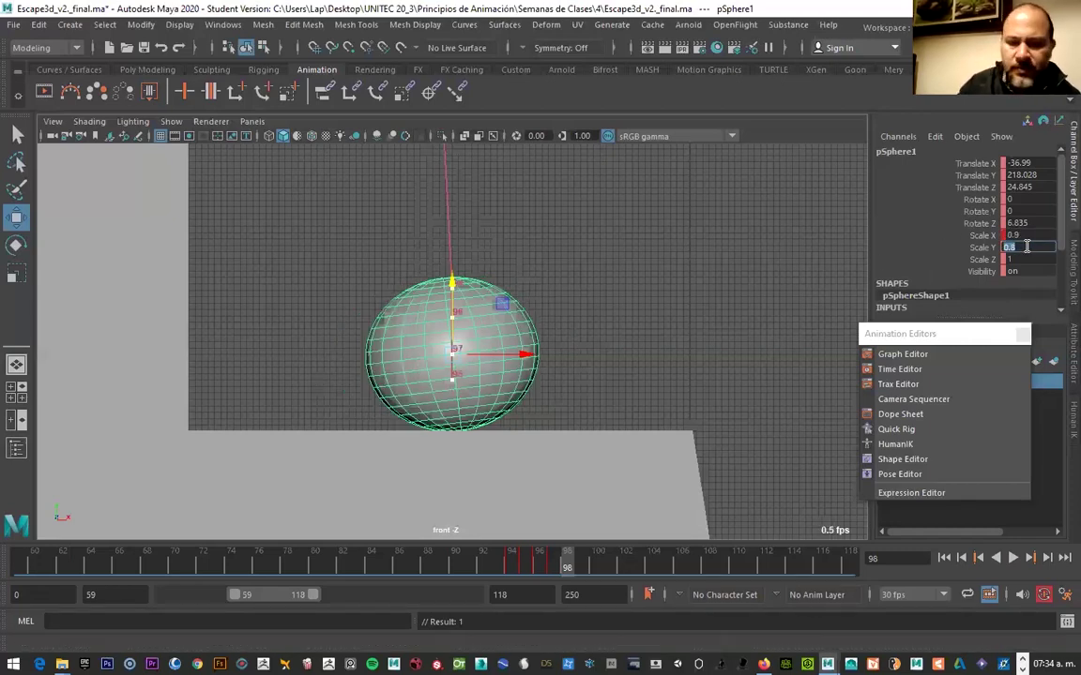
text(1.1)
key(Return)
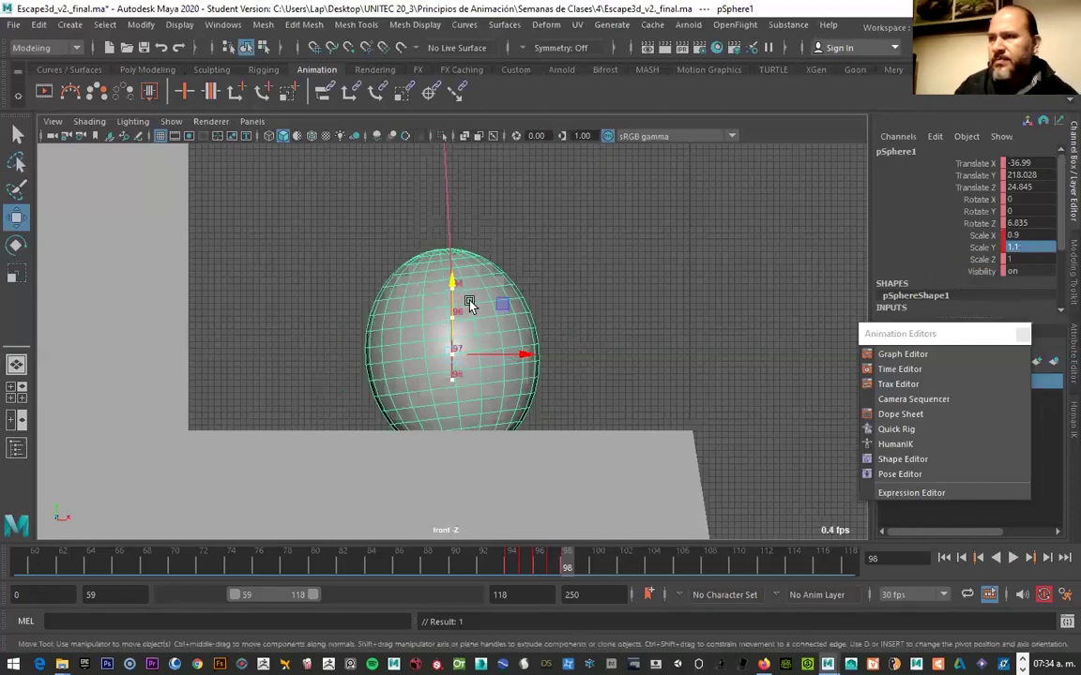
drag(453, 310, 451, 291)
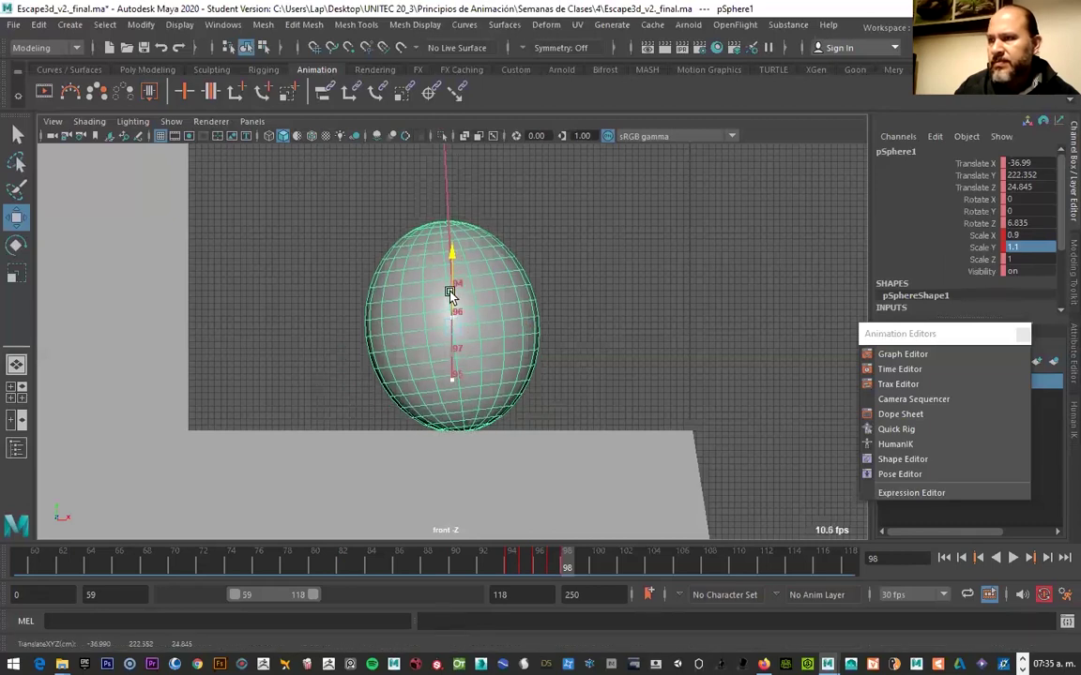
key(alt+comma)
mouse_move(523, 569)
mouse_down()
mouse_move(579, 576)
mouse_move(567, 570)
mouse_up()
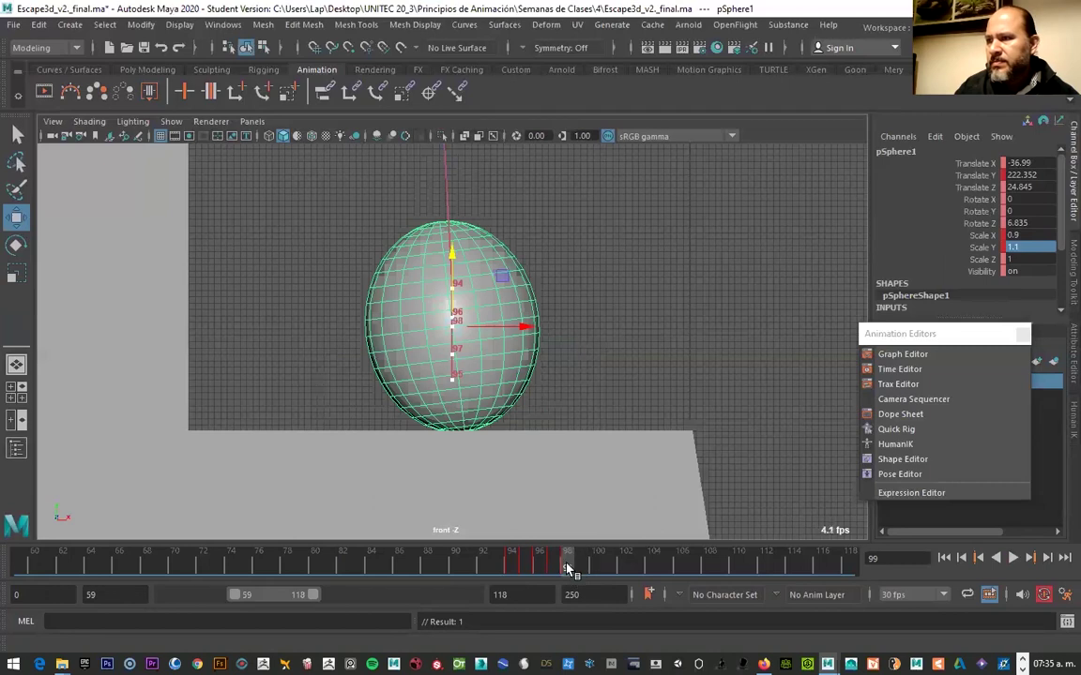
At frame 99, set the ball's scale to 0.9, lower it to Translate Y 219.547, and play the animation
click(579, 568)
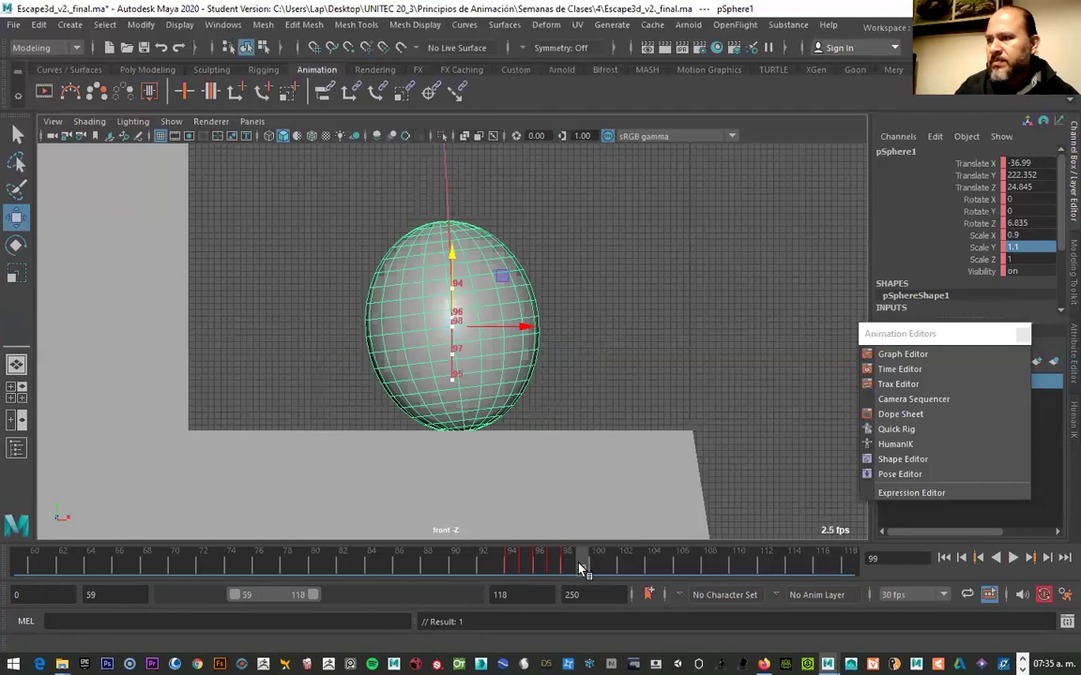
click(1020, 235)
text(1.1)
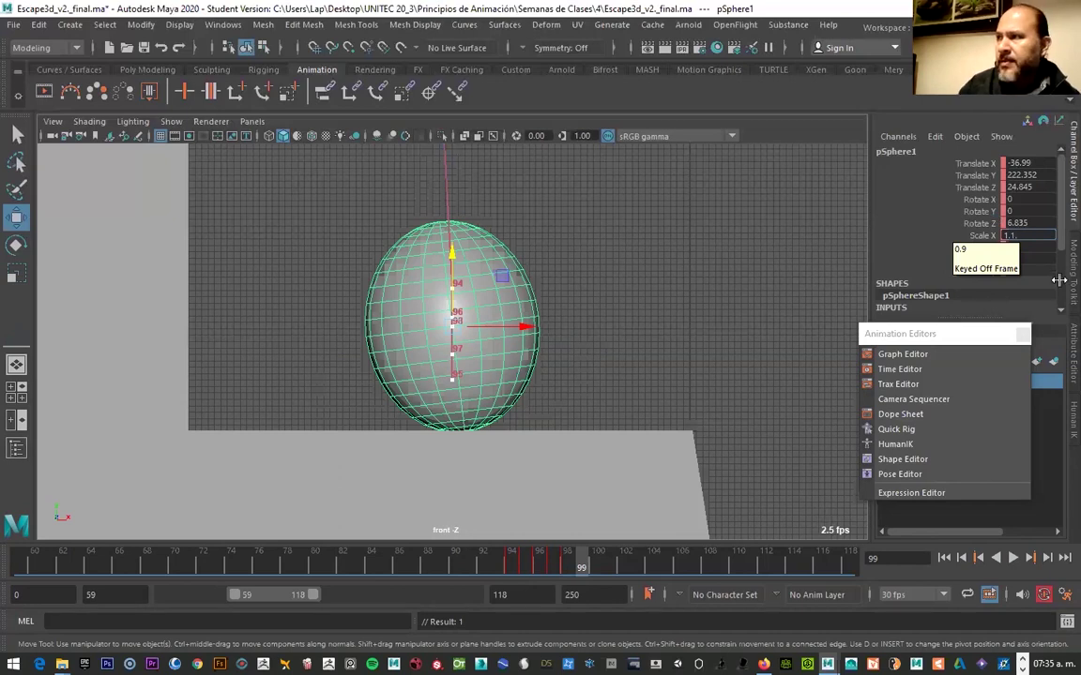
click(1049, 248)
text(0.9)
key(Return)
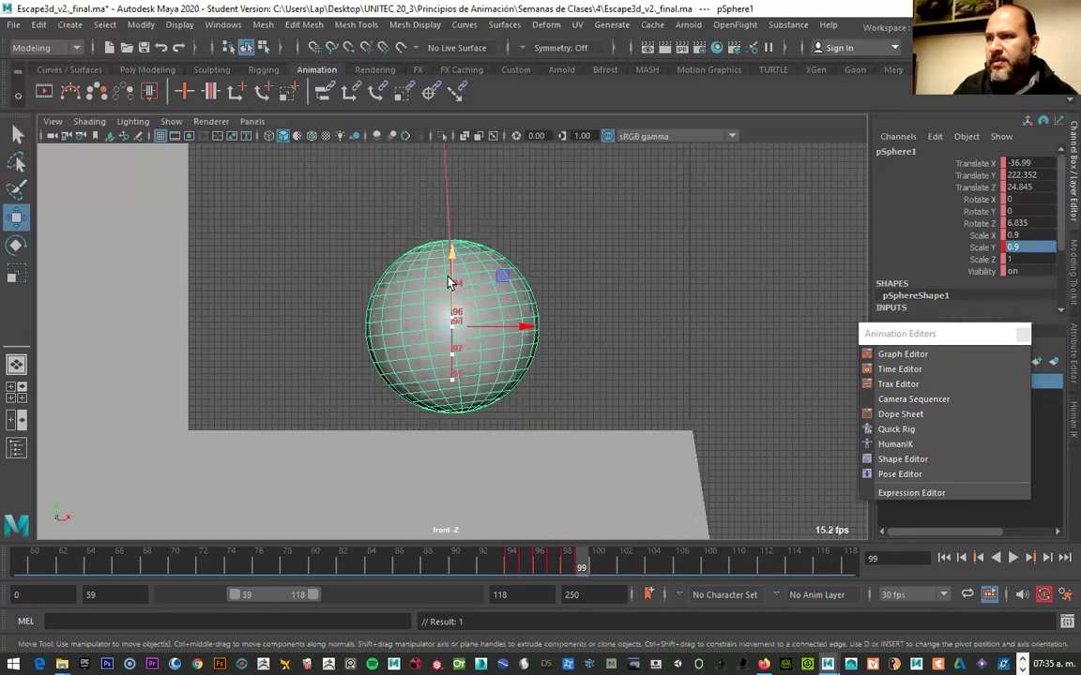
drag(459, 277, 459, 295)
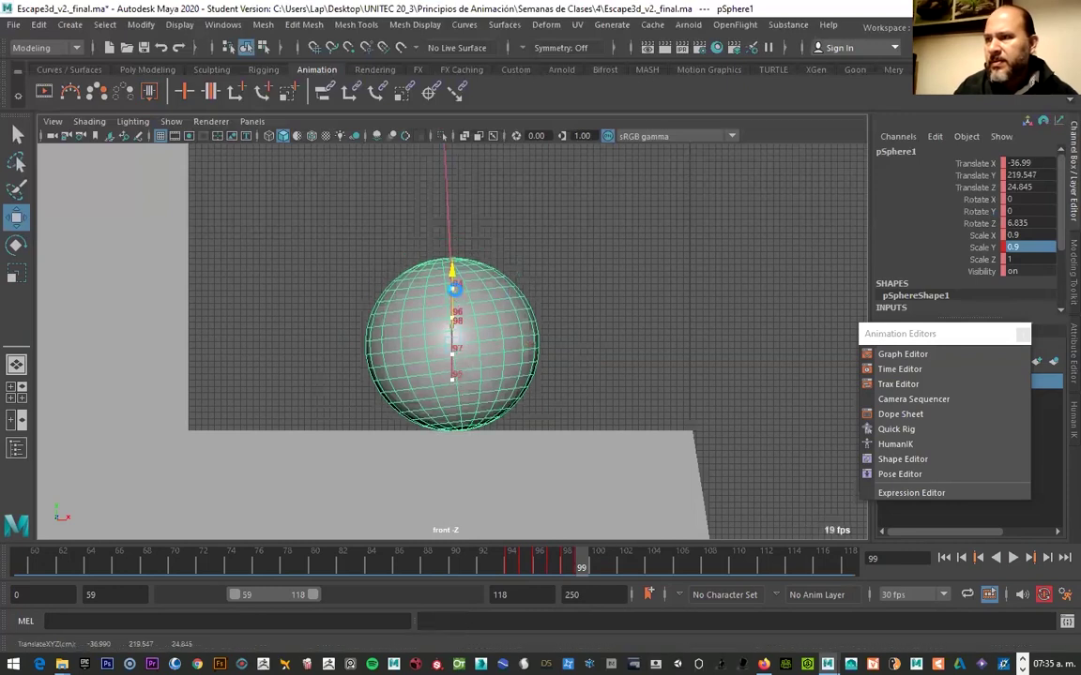
key(alt+v)
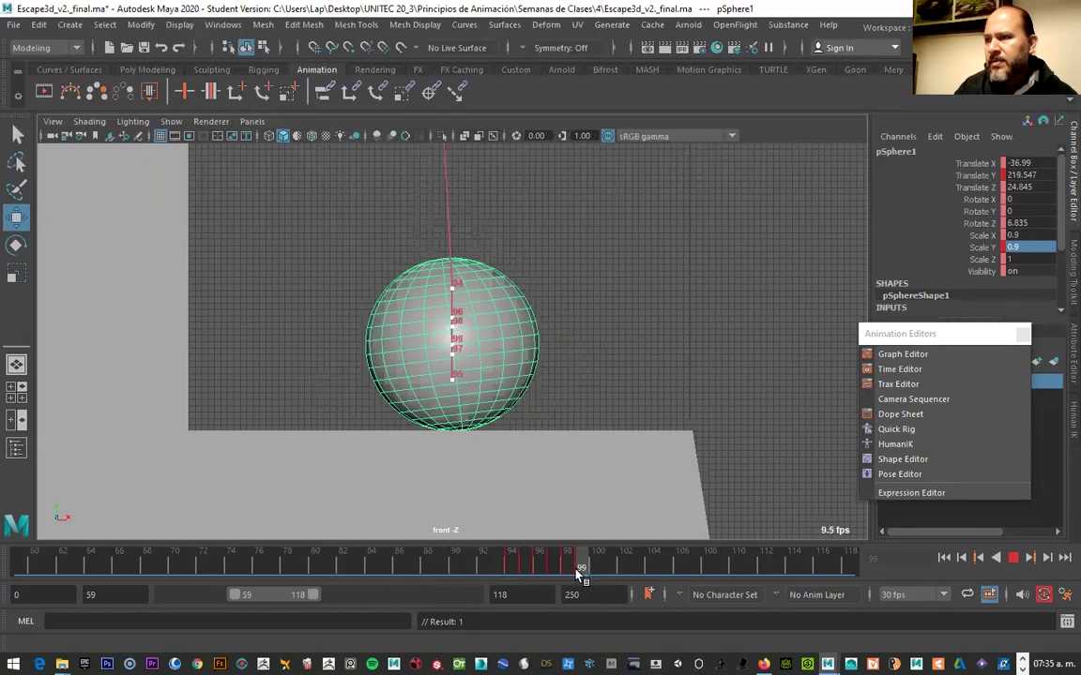
Stop playback at frame 96, rotate the stretched ball toward upright, and key it
click(514, 571)
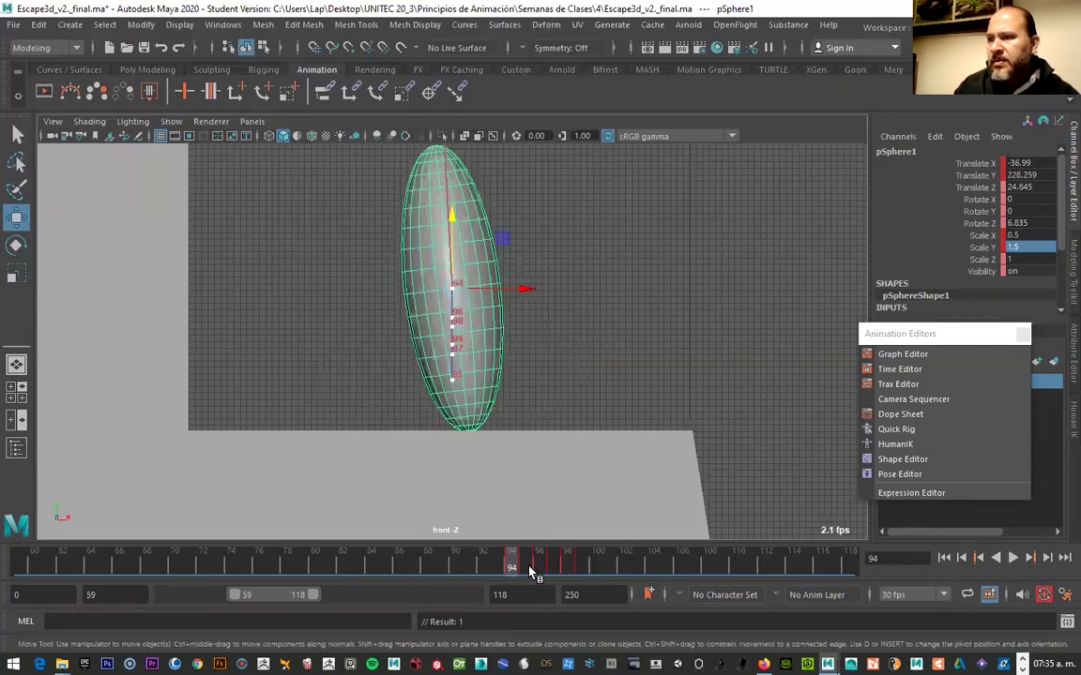
click(530, 570)
click(540, 569)
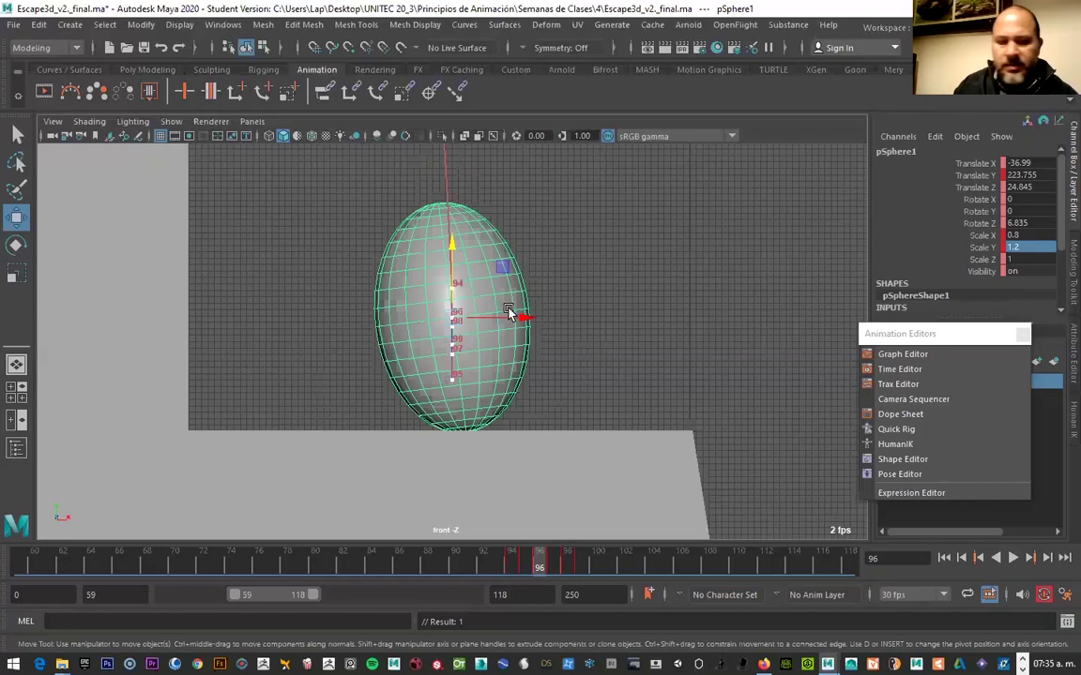
key(e)
drag(507, 282, 514, 287)
key(s)
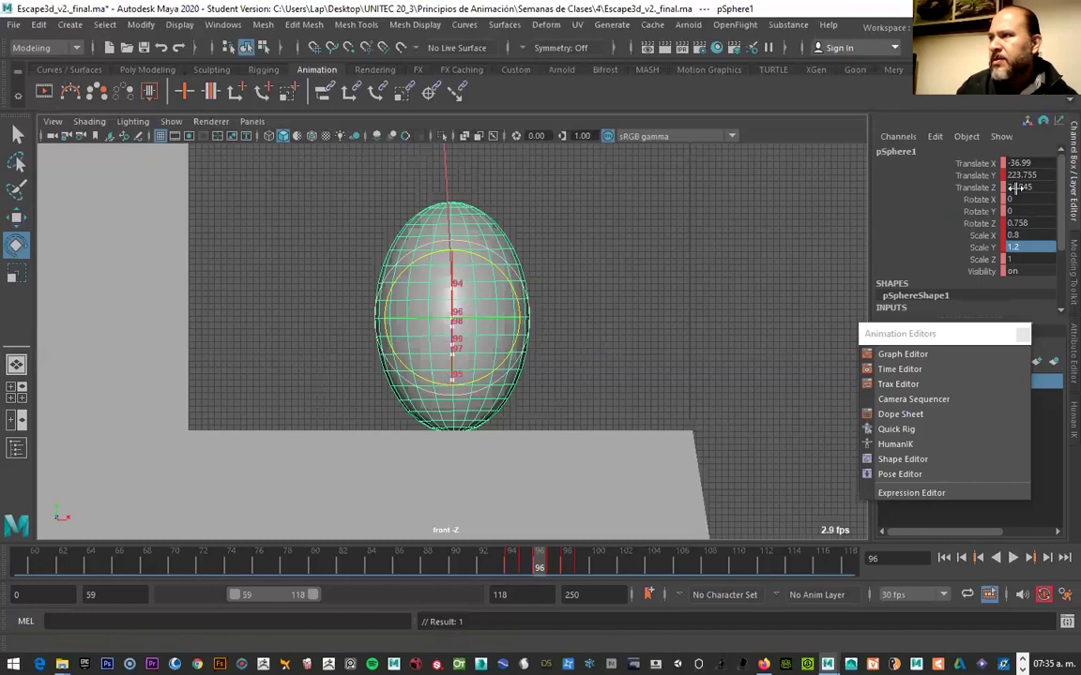
Set the ball's Rotate Z to 0 in the Channel Box, then go to frame 97
click(1026, 223)
text(0)
key(Return)
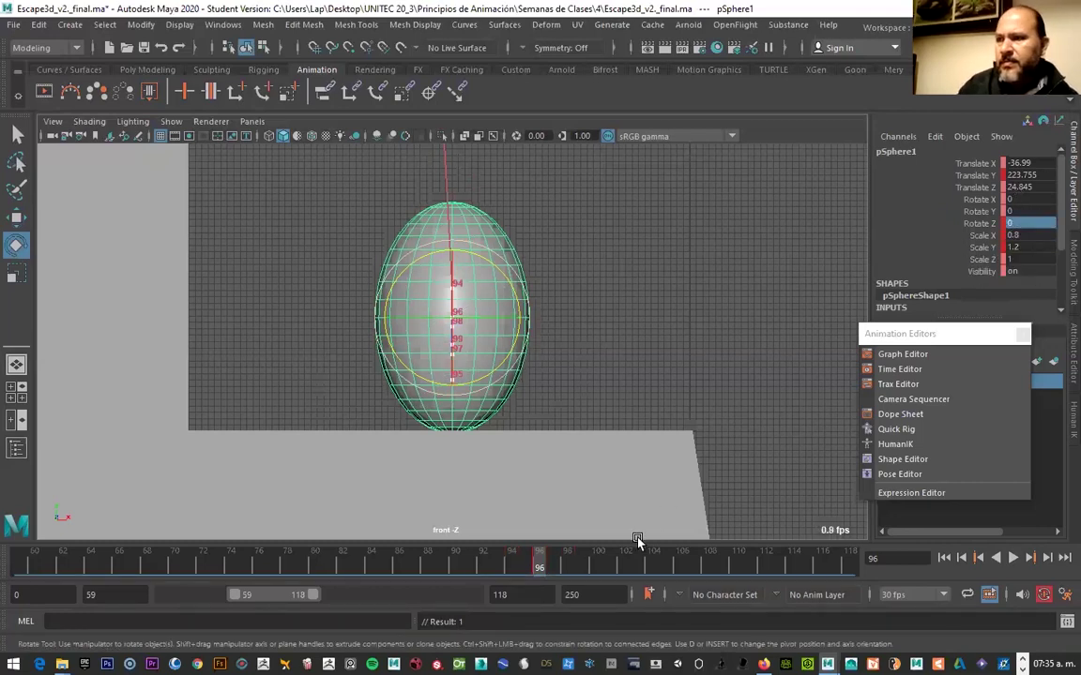
click(502, 255)
click(494, 254)
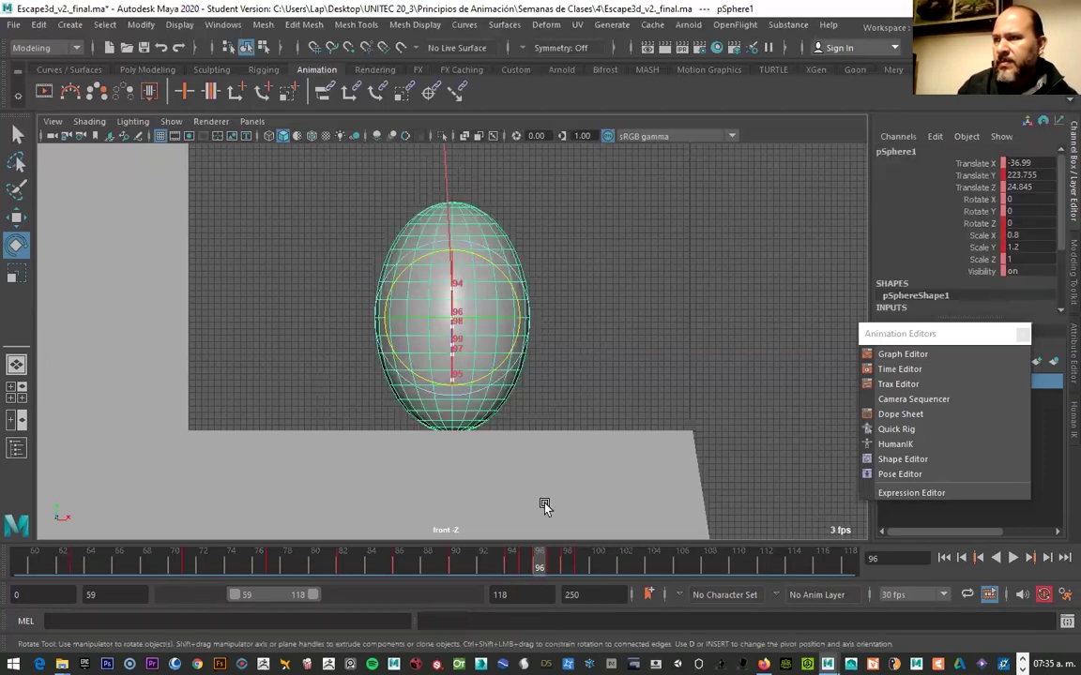
click(551, 564)
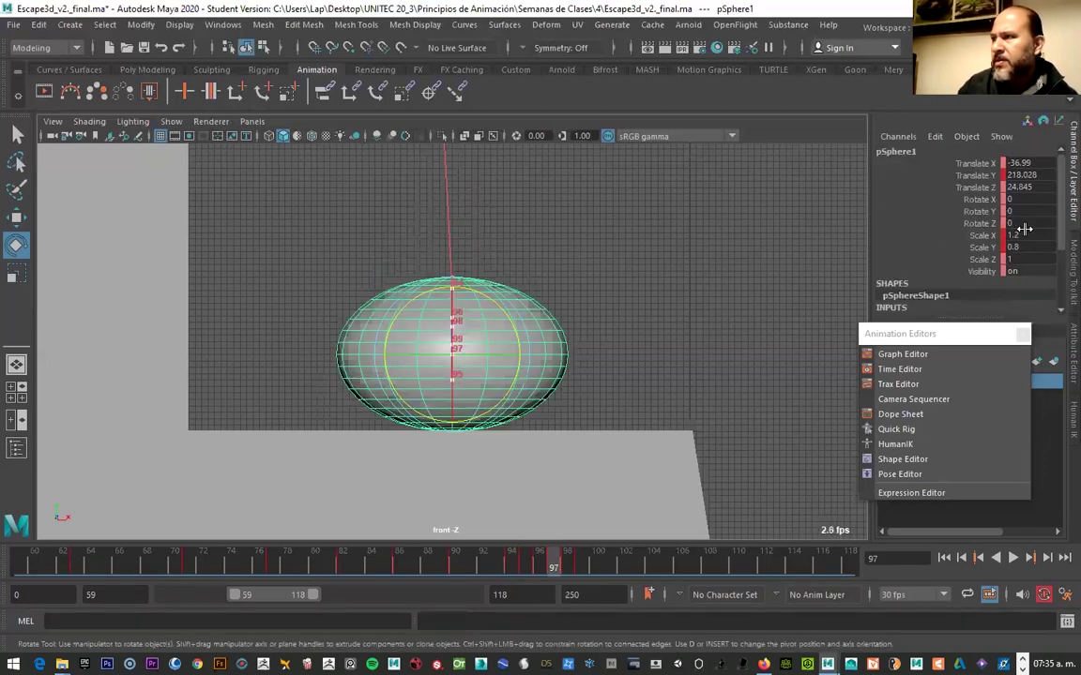
Scrub back through the contact frames and reselect the ball at frame 99
mouse_move(566, 560)
mouse_down()
mouse_move(511, 566)
mouse_move(593, 564)
mouse_move(500, 568)
mouse_move(596, 570)
mouse_move(514, 571)
mouse_move(582, 571)
mouse_move(602, 557)
mouse_up()
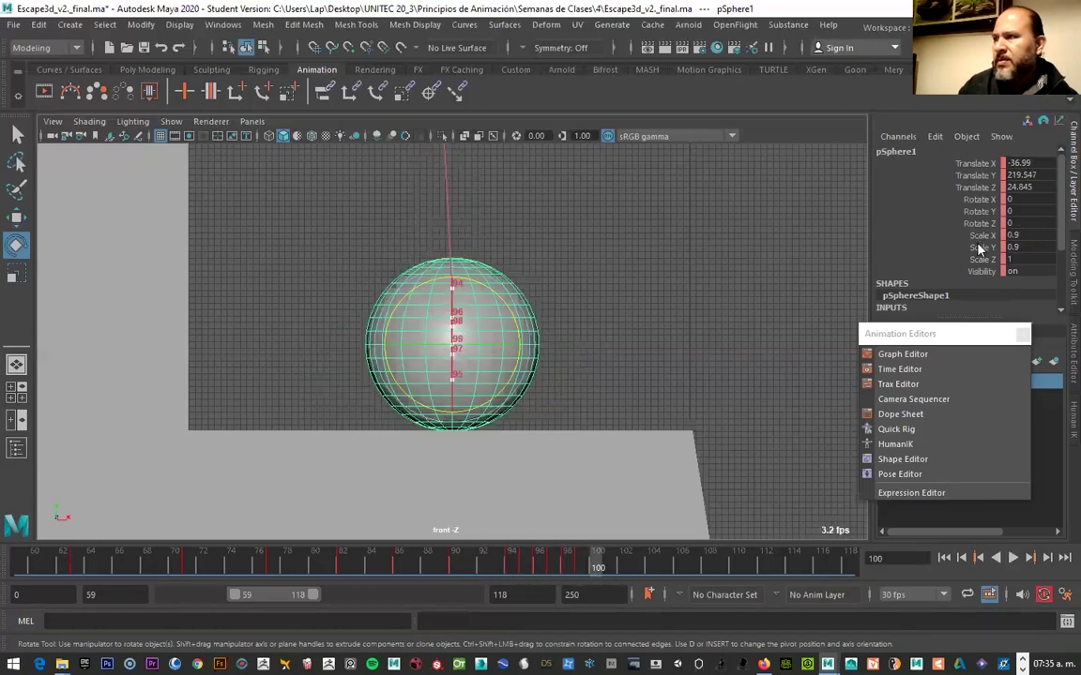
click(1025, 234)
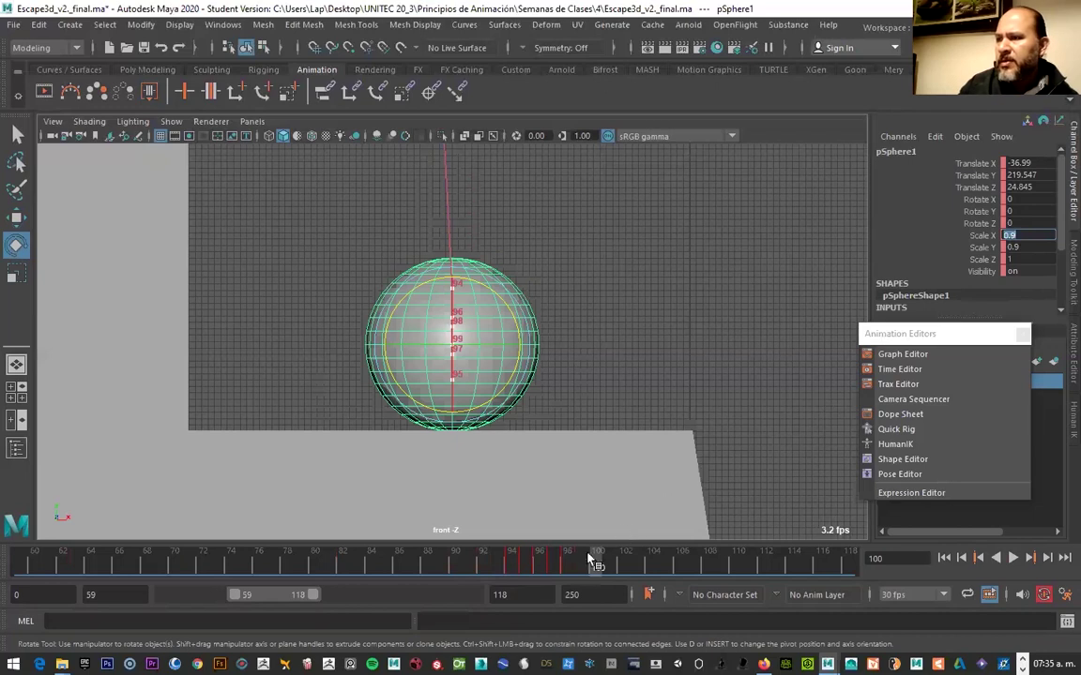
drag(558, 572, 575, 567)
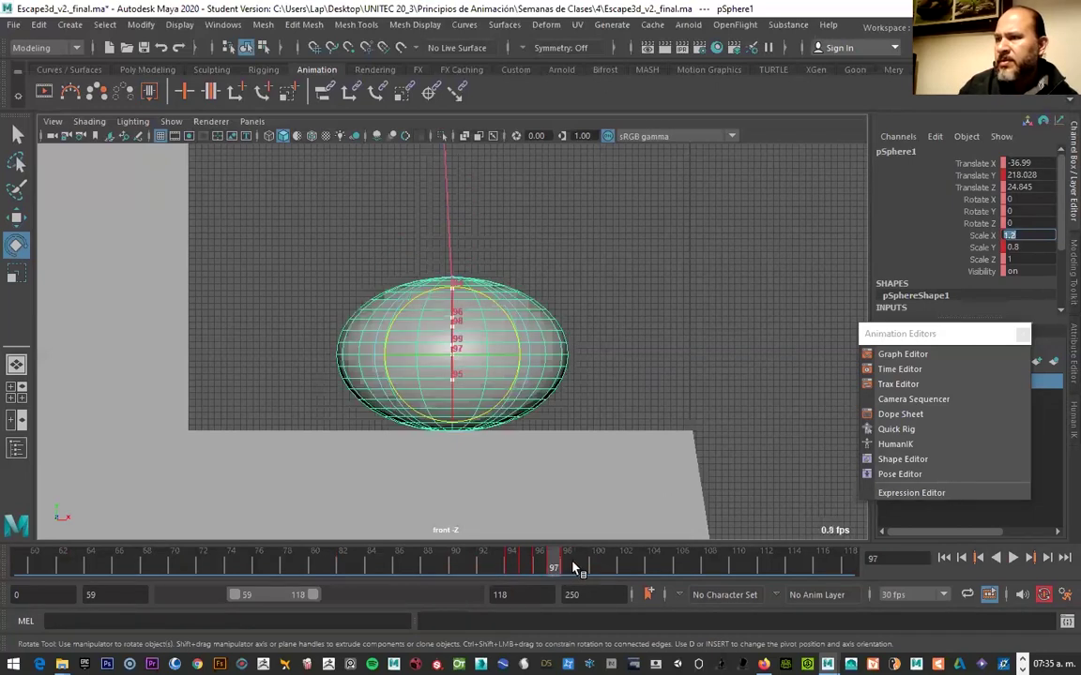
click(609, 410)
click(500, 335)
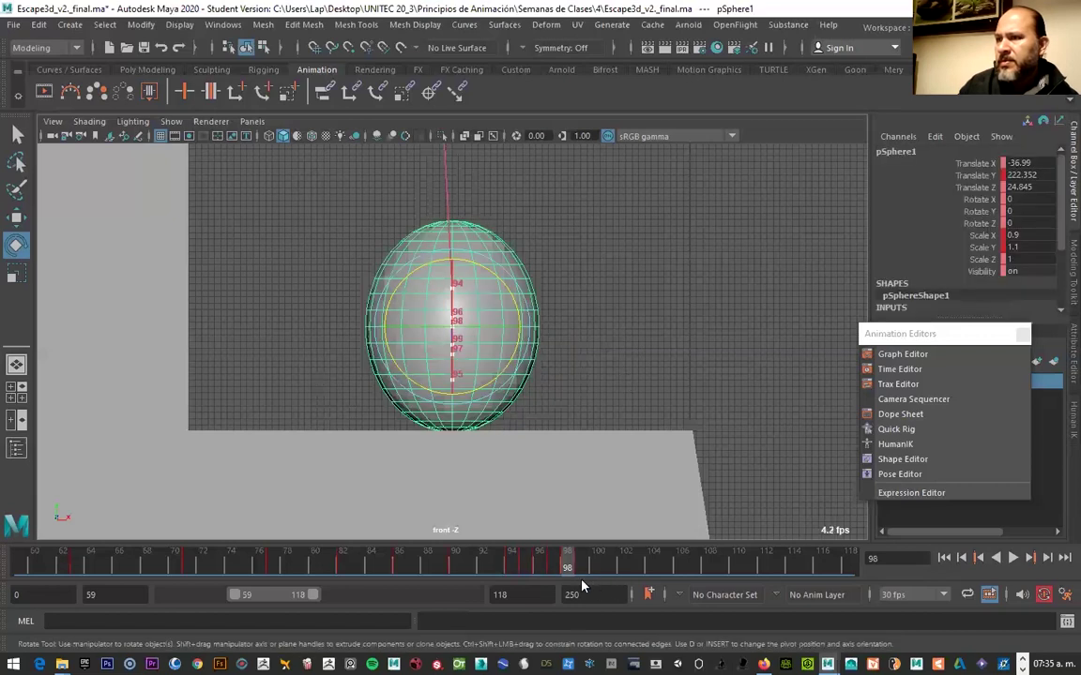
drag(580, 566, 584, 566)
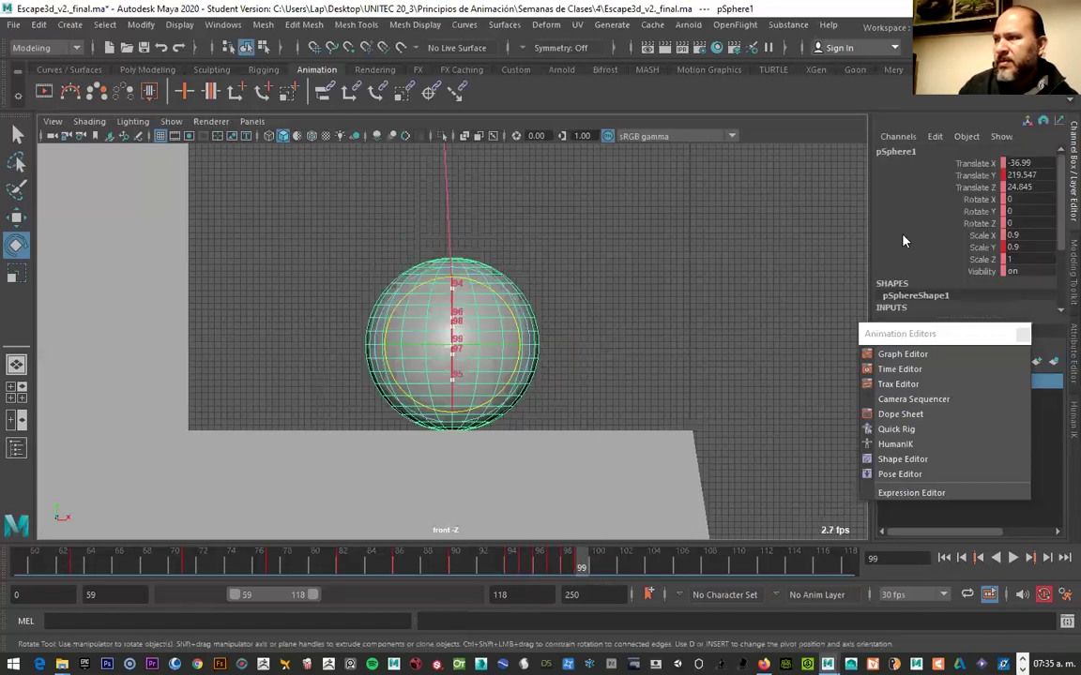
Set Scale X and Scale Y to 1 and raise the ball to Translate Y 221.184
double_click(1029, 235)
text(1)
key(Tab)
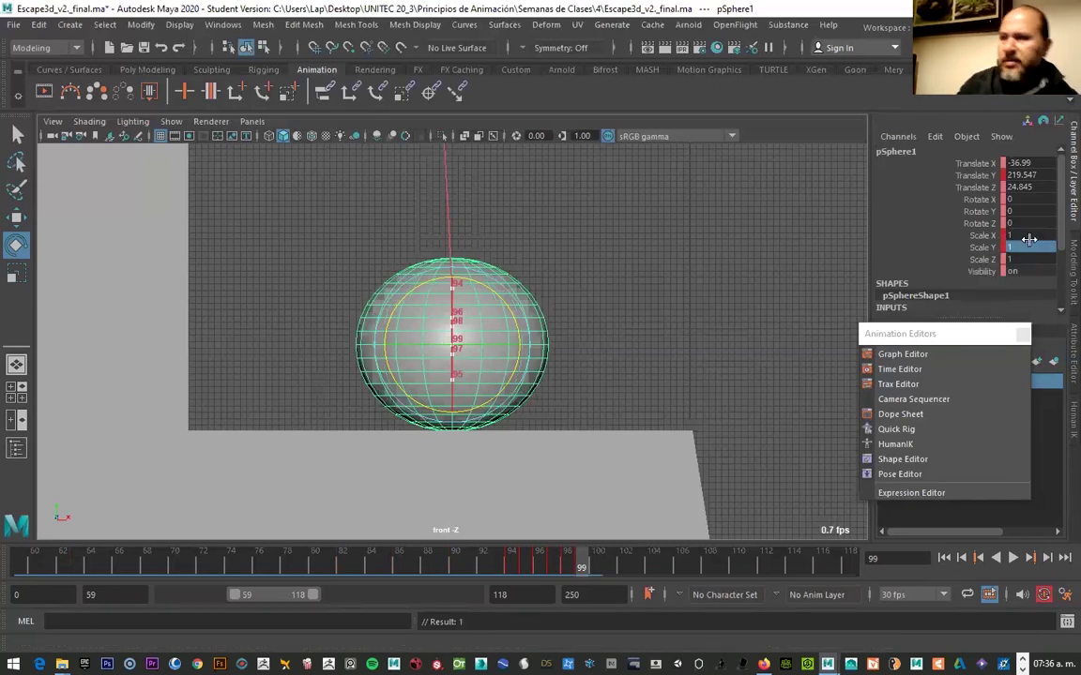
text(1)
key(Return)
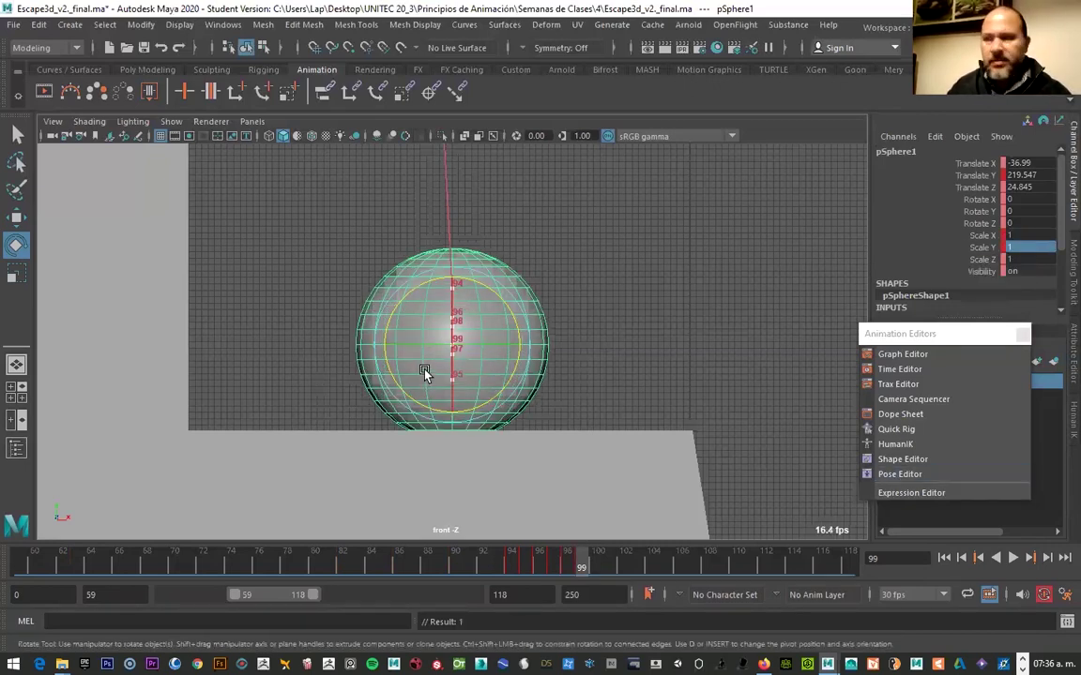
key(w)
drag(453, 307, 453, 297)
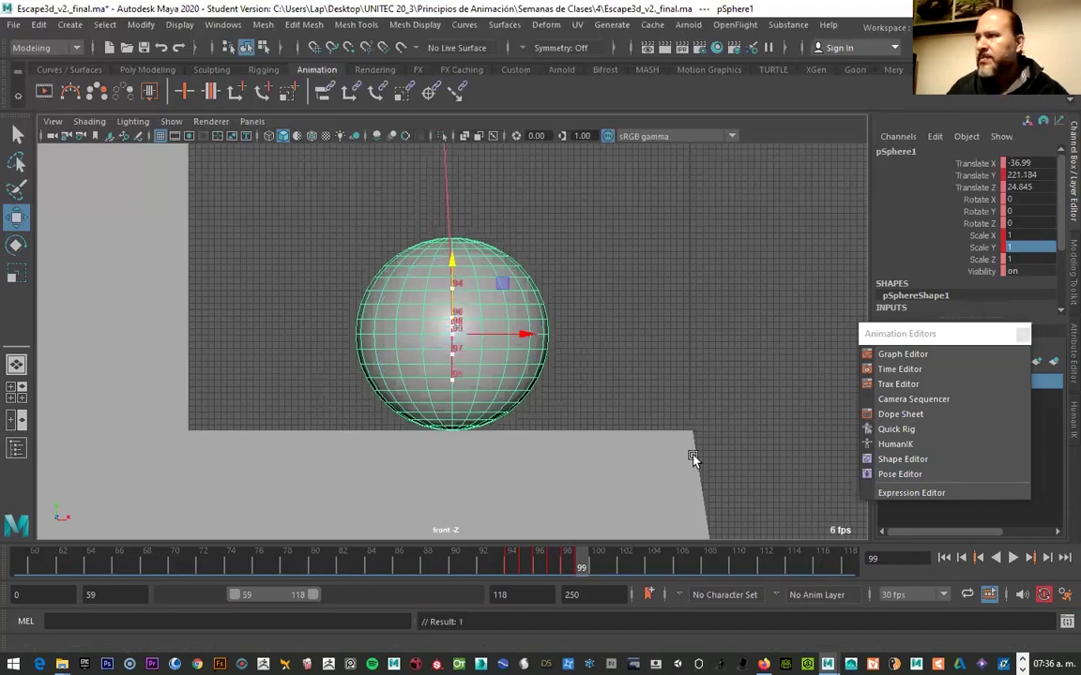
Scrub and step through frames 98–110 to review the squash and stretch, ending on frame 99
mouse_move(591, 560)
mouse_down()
mouse_move(552, 588)
mouse_move(576, 593)
mouse_up()
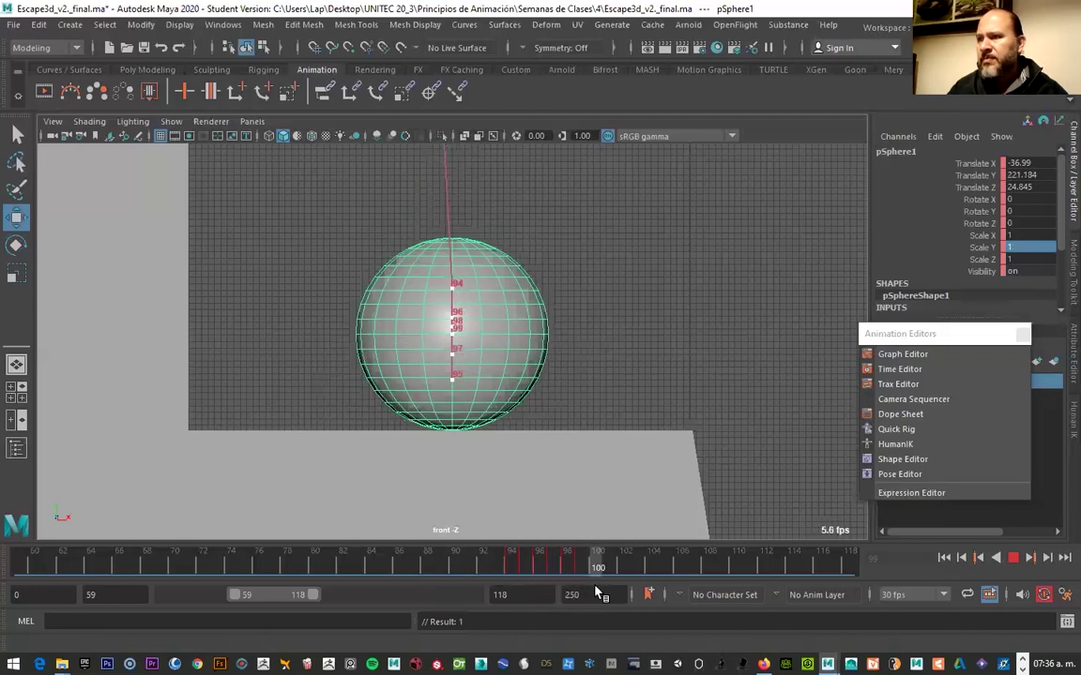
click(615, 567)
click(571, 569)
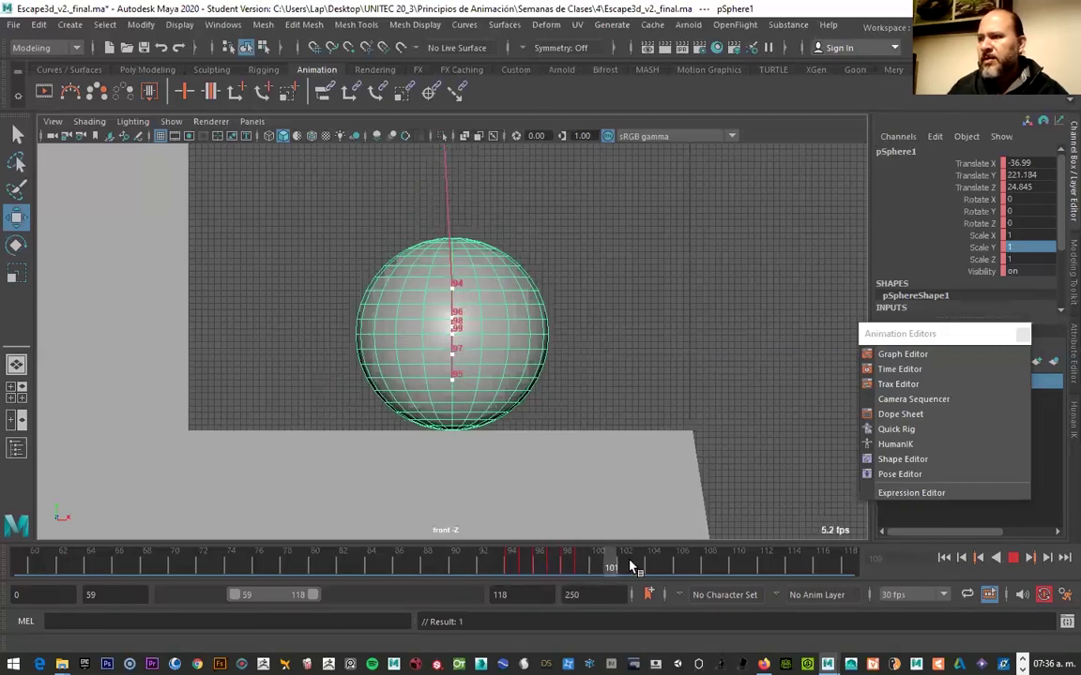
drag(582, 569, 598, 568)
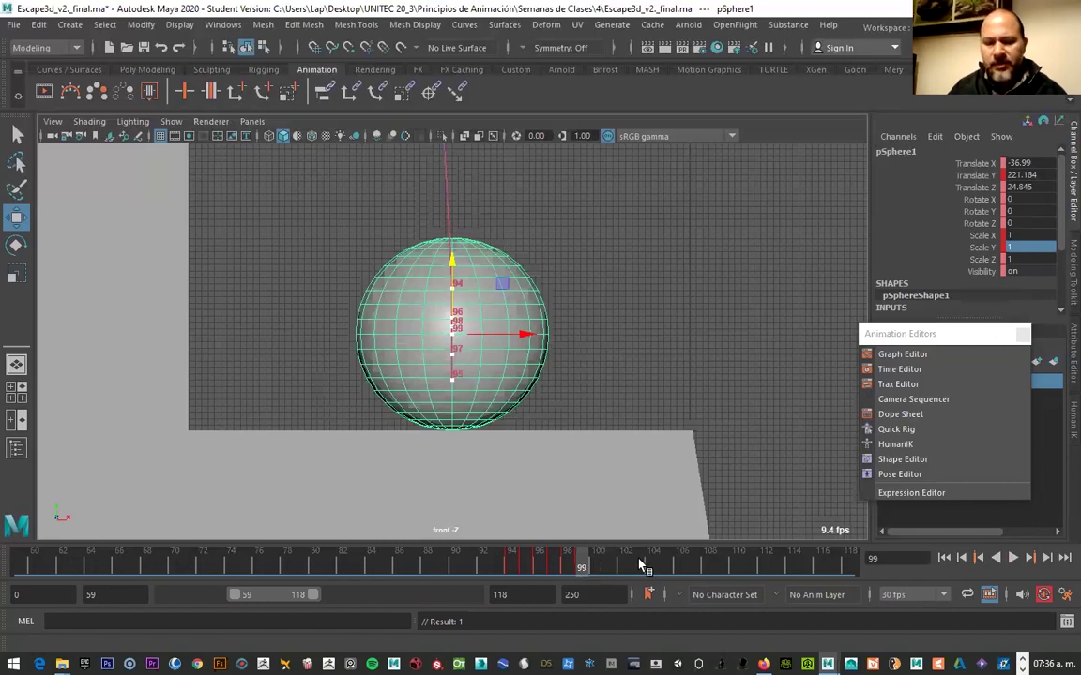
key(alt+period)
key(alt+period)
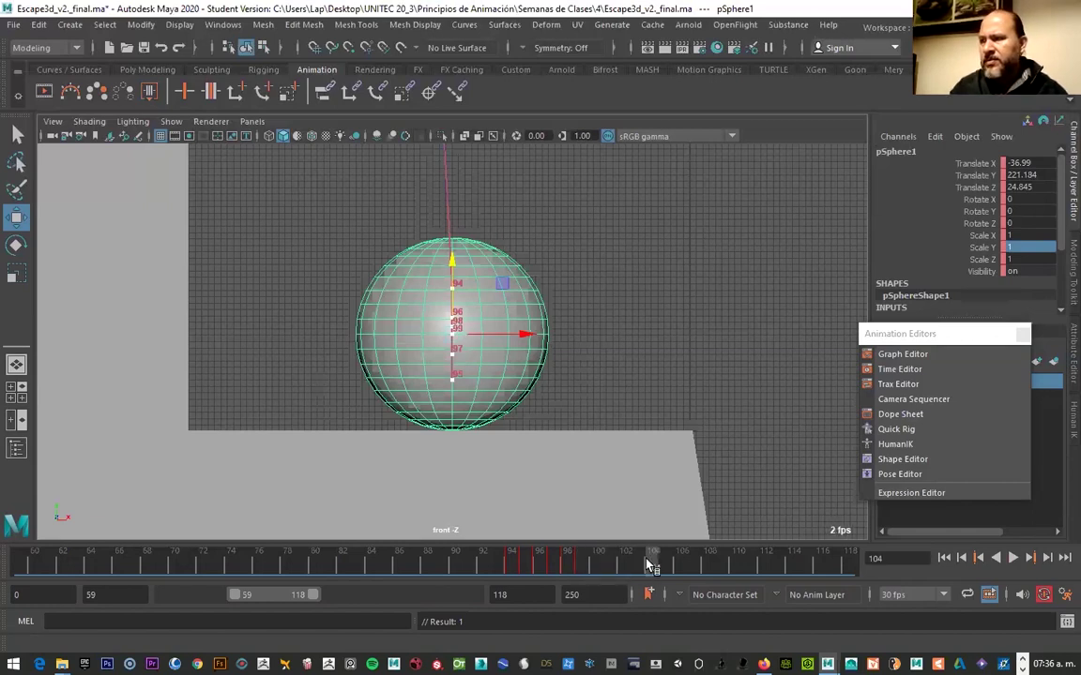
key(alt+period)
key(alt+period)
key(alt+period)
key(alt+period)
key(alt+period)
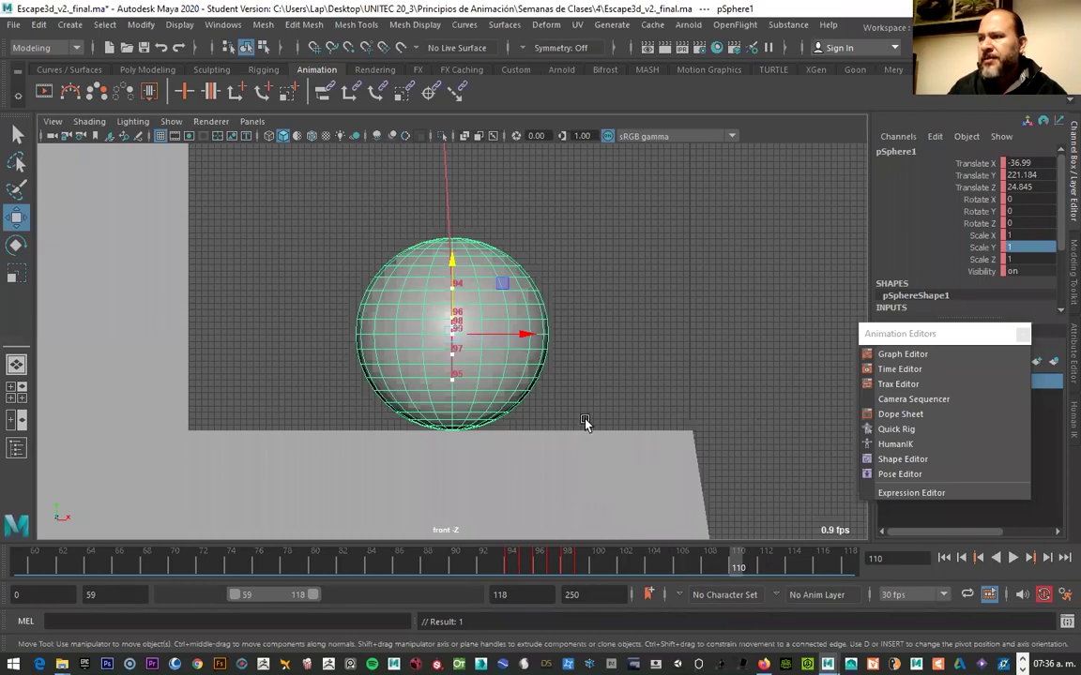
click(583, 563)
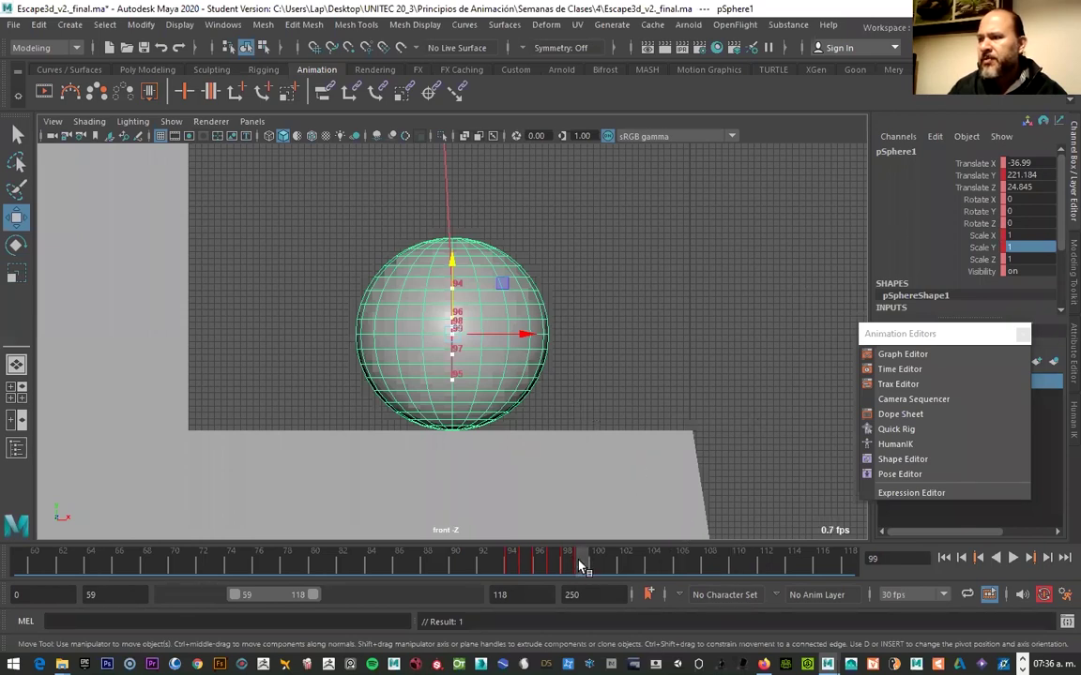
Copy the ball's frame-99 keys and paste them at frame 110 from a torn-off Paste window
right_click(581, 563)
click(617, 296)
click(739, 564)
right_click(739, 563)
mouse_move(769, 311)
click(924, 302)
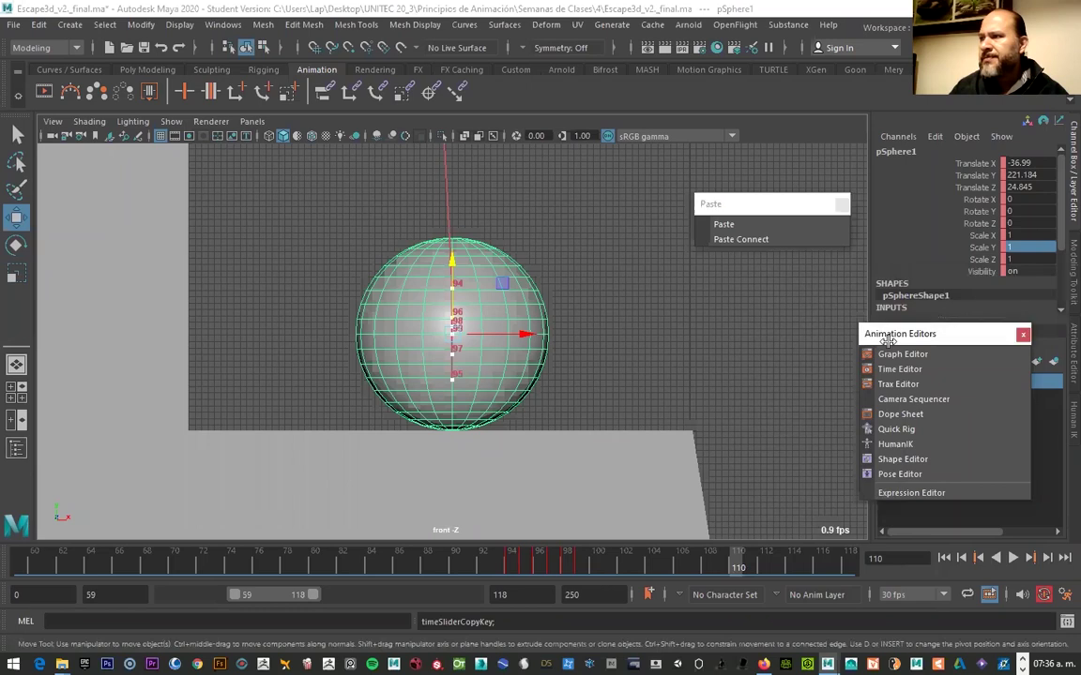
drag(882, 334, 819, 320)
click(730, 225)
Stretch the ball at frame 111 to Scale Y 1.178
drag(668, 567, 710, 572)
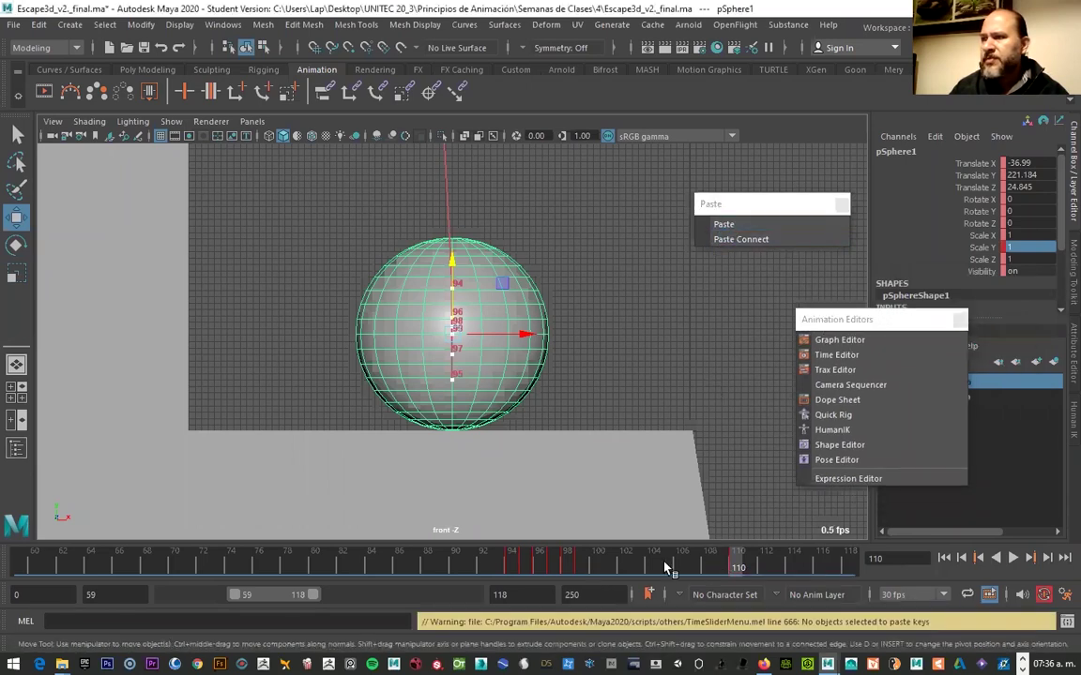
click(738, 569)
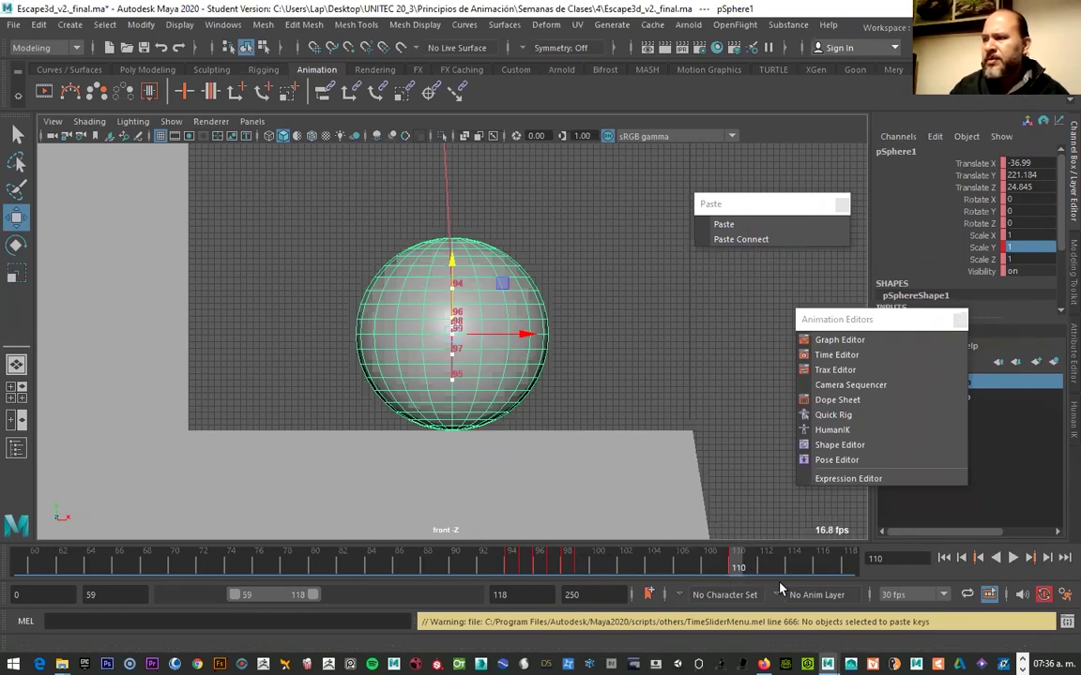
mouse_move(748, 566)
mouse_down()
mouse_move(696, 570)
mouse_move(752, 568)
mouse_up()
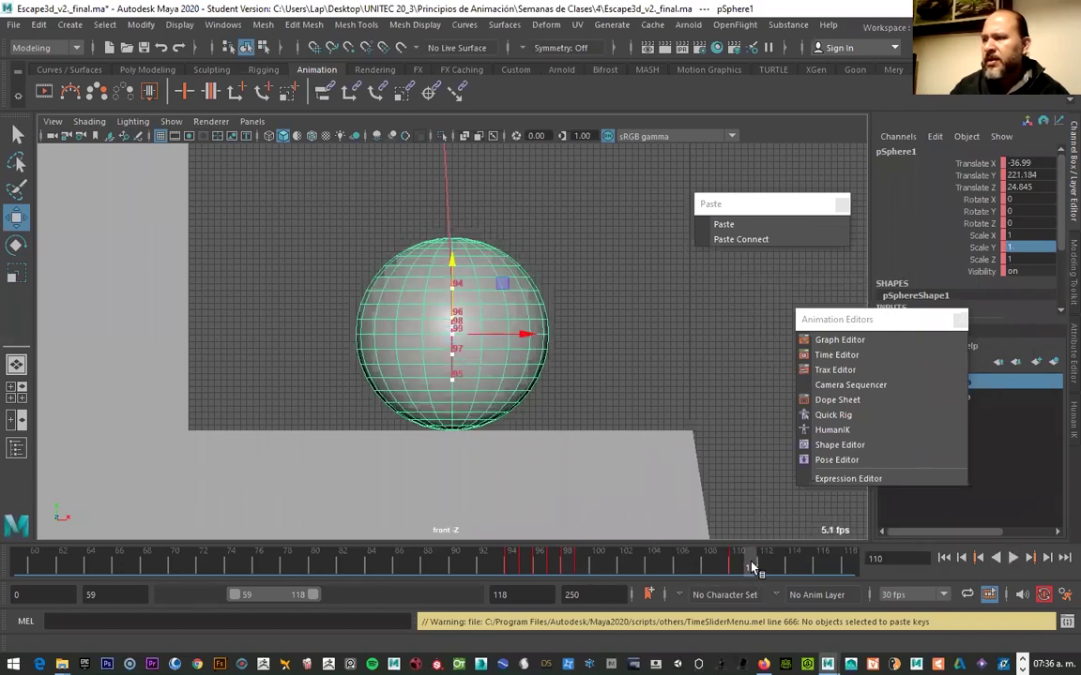
key(r)
mouse_move(453, 265)
mouse_down()
mouse_move(457, 298)
mouse_move(454, 281)
mouse_up()
key(w)
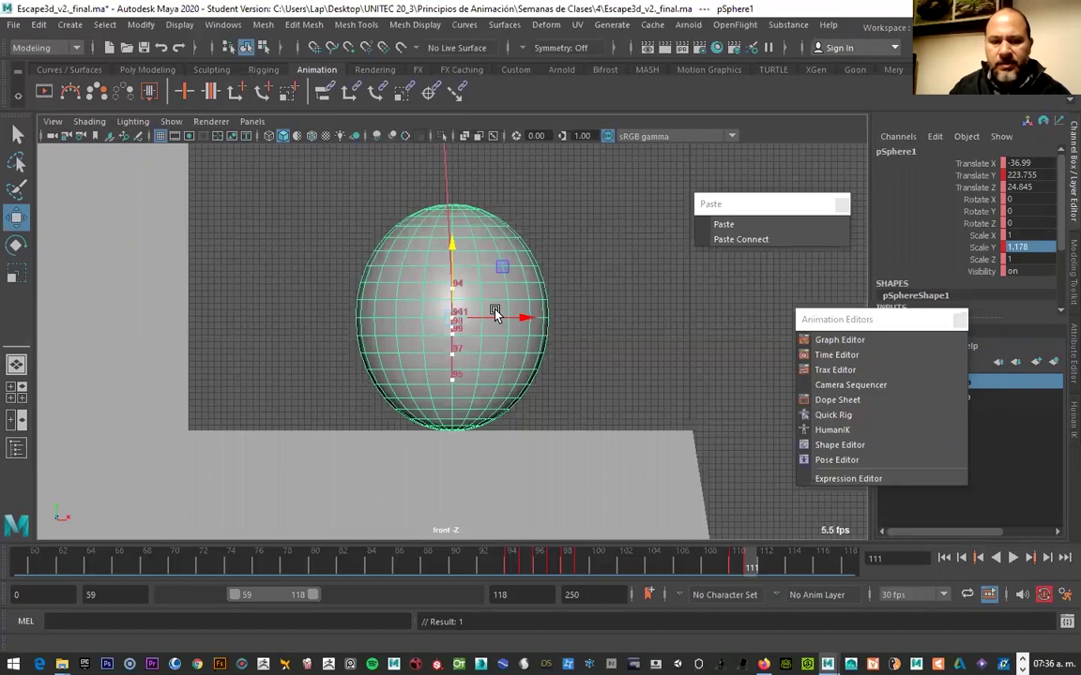
Tilt the ball to Rotate Z 6.869 and play back the bounce to review it
key(e)
drag(494, 271, 493, 266)
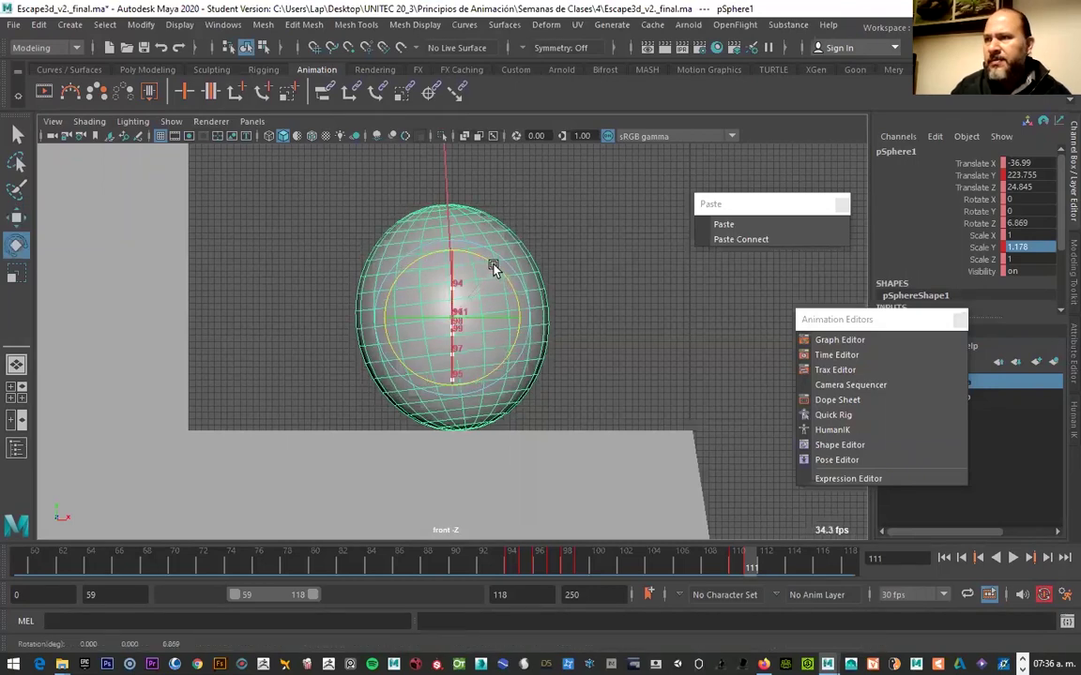
key(alt+v)
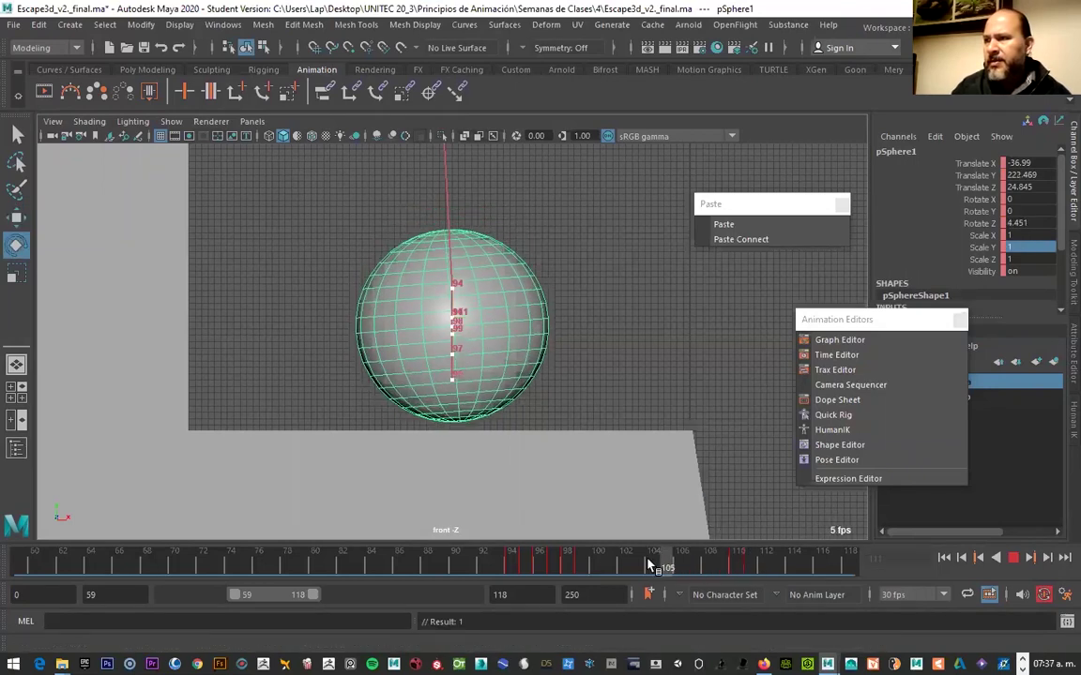
mouse_move(705, 569)
mouse_down()
mouse_move(502, 565)
mouse_move(749, 575)
mouse_move(254, 563)
mouse_move(757, 570)
mouse_up()
click(202, 567)
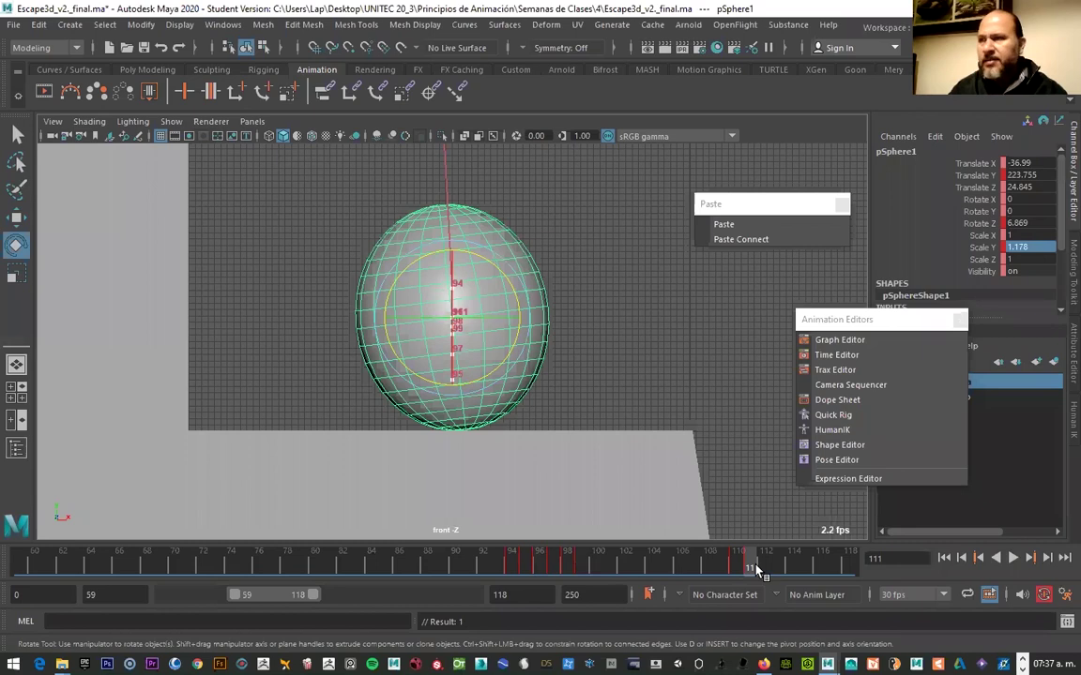
Undo the Z rotation back to 0 and replay the bounce near frame 110
key(ctrl+z)
key(alt+v)
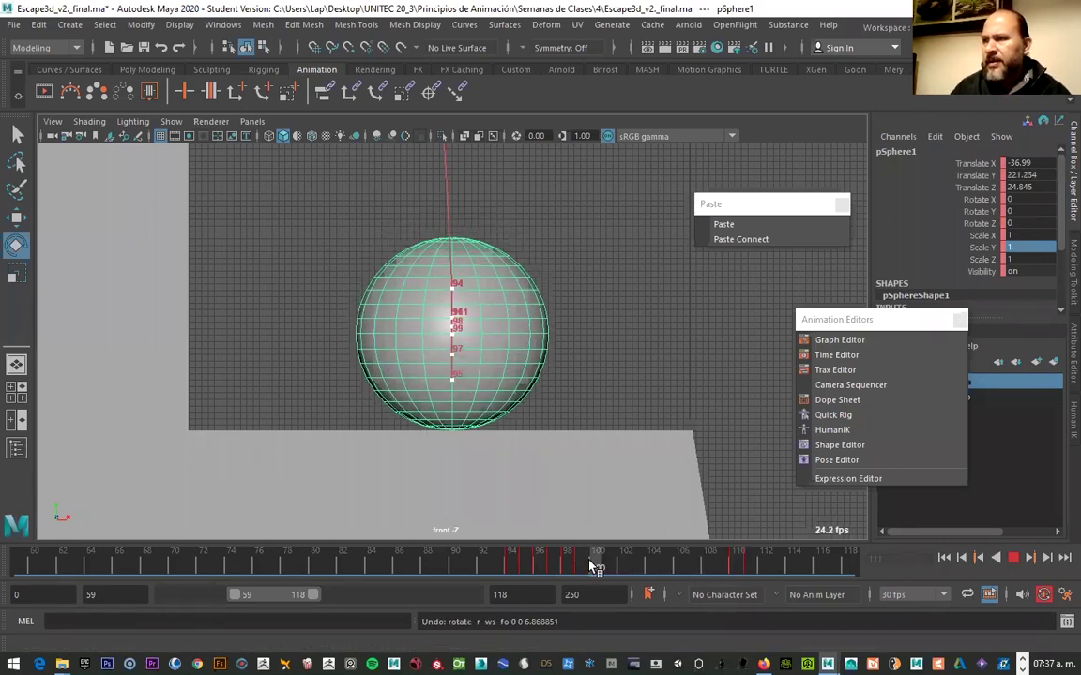
mouse_move(583, 569)
mouse_down()
mouse_move(550, 572)
mouse_move(765, 569)
mouse_move(579, 571)
mouse_up()
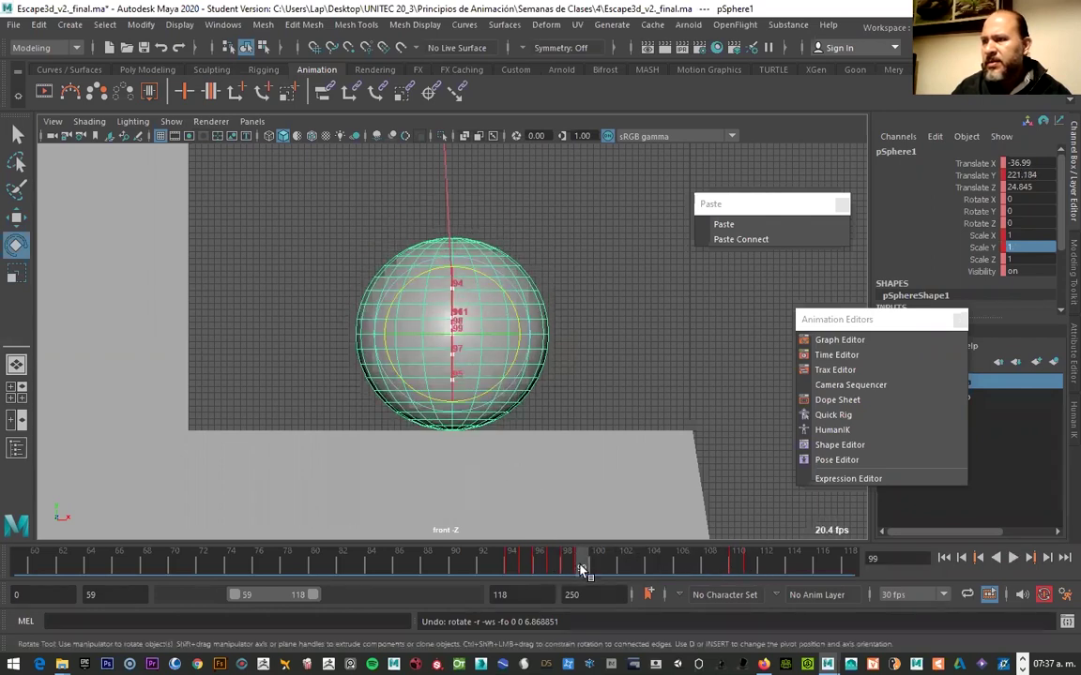
Copy the frame-99 keys and try pasting them at frame 110 twice
right_click(579, 568)
click(615, 297)
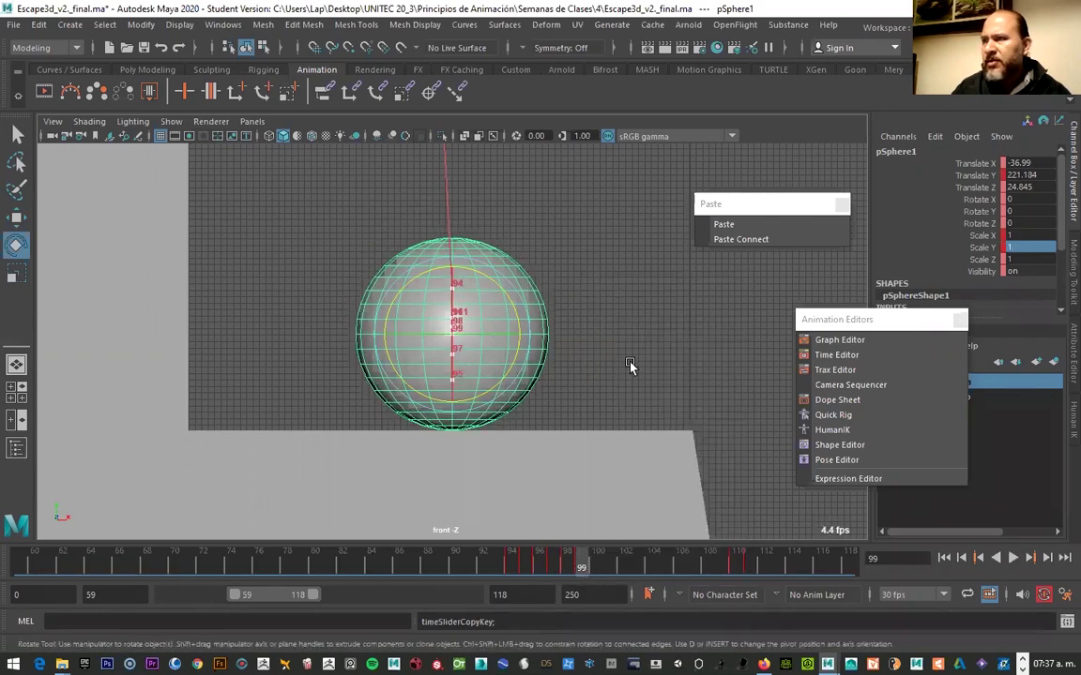
click(736, 568)
right_click(738, 568)
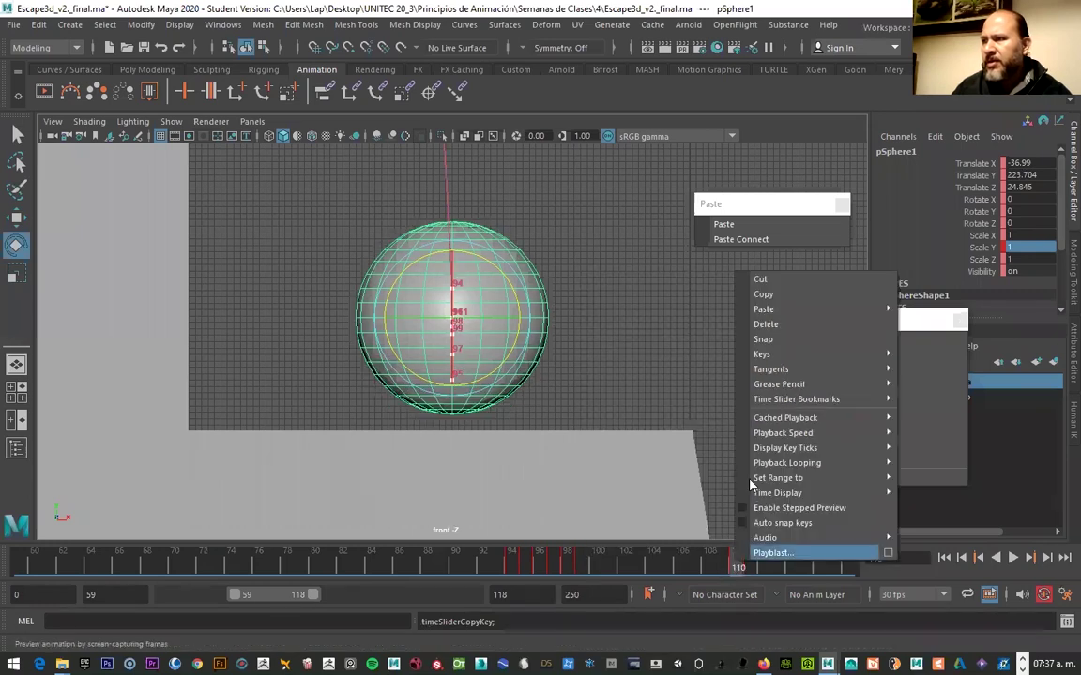
click(730, 226)
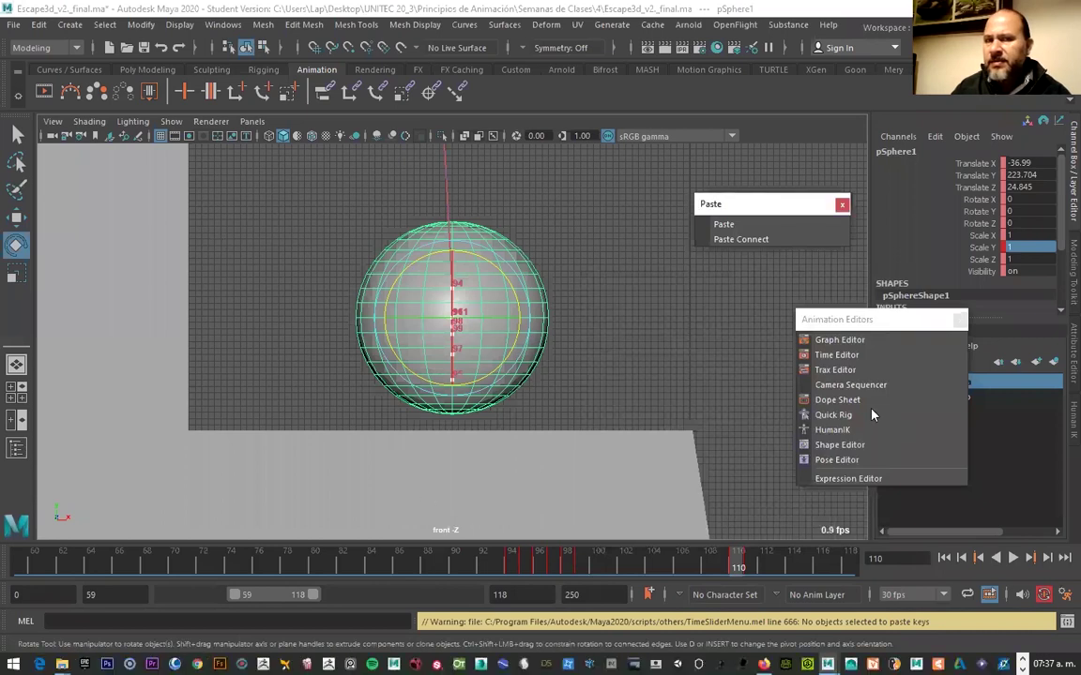
right_click(738, 565)
click(729, 225)
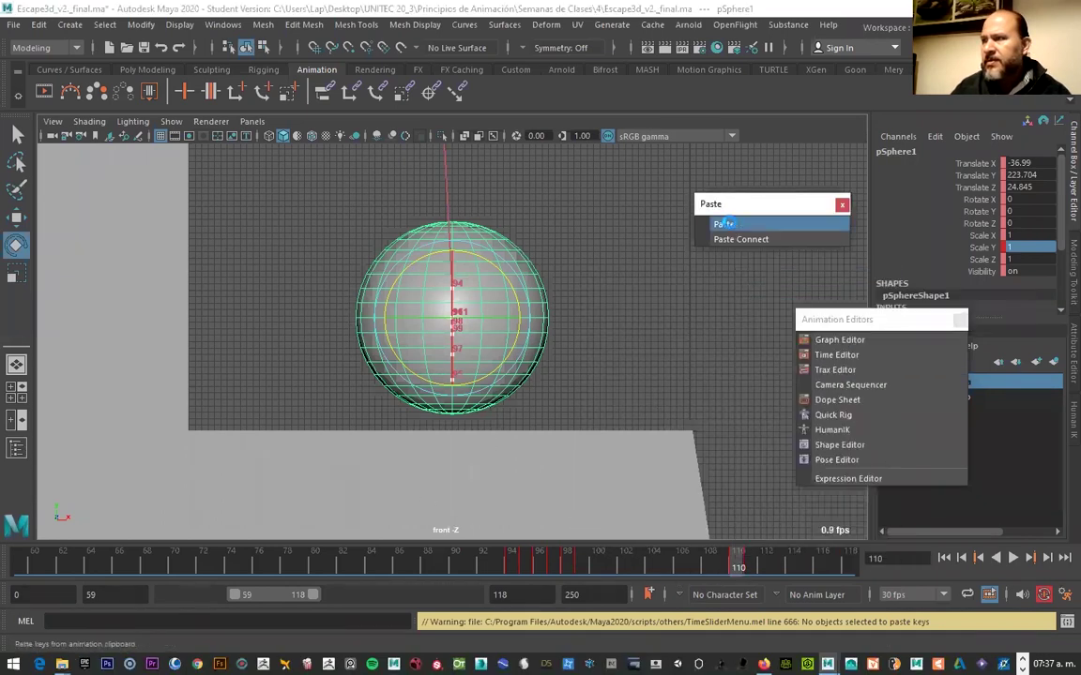
Copy the frame-99 keys again and retry the paste at frame 110
click(581, 566)
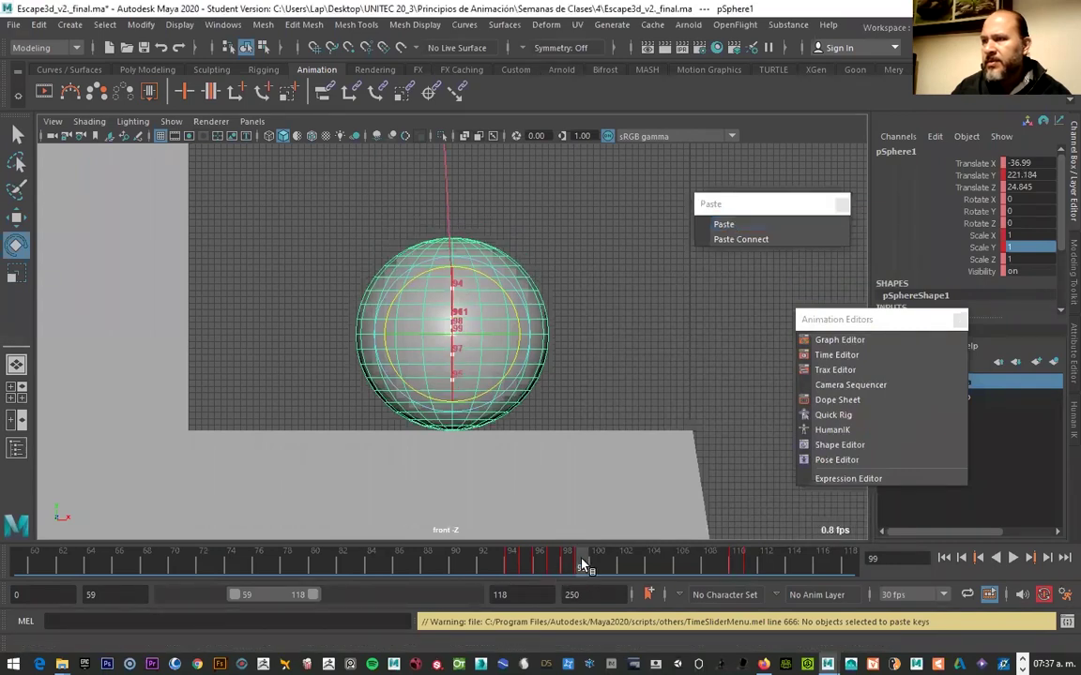
right_click(582, 567)
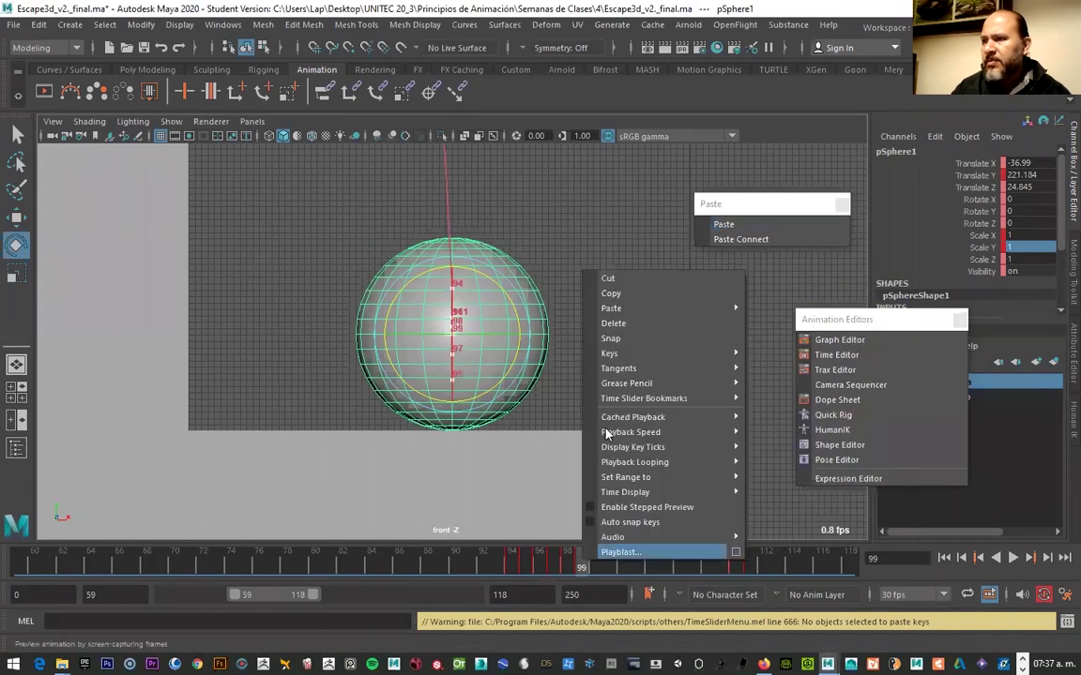
click(611, 293)
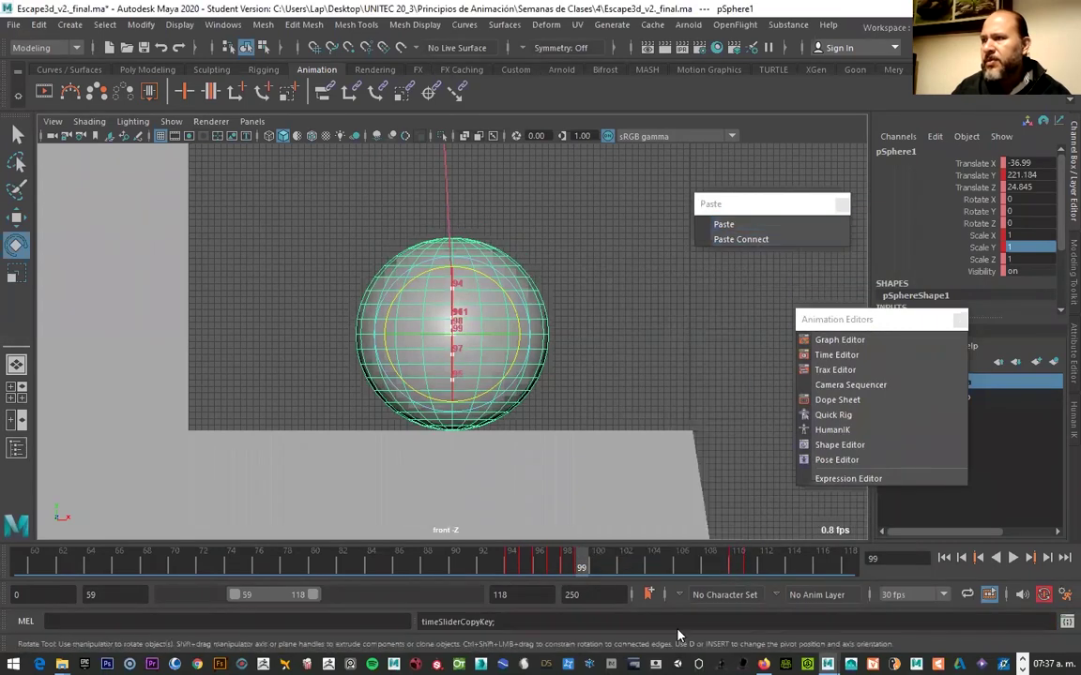
click(736, 566)
click(725, 225)
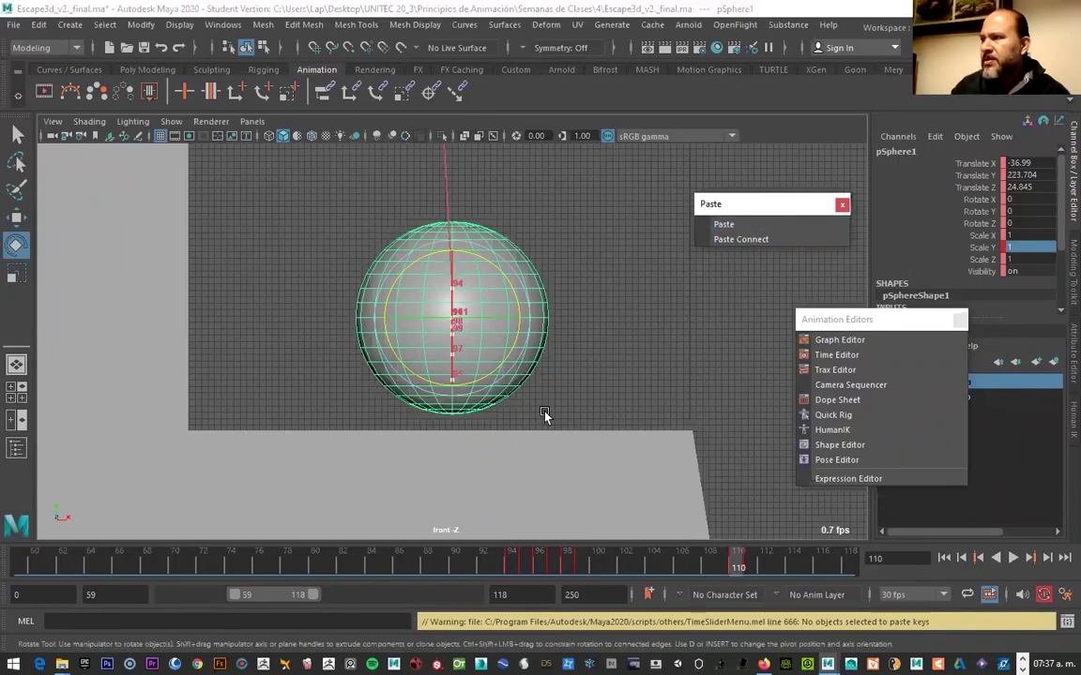
click(595, 567)
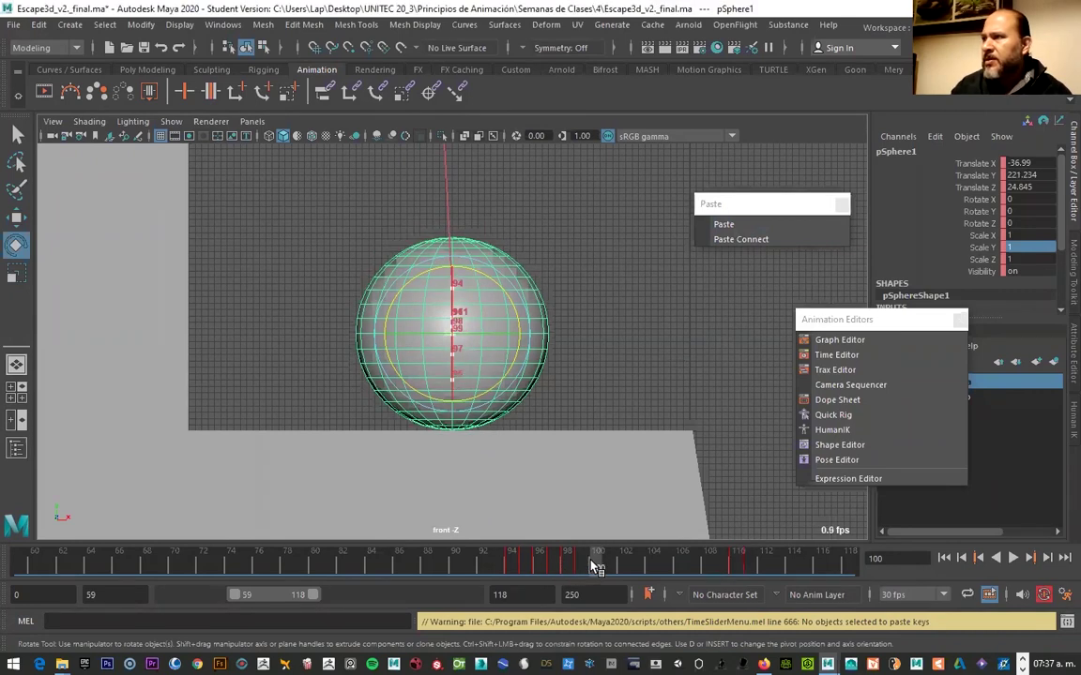
Select the Translate Y channel in the Channel Box and reselect the ball
click(1022, 174)
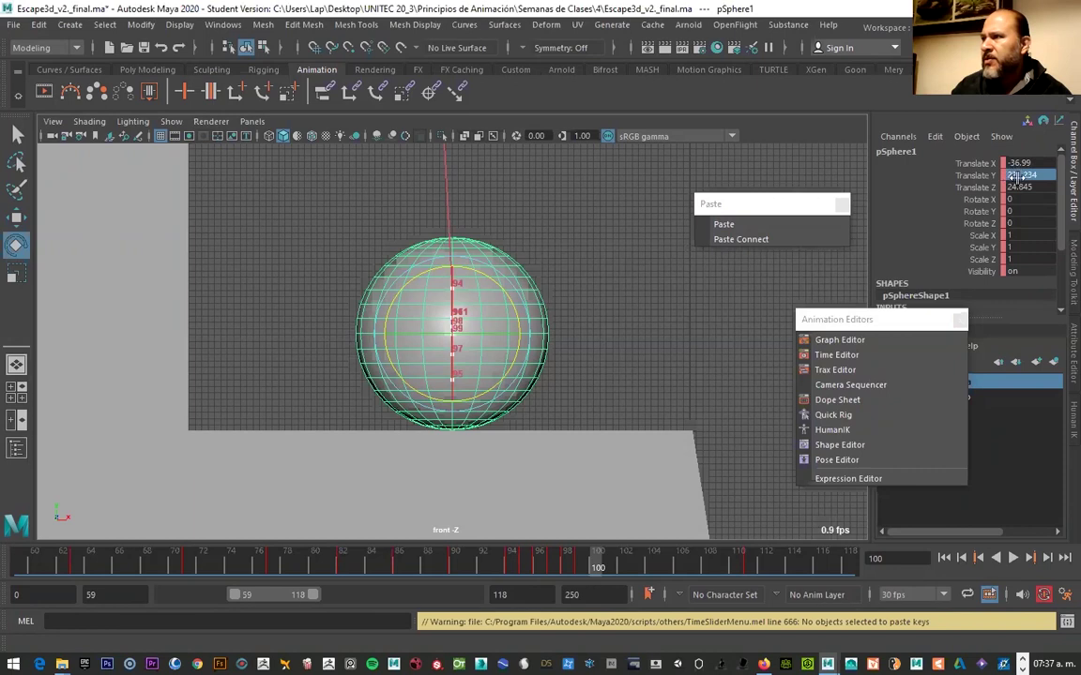
double_click(1025, 174)
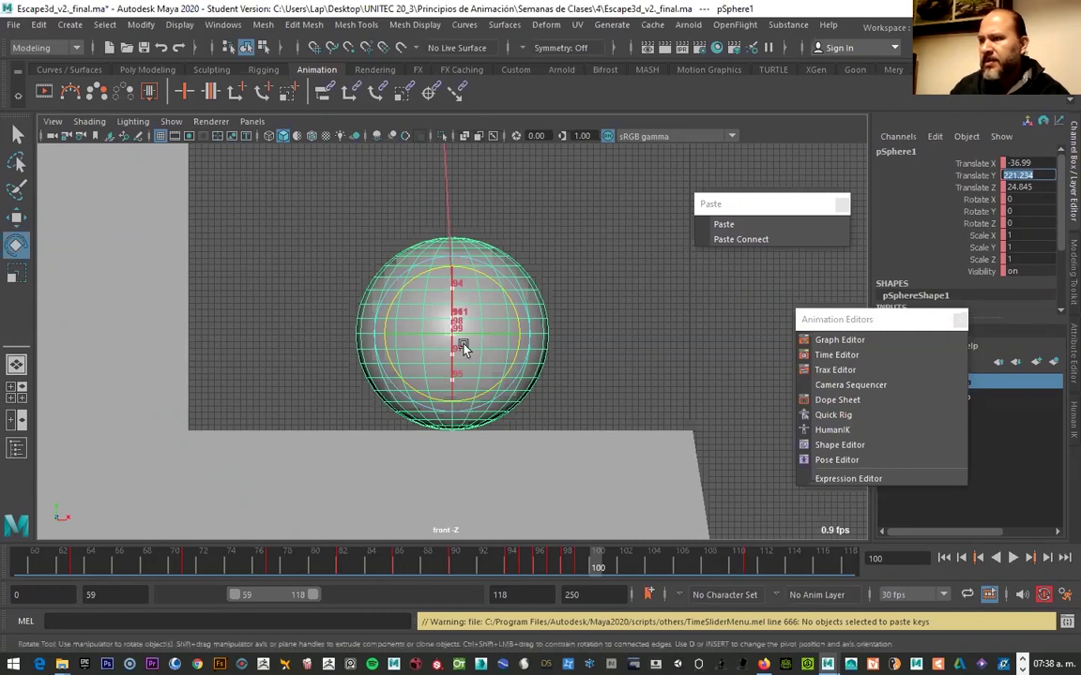
click(591, 291)
click(542, 311)
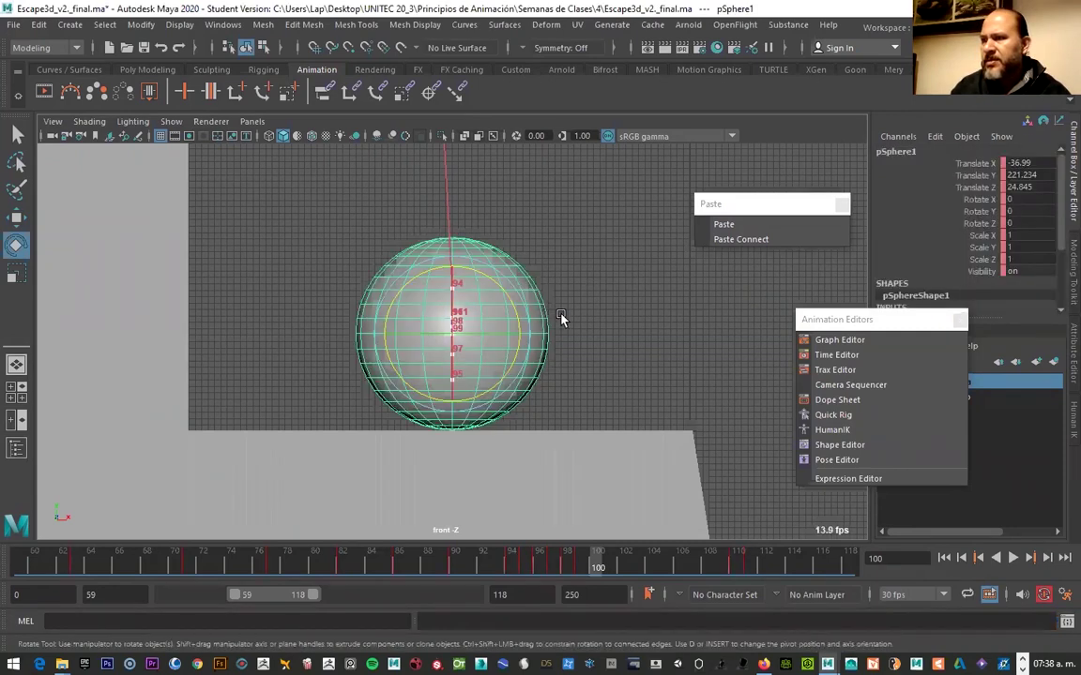
Check Translate Y at frames 99 (221.184) and 111, then paste the copied keys at frame 110
drag(584, 565, 580, 567)
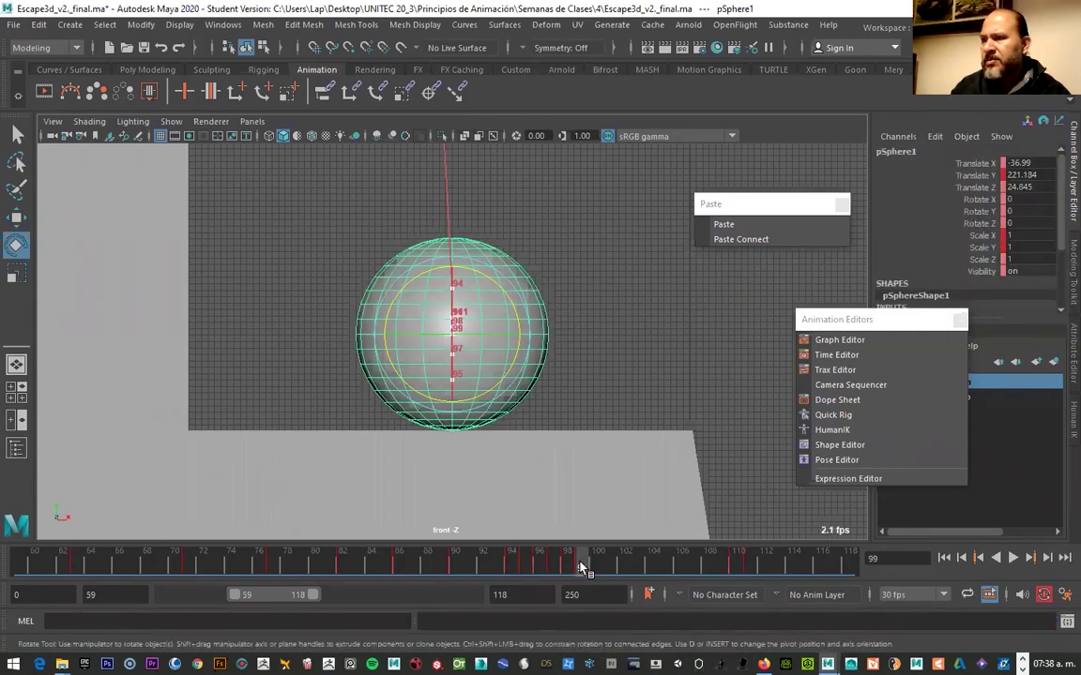
double_click(1032, 175)
double_click(1029, 174)
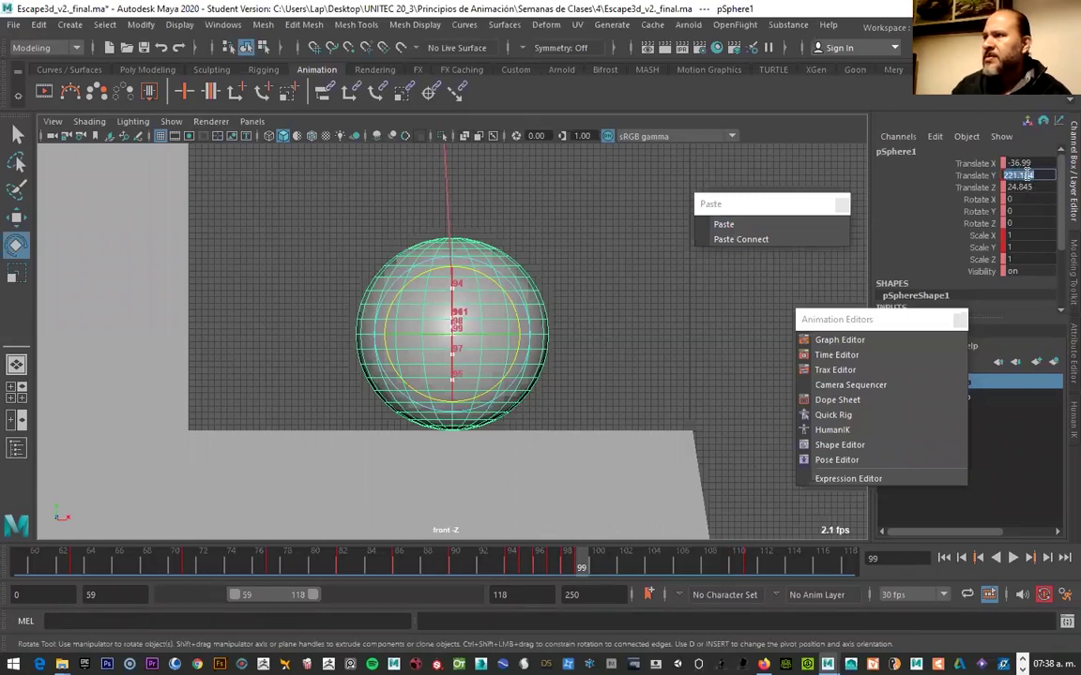
click(752, 566)
mouse_move(646, 568)
mouse_down()
mouse_move(638, 574)
mouse_move(737, 569)
mouse_up()
click(730, 226)
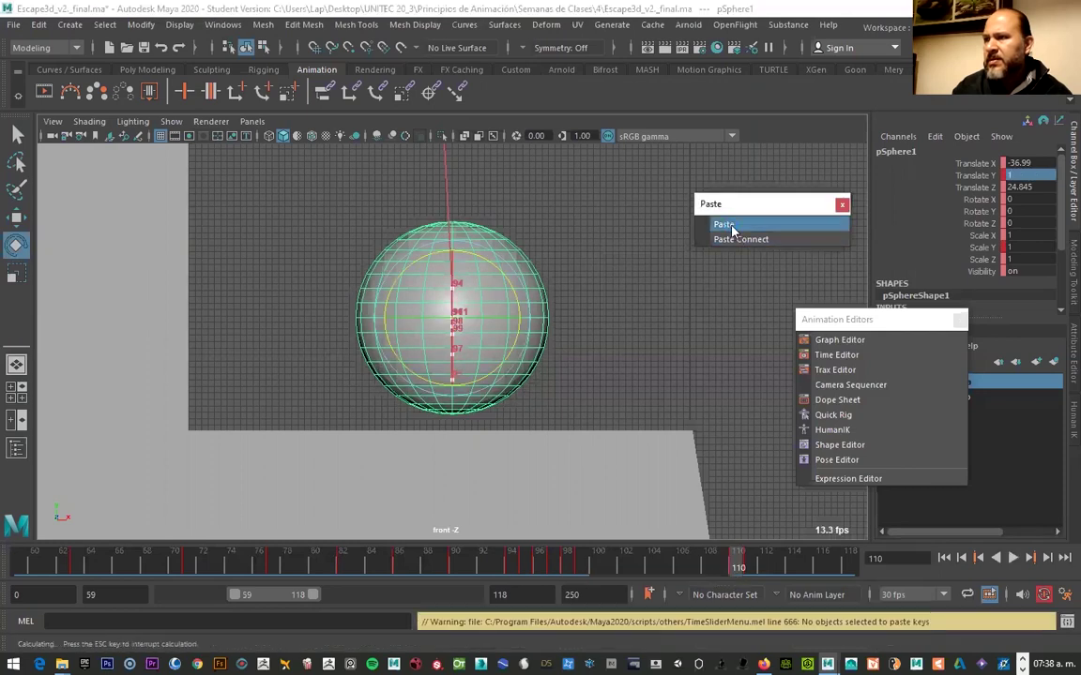
Play the animation from frame 102 to review the faulty bounce
click(579, 282)
drag(664, 567, 625, 568)
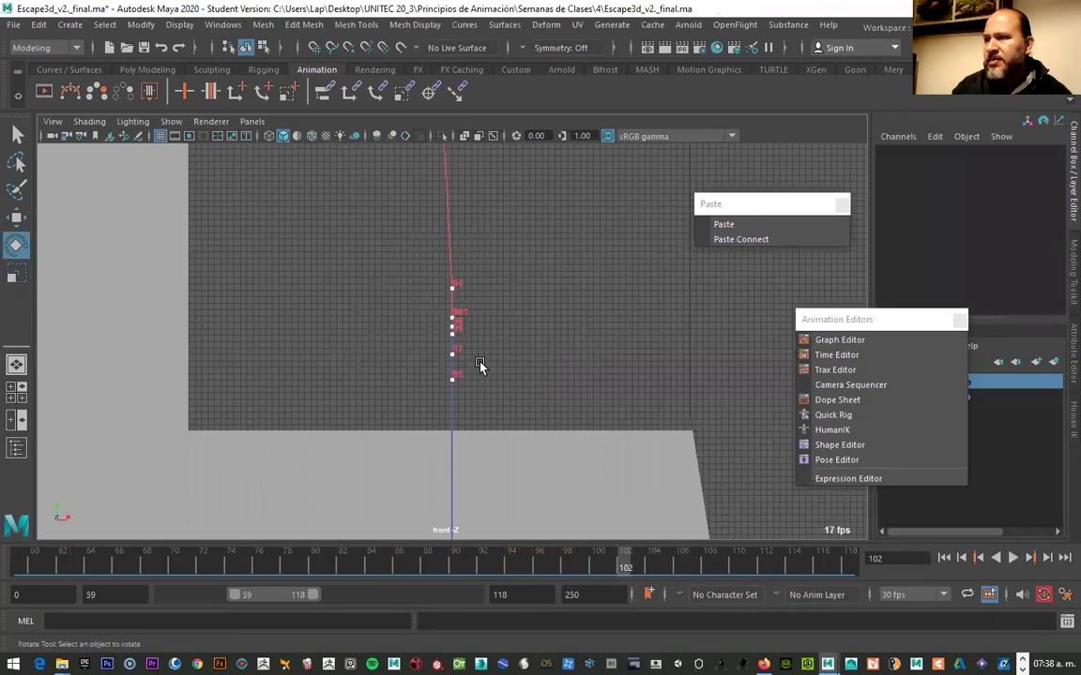
key(alt+v)
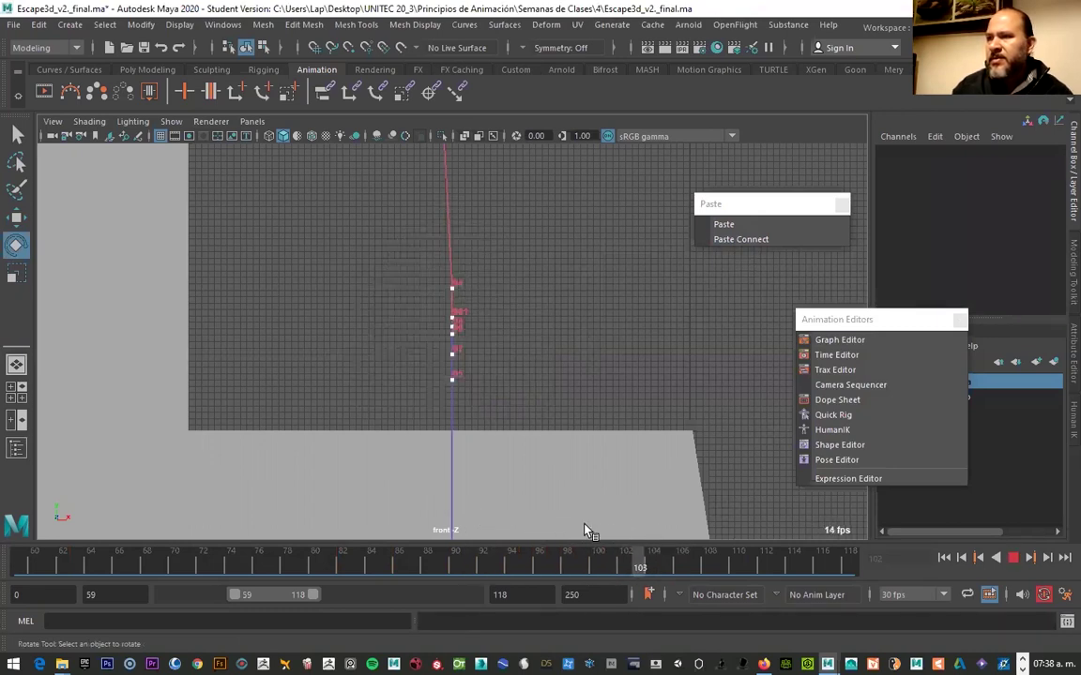
click(467, 324)
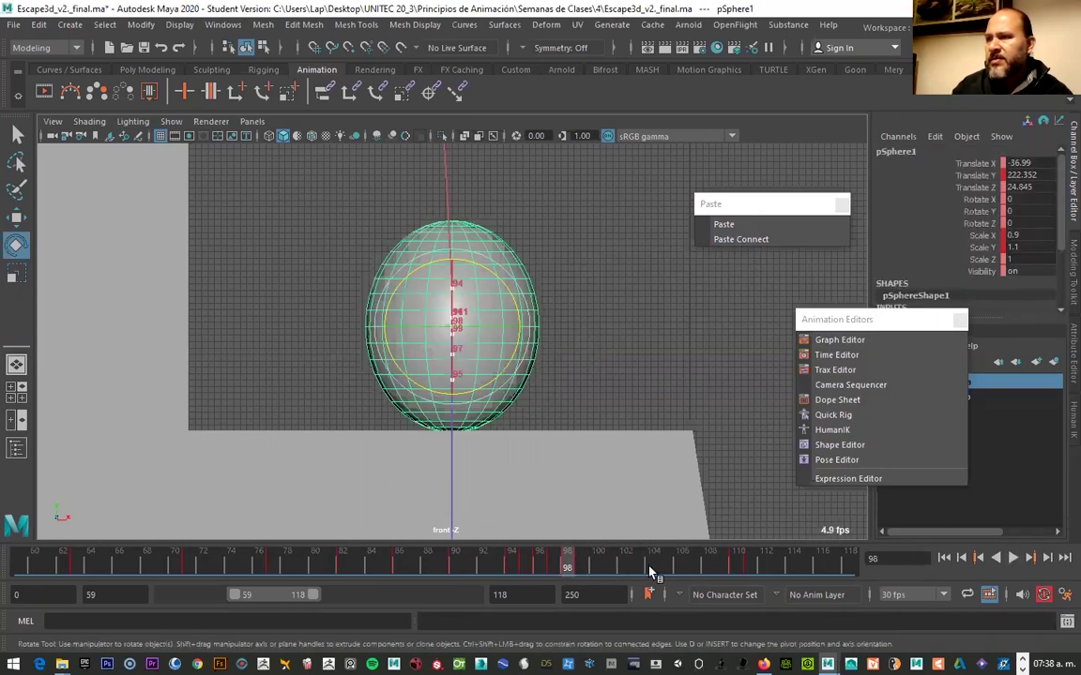
Delete the faulty frame-110 key and replace it with the copied frame-99 keys
click(734, 564)
right_click(736, 563)
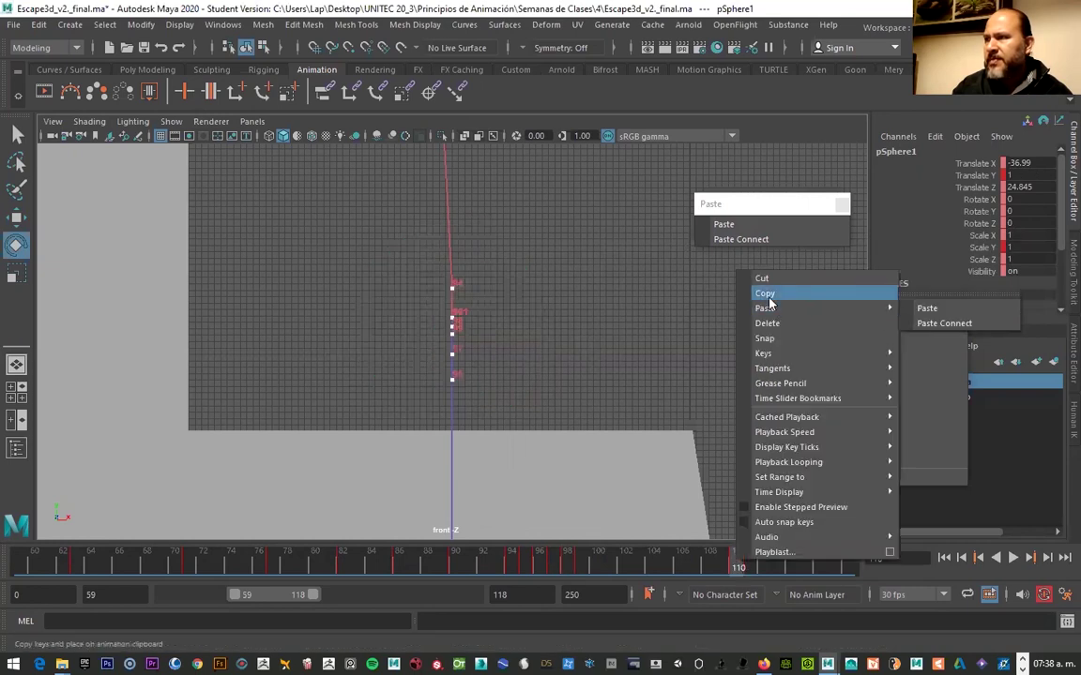
click(766, 323)
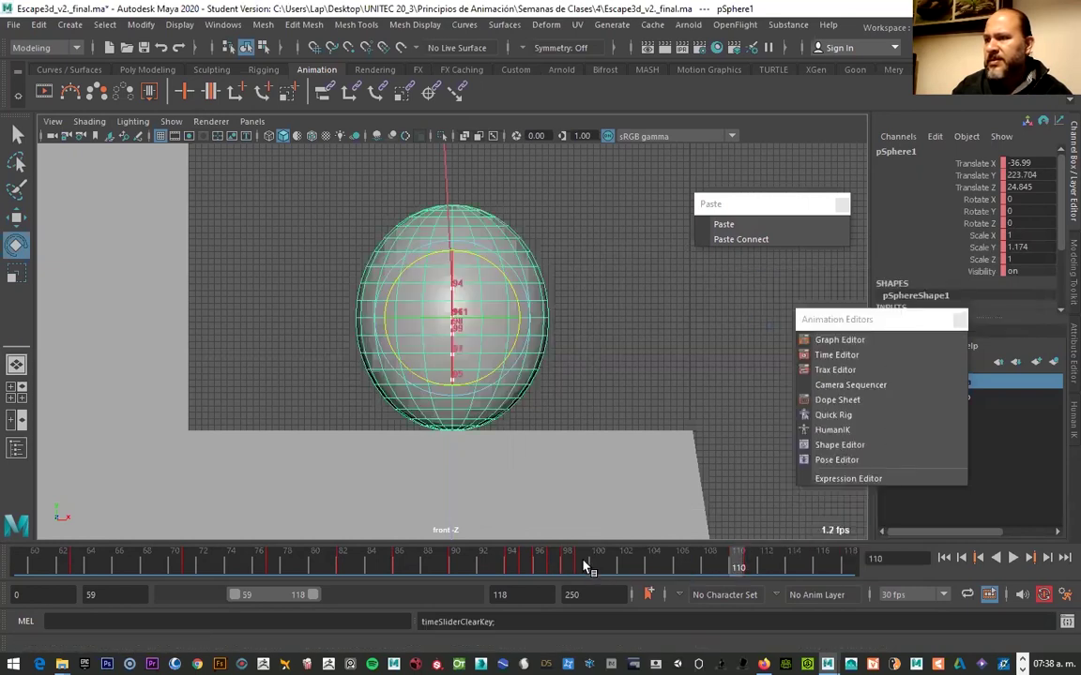
click(582, 564)
right_click(580, 563)
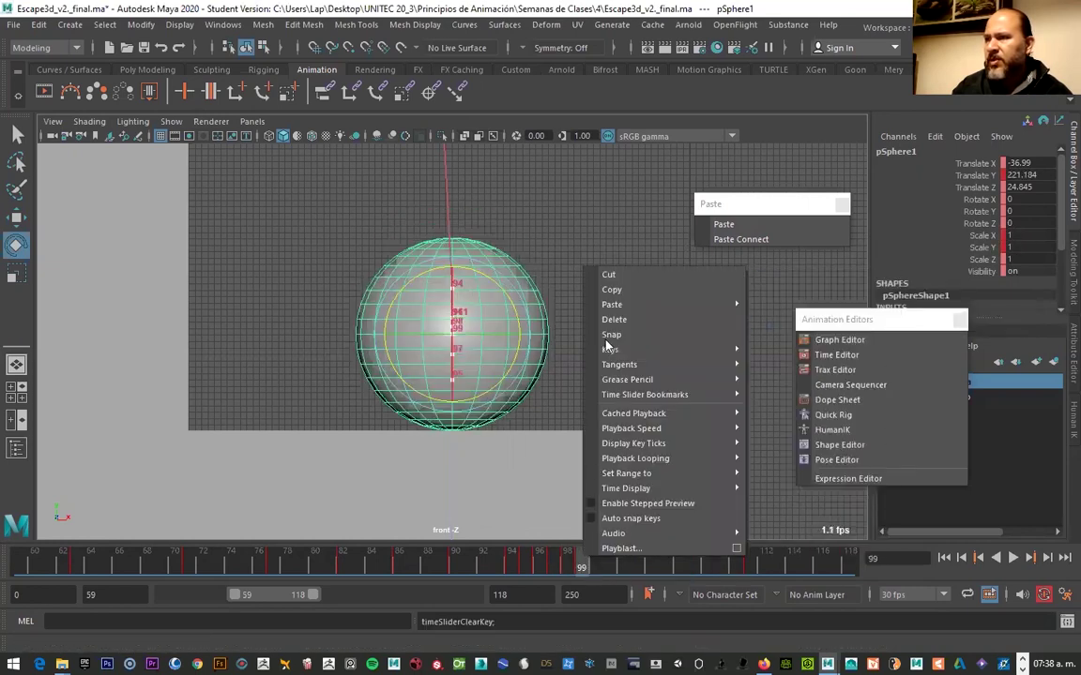
click(617, 295)
click(730, 562)
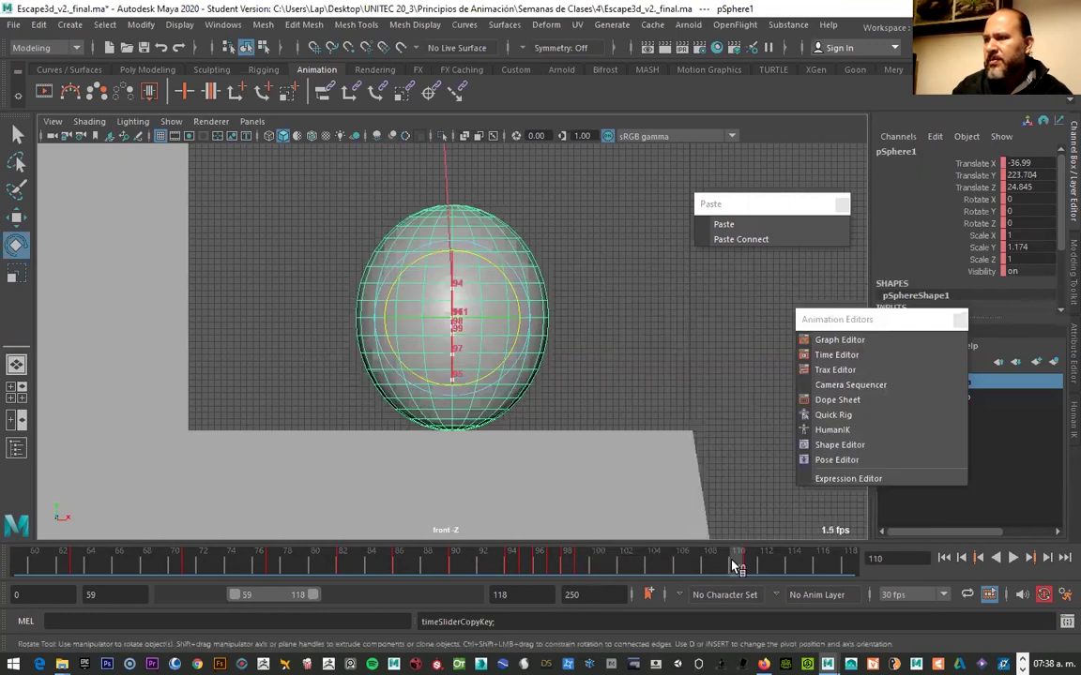
click(725, 226)
Play the bounce twice to check it, stopping at frame 110
key(alt+v)
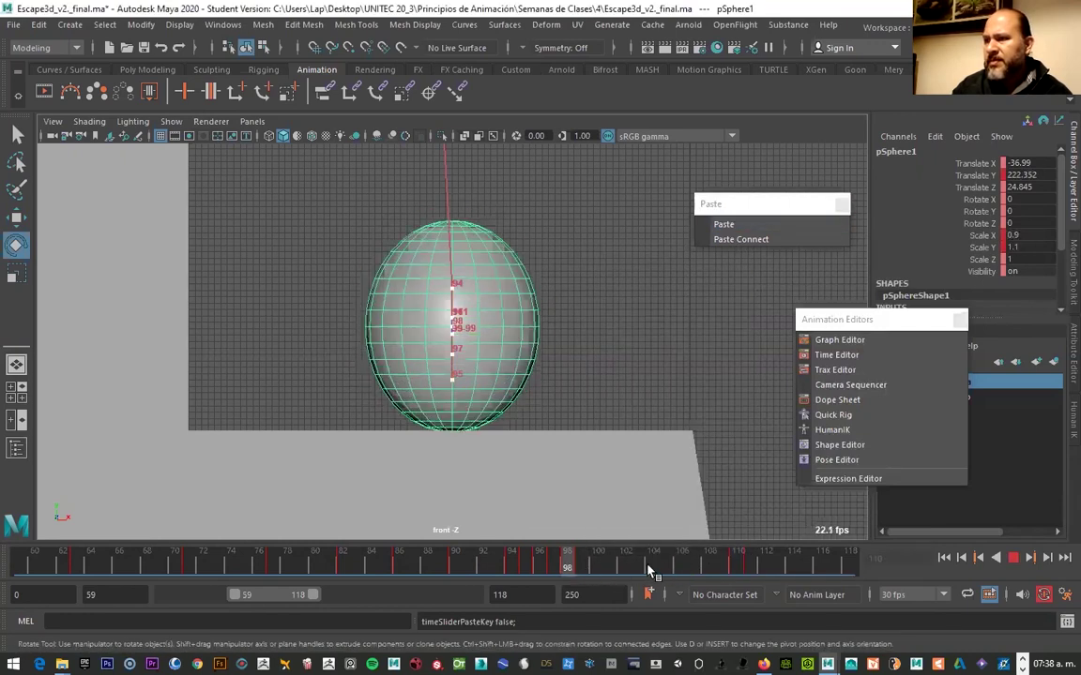
click(739, 568)
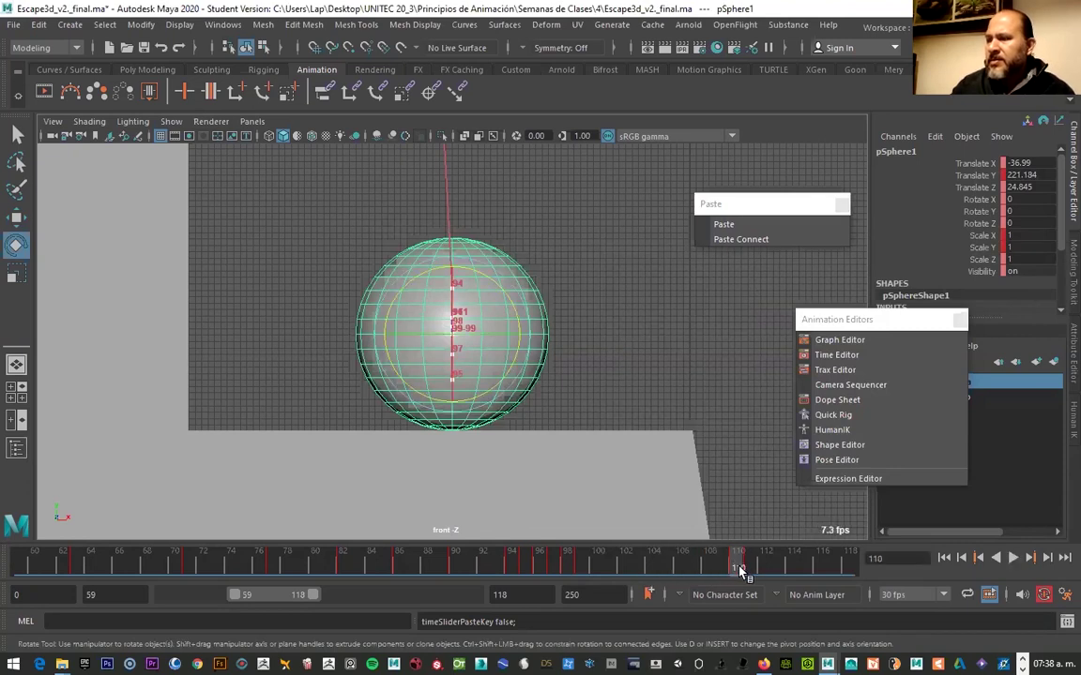
key(alt+v)
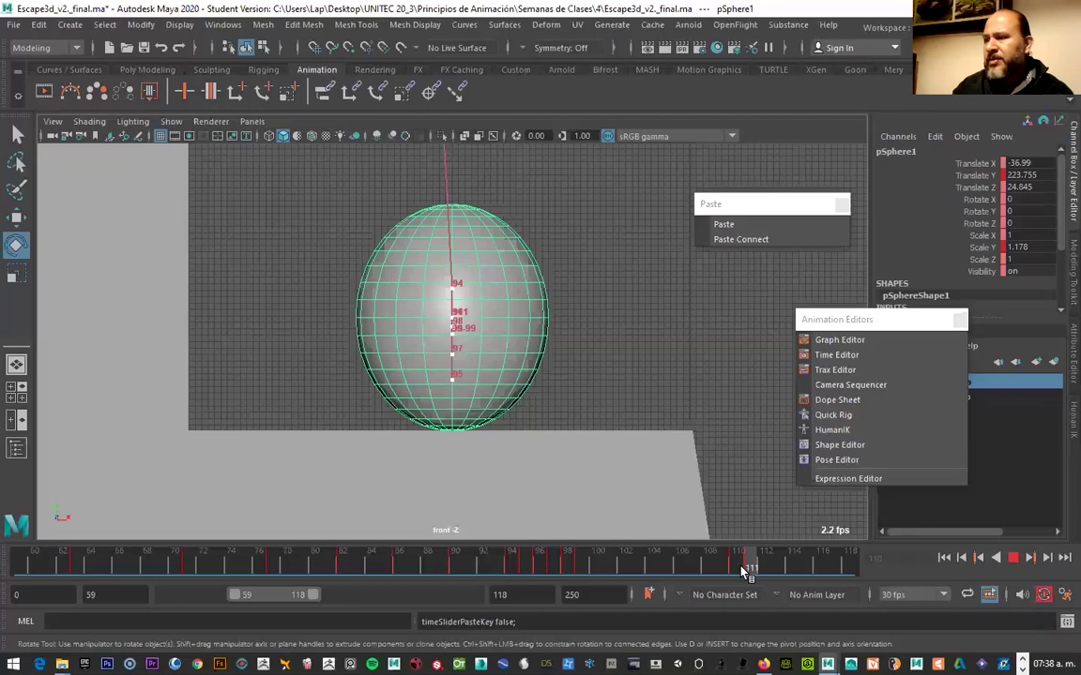
click(742, 569)
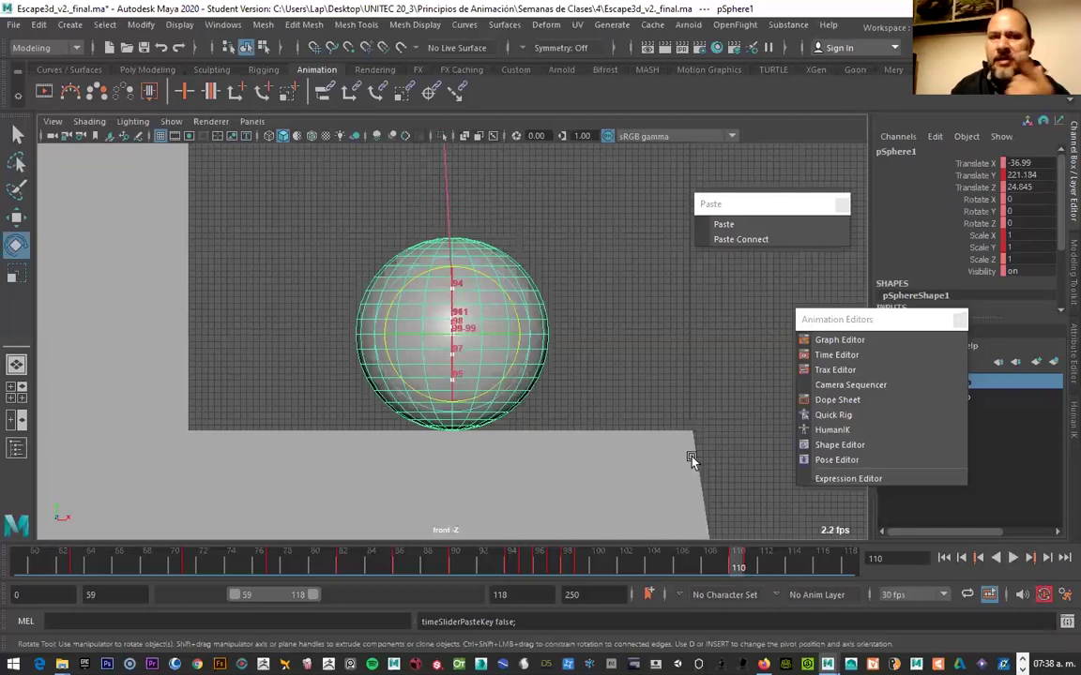
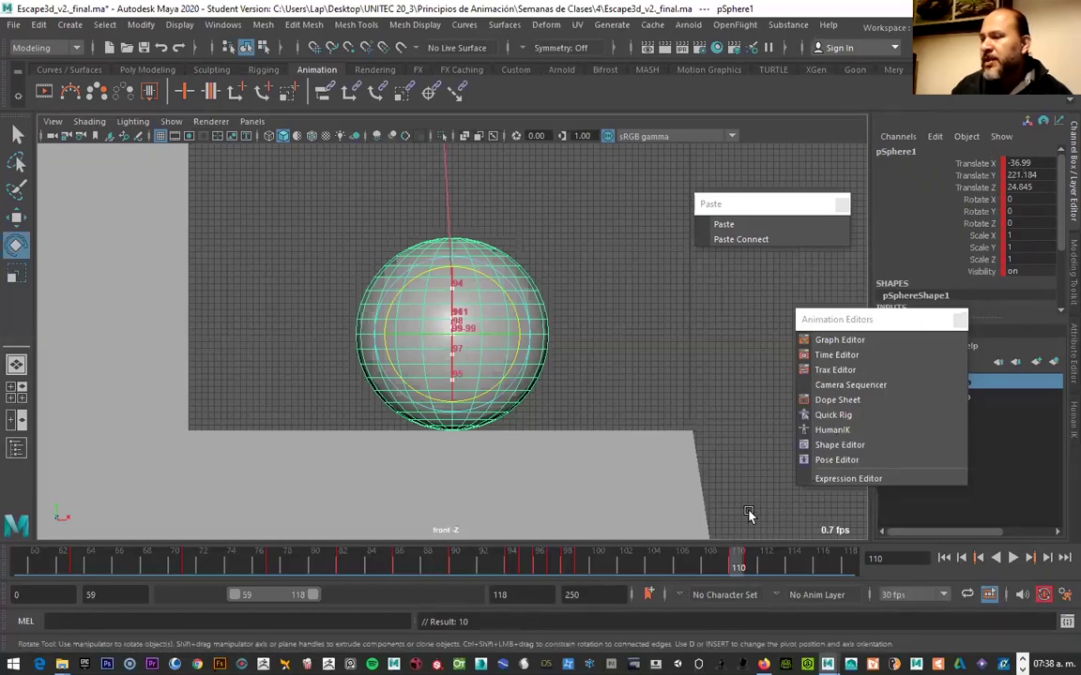
Key the stretched ball at frame 111 tilted 10.102° around Z, then replay to check it
key(alt+v)
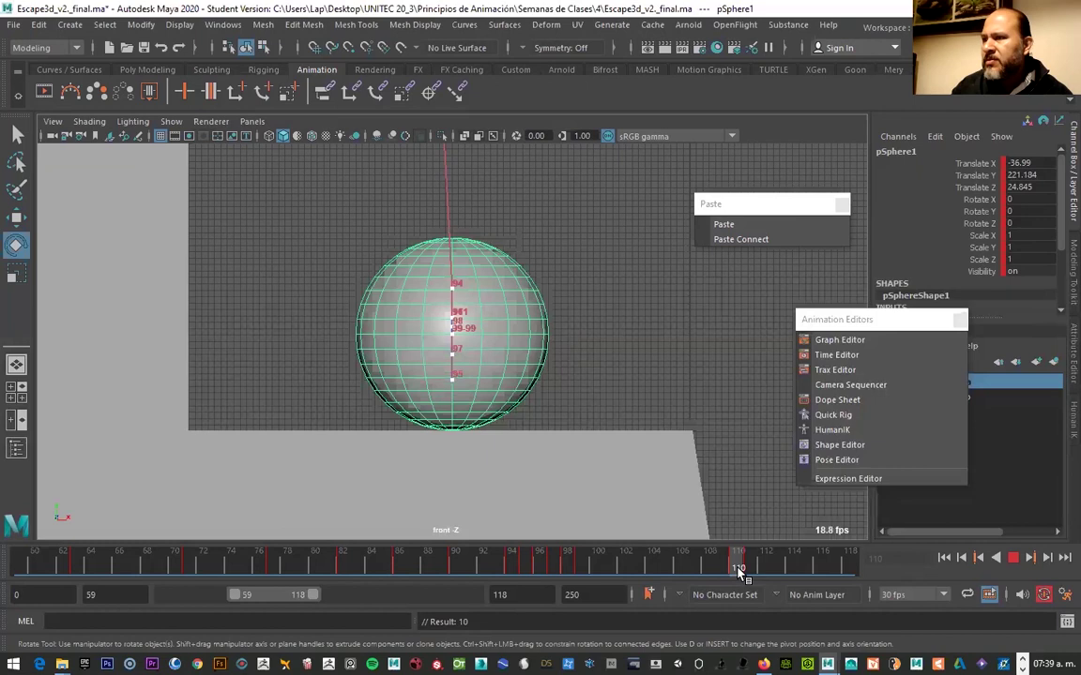
key(alt+v)
drag(500, 301, 497, 273)
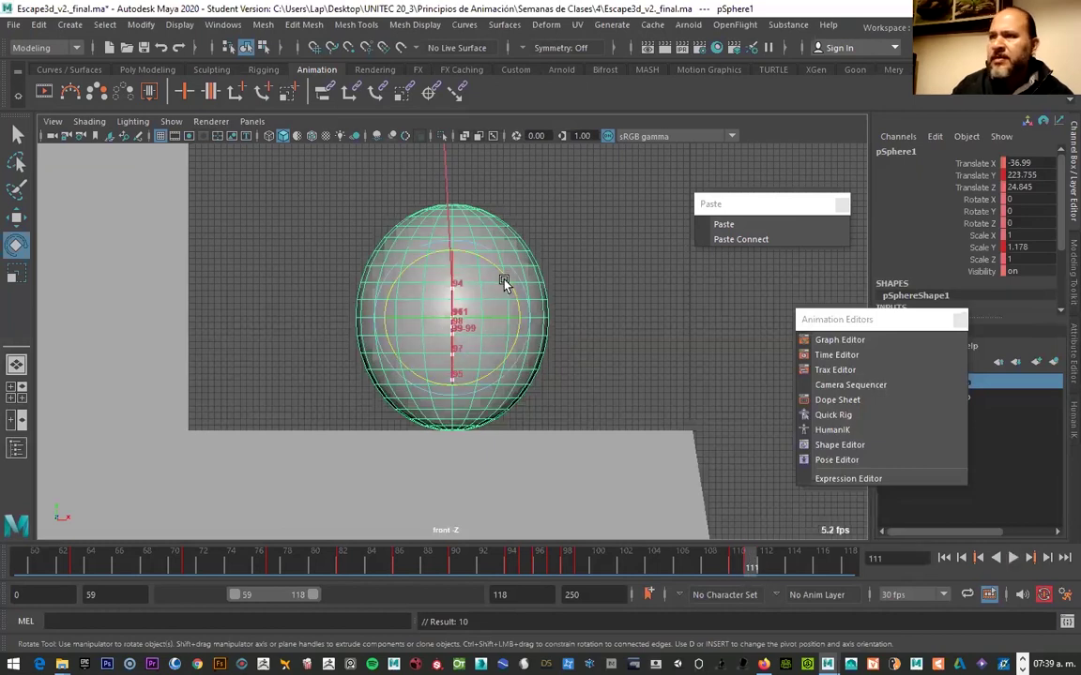
key(s)
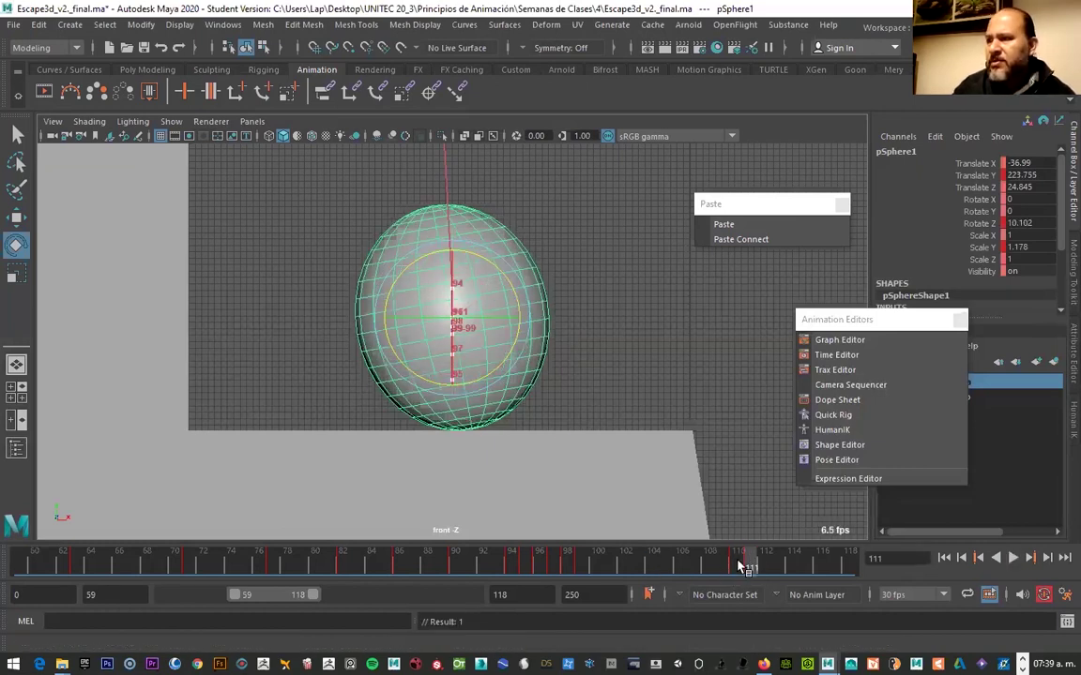
key(alt+v)
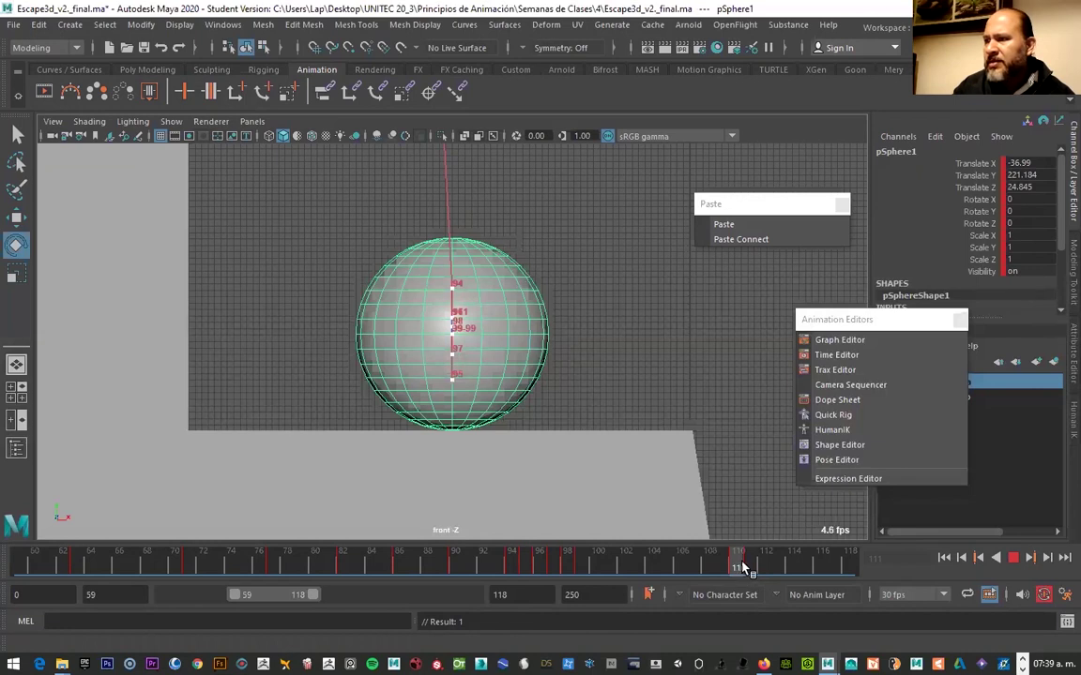
click(751, 563)
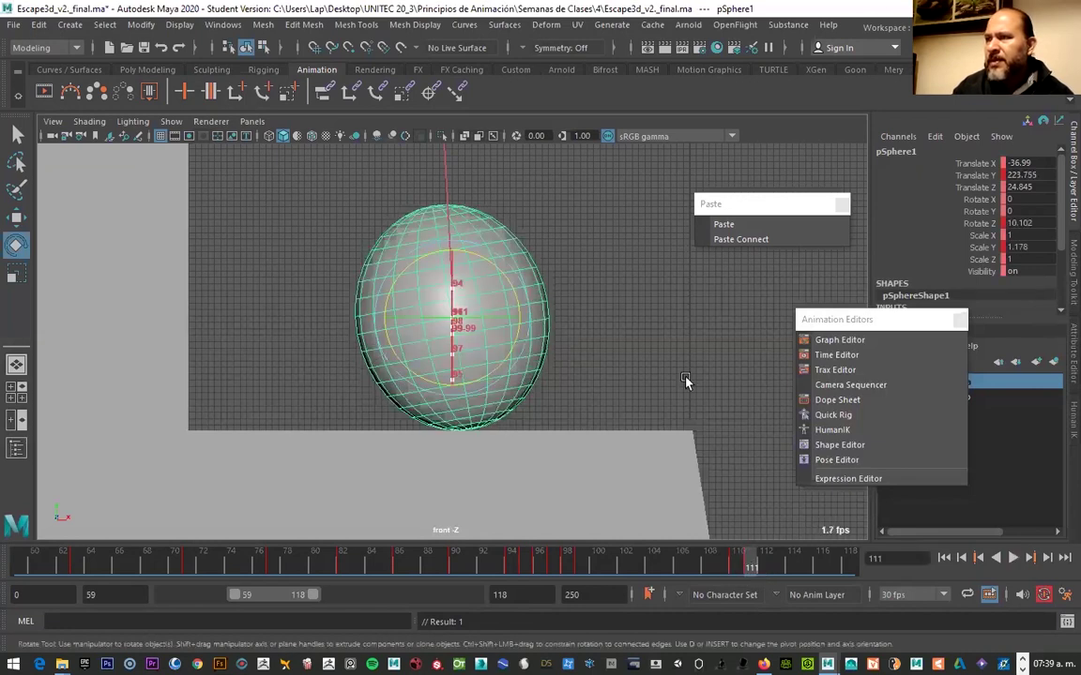
Move the torn-off Paste window lower in the viewport and go to frame 110
drag(764, 215, 686, 518)
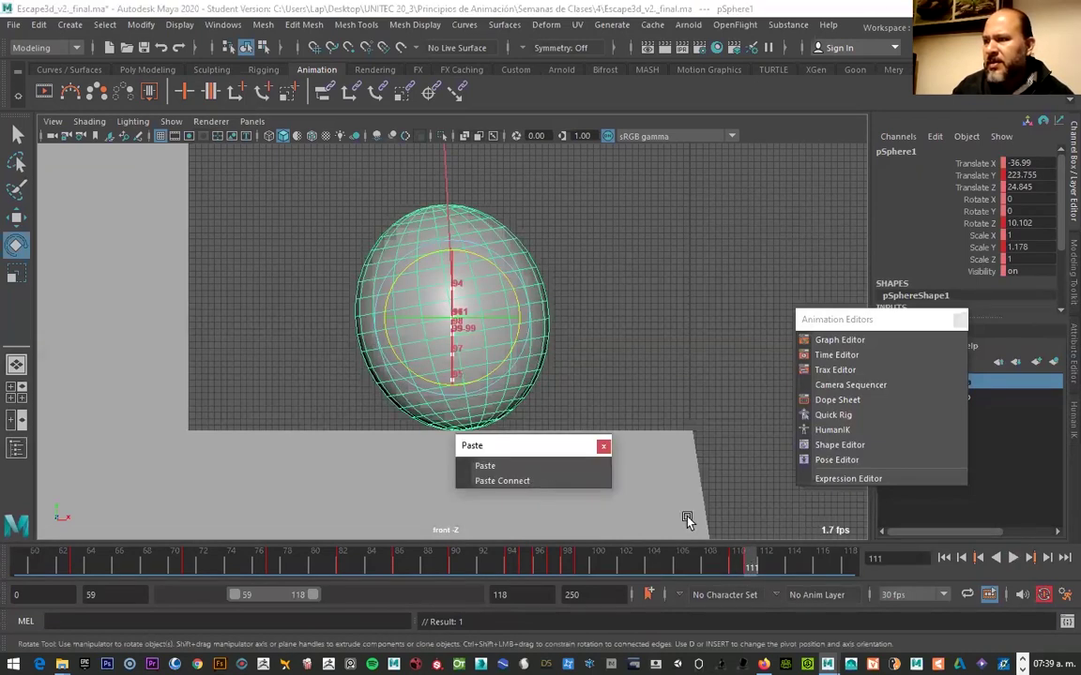
click(729, 565)
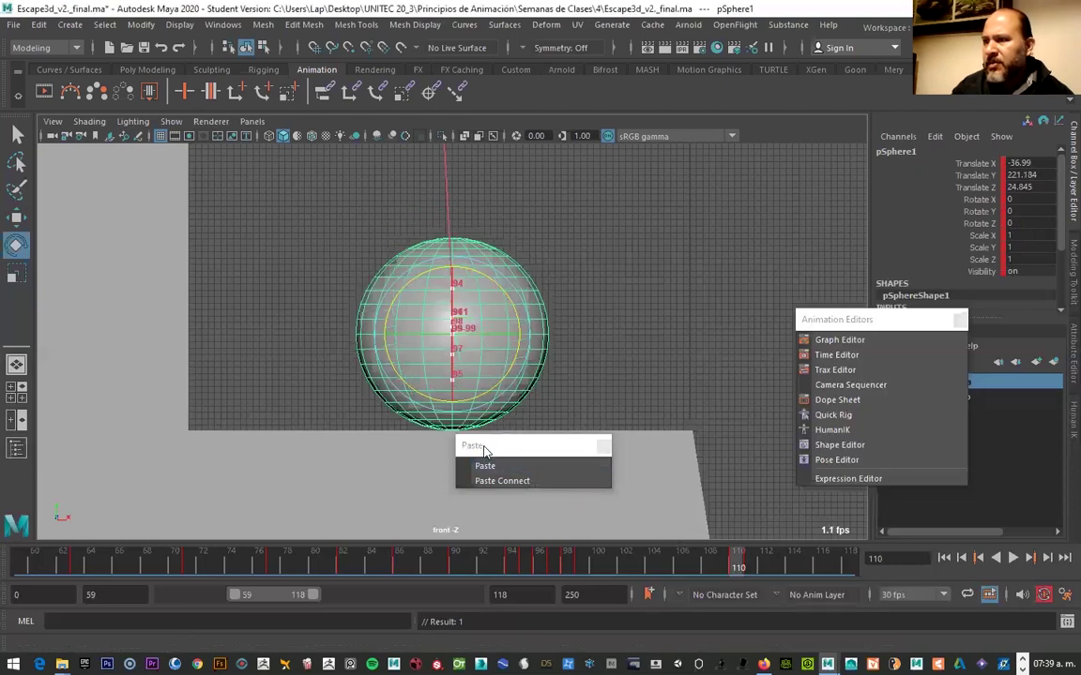
drag(483, 449, 480, 445)
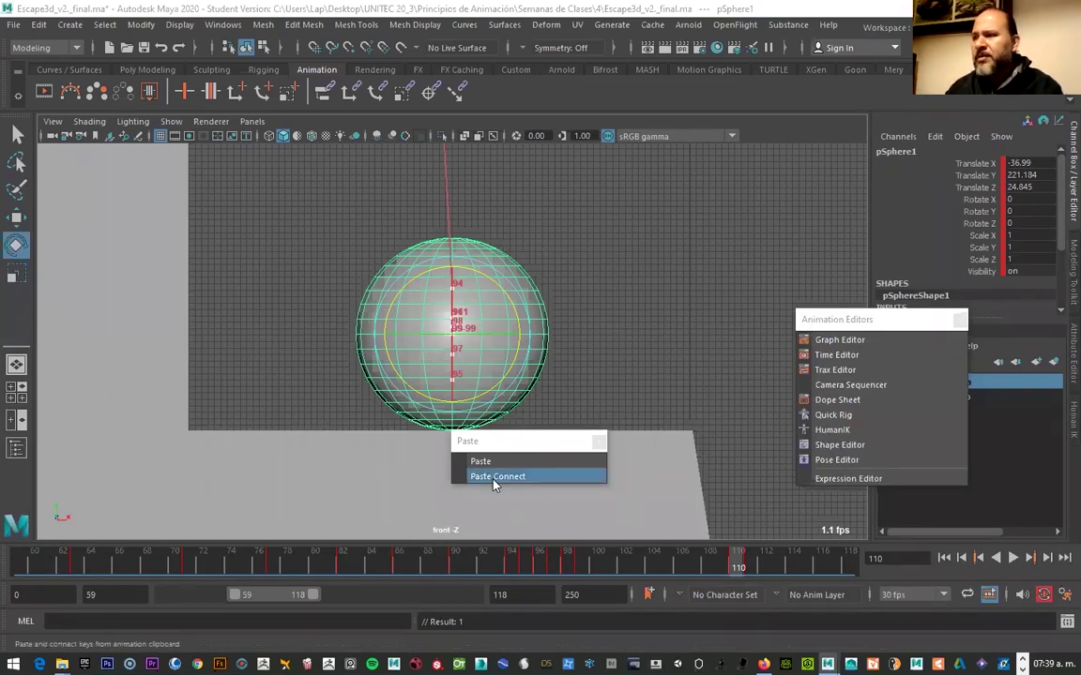
Step through frames 103, 101, 110 and 99, landing on the tilted key at frame 111
click(640, 567)
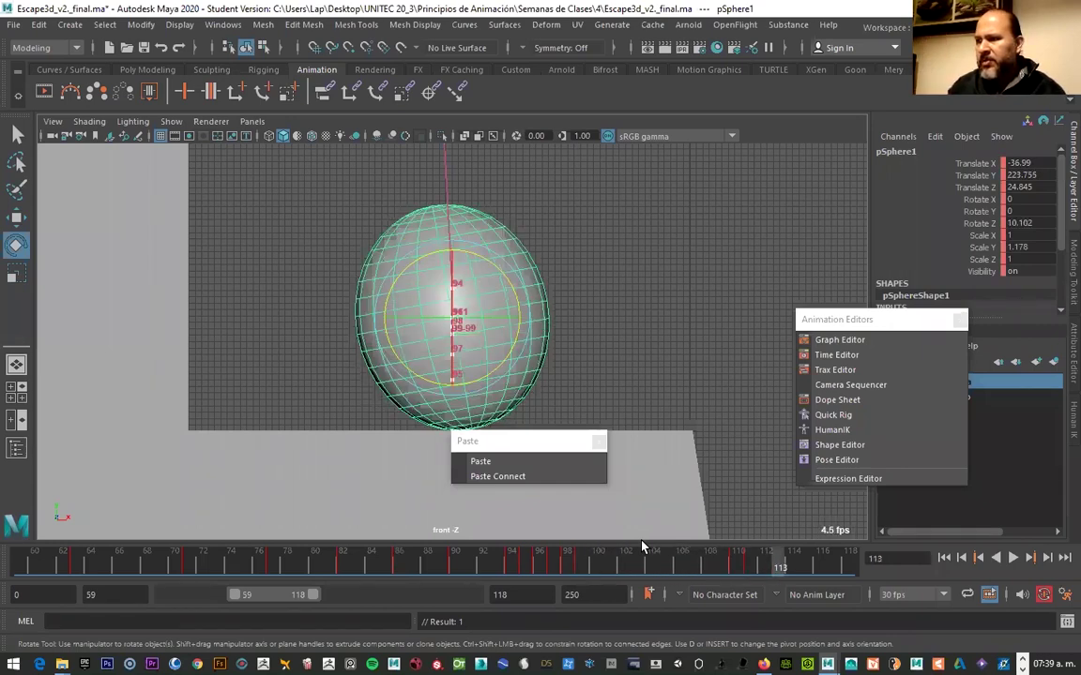
key(alt+comma)
key(alt+comma)
key(alt+comma)
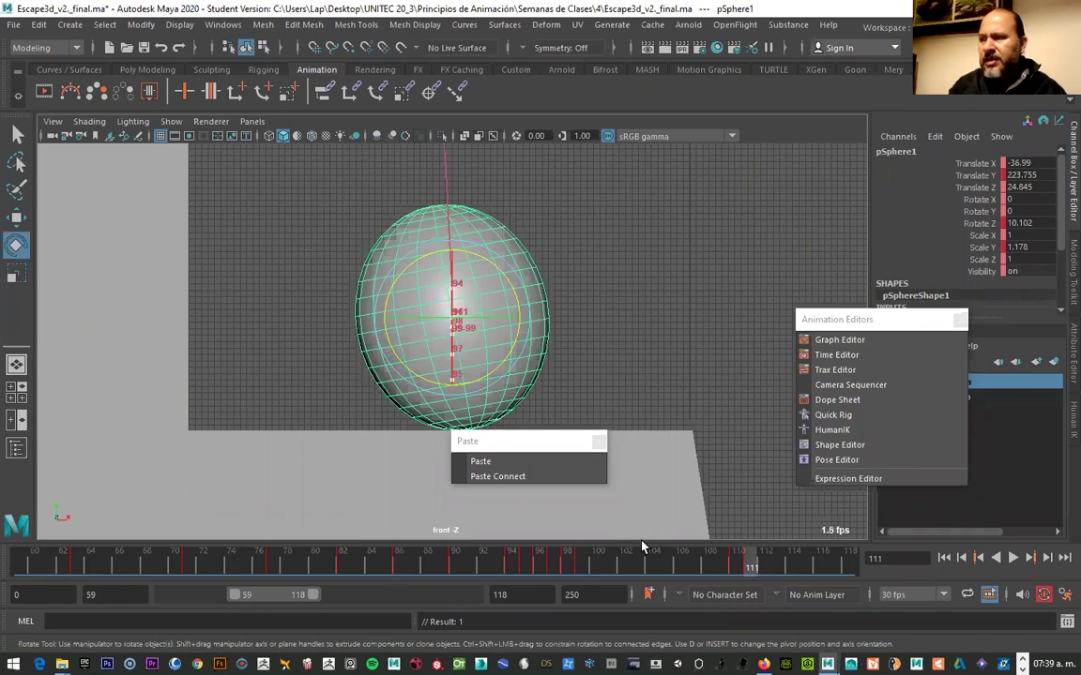
key(alt+comma)
key(alt+comma)
key(alt+comma)
key(alt+comma)
key(alt+comma)
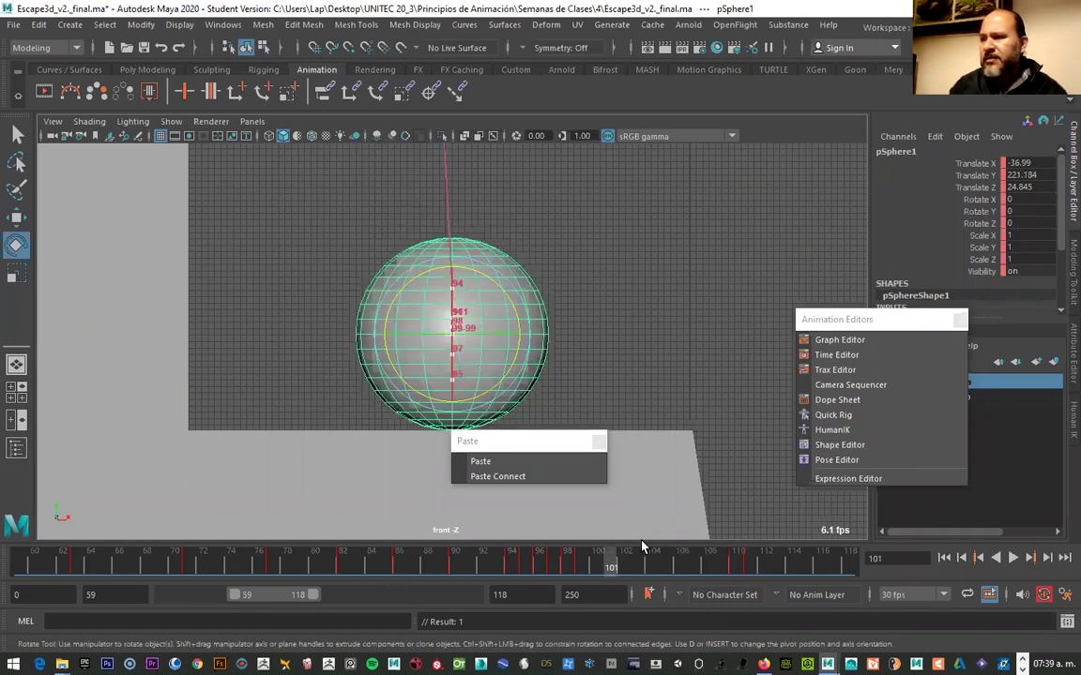
key(period)
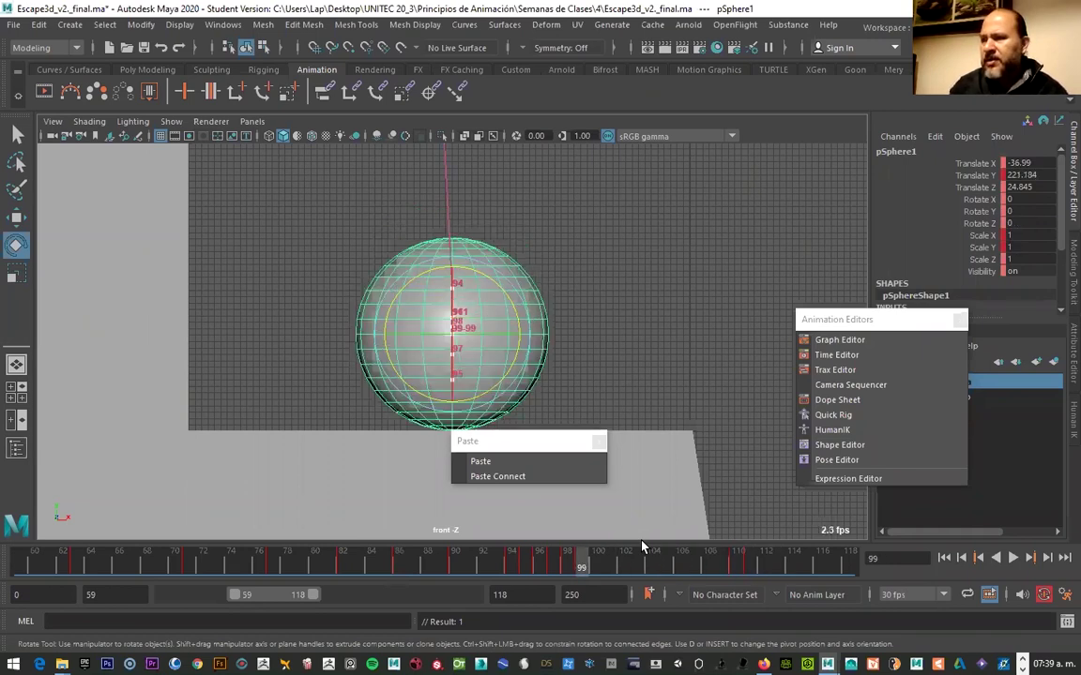
key(comma)
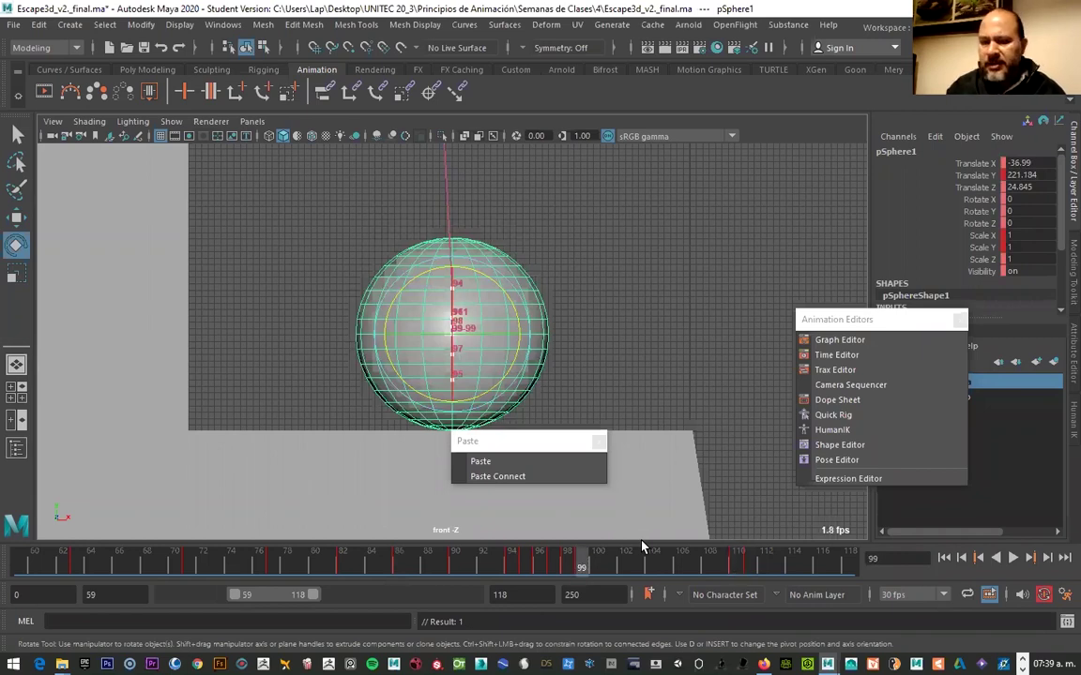
key(period)
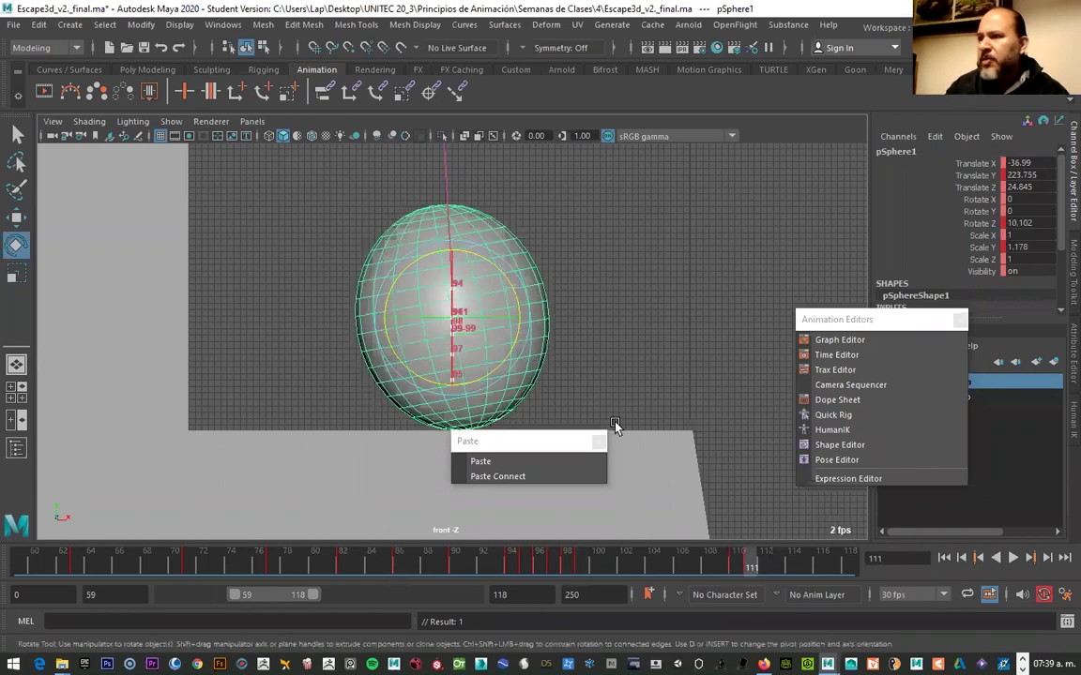
Shift the ball slightly left in X at frame 111, then play back to frame 112
key(w)
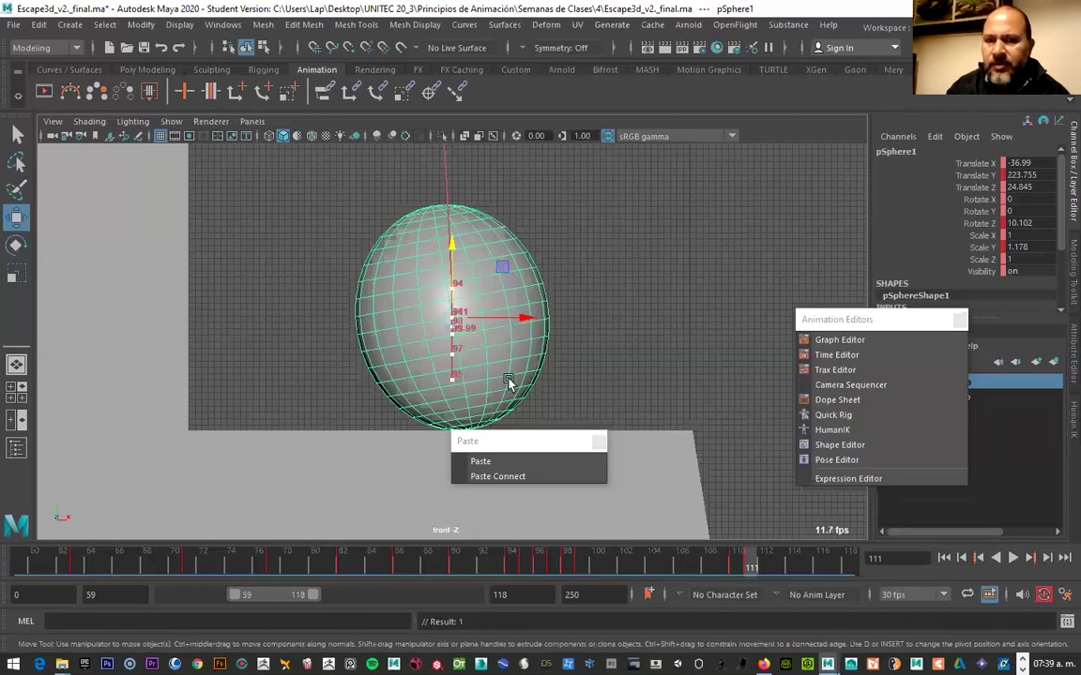
drag(510, 322, 489, 322)
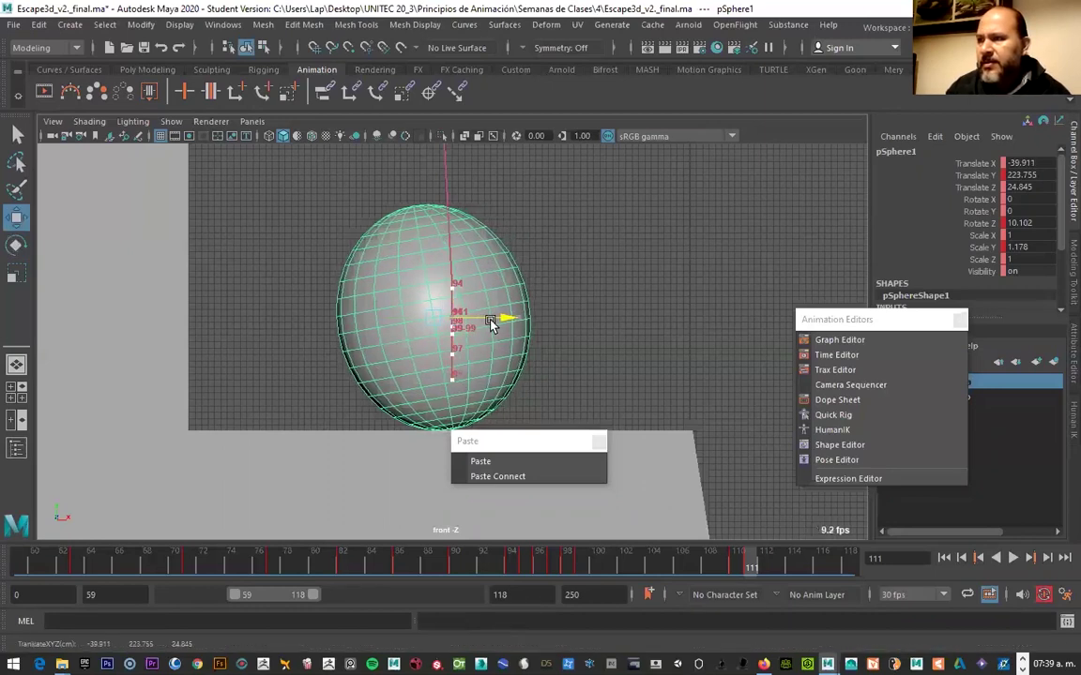
click(737, 567)
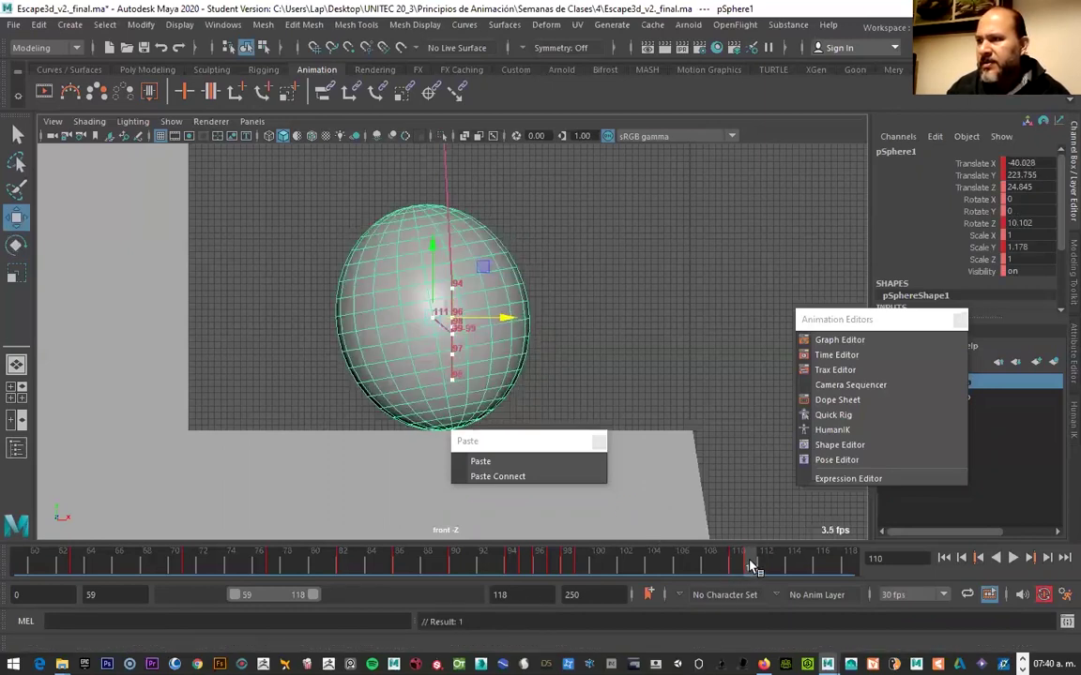
click(738, 567)
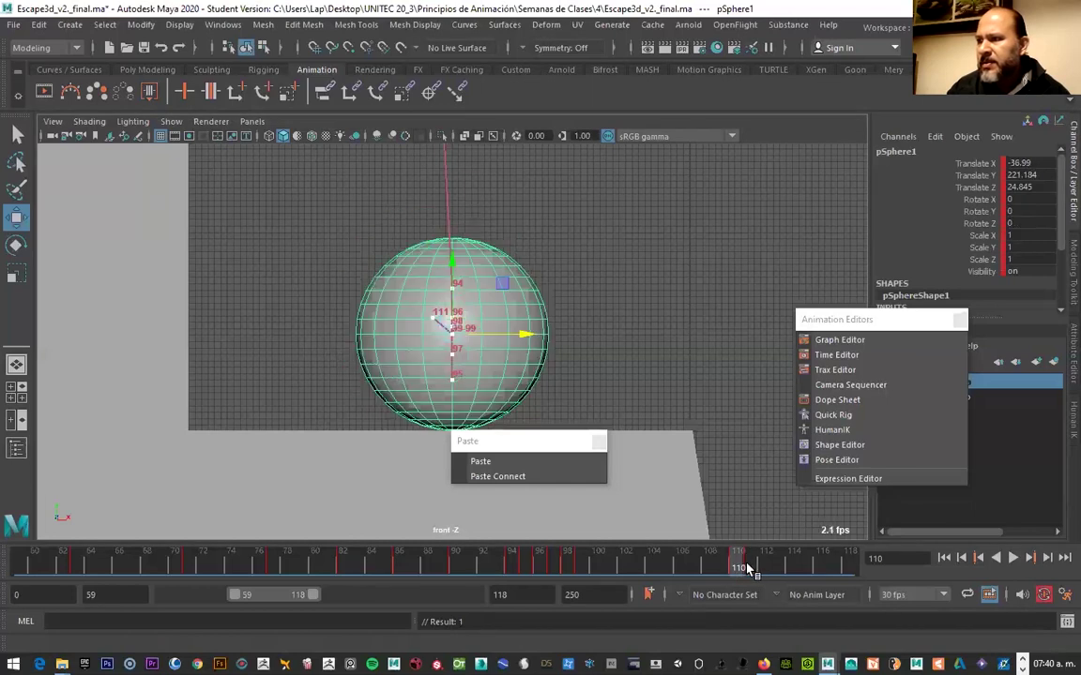
click(748, 568)
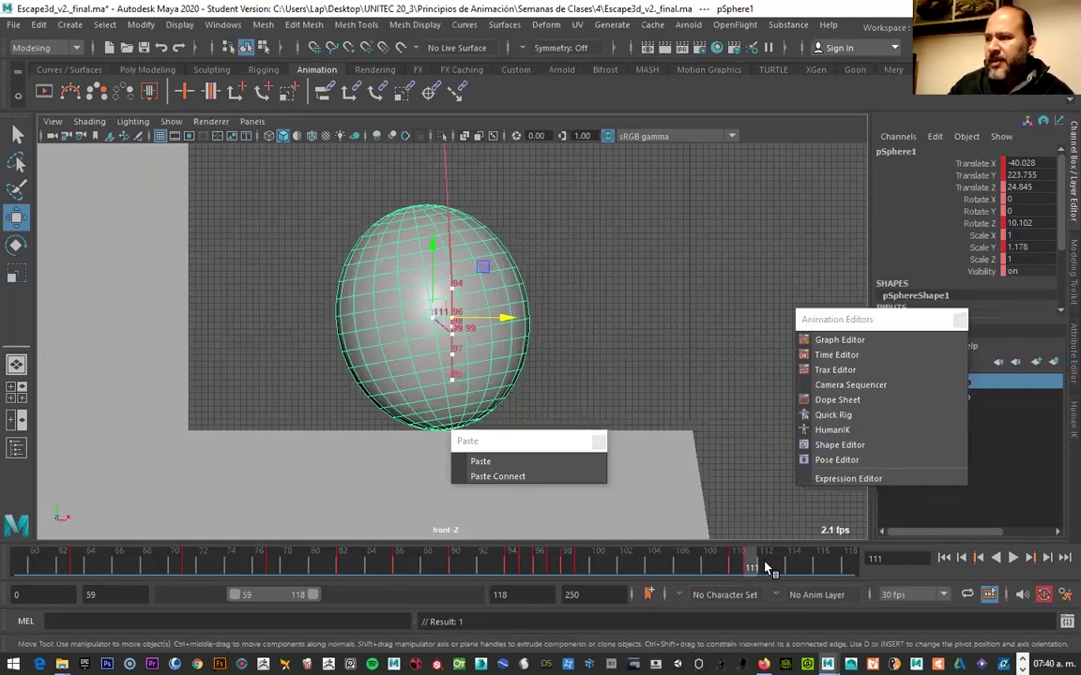
key(alt+v)
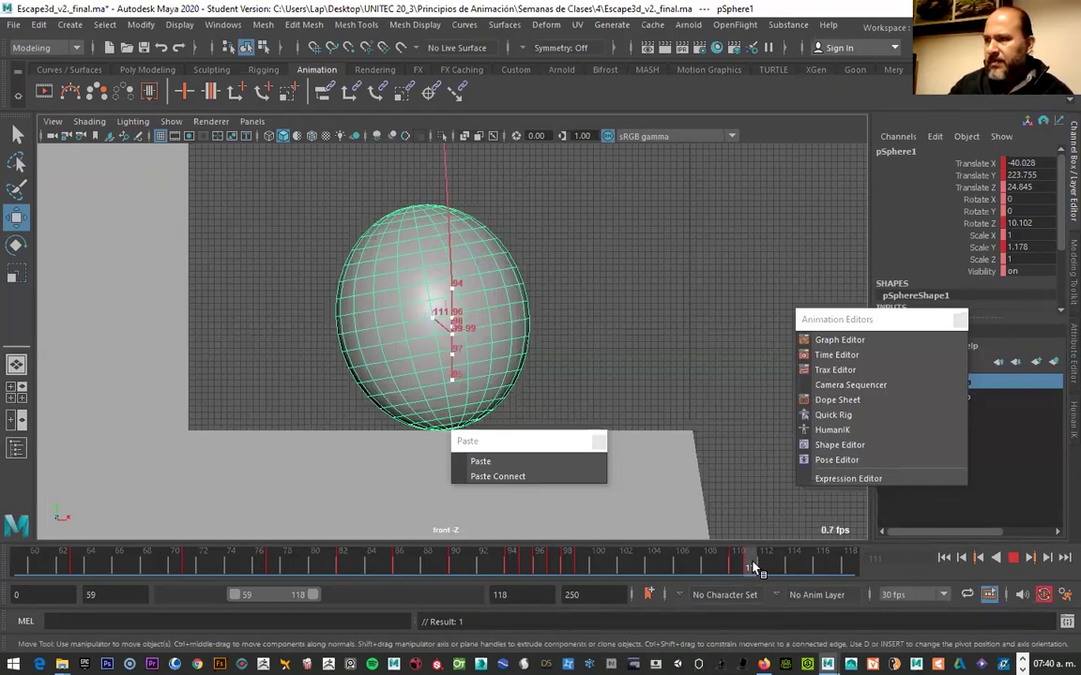
click(768, 569)
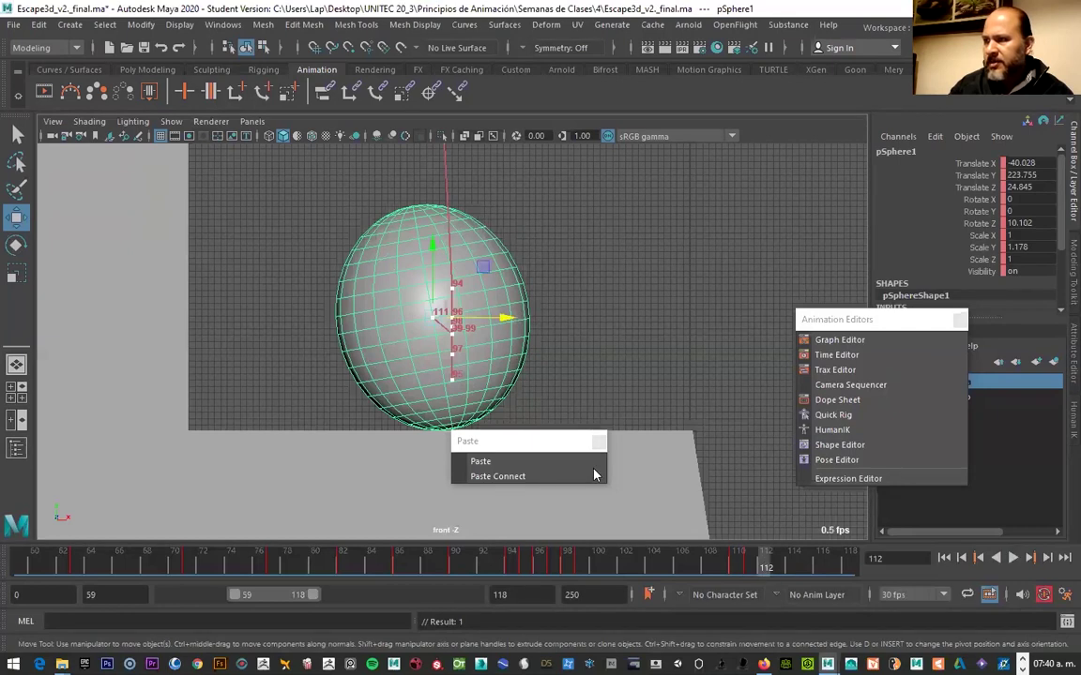
Squash the ball at frame 112 to Scale X 1.258, Scale Y 0.922, and lower it
double_click(1023, 235)
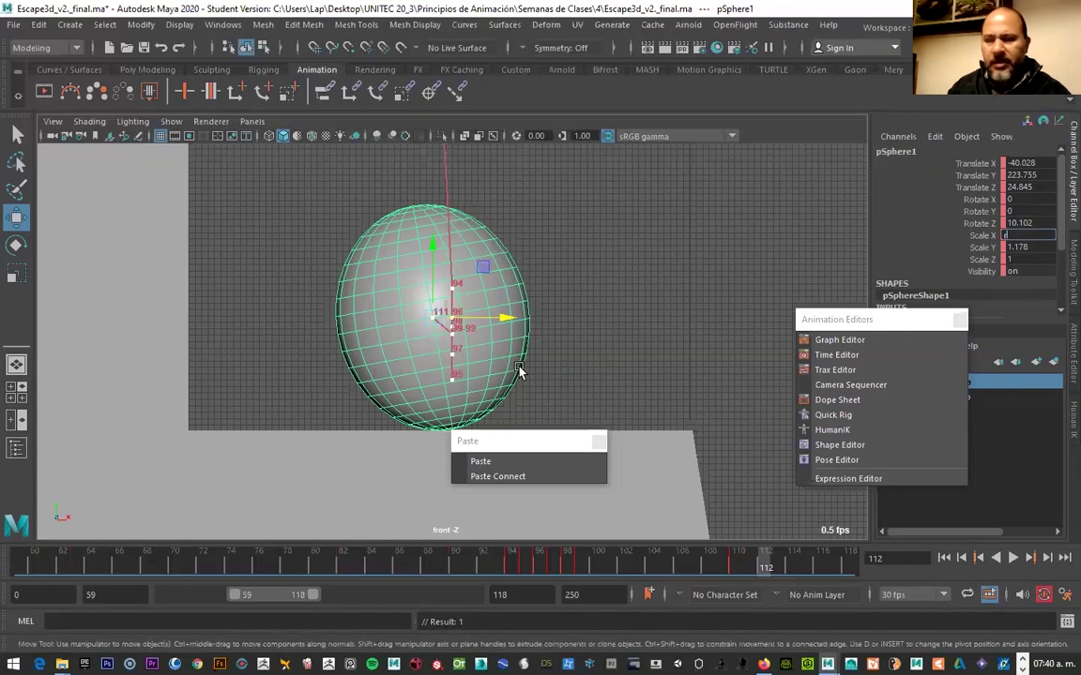
key(Return)
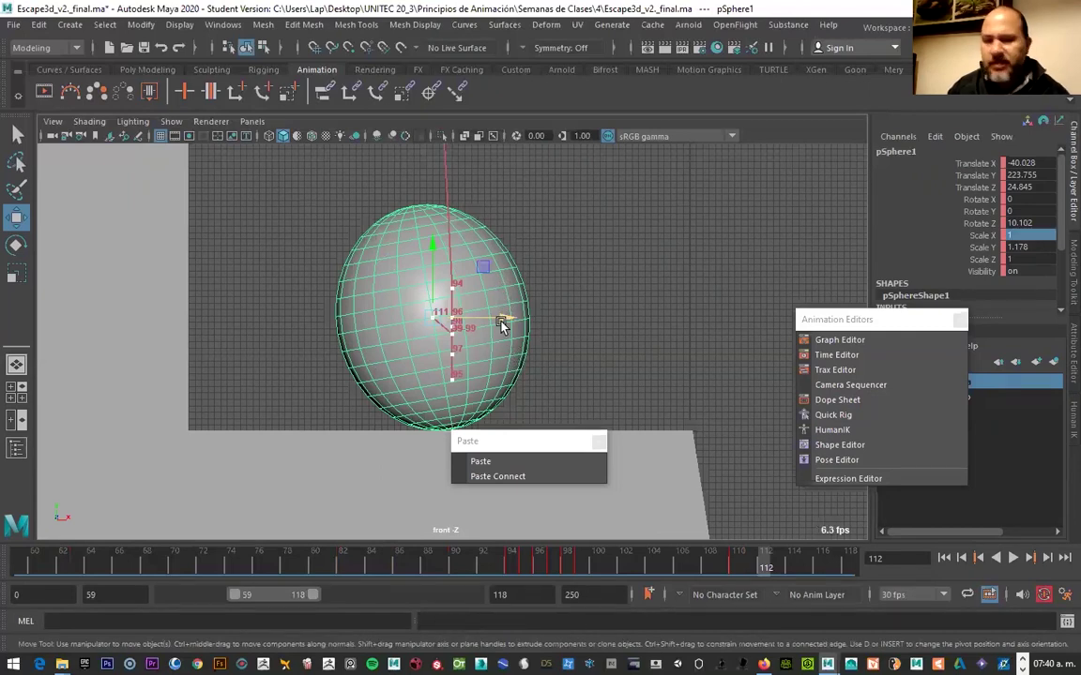
key(r)
drag(496, 308, 502, 310)
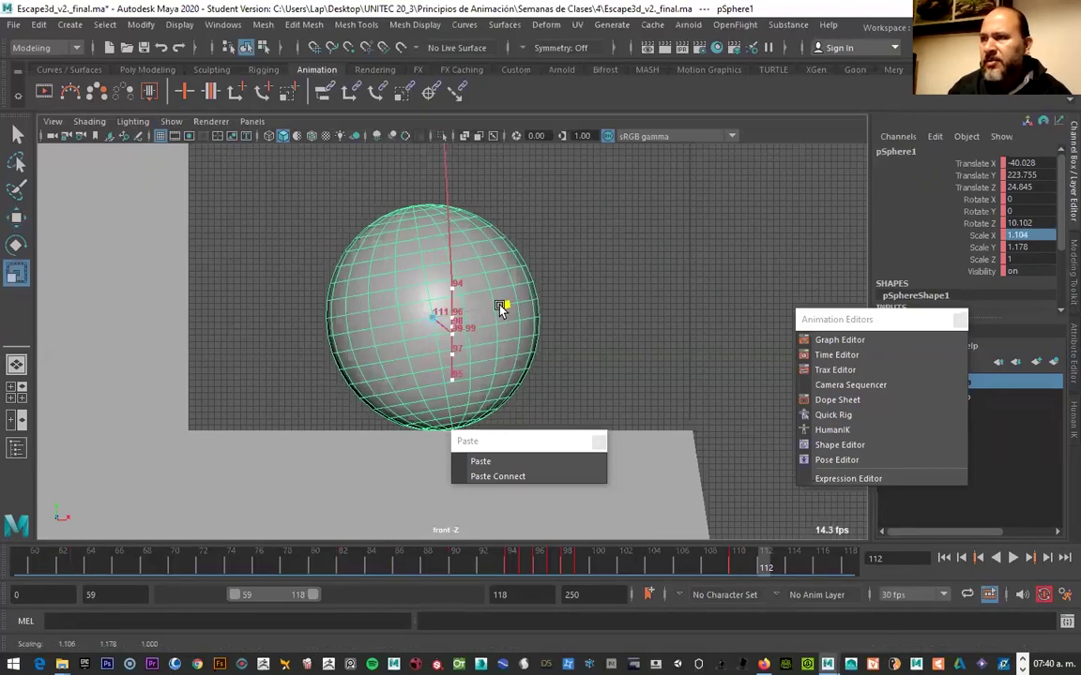
drag(419, 250, 433, 288)
key(w)
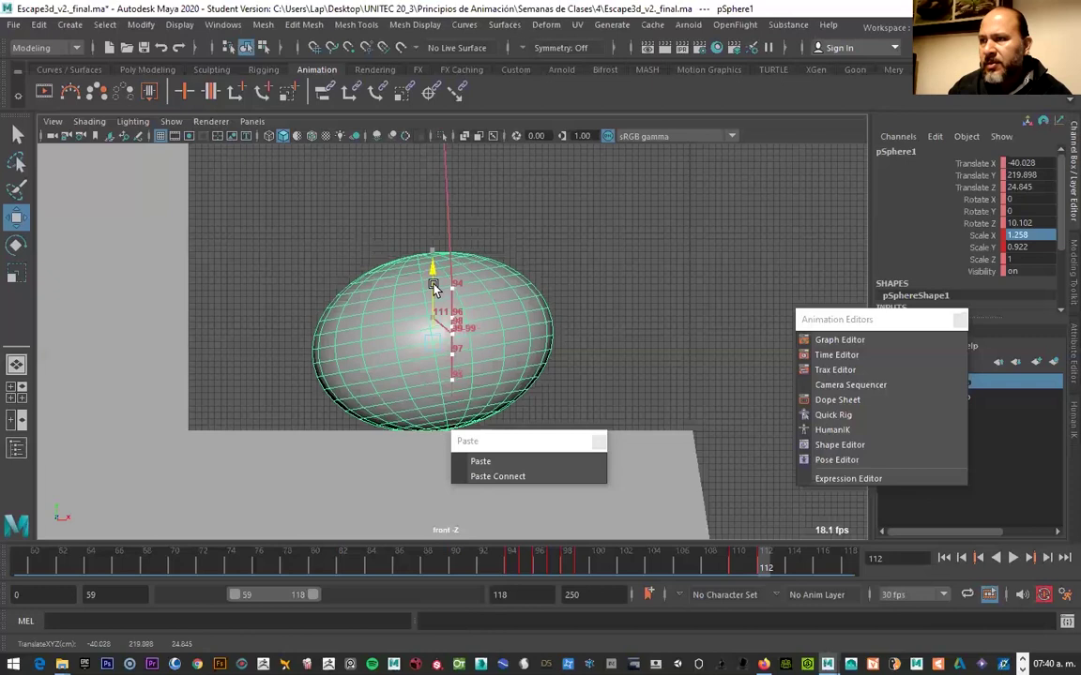
drag(762, 570, 738, 570)
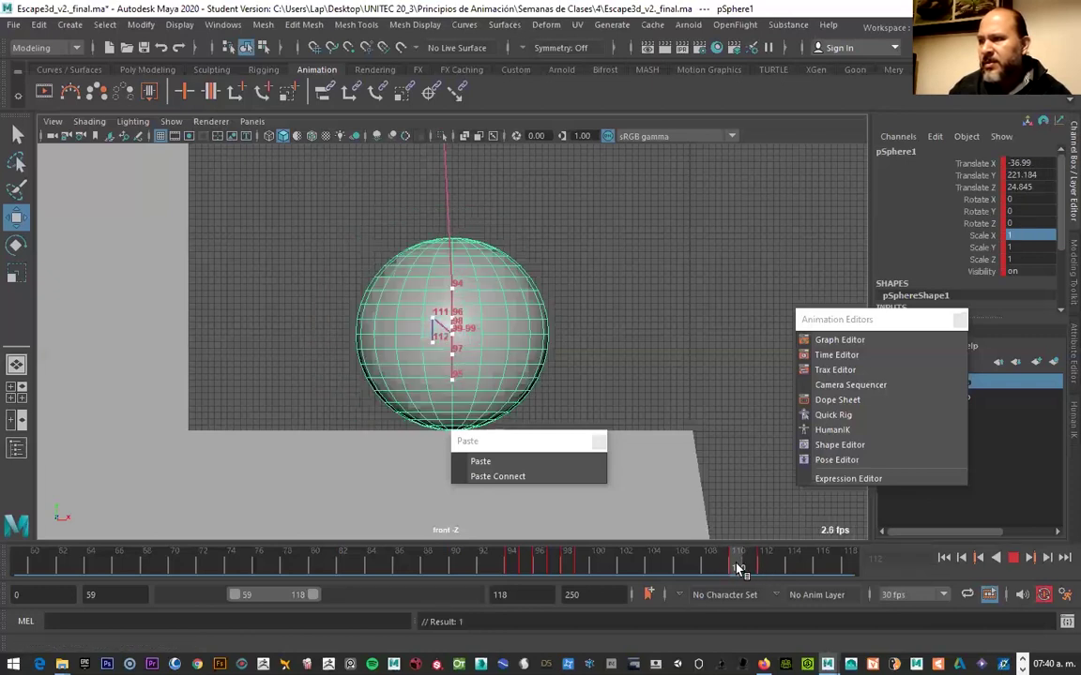
Compare frames 110 and 111, then narrow the sphere along X to 0.866
click(508, 323)
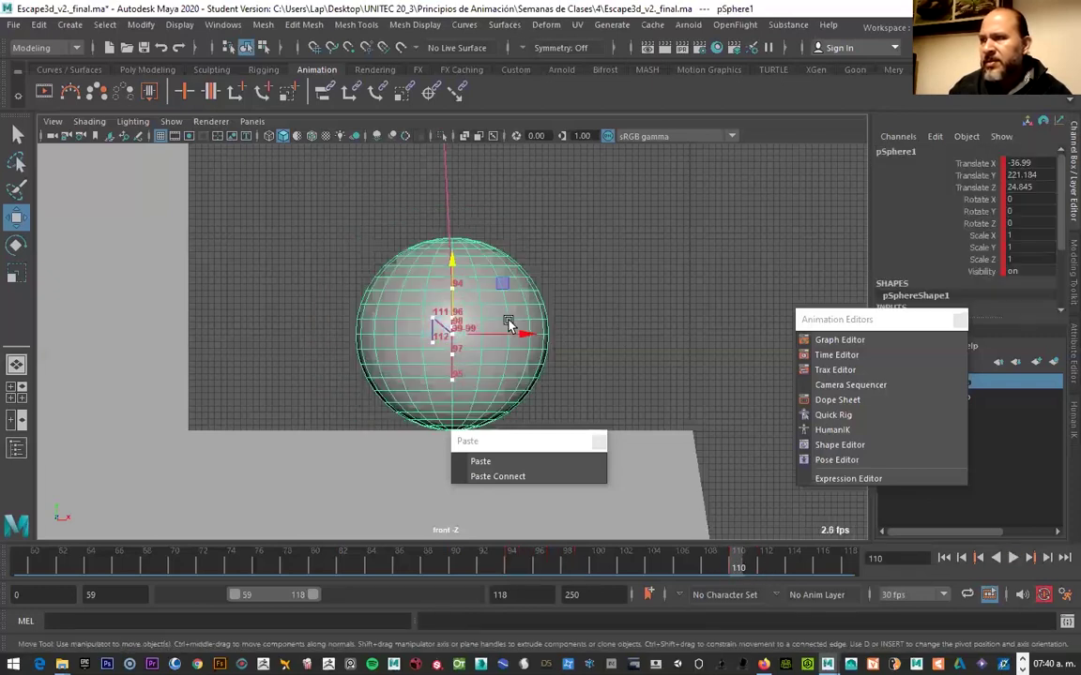
click(751, 567)
click(739, 570)
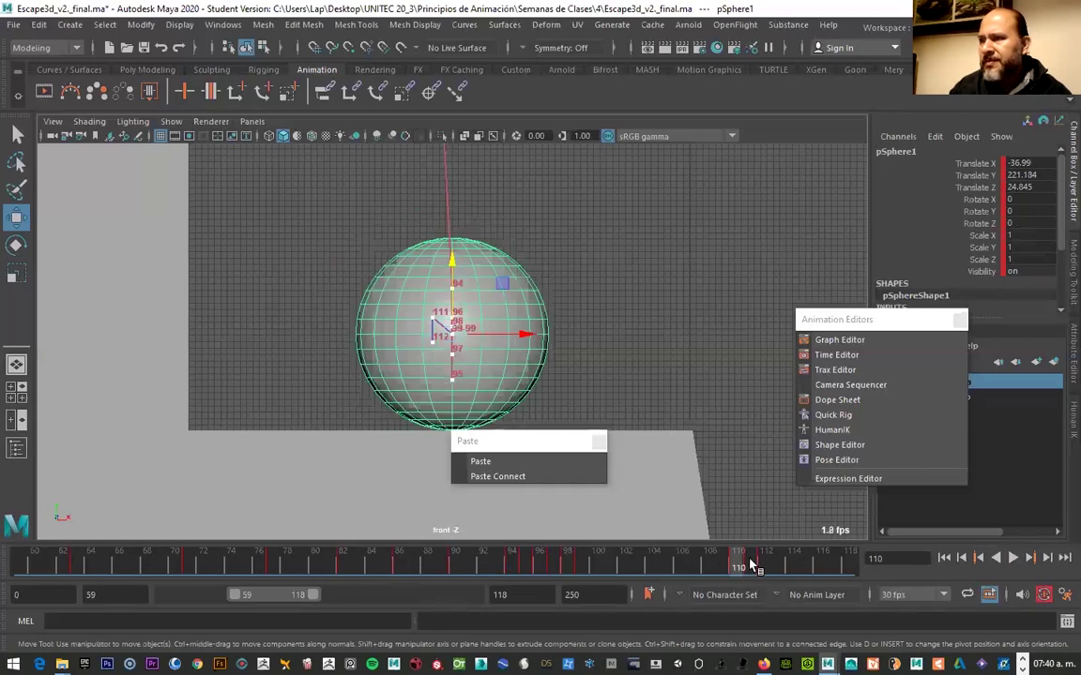
click(753, 568)
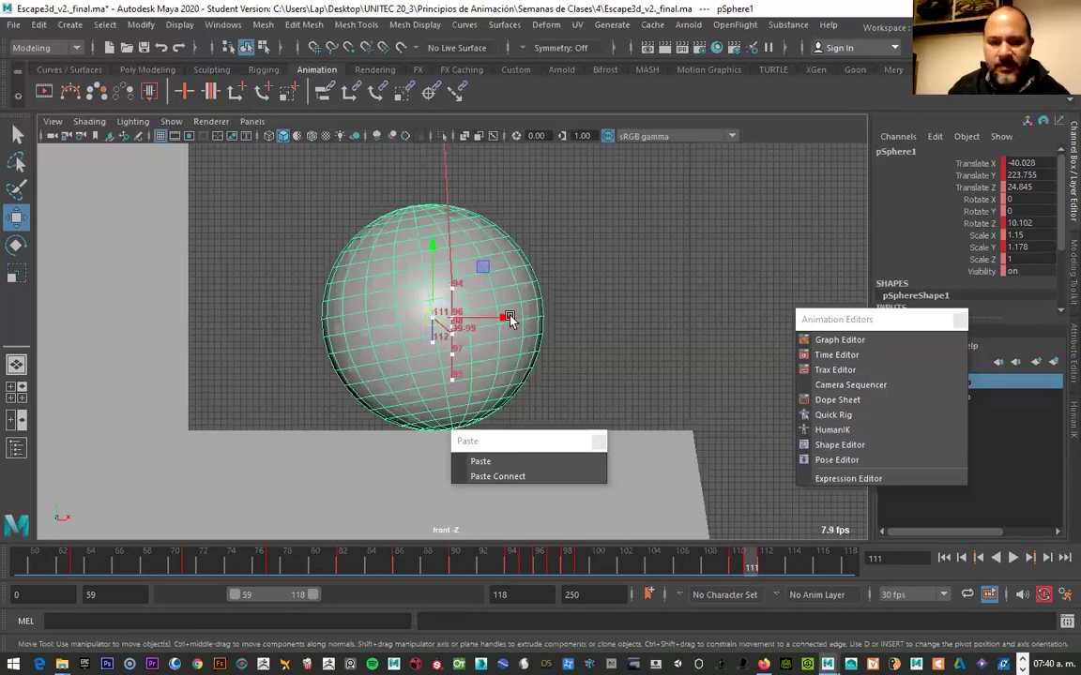
key(r)
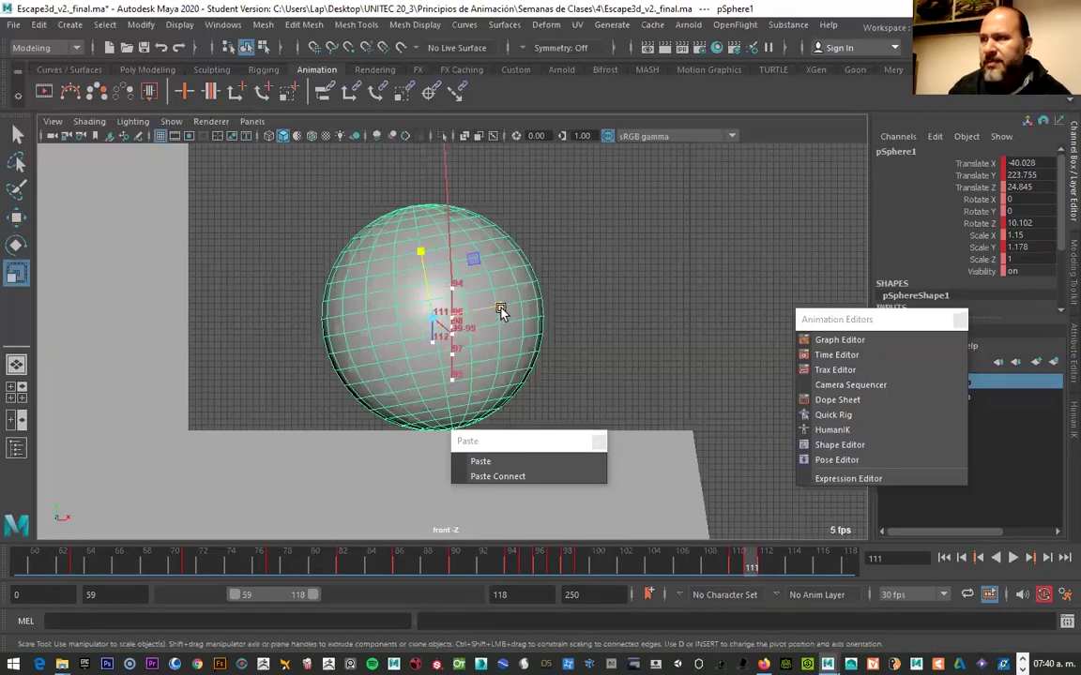
drag(501, 312, 440, 310)
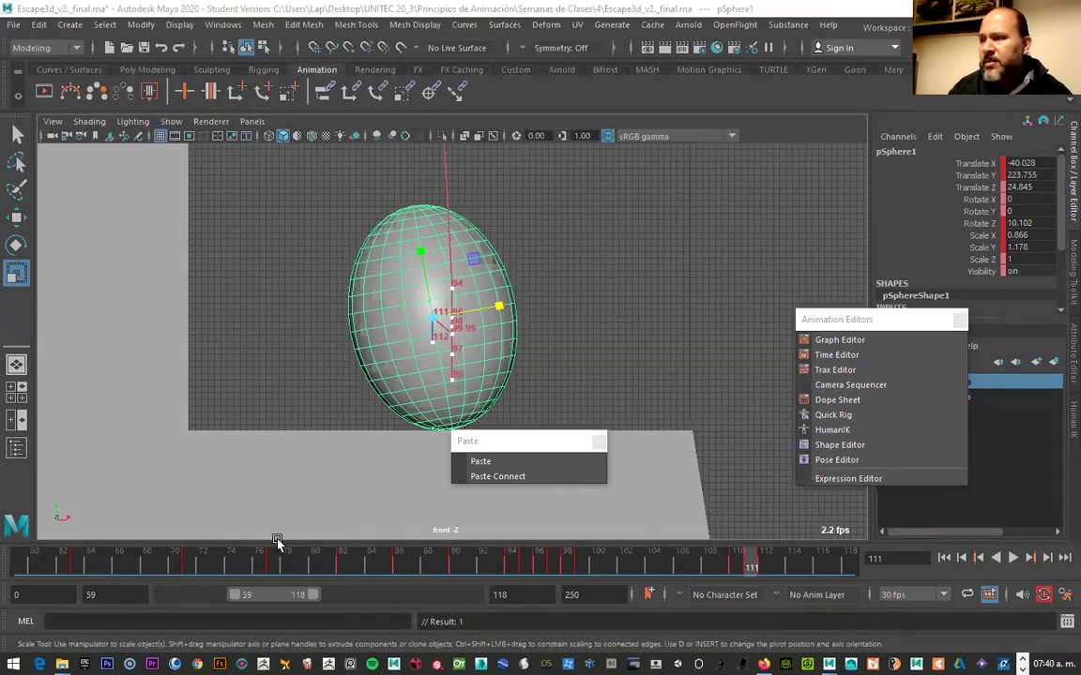
Flatten the frame-112 squash to Scale Y 0.822, lower it to Translate Y 217.911, and play back
mouse_move(748, 567)
mouse_down()
mouse_move(735, 568)
mouse_move(765, 569)
mouse_up()
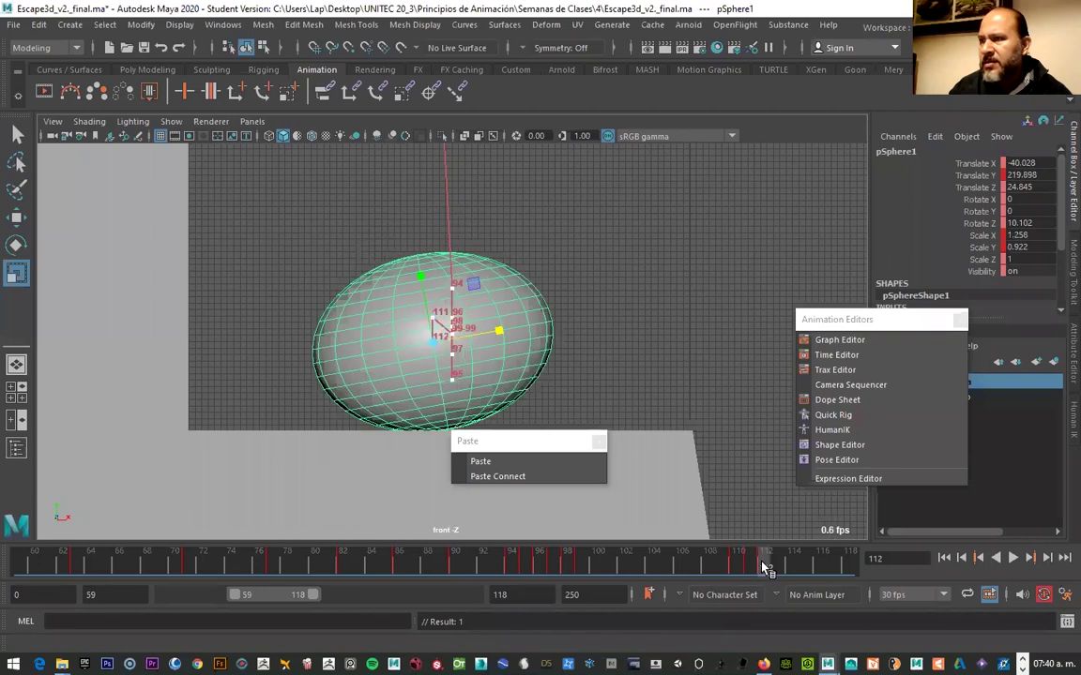
drag(421, 277, 425, 298)
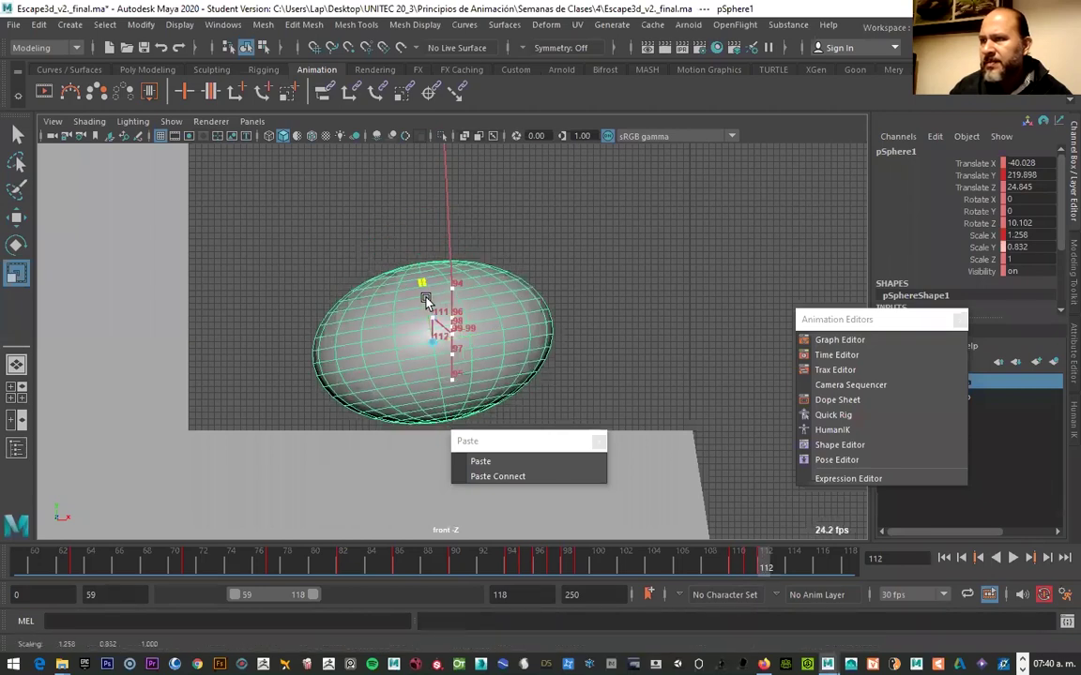
key(w)
mouse_move(436, 330)
mouse_down()
mouse_move(437, 344)
mouse_move(473, 359)
mouse_up()
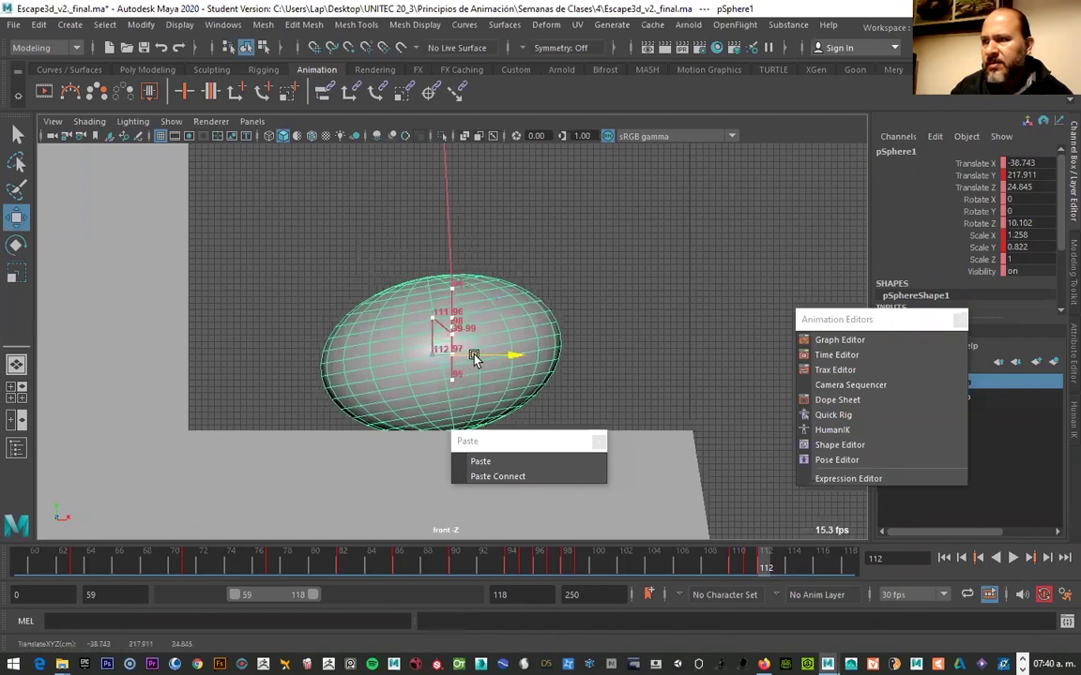
key(alt+v)
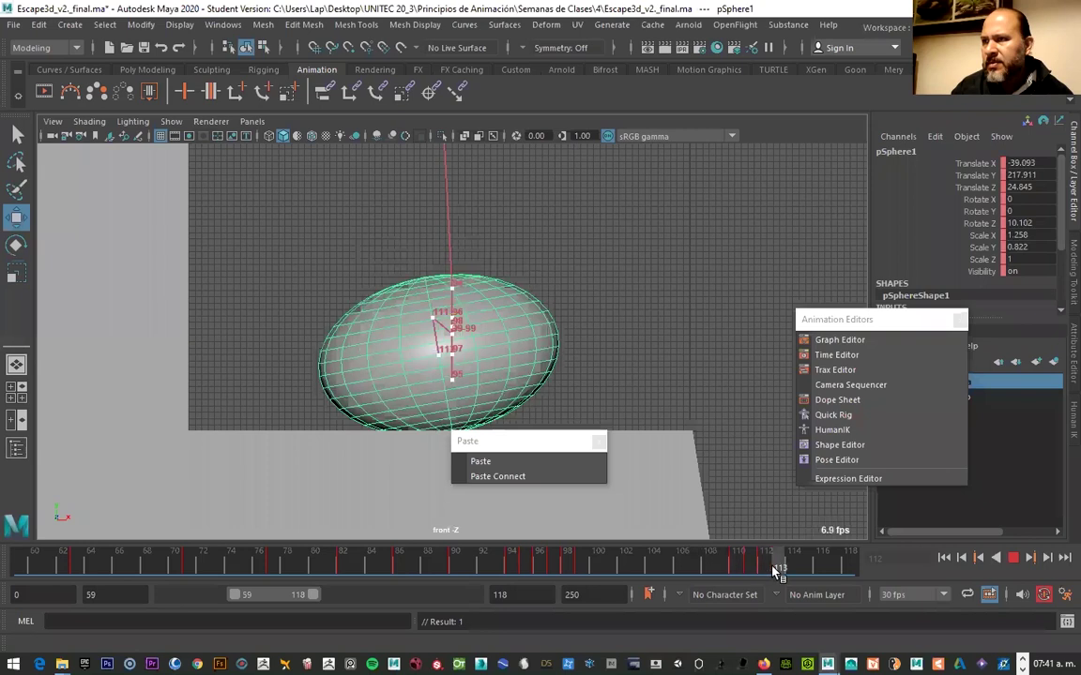
At frame 113, tilt the ball to Rotate Z -11.873 and shift it right
key(Escape)
key(e)
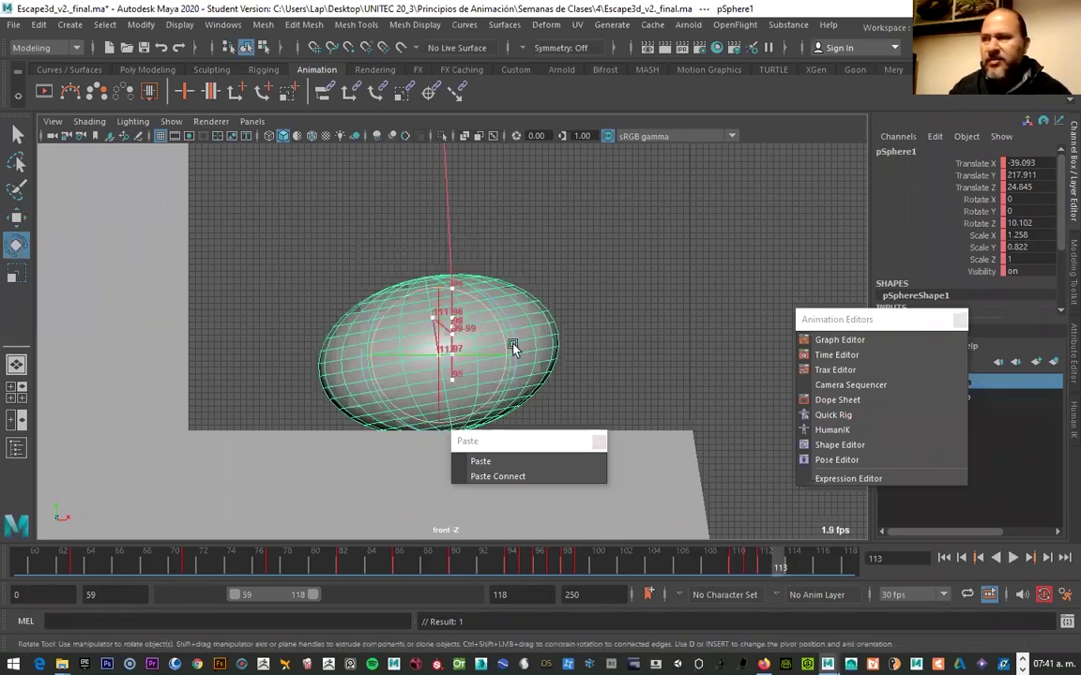
drag(494, 322, 516, 343)
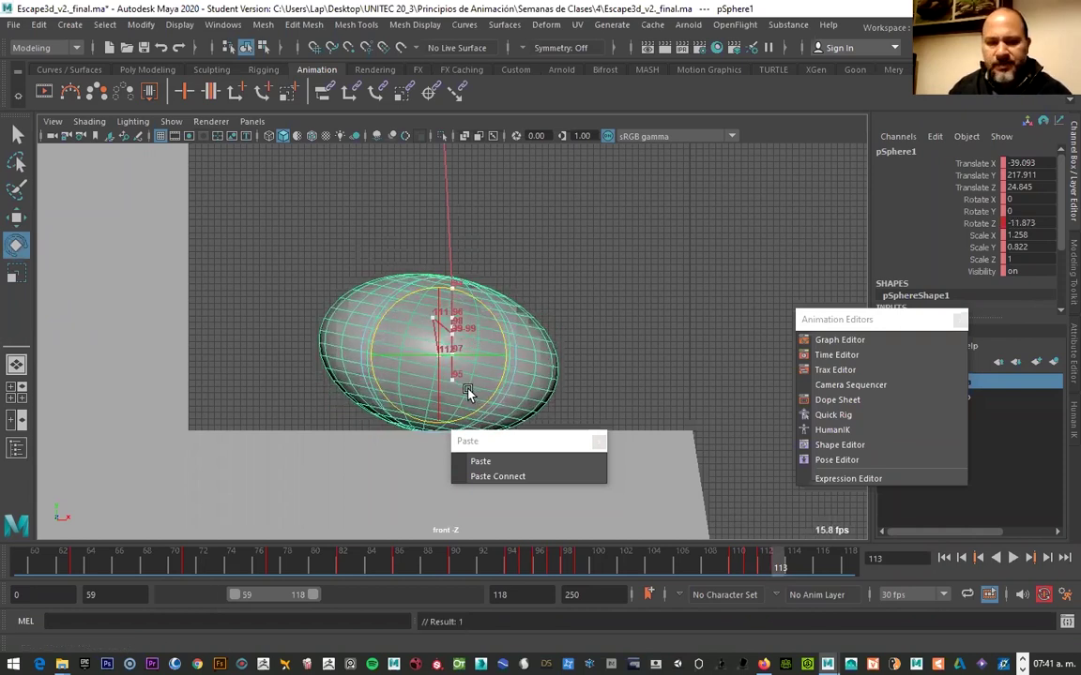
key(w)
mouse_move(483, 357)
mouse_down()
mouse_move(517, 351)
mouse_move(470, 320)
mouse_move(499, 351)
mouse_up()
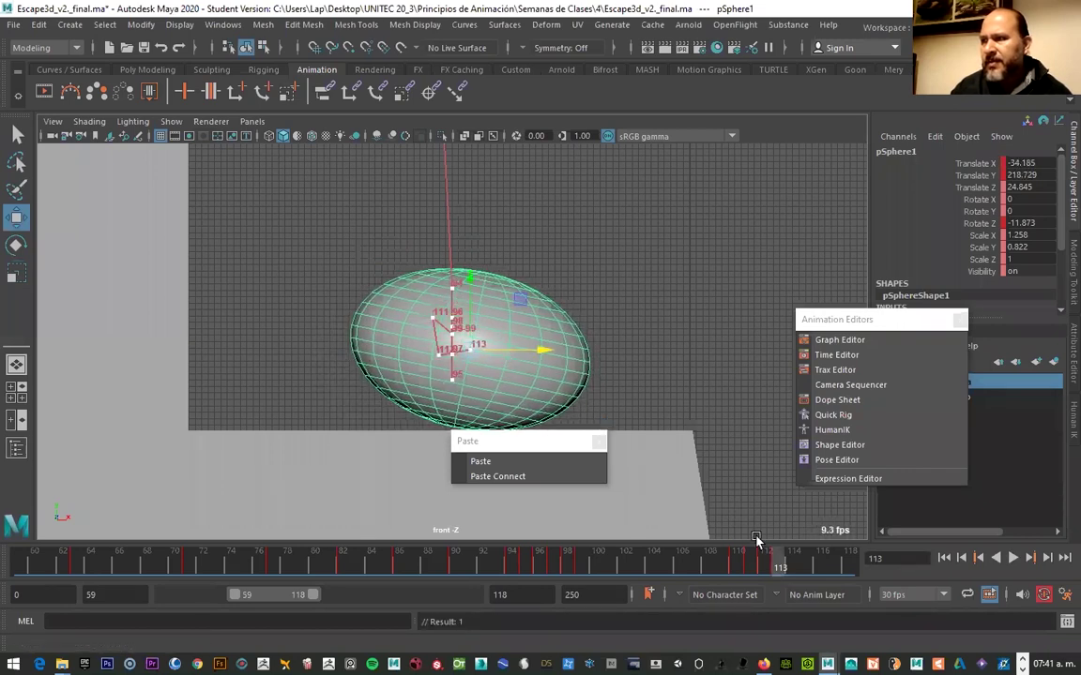
key(alt+v)
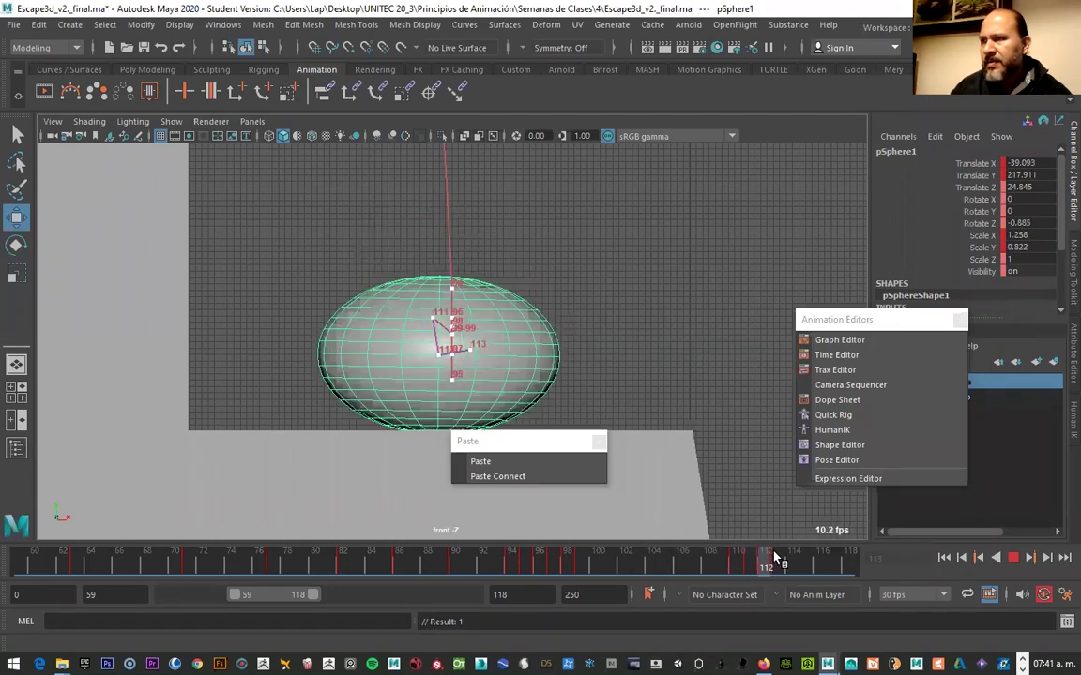
At frame 115, stretch the ball to Scale X 0.749, Y 0.988 and raise it up-right
click(791, 560)
click(805, 563)
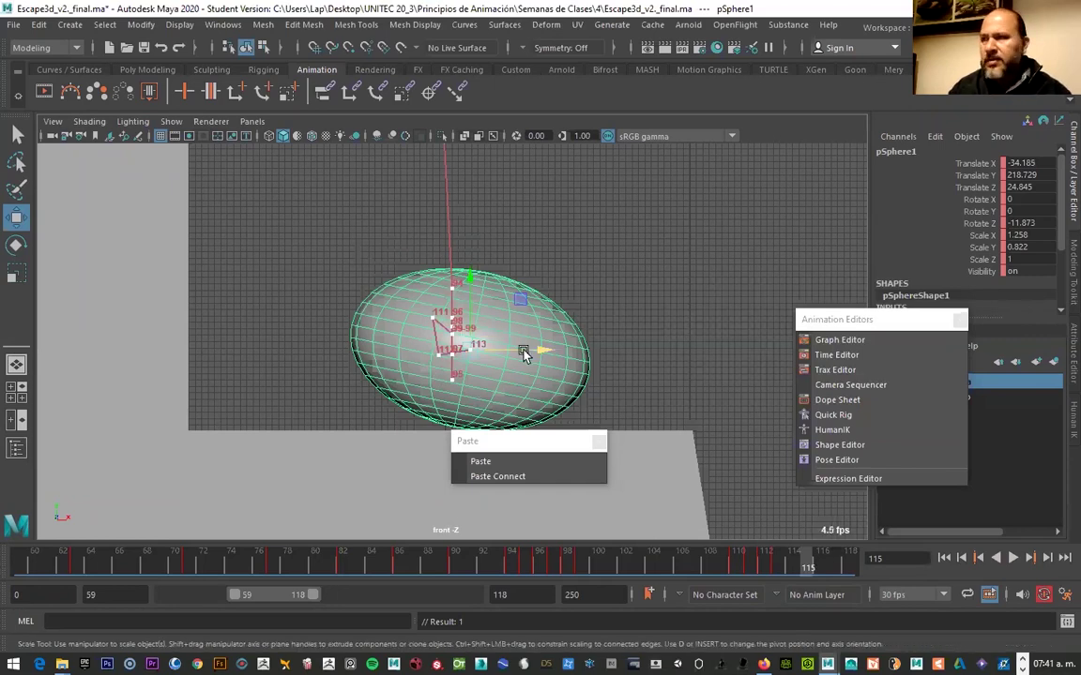
key(r)
drag(535, 362, 513, 364)
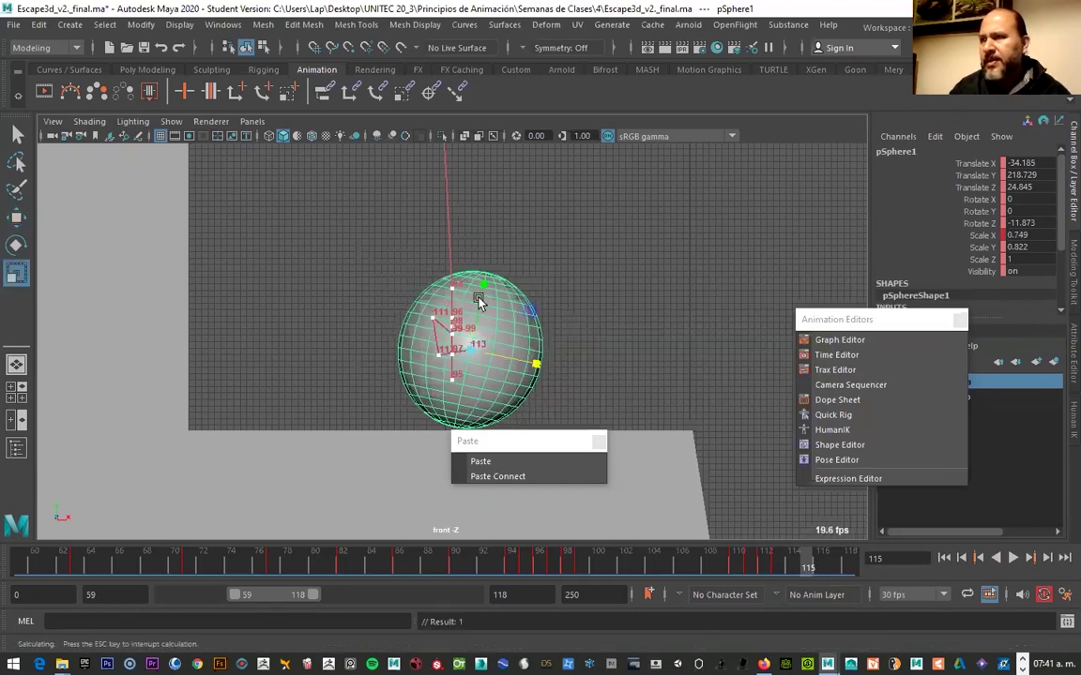
drag(482, 284, 476, 307)
key(w)
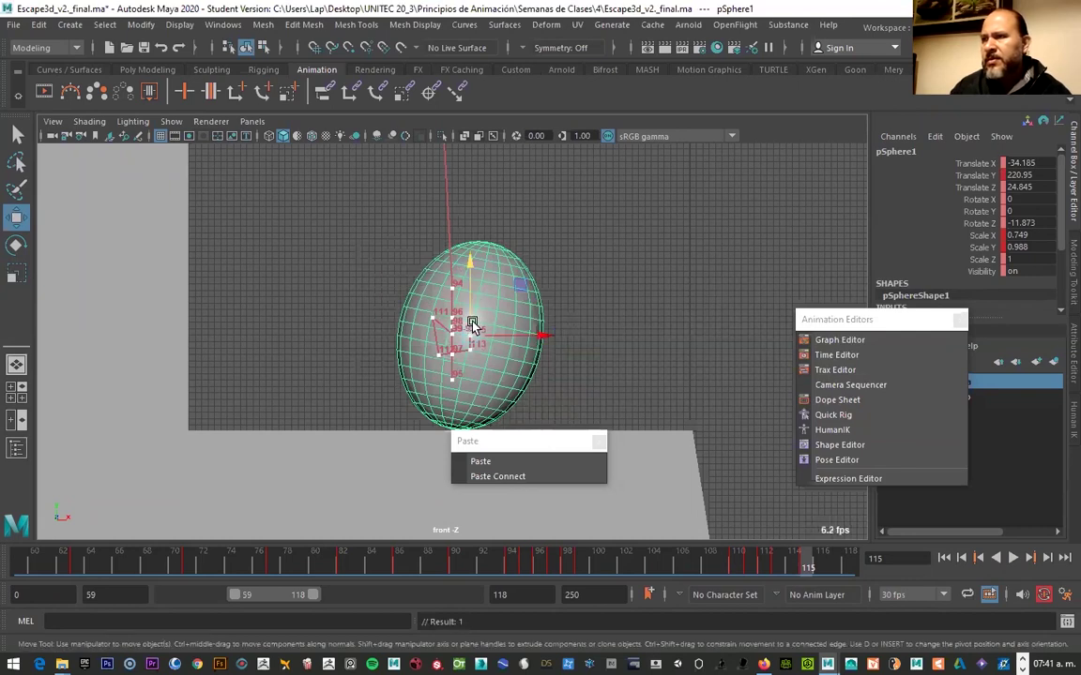
drag(528, 269, 610, 192)
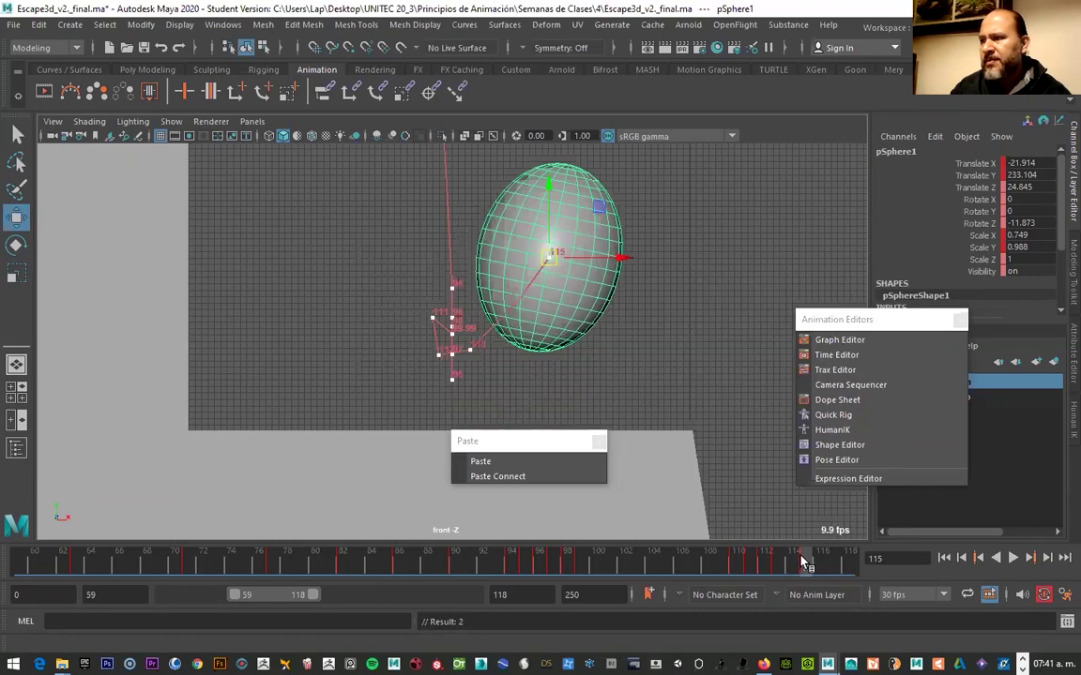
key(alt+v)
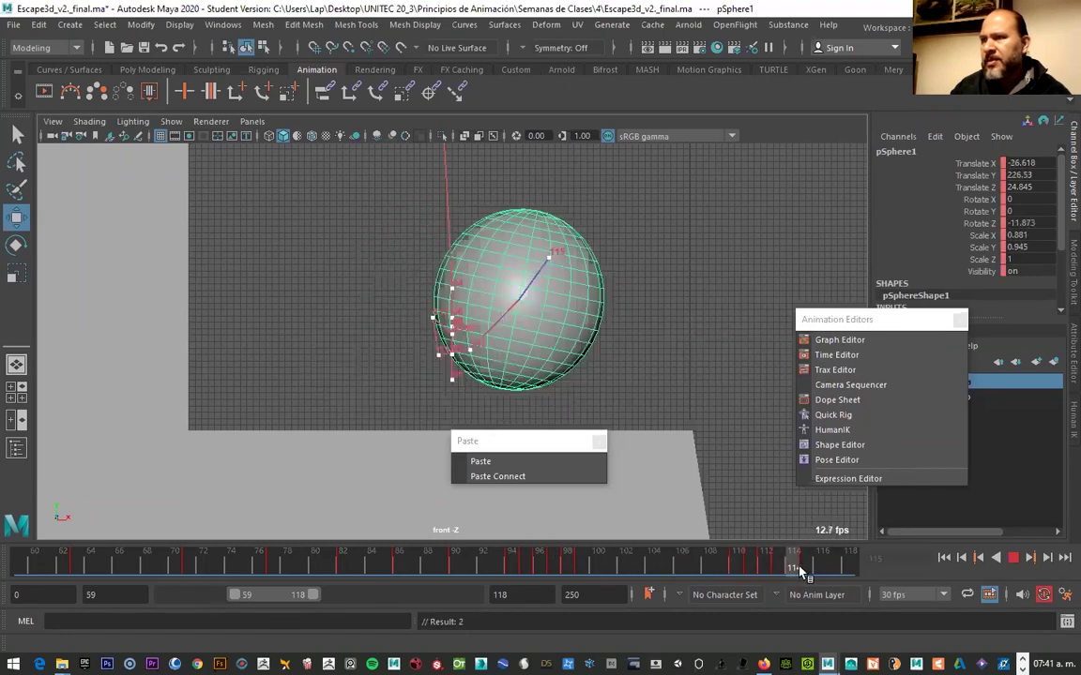
Shift the playback range to later frames and go to frame 118
drag(798, 569, 737, 563)
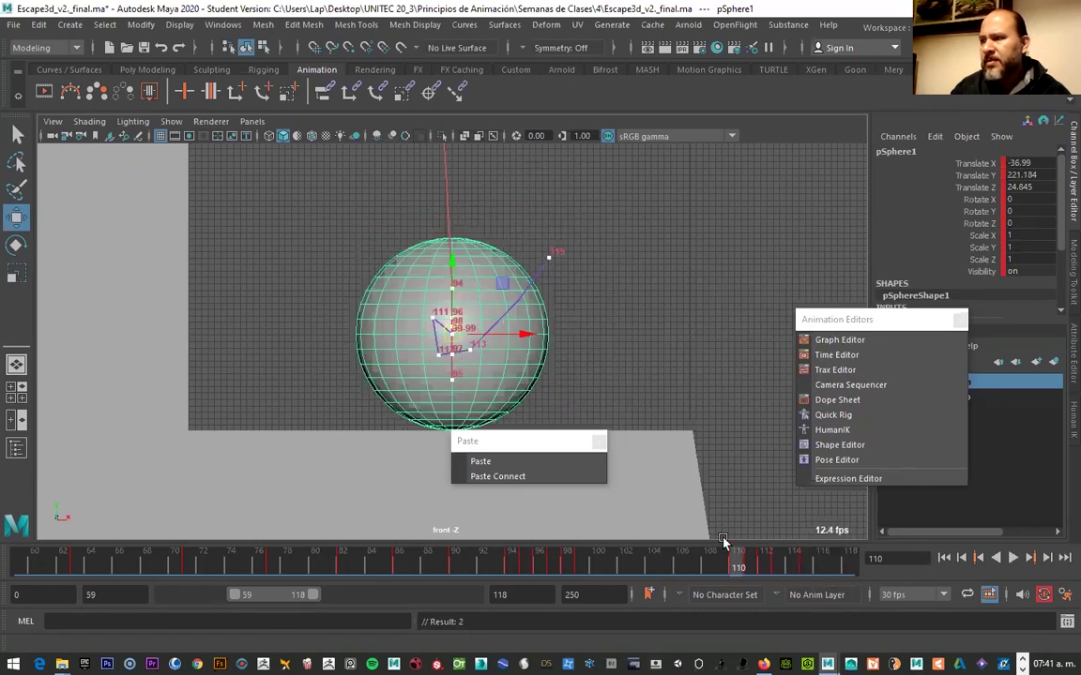
drag(282, 595, 314, 594)
scroll(563, 379, down, 3)
scroll(593, 345, down, 4)
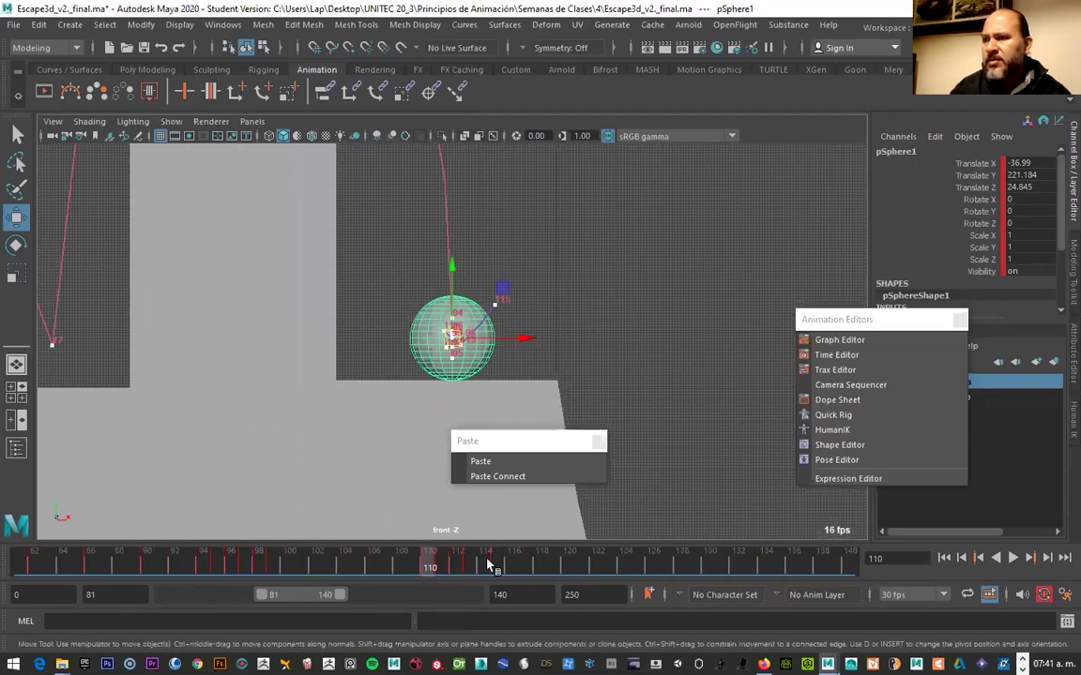
drag(488, 565, 513, 567)
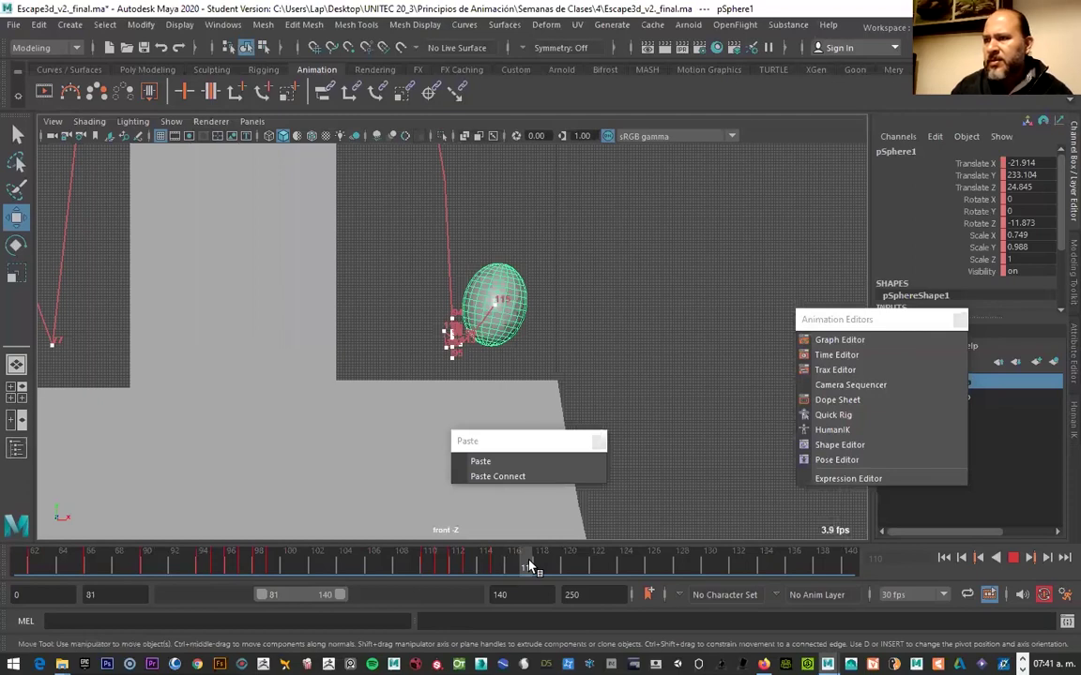
drag(538, 567, 542, 567)
Move the ball up and right at frame 118 and key it
drag(502, 307, 564, 266)
key(s)
double_click(1032, 223)
Set Scale X, Y and Z to 1 in the Channel Box, then replay the animation
double_click(1032, 234)
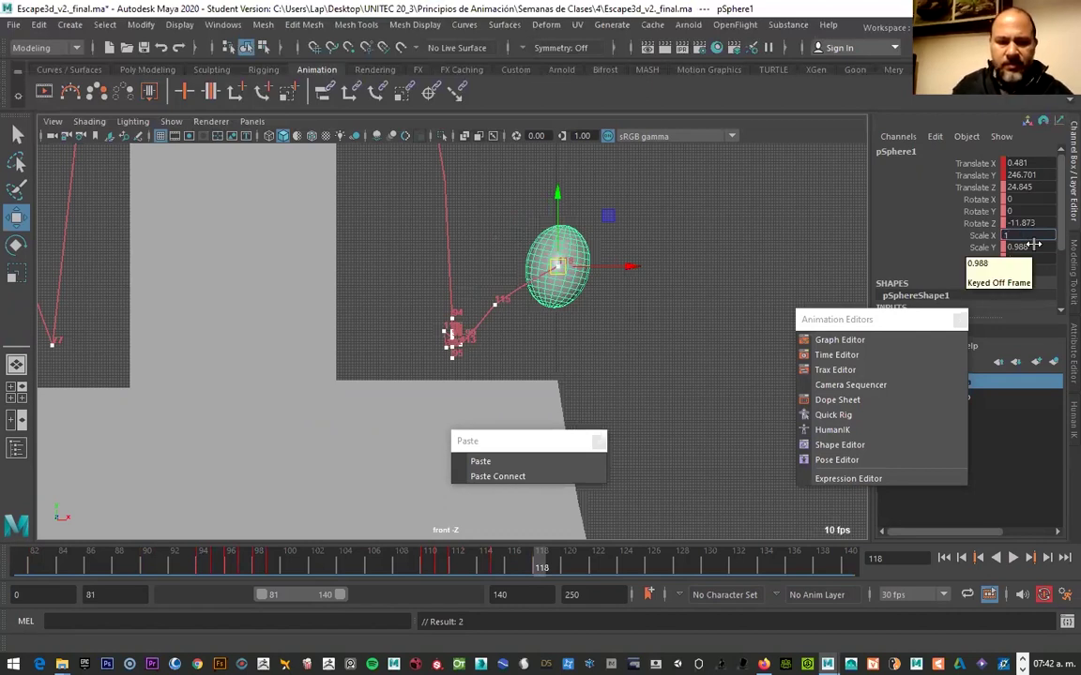
key(Tab)
text(1)
key(Tab)
text(1)
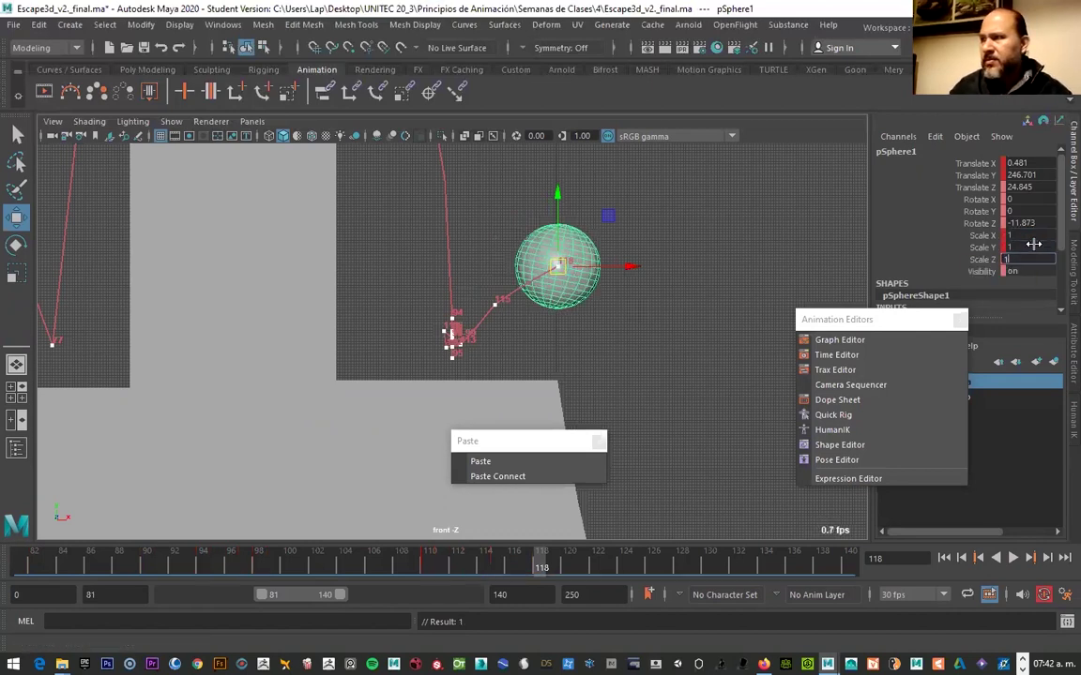
key(Return)
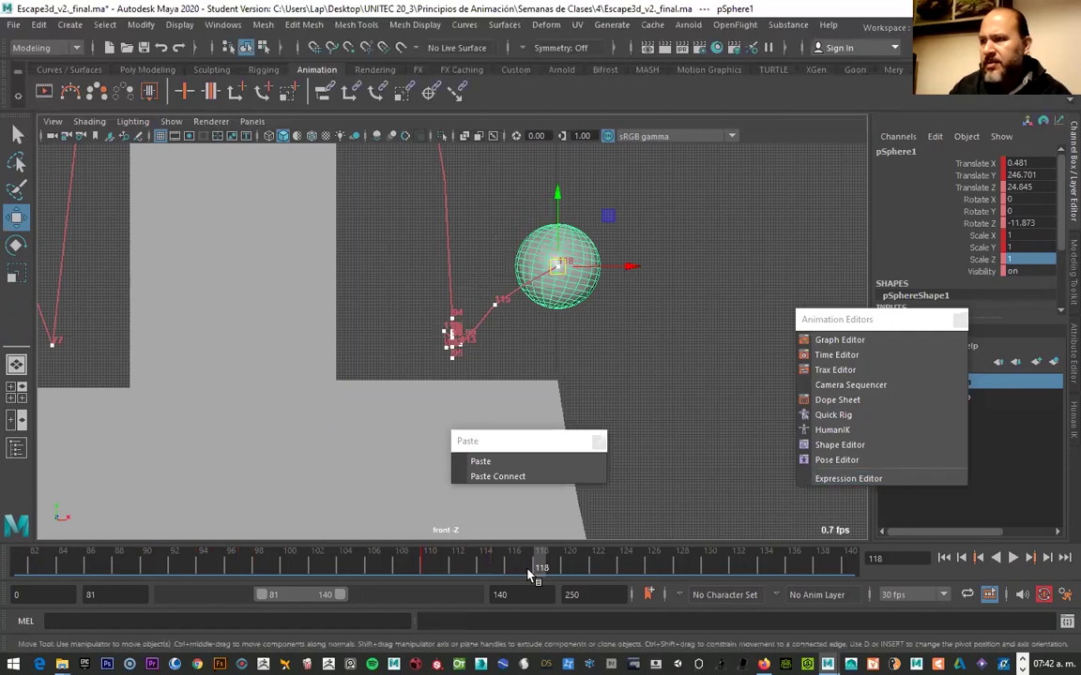
click(611, 357)
click(568, 290)
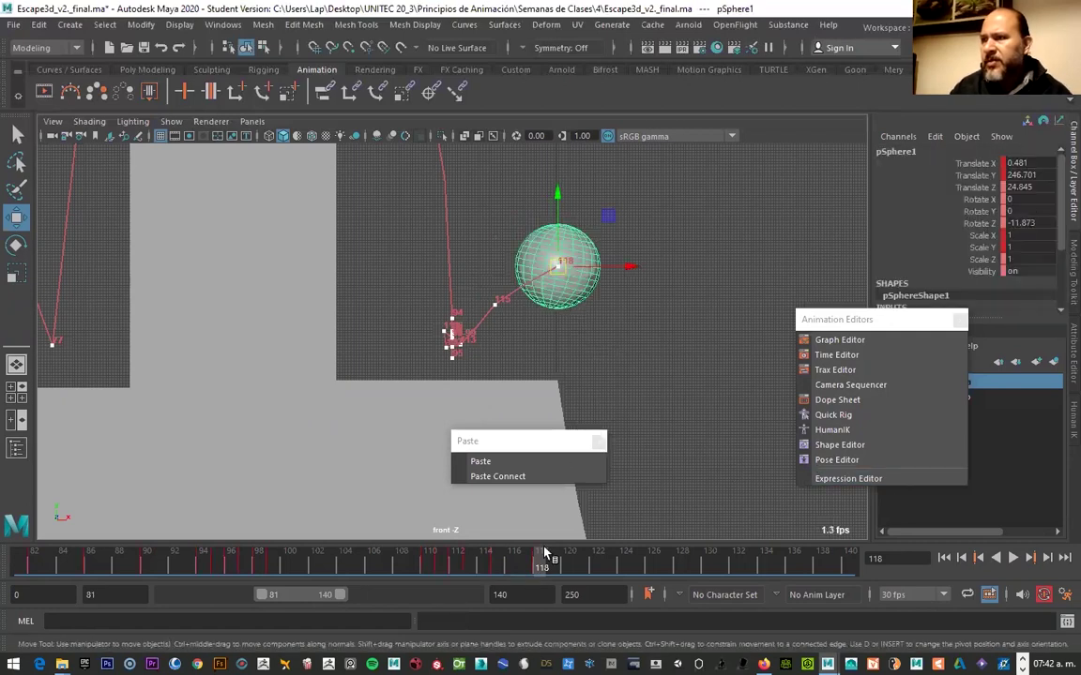
key(alt+v)
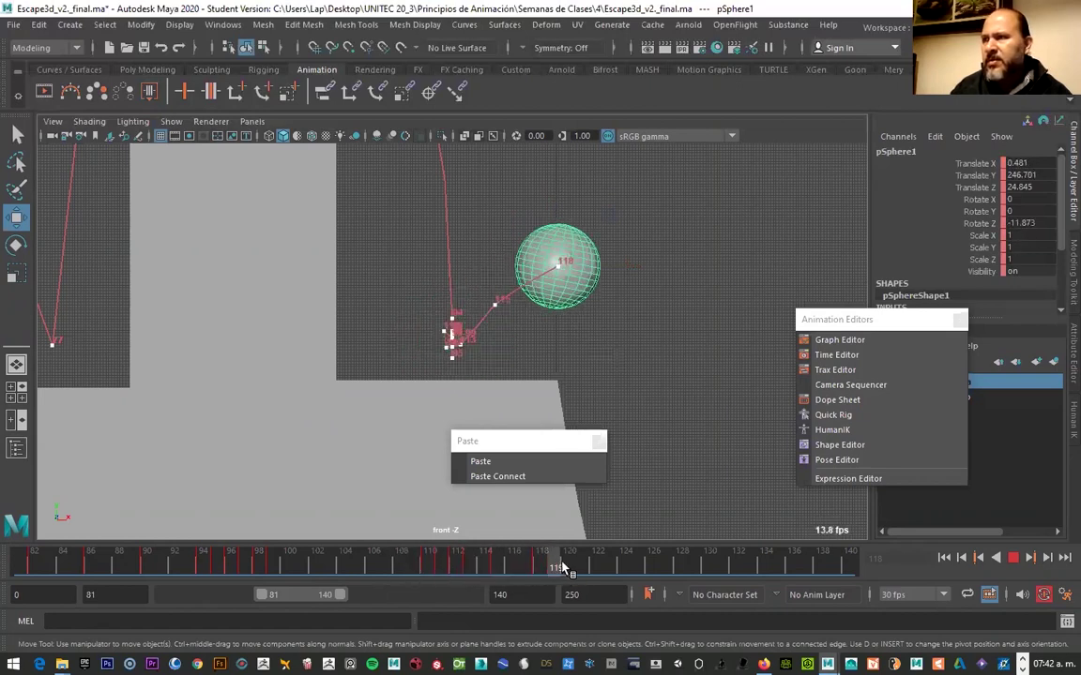
Tilt the ball further to Rotate Z -35.921 at frame 115
mouse_move(567, 569)
mouse_down()
mouse_move(481, 567)
mouse_move(579, 569)
mouse_move(500, 567)
mouse_up()
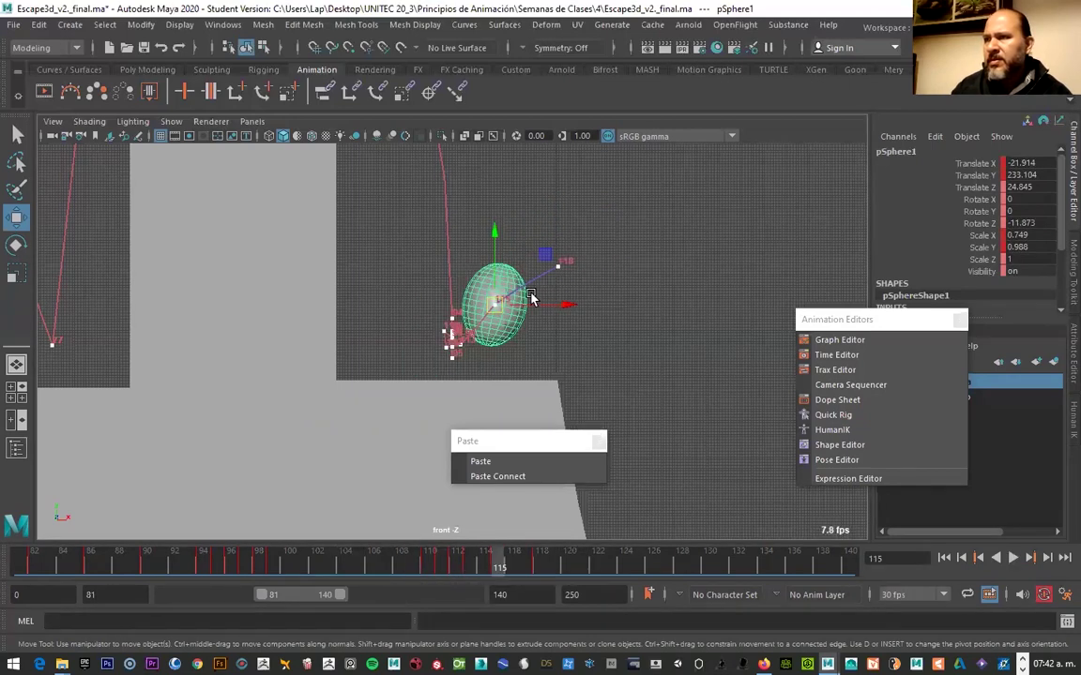
key(e)
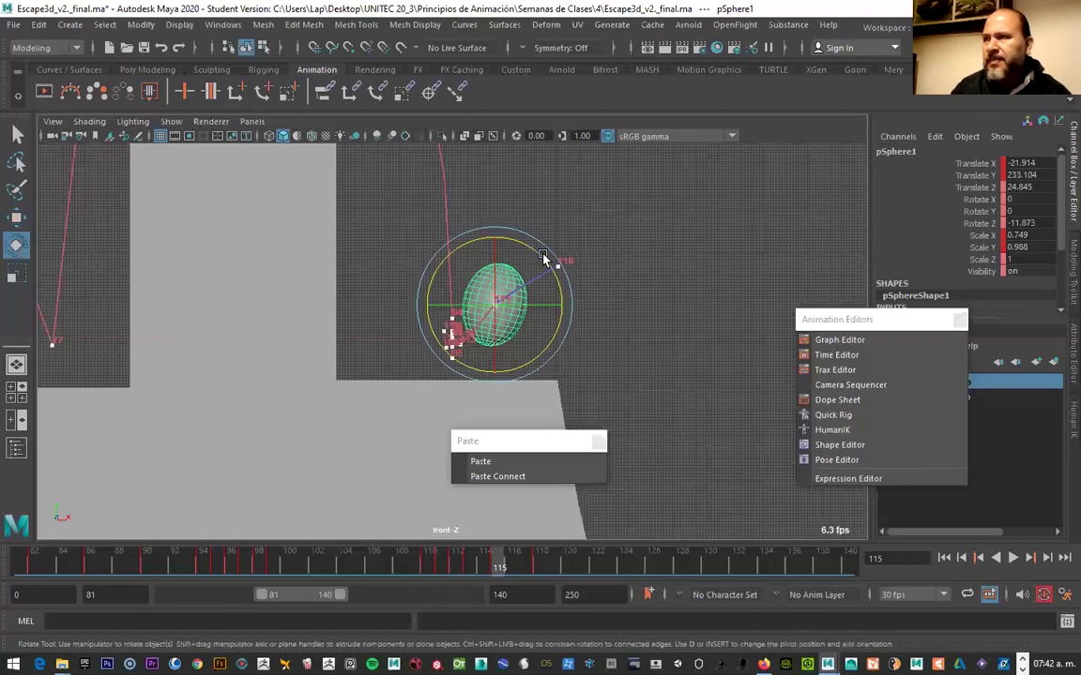
drag(550, 258, 560, 272)
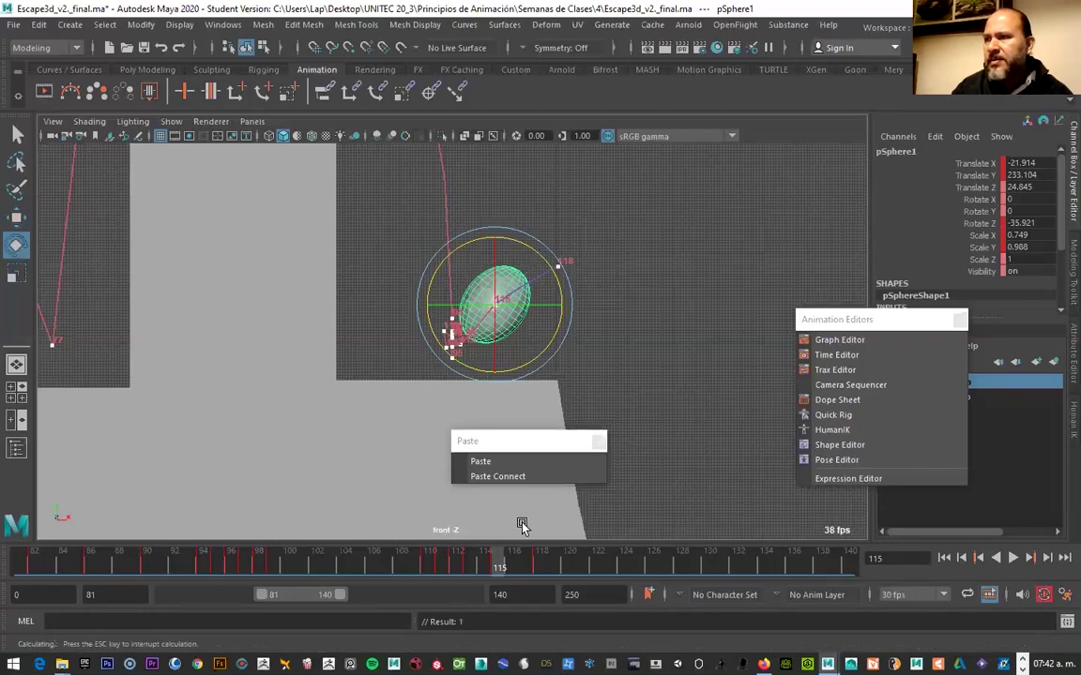
mouse_move(497, 561)
mouse_down()
mouse_move(360, 561)
mouse_move(539, 547)
mouse_move(410, 554)
mouse_move(514, 555)
mouse_move(502, 555)
mouse_up()
key(e)
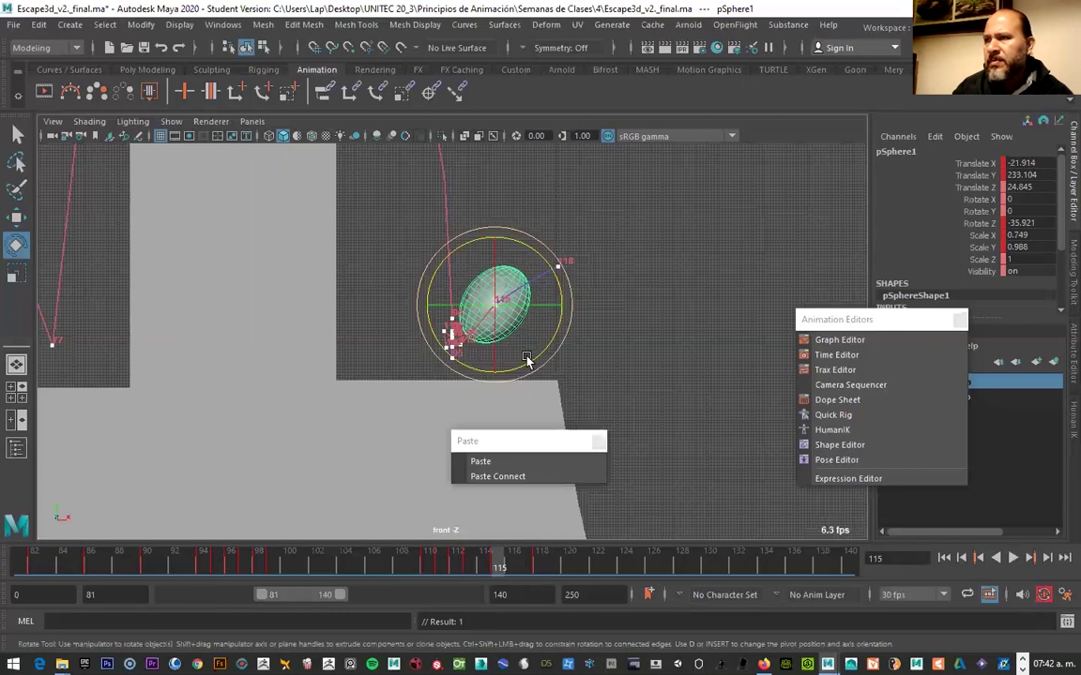
Raise the ball higher at frame 118
click(551, 563)
key(w)
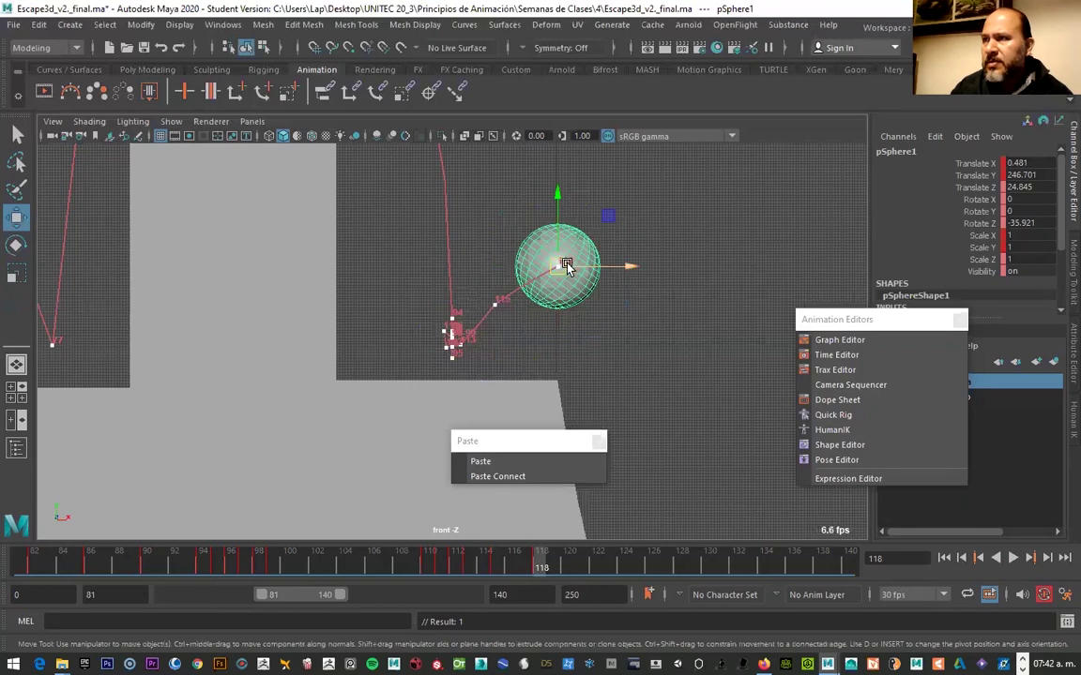
drag(560, 267, 566, 243)
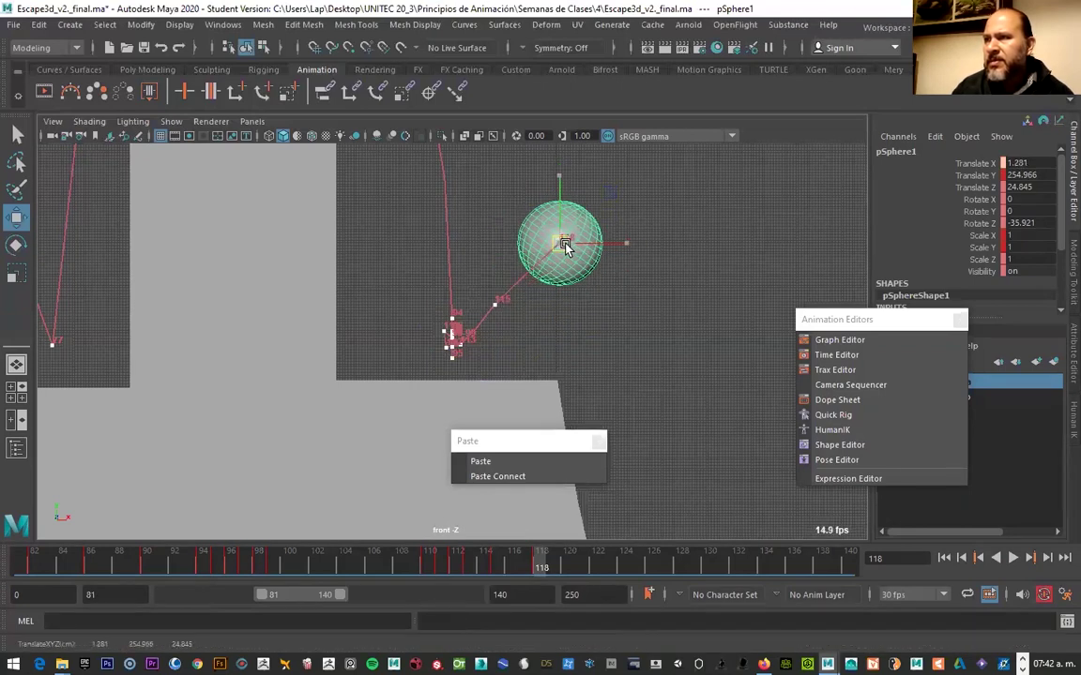
Rotate the ball forward to Rotate Z 14.646 at frame 119, then scrub back to review
click(554, 569)
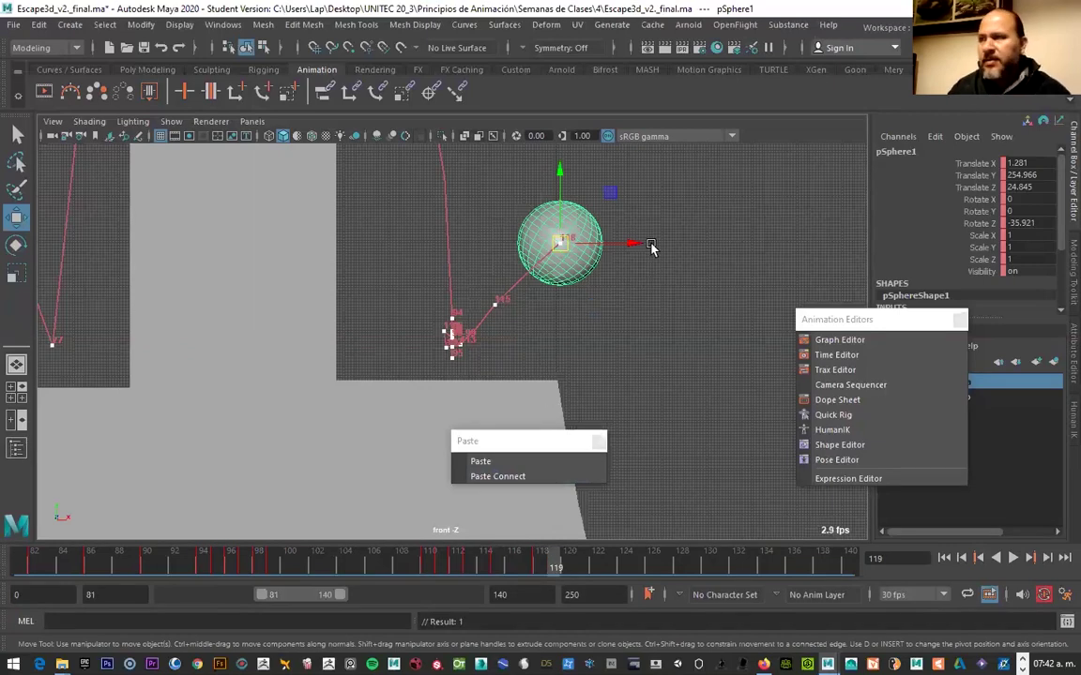
key(e)
mouse_move(606, 300)
mouse_down()
mouse_move(663, 273)
mouse_move(667, 249)
mouse_up()
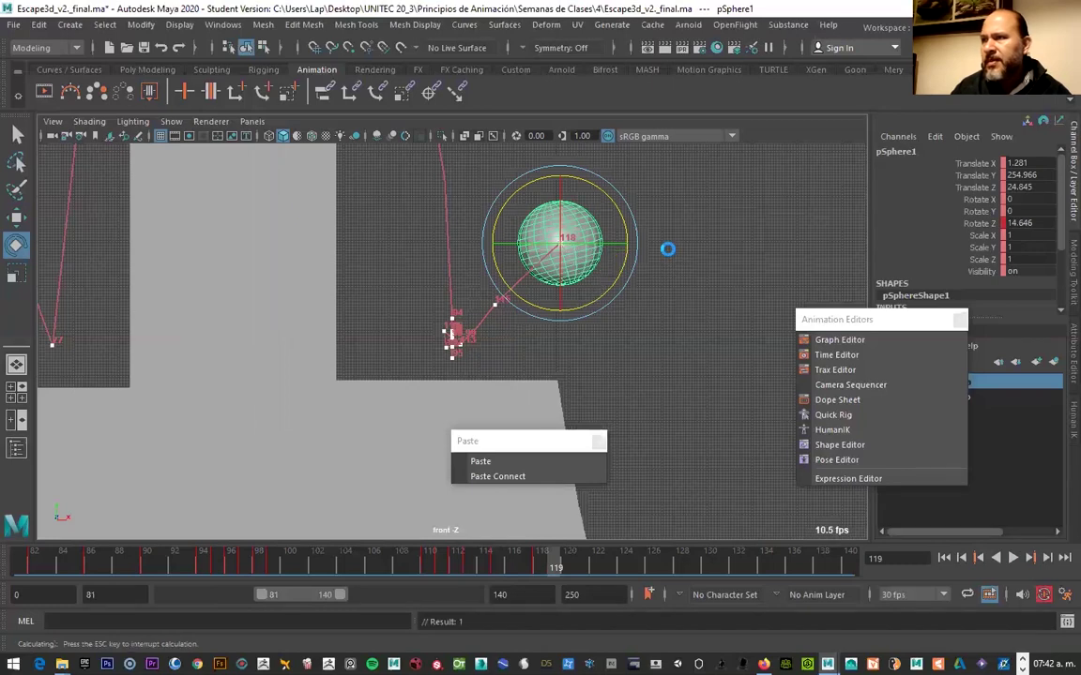
key(w)
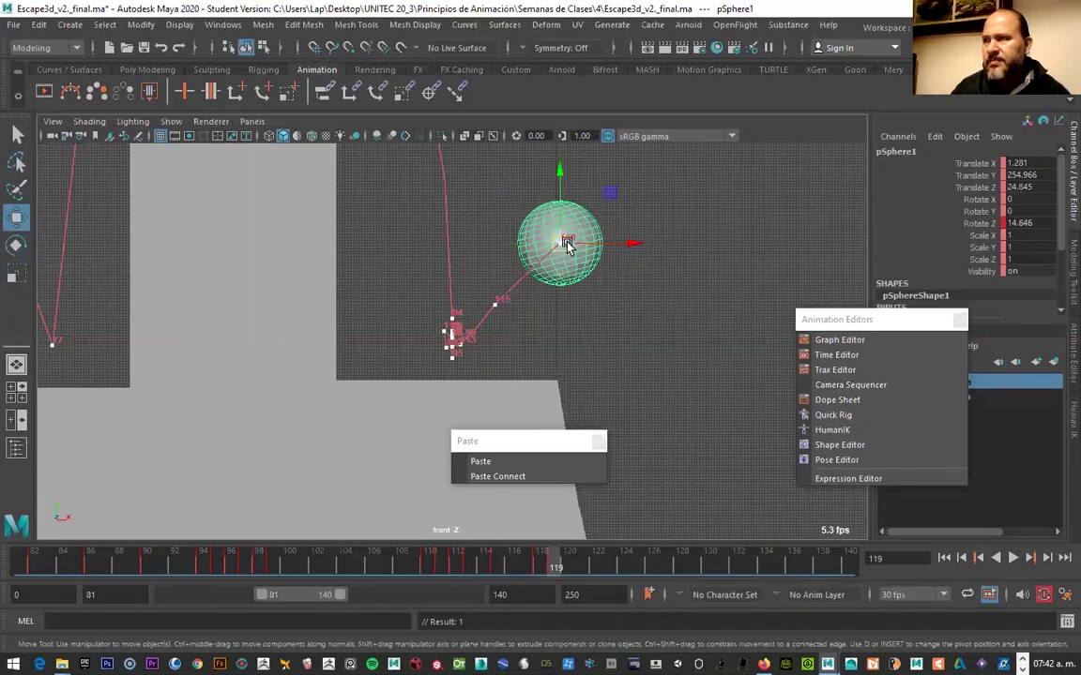
mouse_move(545, 566)
mouse_down()
mouse_move(398, 560)
mouse_move(554, 560)
mouse_up()
drag(450, 553, 415, 556)
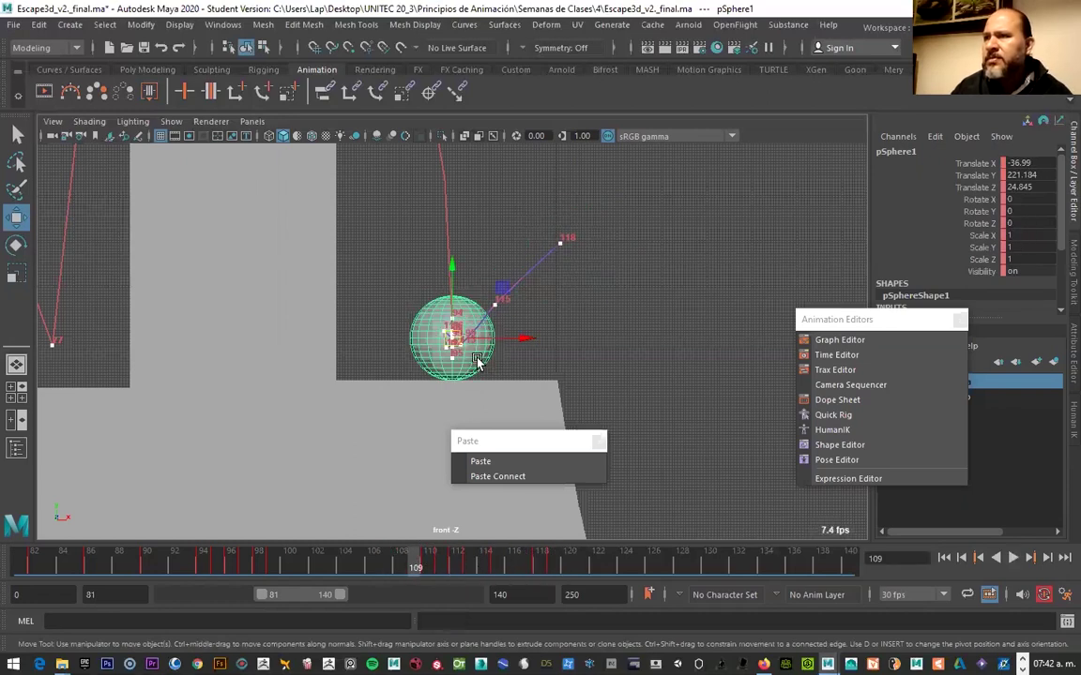
Open the ball's blinn1 material attributes and float the torn-off Animation Editors menu
right_click(423, 332)
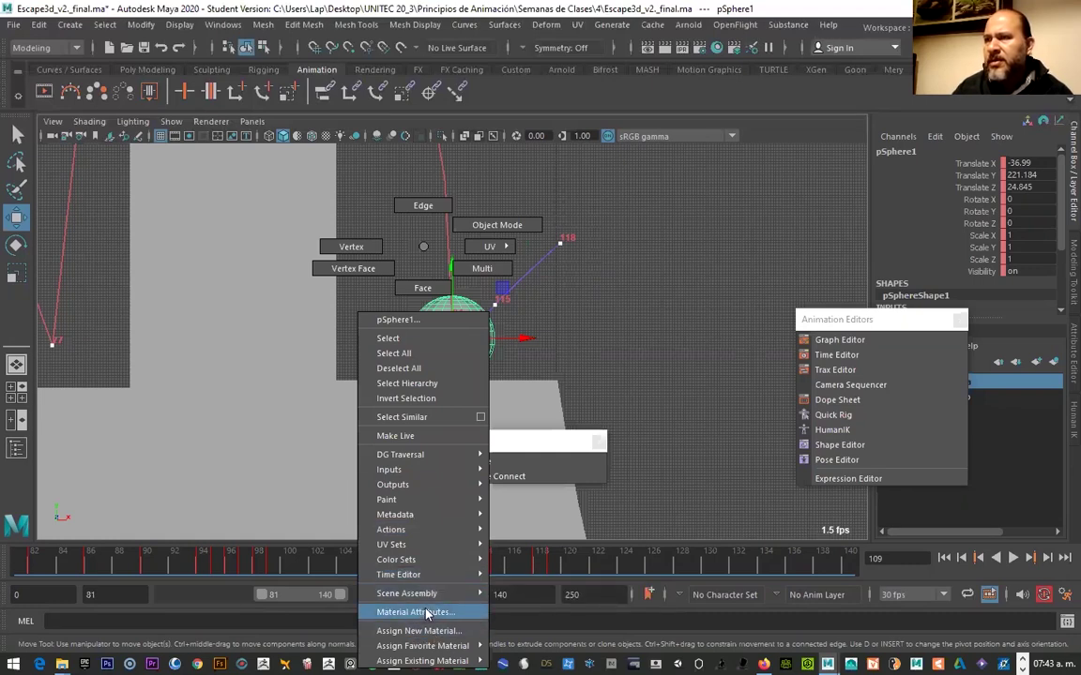
click(425, 613)
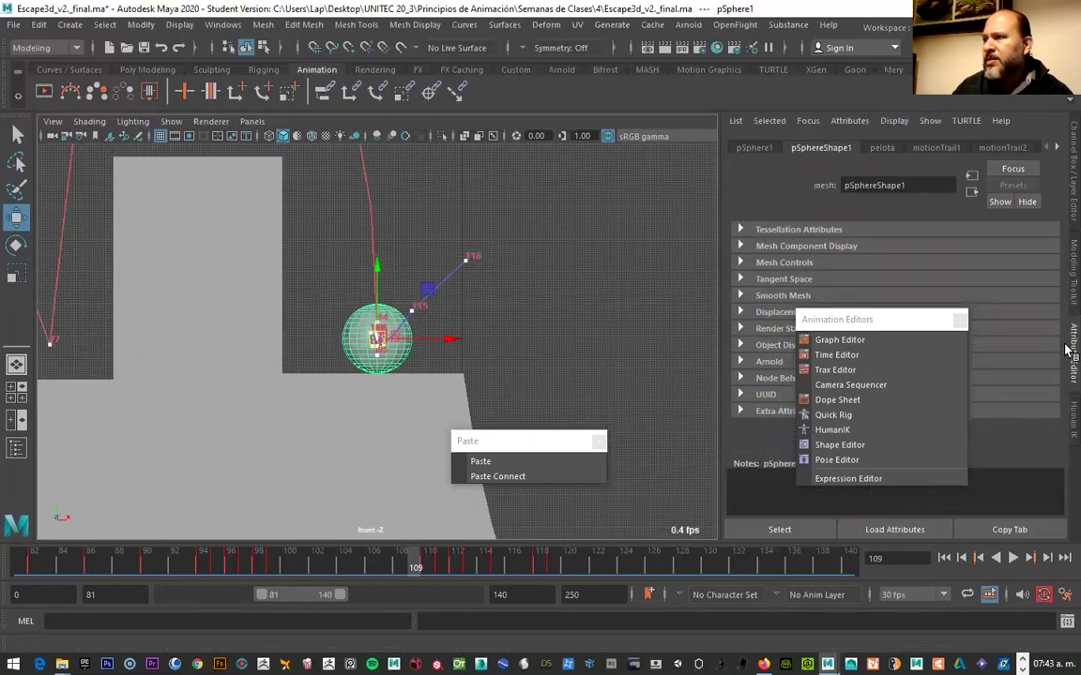
click(1058, 150)
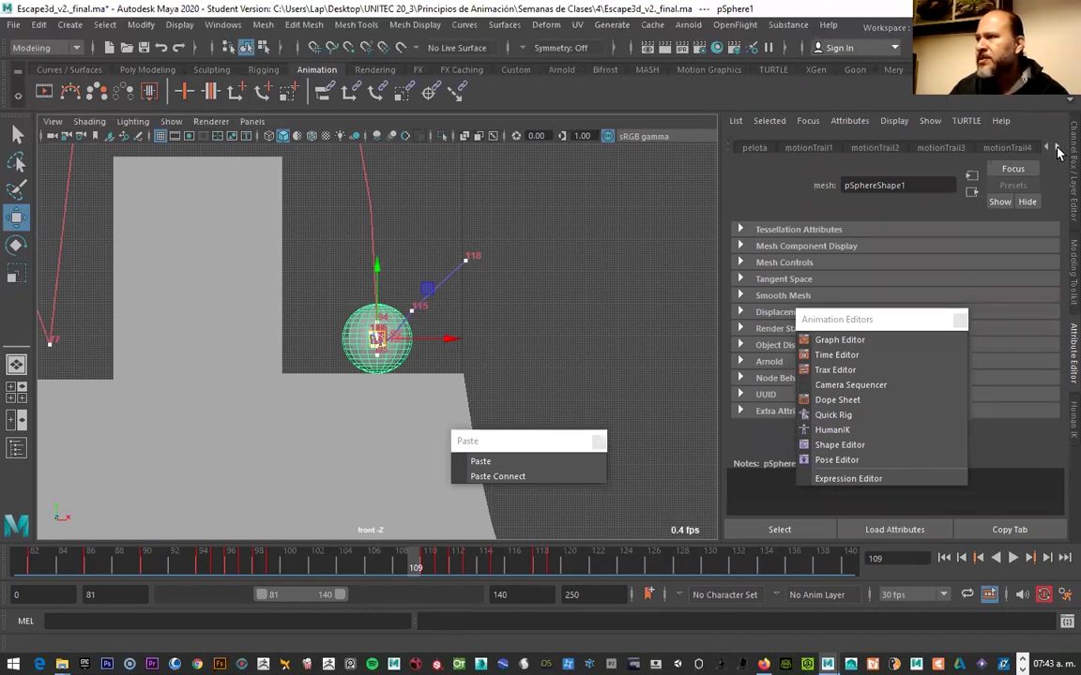
click(1059, 150)
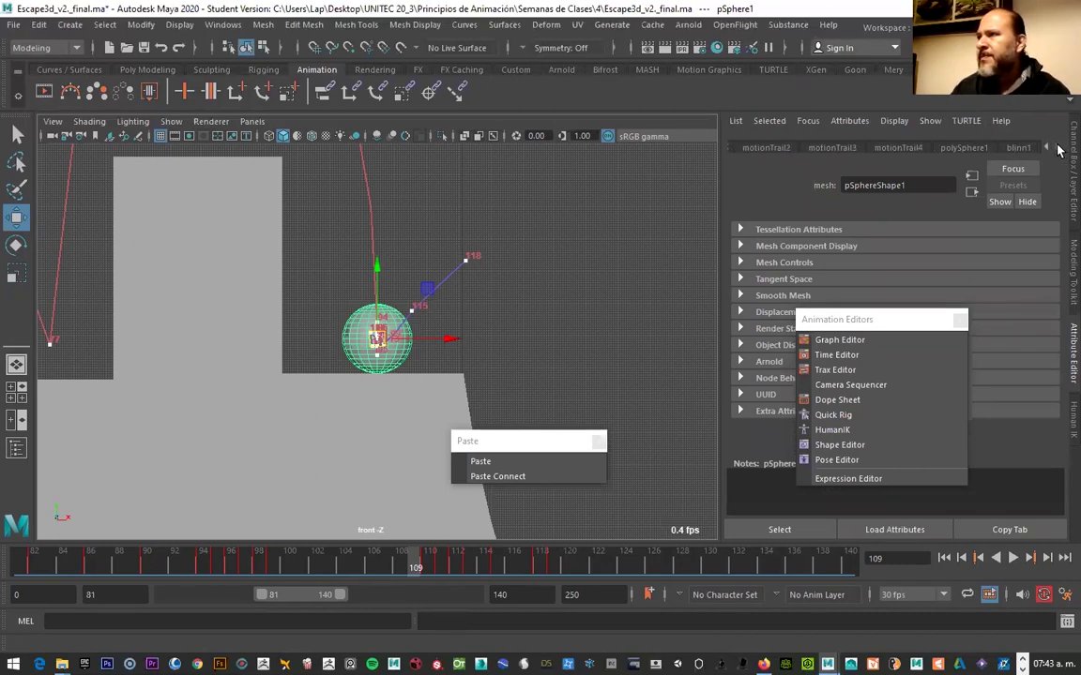
click(1015, 148)
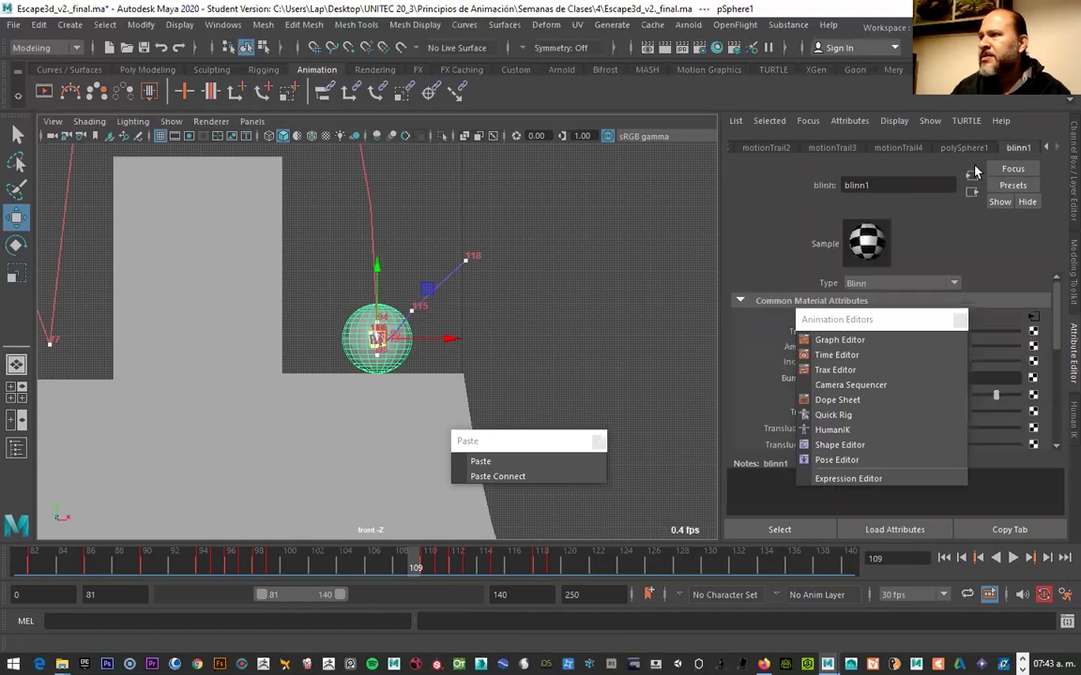
drag(871, 324, 968, 321)
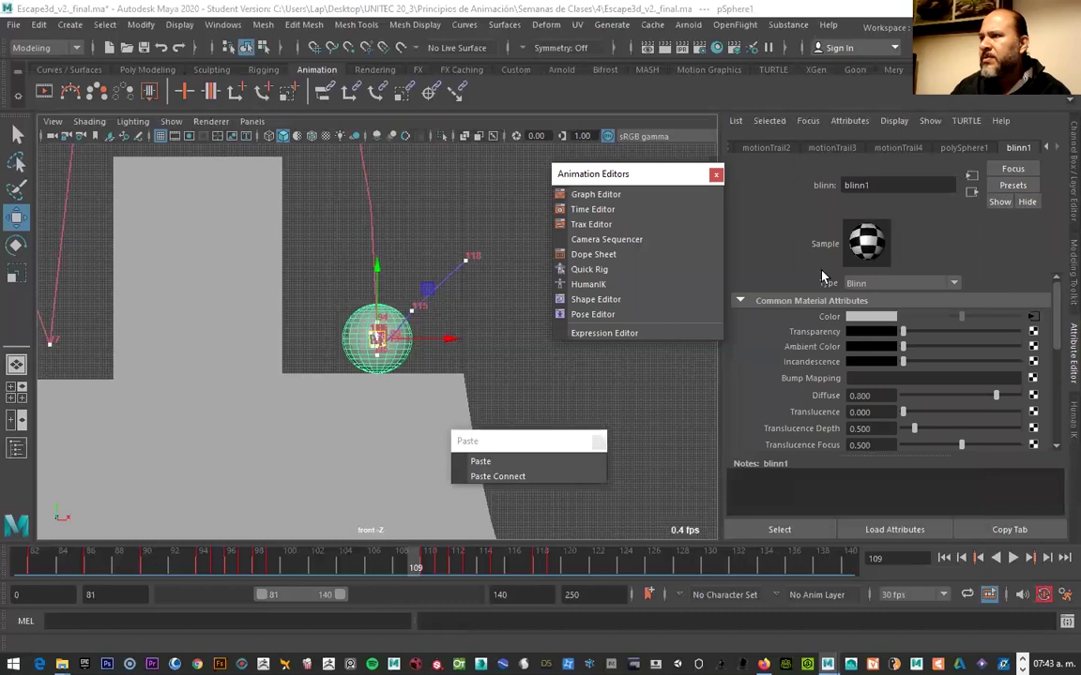
Switch to textured display to show the checker material, then scrub to frame 120
click(451, 166)
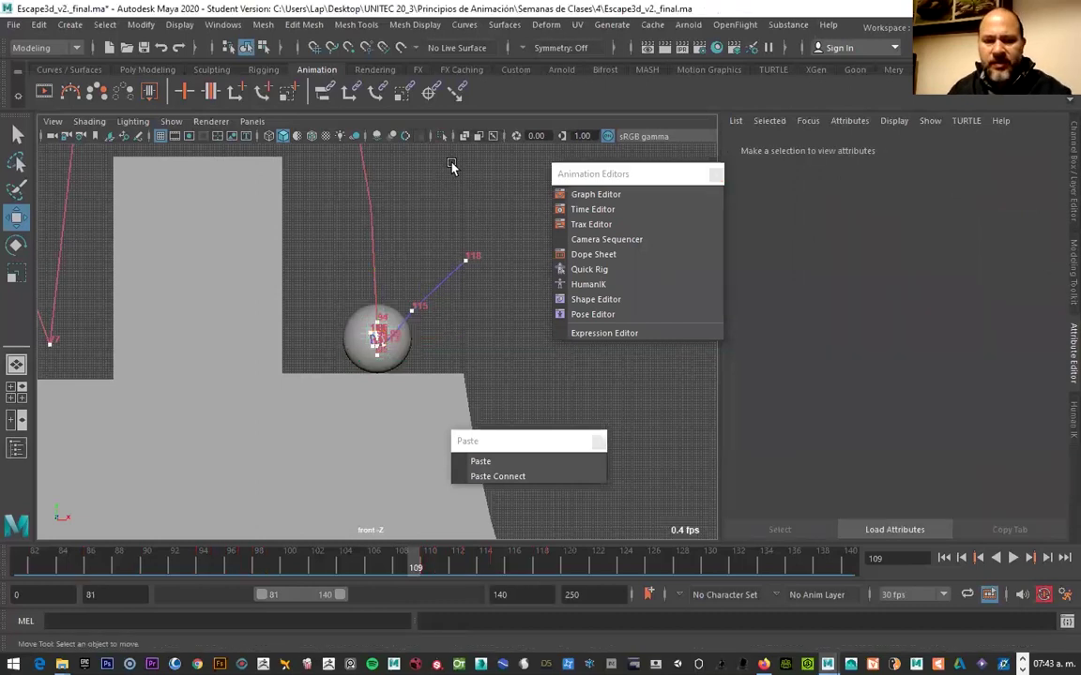
key(6)
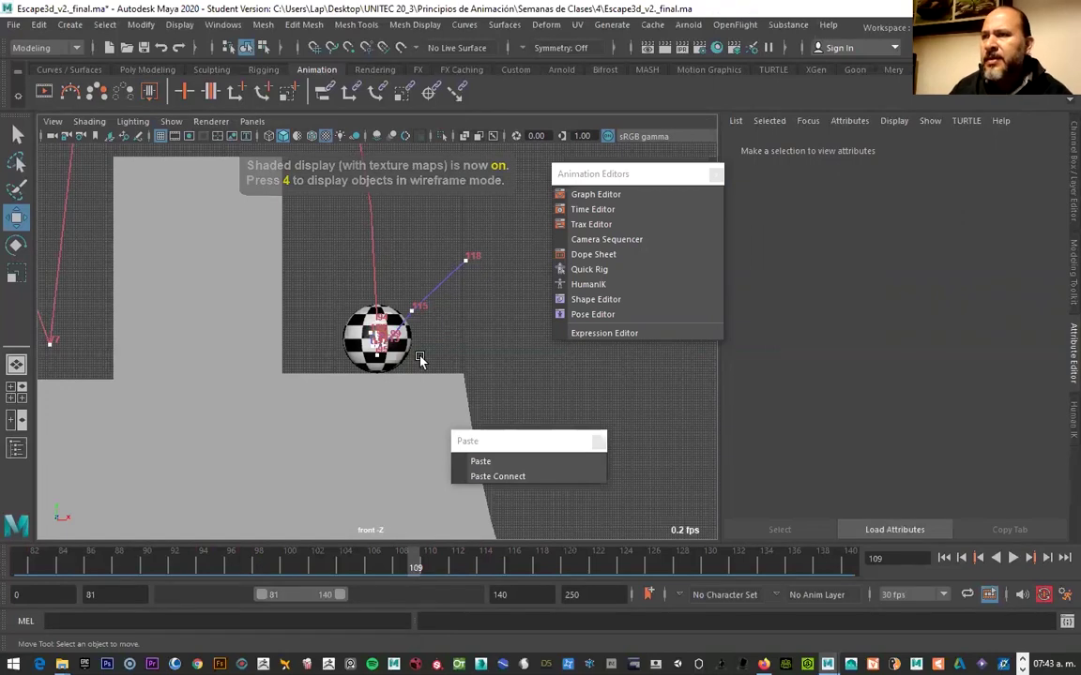
mouse_move(429, 577)
mouse_down()
mouse_move(259, 566)
mouse_move(321, 562)
mouse_move(150, 570)
mouse_move(568, 565)
mouse_up()
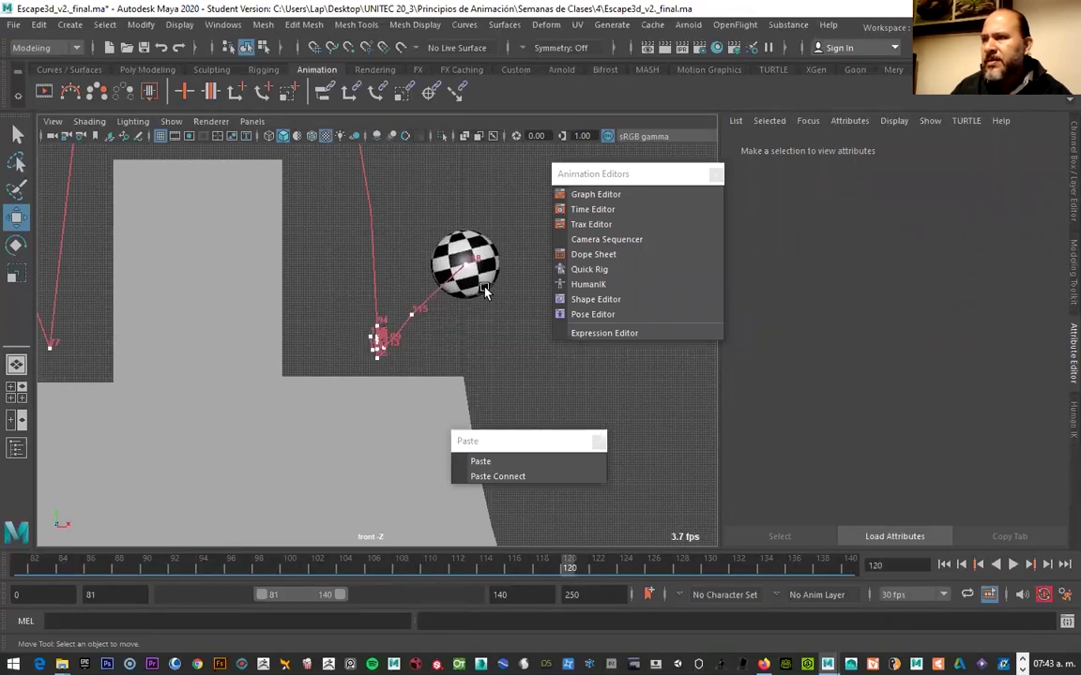
Select the ball, show the Channel Box/Layer Editor, drag both torn-off menus right, and zoom out
click(466, 265)
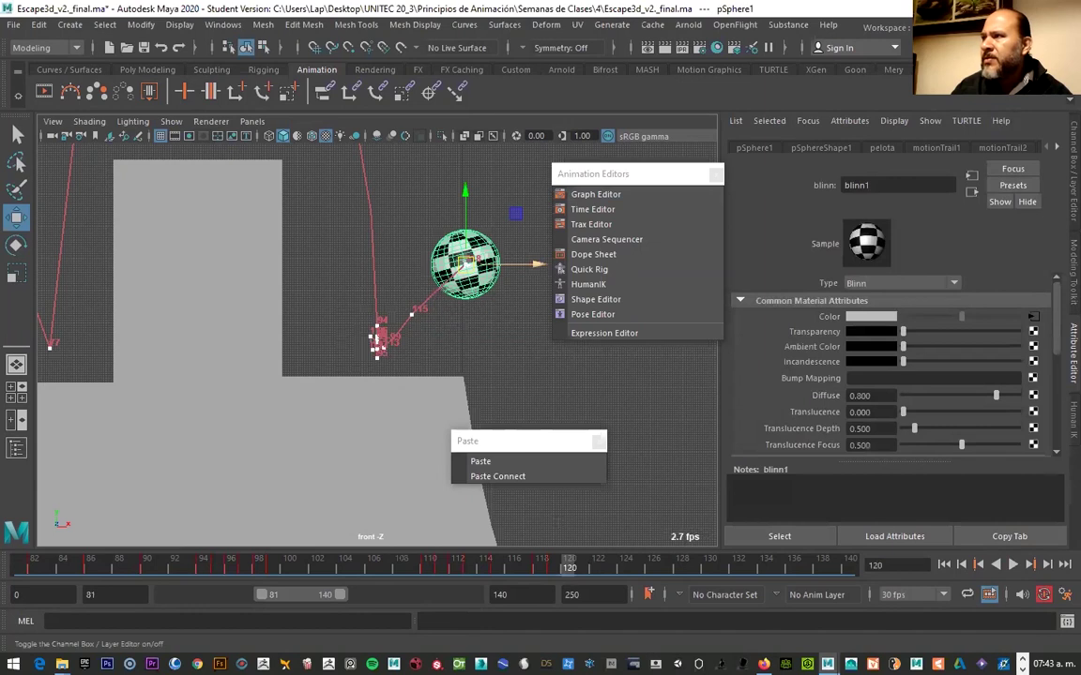
key(ctrl+a)
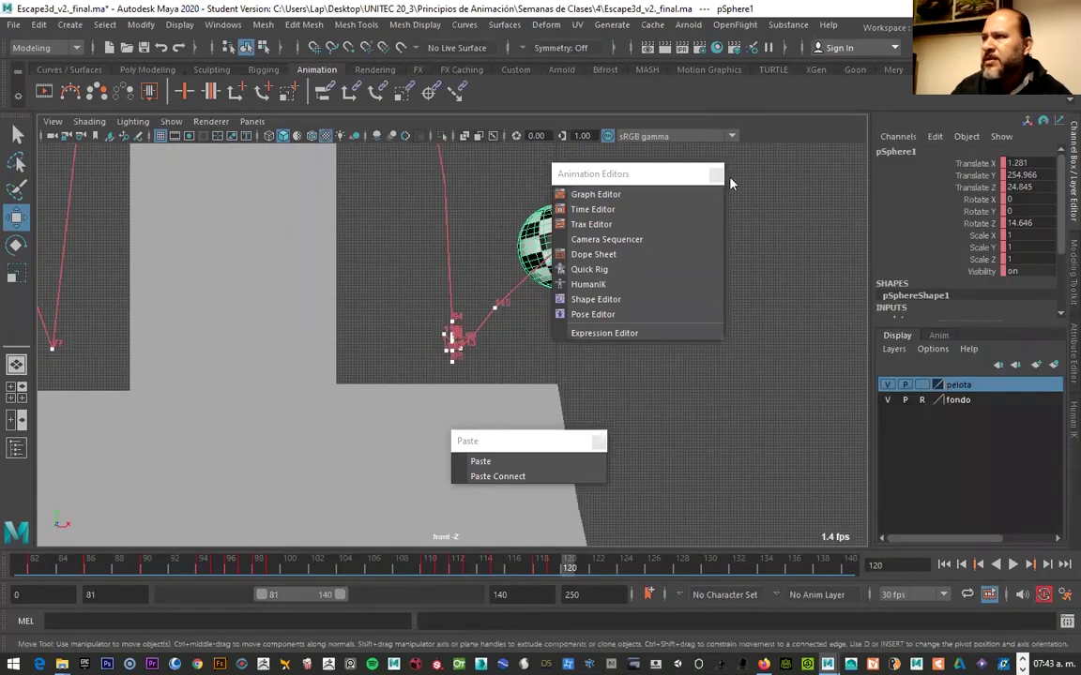
drag(729, 179, 932, 131)
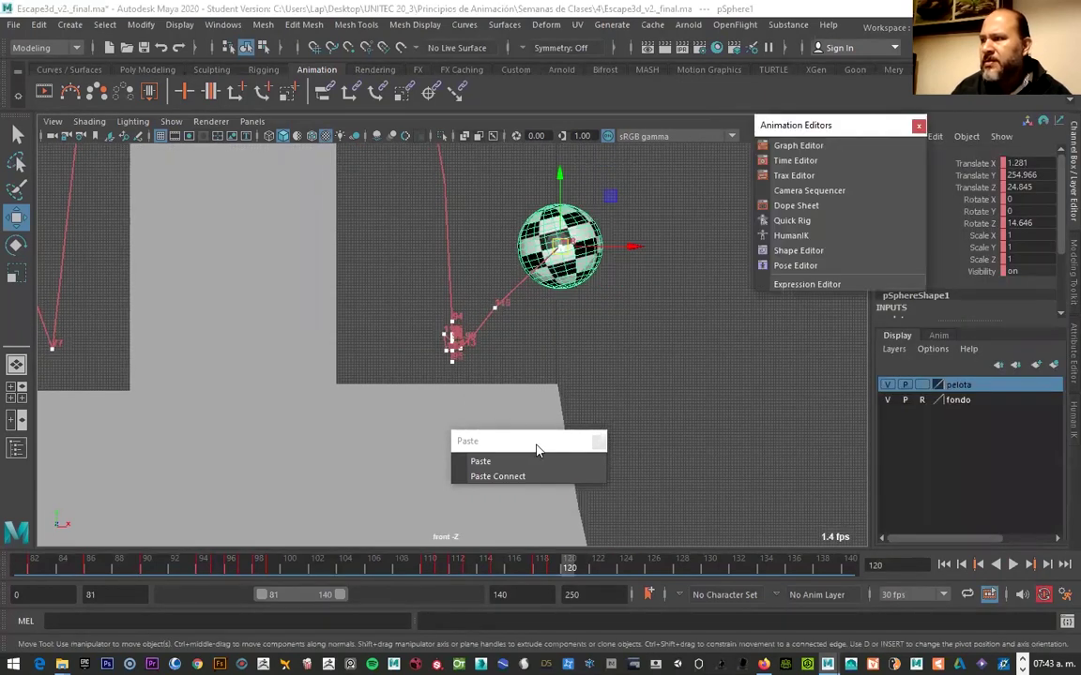
drag(536, 447, 874, 475)
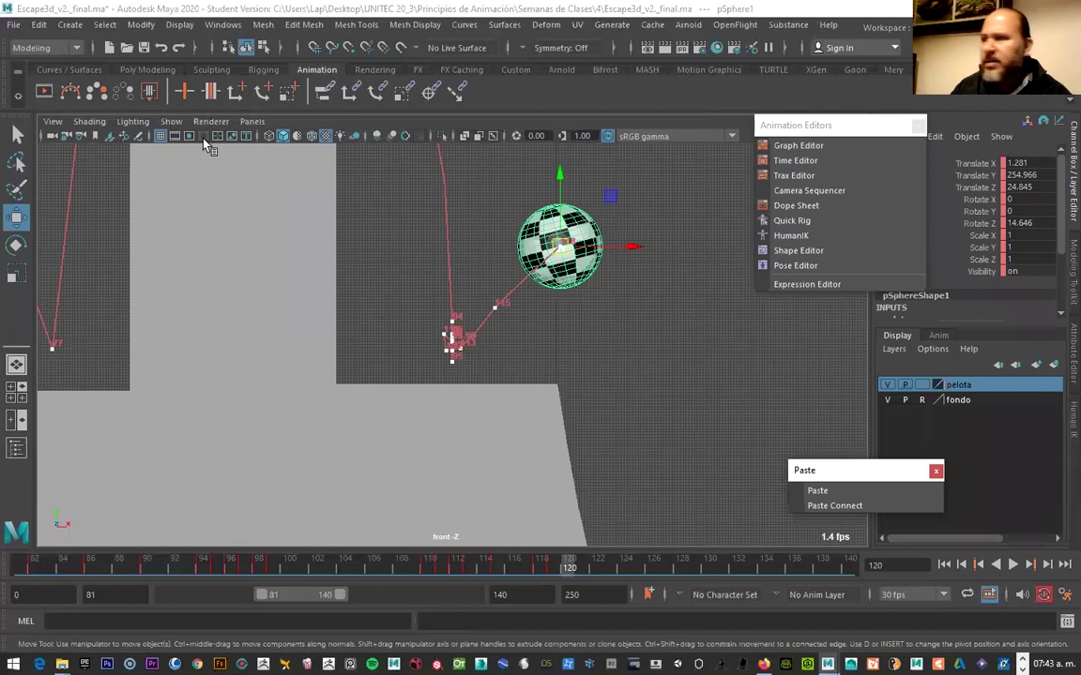
scroll(556, 410, down, 3)
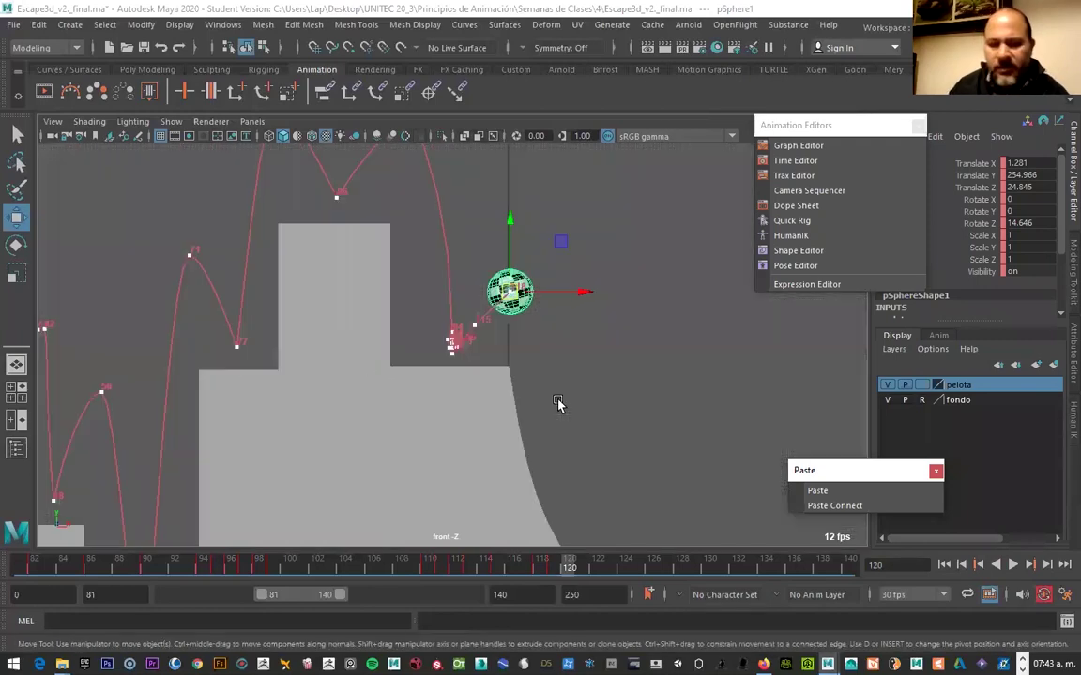
scroll(528, 340, down, 1)
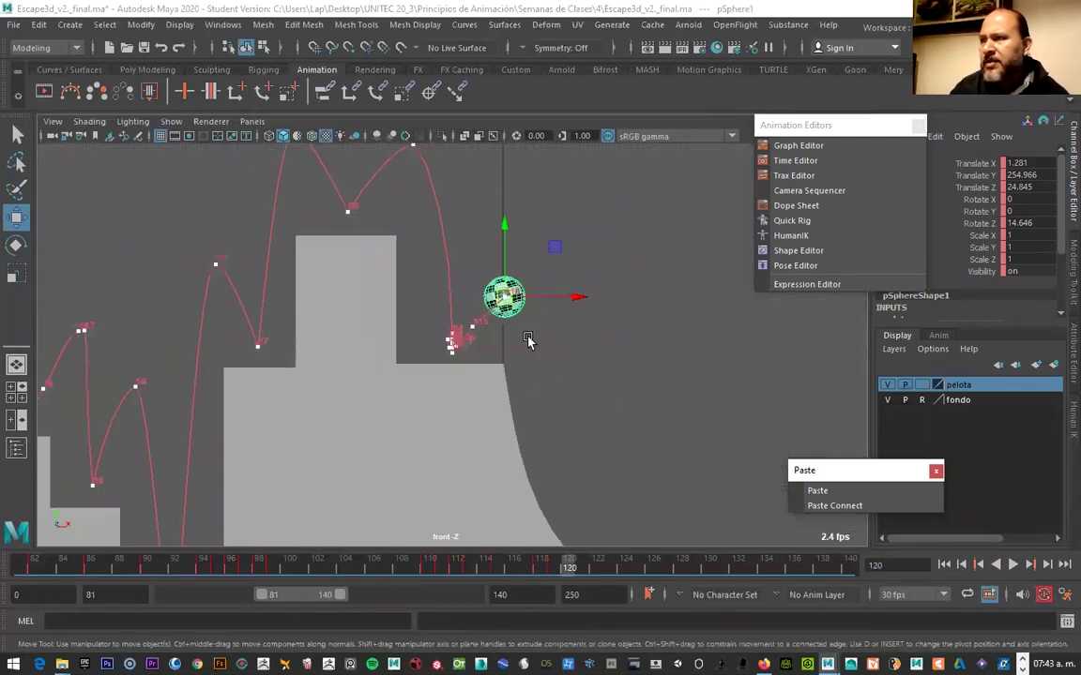
scroll(553, 364, down, 1)
scroll(529, 345, down, 1)
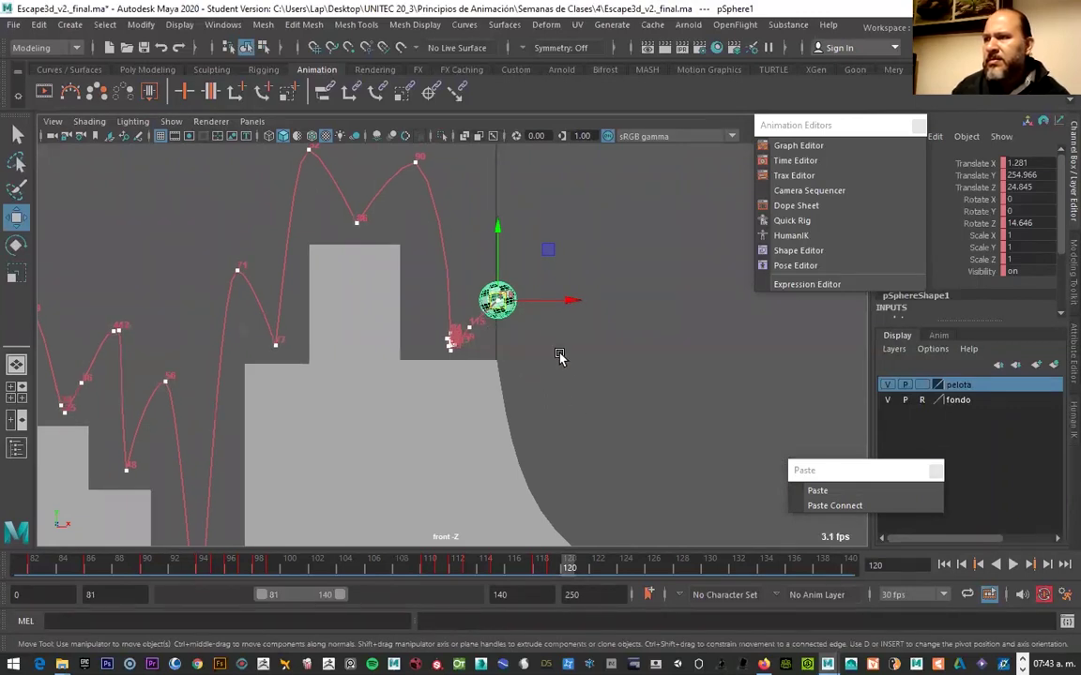
Place the ball on the half-pipe's curved wall at frame 128
mouse_move(603, 377)
alt+middle_down()
mouse_move(564, 362)
mouse_move(493, 290)
mouse_move(494, 300)
alt+middle_up()
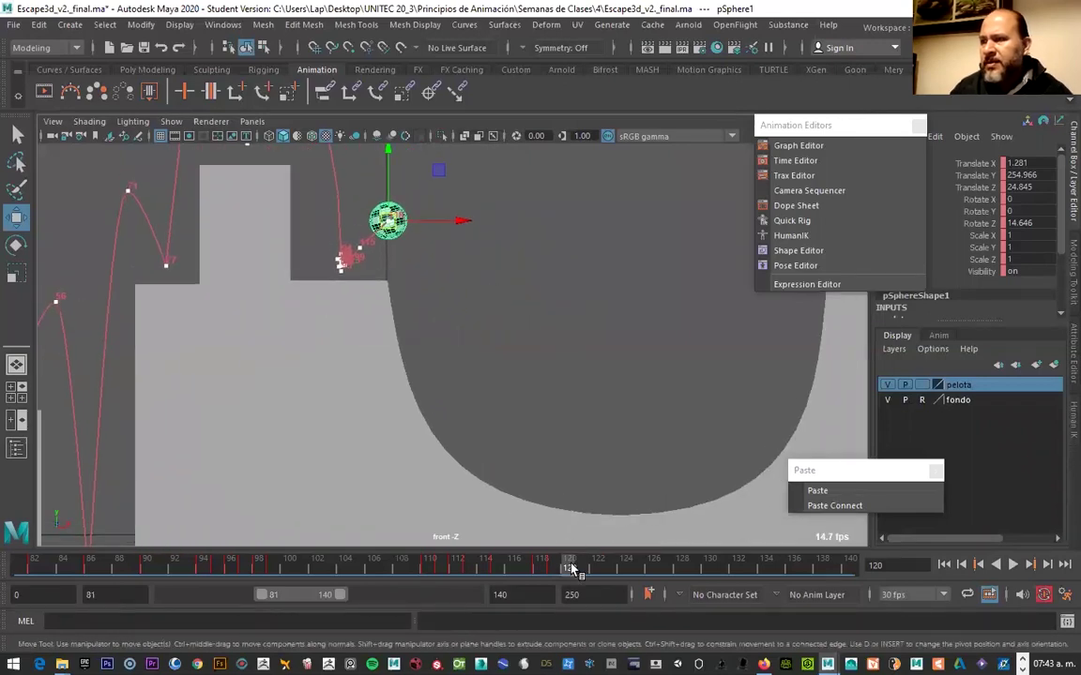
key(alt+v)
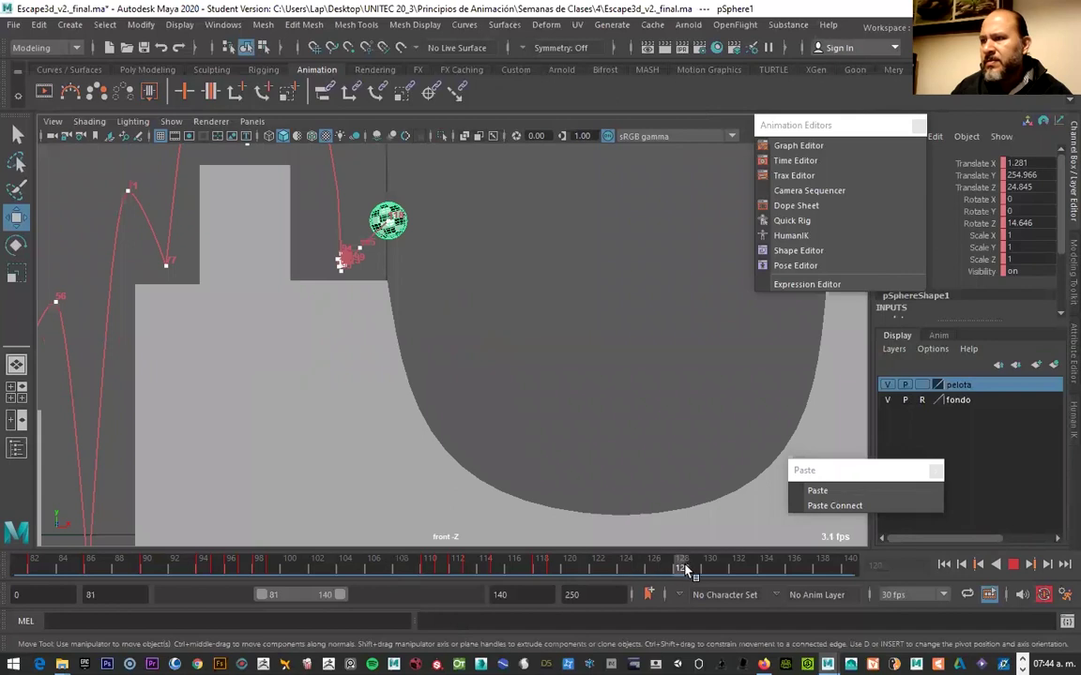
key(alt+v)
drag(398, 234, 454, 395)
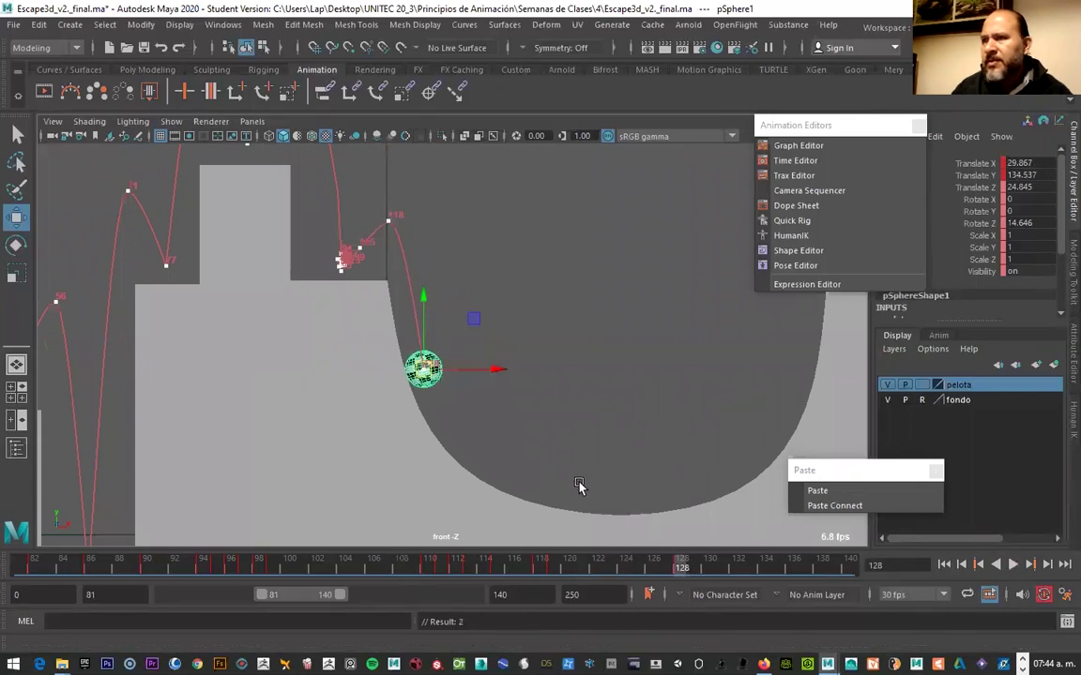
mouse_move(669, 566)
mouse_down()
mouse_move(601, 559)
mouse_move(683, 570)
mouse_up()
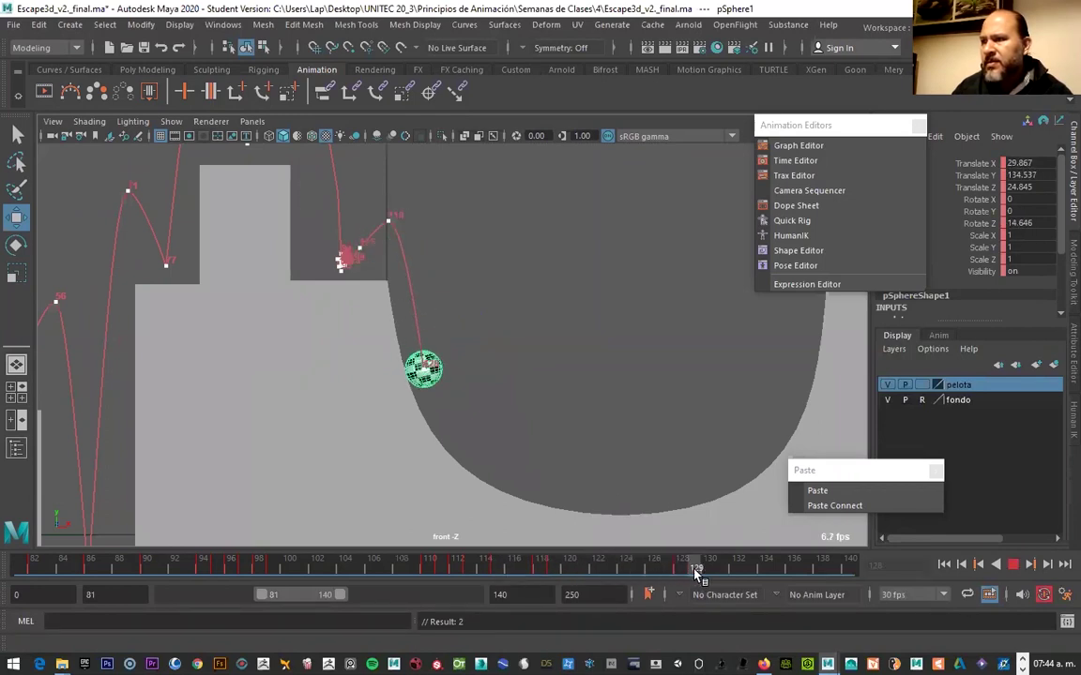
Key the ball at the half-pipe bottom at frame 135, rotated to roll forward
drag(781, 569, 779, 568)
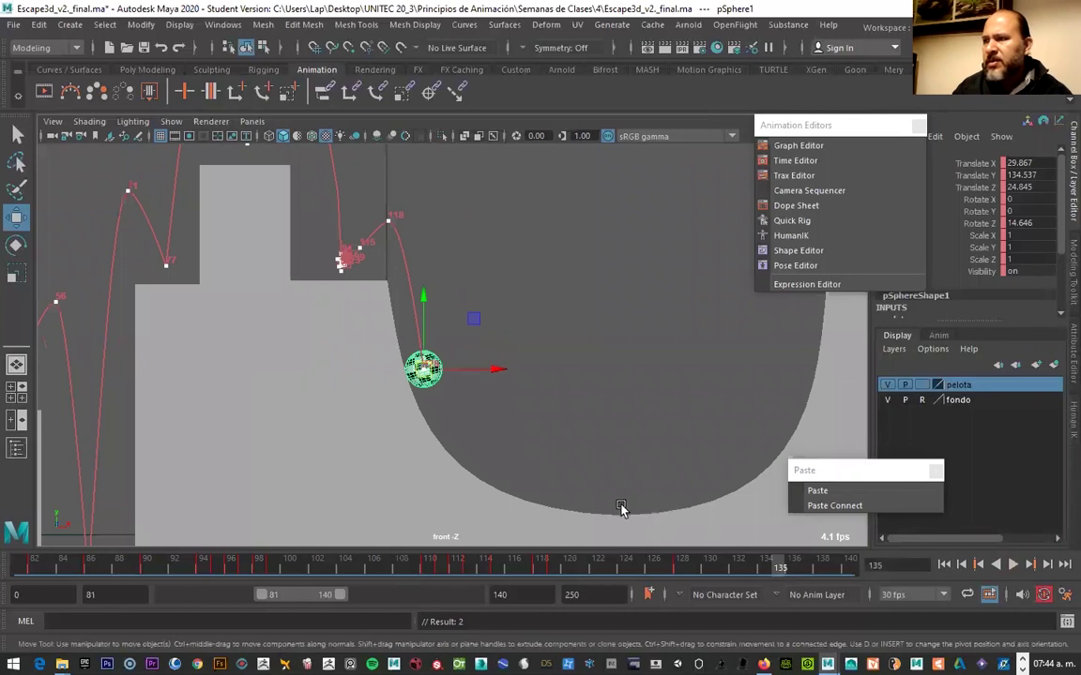
drag(430, 369, 620, 509)
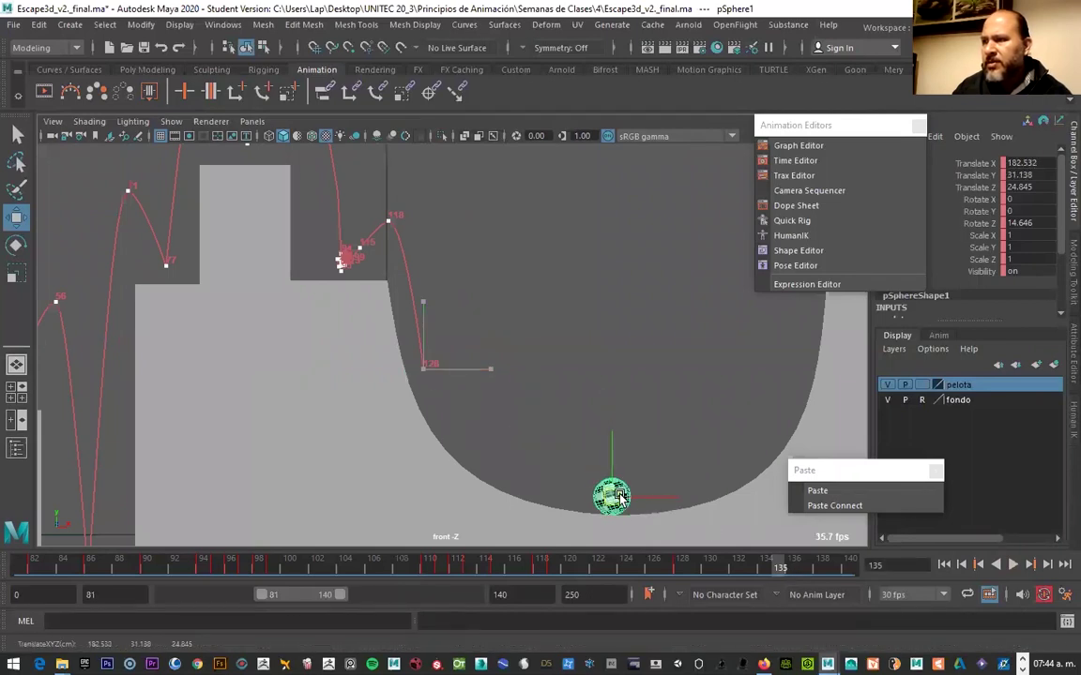
key(e)
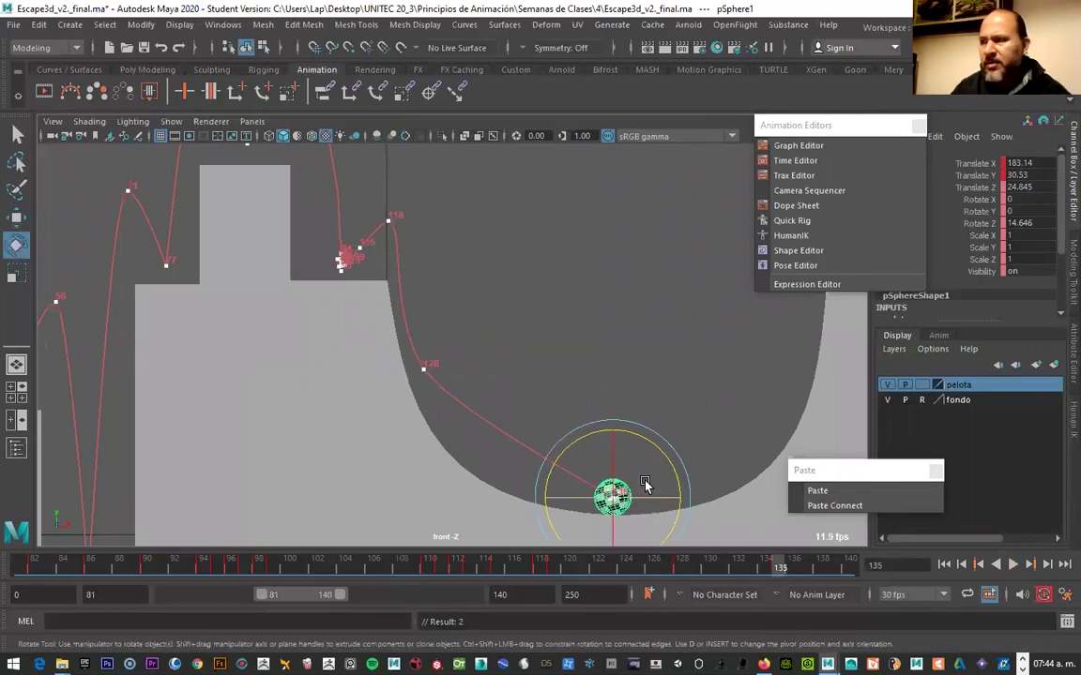
mouse_move(666, 468)
mouse_down()
mouse_move(615, 432)
mouse_move(648, 494)
mouse_up()
key(s)
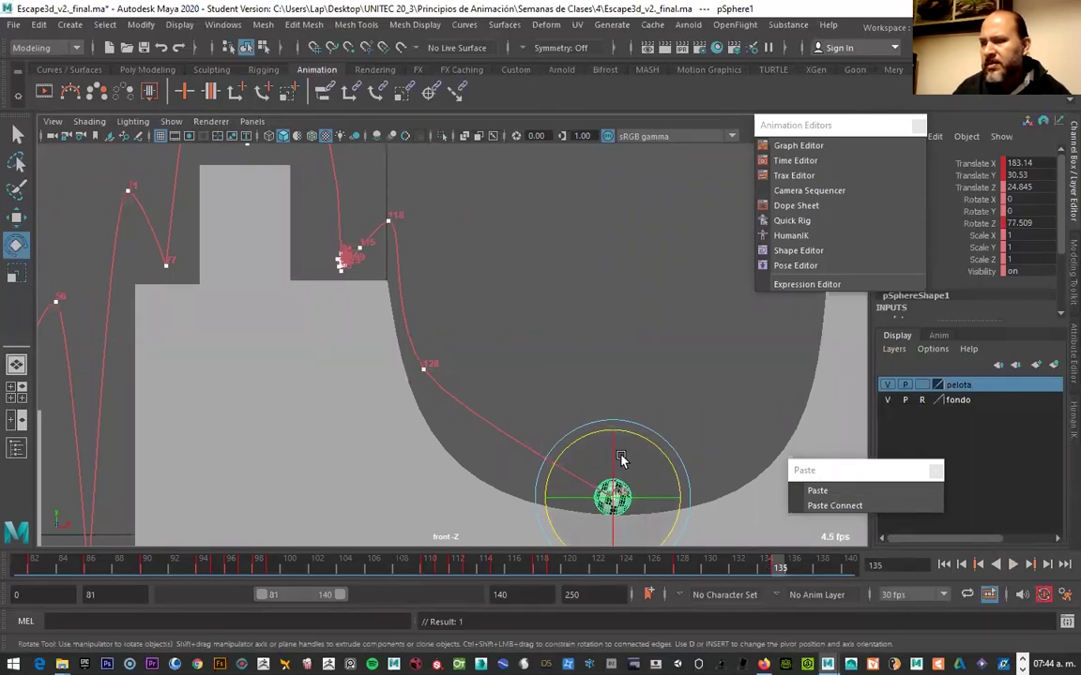
key(w)
drag(611, 441, 608, 446)
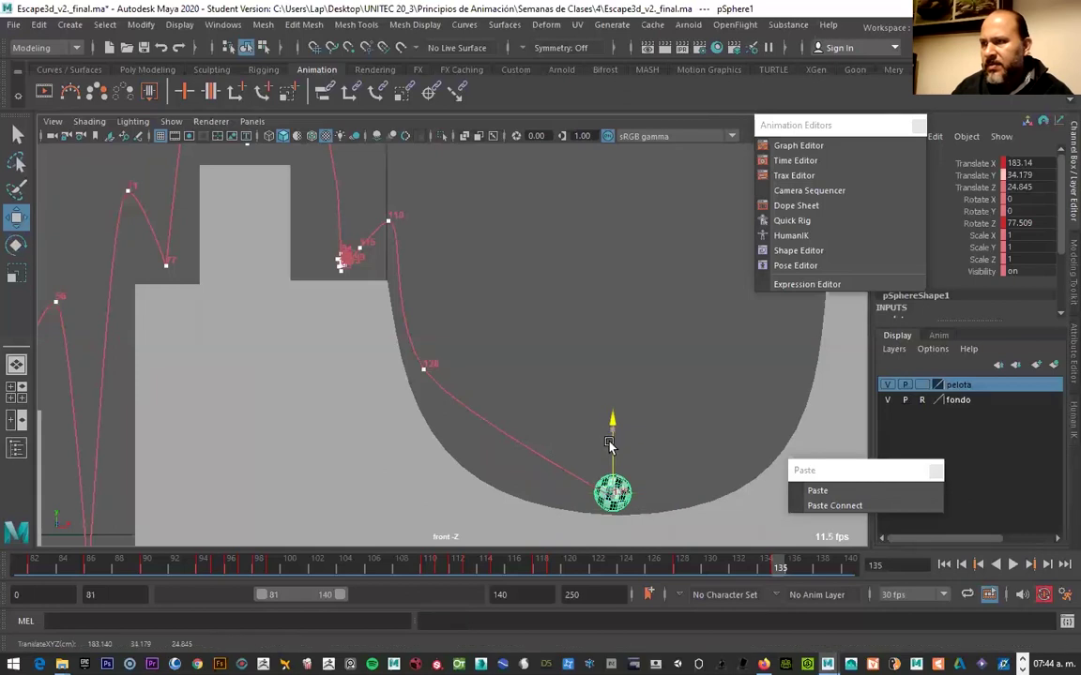
mouse_move(768, 567)
mouse_down()
mouse_move(580, 568)
mouse_move(809, 570)
mouse_up()
Shift the range to 97–156 and key the ball up the right wall at frame 142
drag(313, 598, 334, 598)
drag(622, 570, 654, 568)
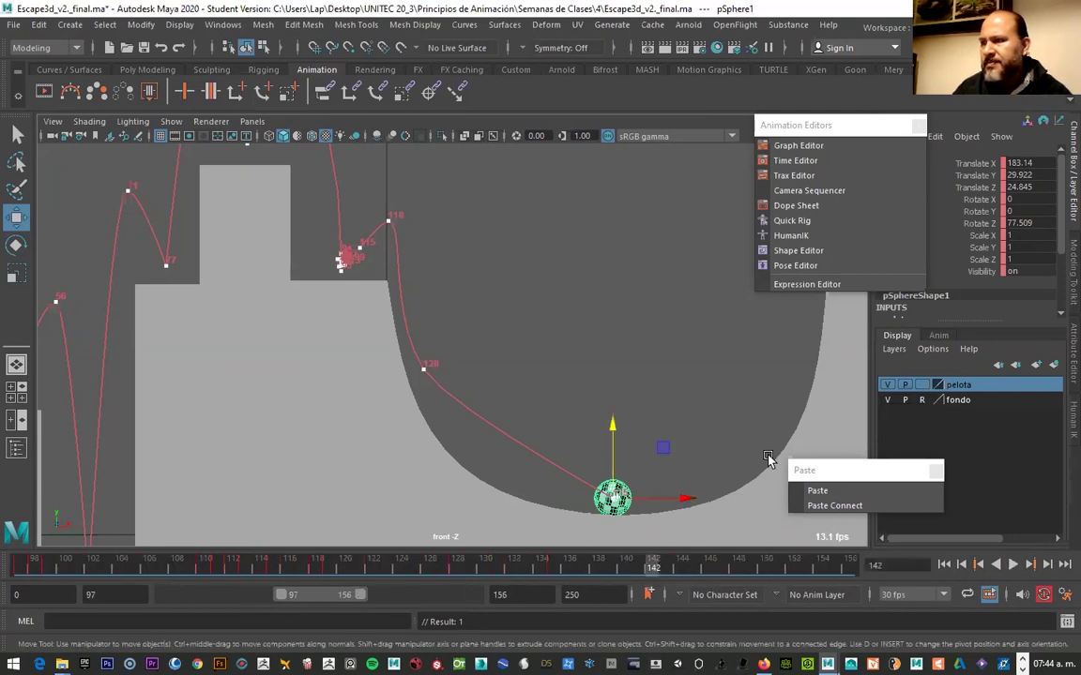
click(781, 436)
click(619, 484)
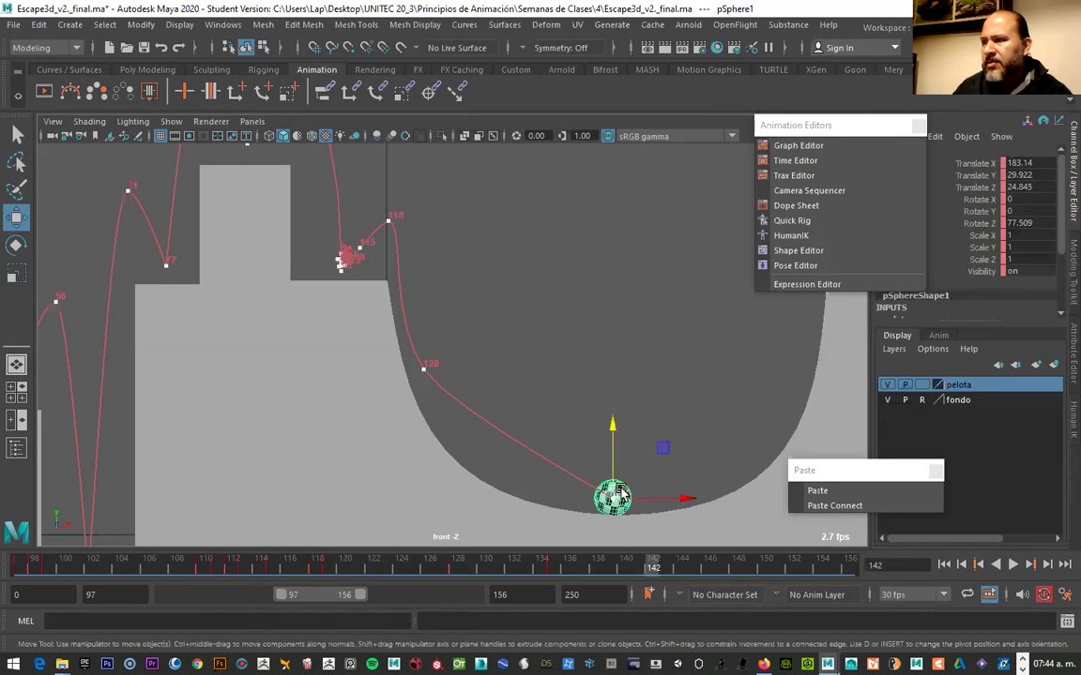
drag(620, 486, 788, 422)
key(s)
Key the ball back at the bottom at frame 149 and up the left wall at 154
drag(654, 568, 751, 569)
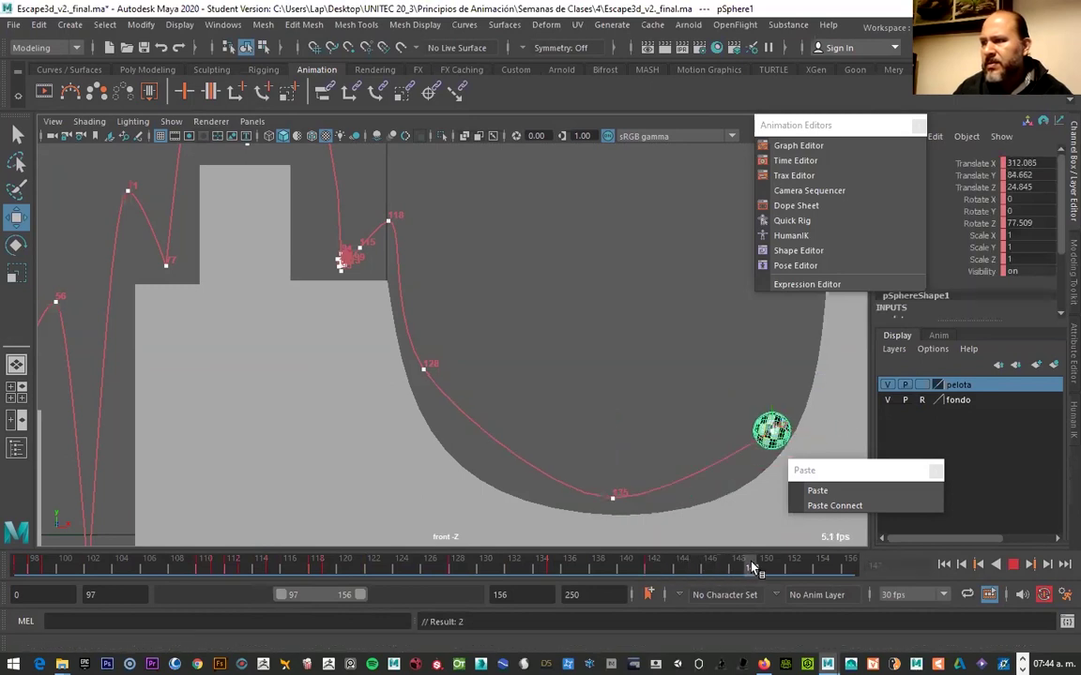
drag(777, 437, 632, 499)
key(s)
drag(756, 570, 822, 568)
drag(630, 497, 509, 480)
middle_drag(510, 480, 458, 449)
key(s)
Play back the swing and shift the visible frame range to 132–191
click(699, 570)
key(alt+v)
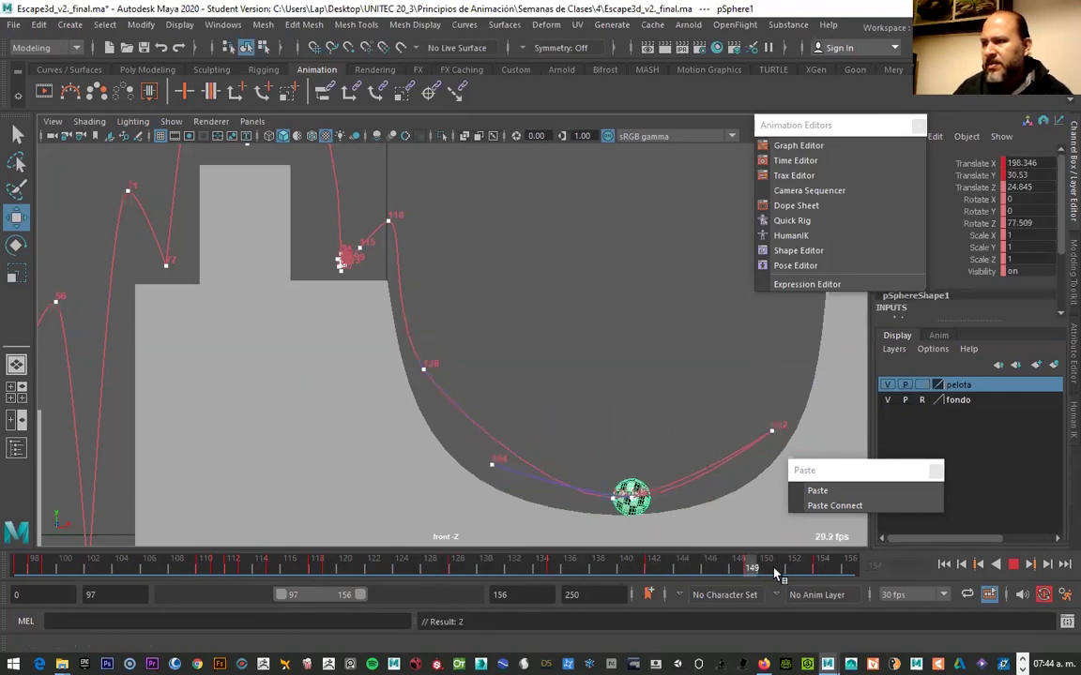
key(alt+v)
drag(336, 605, 376, 604)
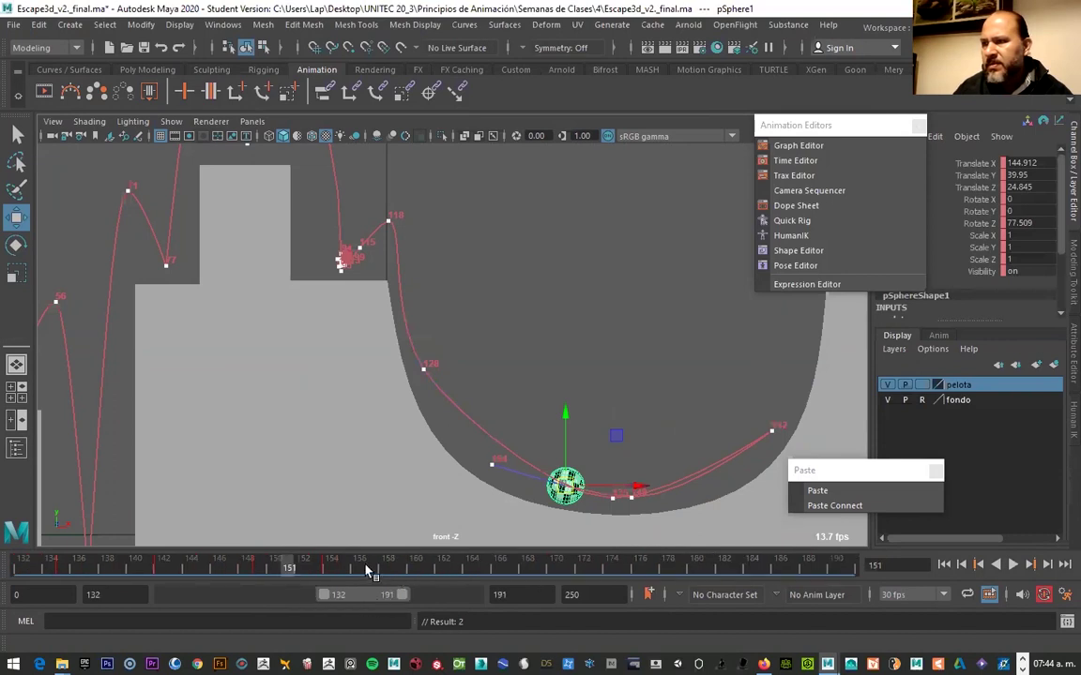
Move the ball up the right side at frame 162 and onto the floor at frame 174
click(387, 568)
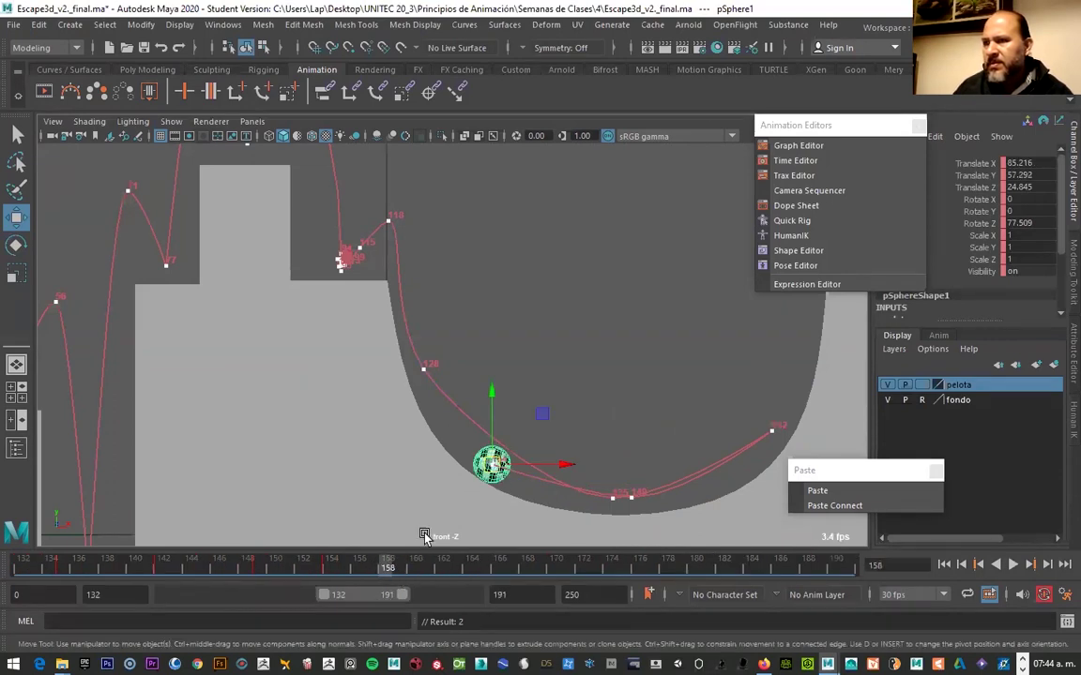
click(442, 567)
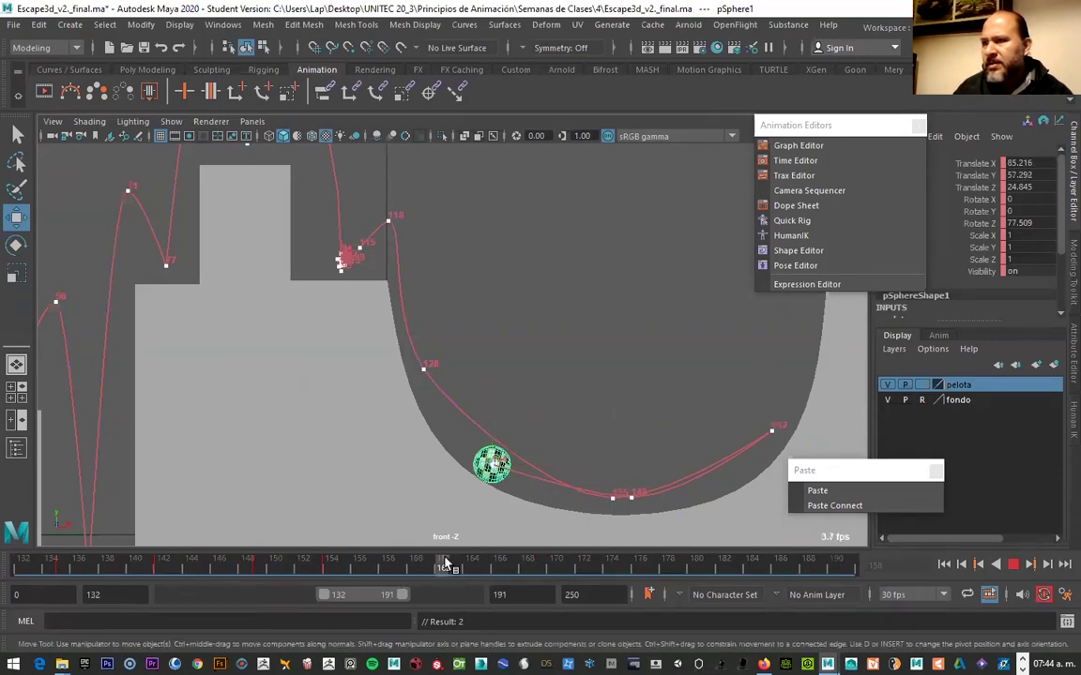
drag(498, 472, 717, 496)
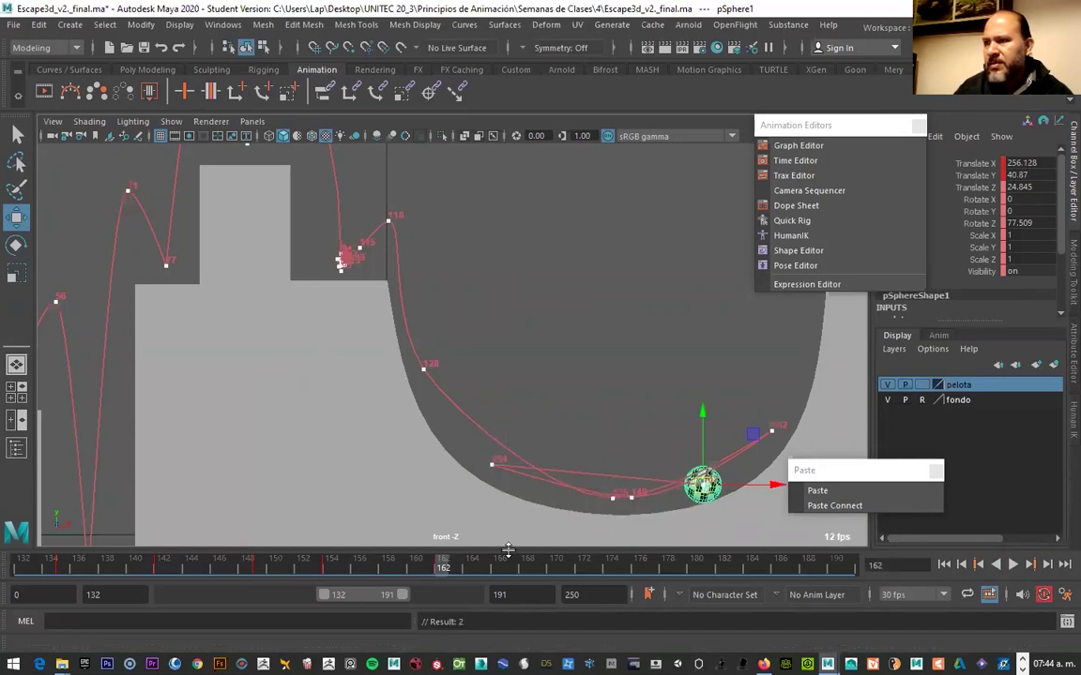
key(alt+v)
key(alt+v)
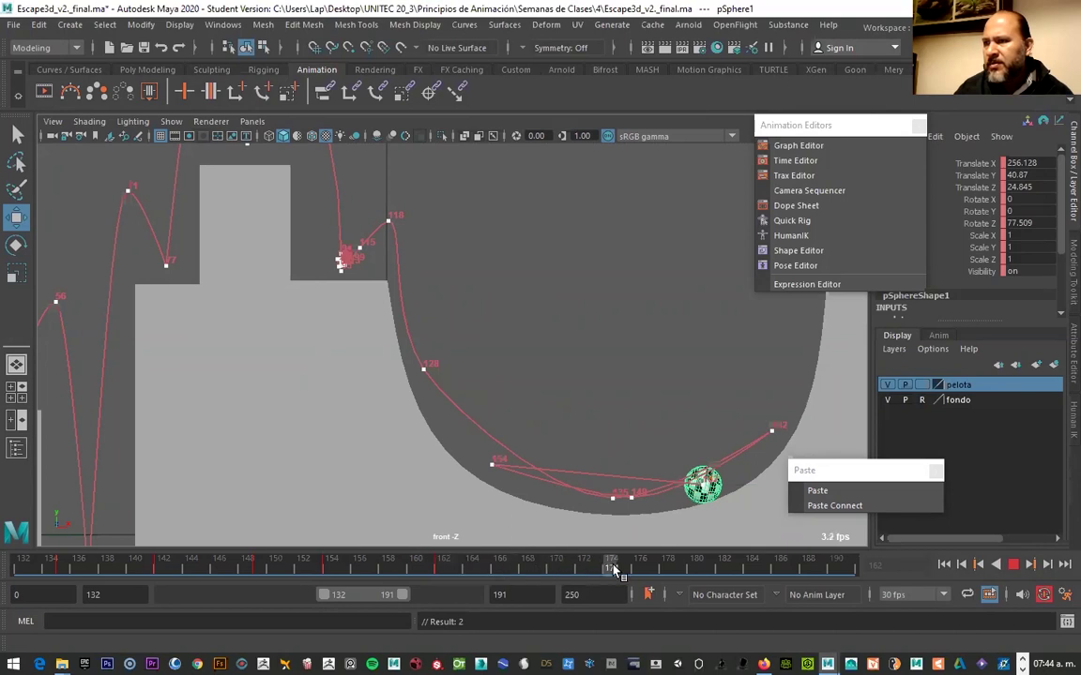
drag(690, 492, 559, 498)
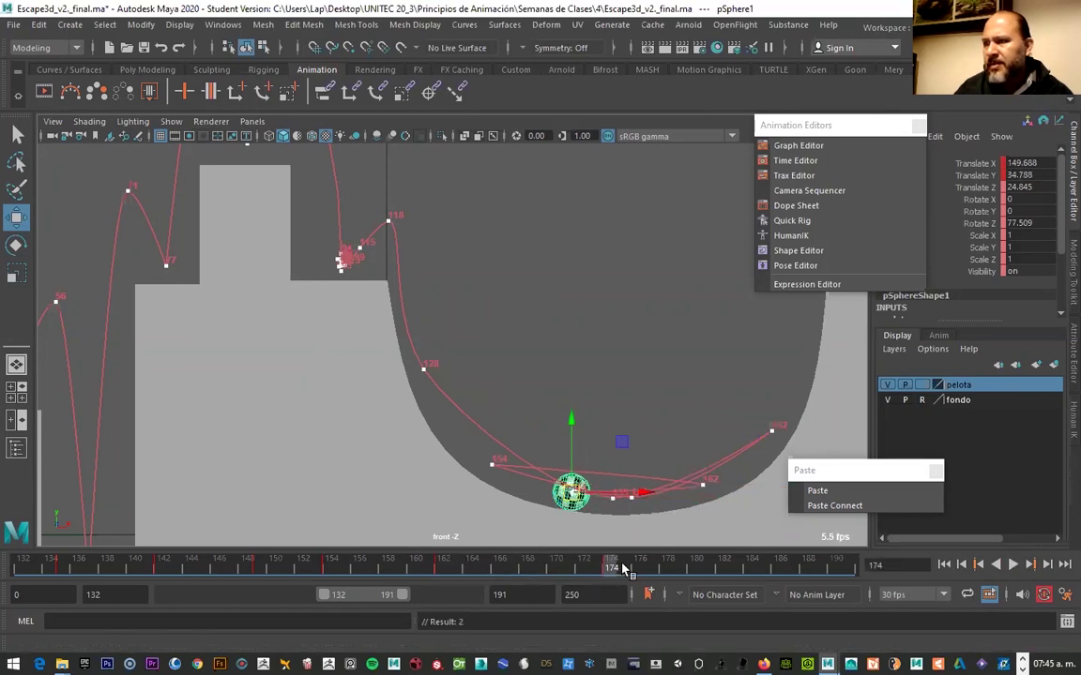
key(alt+v)
key(alt+v)
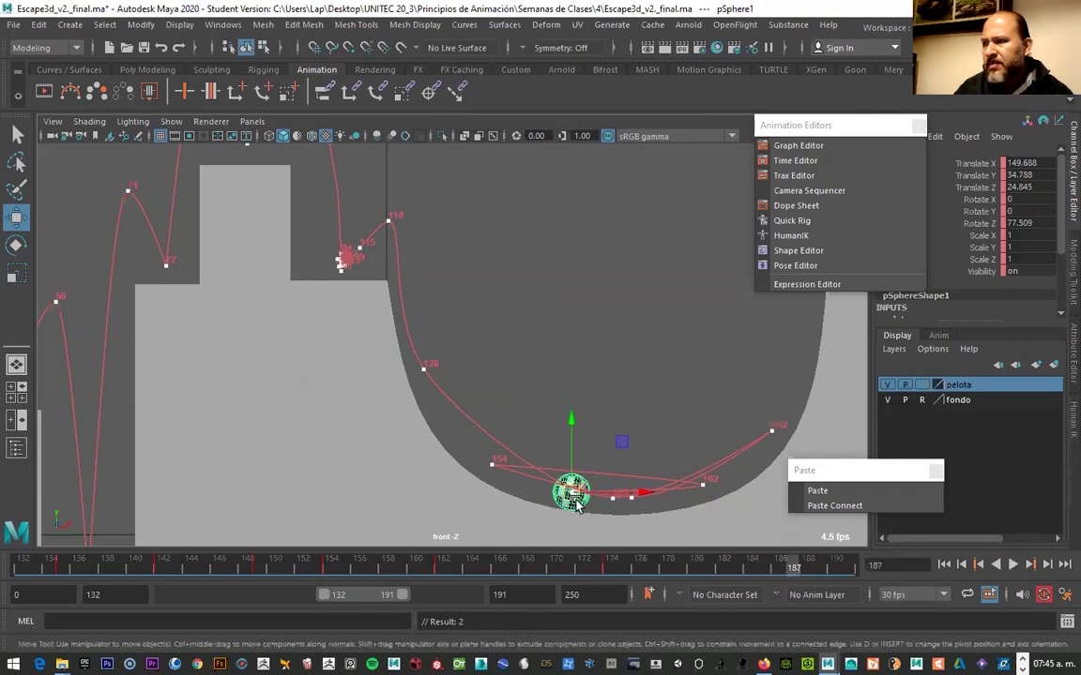
Shift the range to frames 159–218 and reposition the ball on the trail at frames 199 and 211
drag(578, 506, 677, 506)
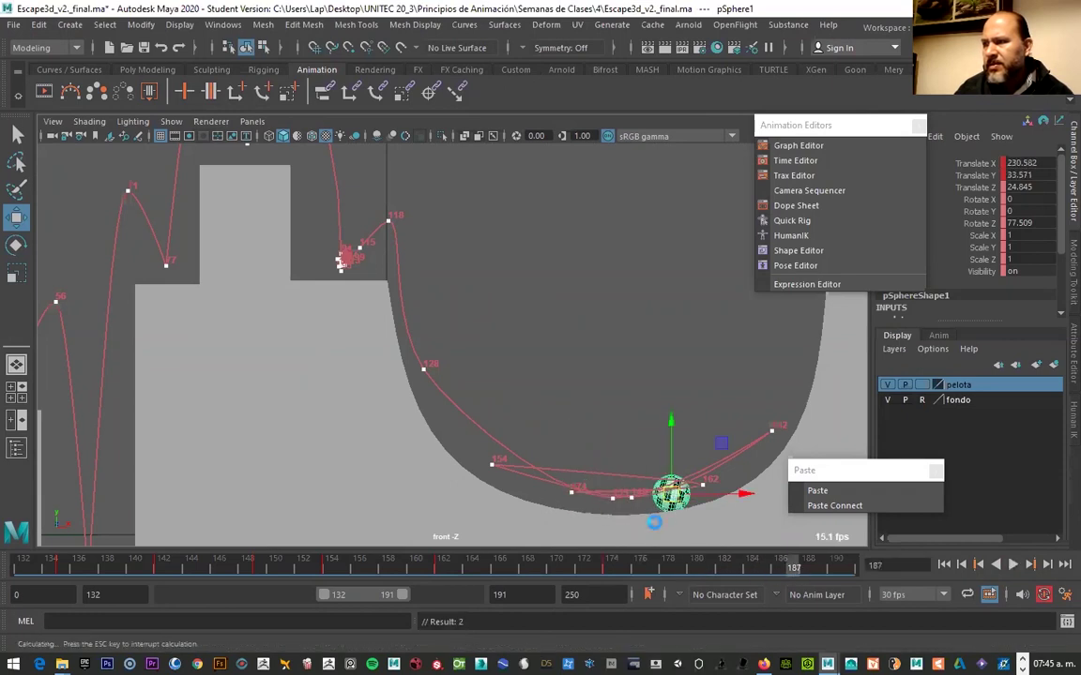
drag(413, 594, 583, 568)
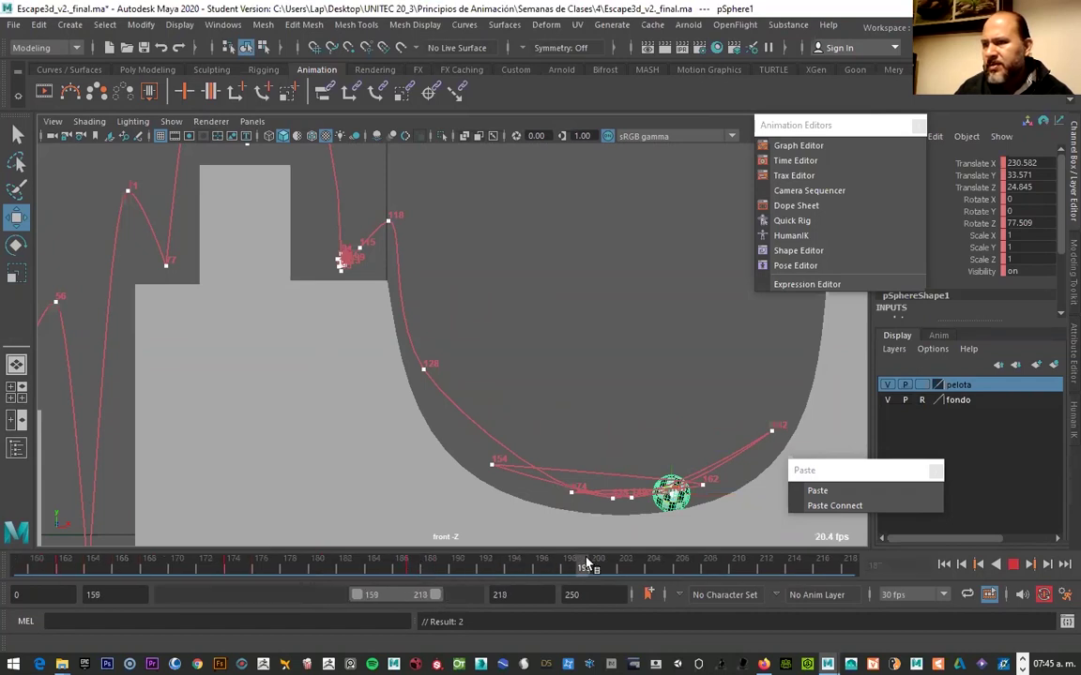
drag(658, 497, 570, 499)
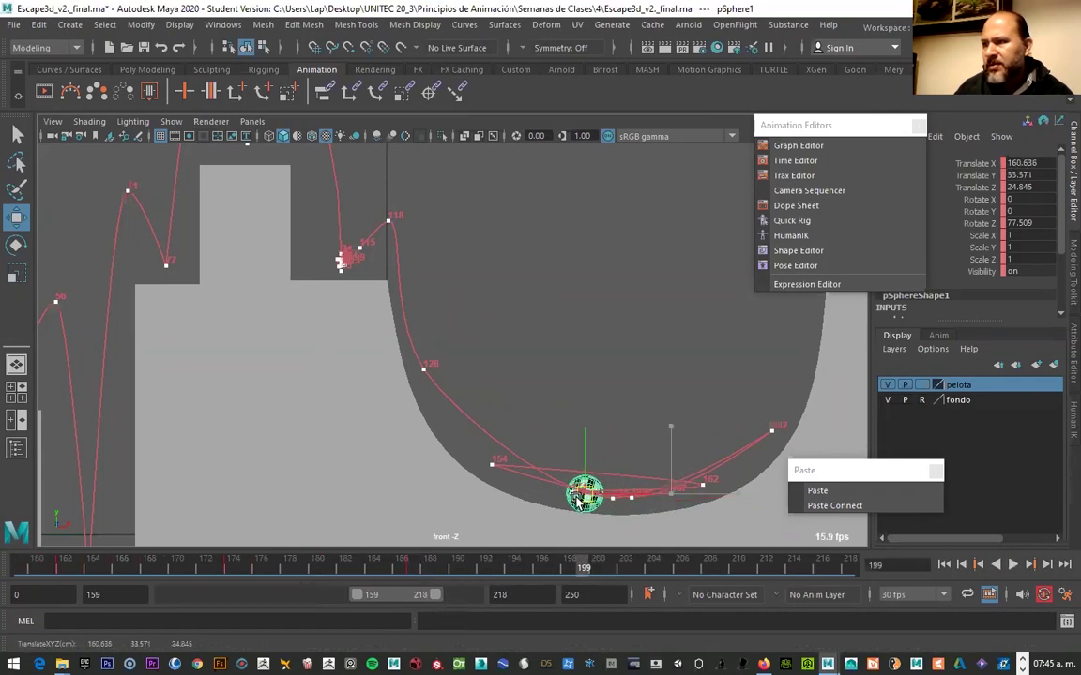
drag(608, 567, 752, 567)
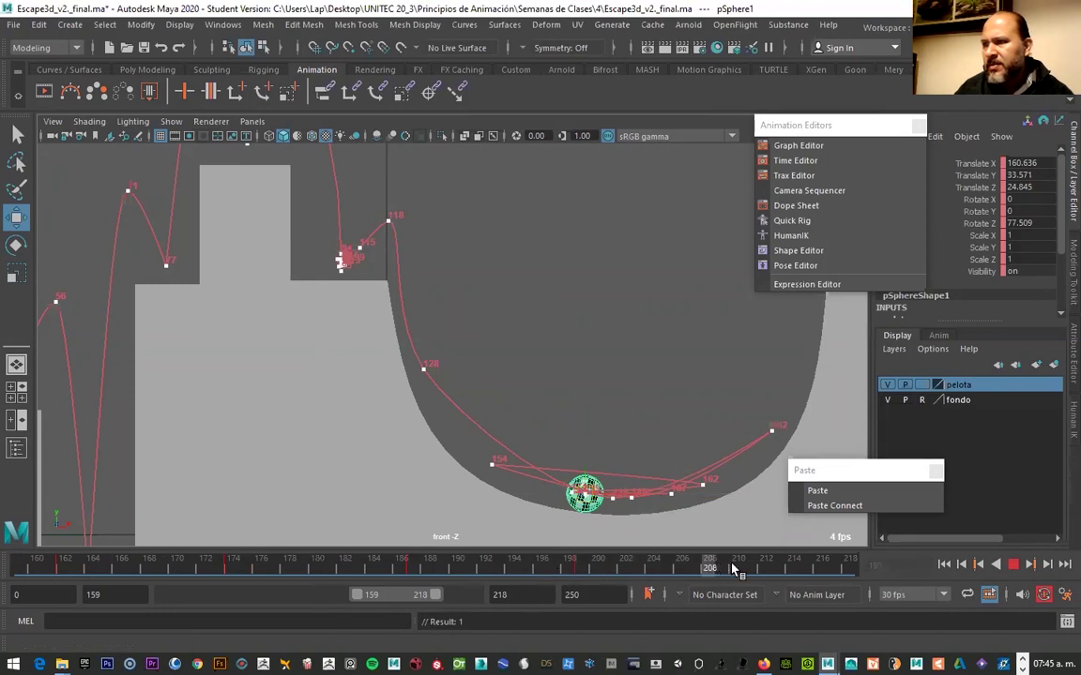
drag(583, 495, 623, 510)
Play back the motion and widen the visible frame range to start at frame 46
key(alt+v)
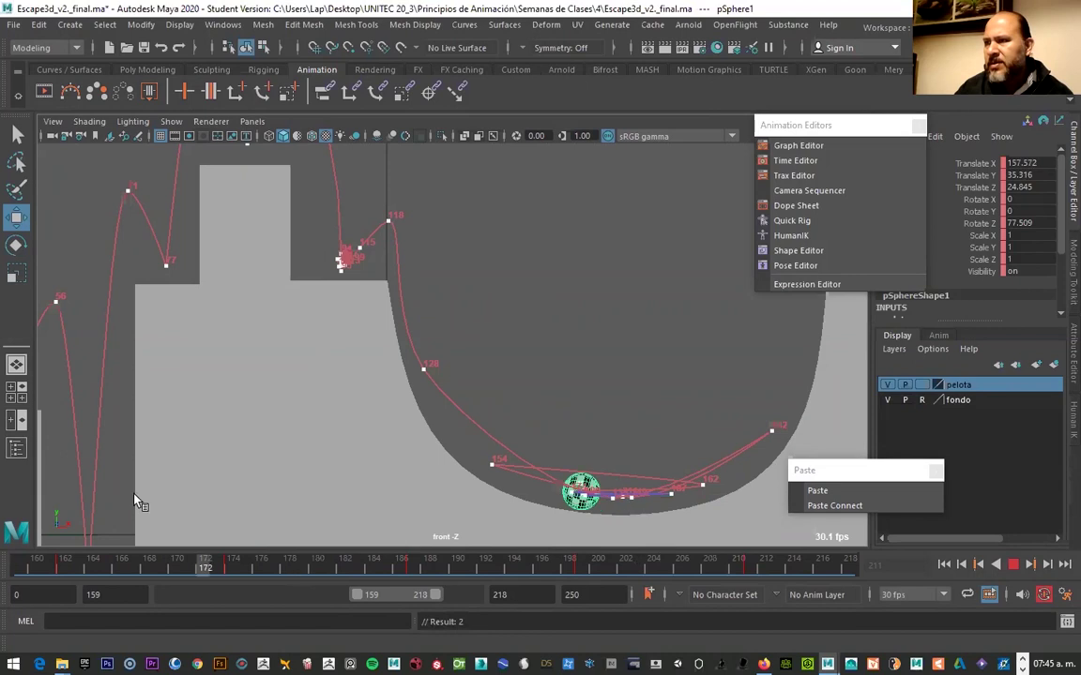
key(alt+v)
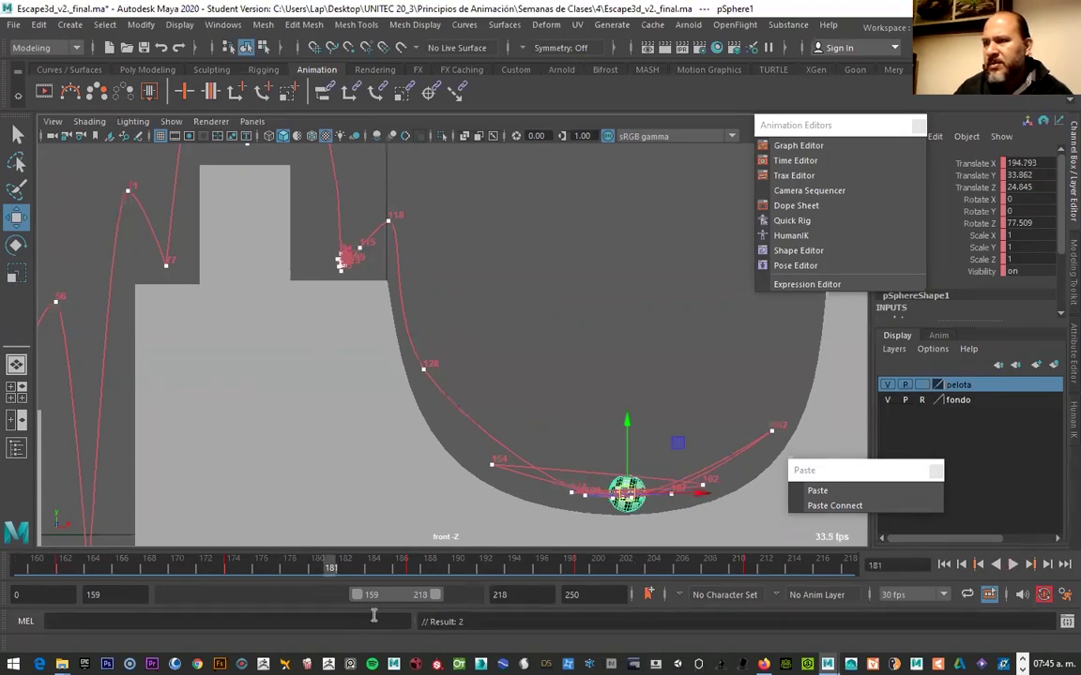
drag(357, 595, 225, 595)
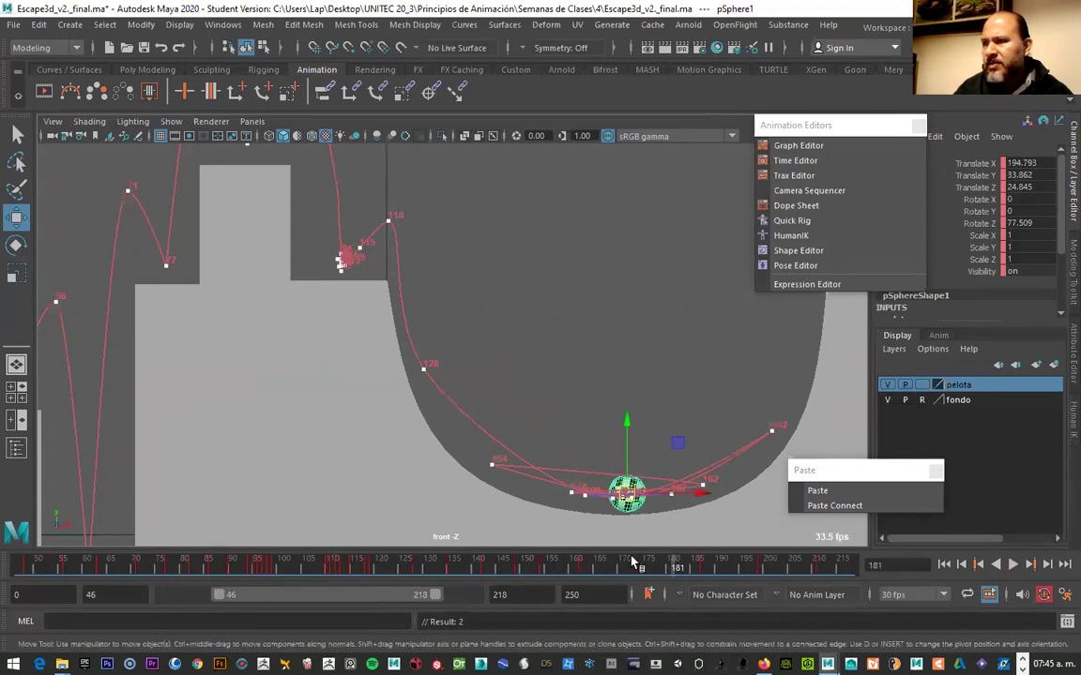
key(alt+v)
Nudge the ball at frame 128 and lower it onto the ramp at frame 130
drag(436, 573, 411, 563)
drag(422, 325, 426, 321)
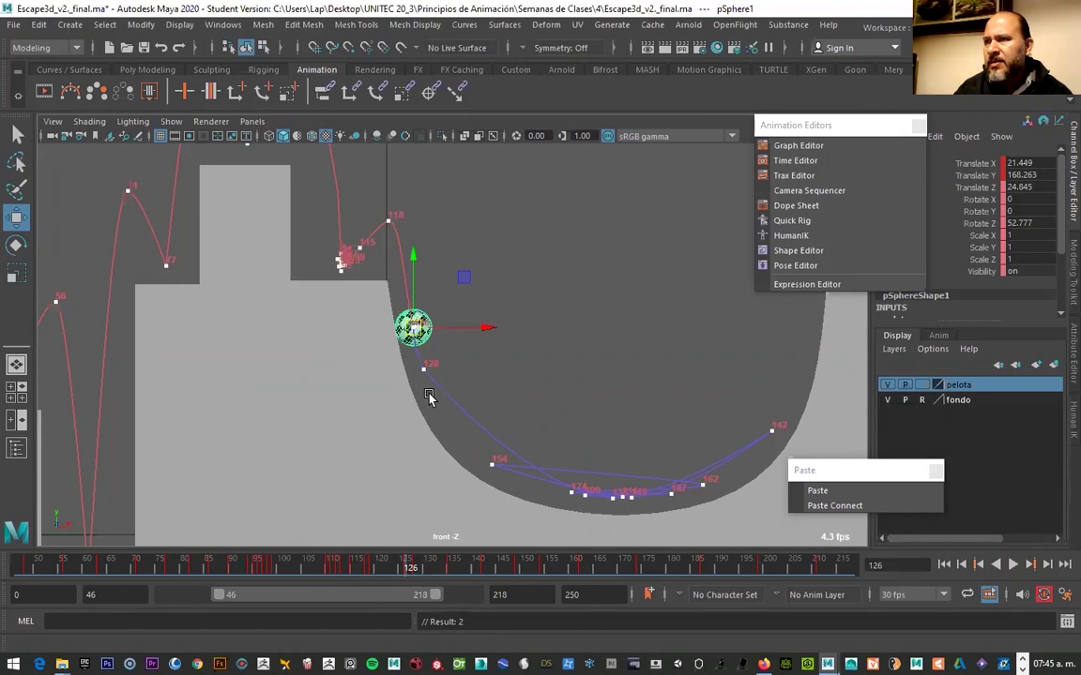
drag(413, 567, 429, 567)
drag(471, 413, 460, 427)
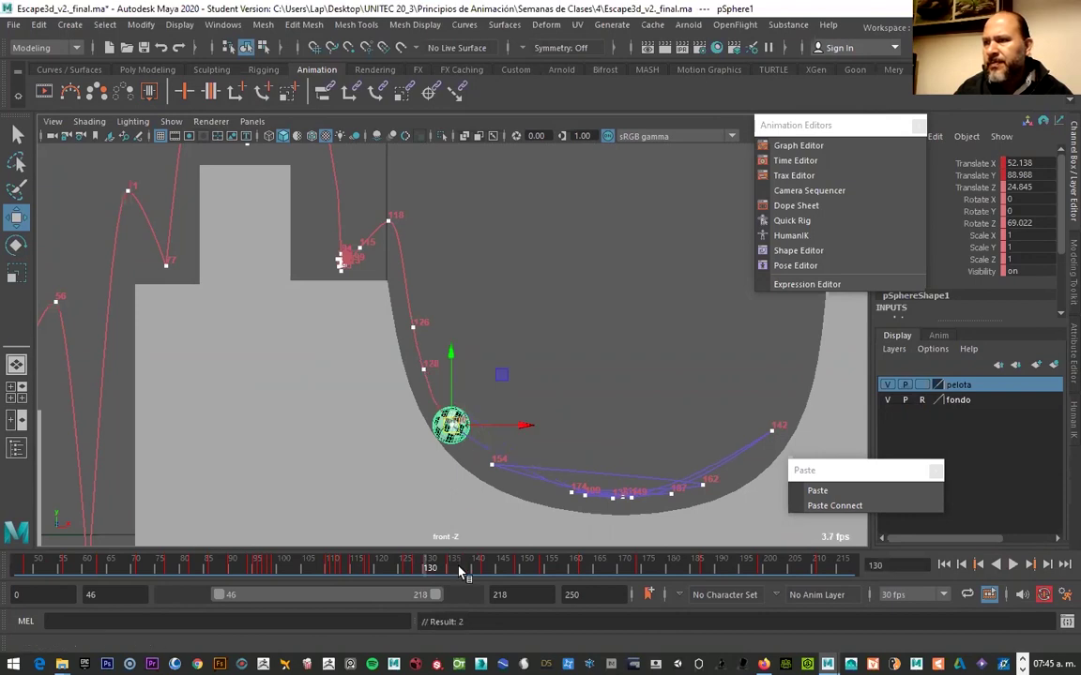
key(alt+v)
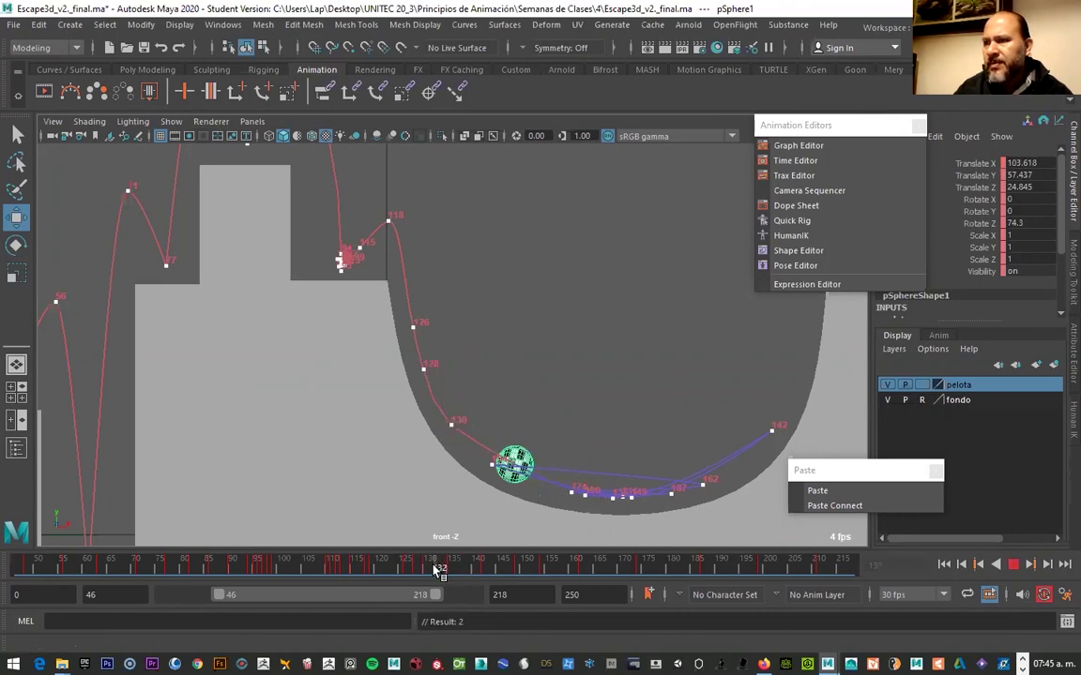
key(alt+v)
Settle the ball onto the ramp surface at frames 132, 138 and 140
drag(518, 465, 508, 475)
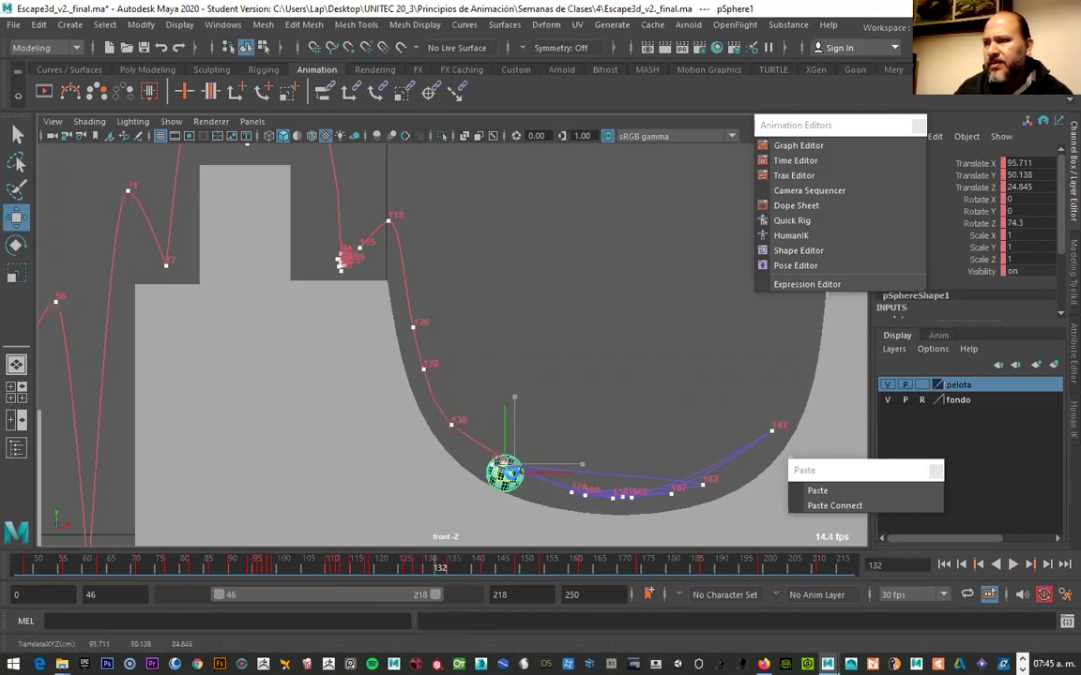
key(alt+v)
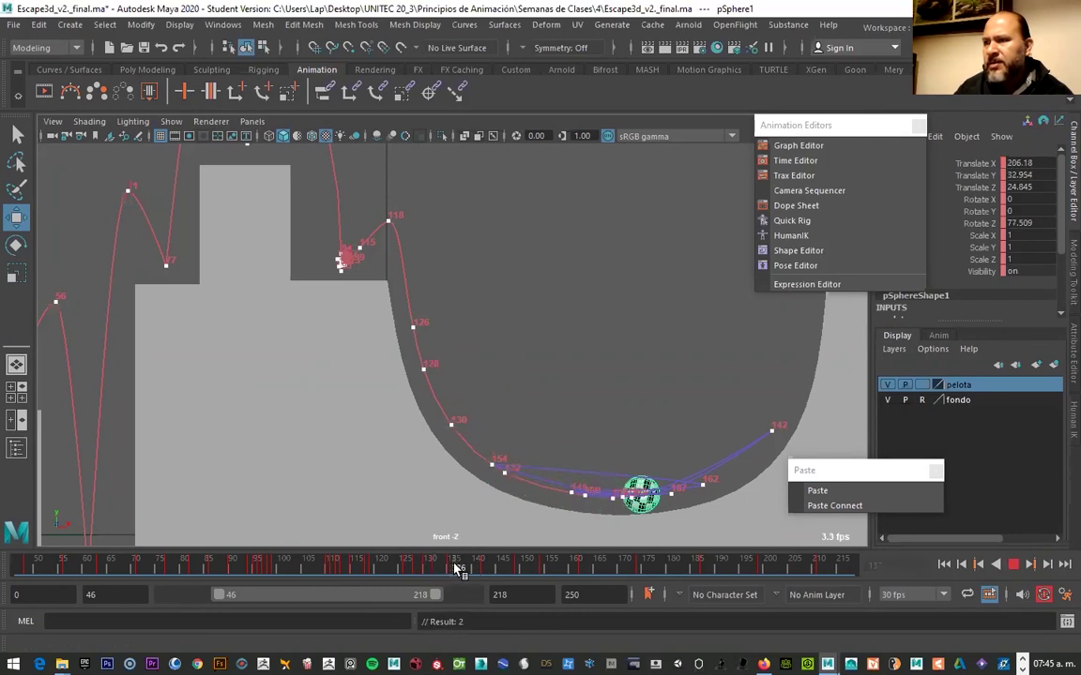
key(alt+v)
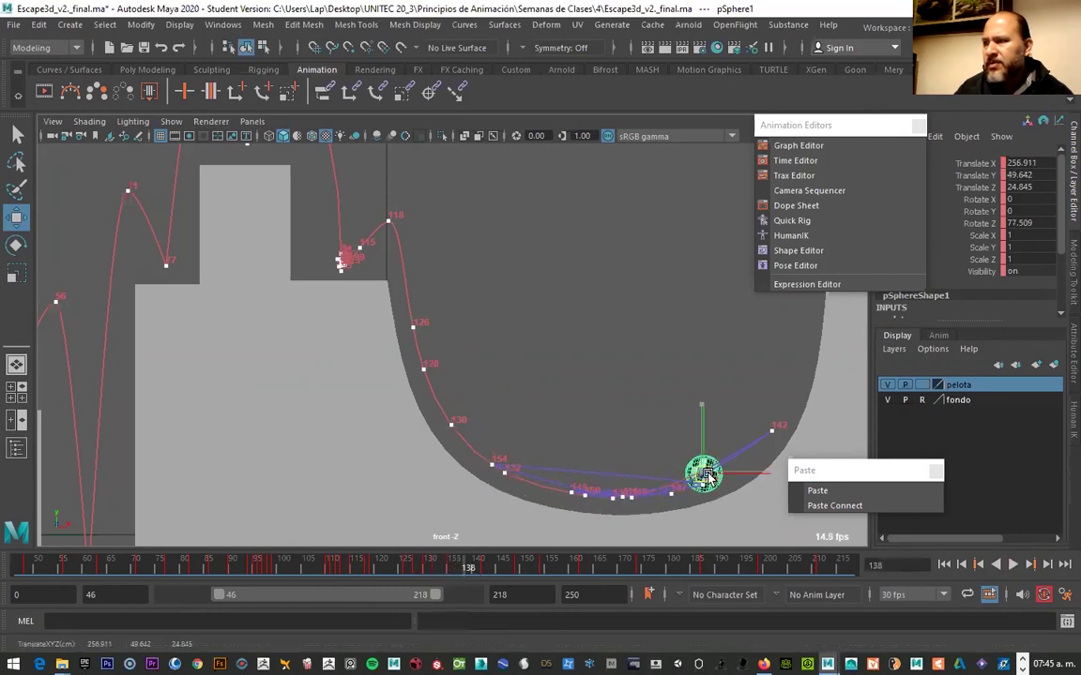
drag(710, 481, 712, 484)
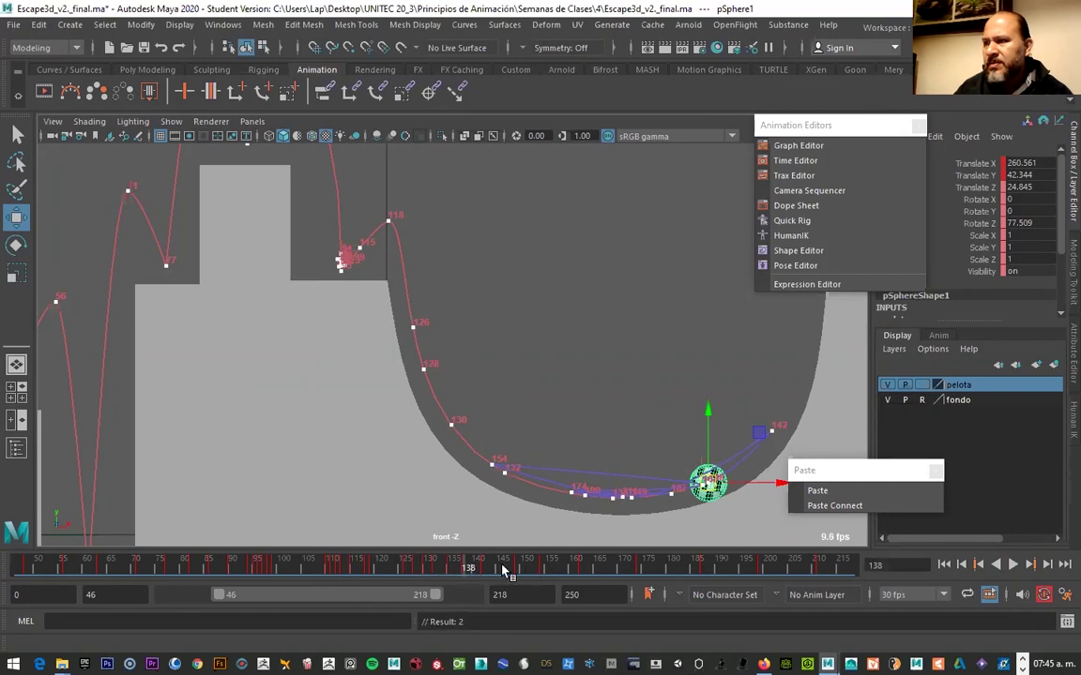
drag(469, 569, 478, 568)
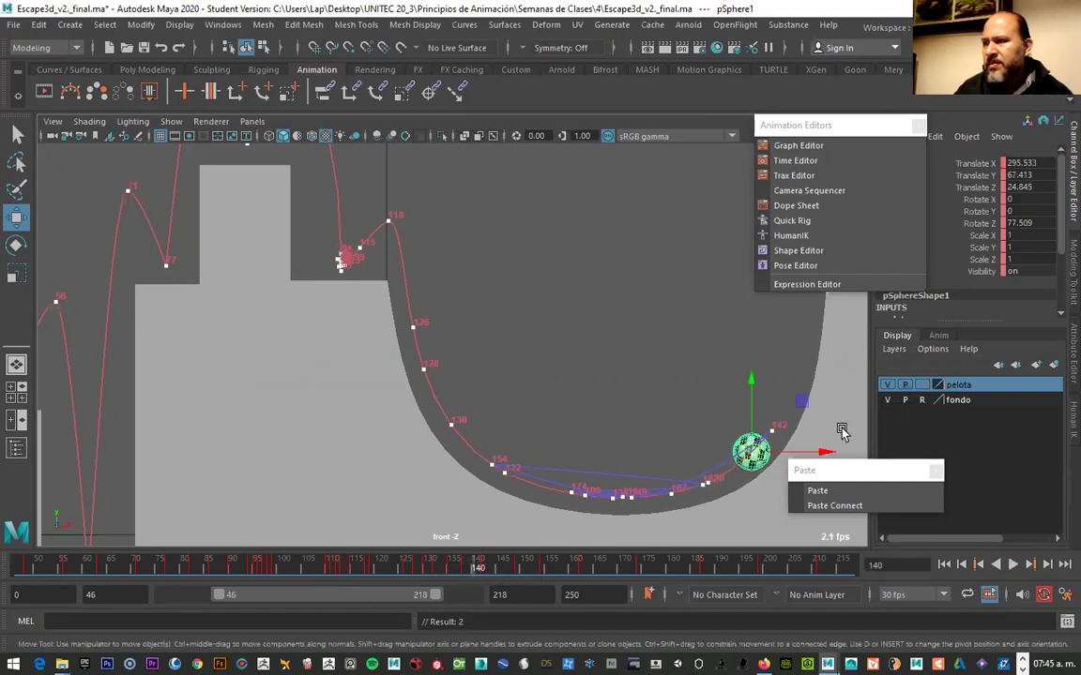
drag(764, 456, 766, 459)
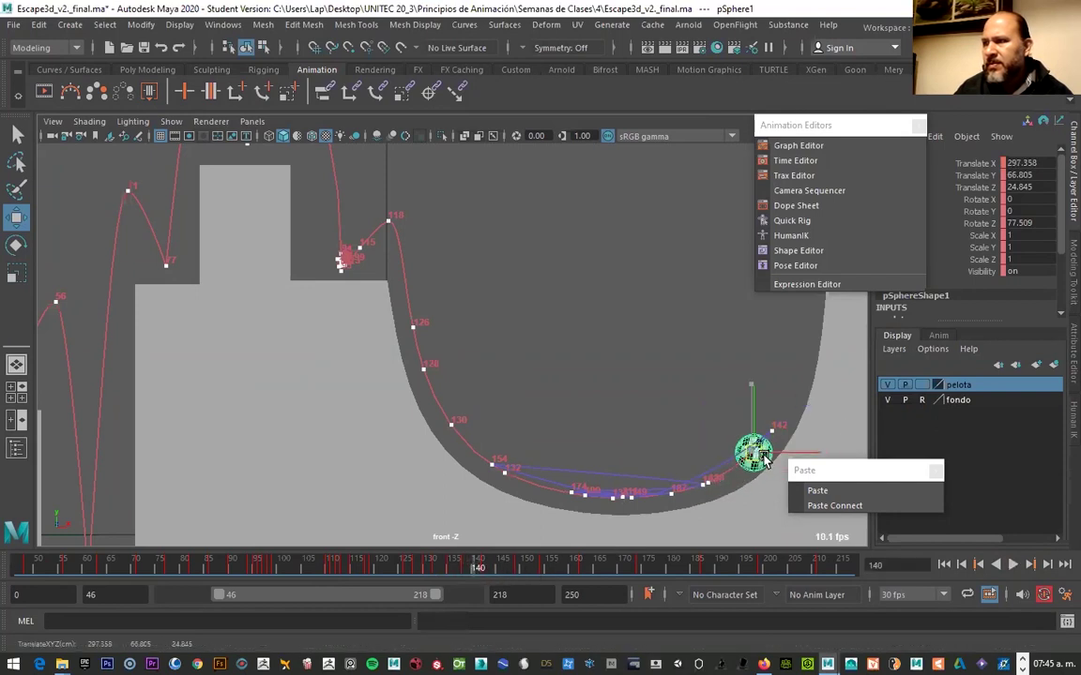
Lower the ball onto the ramp and floor at frames 145, 151, 156 and 158
drag(457, 569, 481, 568)
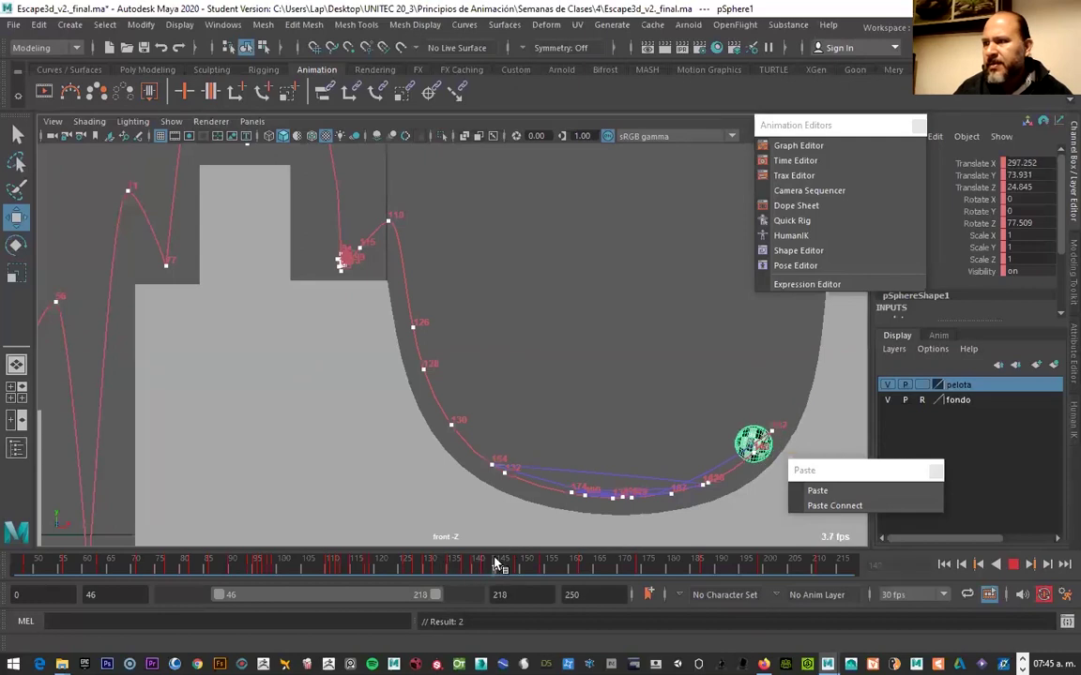
drag(737, 464, 746, 472)
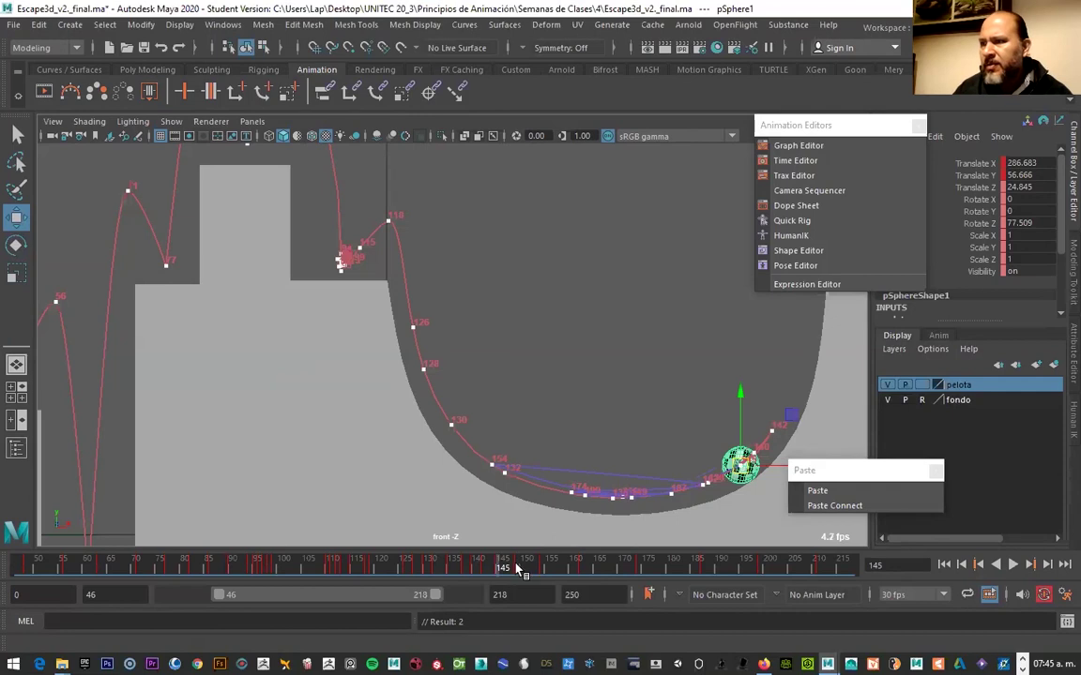
drag(507, 569, 528, 570)
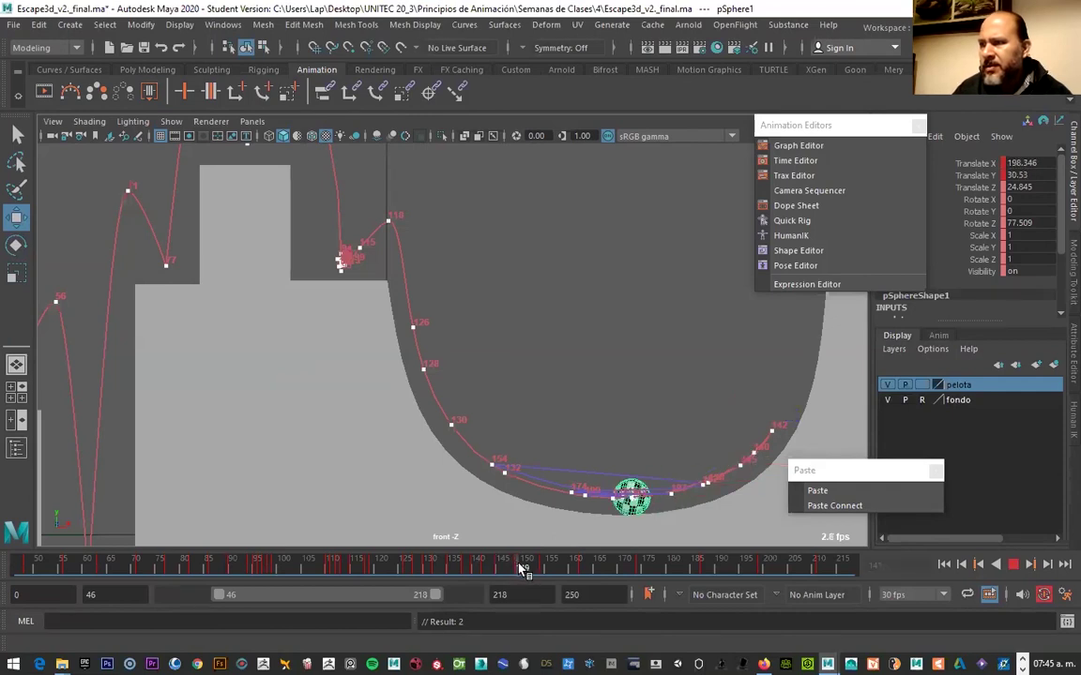
drag(570, 485, 570, 492)
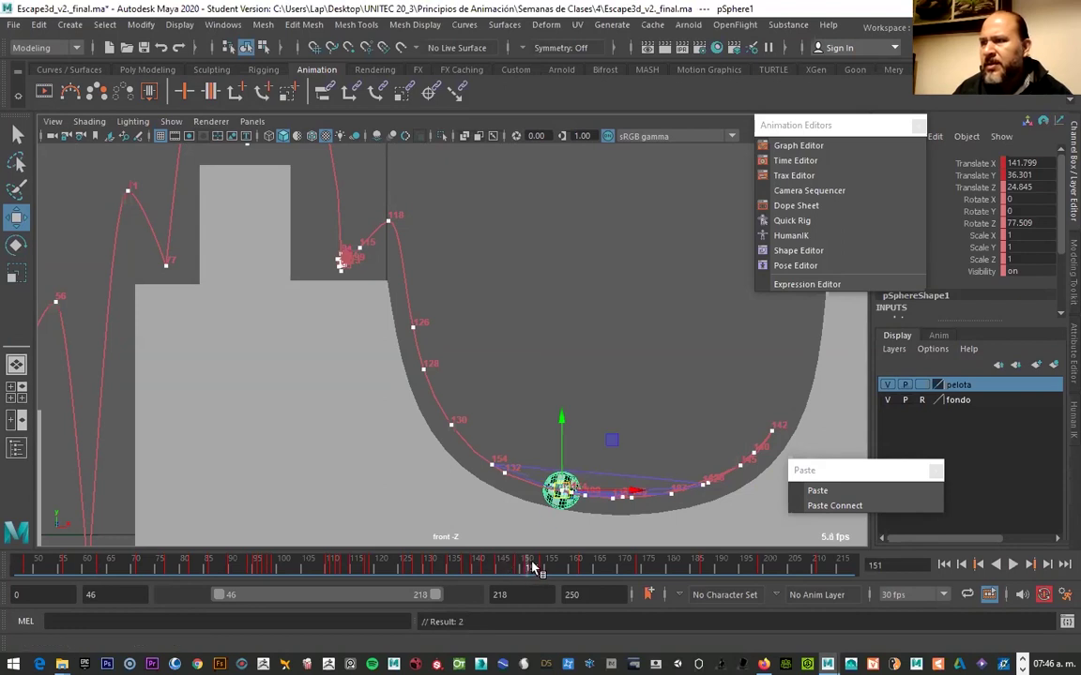
drag(532, 569, 557, 569)
mouse_move(497, 466)
mouse_down()
mouse_move(531, 469)
mouse_move(531, 480)
mouse_up()
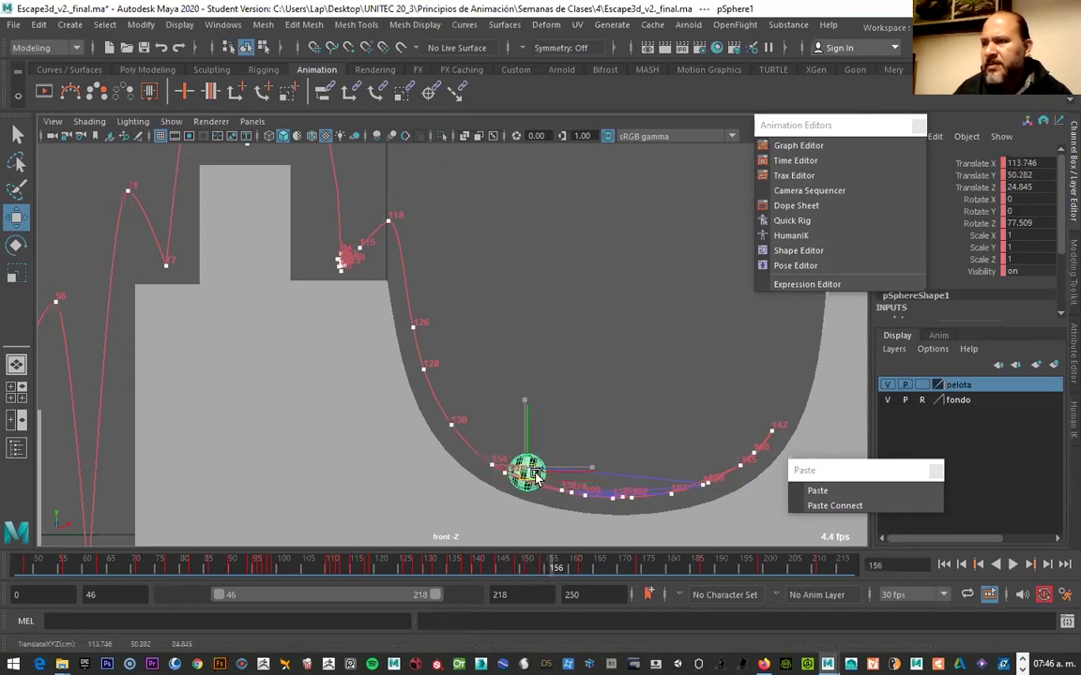
click(565, 568)
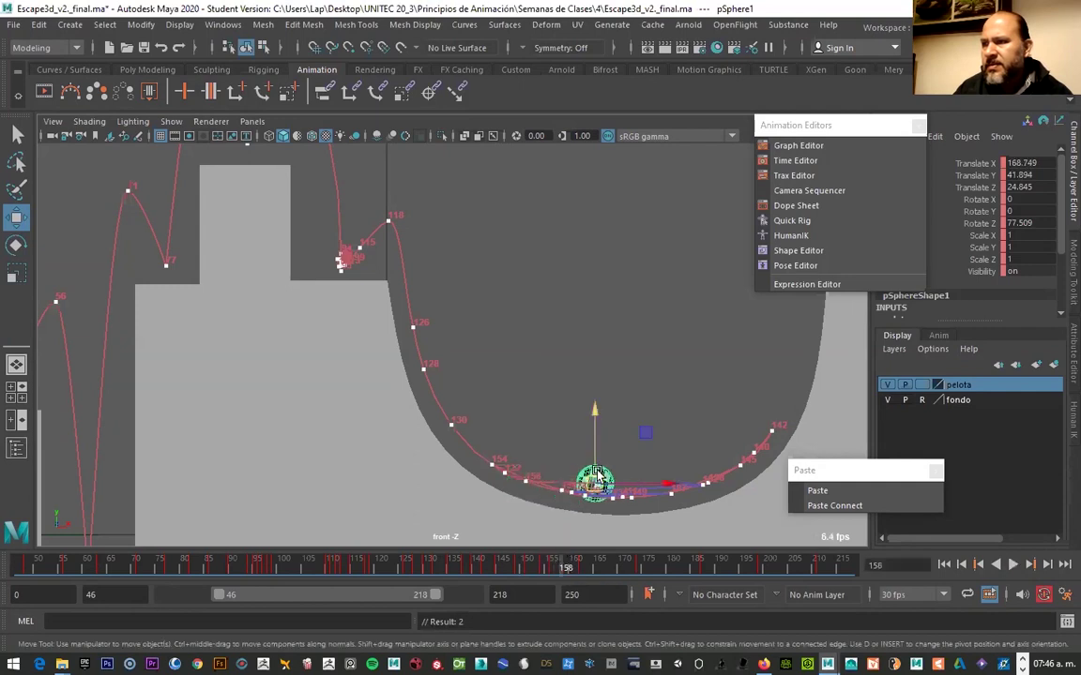
drag(598, 477, 597, 483)
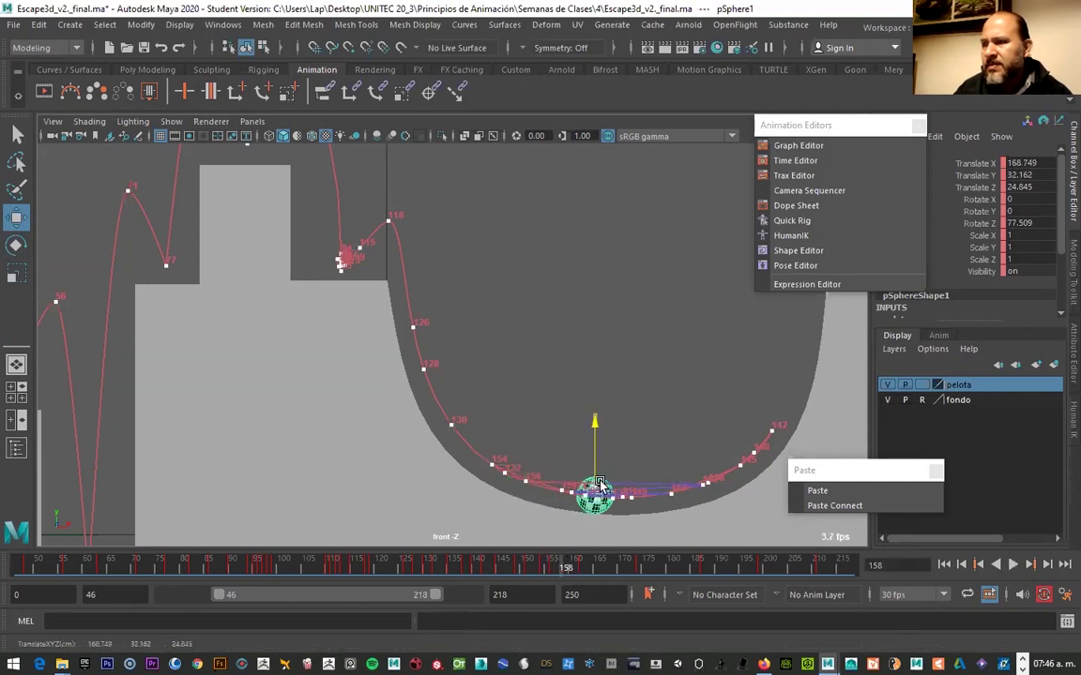
Shift the ball right at frame 167 and lower it onto the half-pipe floor at frame 171
click(575, 568)
key(alt+period)
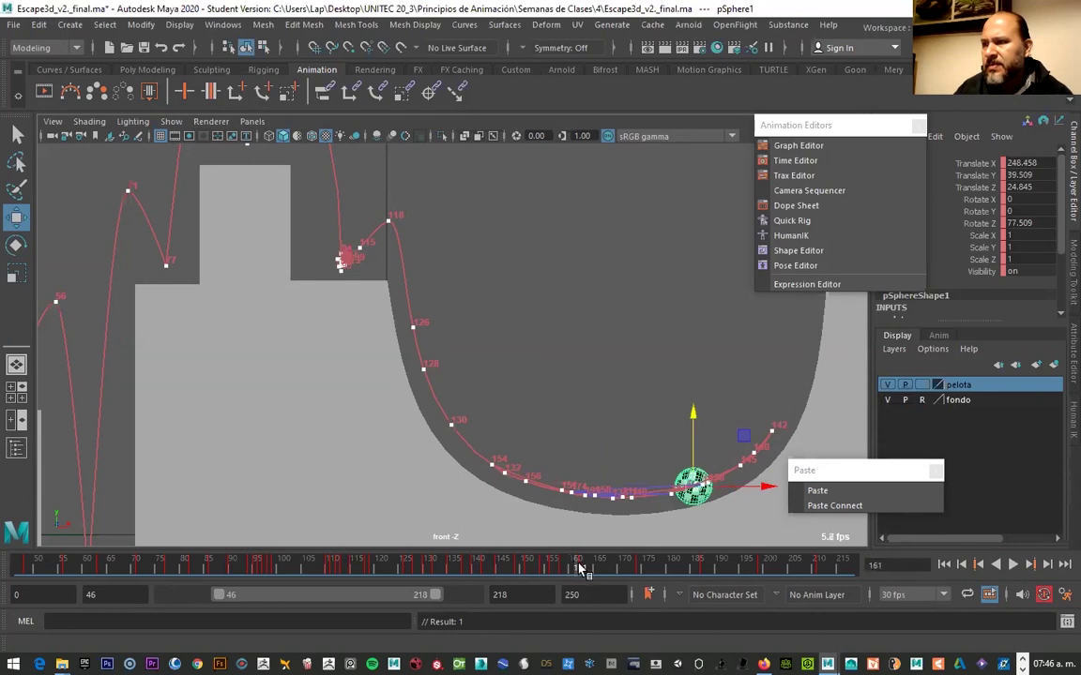
key(alt+v)
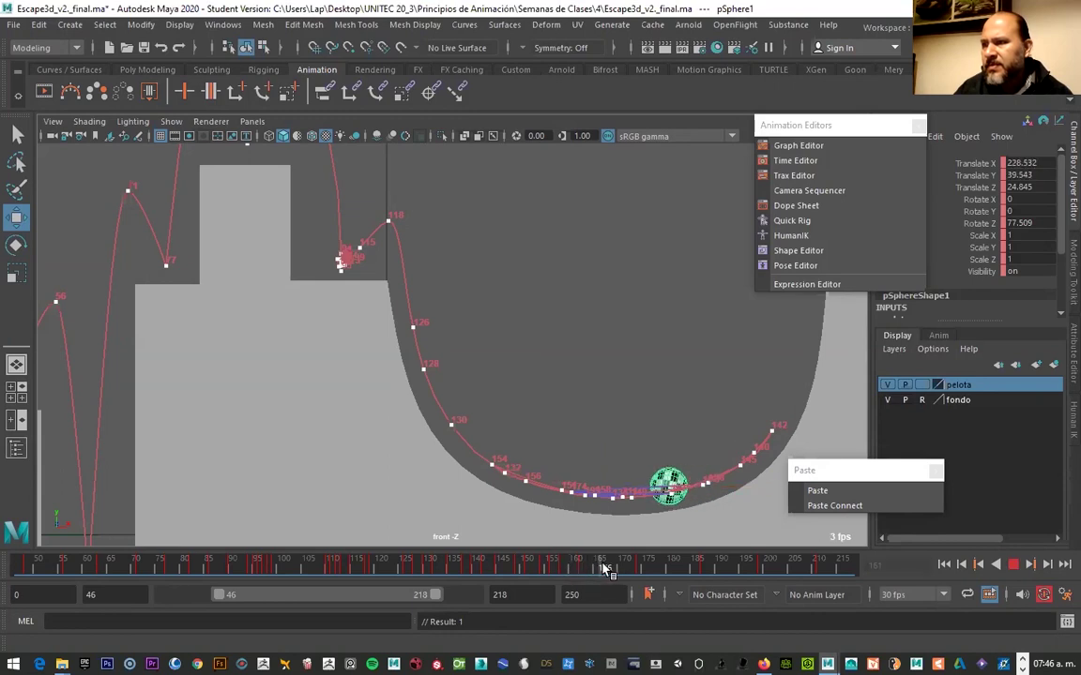
click(610, 569)
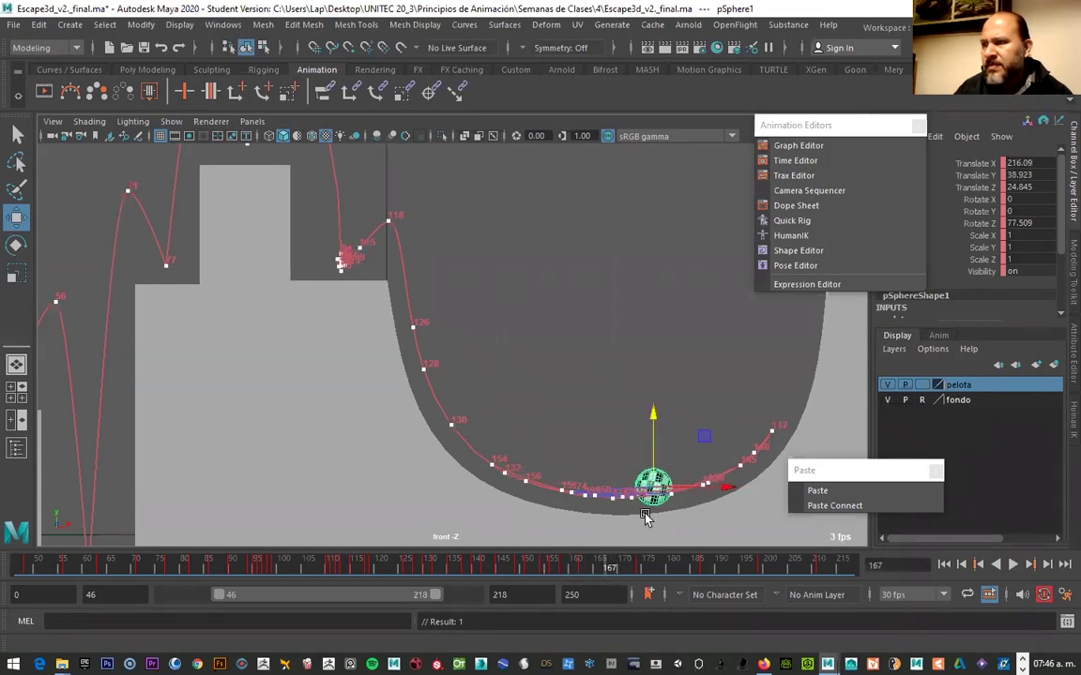
drag(648, 488, 656, 493)
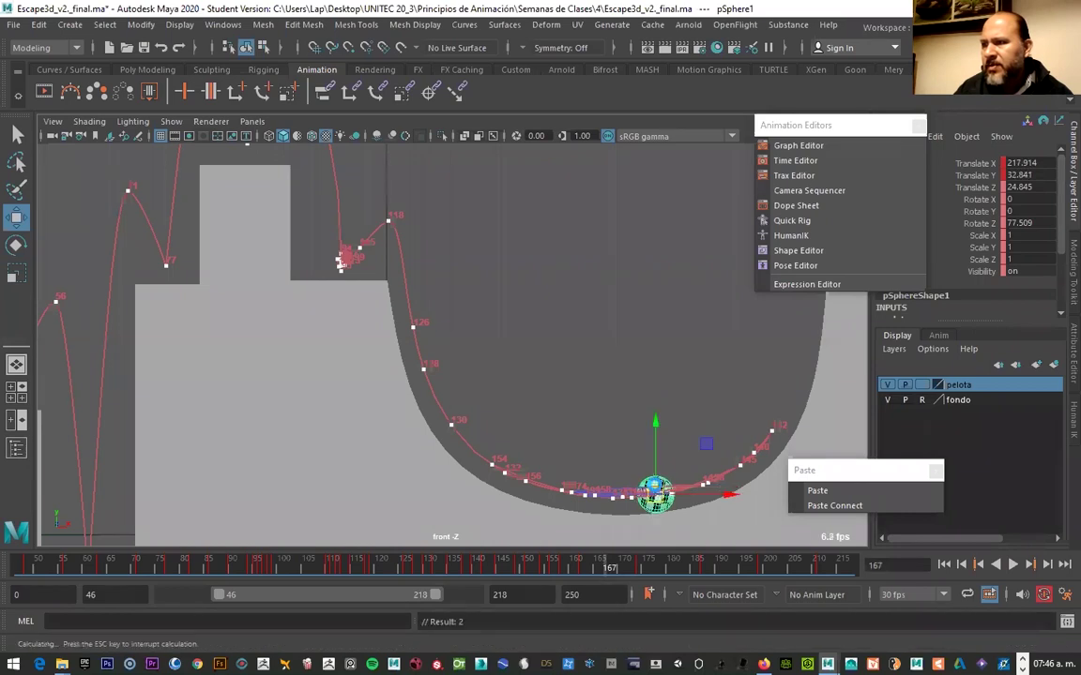
drag(605, 568, 616, 569)
mouse_move(627, 494)
mouse_down()
mouse_move(595, 493)
mouse_move(594, 442)
mouse_up()
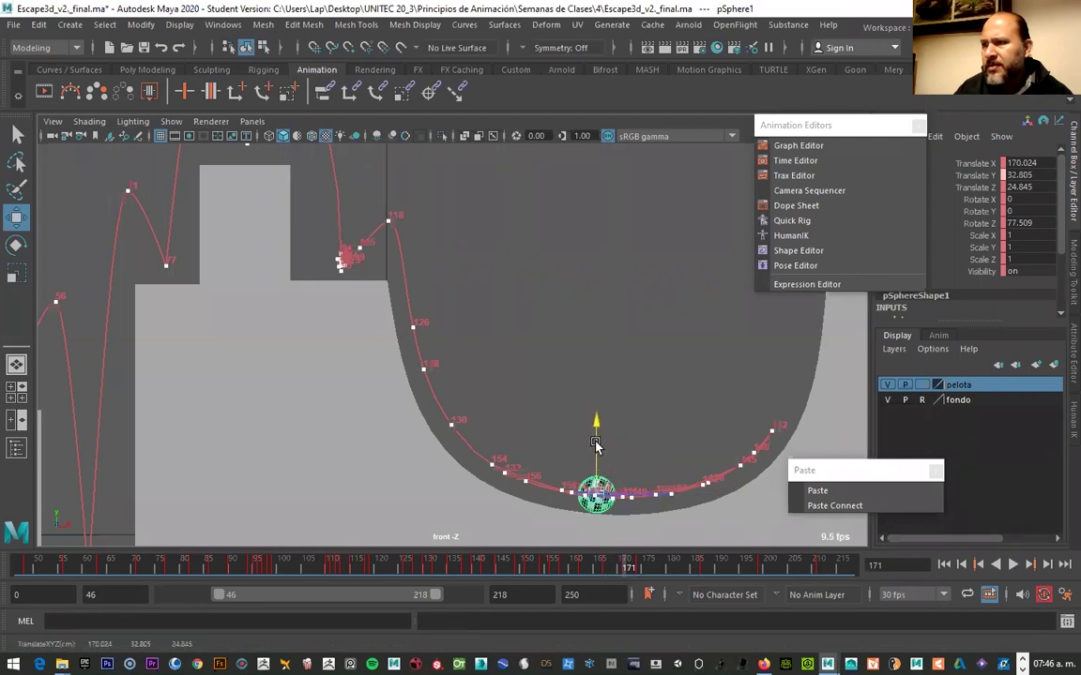
drag(594, 442, 601, 529)
key(f)
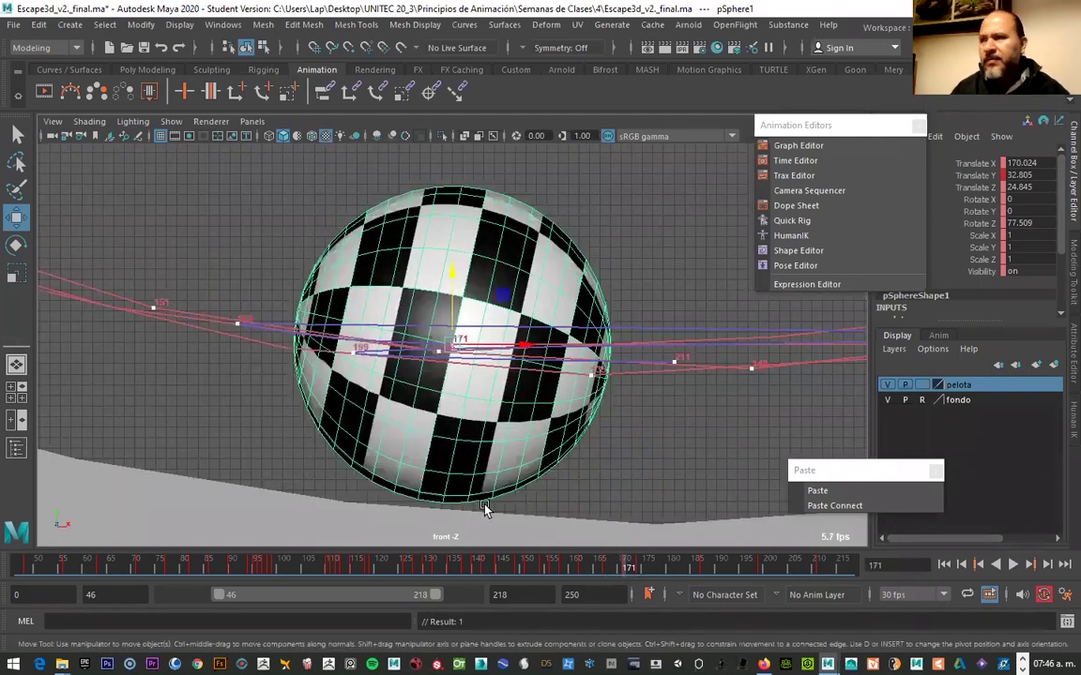
drag(455, 330, 454, 335)
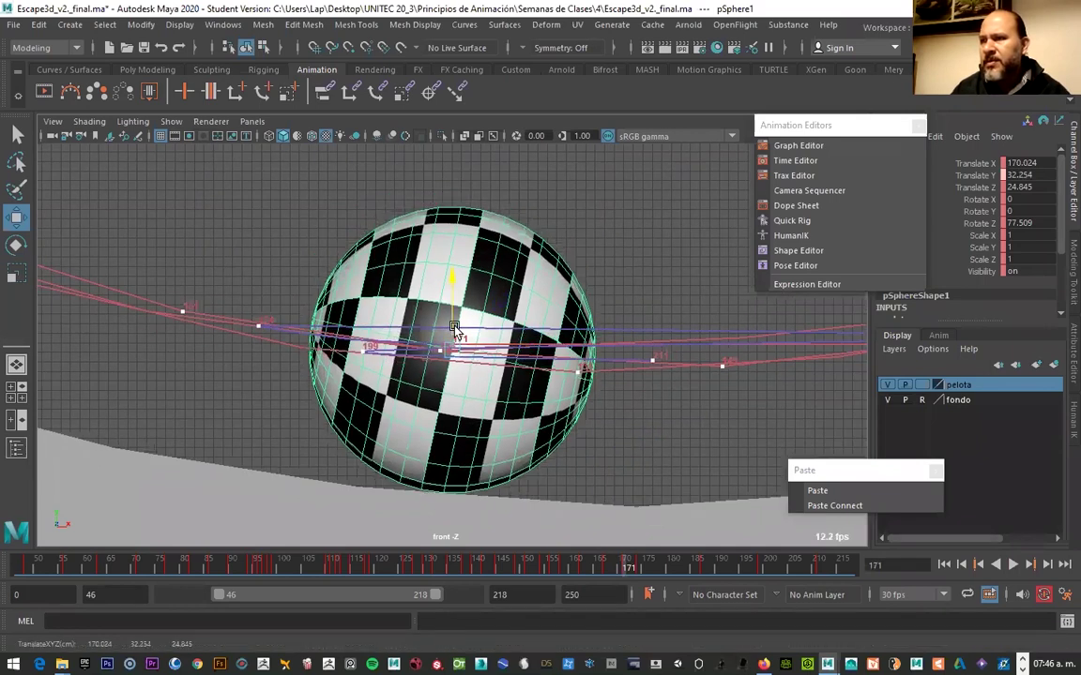
alt+right_drag(454, 335, 499, 419)
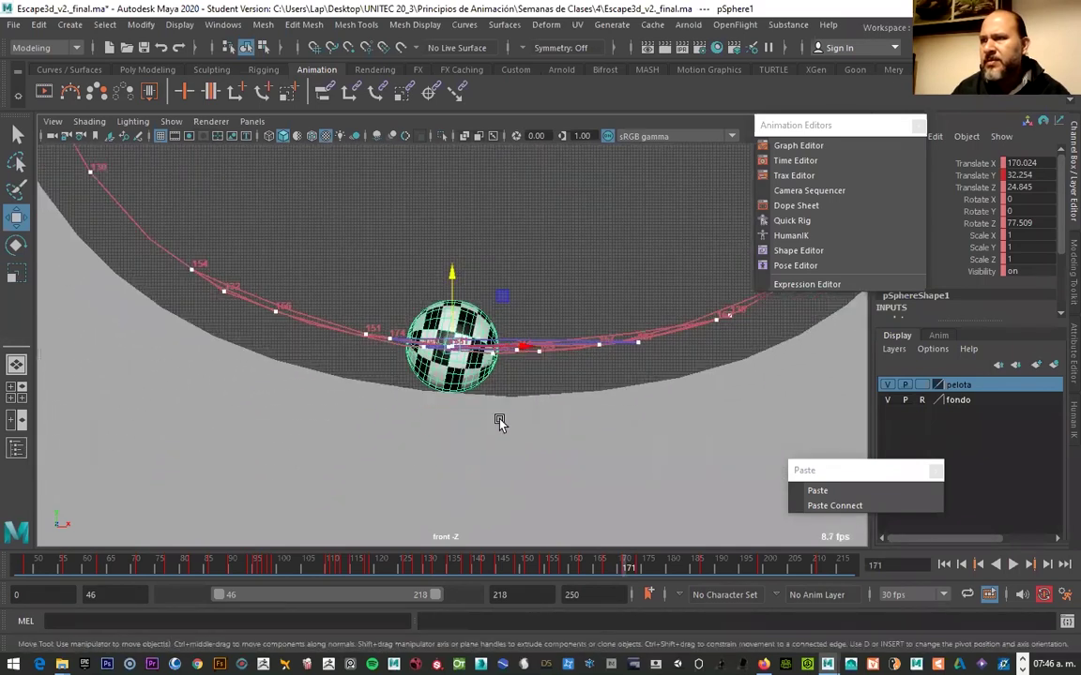
Lower the ball slightly and key its position at frames 180 and 194
mouse_move(631, 565)
mouse_down()
mouse_move(684, 567)
mouse_move(673, 564)
mouse_up()
drag(509, 354, 509, 358)
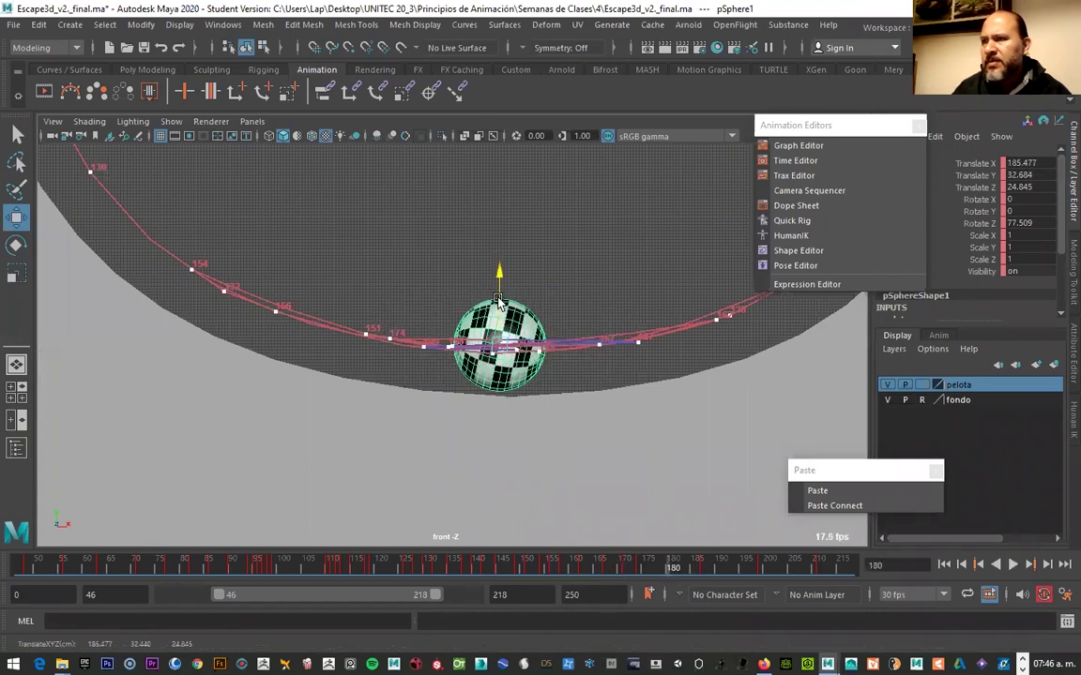
key(s)
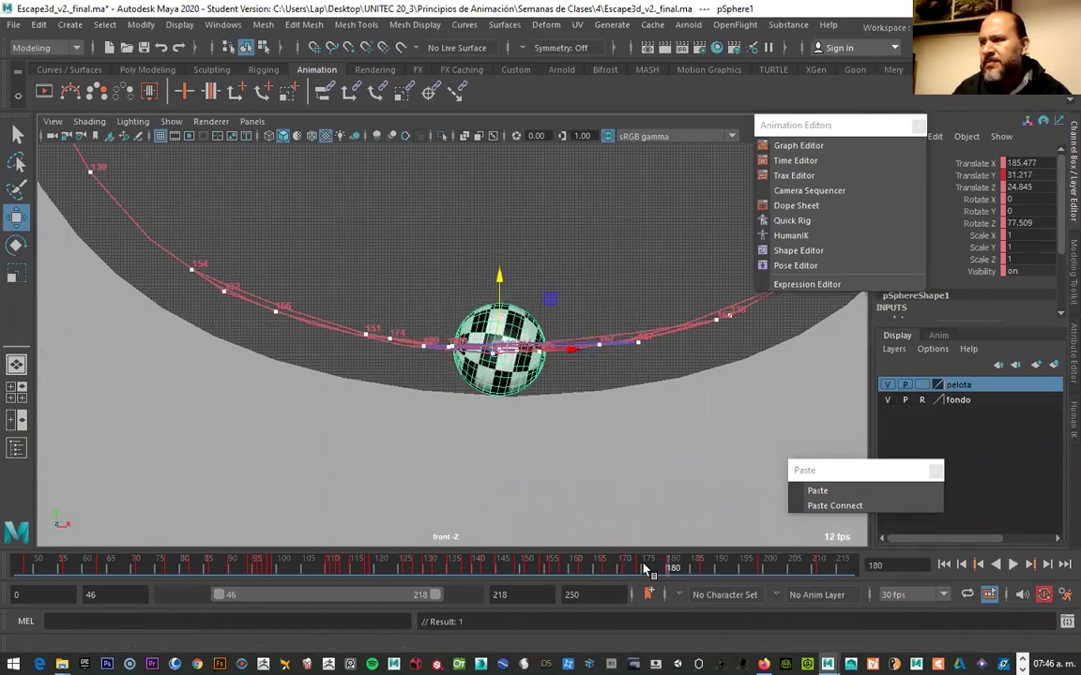
key(alt+v)
drag(673, 569, 739, 572)
key(w)
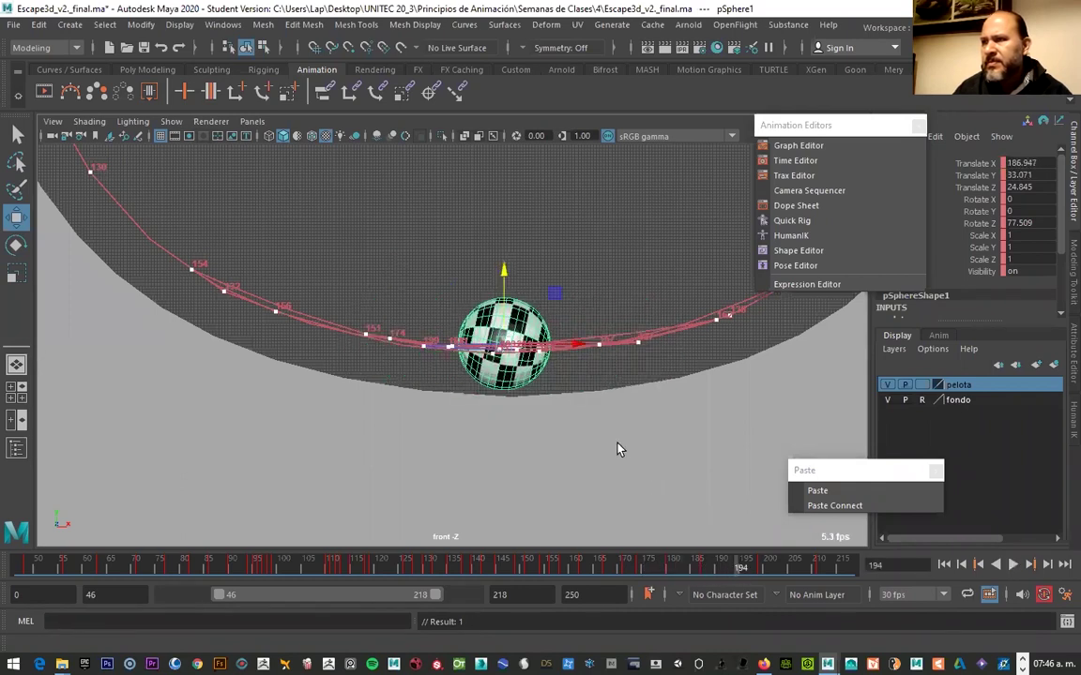
drag(504, 305, 505, 311)
key(s)
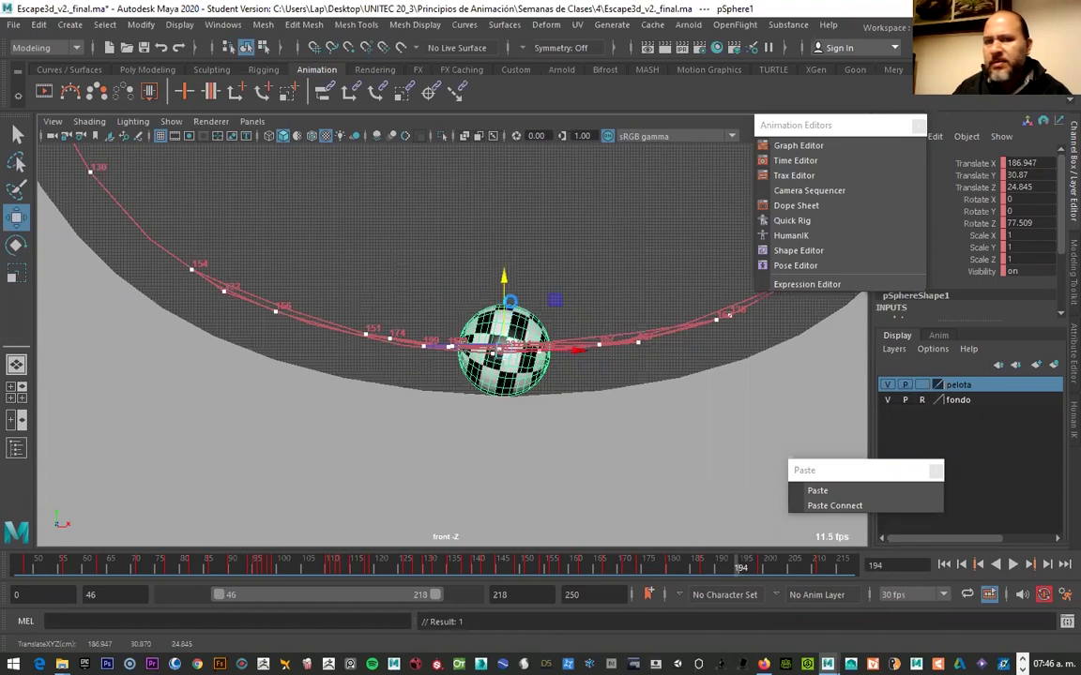
Adjust and key the ball's height at frames 186, 191 and 199
mouse_move(663, 569)
mouse_down()
mouse_move(724, 569)
mouse_move(705, 570)
mouse_up()
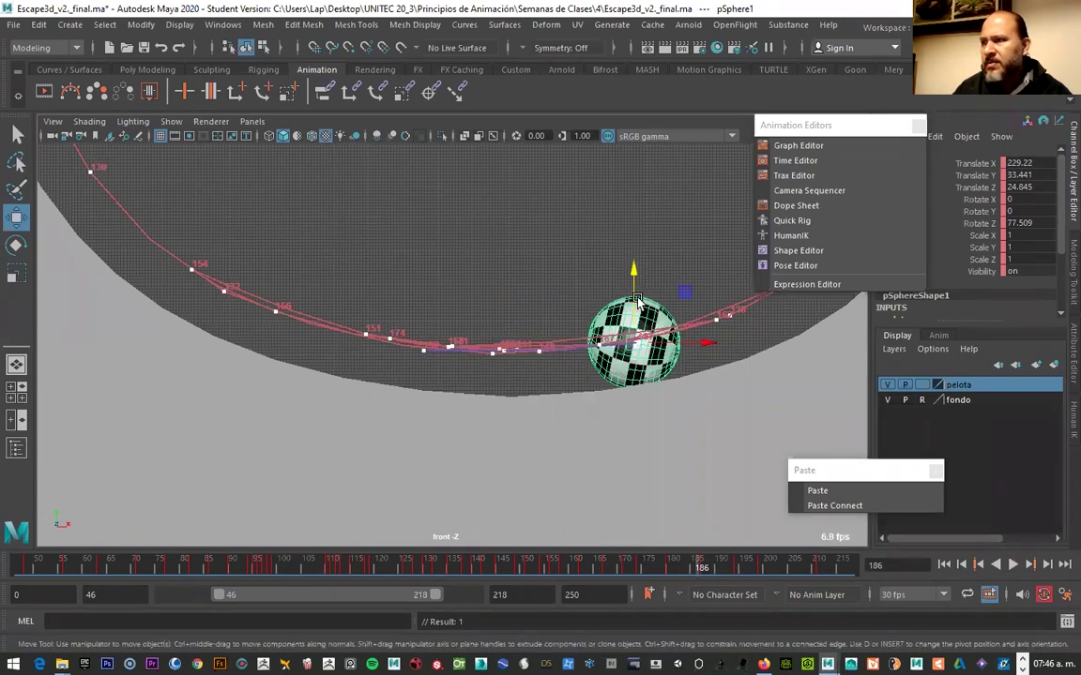
drag(637, 330, 633, 295)
key(s)
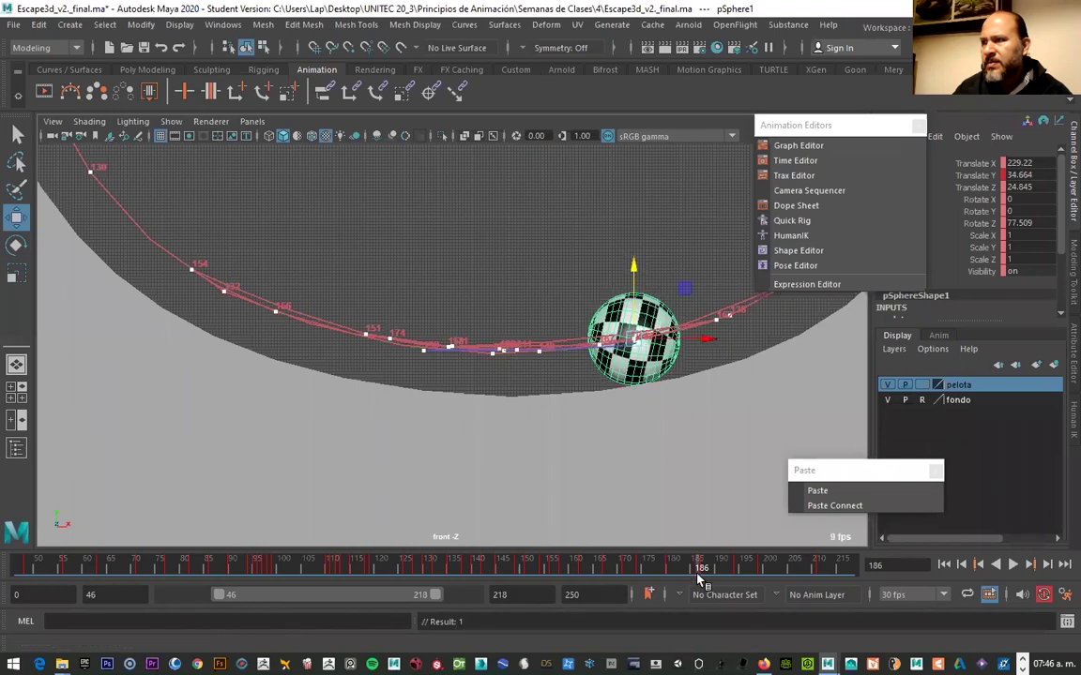
drag(705, 569, 725, 570)
drag(591, 283, 580, 296)
key(s)
drag(717, 567, 762, 569)
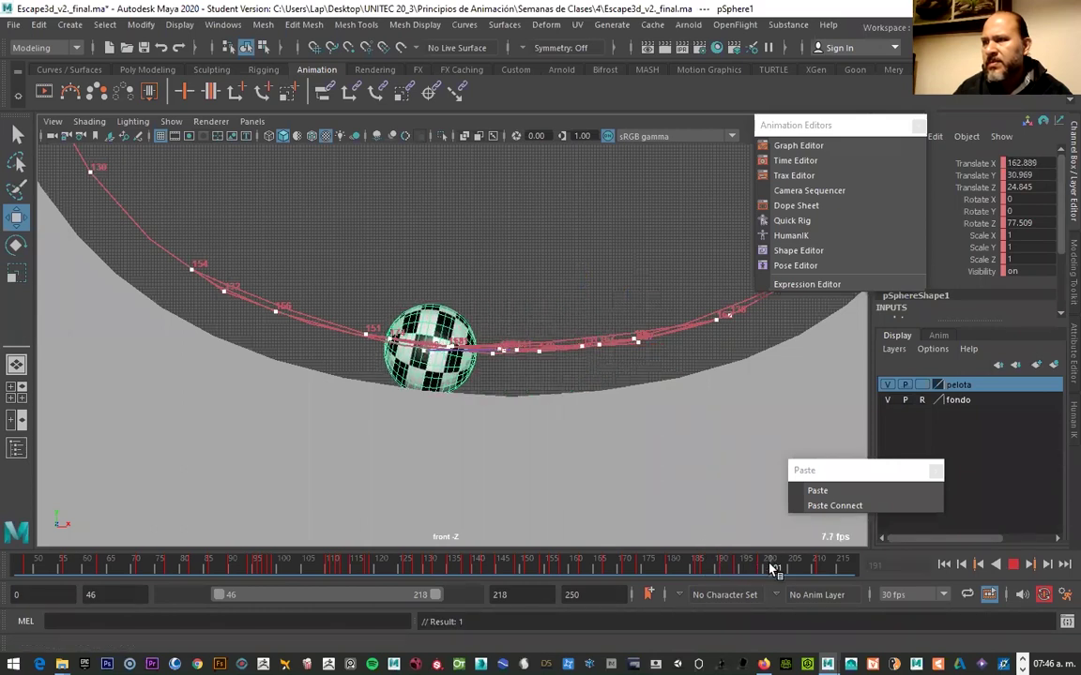
drag(423, 306, 423, 298)
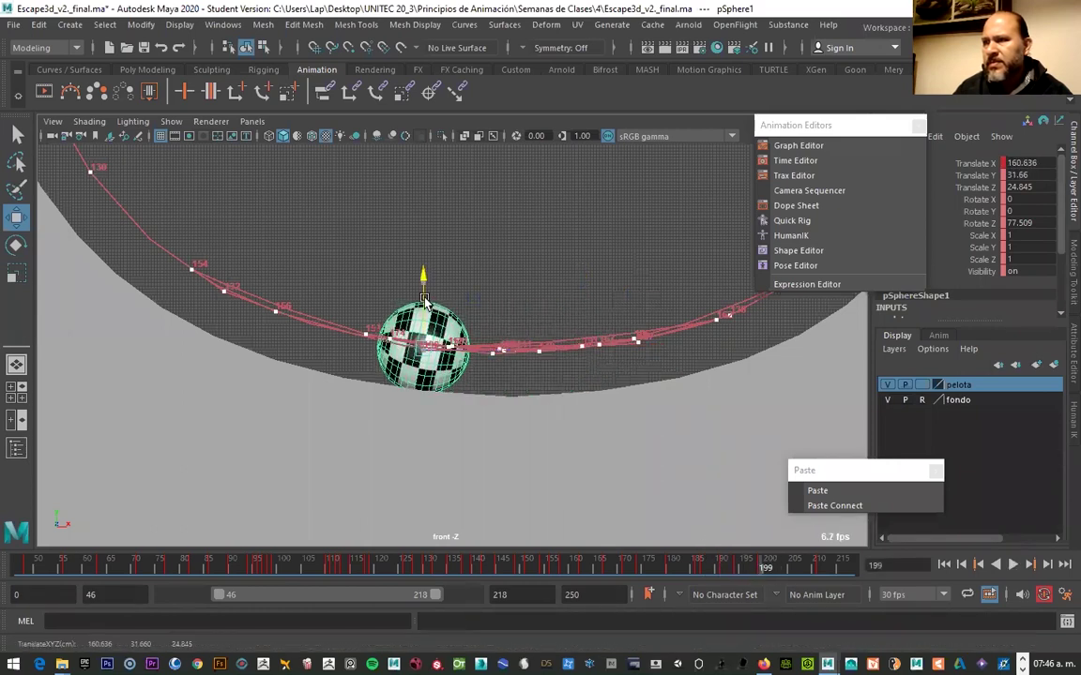
key(s)
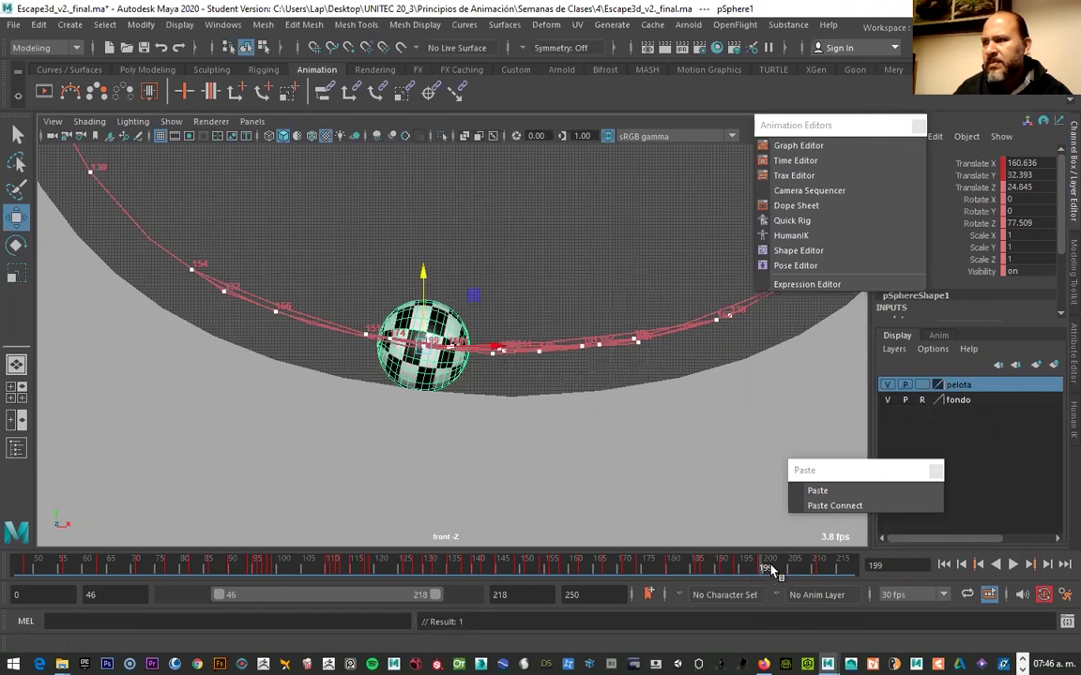
Play back the animation and review the motion around frame 200
key(alt+v)
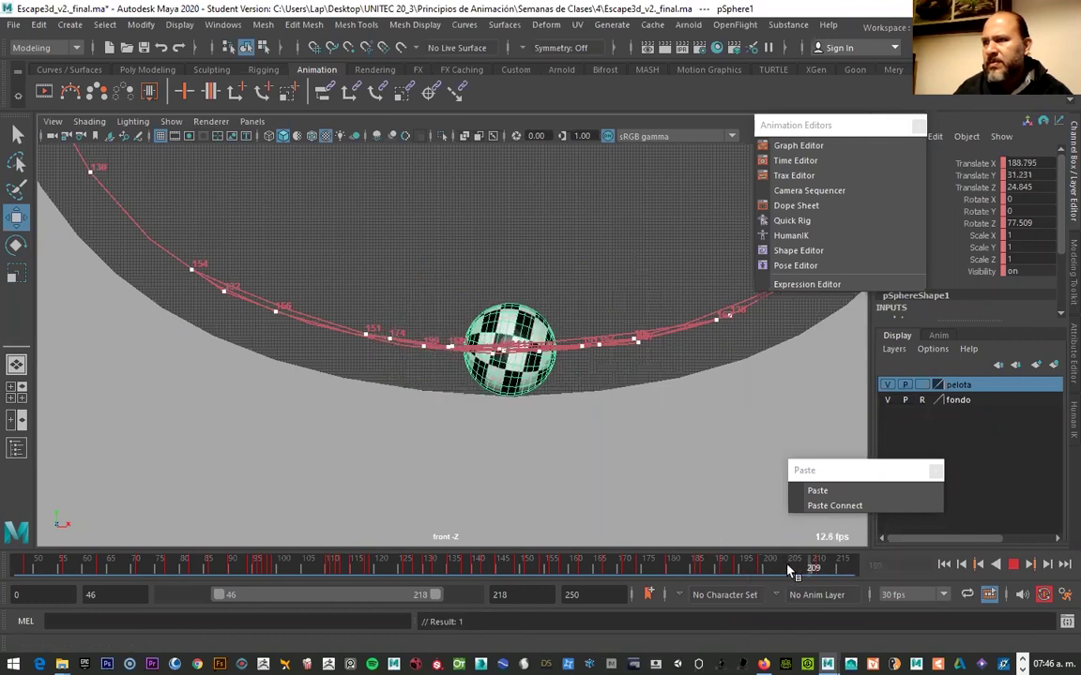
mouse_move(772, 574)
mouse_down()
mouse_move(761, 575)
mouse_move(833, 575)
mouse_up()
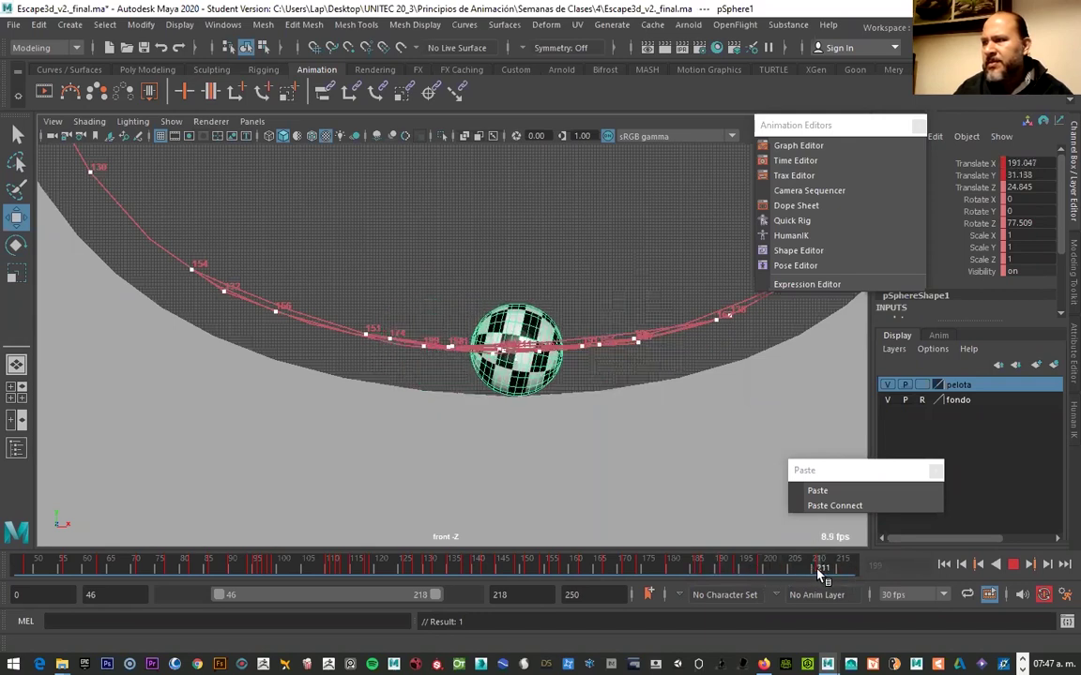
key(Escape)
key(e)
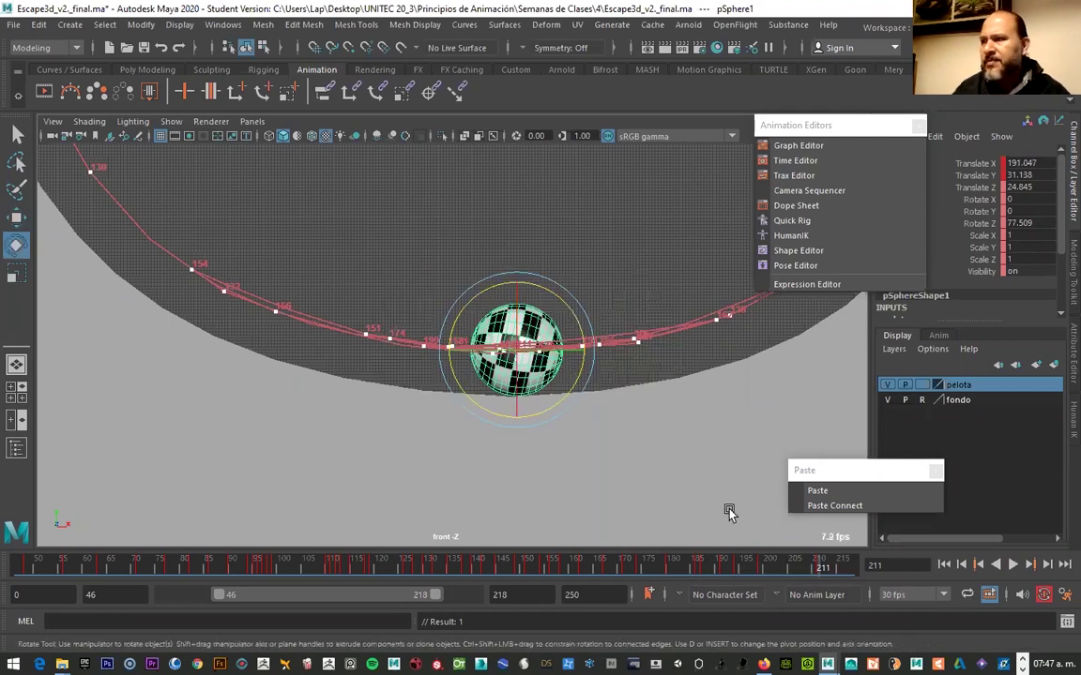
Key all of the ball's channels at frame 142 on the right side, then play back to review
key(alt+v)
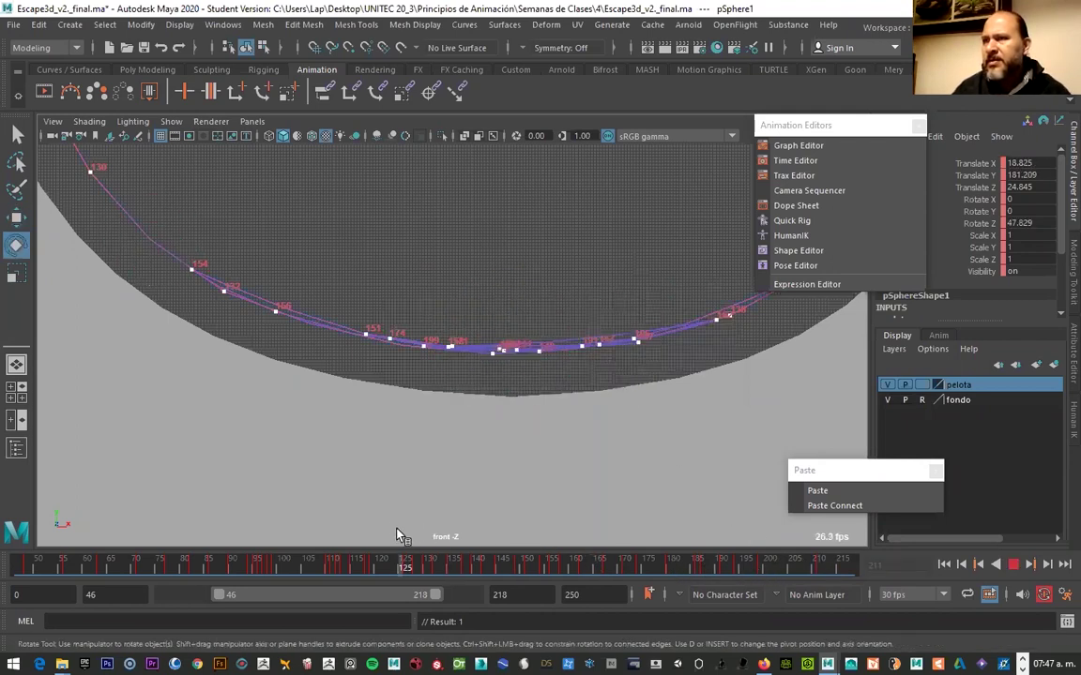
scroll(352, 355, down, 5)
key(Escape)
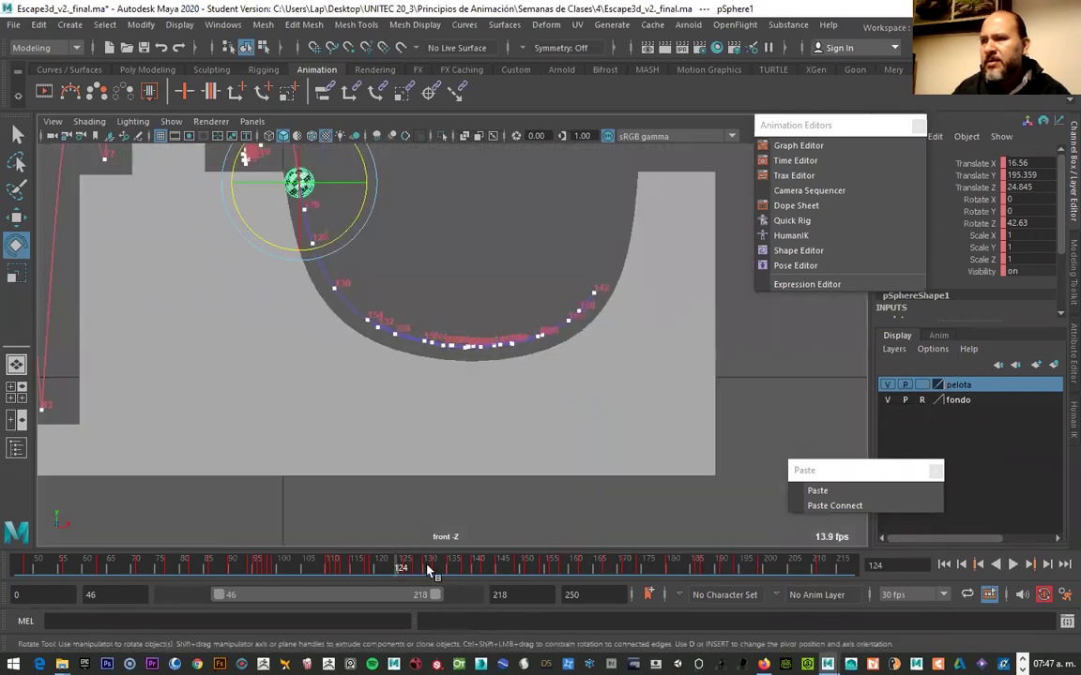
mouse_move(427, 567)
mouse_down()
mouse_move(502, 572)
mouse_move(485, 571)
mouse_up()
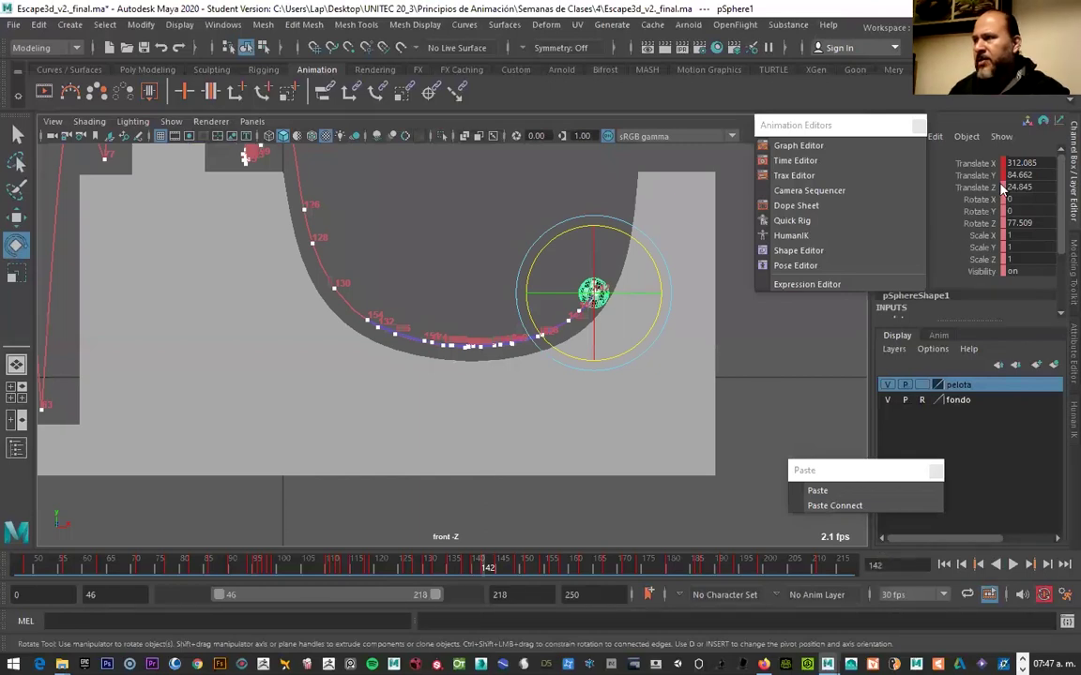
key(s)
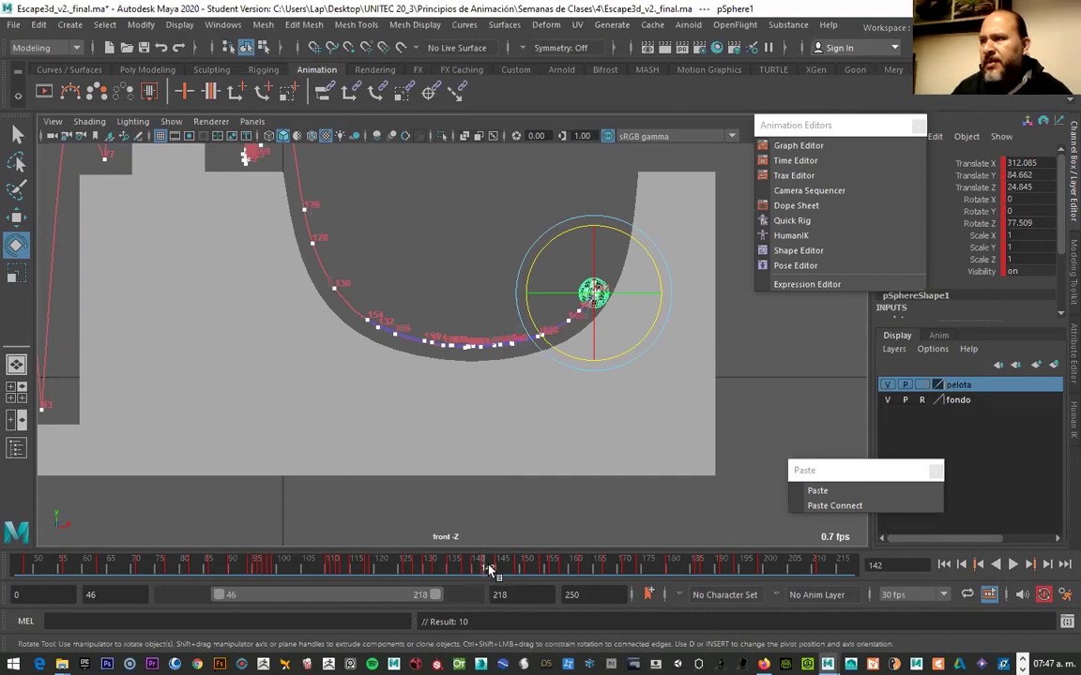
key(alt+v)
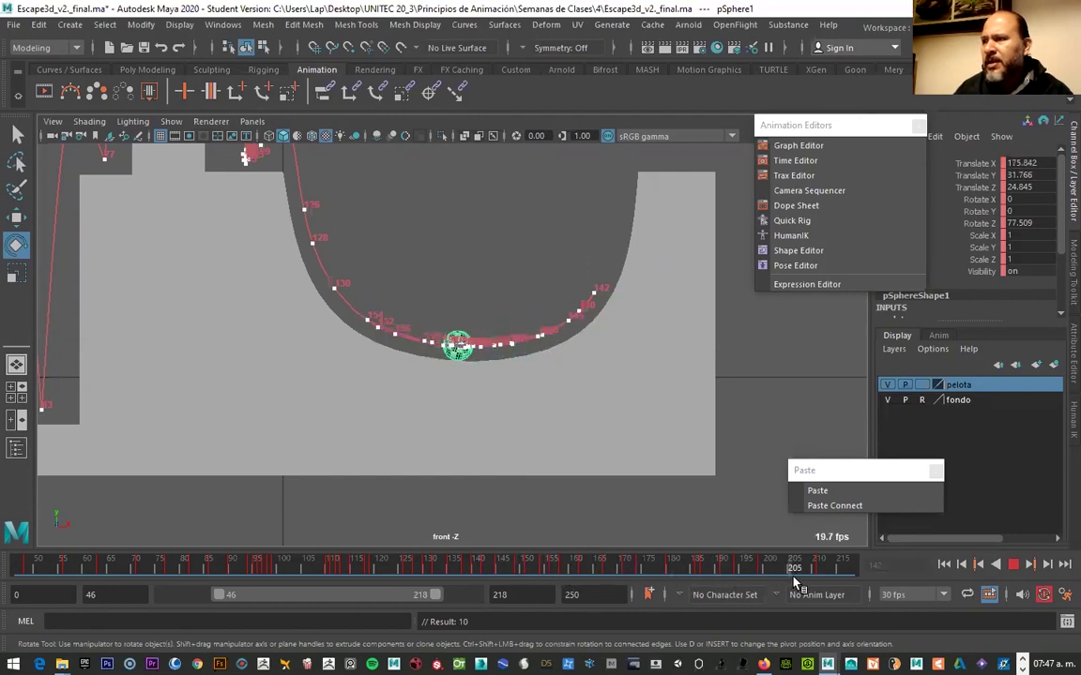
key(alt+v)
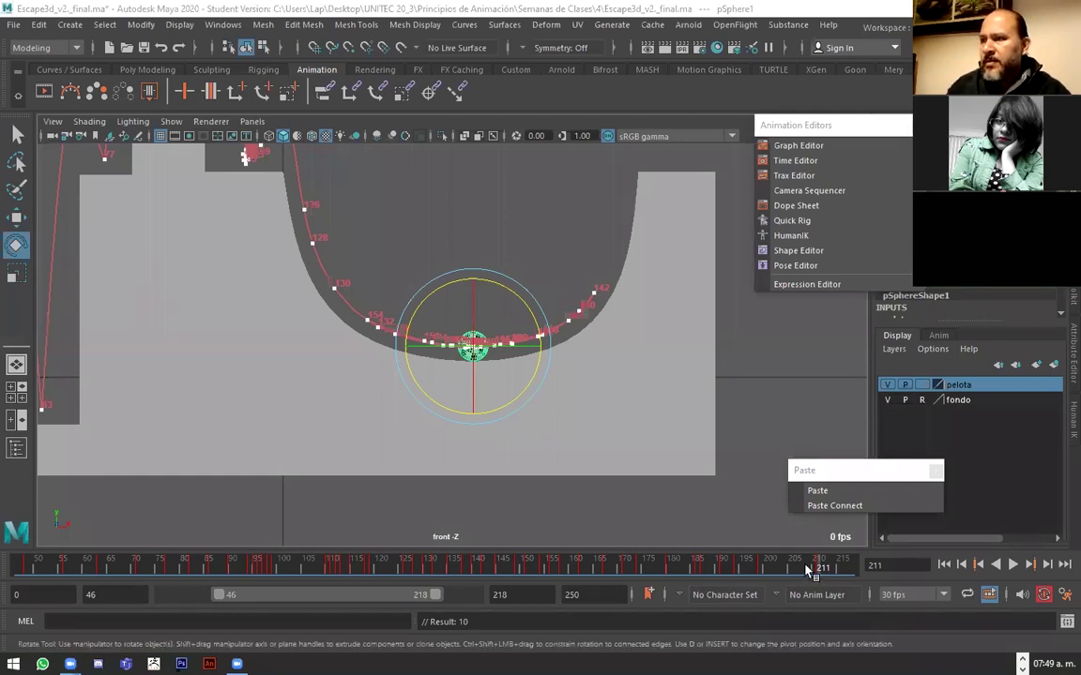
key(alt+v)
mouse_move(554, 569)
mouse_down()
mouse_move(415, 575)
mouse_move(480, 575)
mouse_up()
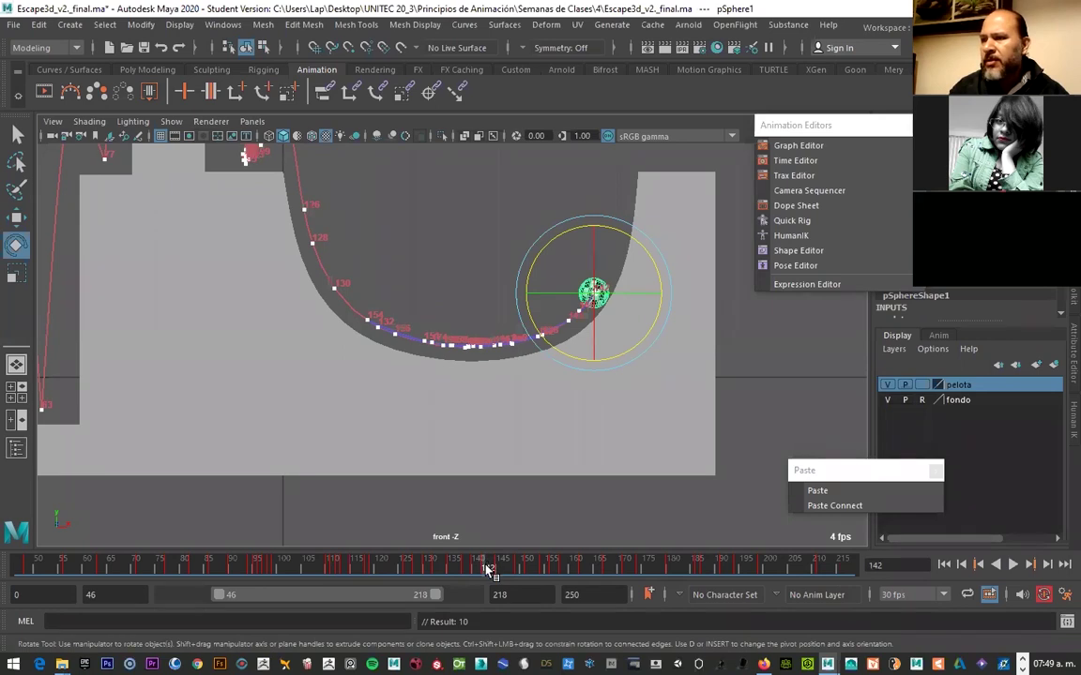
drag(488, 569, 490, 570)
key(alt+v)
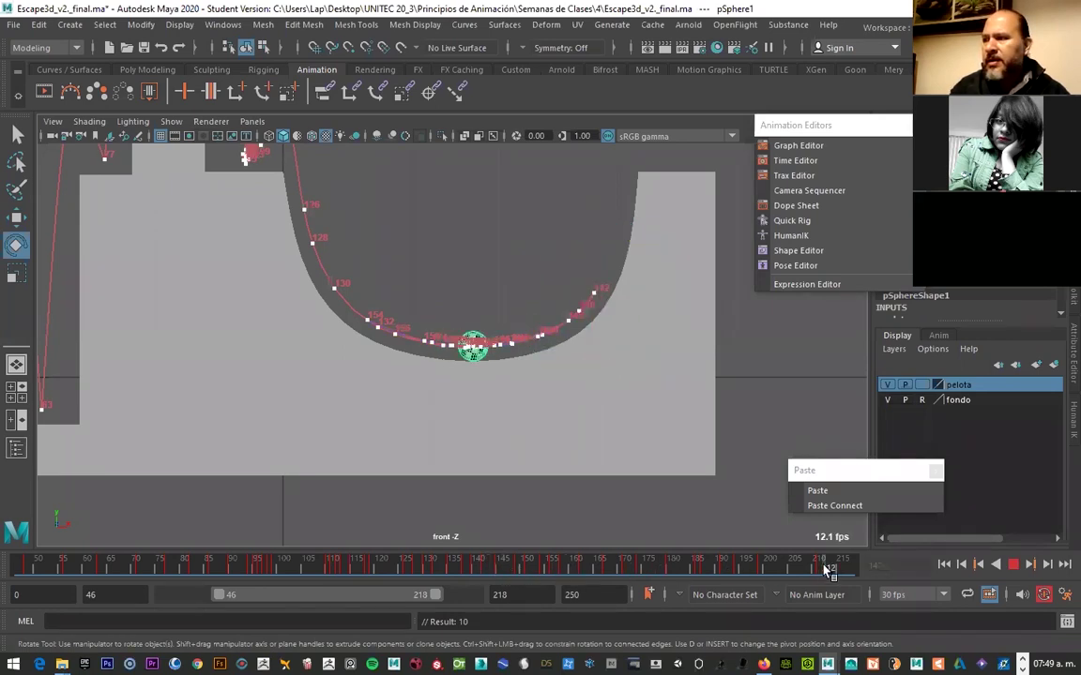
At frame 211, rotate the ball -23.25° about Z and key the rotation
click(824, 569)
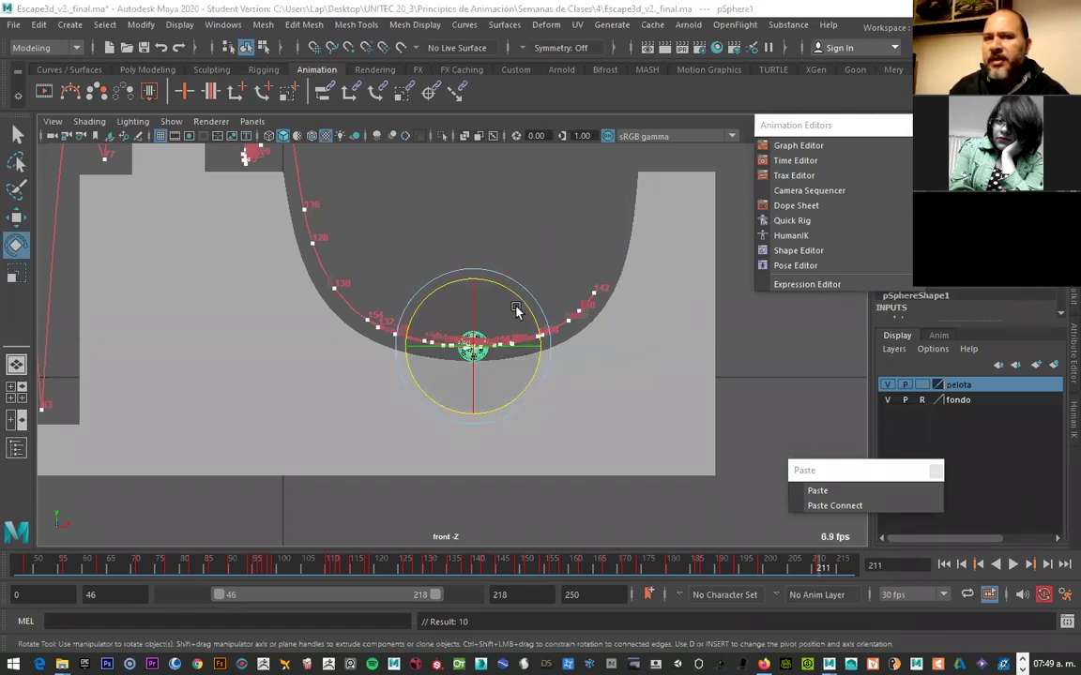
mouse_move(521, 302)
mouse_down()
mouse_move(533, 528)
mouse_move(506, 289)
mouse_up()
key(s)
Play back, stop on frame 135, and switch to the Scale tool with its manipulator shown
key(alt+v)
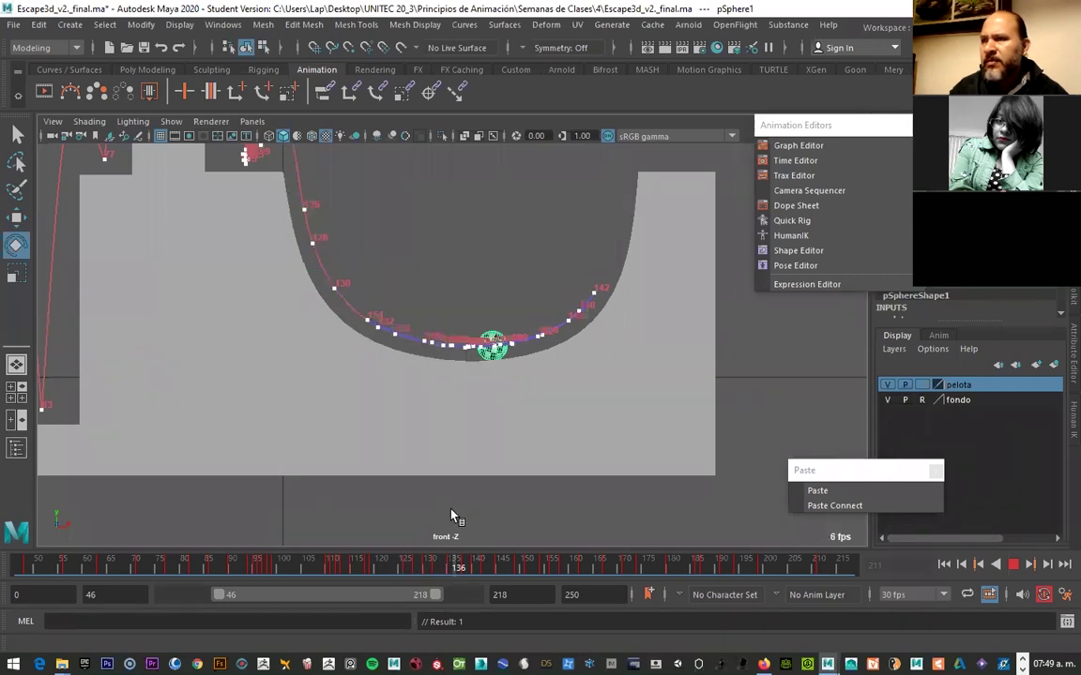
key(Escape)
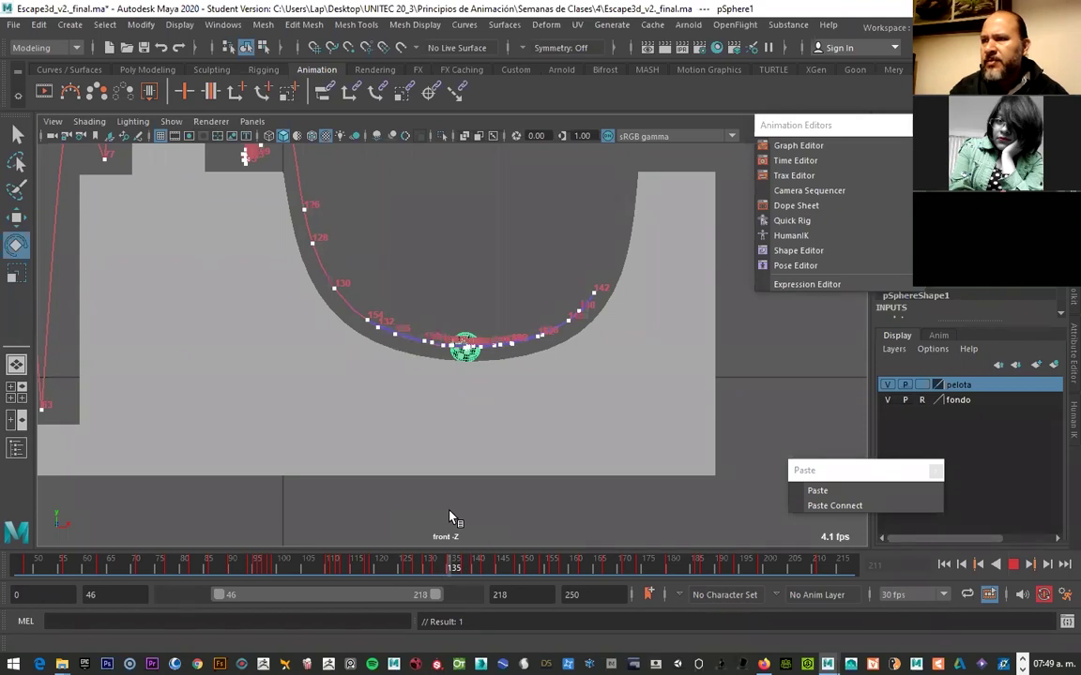
key(r)
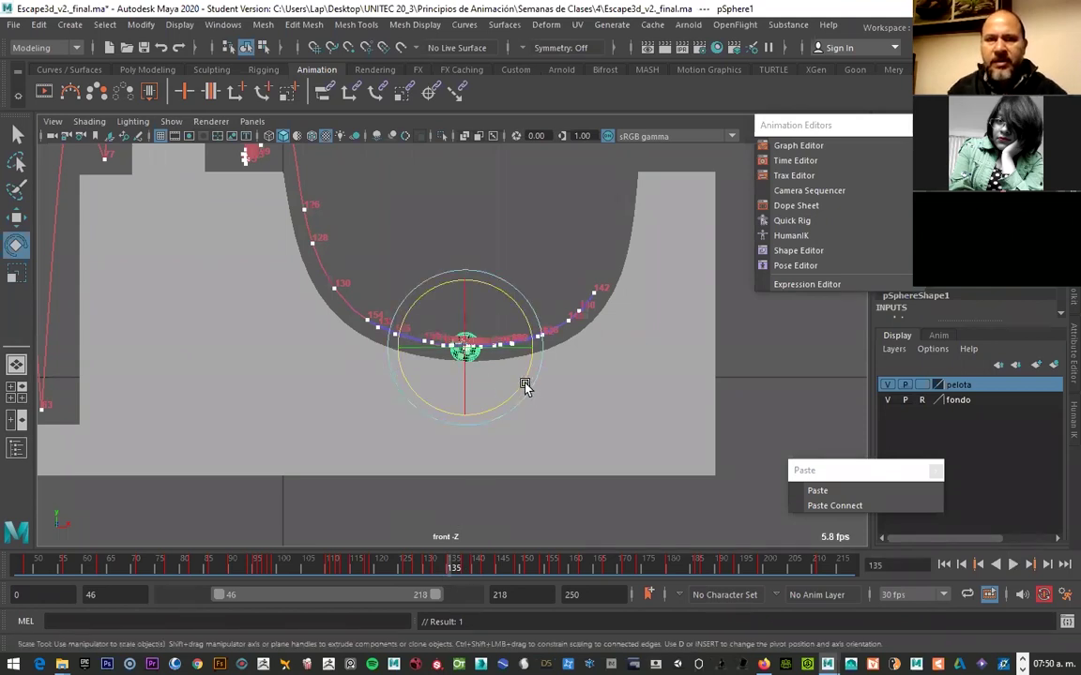
key(t)
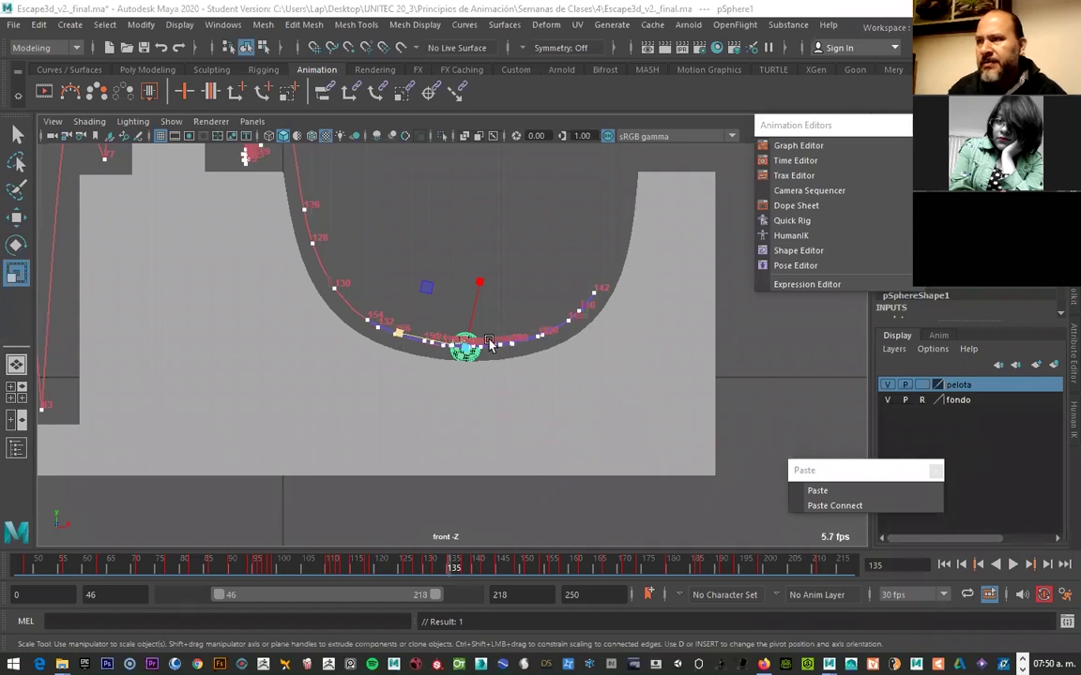
Reselect and frame the ball, then nudge its position and key it at frame 135
click(496, 309)
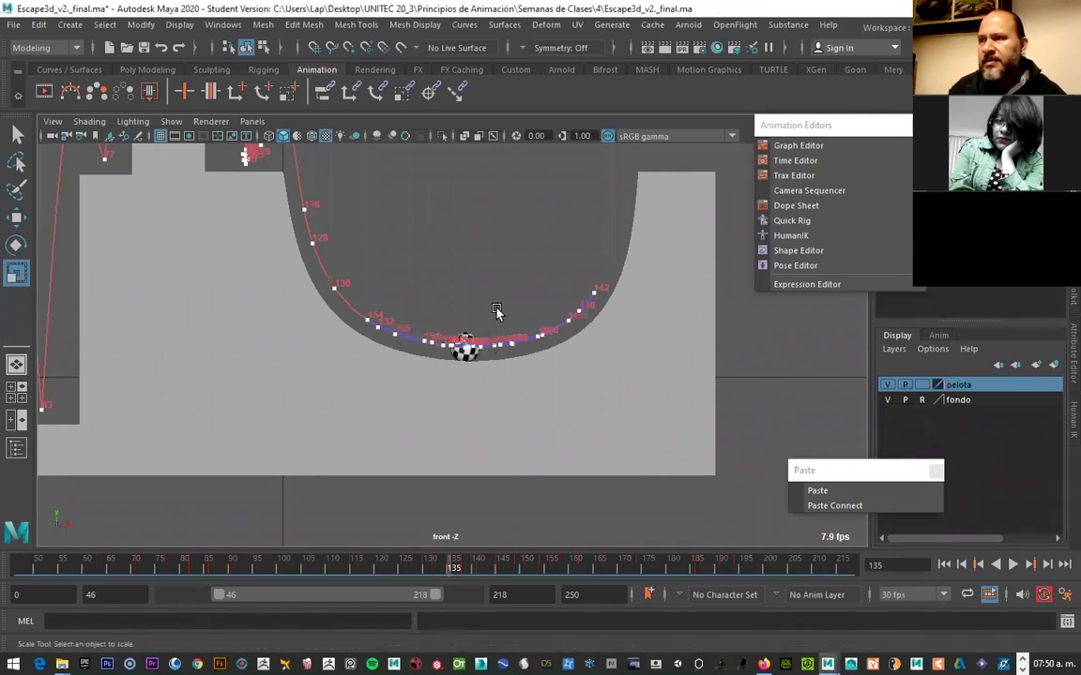
click(467, 351)
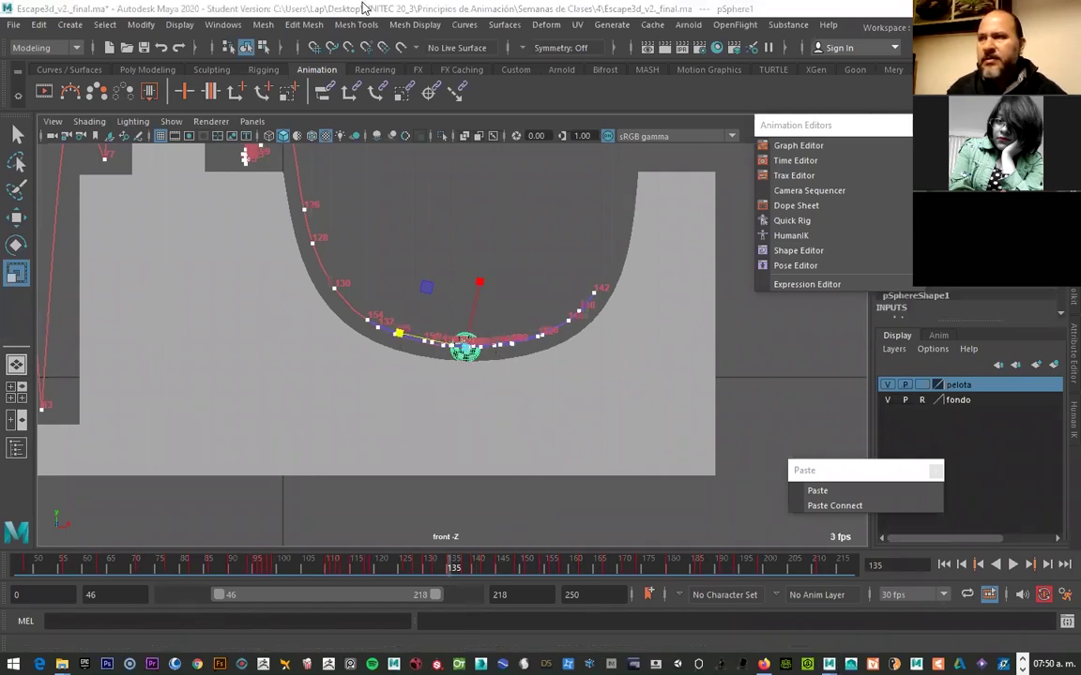
click(462, 364)
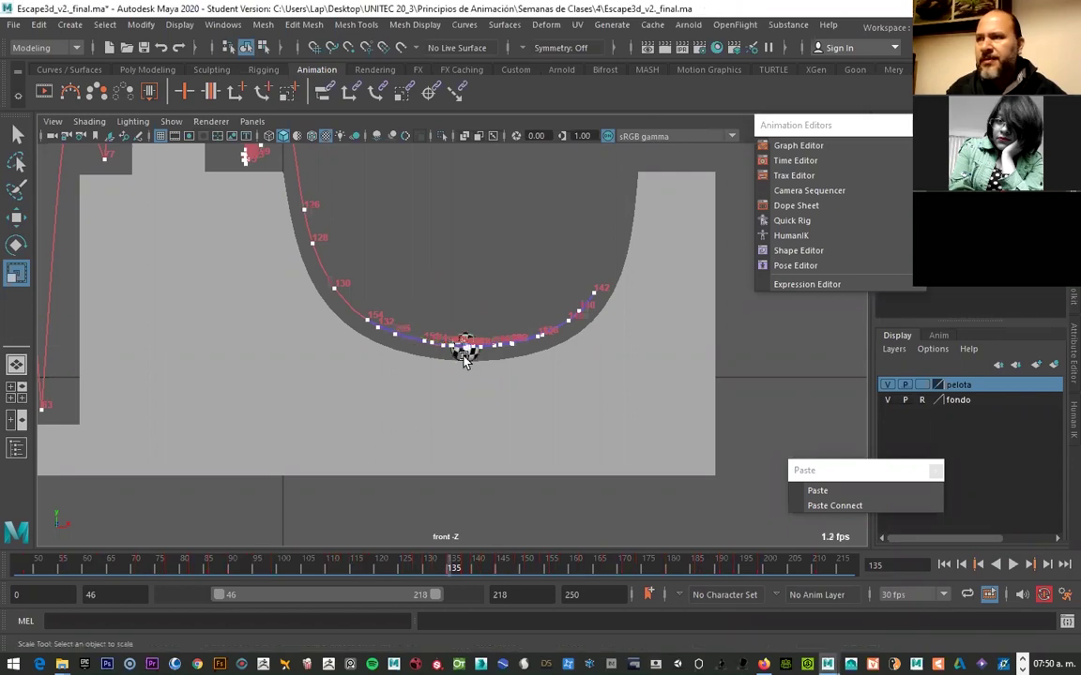
click(465, 352)
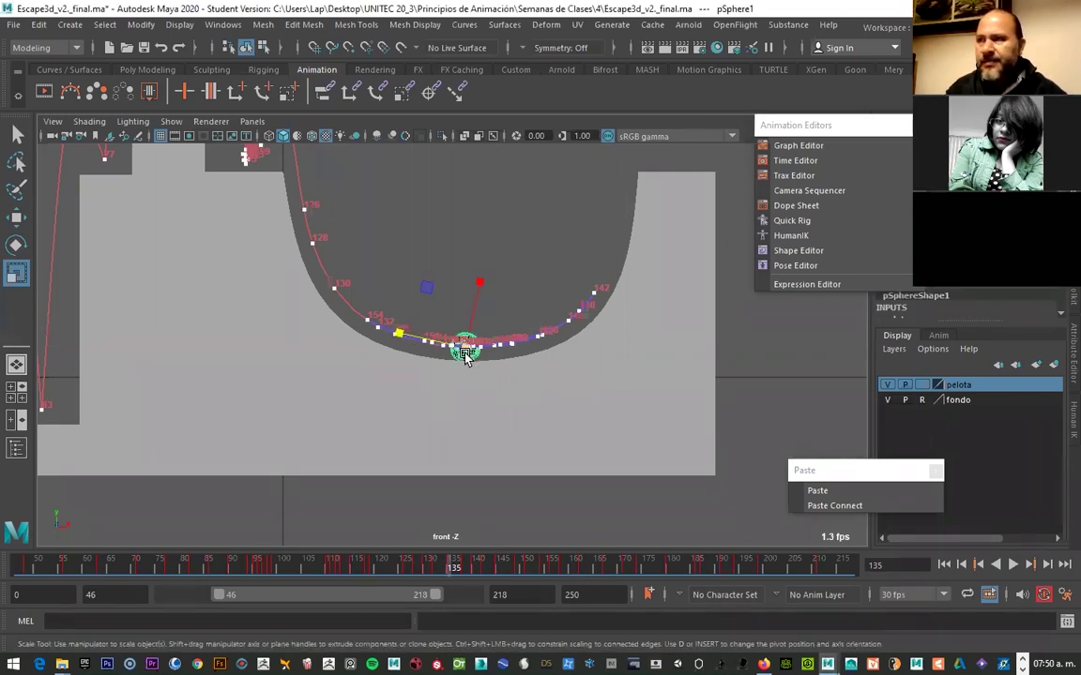
key(f)
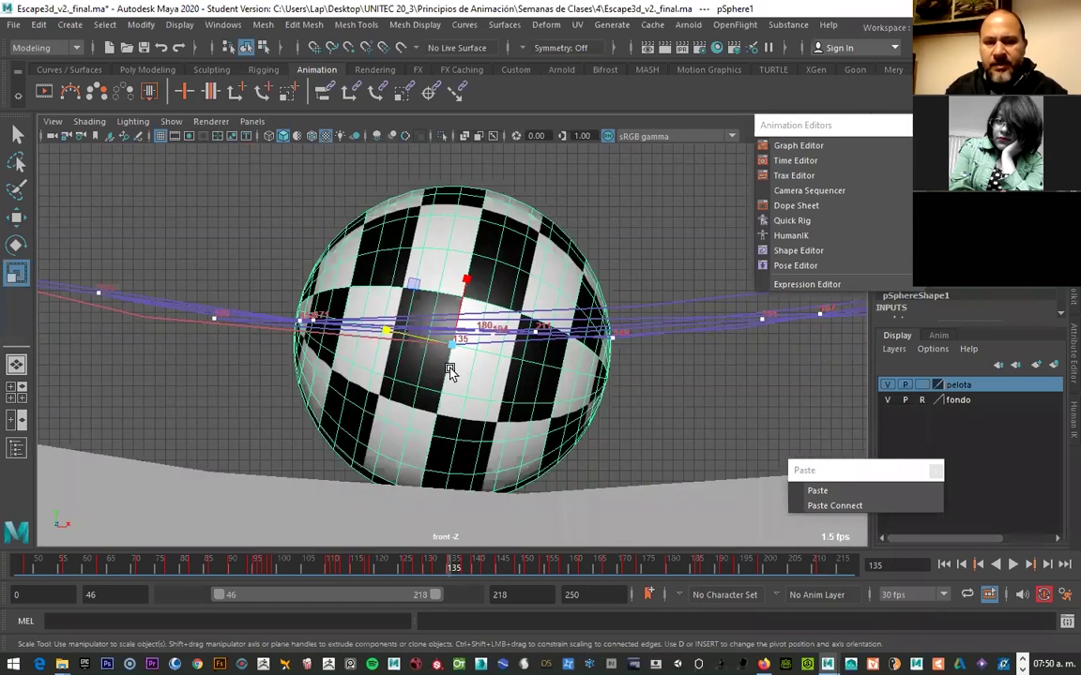
key(w)
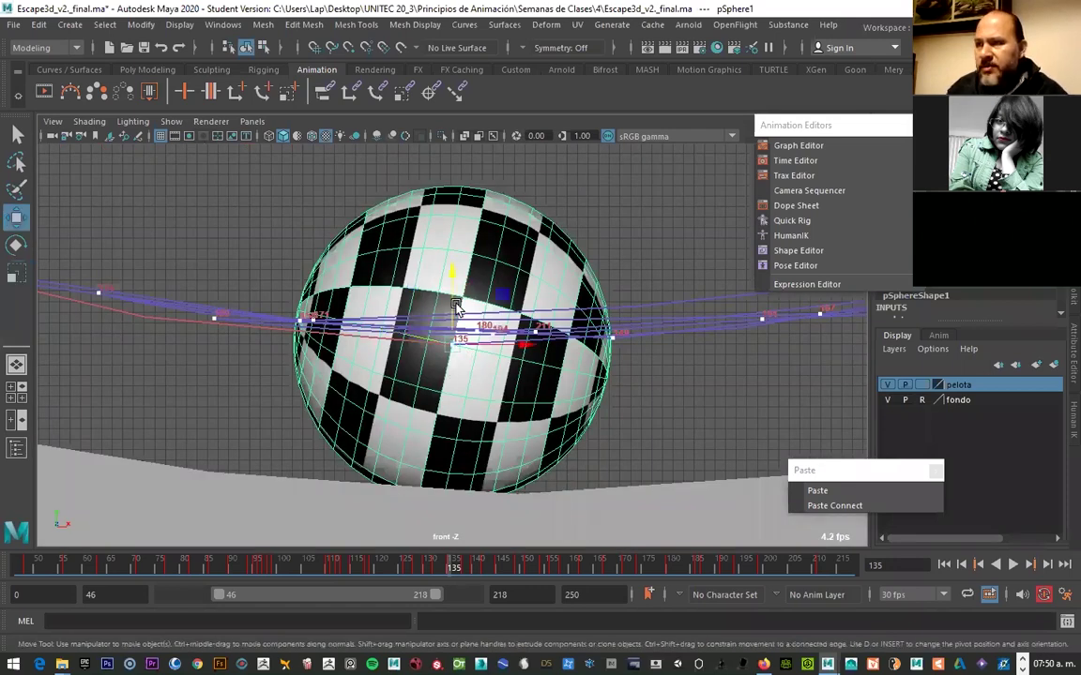
drag(454, 298, 454, 295)
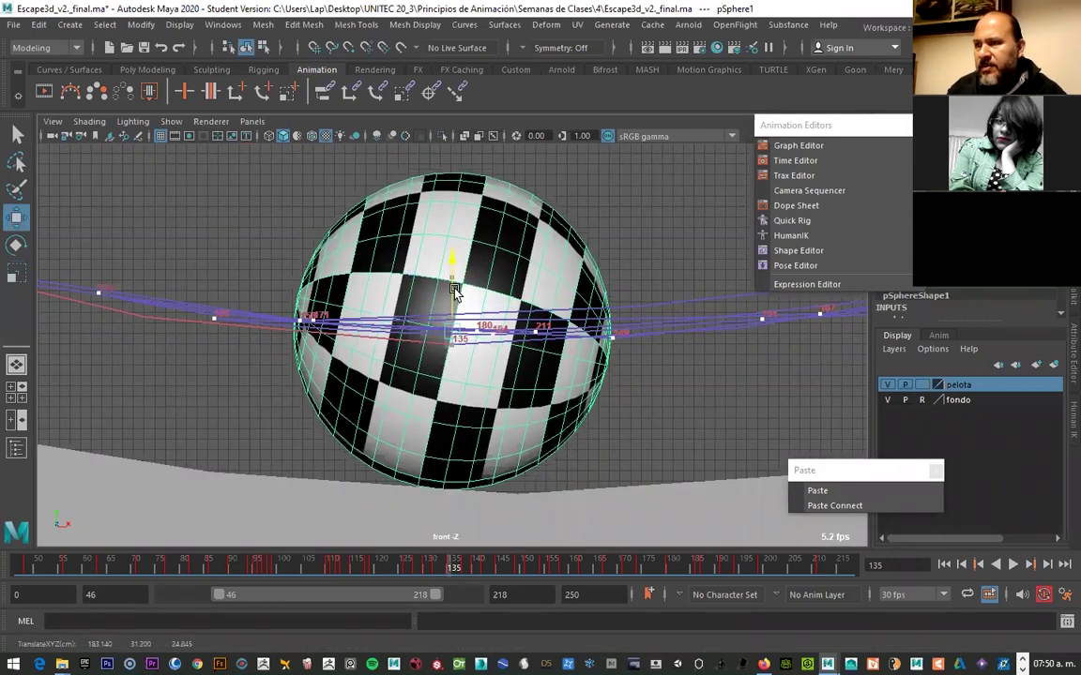
key(s)
Stretch the ball wide into a flat ellipse and rotate it about 88° on Z
key(r)
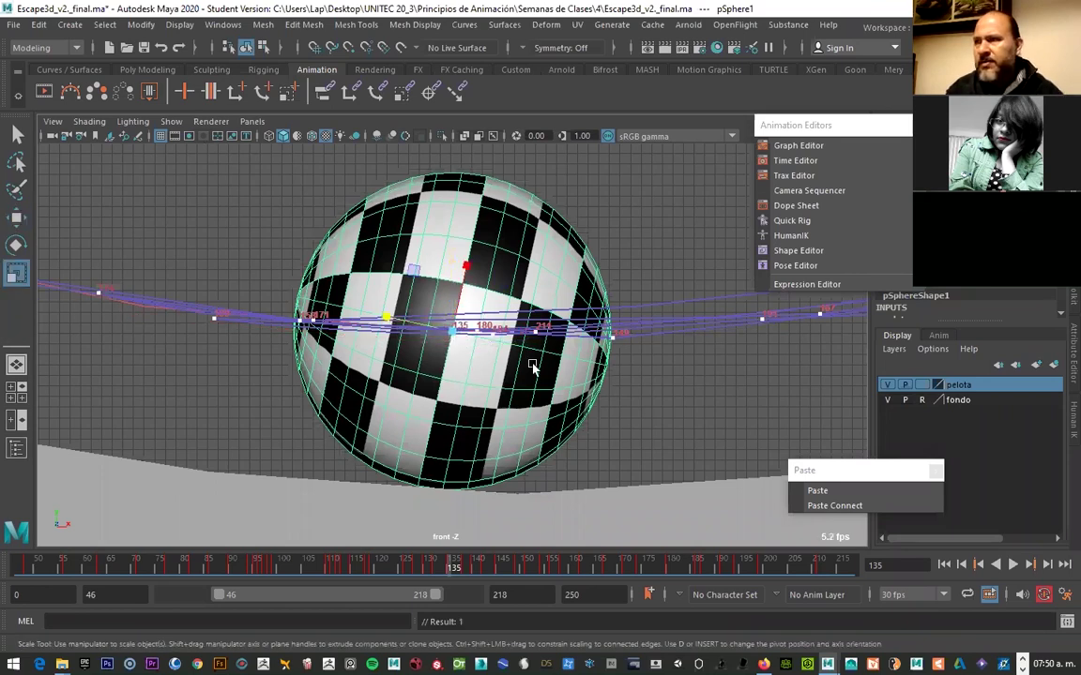
mouse_move(401, 322)
mouse_down()
mouse_move(447, 333)
mouse_move(404, 298)
mouse_up()
key(e)
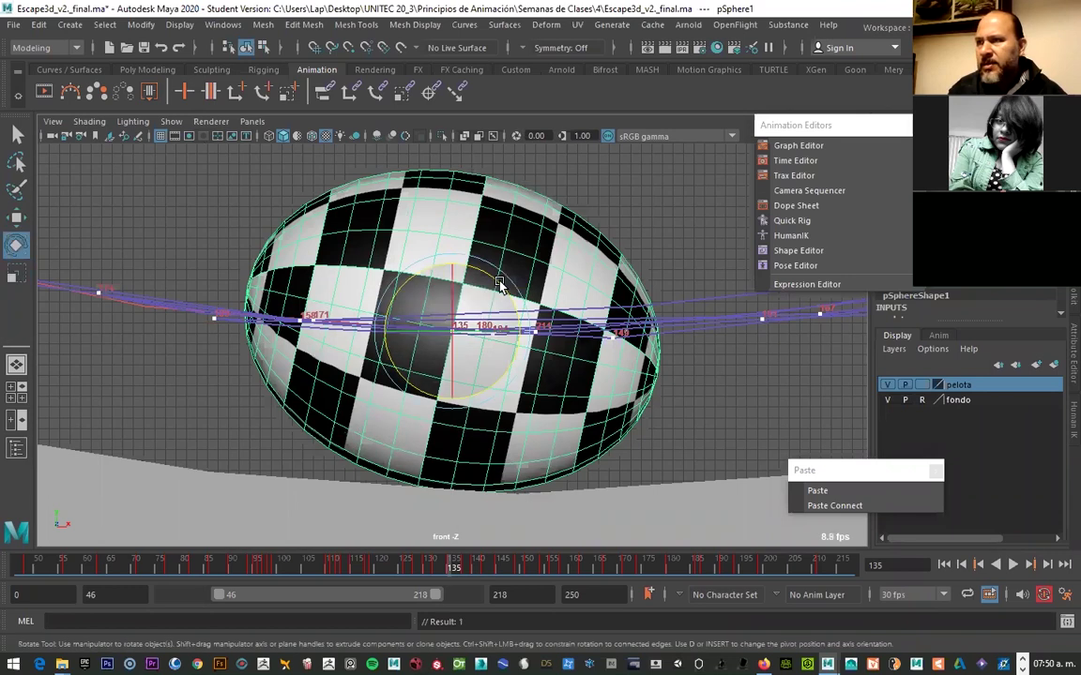
drag(493, 269, 511, 320)
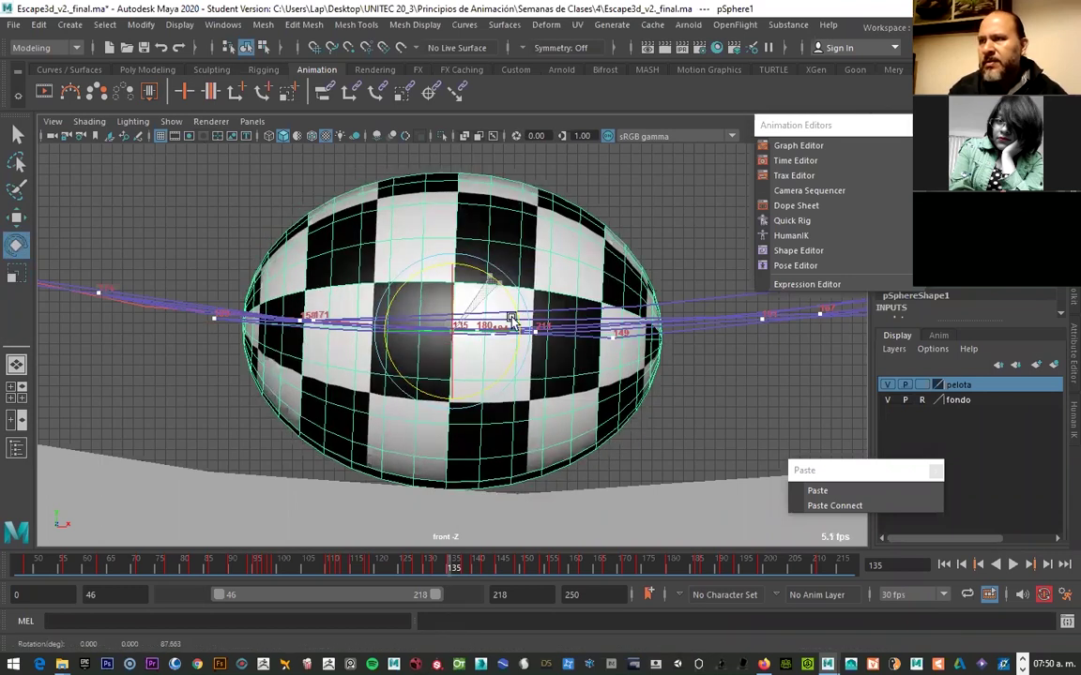
At frame 128, tilt the ball about 24° on Z and key the rotation
scroll(511, 320, down, 3)
click(428, 567)
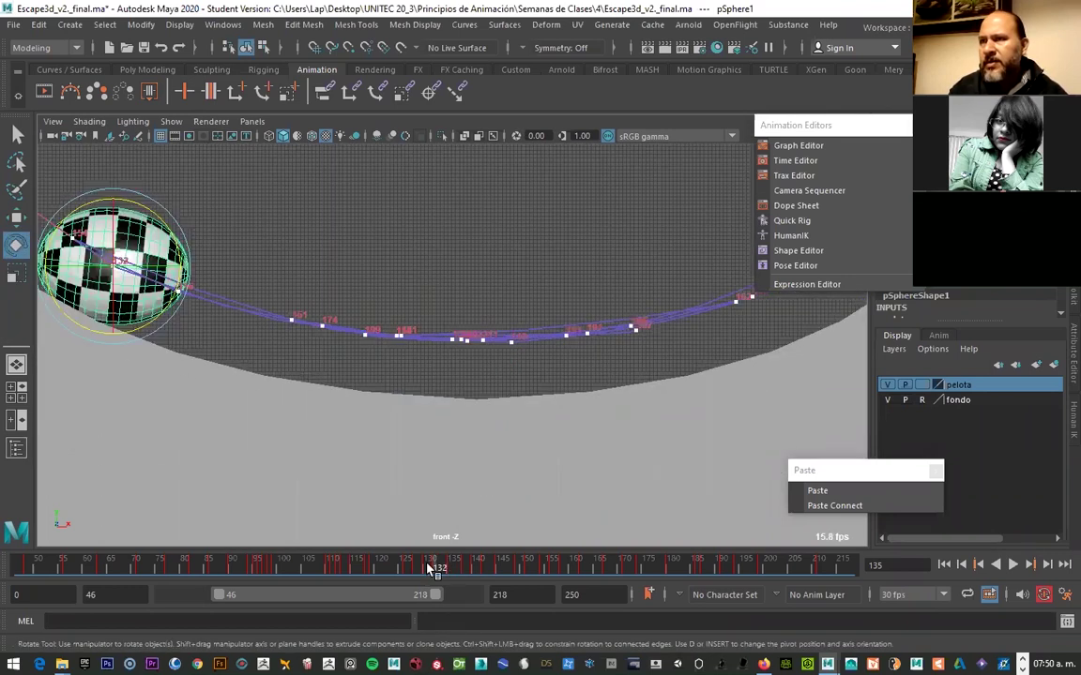
key(comma)
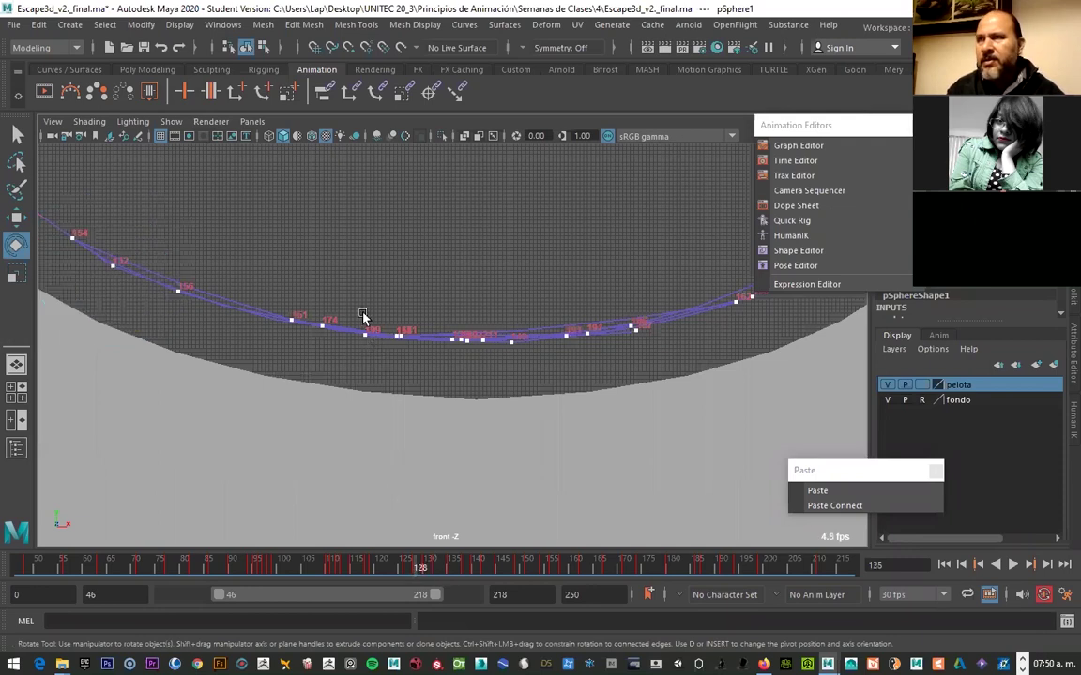
scroll(364, 317, down, 3)
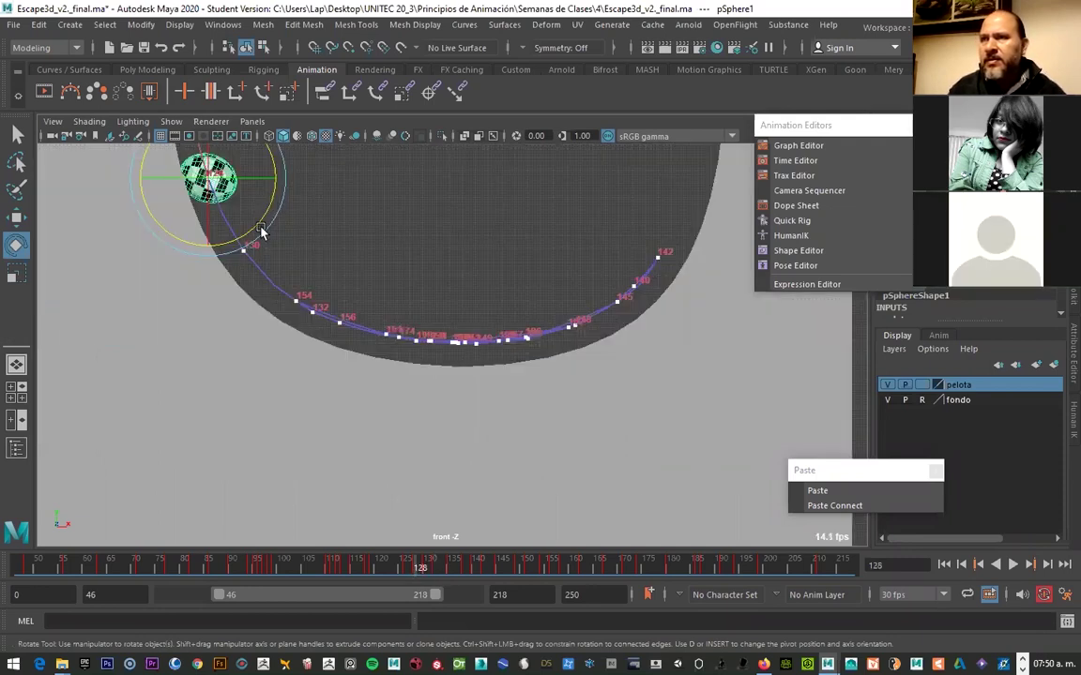
drag(261, 231, 251, 178)
key(s)
key(w)
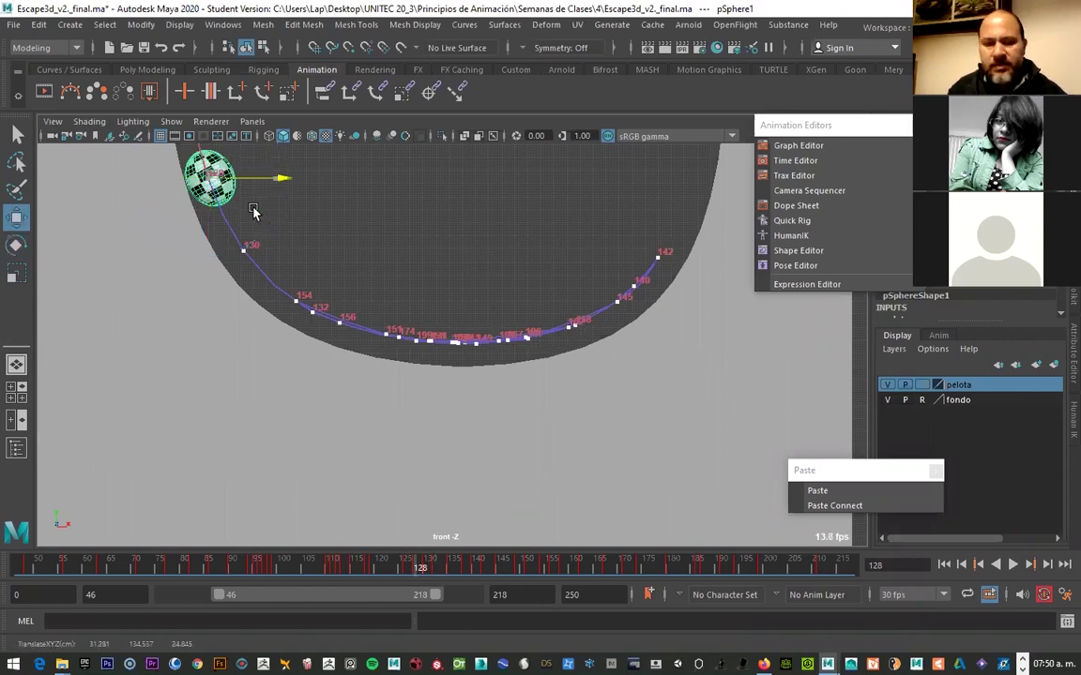
key(e)
drag(262, 227, 262, 227)
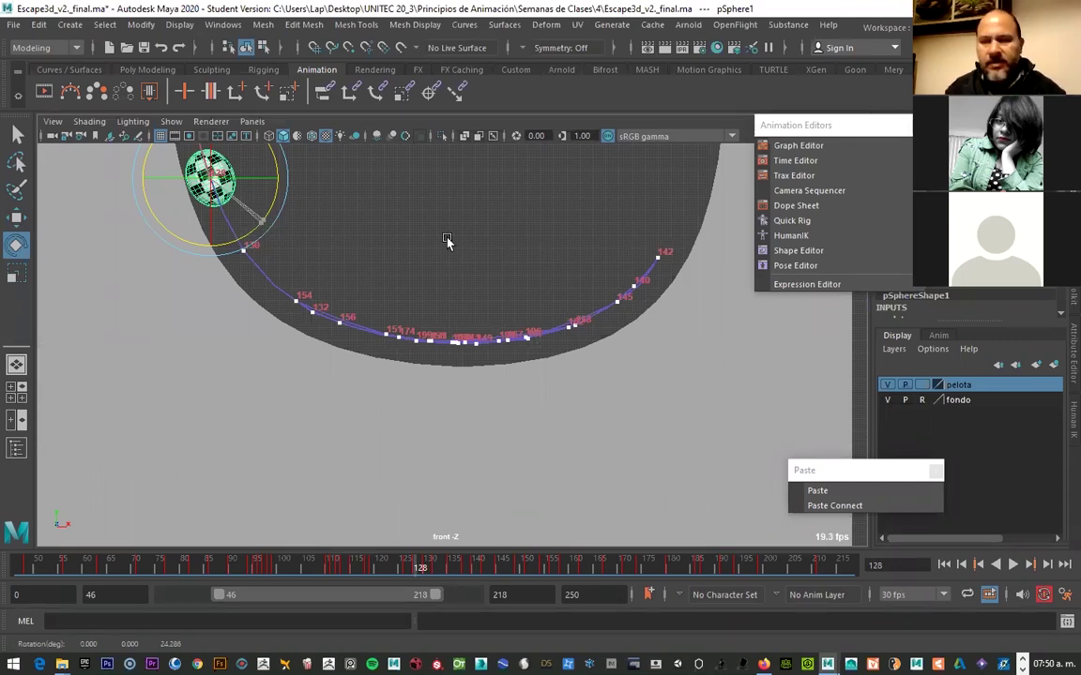
Deselect the ball and scrub forward to watch it climb to the right ramp
scroll(447, 242, down, 2)
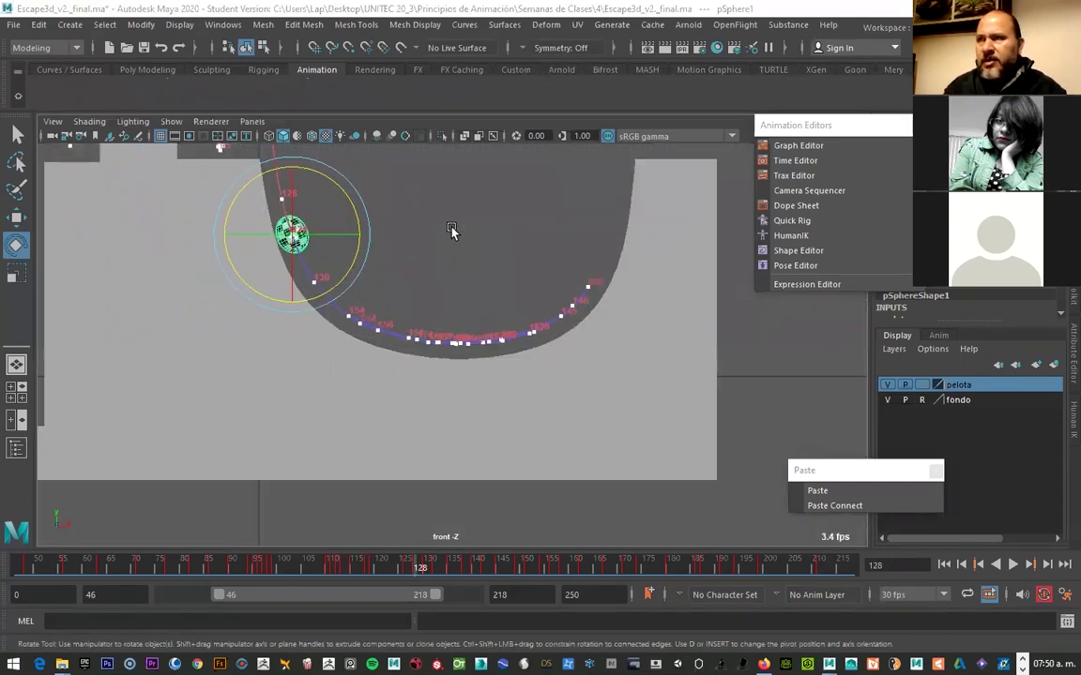
click(451, 230)
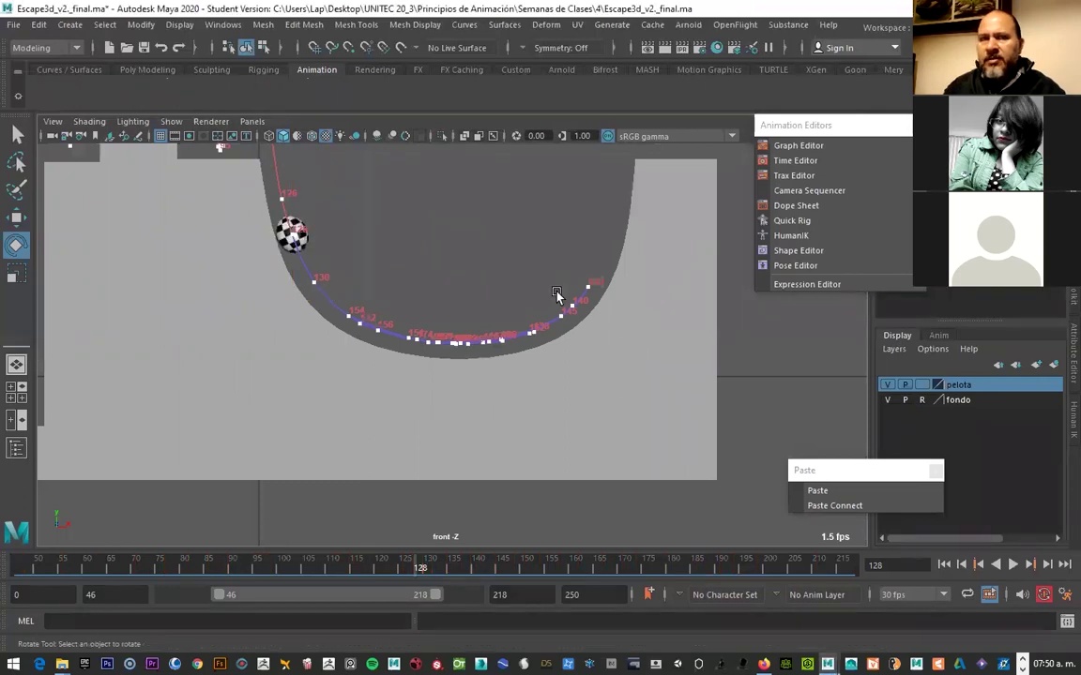
mouse_move(414, 551)
mouse_down()
mouse_move(398, 561)
mouse_move(451, 563)
mouse_up()
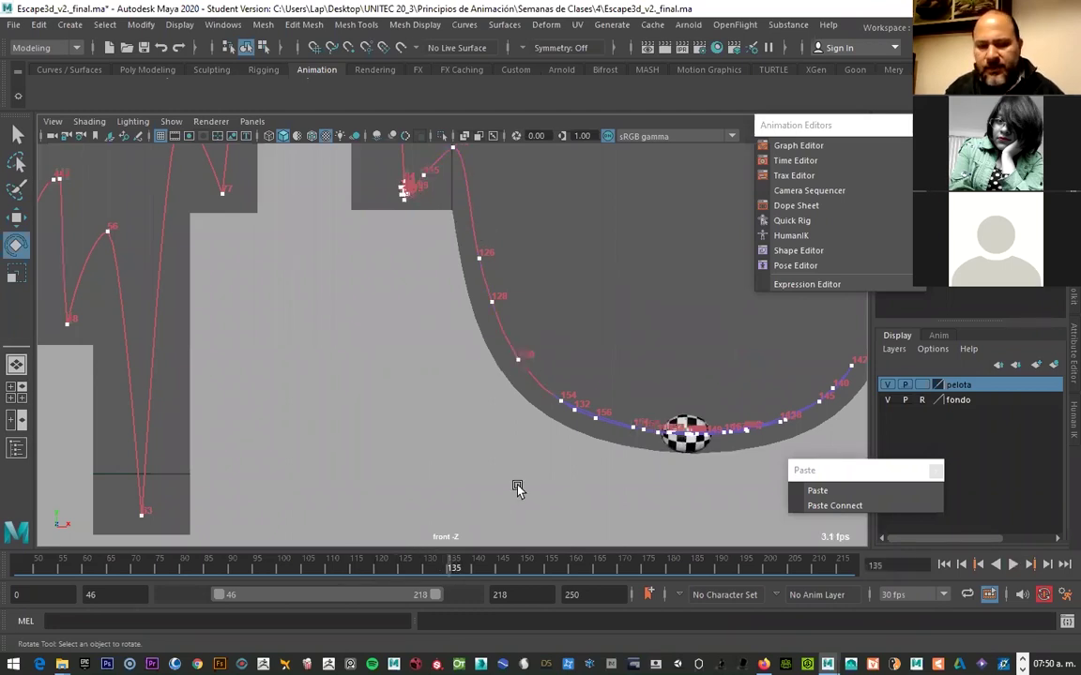
click(456, 564)
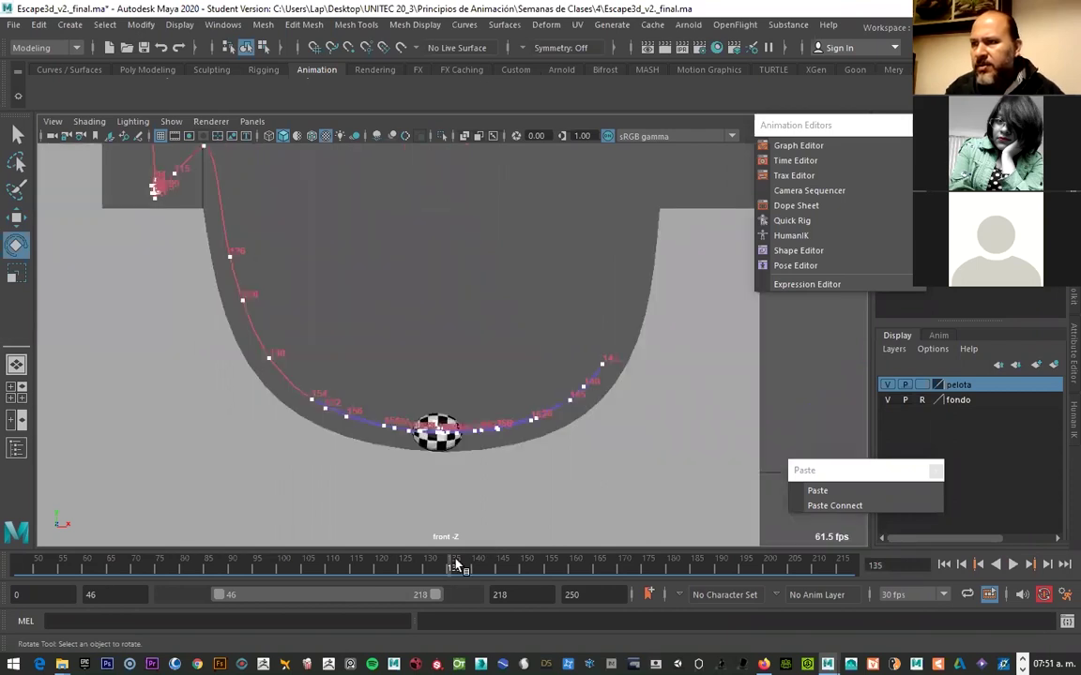
mouse_move(456, 564)
mouse_down()
mouse_move(515, 563)
mouse_move(471, 563)
mouse_move(488, 564)
mouse_up()
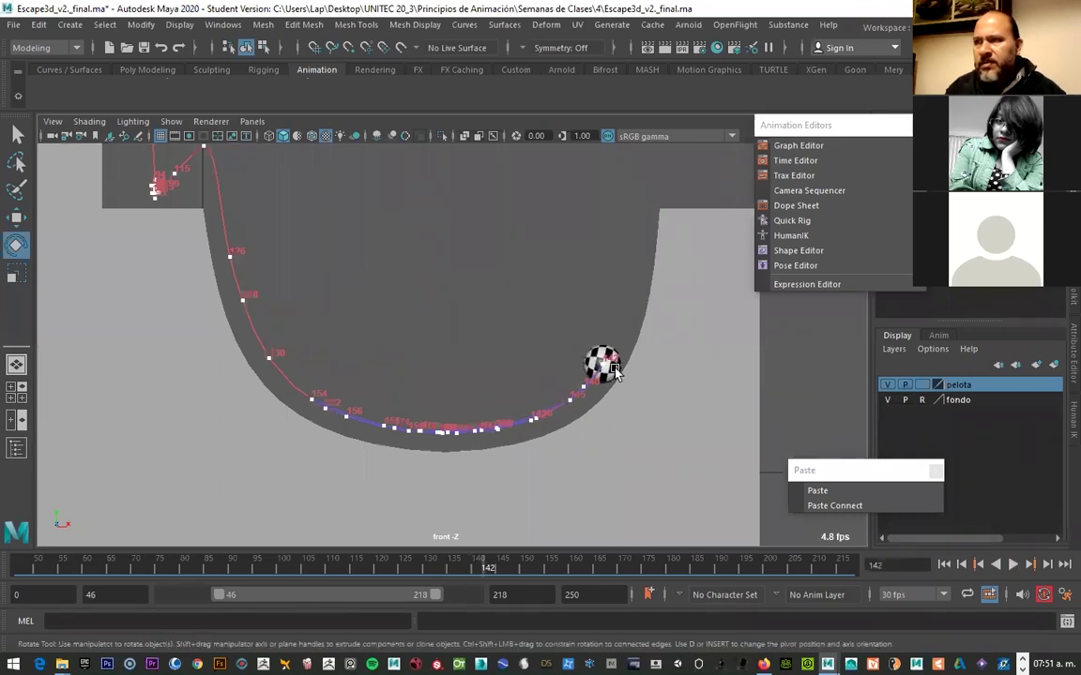
Select the ball and rotate it at frame 142, then play back and stop on frame 142
click(603, 363)
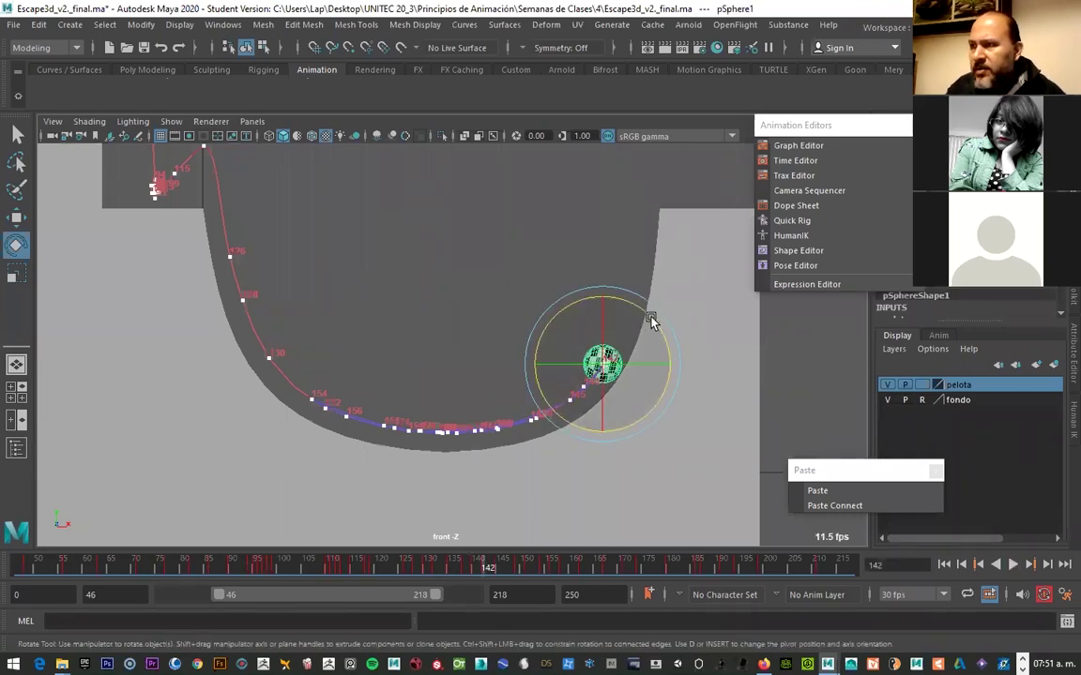
drag(652, 322, 603, 284)
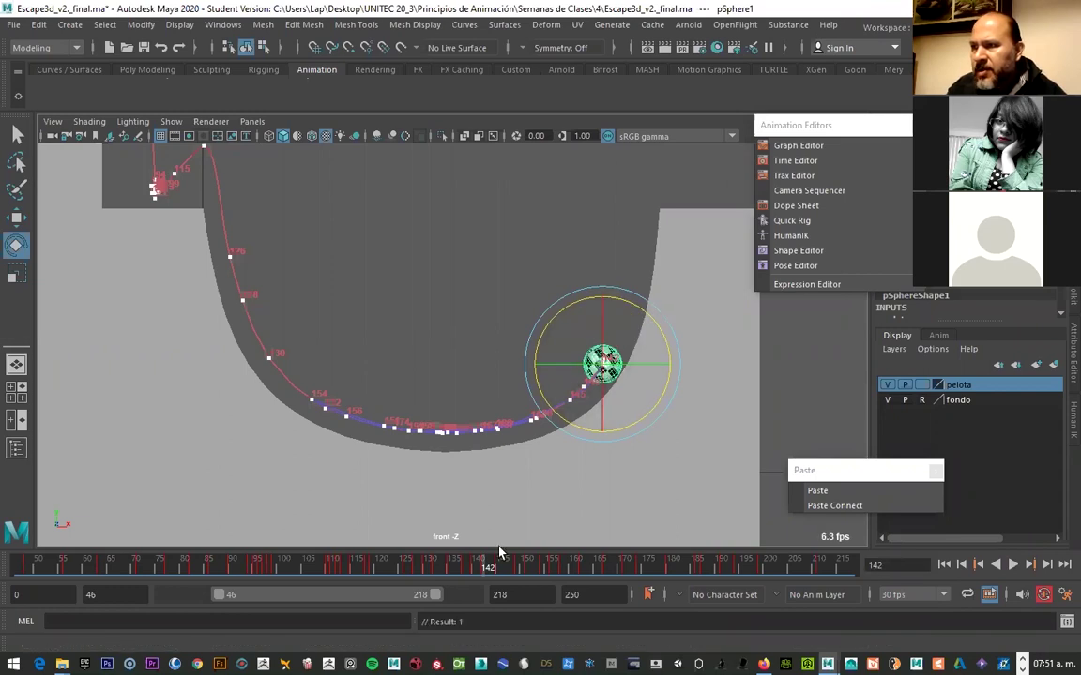
click(427, 568)
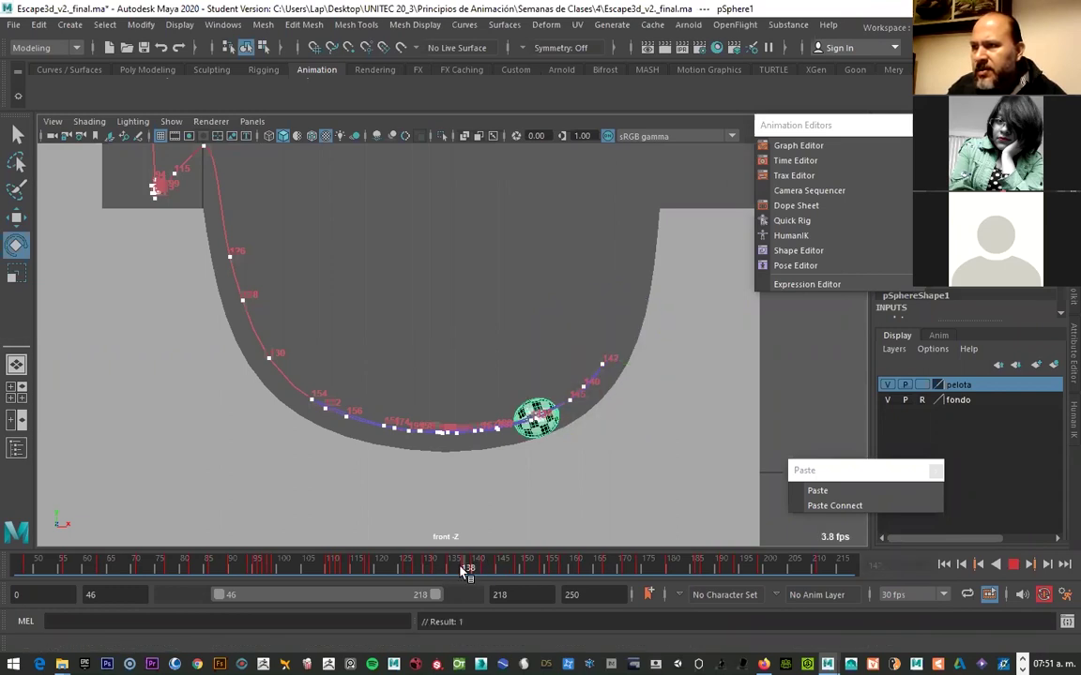
key(alt+v)
click(481, 568)
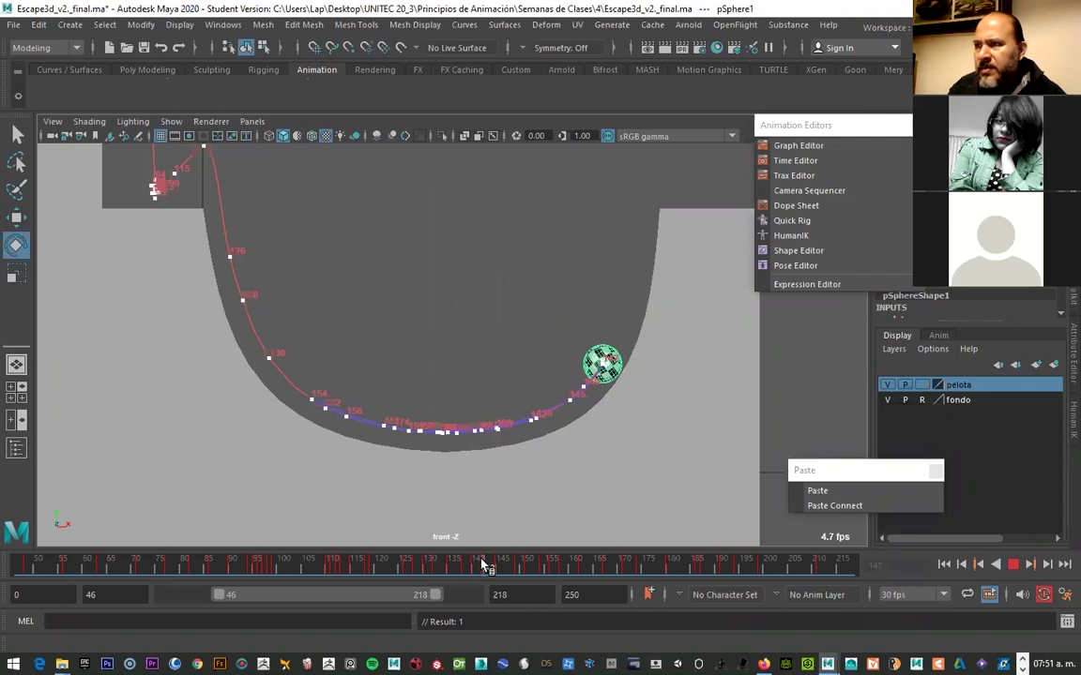
Spin the ball to about 138° on Z at frame 142 and play back the roll
key(r)
click(546, 405)
key(w)
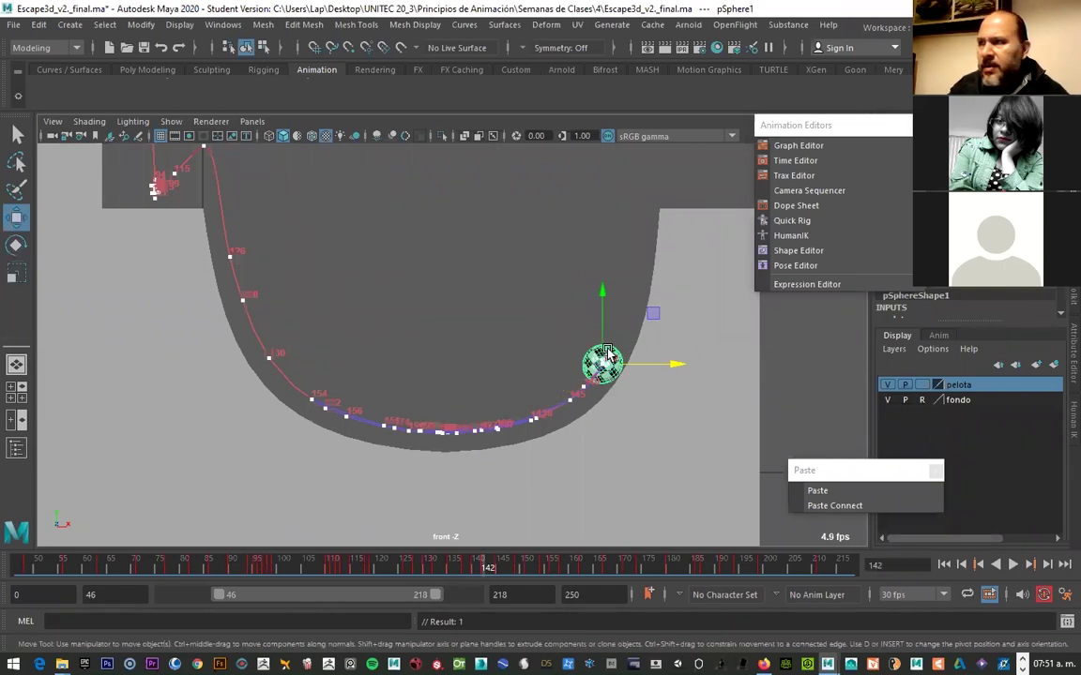
key(e)
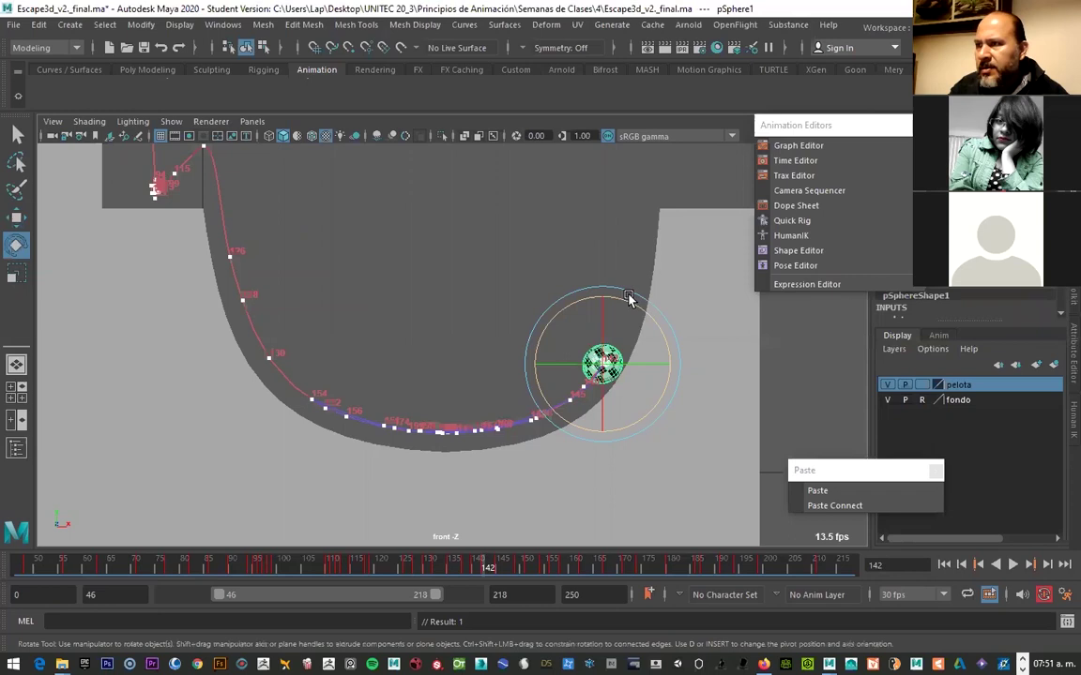
drag(633, 301, 502, 566)
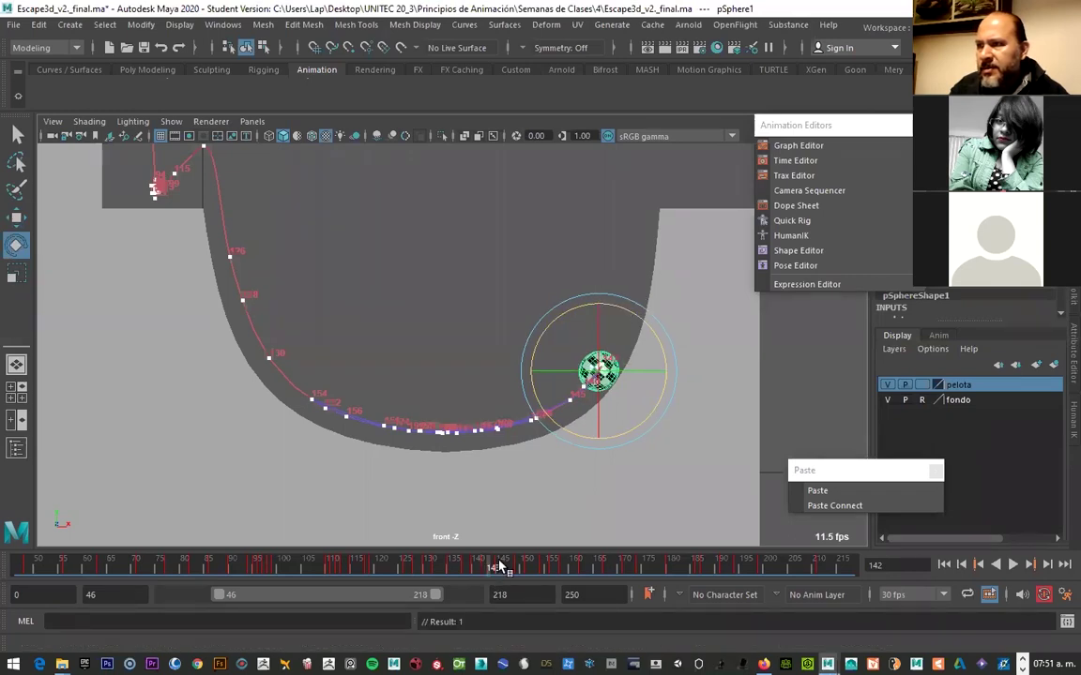
key(alt+v)
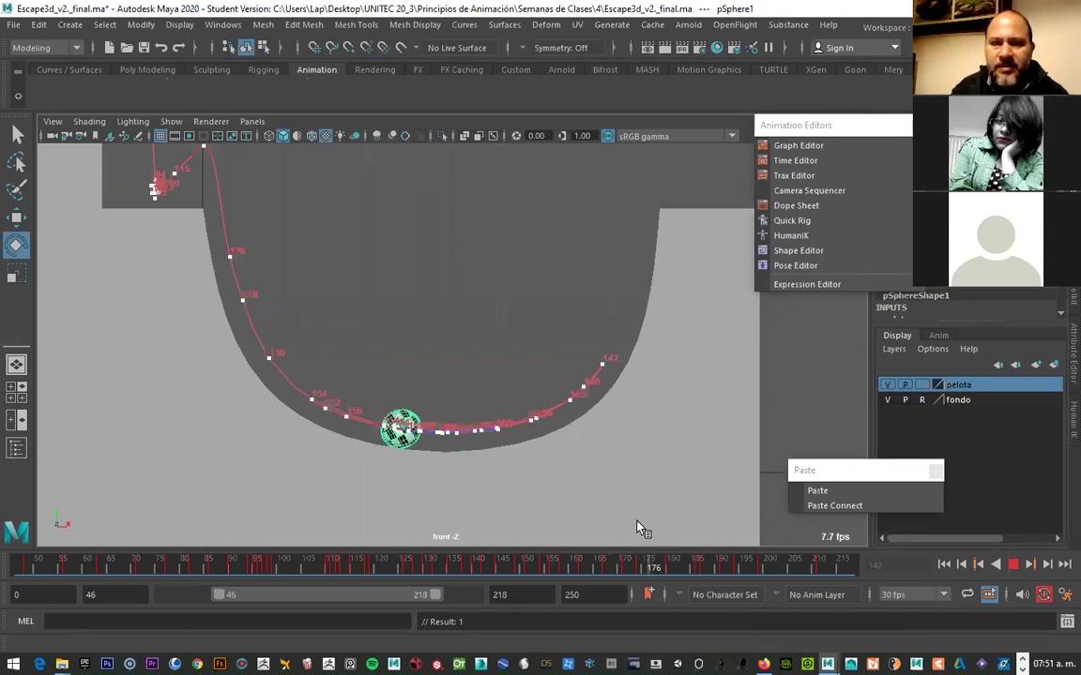
key(Escape)
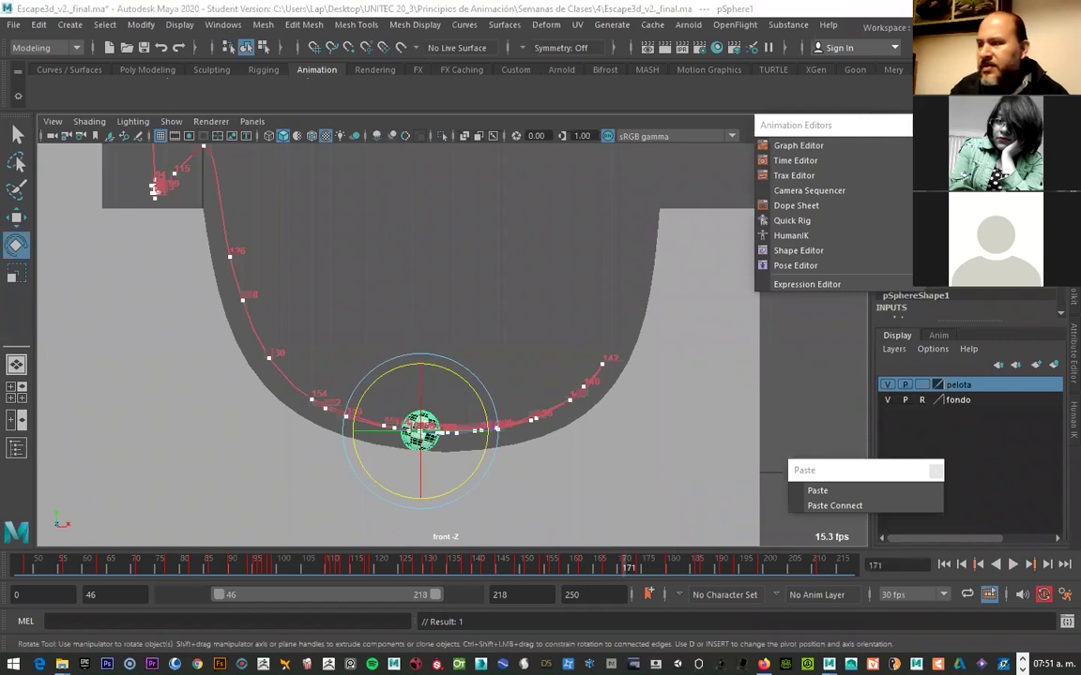
click(819, 569)
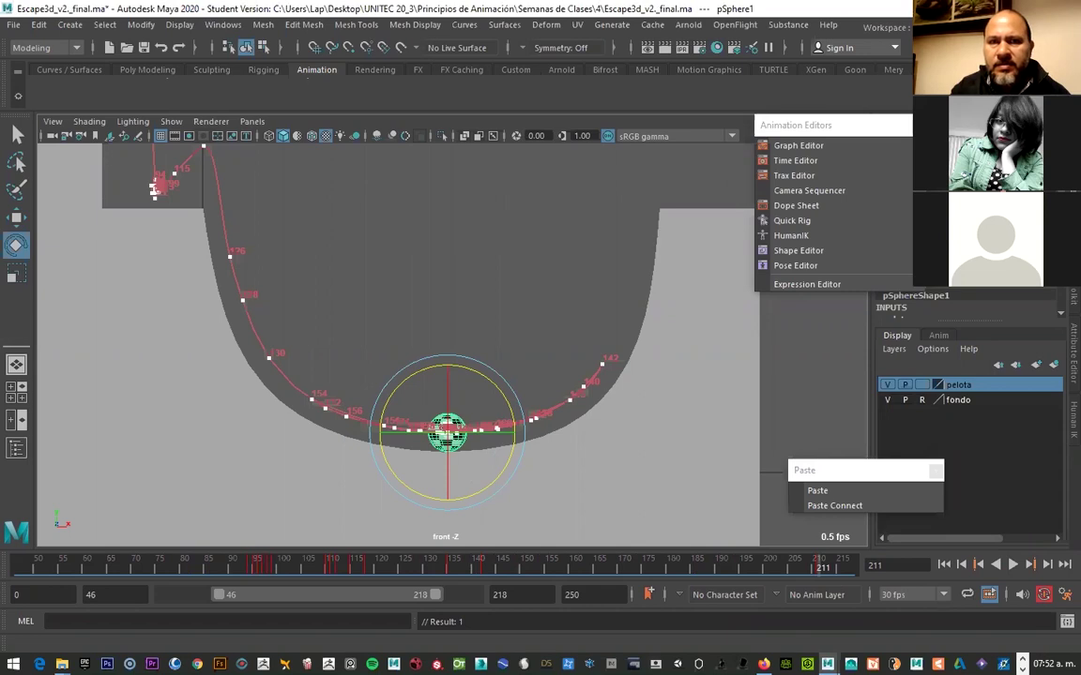
click(793, 566)
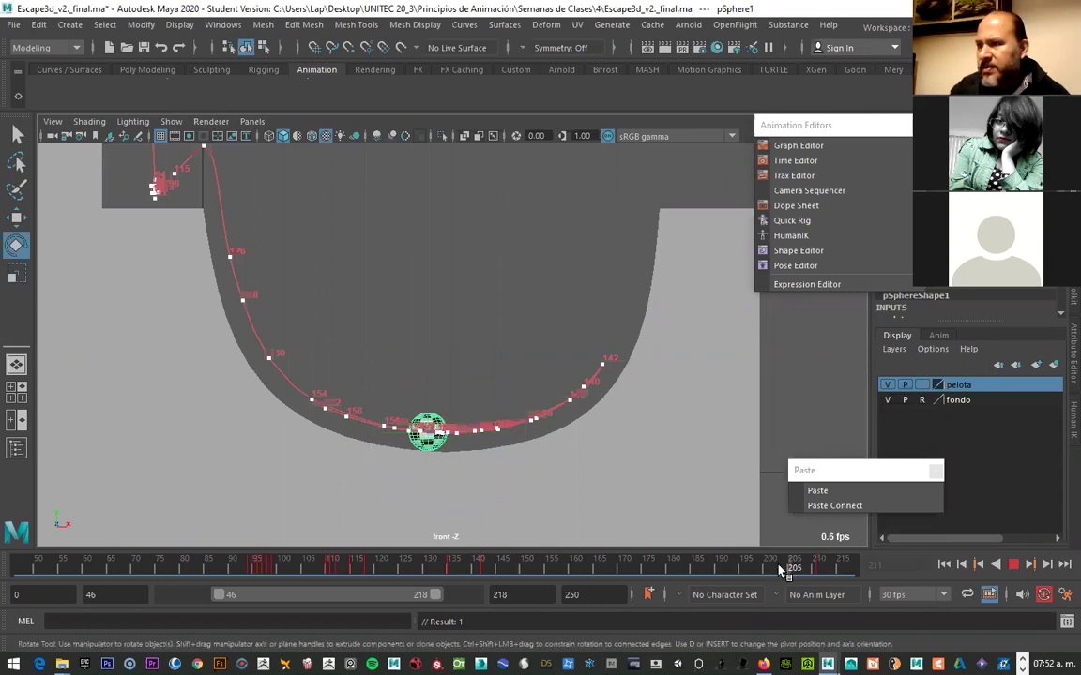
click(648, 566)
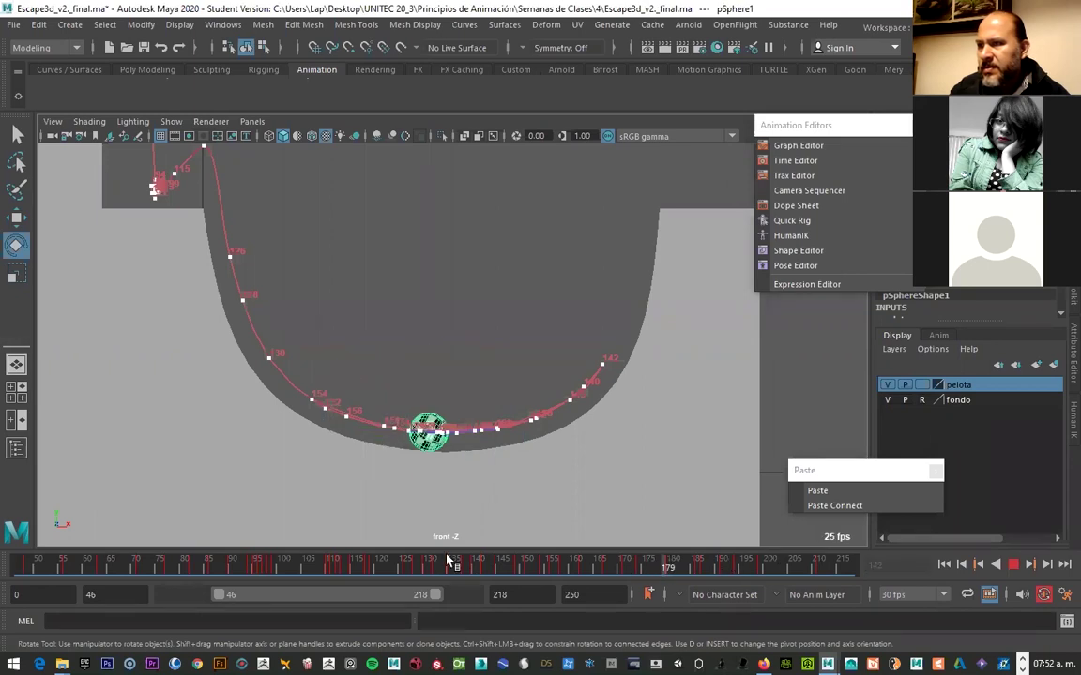
click(271, 566)
click(1013, 564)
click(1014, 566)
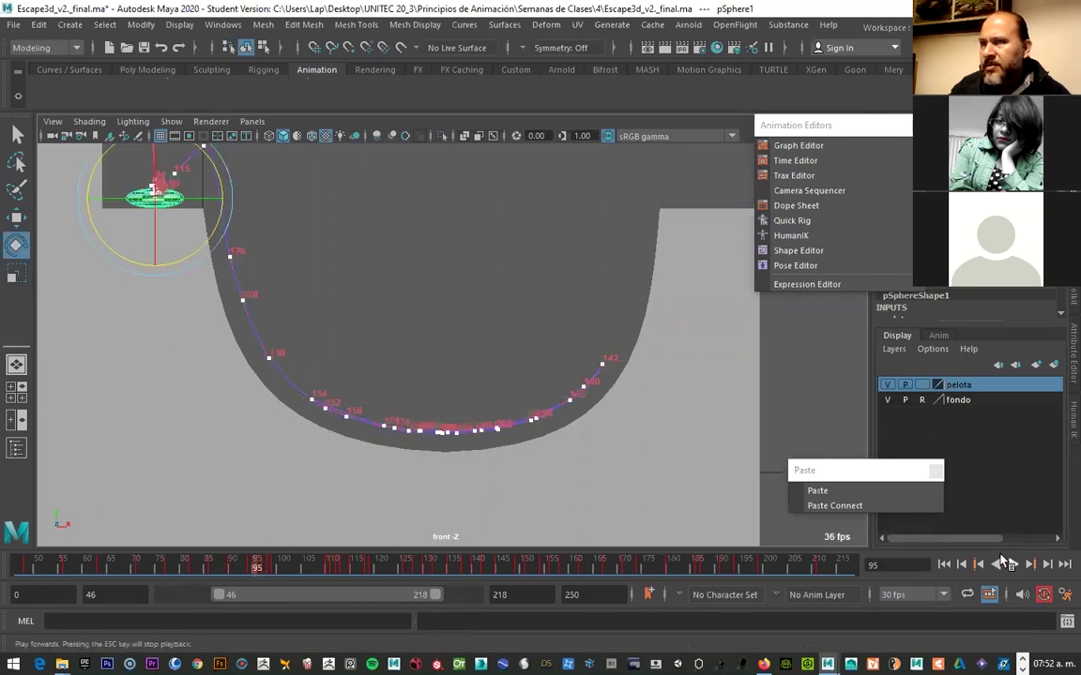
click(1002, 561)
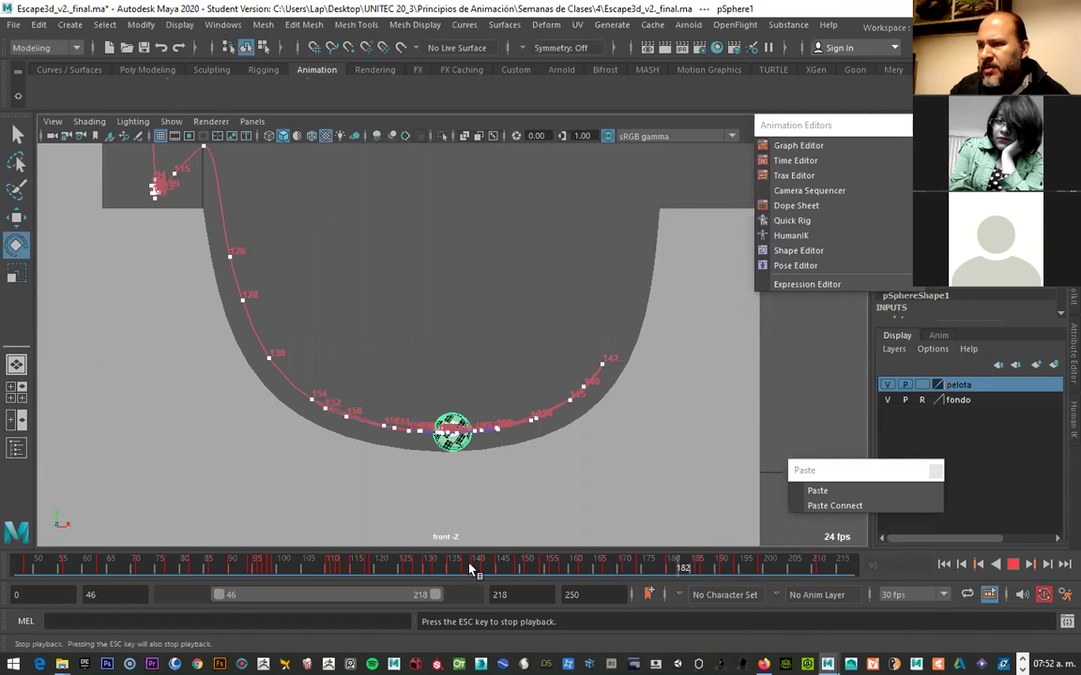
click(491, 570)
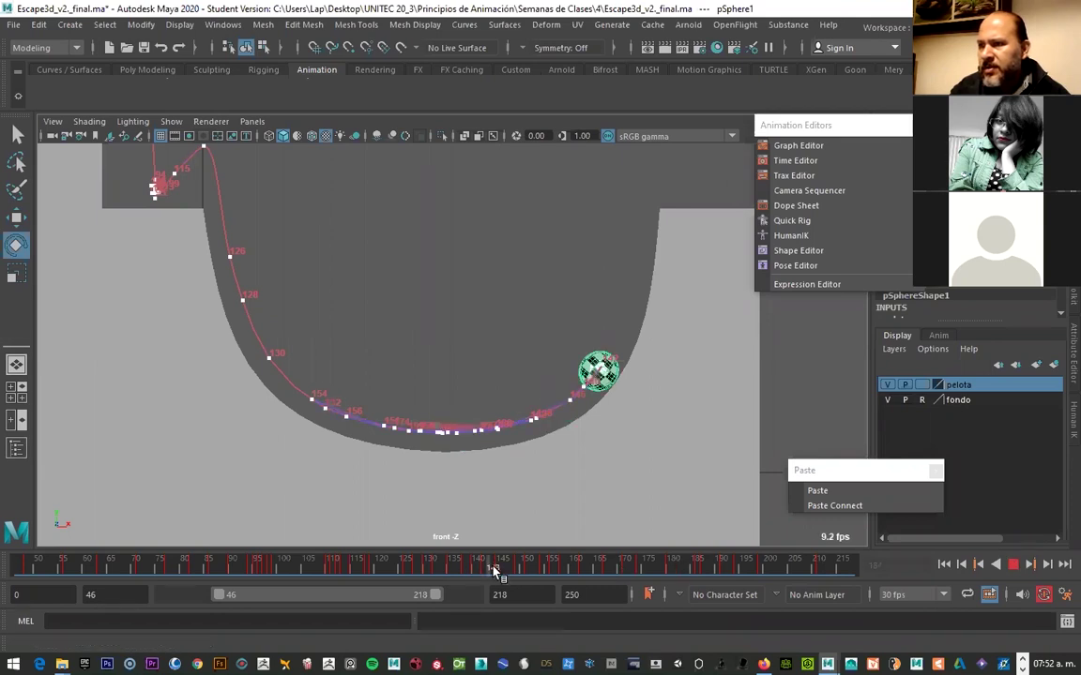
key(e)
click(563, 402)
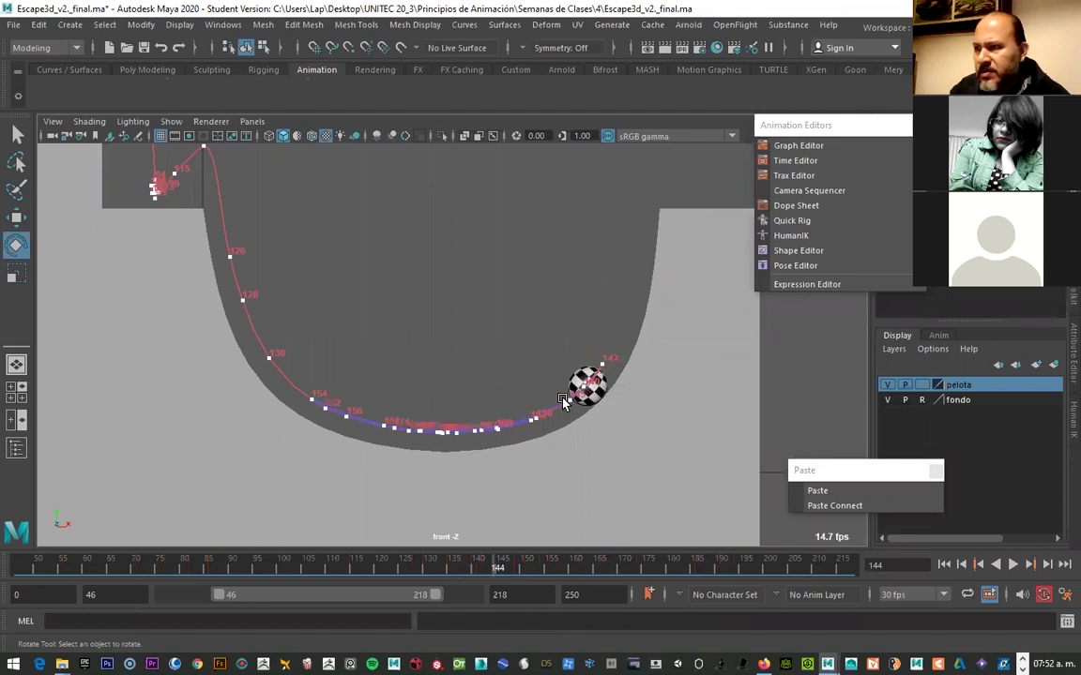
click(487, 573)
key(ctrl+z)
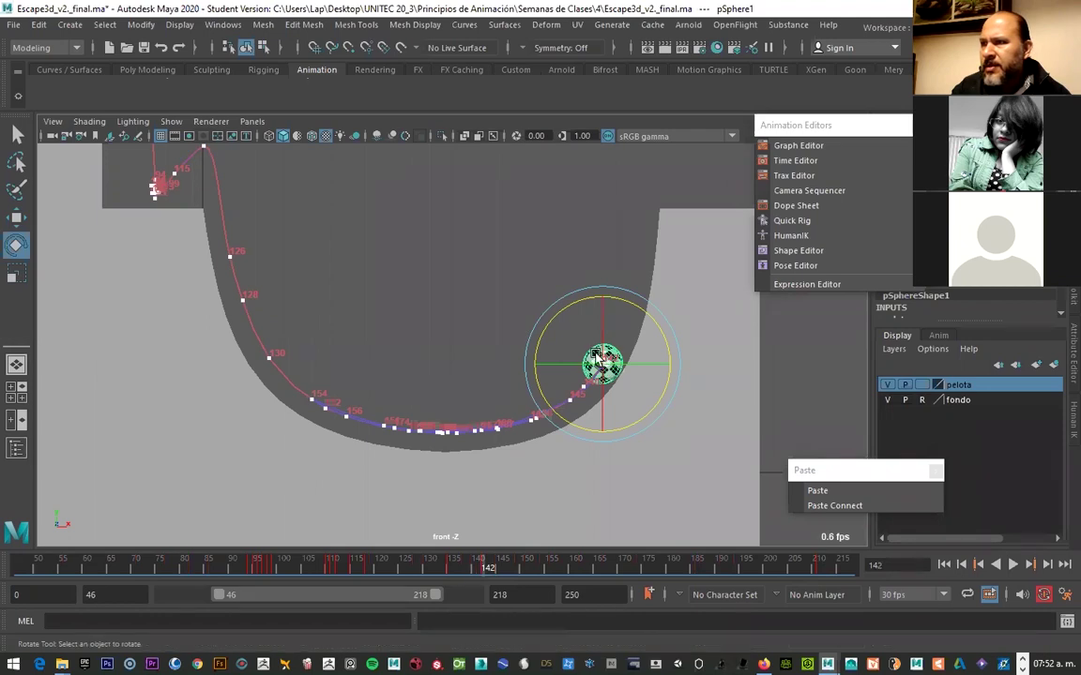
Scrub through frames 151–159 to check the ball's spin along the roll
drag(495, 569, 522, 567)
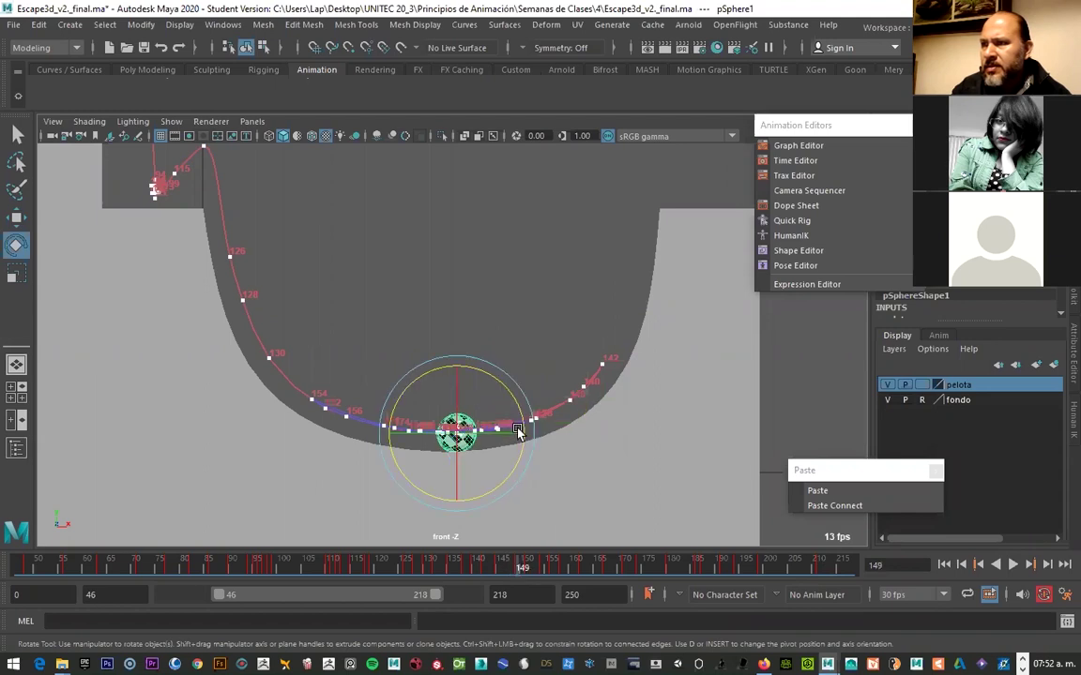
click(536, 566)
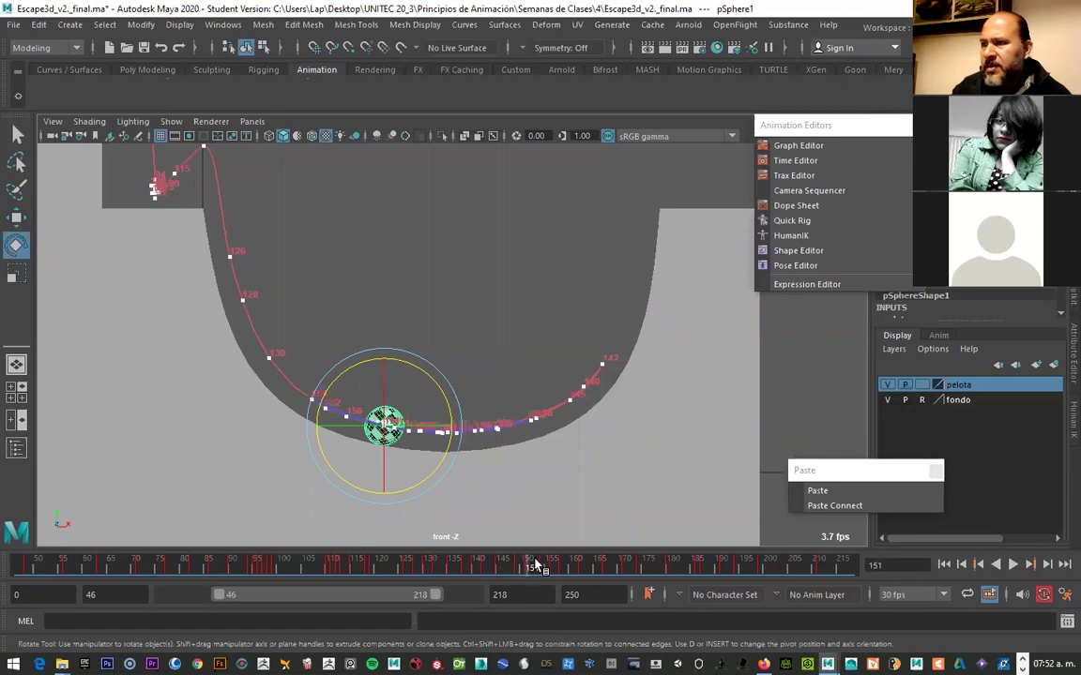
click(552, 567)
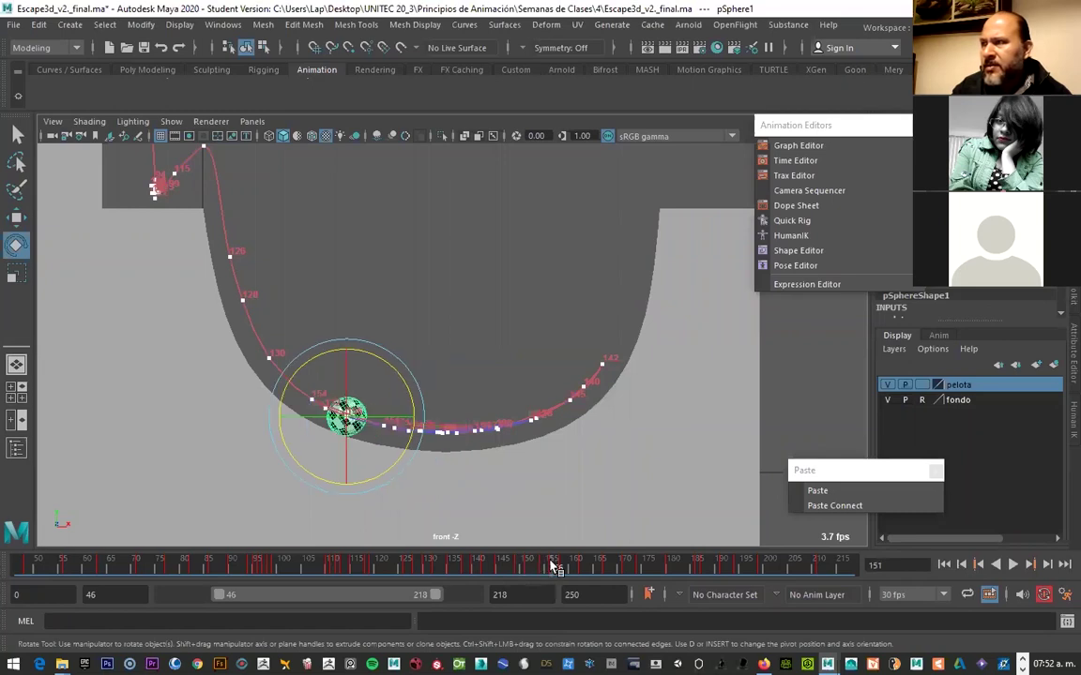
click(559, 567)
click(560, 569)
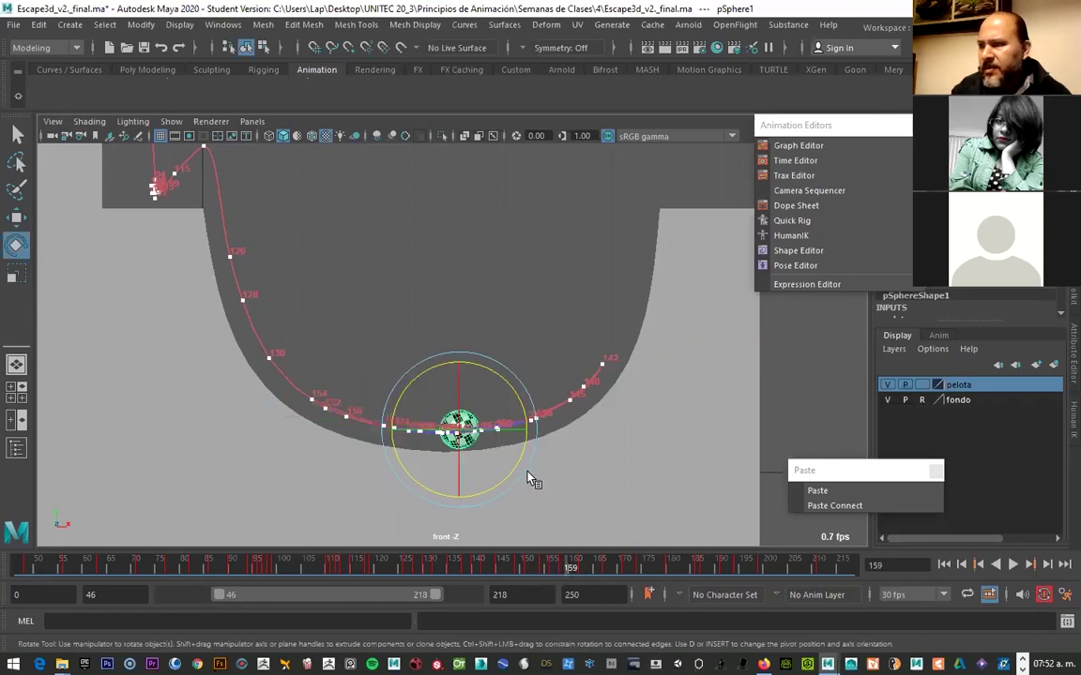
click(555, 568)
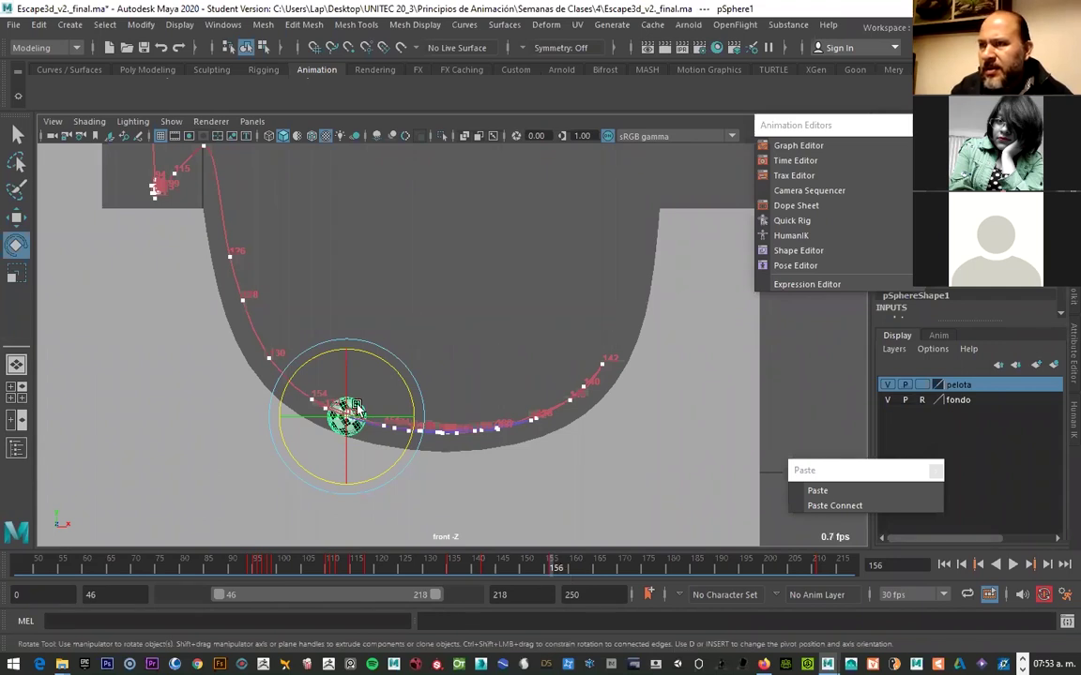
click(563, 570)
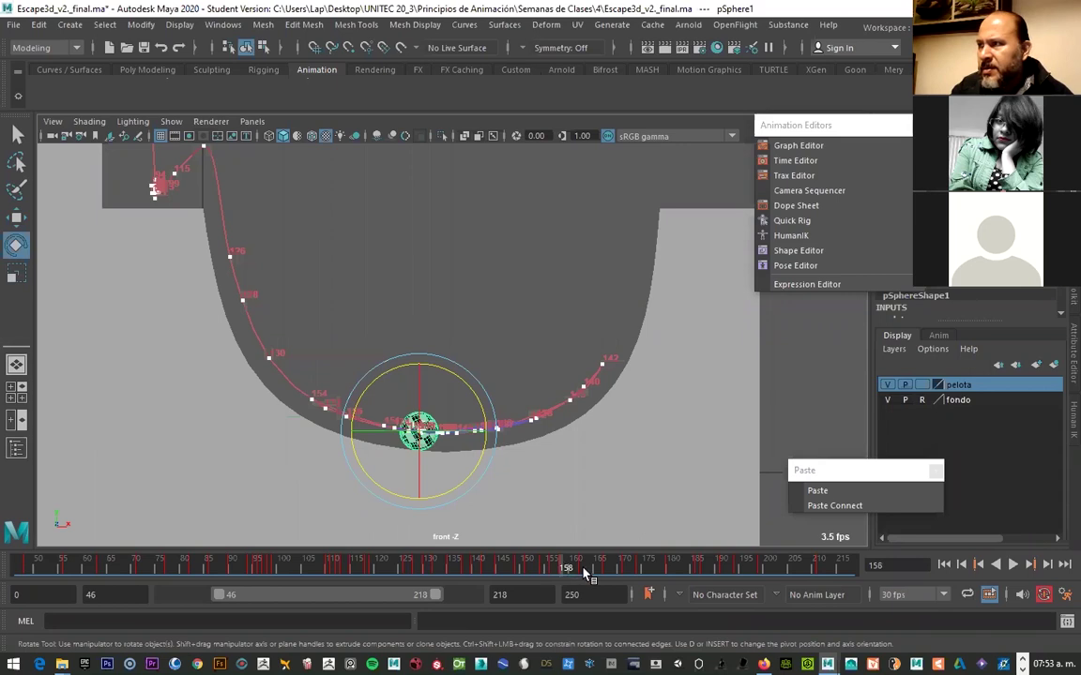
key(alt+v)
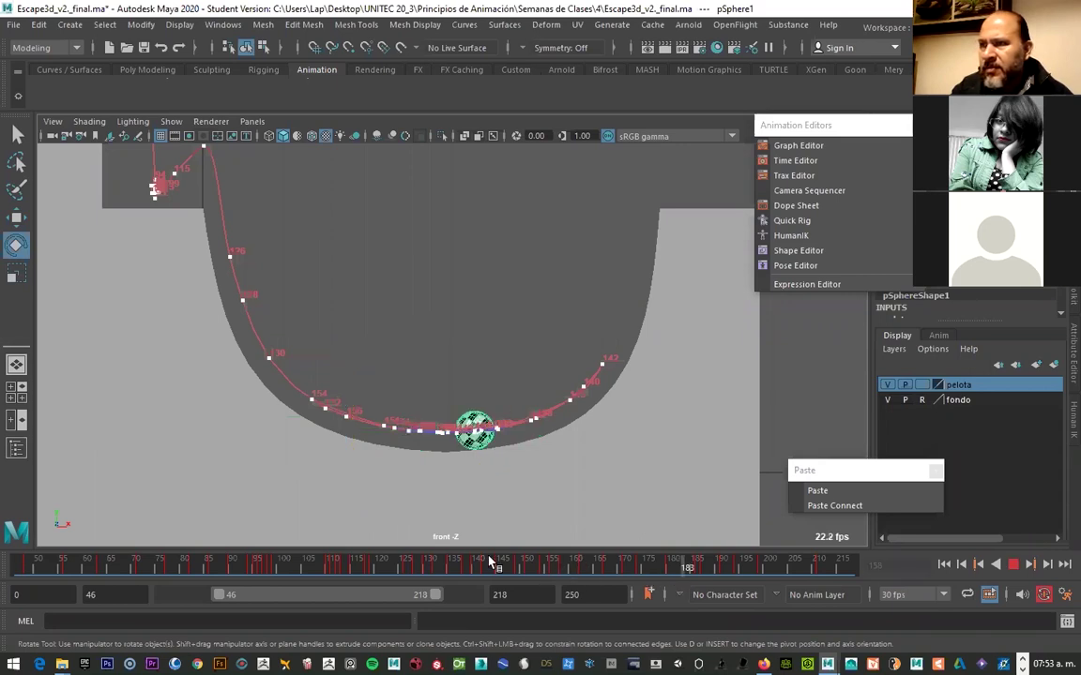
Rotate the ball on Z from about 139° to 182°, then play back to check
drag(487, 562, 546, 564)
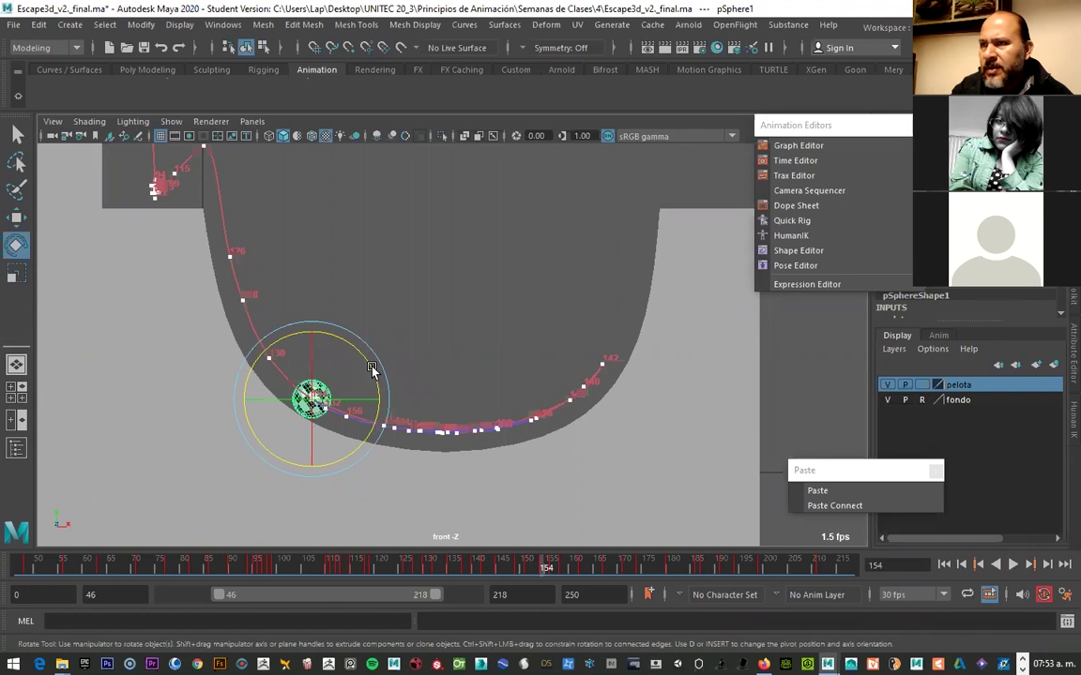
mouse_move(371, 369)
mouse_down()
mouse_move(349, 332)
mouse_move(474, 482)
mouse_up()
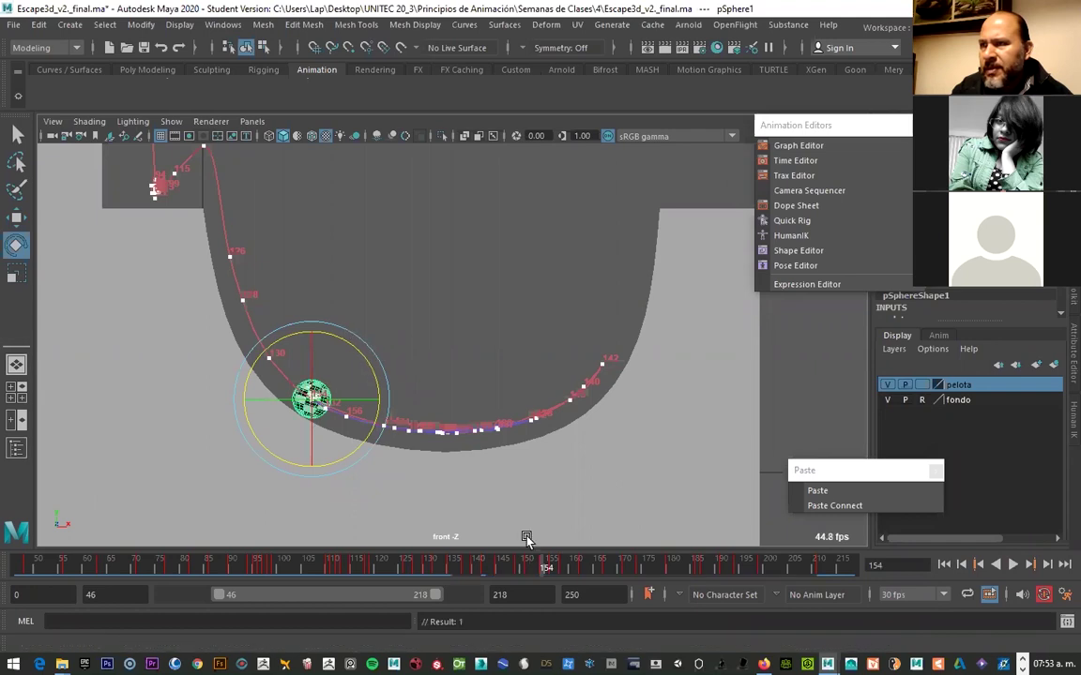
drag(319, 312, 544, 571)
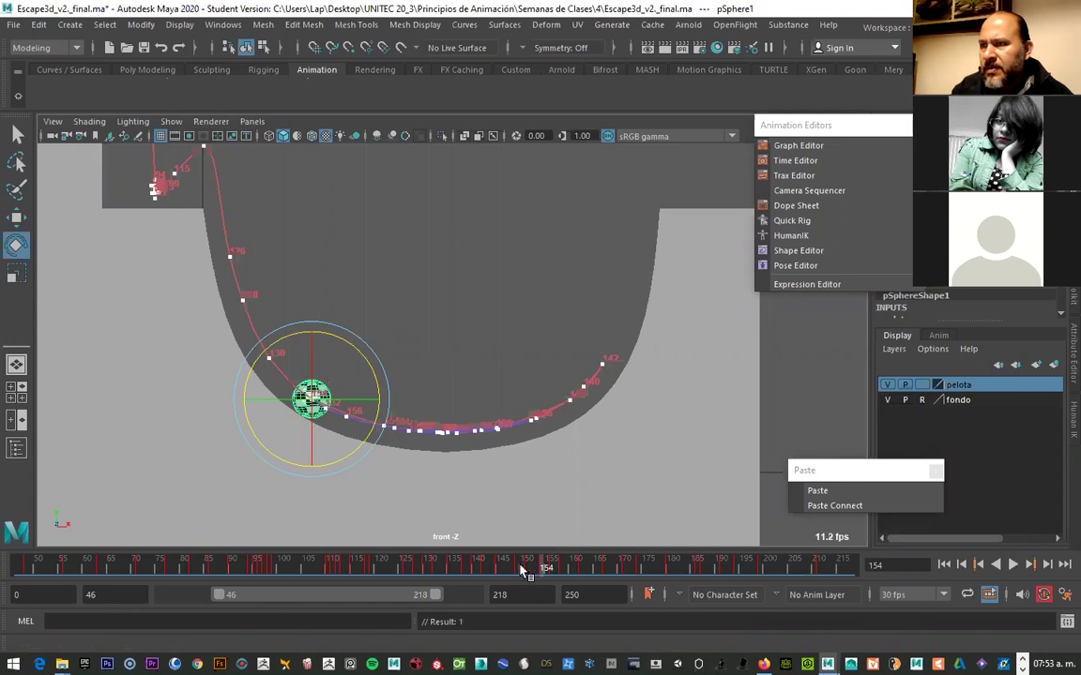
key(alt+v)
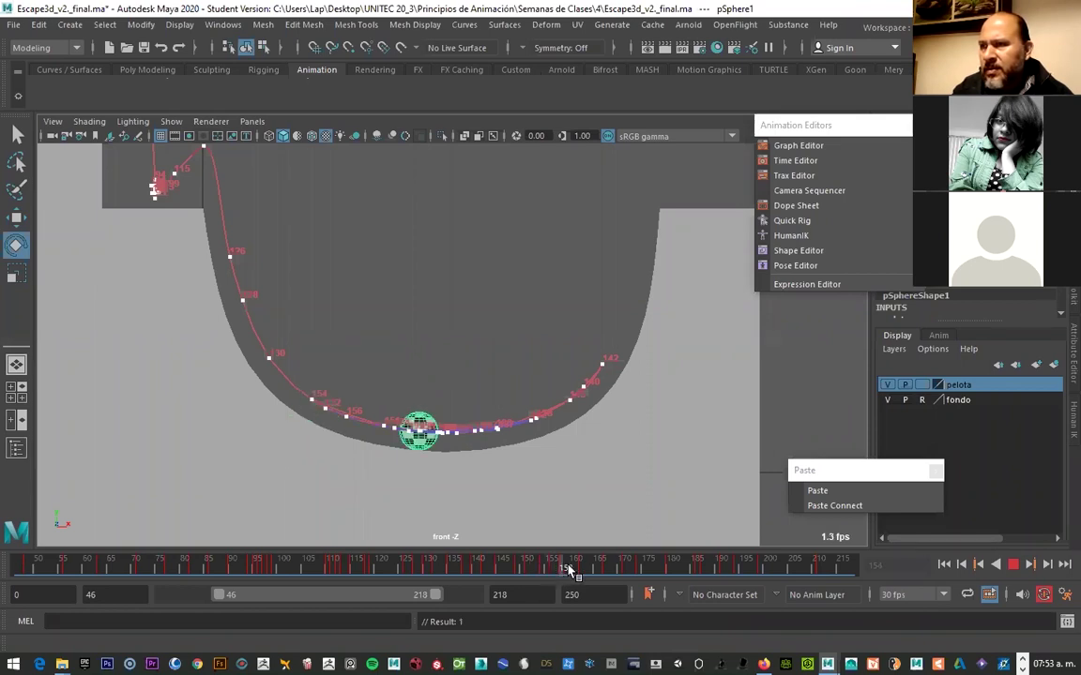
At frame 162, rotate the ball to match its roll and play back to check
drag(576, 569, 583, 569)
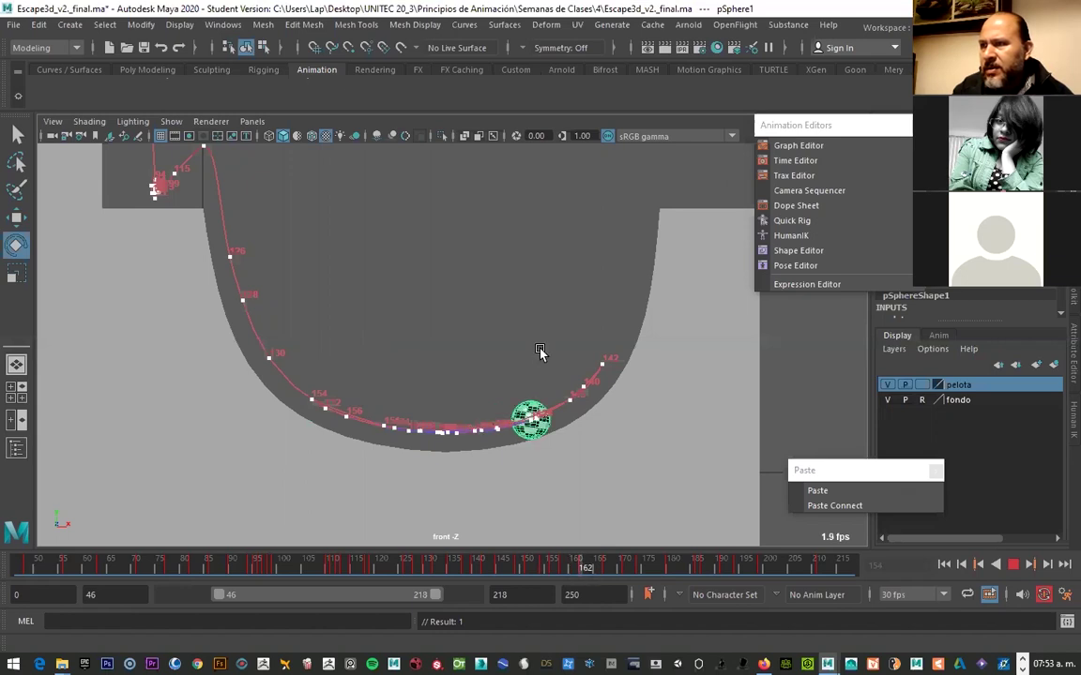
key(Escape)
drag(543, 357, 622, 430)
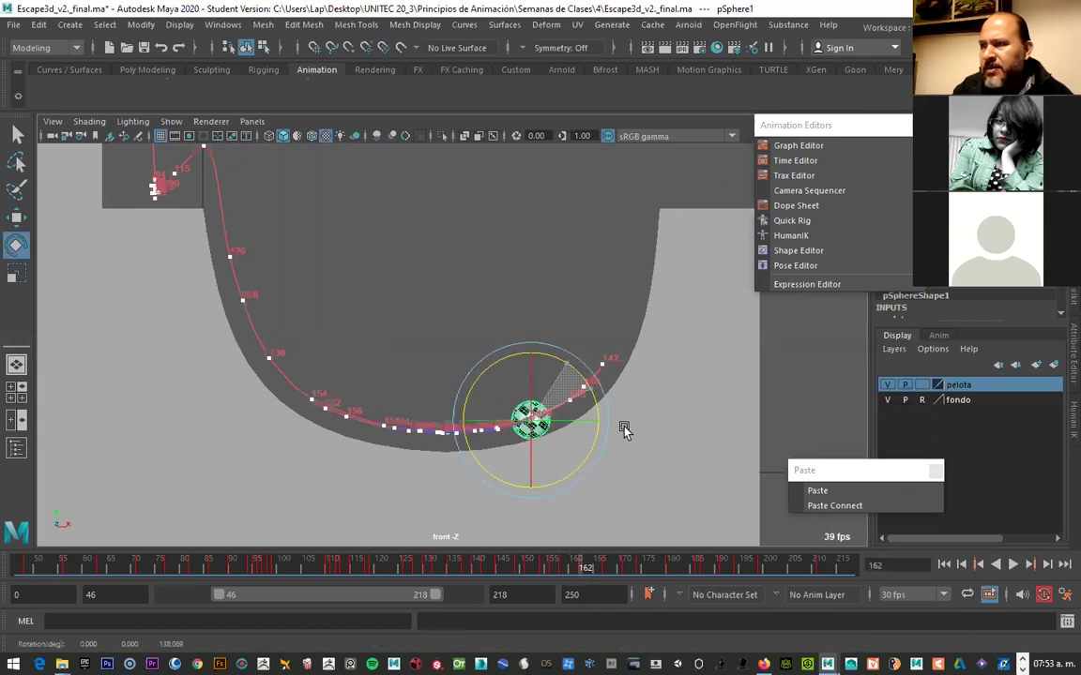
key(alt+v)
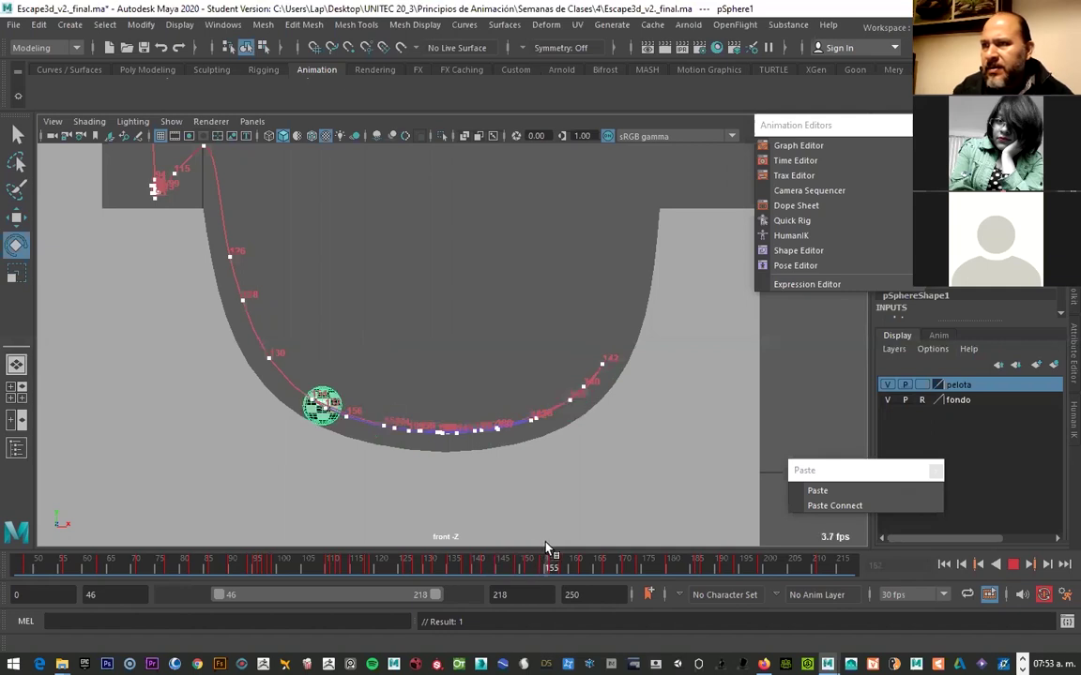
Rotate the ball at frame 174 and review the spin through frame 187
drag(547, 547, 638, 549)
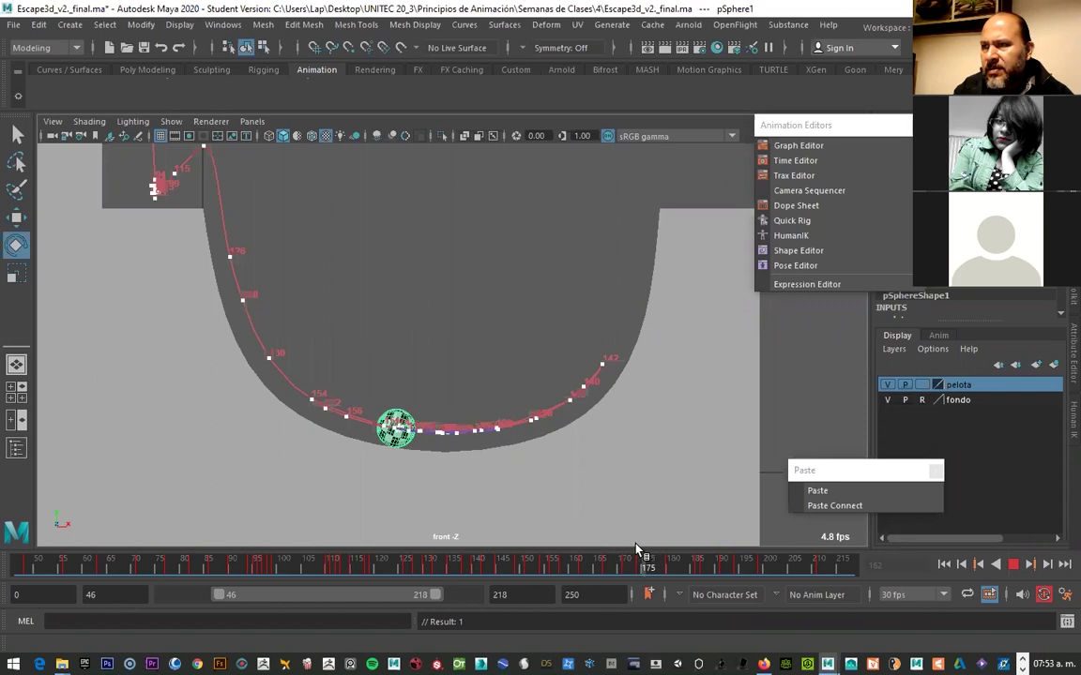
drag(454, 395, 376, 324)
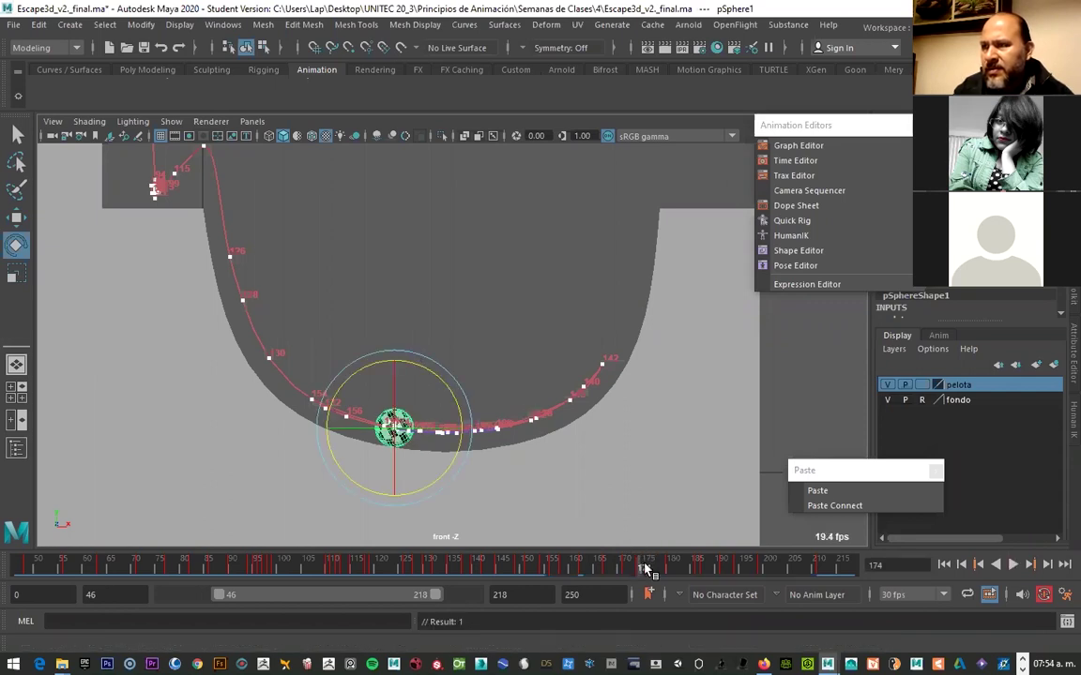
key(alt+v)
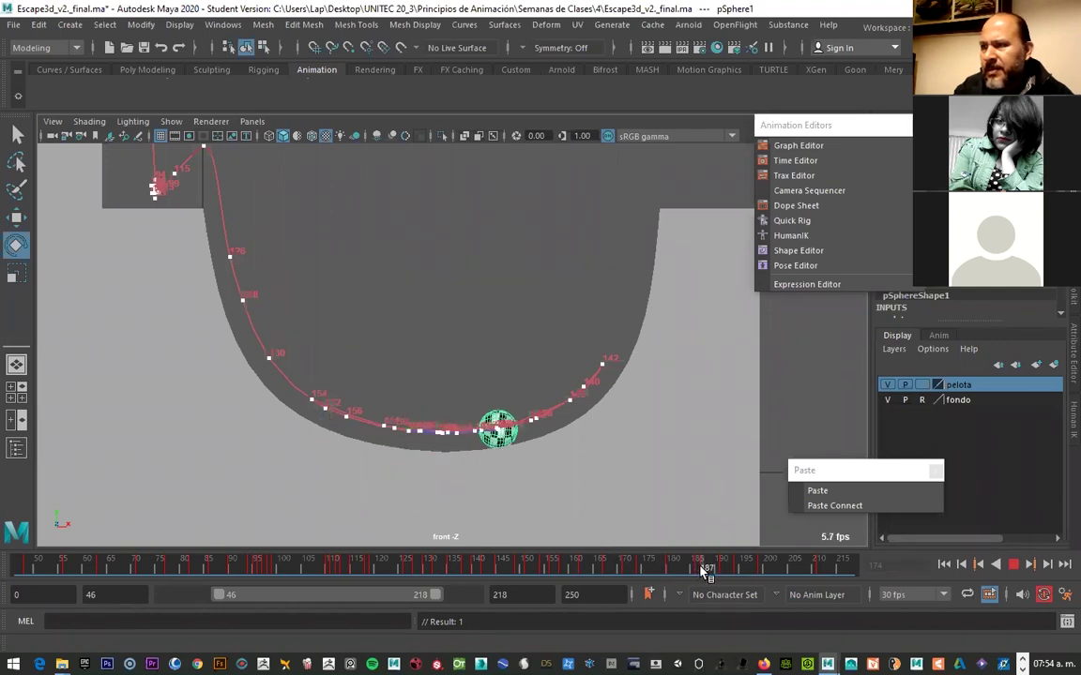
key(alt+v)
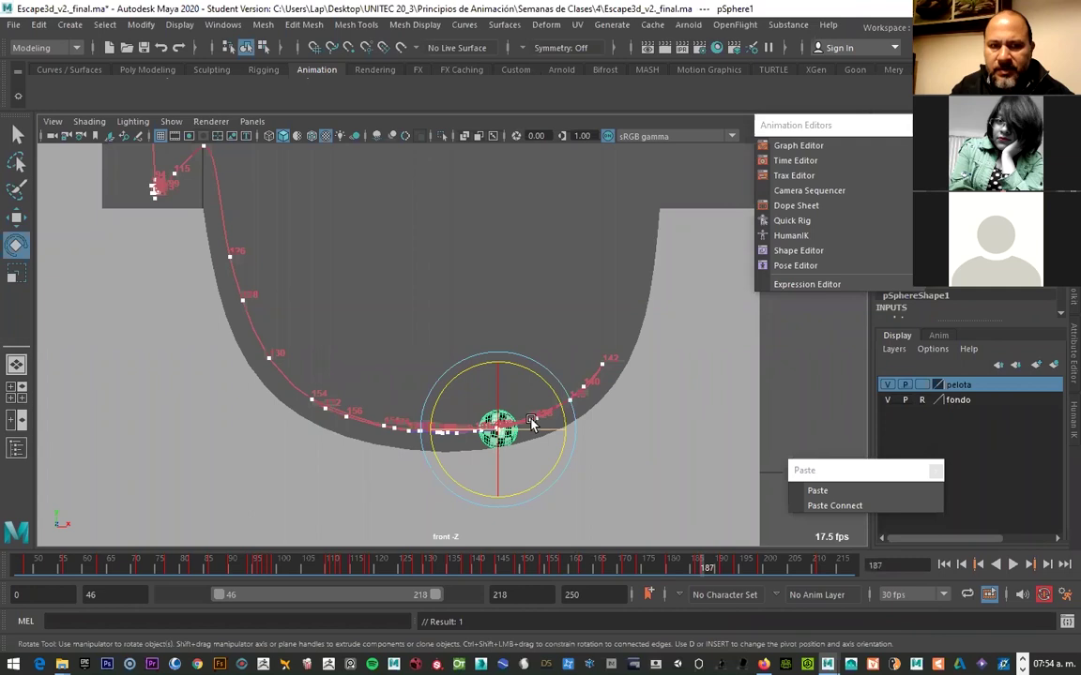
Rotate the ball about 40 degrees at frame 199 and review playback to frame 206
key(w)
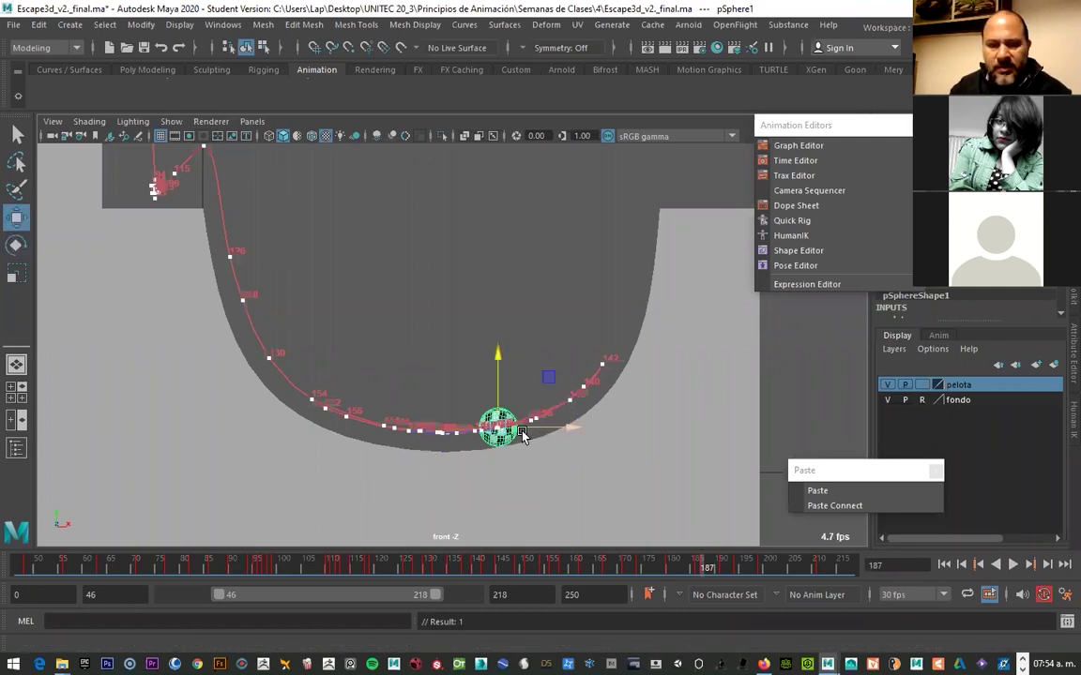
key(e)
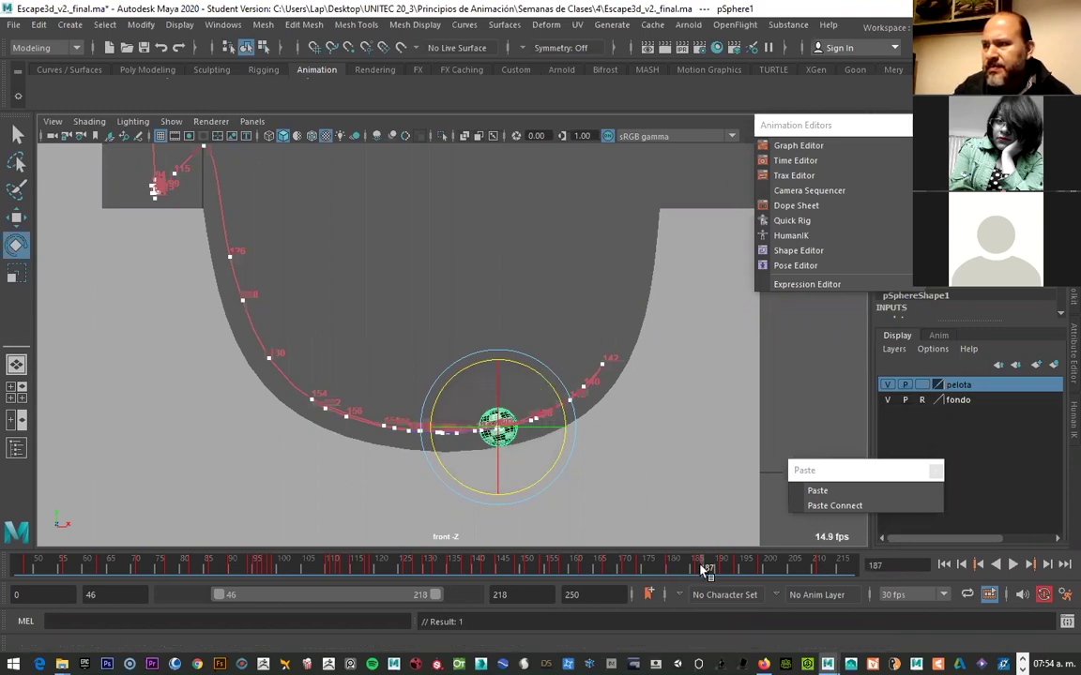
key(alt+v)
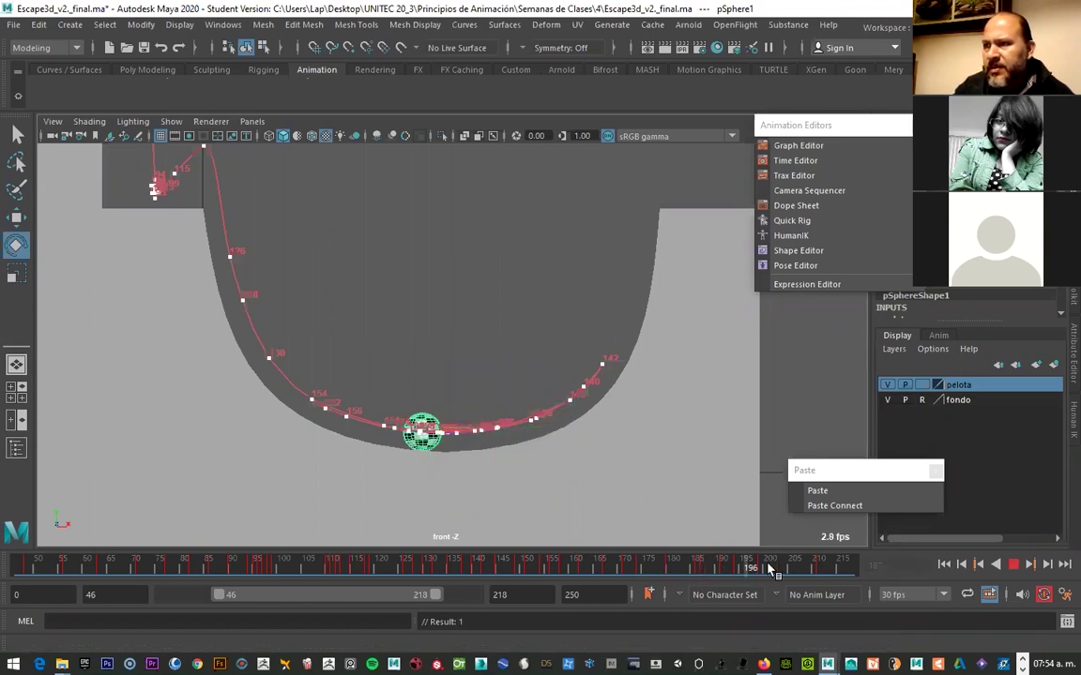
key(alt+v)
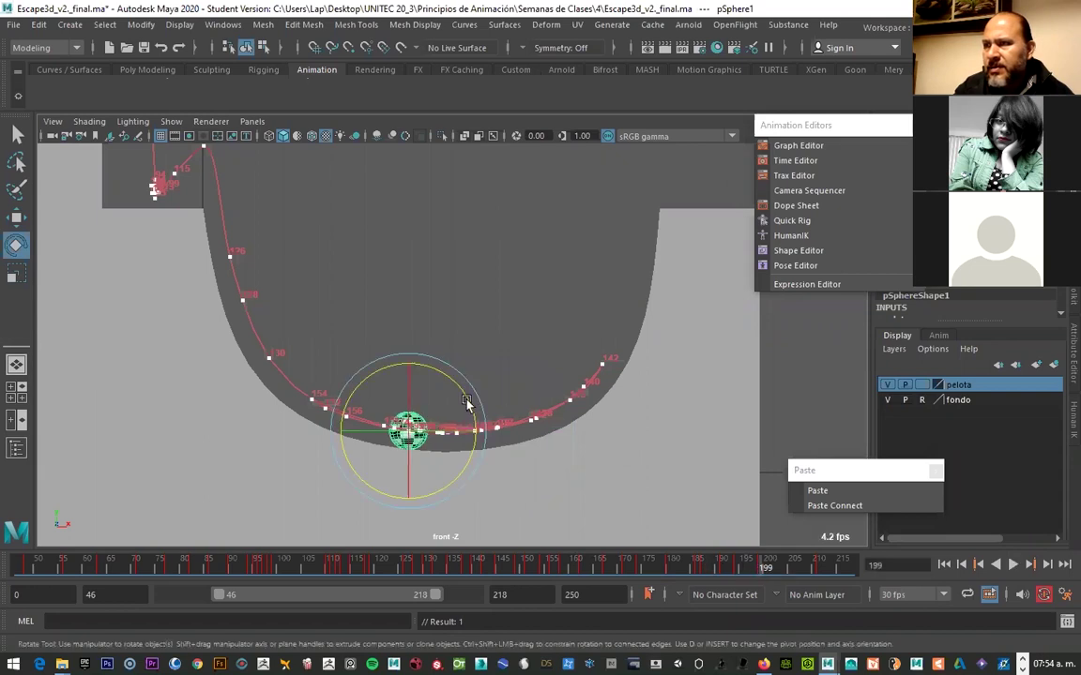
drag(467, 402, 436, 366)
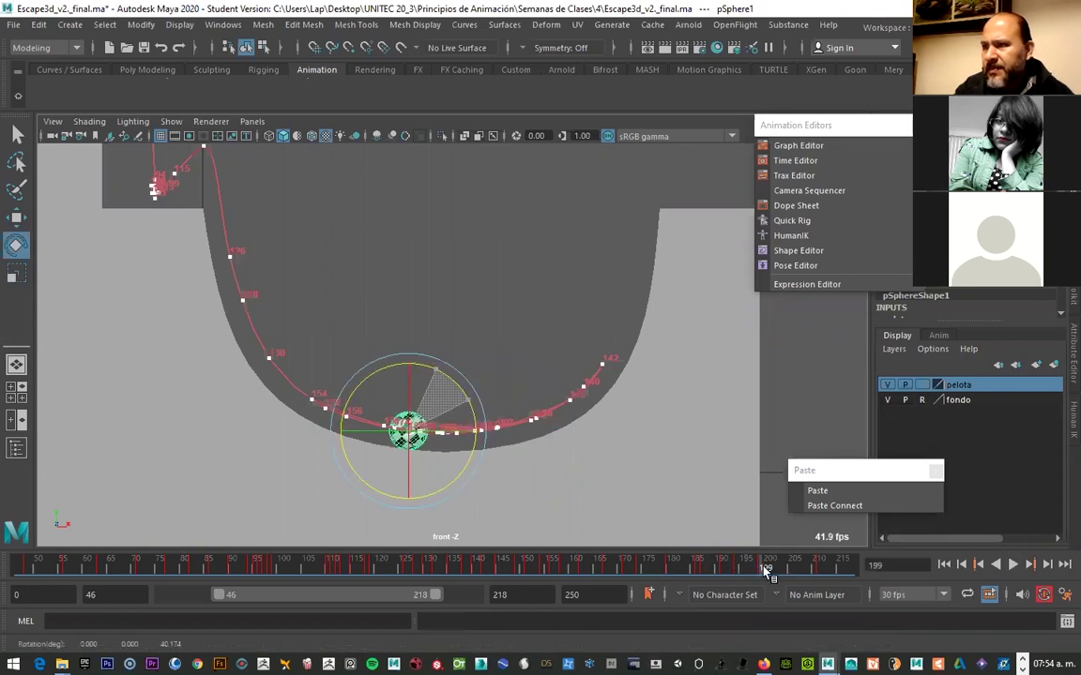
key(alt+v)
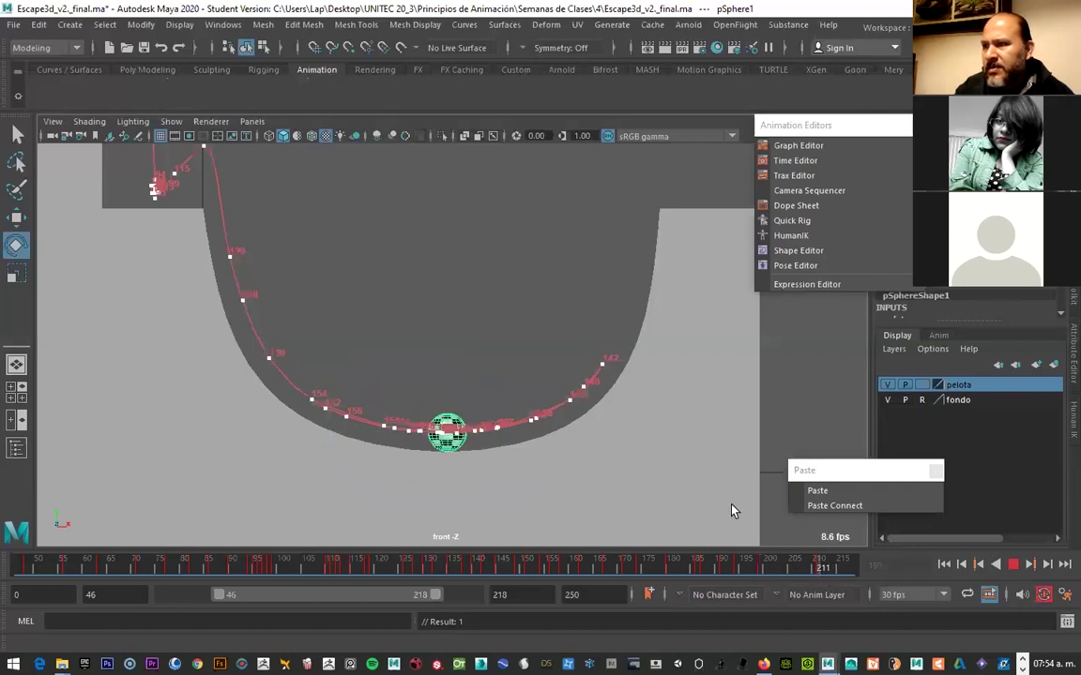
key(alt+v)
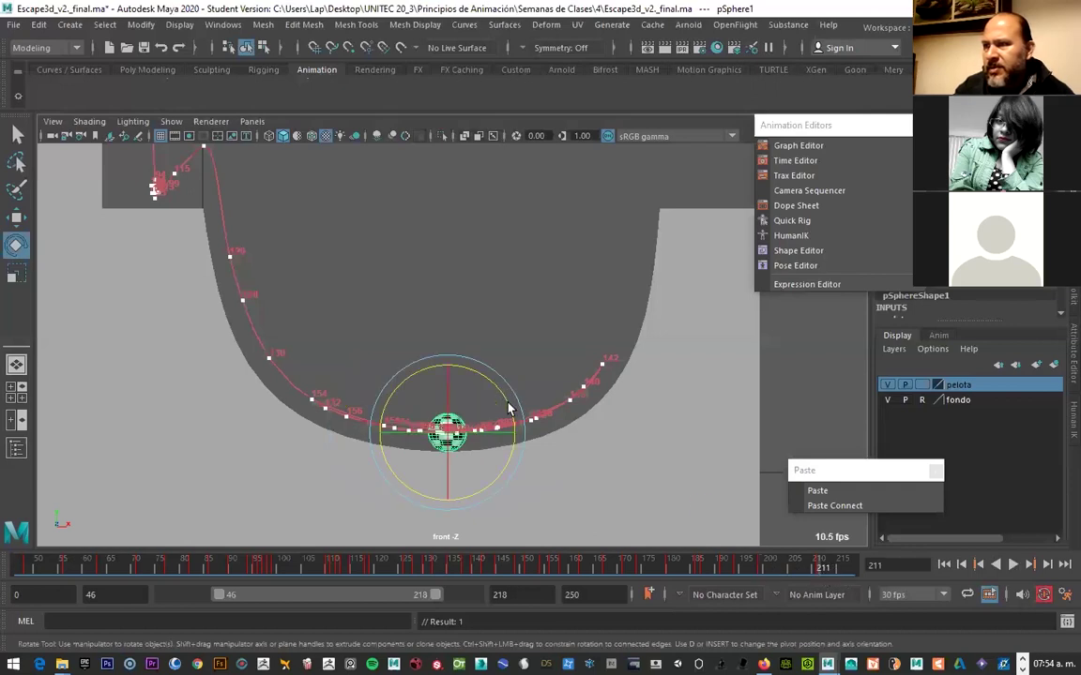
click(756, 566)
key(alt+v)
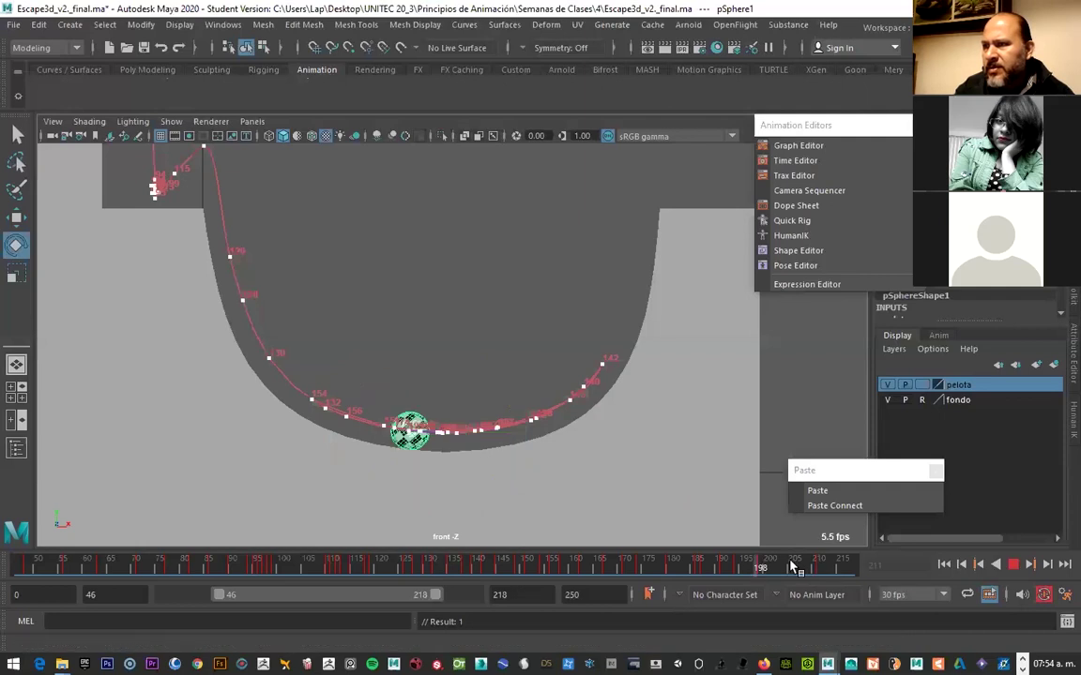
key(Escape)
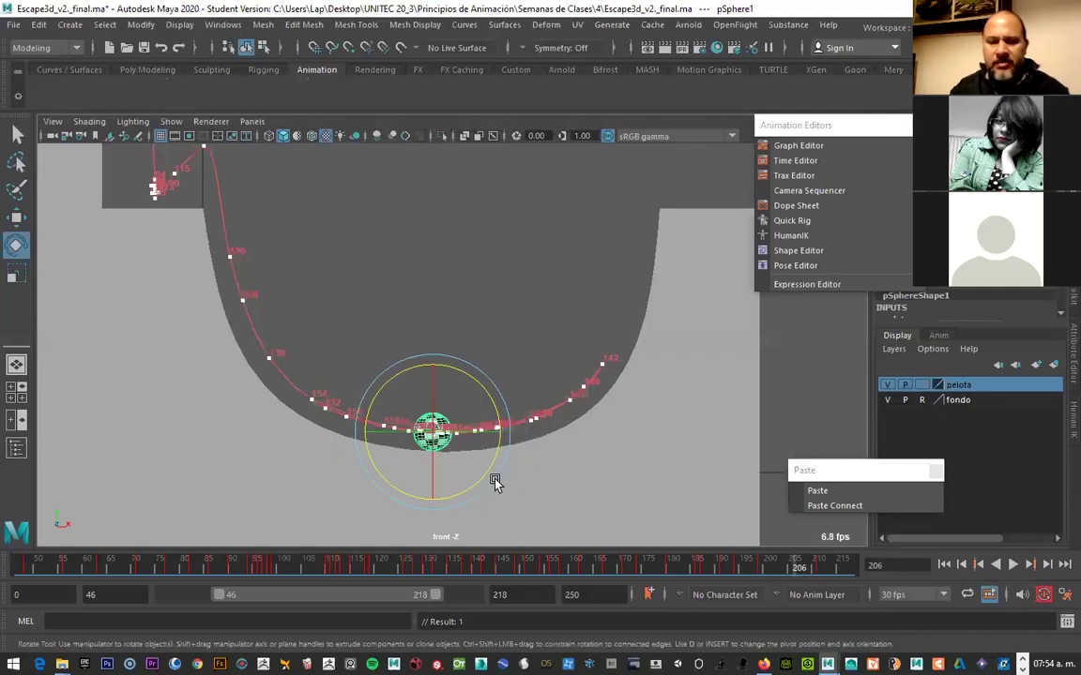
Frame the ball, zoom out, and turn off Motion Trails in the viewport's Show menu
key(f)
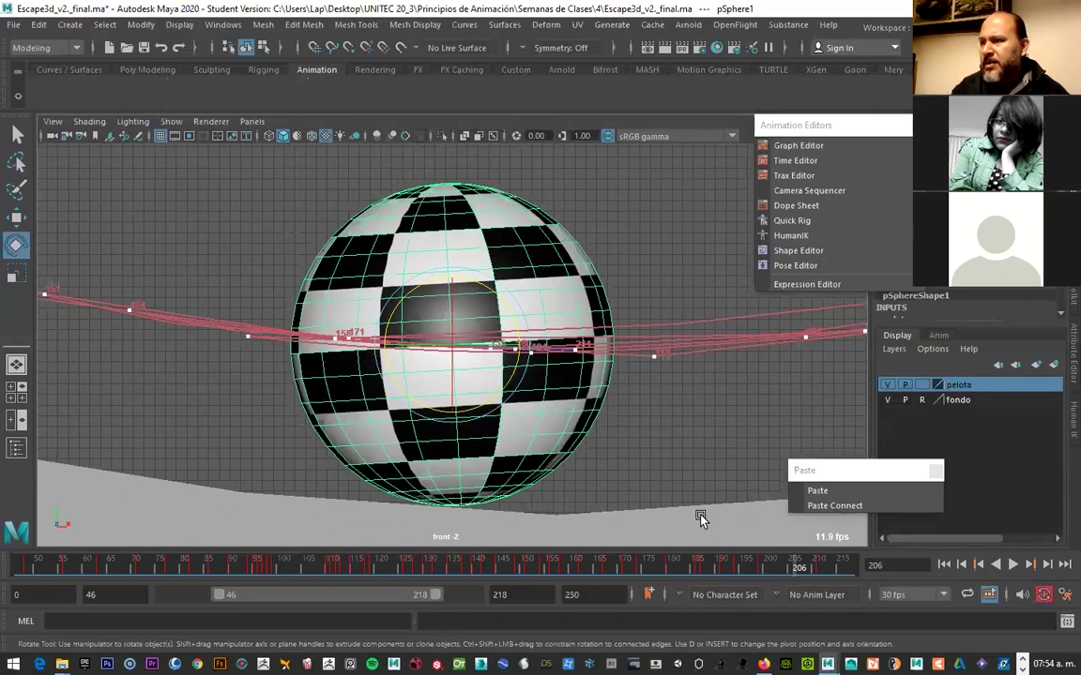
scroll(256, 213, down, 2)
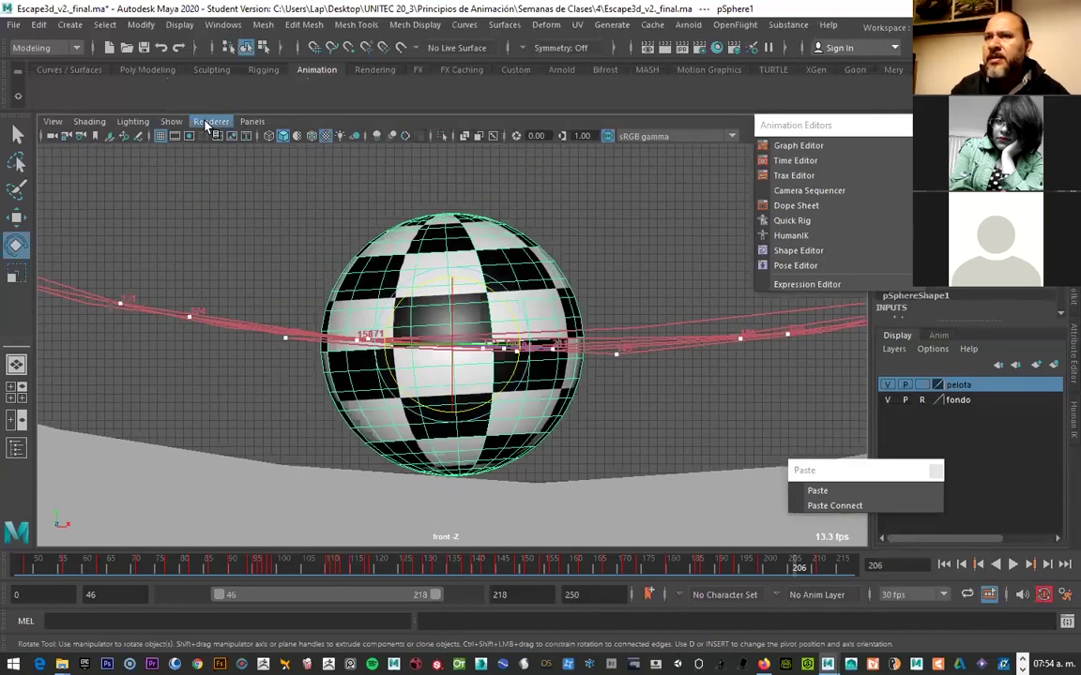
right_click(172, 514)
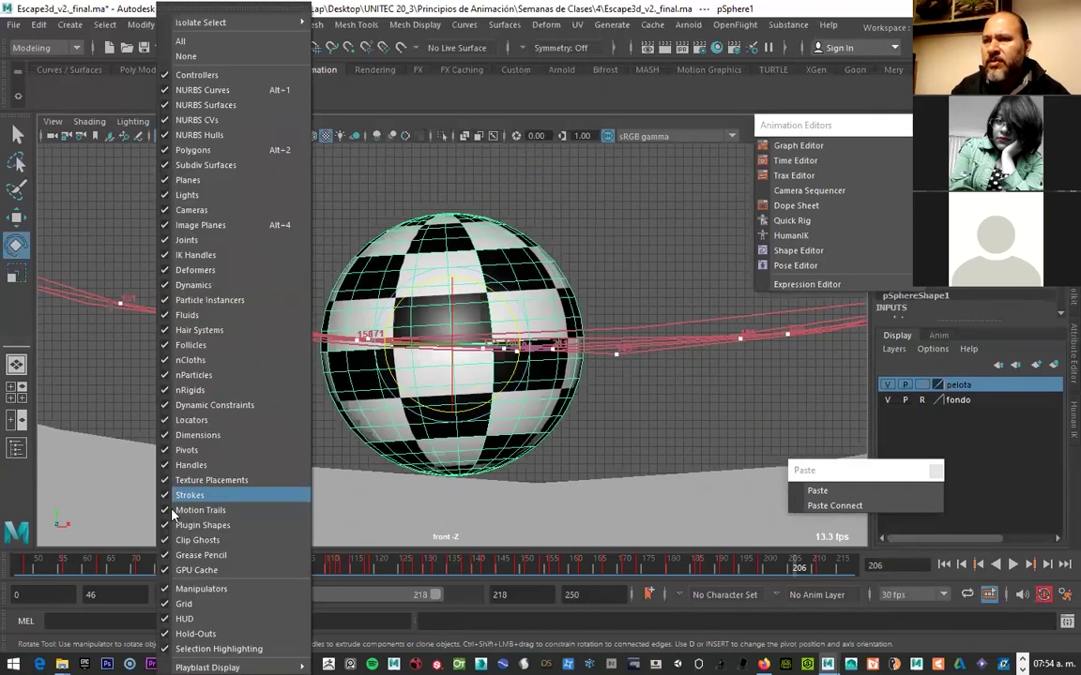
click(200, 511)
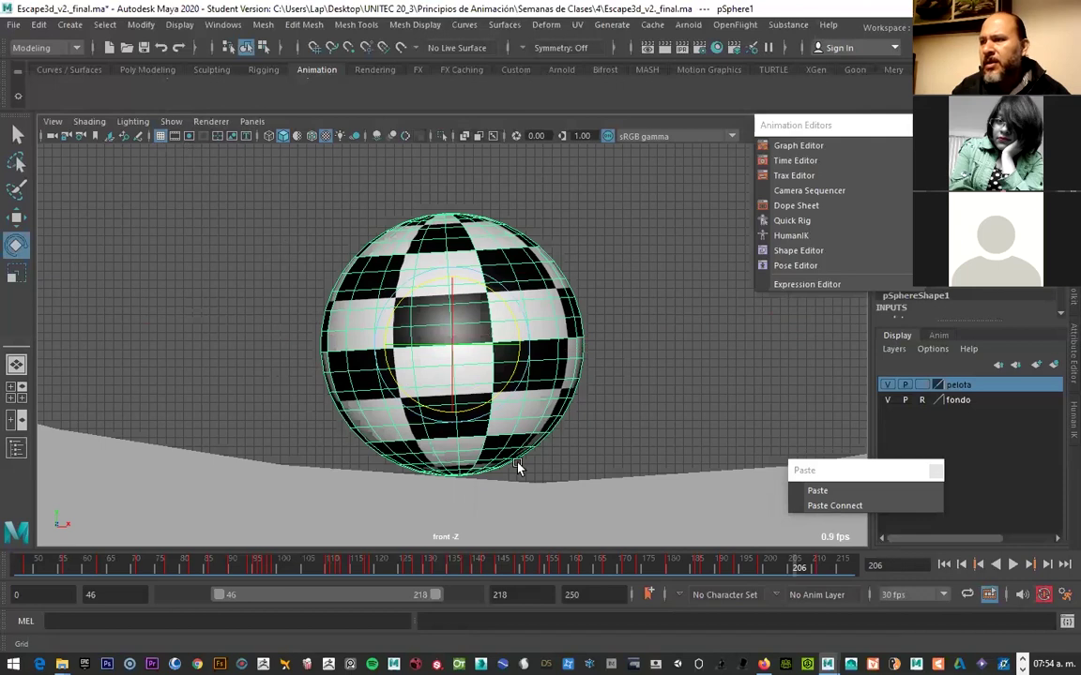
Play back the trail-free roll from frame 199 and stop on frame 211 to inspect the ball
key(alt+v)
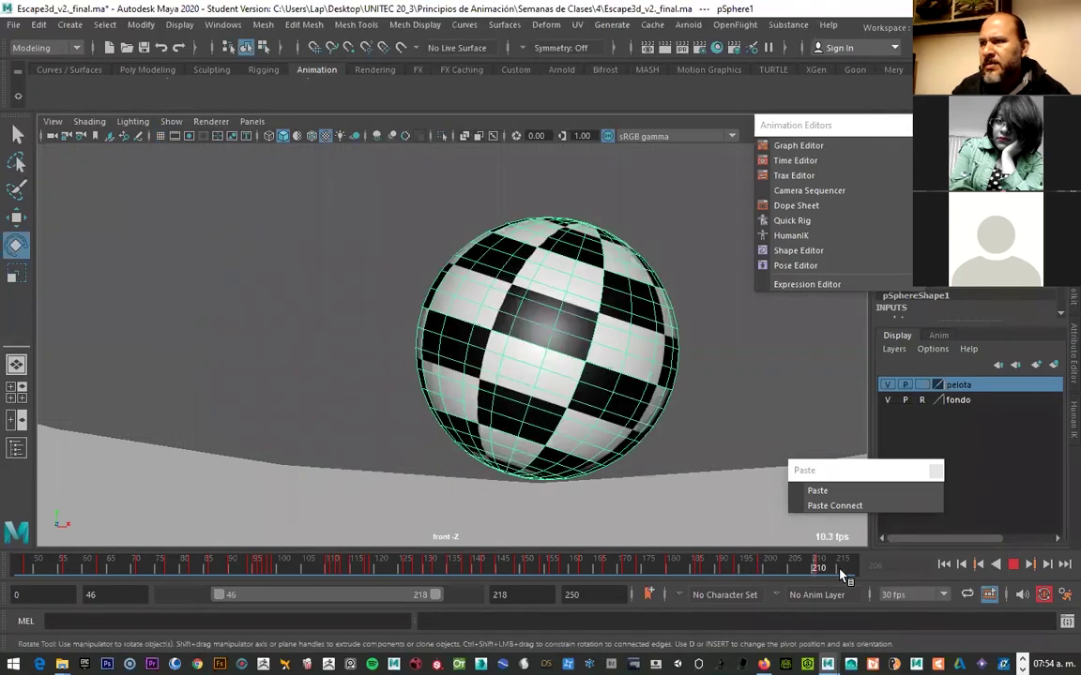
drag(841, 574, 814, 572)
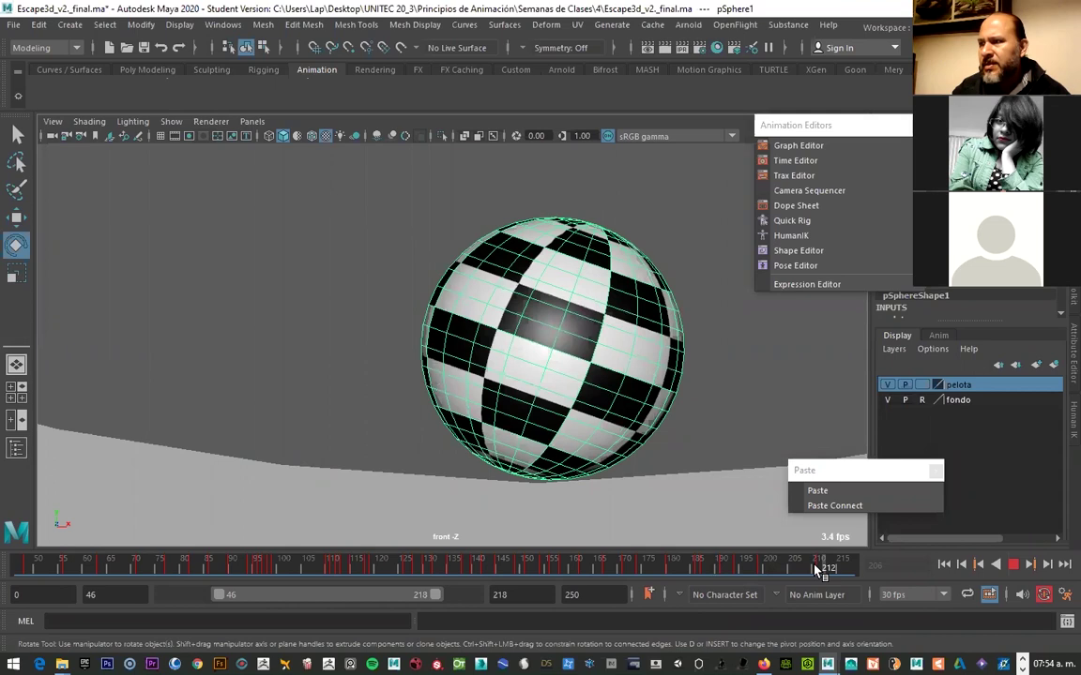
click(818, 570)
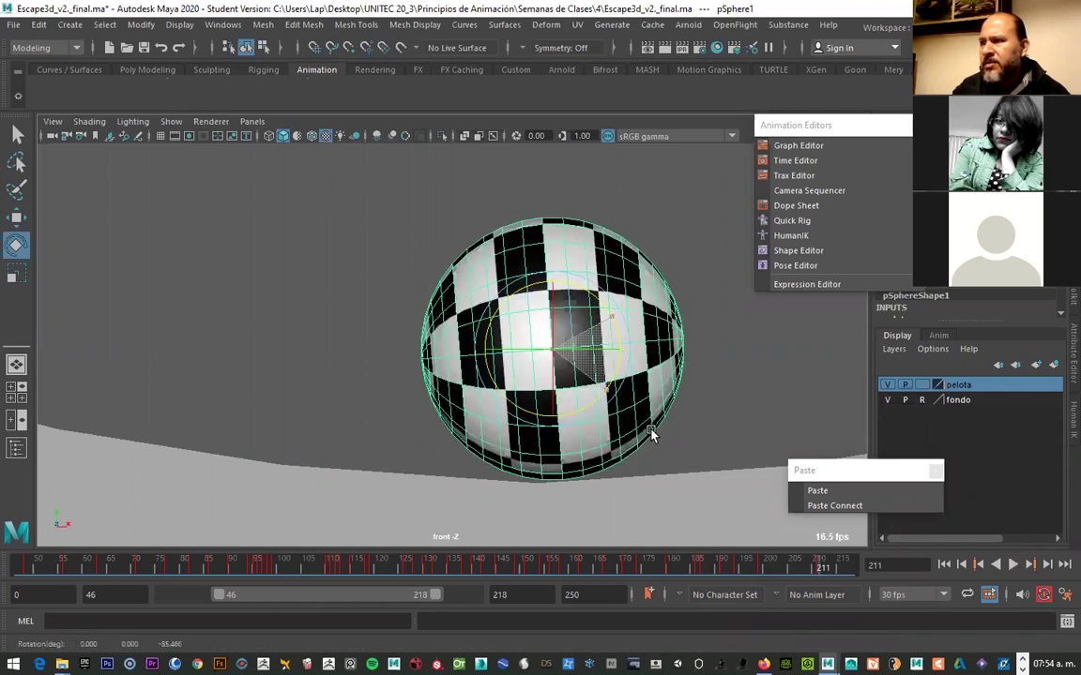
key(alt+v)
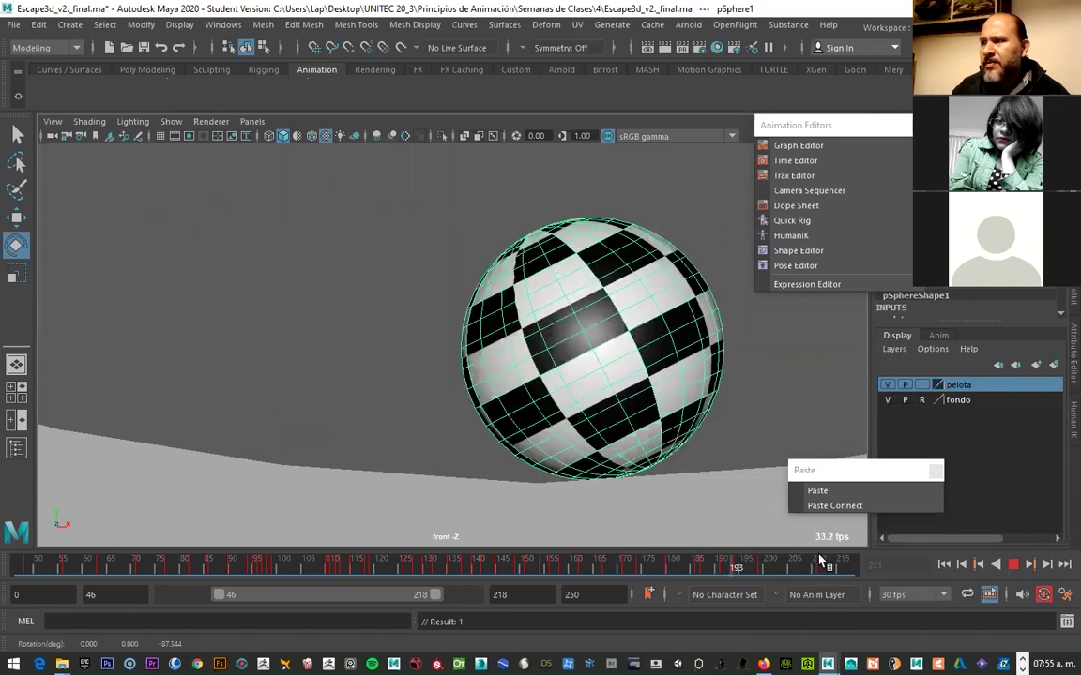
key(Escape)
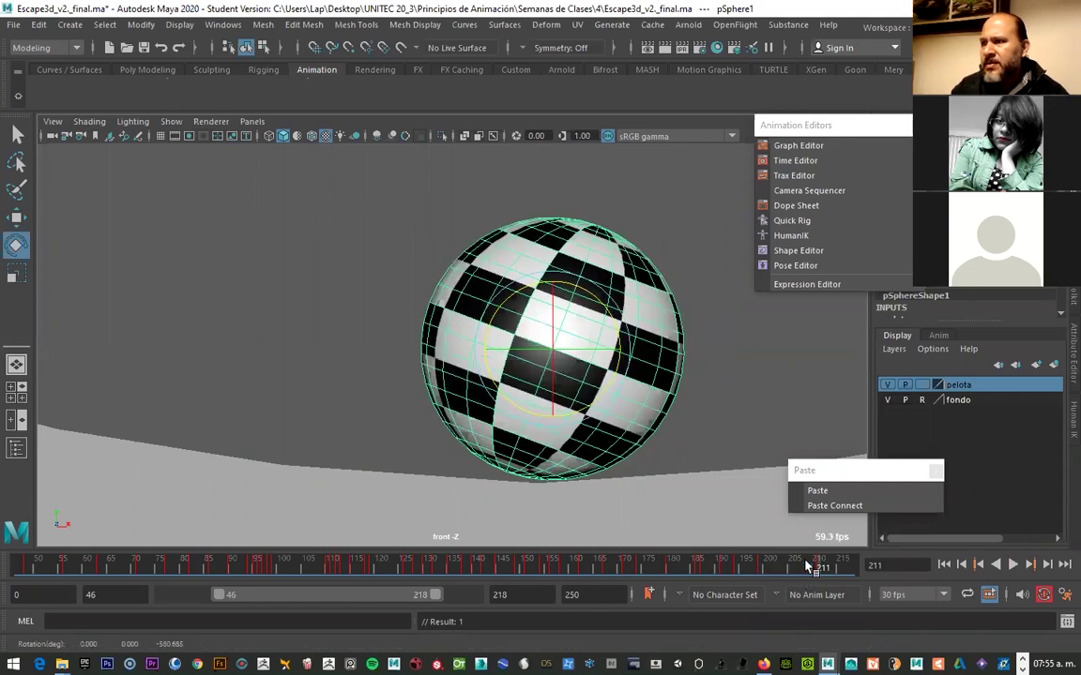
click(762, 565)
key(alt+v)
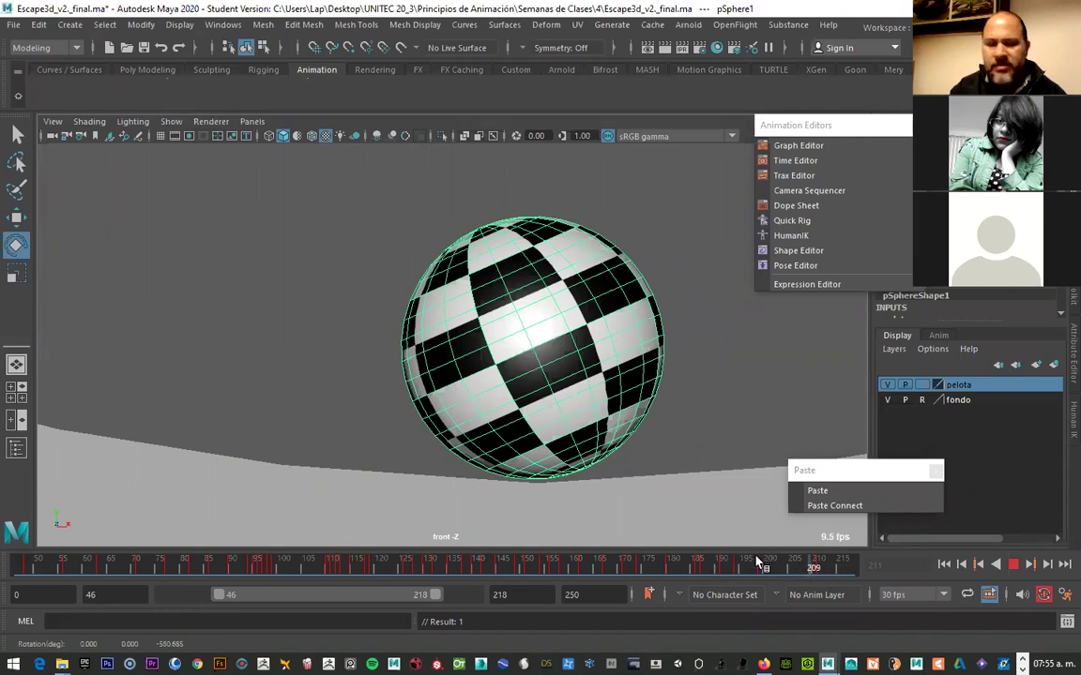
key(alt+v)
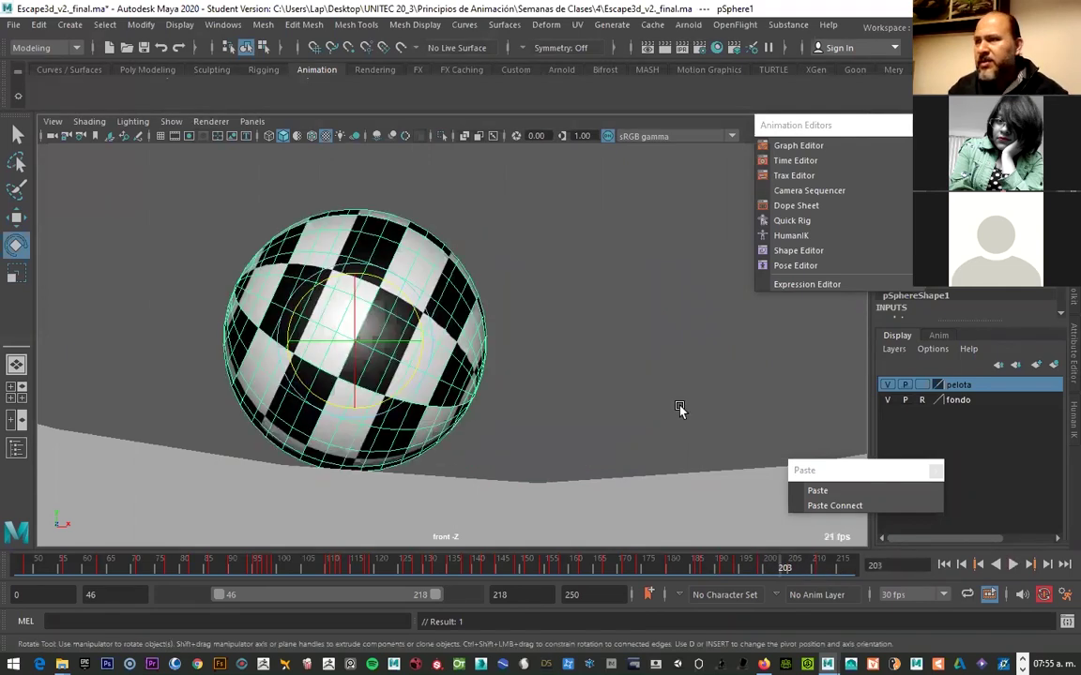
click(818, 566)
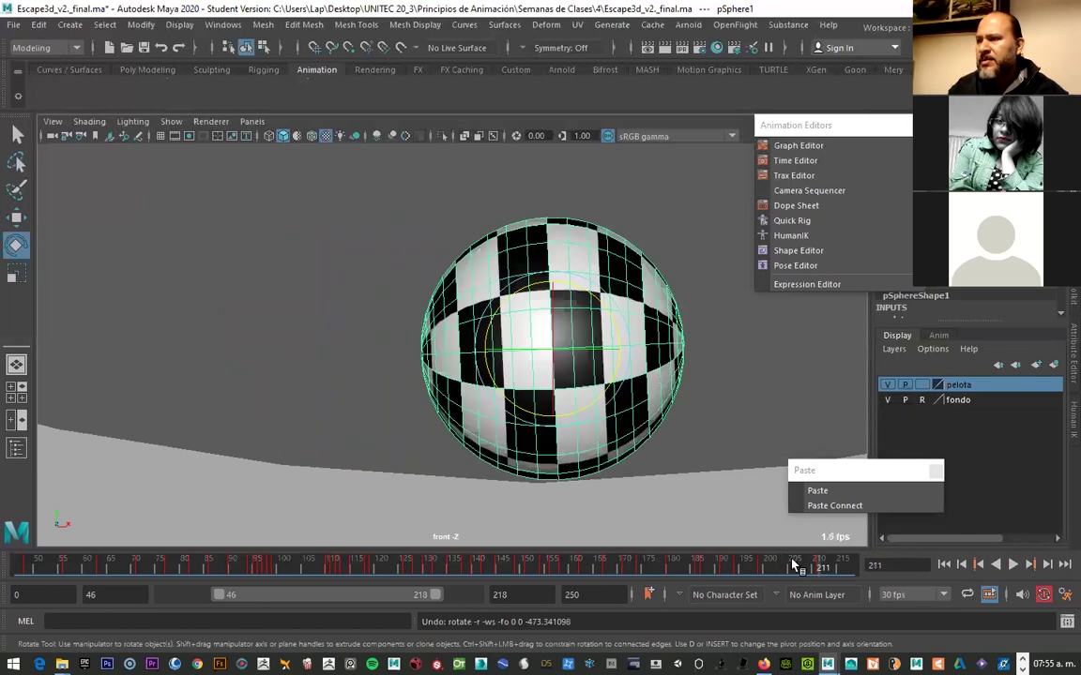
key(alt+v)
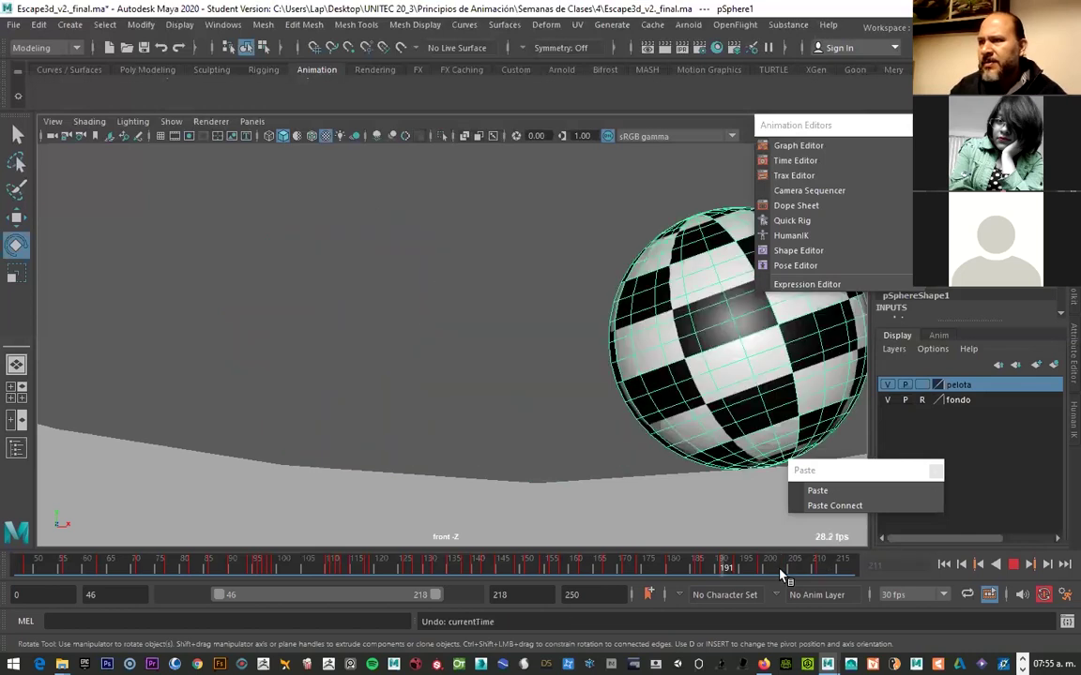
click(818, 566)
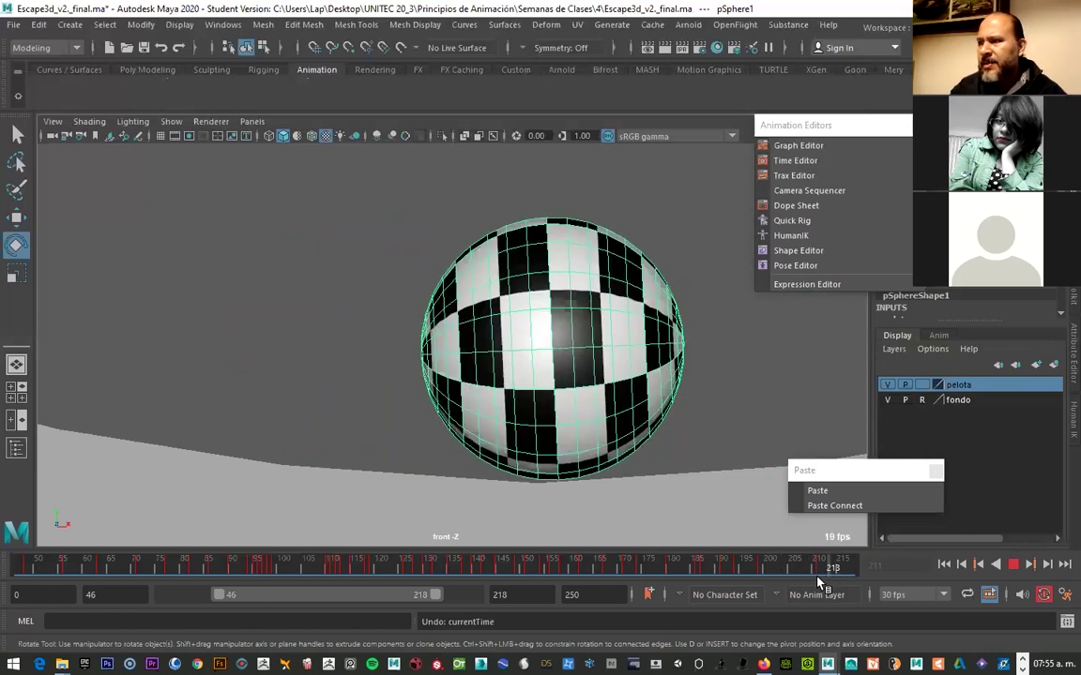
Key the ball at frame 211 rotated about -35.8° on Z so its checkers sit diagonally
drag(511, 298, 472, 396)
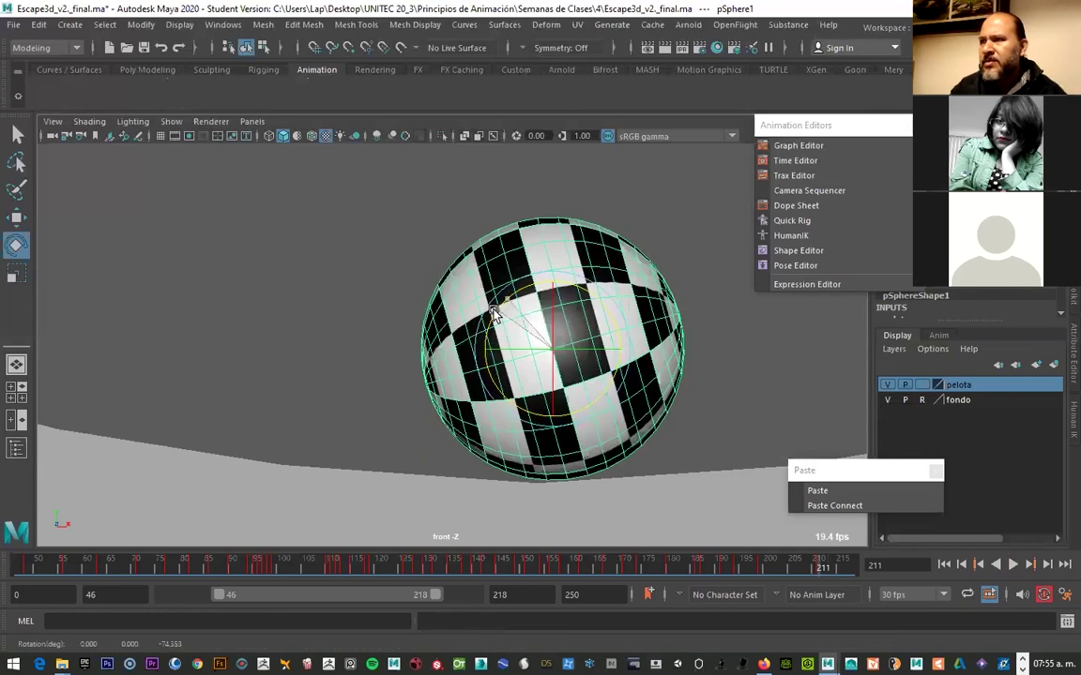
key(ctrl+z)
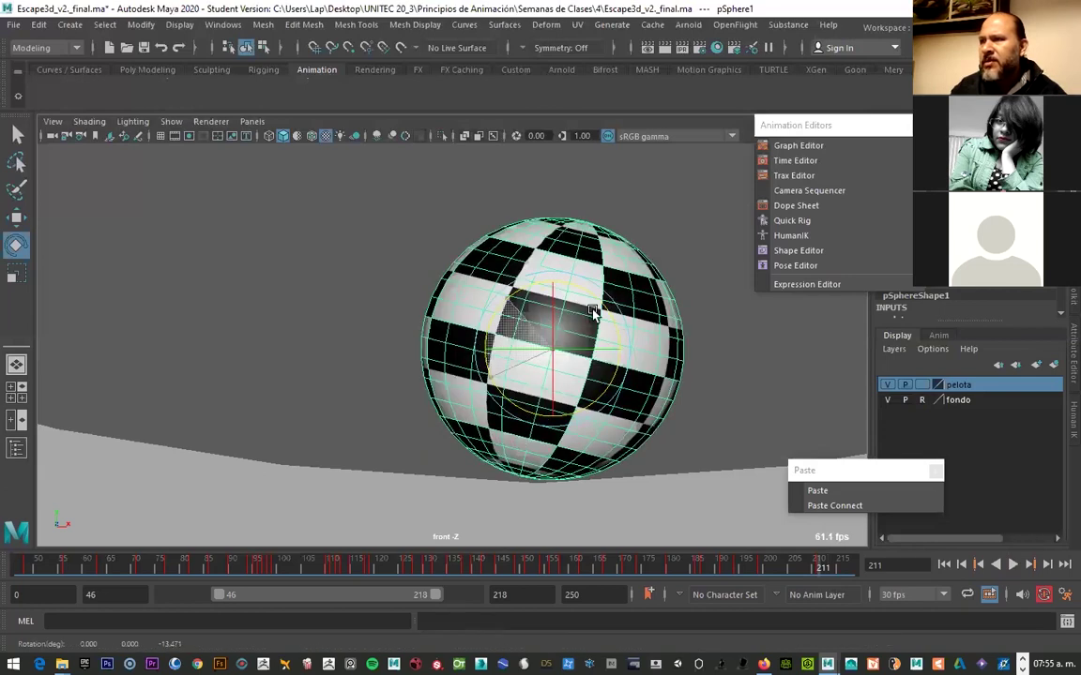
key(ctrl+z)
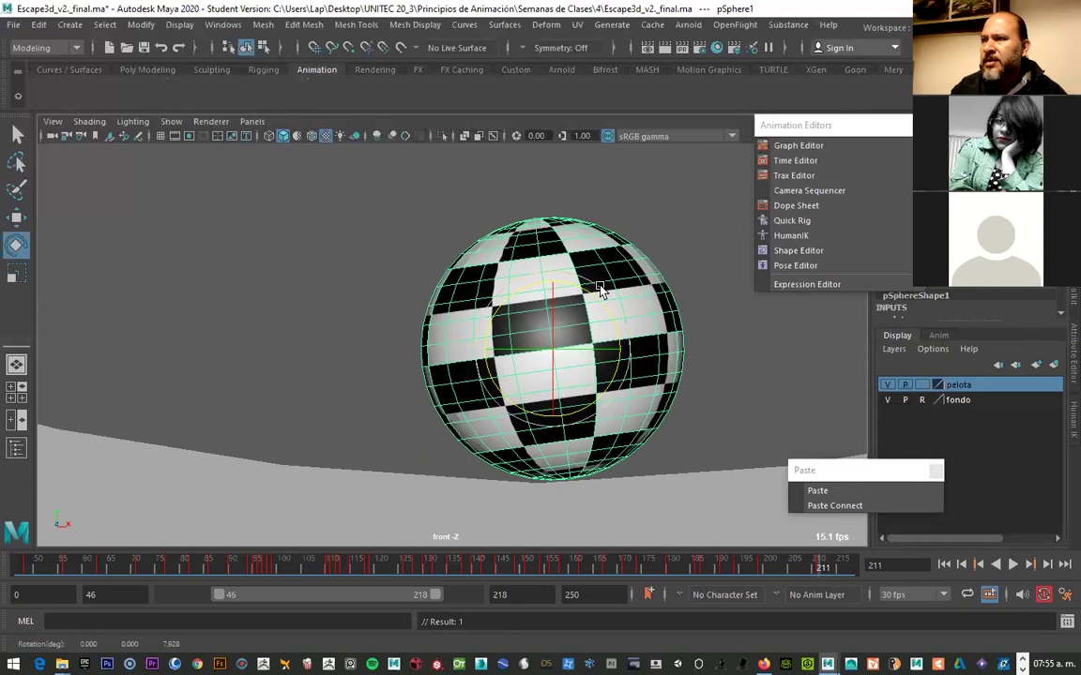
mouse_move(496, 333)
mouse_down()
mouse_move(500, 306)
mouse_move(503, 345)
mouse_move(547, 397)
mouse_up()
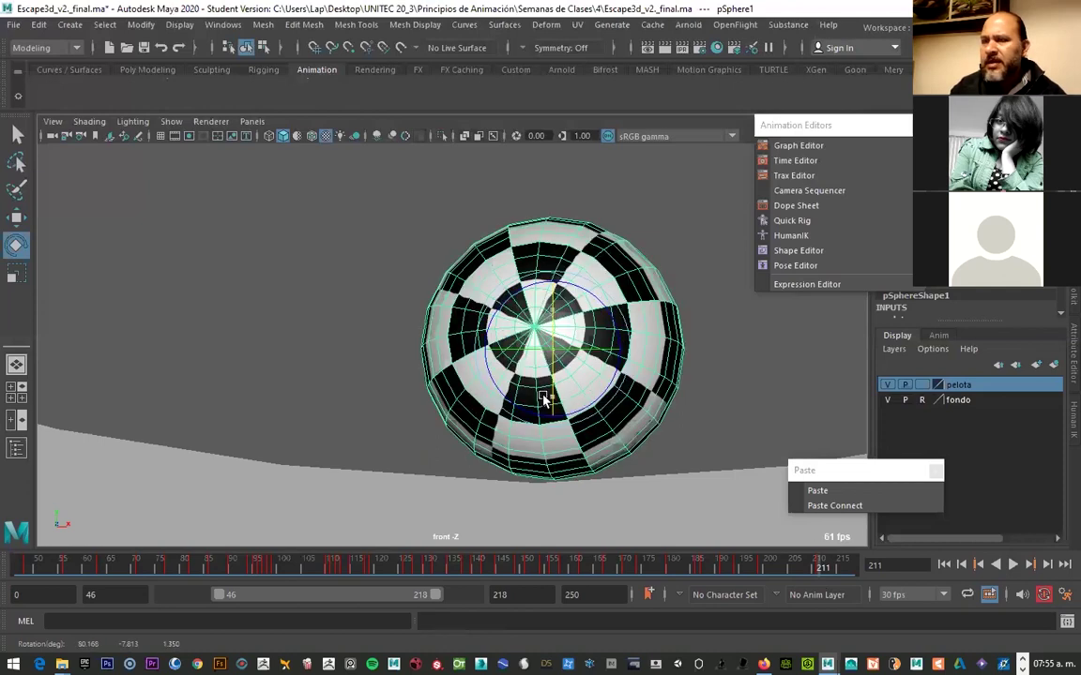
key(ctrl+z)
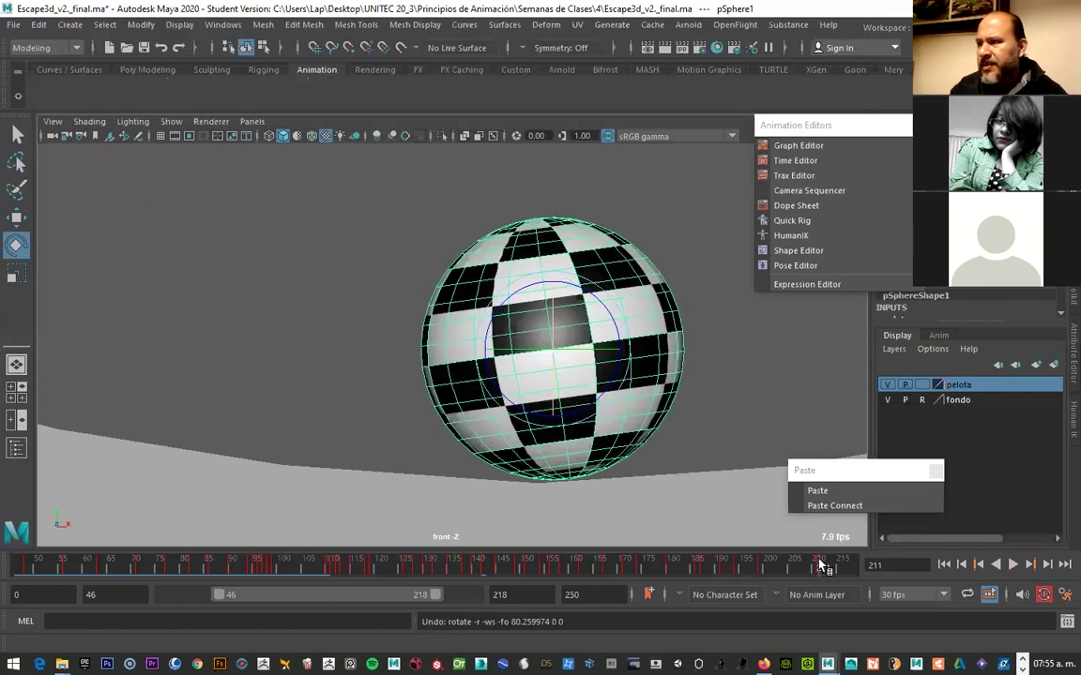
key(alt+v)
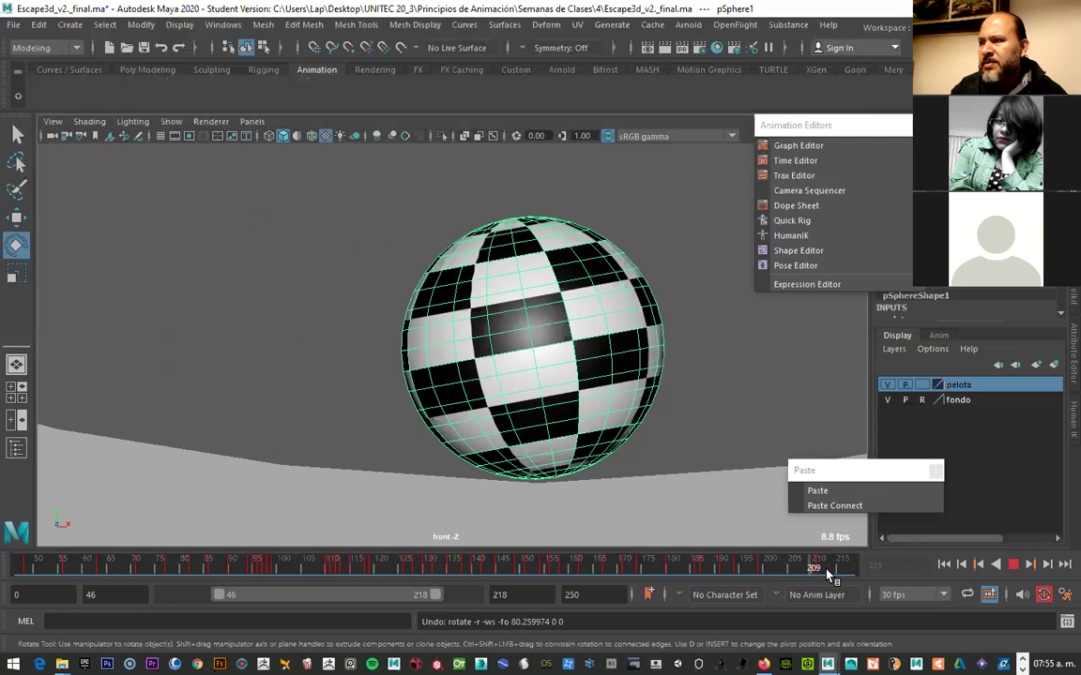
key(alt+v)
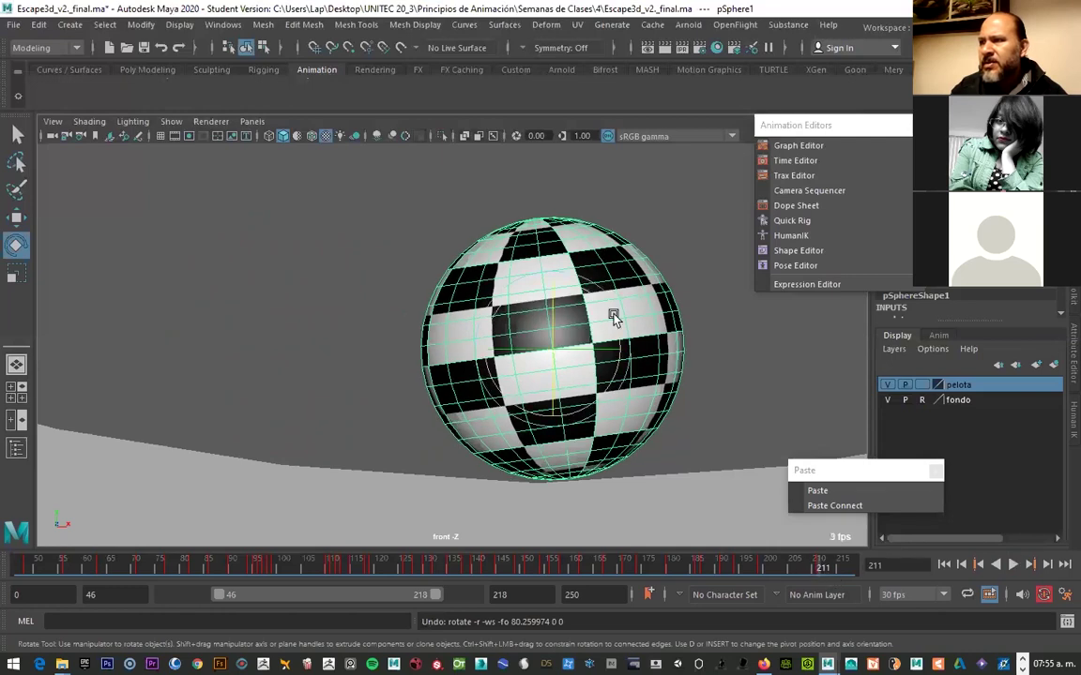
click(818, 564)
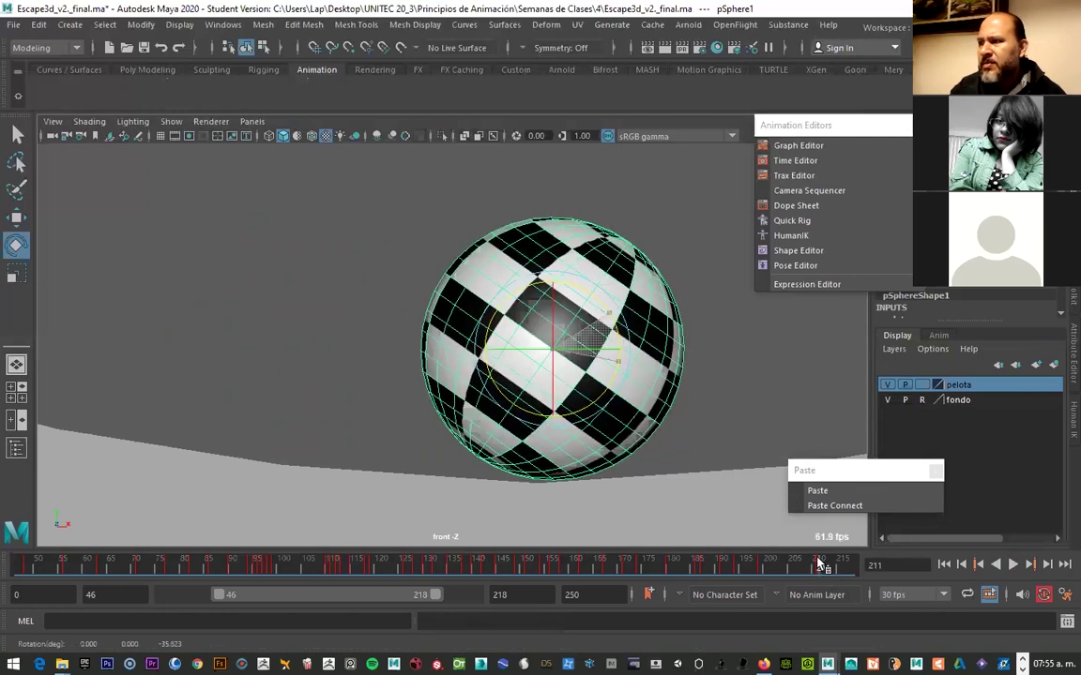
key(alt+v)
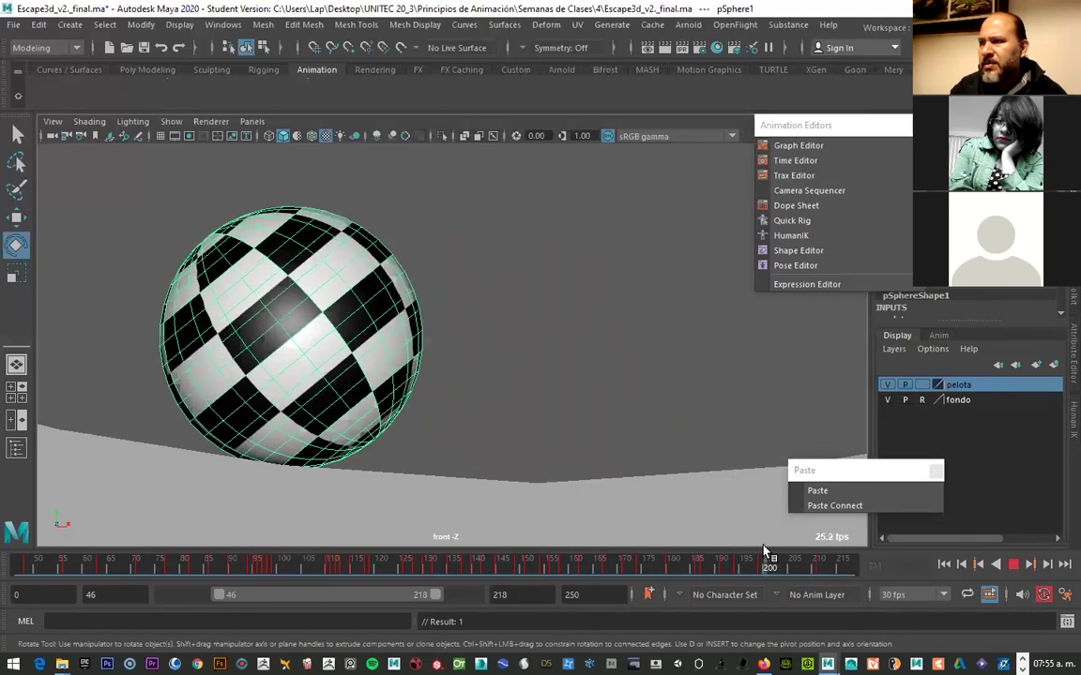
Raise the ball slightly at frames 199 and 205, reviewing playback through frame 211
key(alt+v)
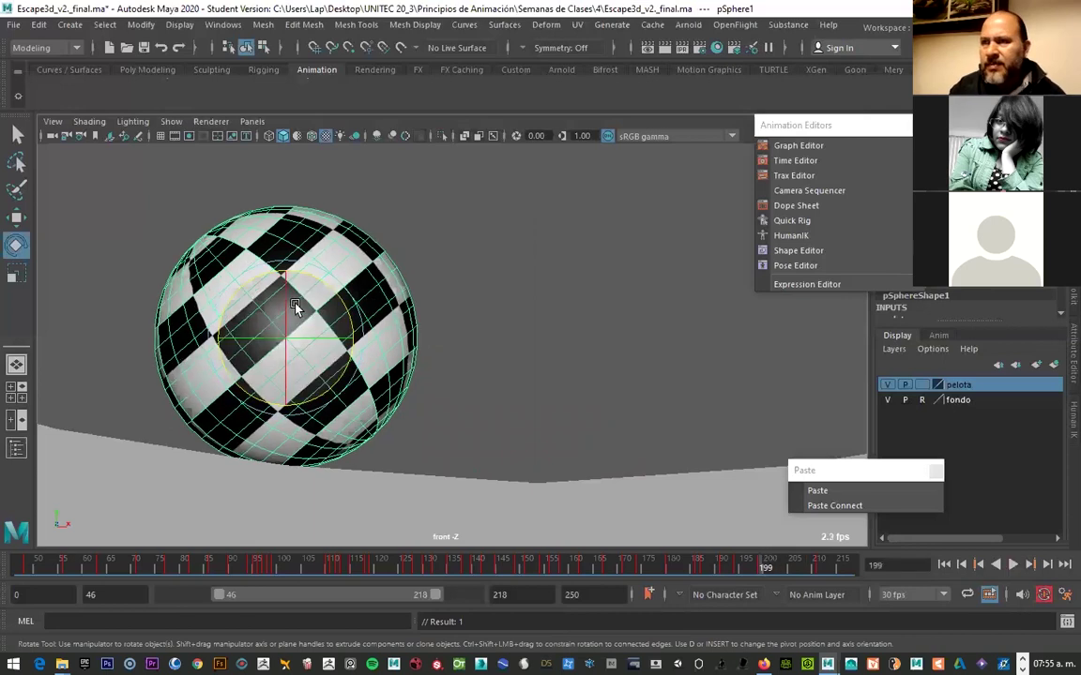
key(w)
drag(287, 297, 286, 289)
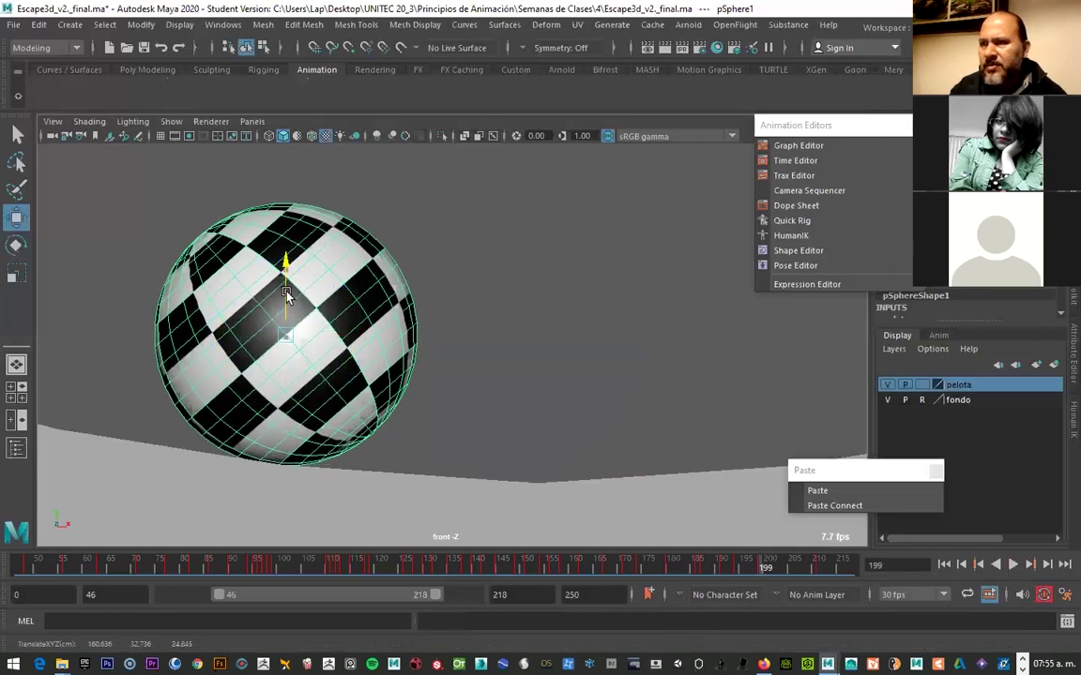
key(alt+v)
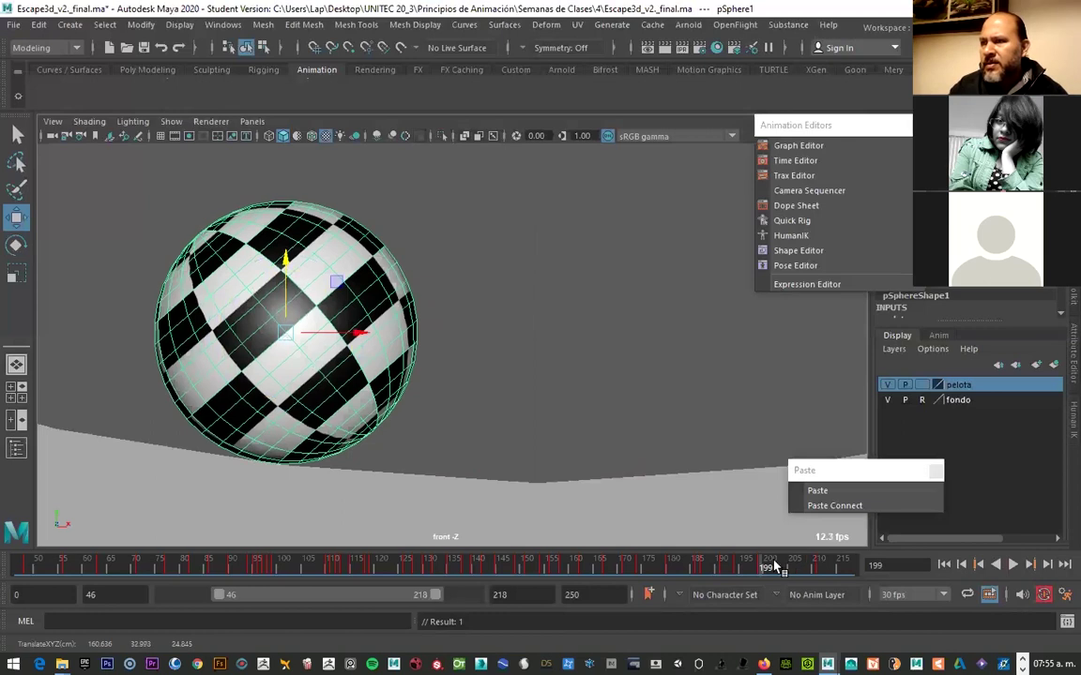
key(alt+v)
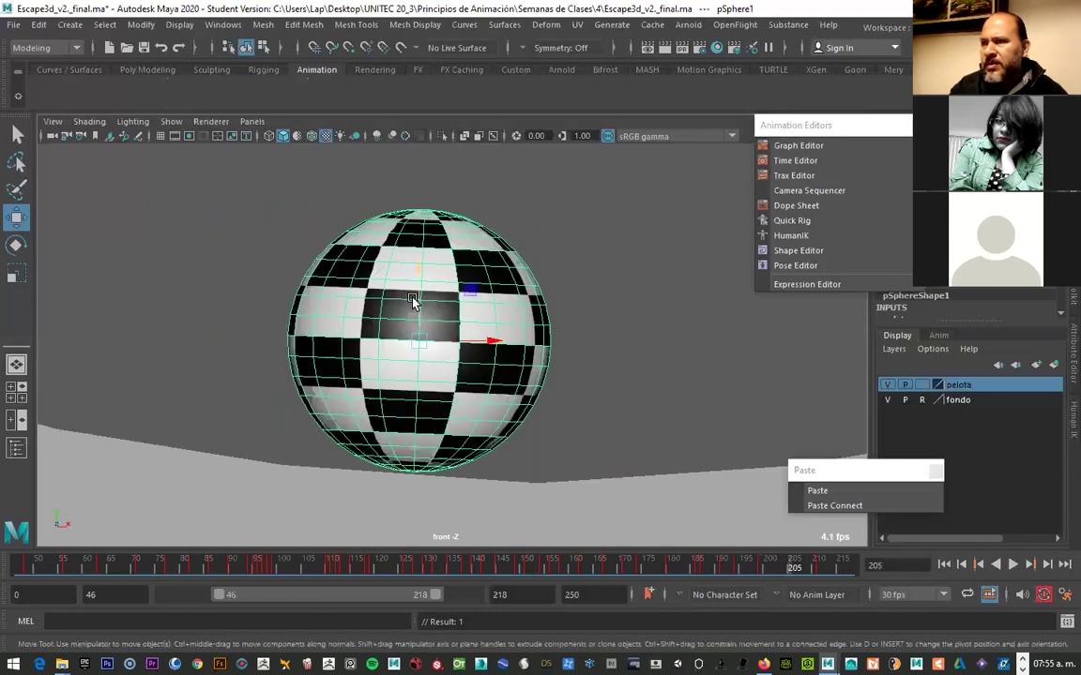
drag(419, 281, 419, 300)
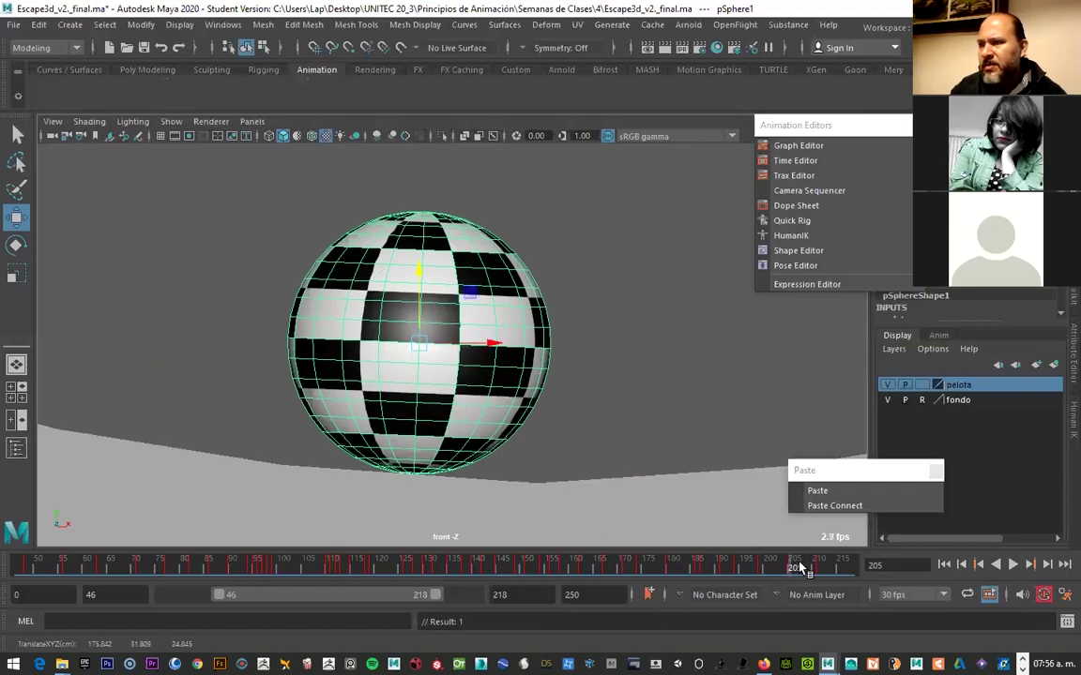
key(alt+v)
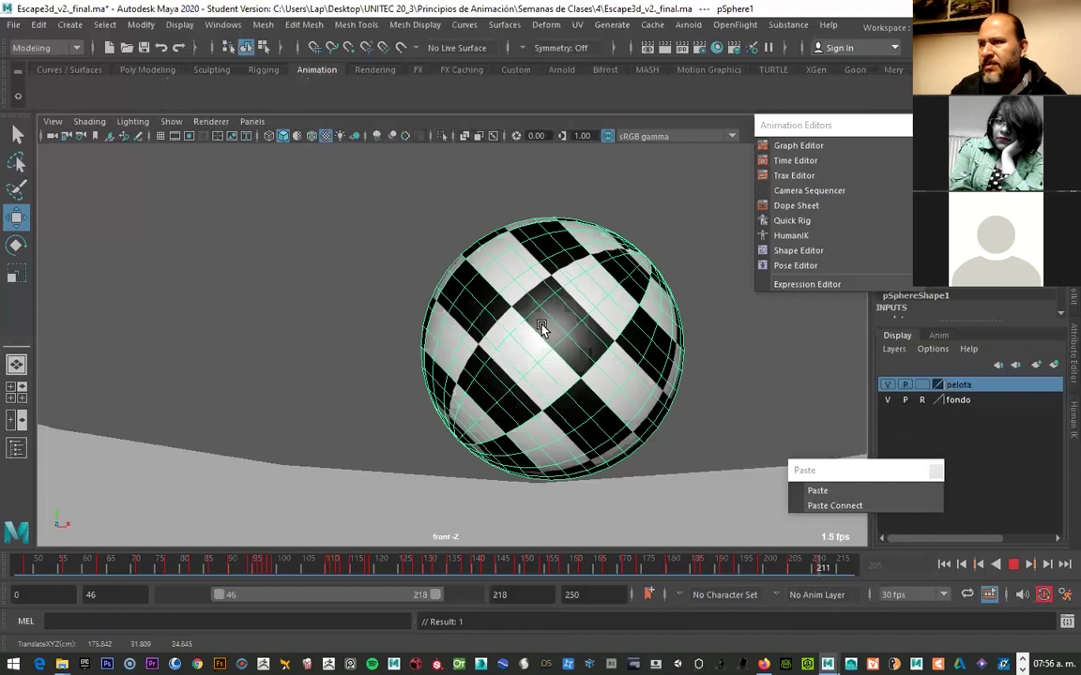
key(alt+v)
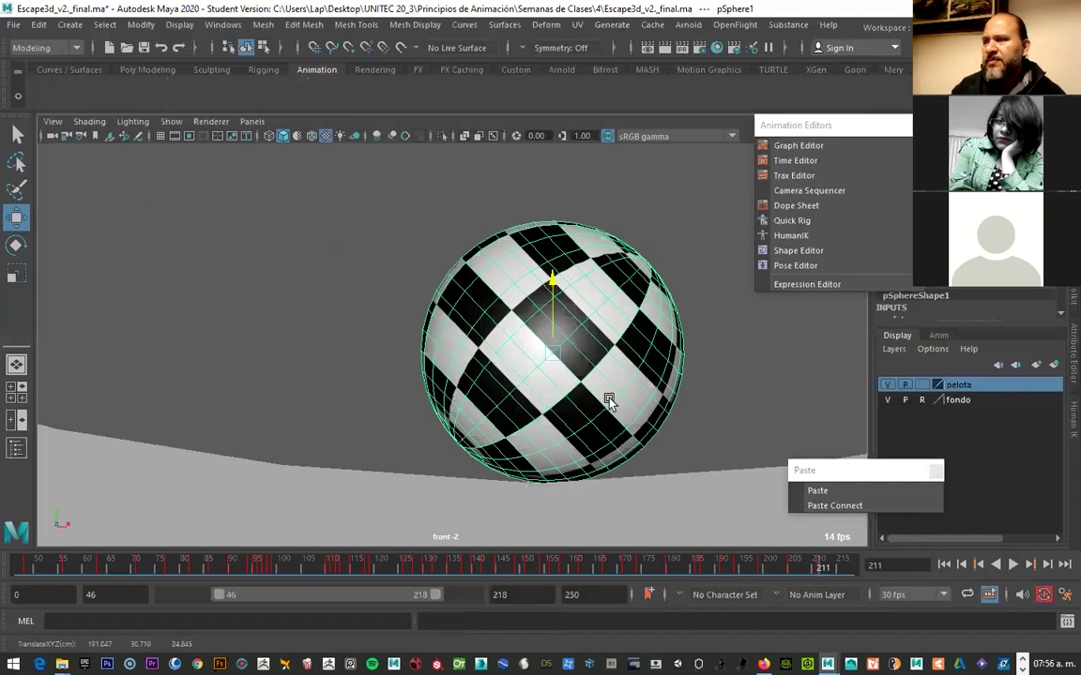
click(804, 563)
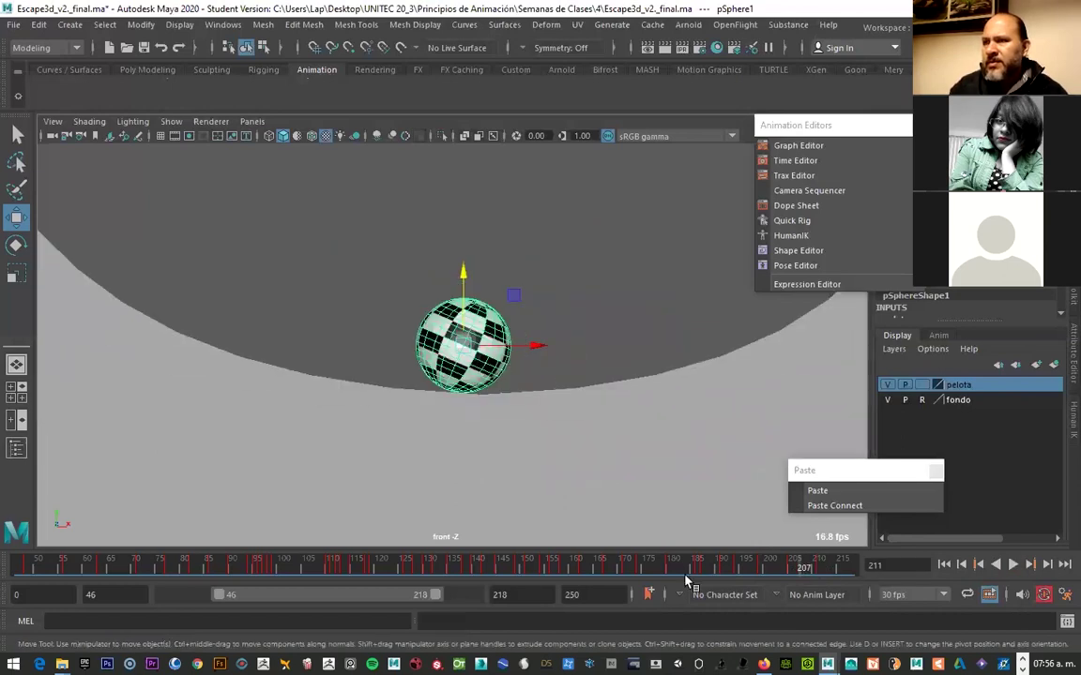
Review the full animation, then move the playback range start from frame 46 to 0
key(alt+v)
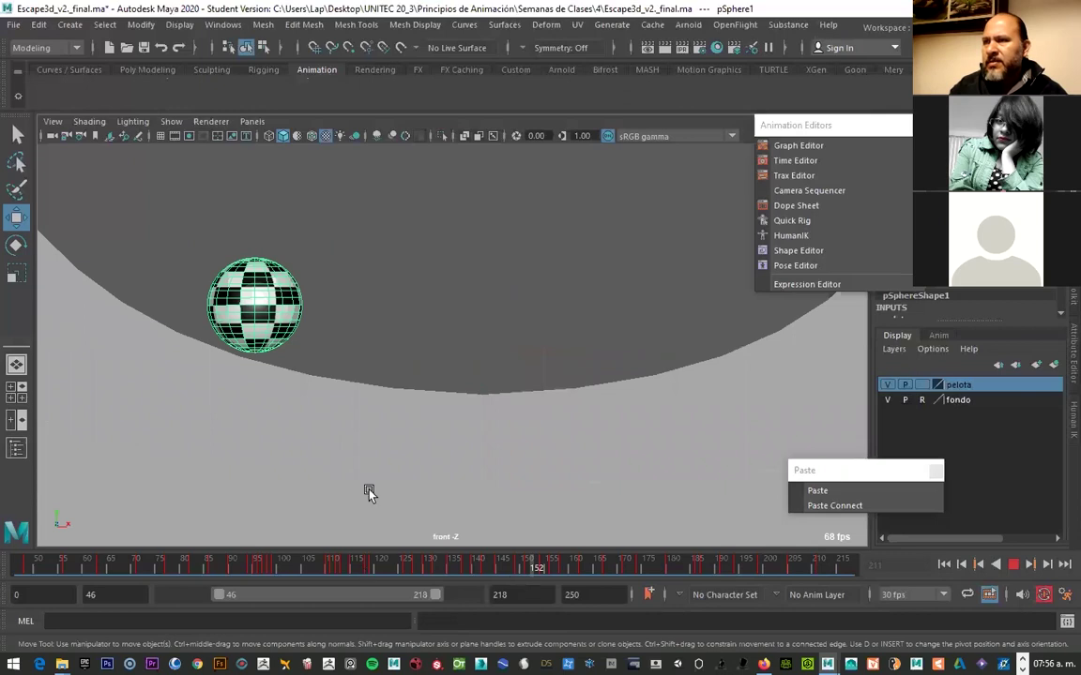
key(alt+v)
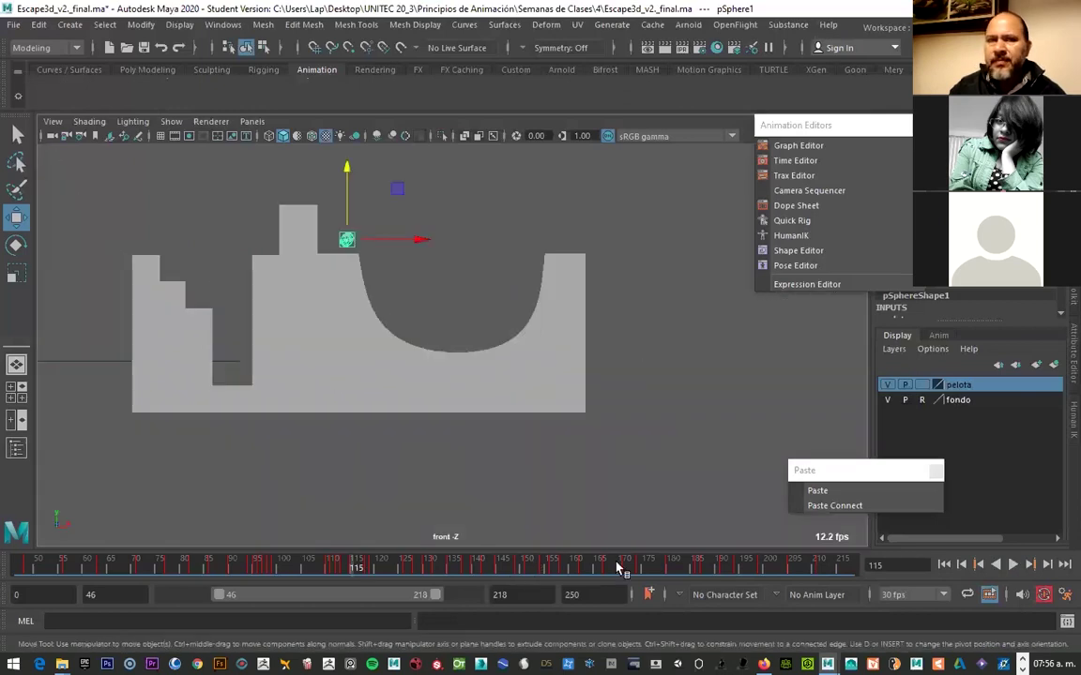
key(alt+v)
key(alt+shift+v)
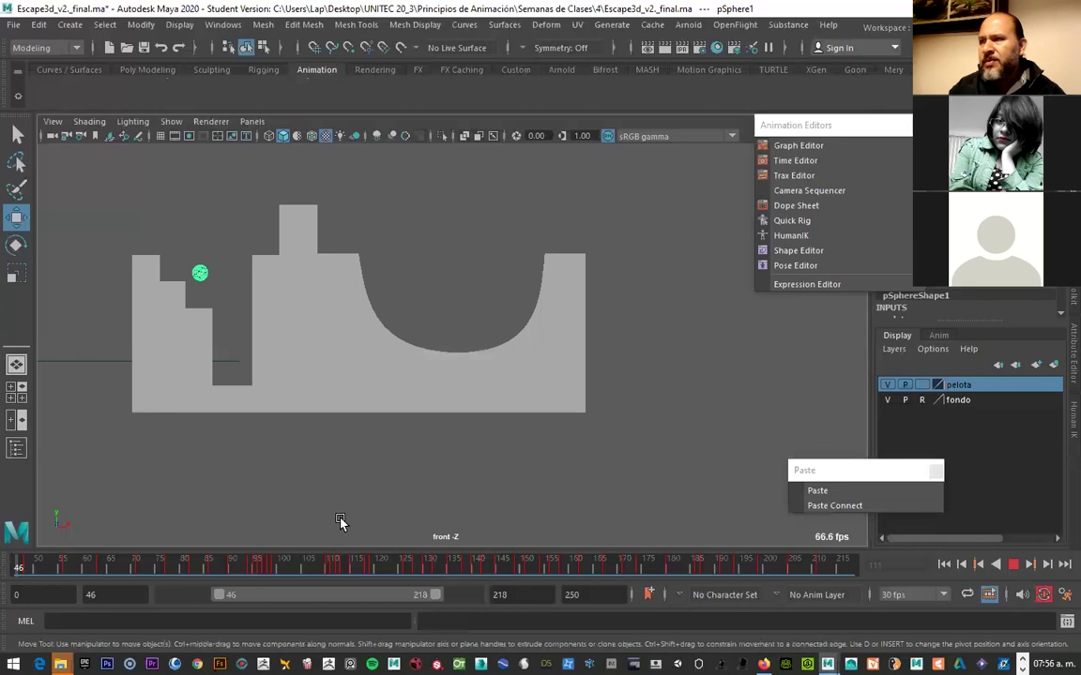
drag(224, 595, 126, 594)
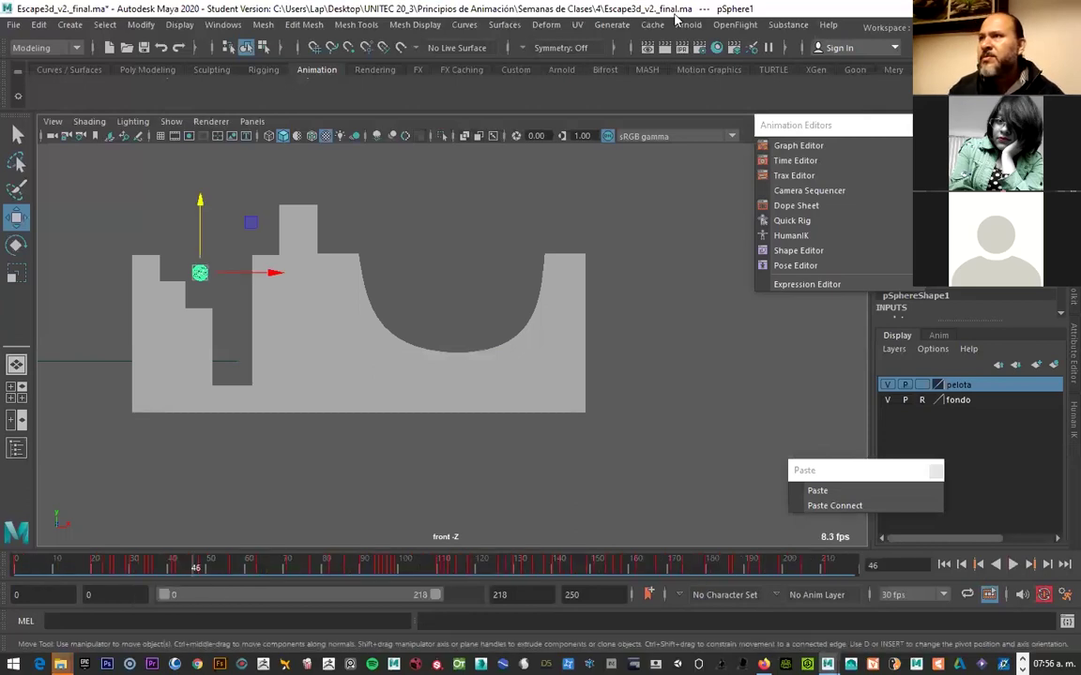
key(super+Down)
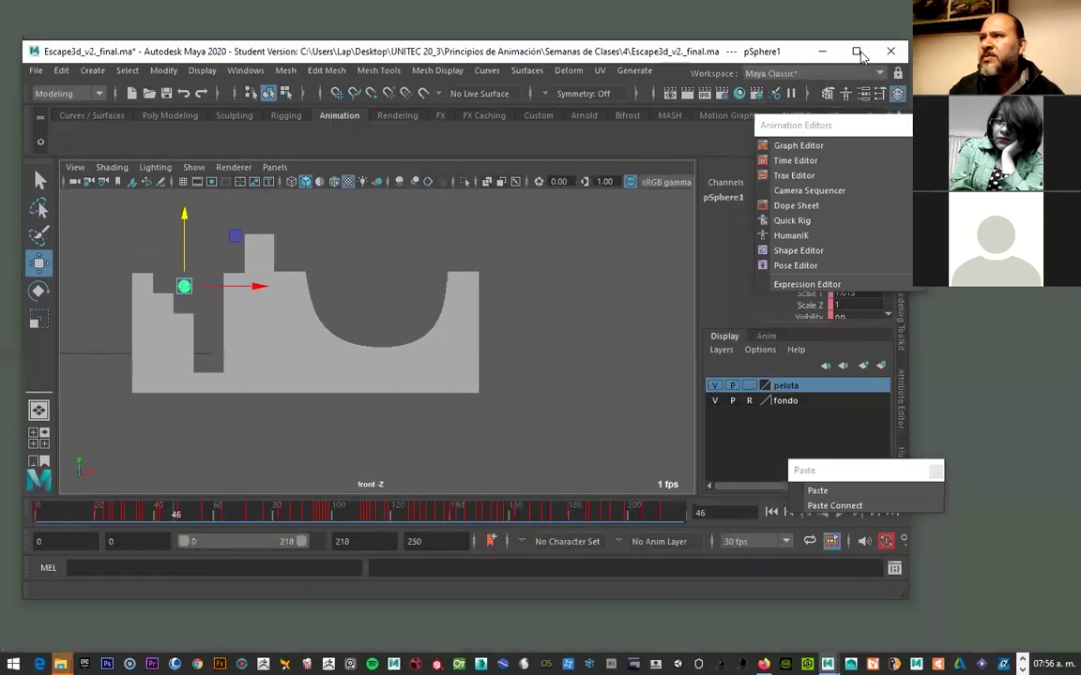
key(super+Up)
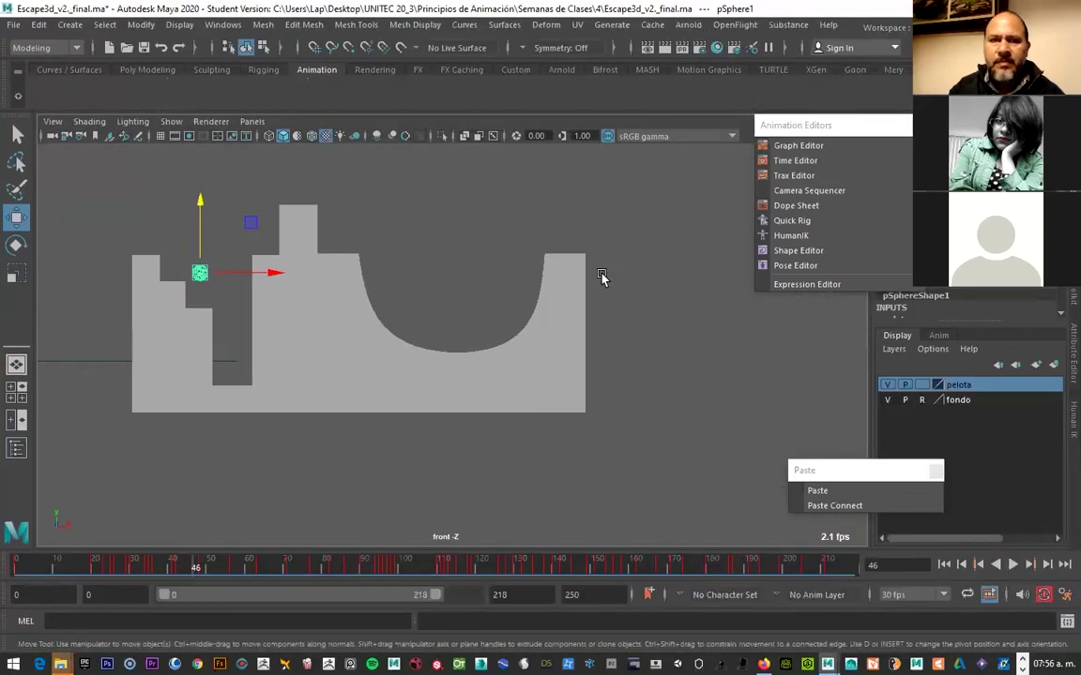
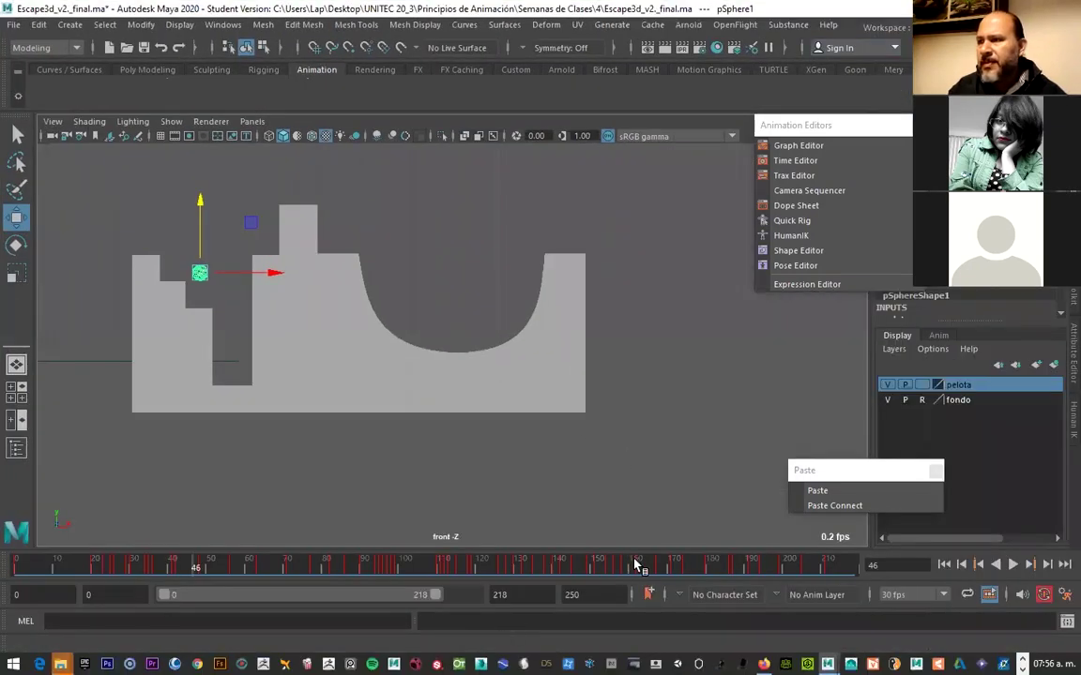
Play back the bounce into the bowl and stop at frame 63 where the ball lands
key(alt+v)
key(alt+shift+v)
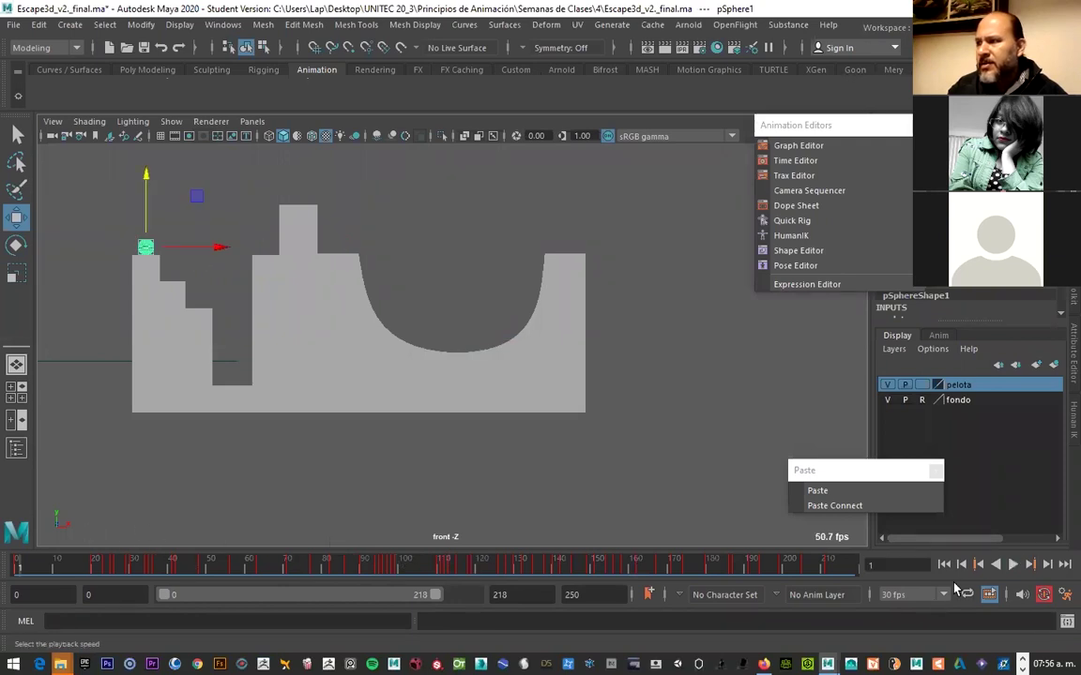
click(199, 212)
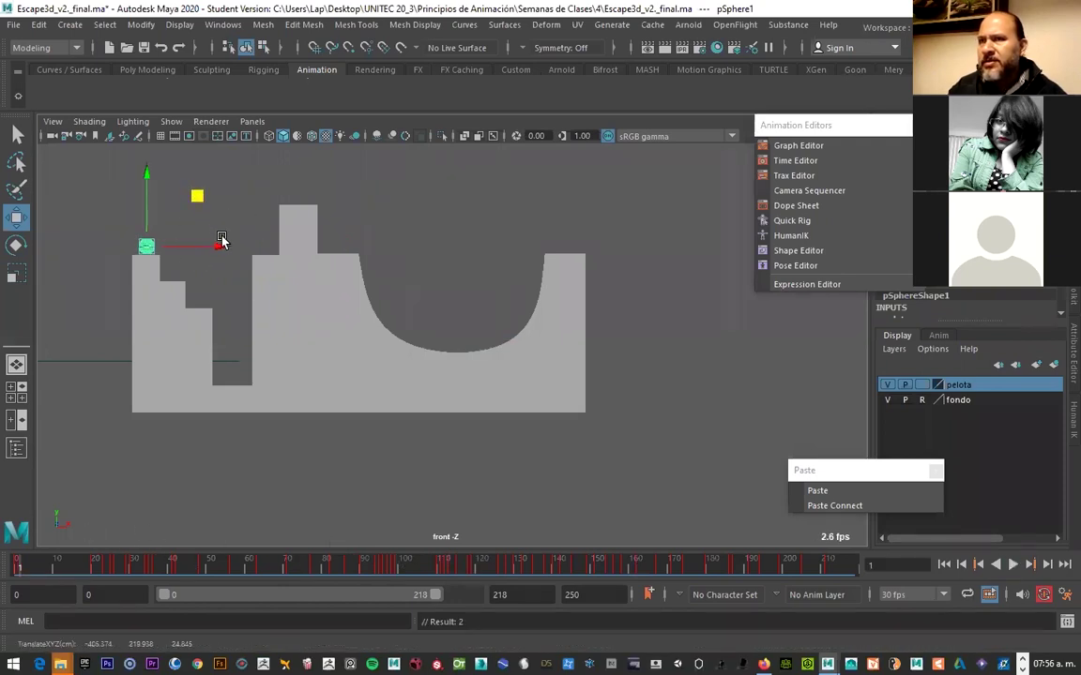
click(265, 212)
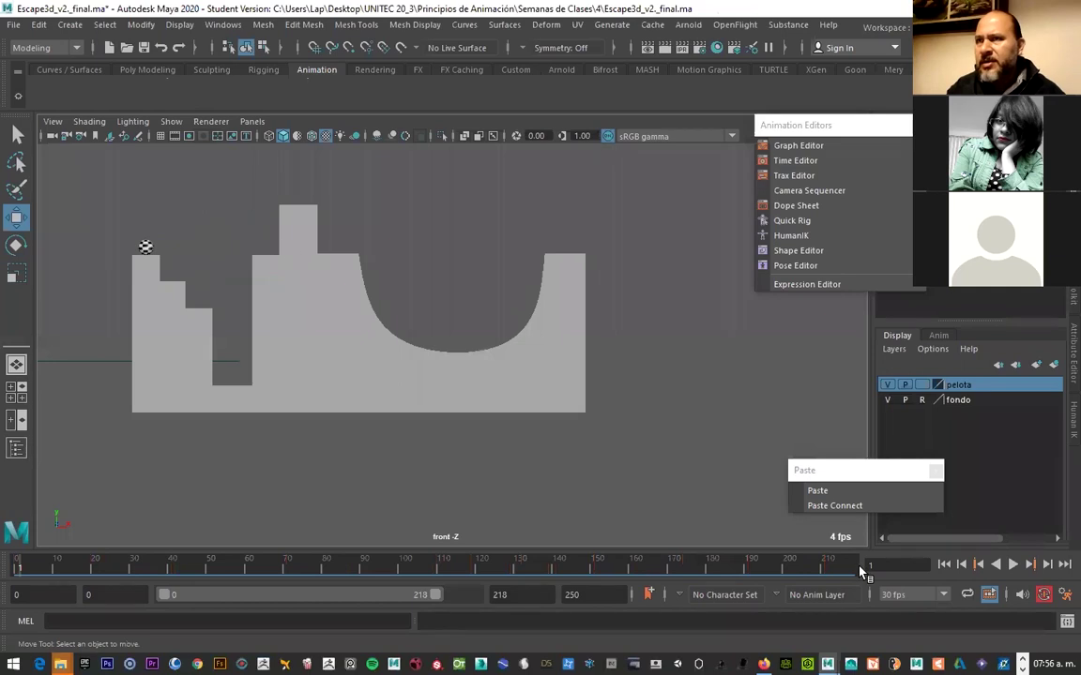
click(1013, 565)
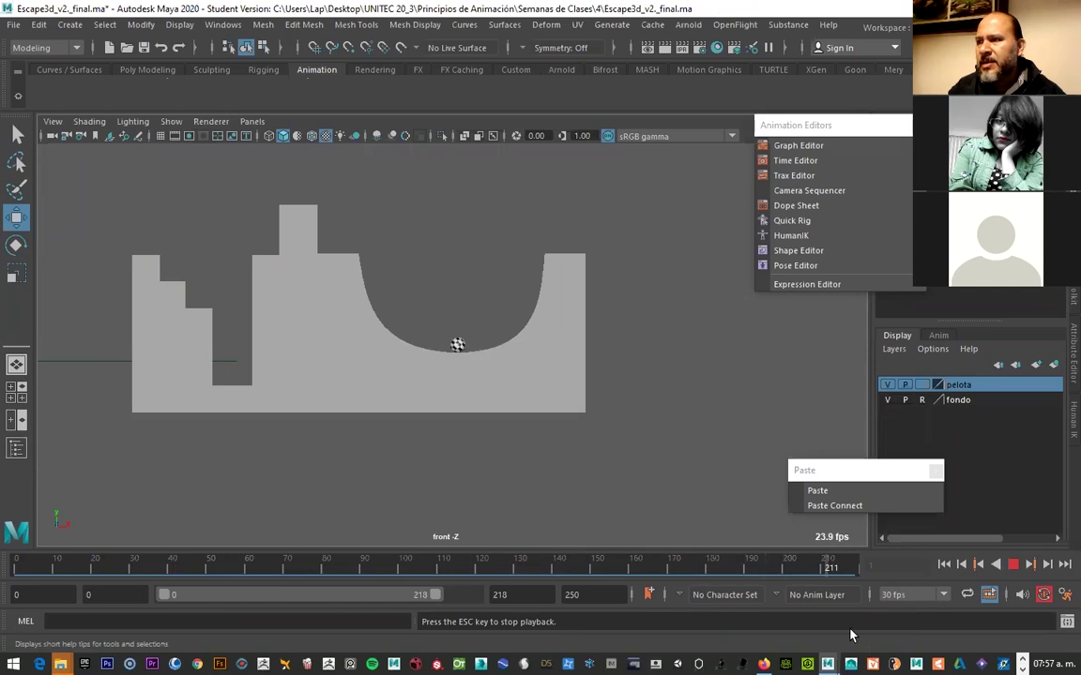
mouse_move(809, 572)
mouse_down()
mouse_move(485, 567)
mouse_move(654, 554)
mouse_move(820, 560)
mouse_move(755, 557)
mouse_up()
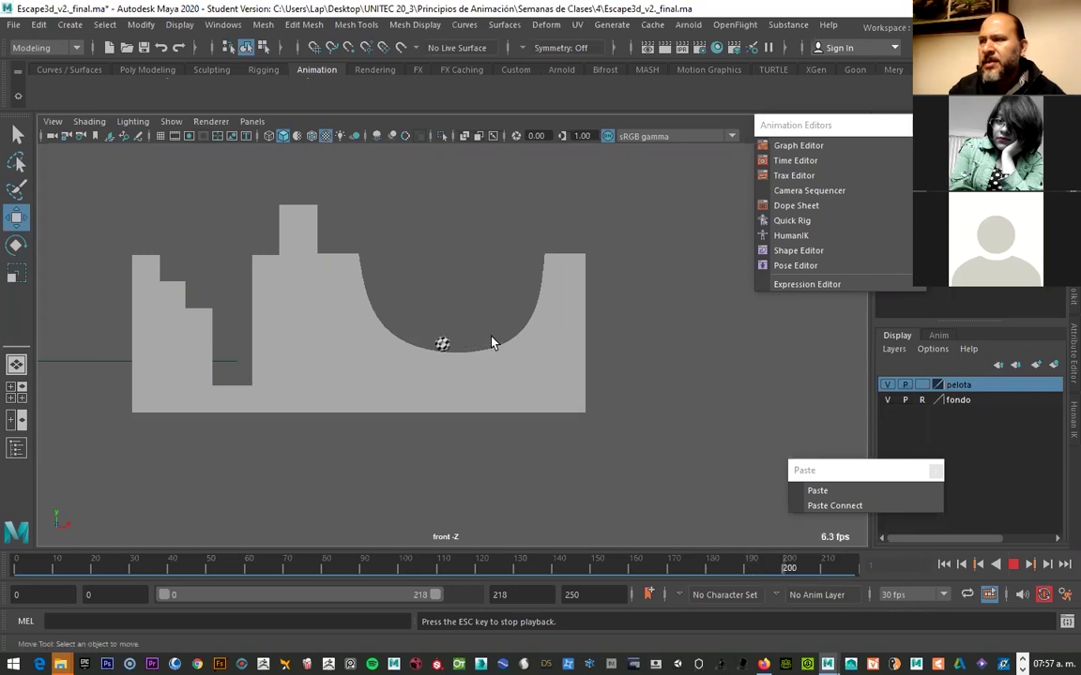
click(1013, 564)
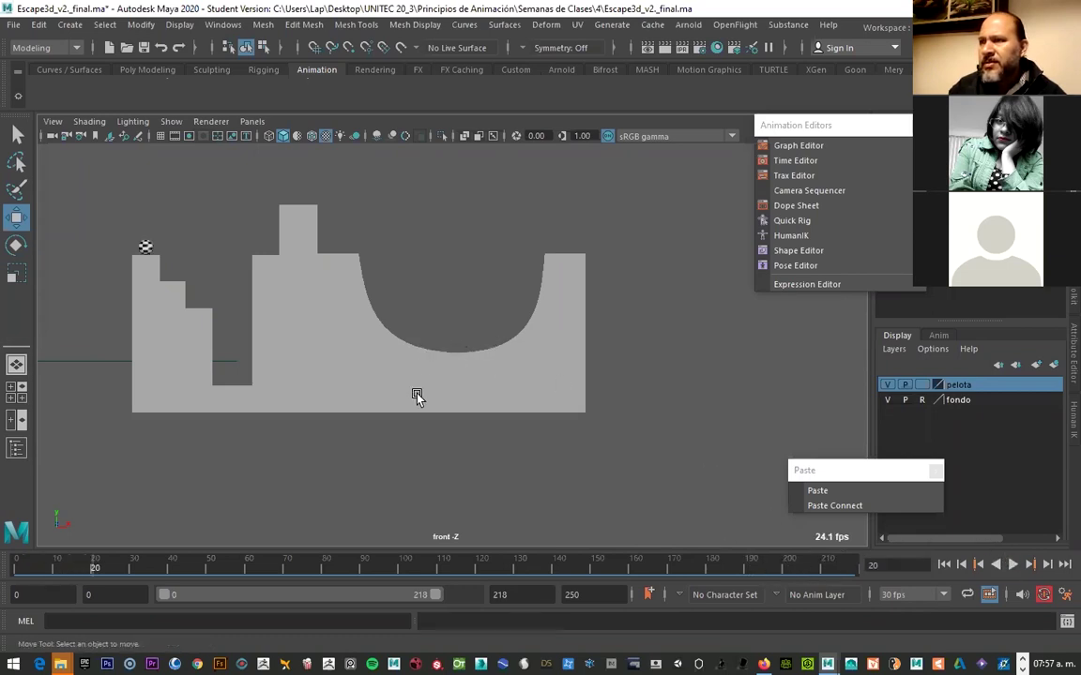
key(alt+v)
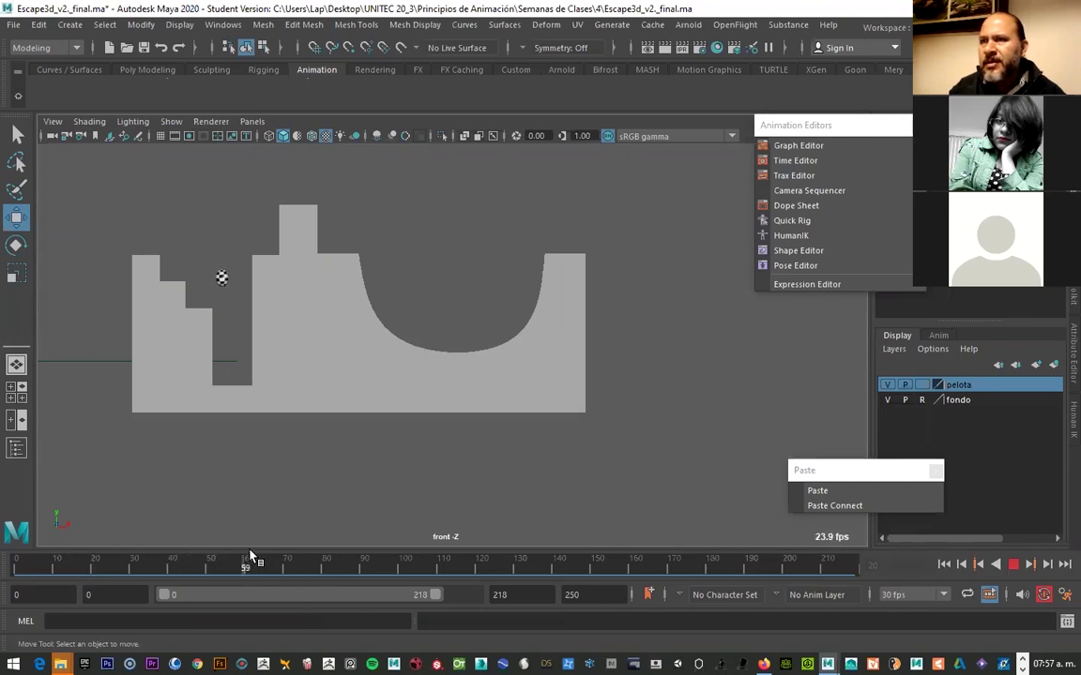
click(231, 378)
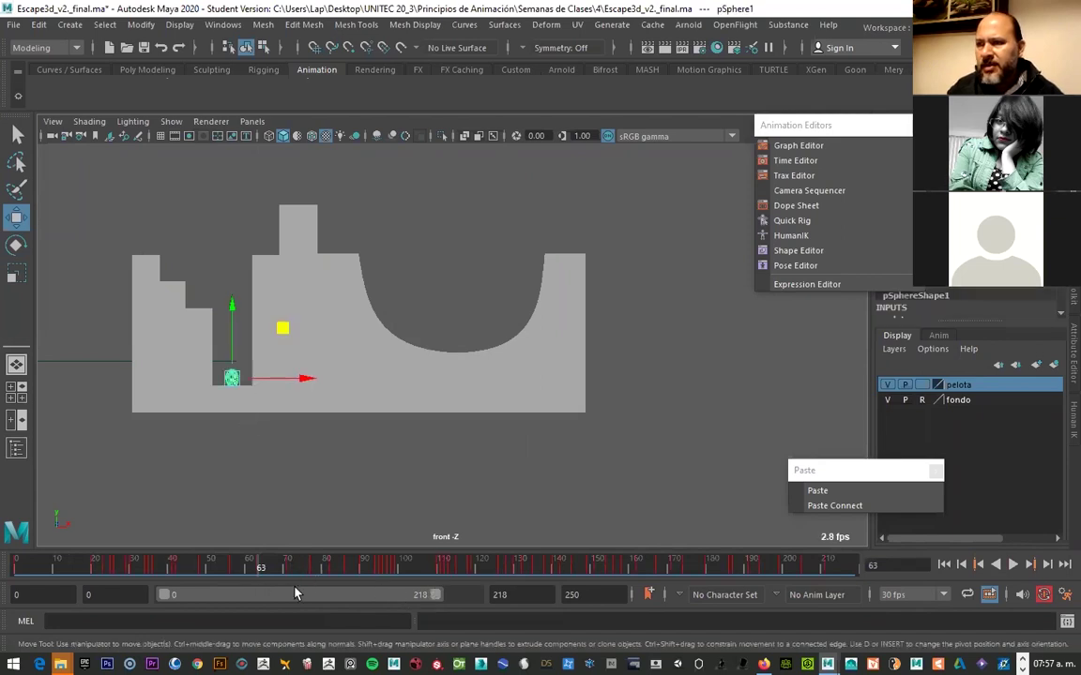
Set the visible frame range to 30–126, frame the ball and raise it slightly
drag(167, 597, 199, 595)
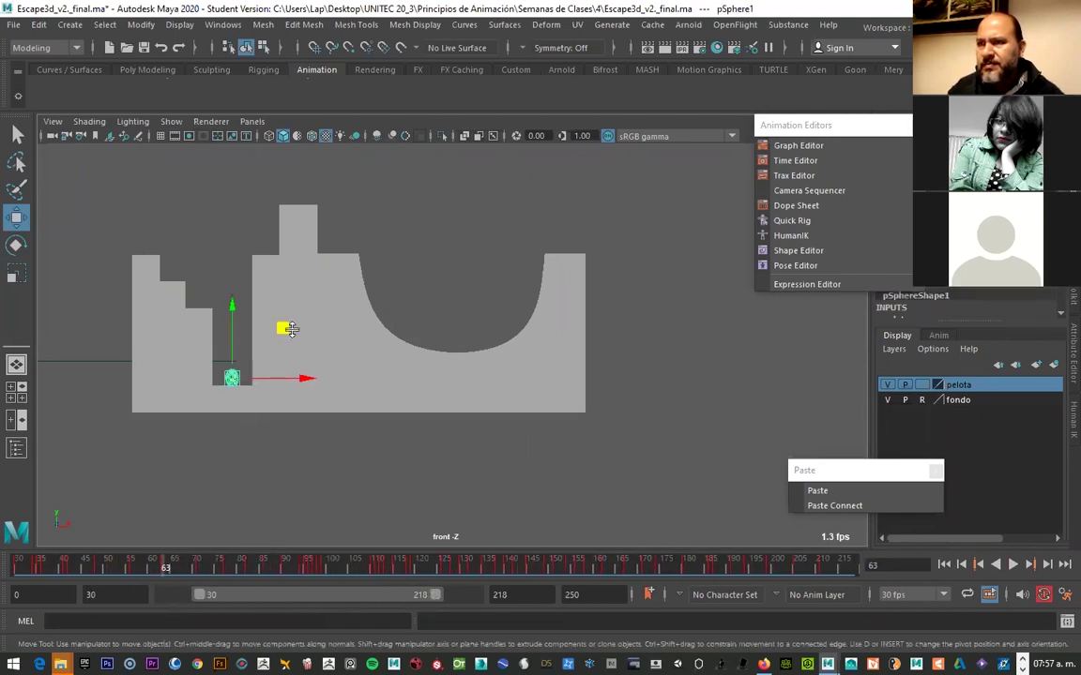
key(f)
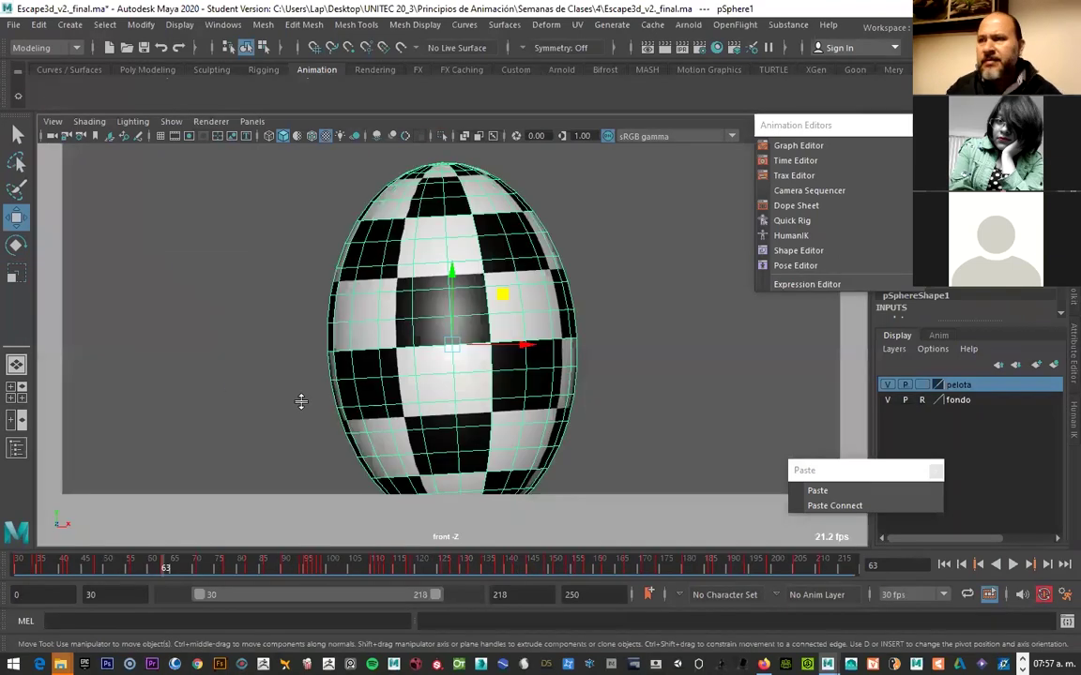
drag(452, 282, 462, 265)
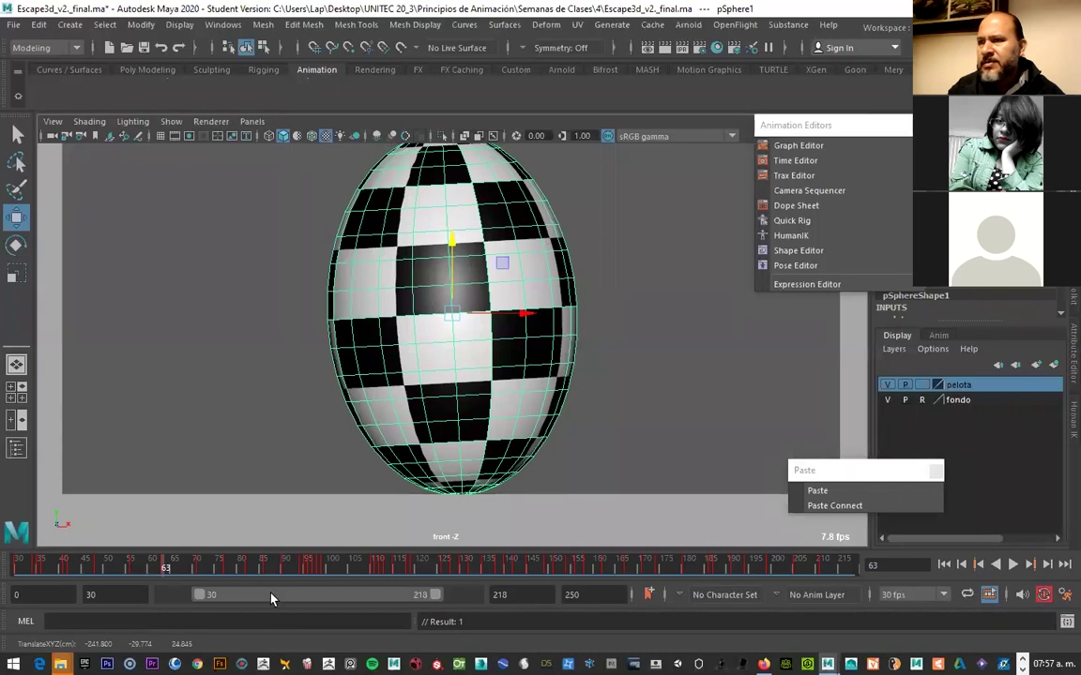
drag(435, 595, 322, 594)
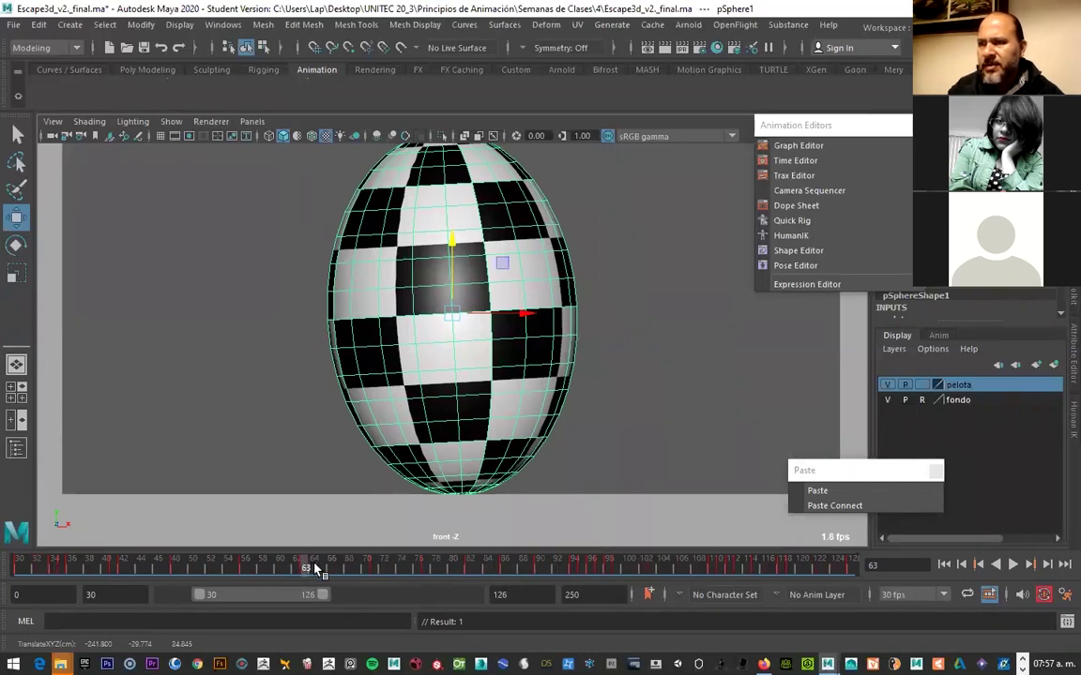
Copy the ball's frame-63 key and paste it onto frame 64
click(314, 564)
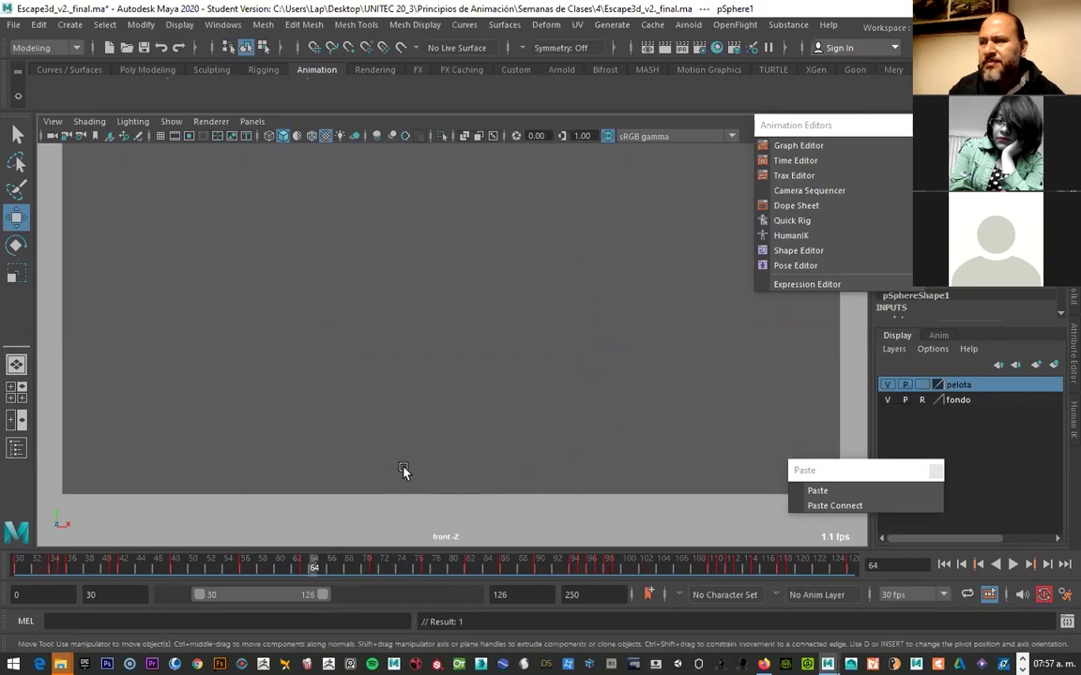
click(302, 564)
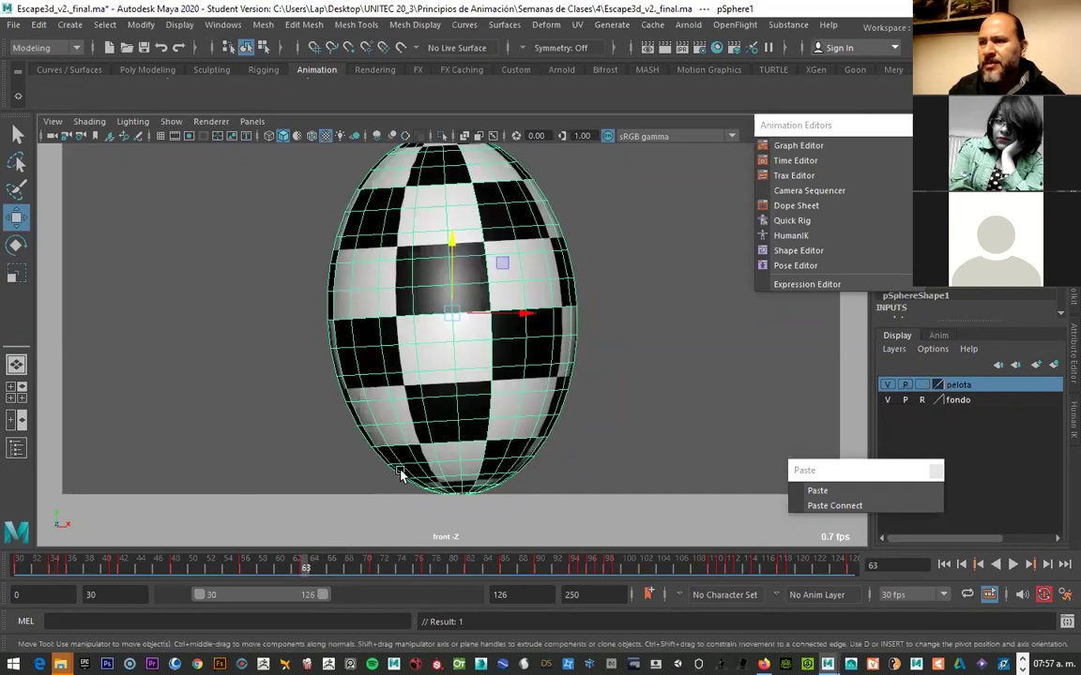
right_click(304, 568)
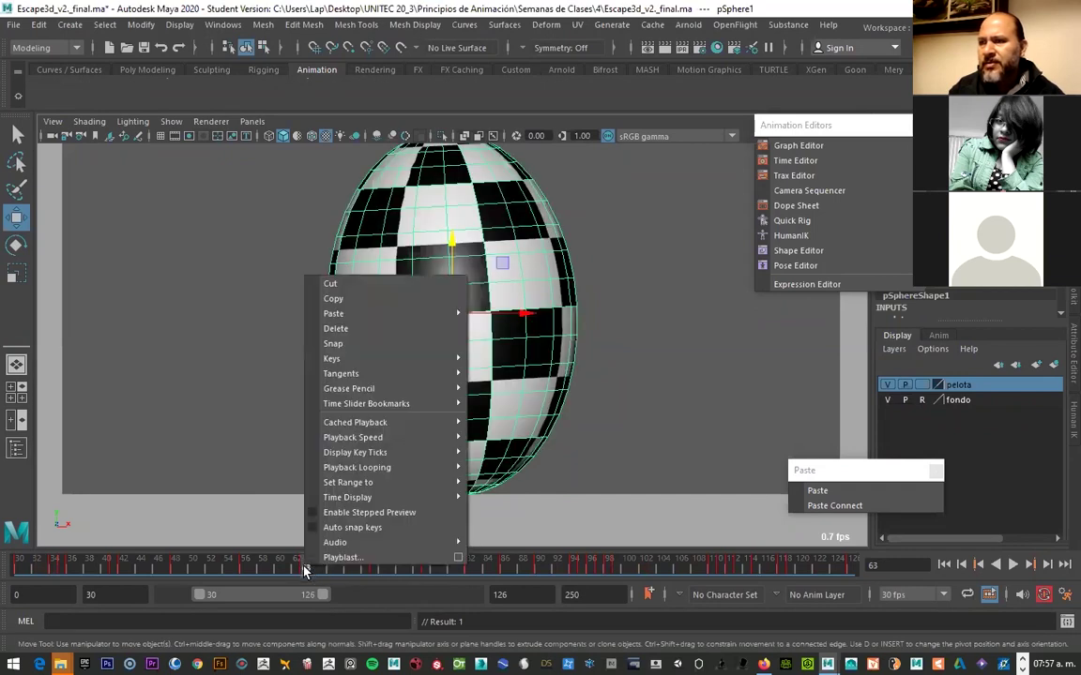
click(335, 300)
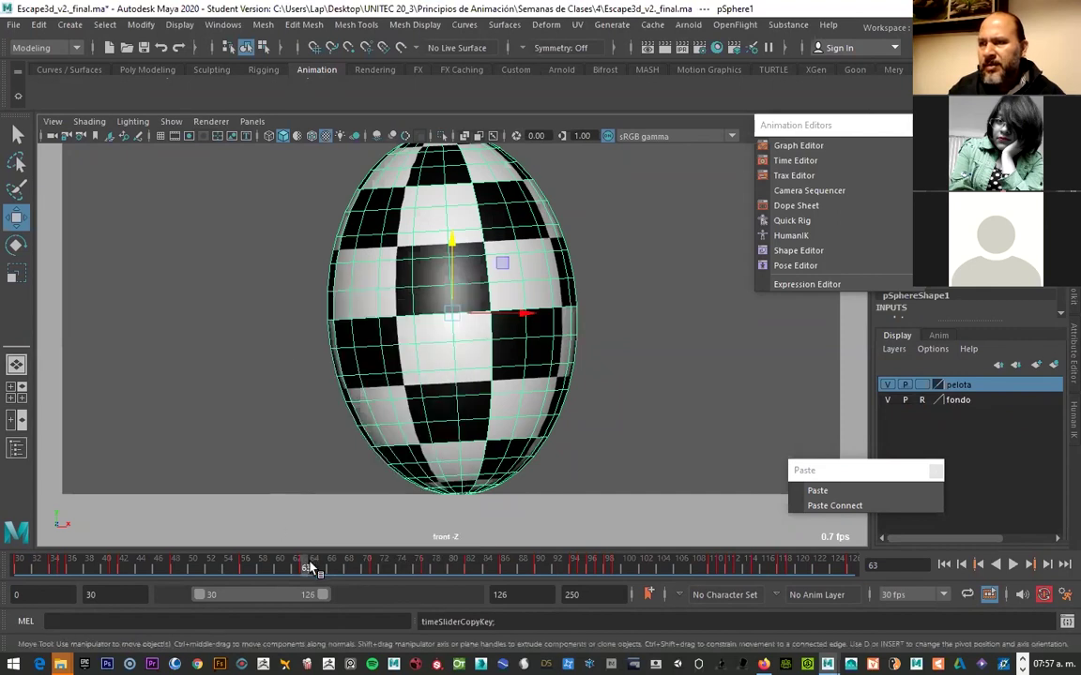
click(312, 565)
right_click(311, 569)
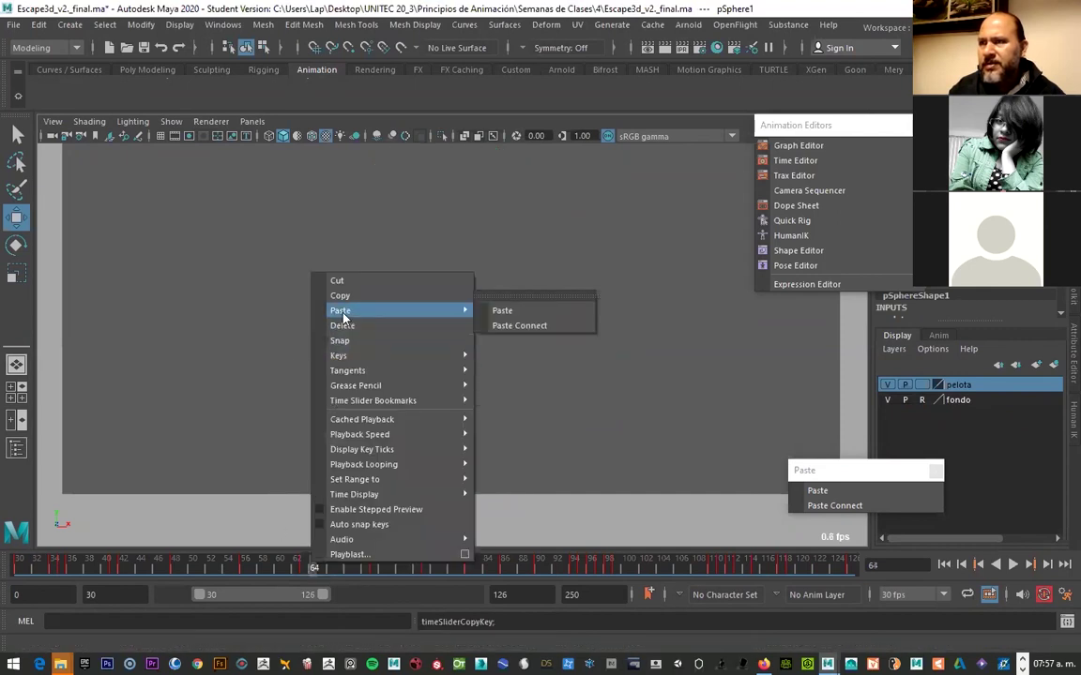
click(820, 497)
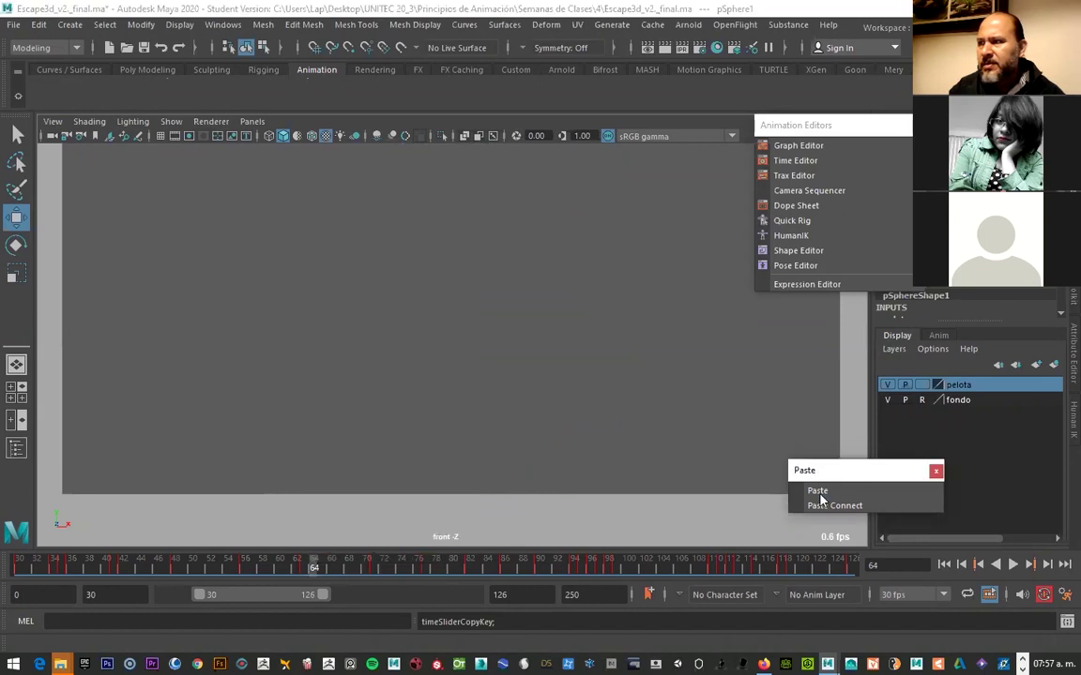
click(817, 492)
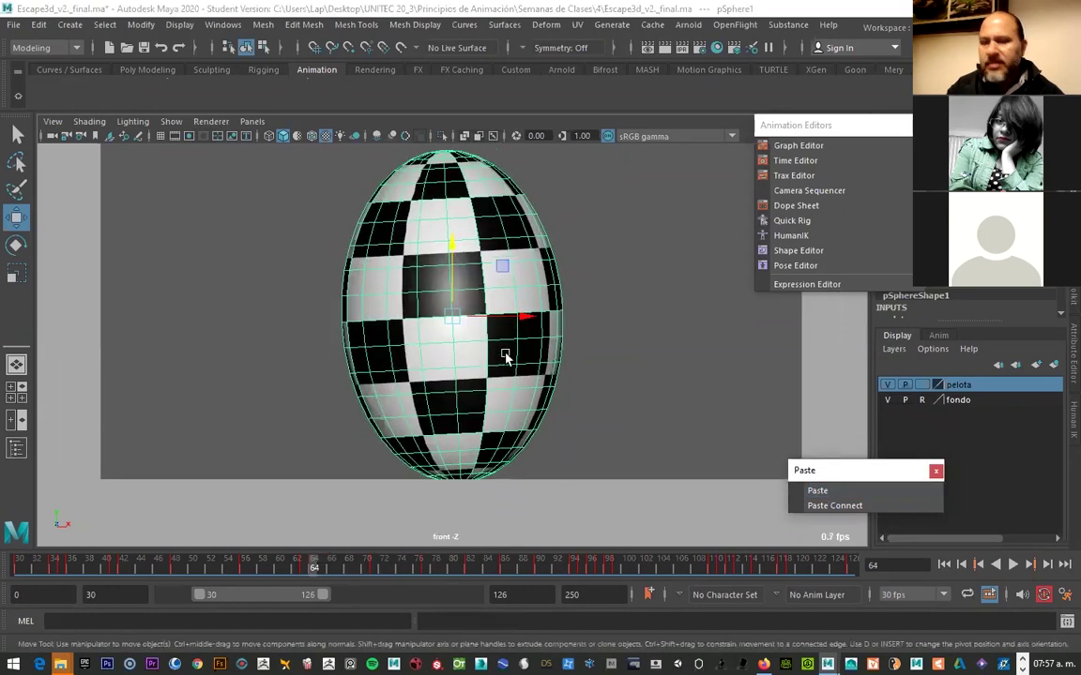
Squash the ball into a wide, flat ellipsoid and lower it
key(r)
mouse_move(449, 249)
mouse_down()
mouse_move(450, 305)
mouse_move(456, 271)
mouse_up()
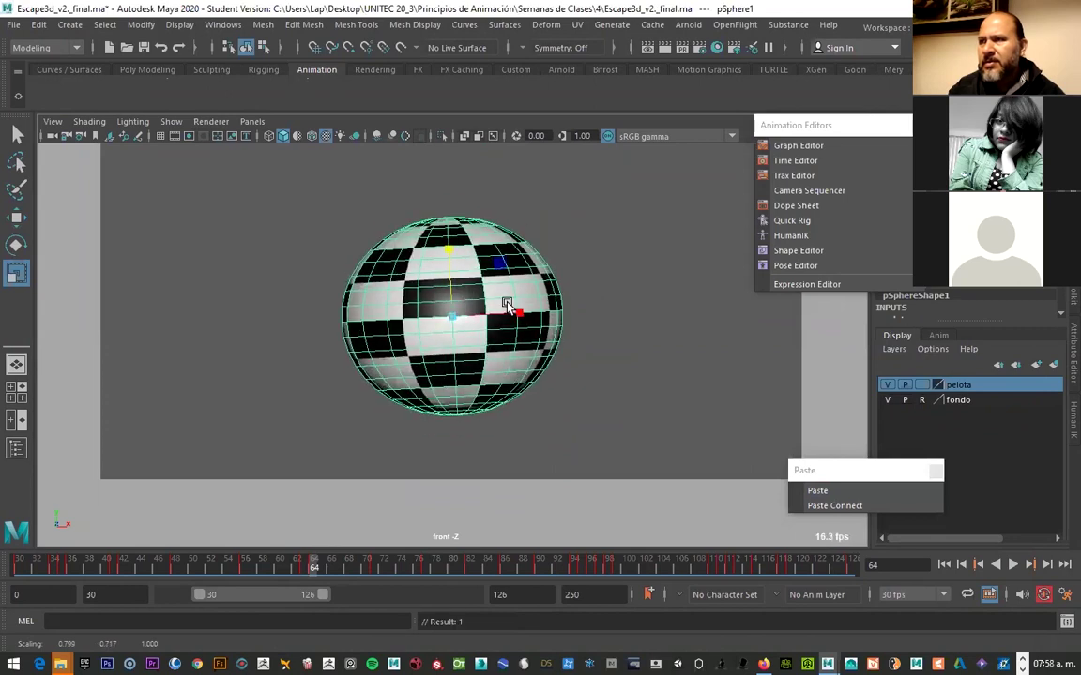
drag(524, 316, 519, 312)
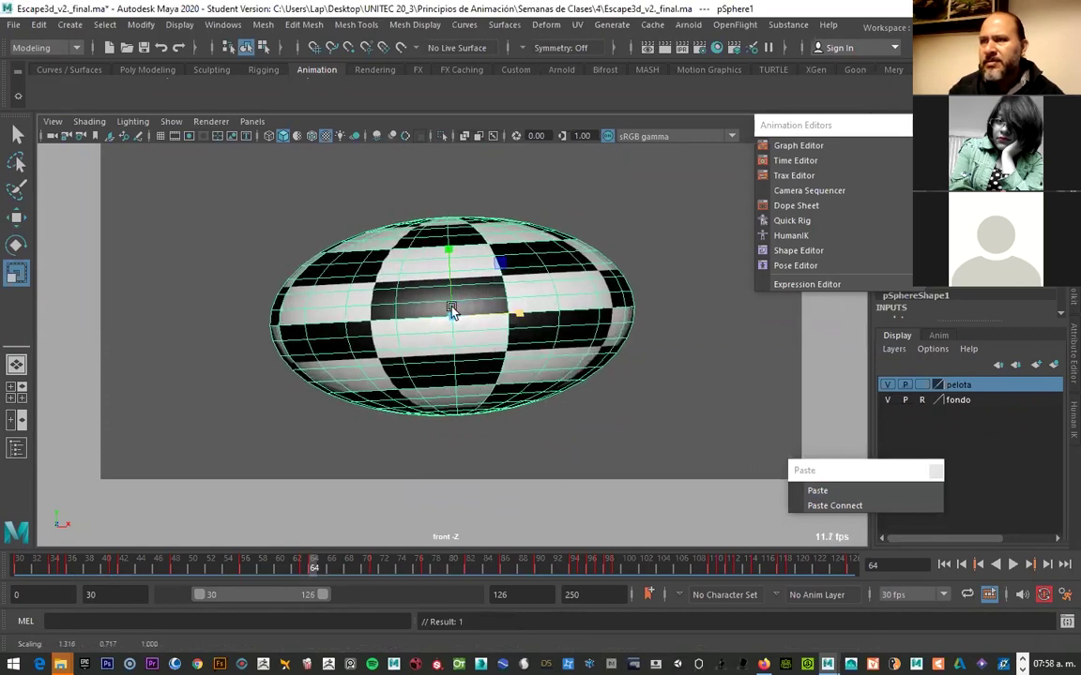
key(w)
mouse_move(458, 274)
mouse_down()
mouse_move(460, 316)
mouse_move(280, 541)
mouse_move(290, 567)
mouse_up()
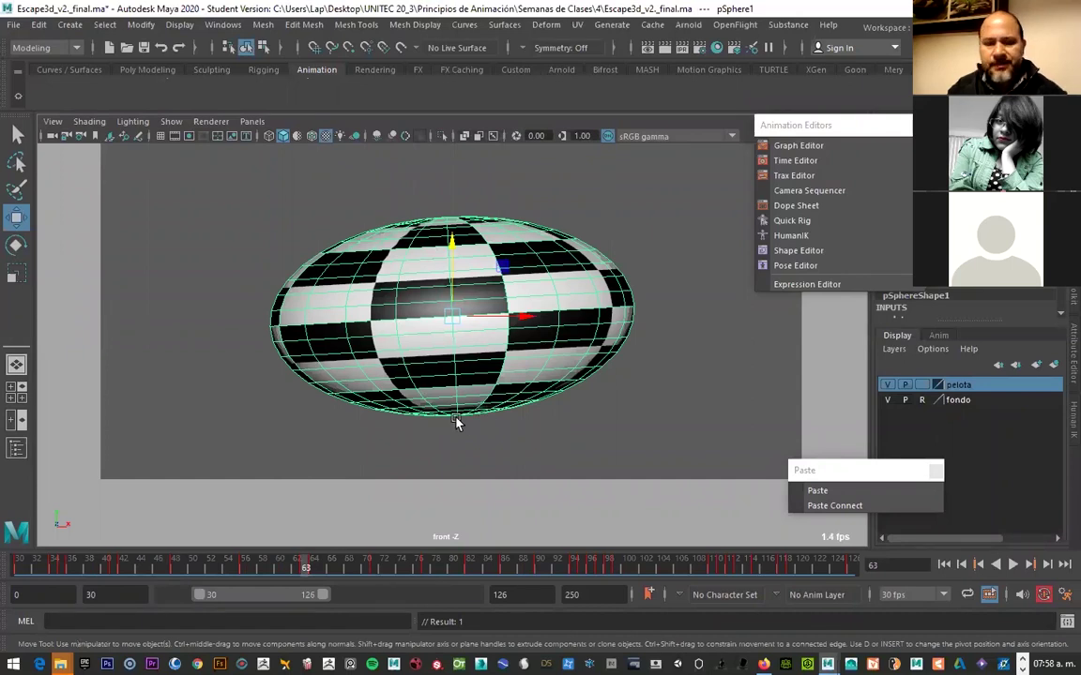
Reshape the ball into a tall, narrow ellipsoid and lower it slightly
key(r)
drag(522, 318, 475, 320)
drag(451, 282, 446, 246)
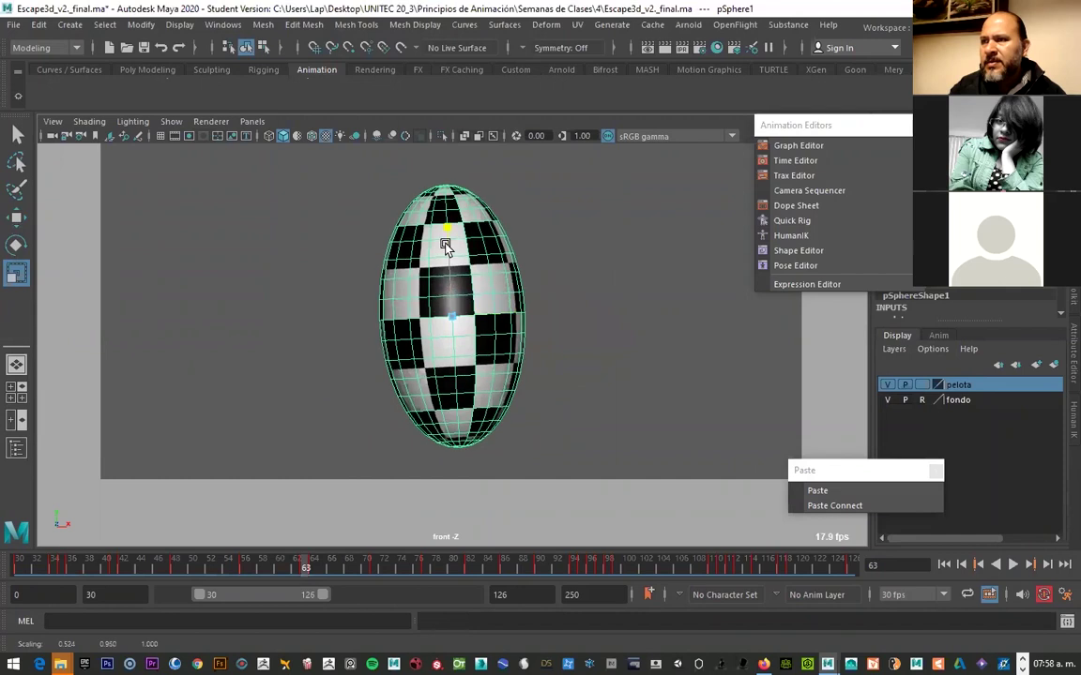
key(w)
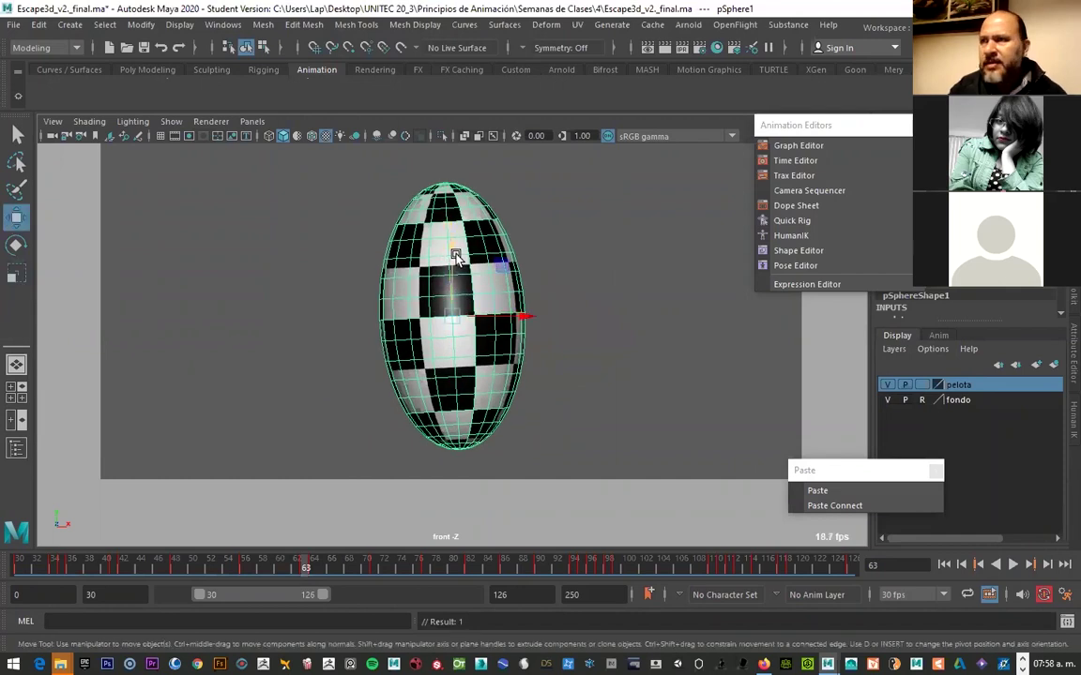
drag(455, 256, 455, 286)
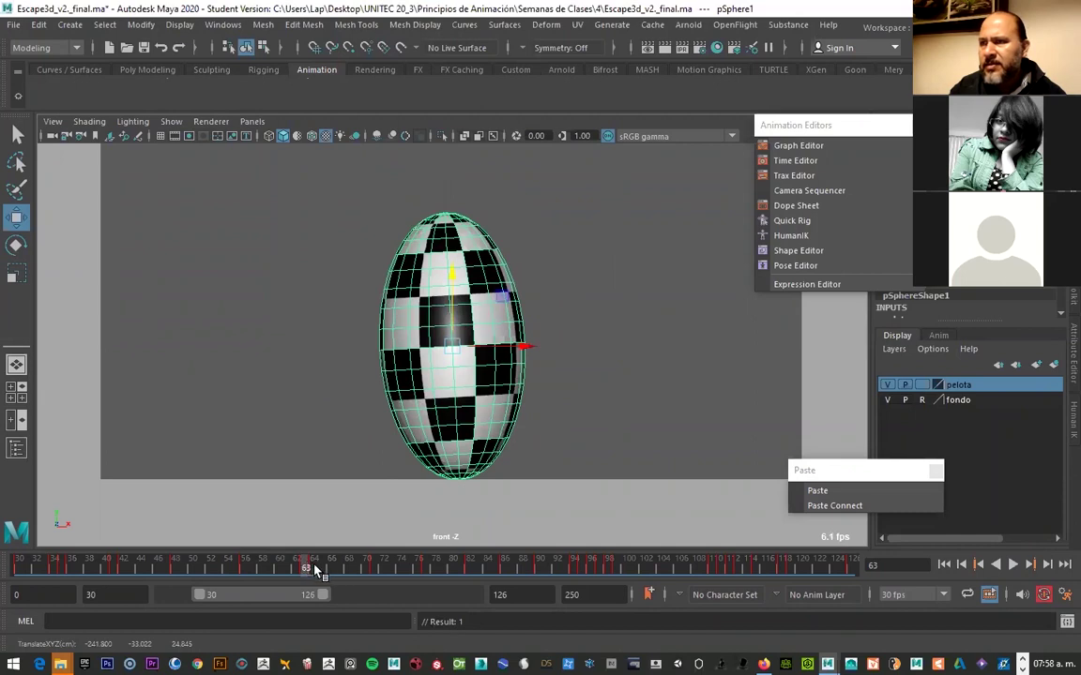
At frame 63, stretch the ball taller and raise it, then check frame 64
drag(310, 568, 301, 568)
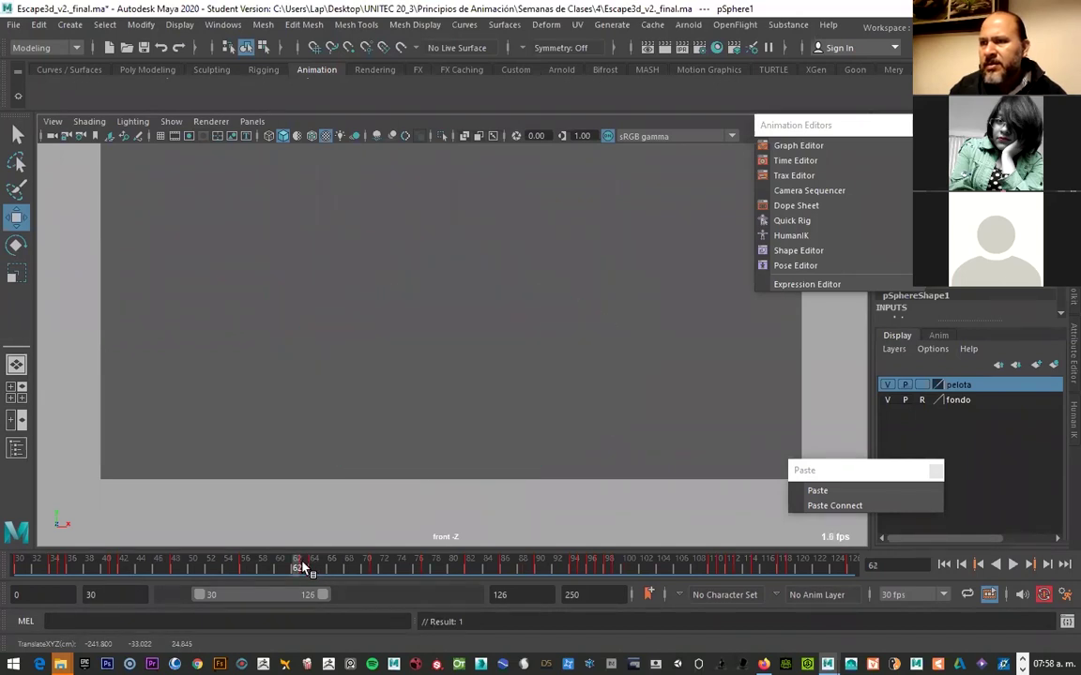
click(305, 569)
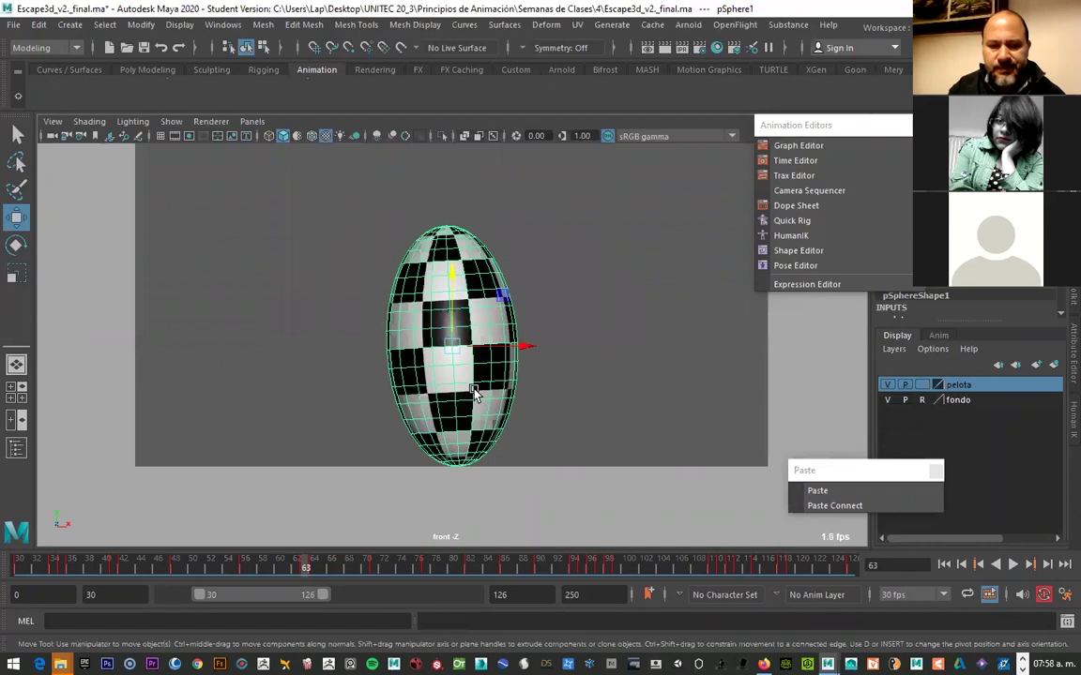
key(r)
drag(450, 279, 447, 251)
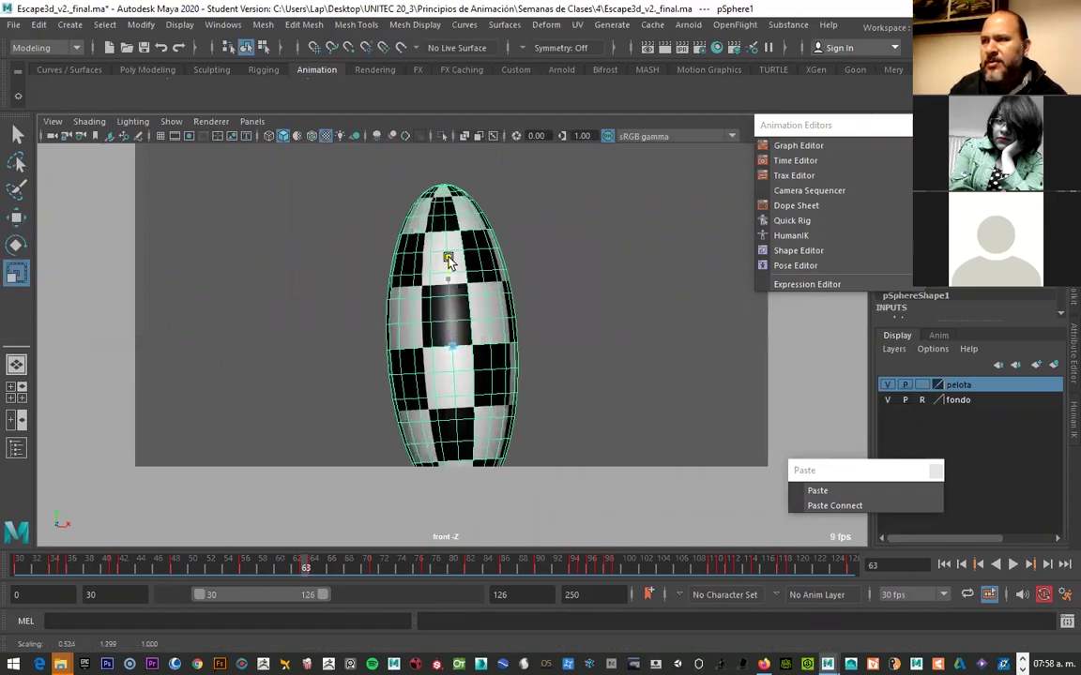
key(w)
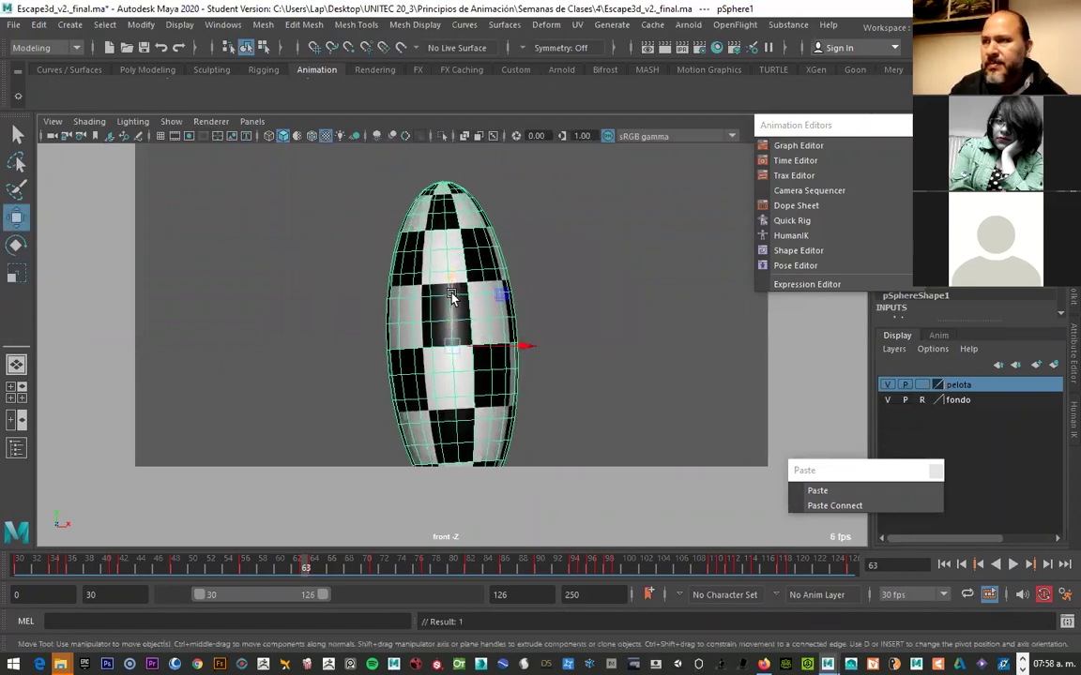
drag(446, 295, 450, 253)
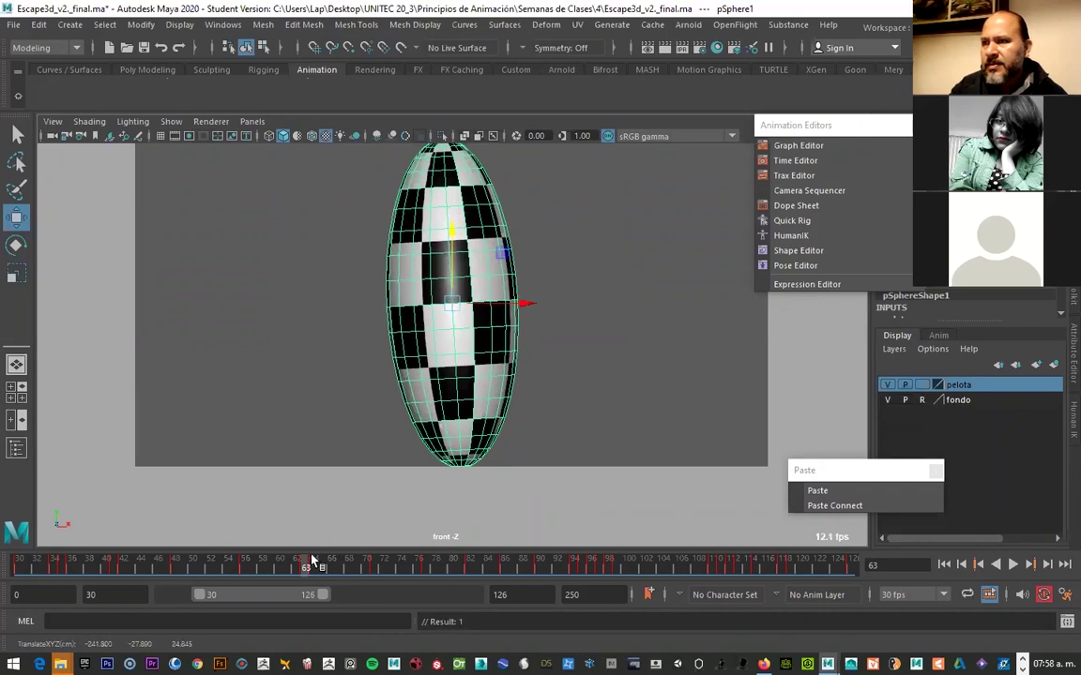
key(alt+period)
Review the bounce, then copy the squashed frame-64 key onto frame 65
key(a)
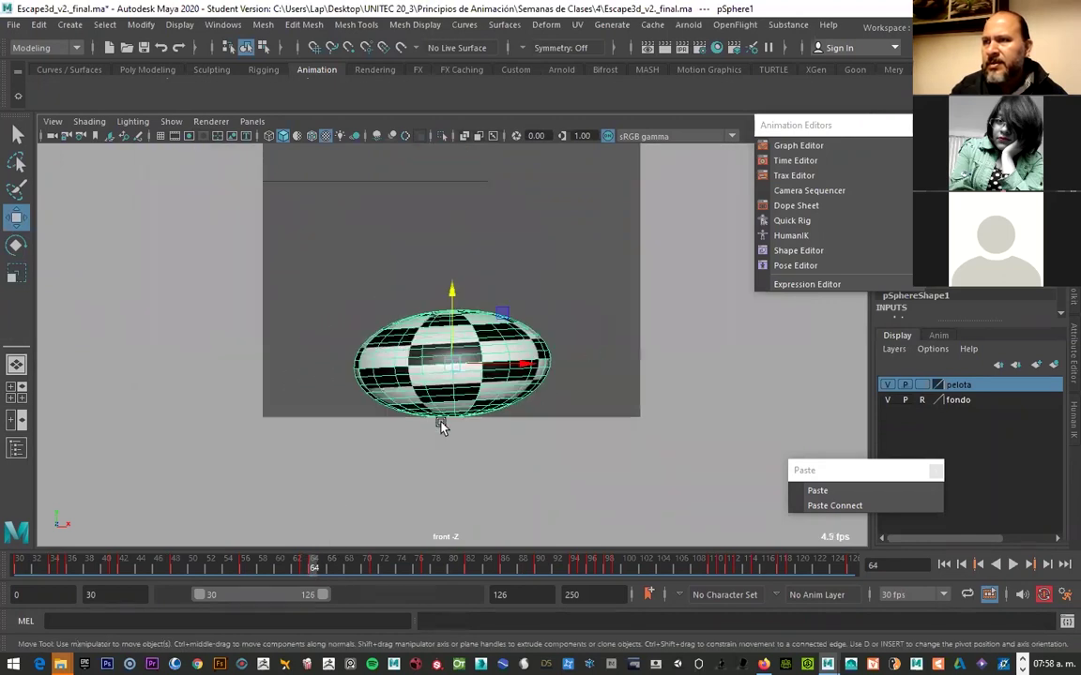
click(249, 567)
drag(248, 566, 314, 564)
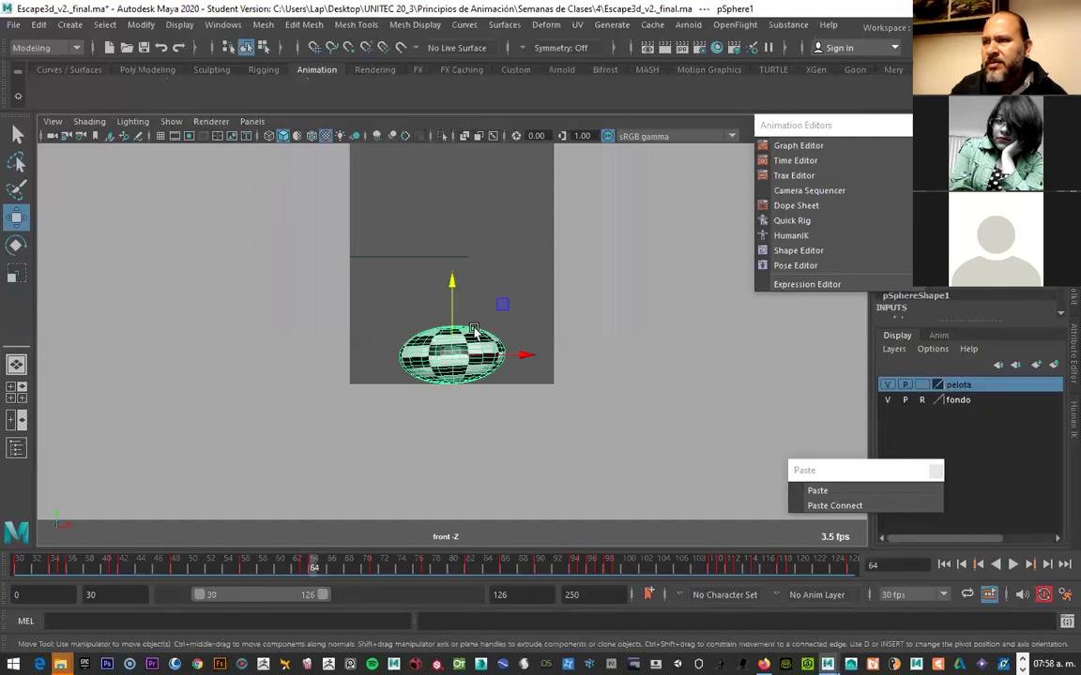
right_click(315, 564)
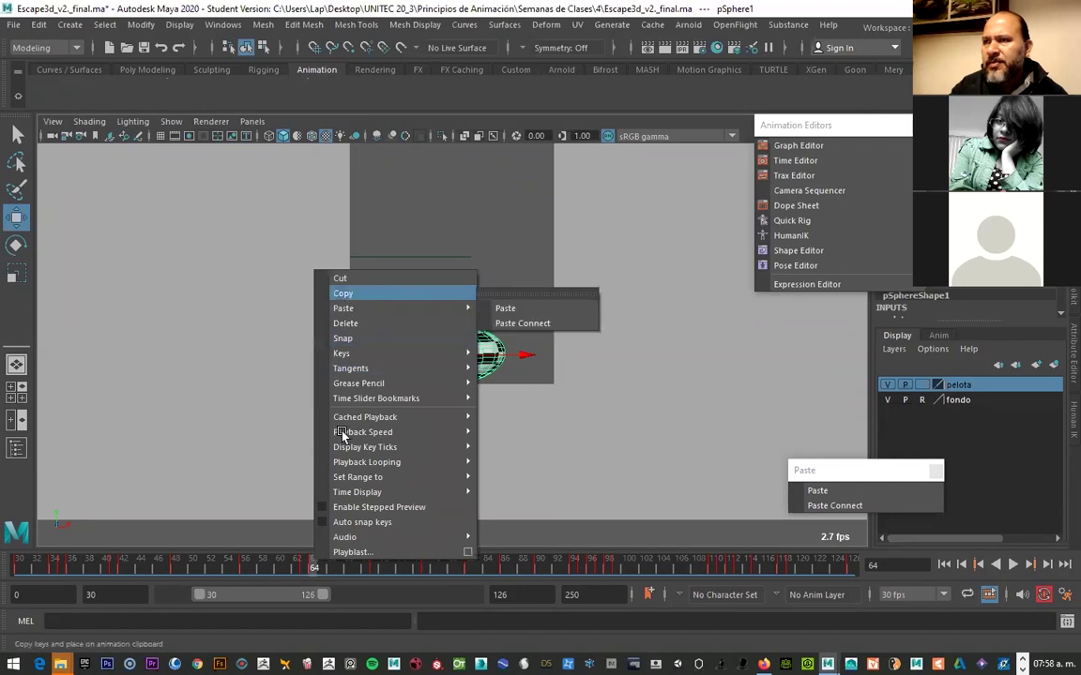
click(343, 293)
click(323, 564)
right_click(323, 564)
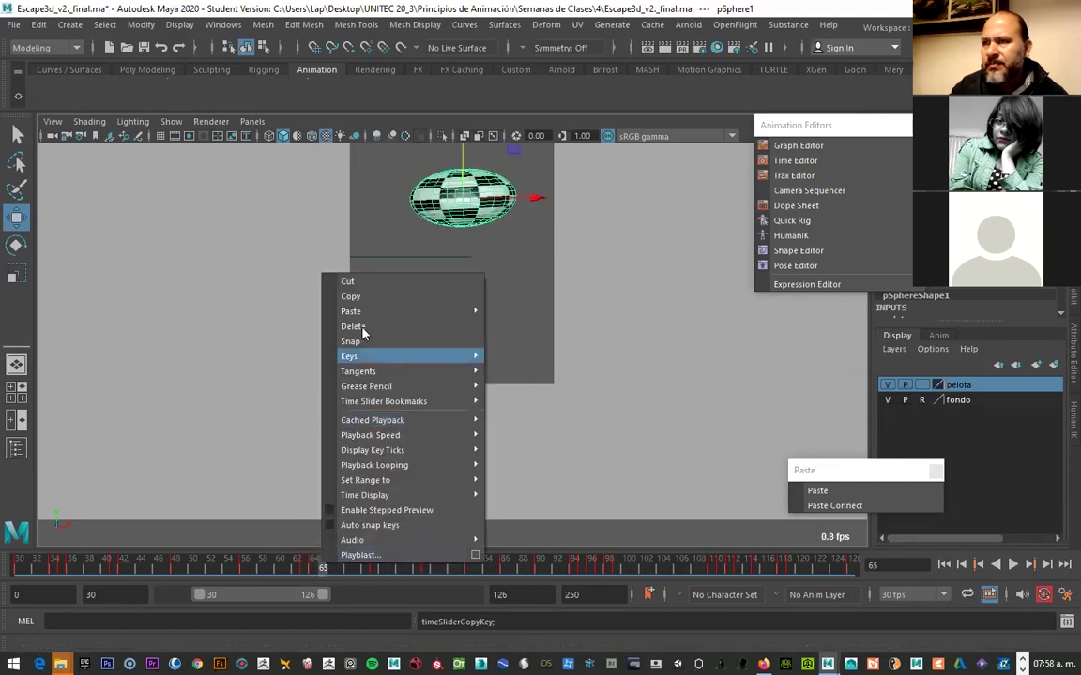
mouse_move(351, 311)
click(527, 309)
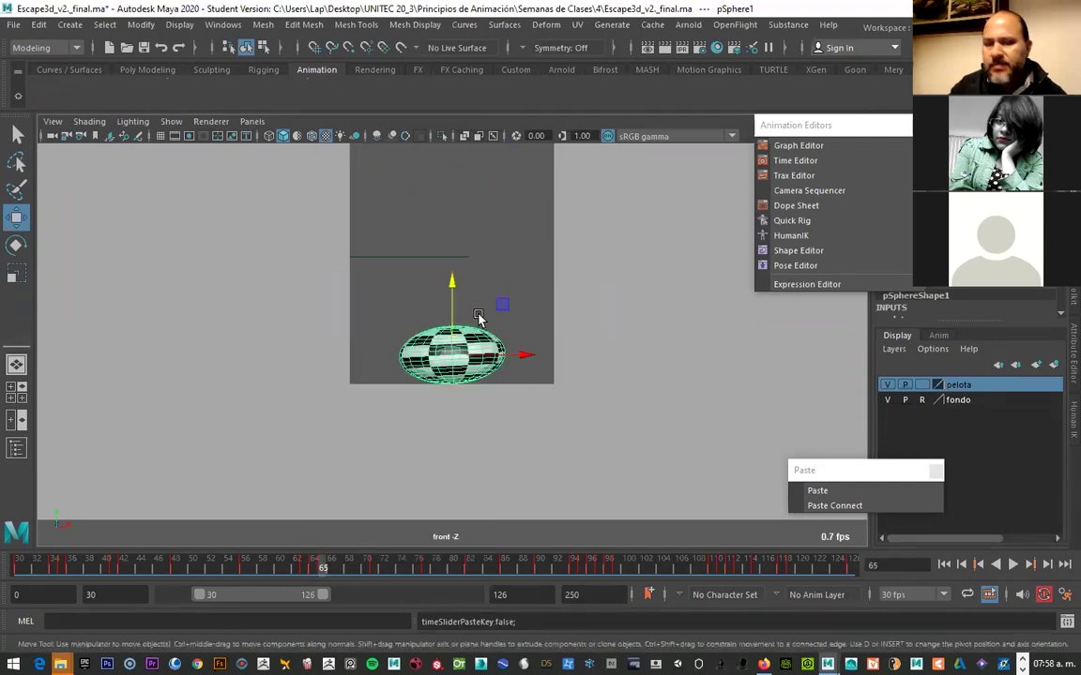
At frame 65, stretch the ball tall and narrow and lift it off the floor
key(r)
drag(449, 284, 451, 251)
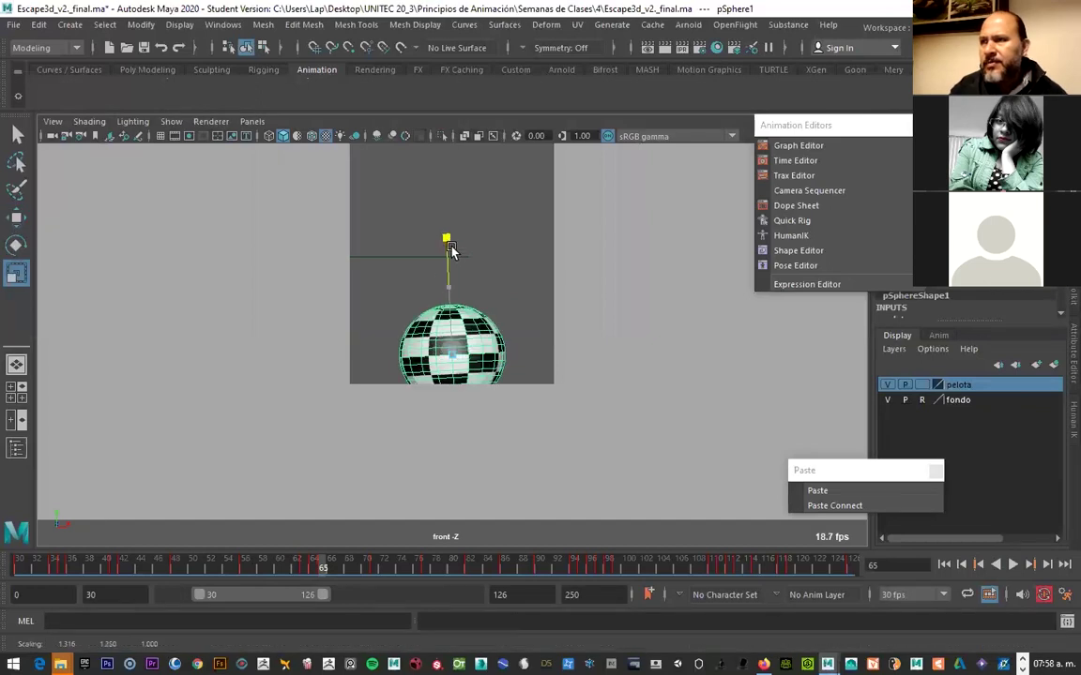
drag(517, 353, 475, 355)
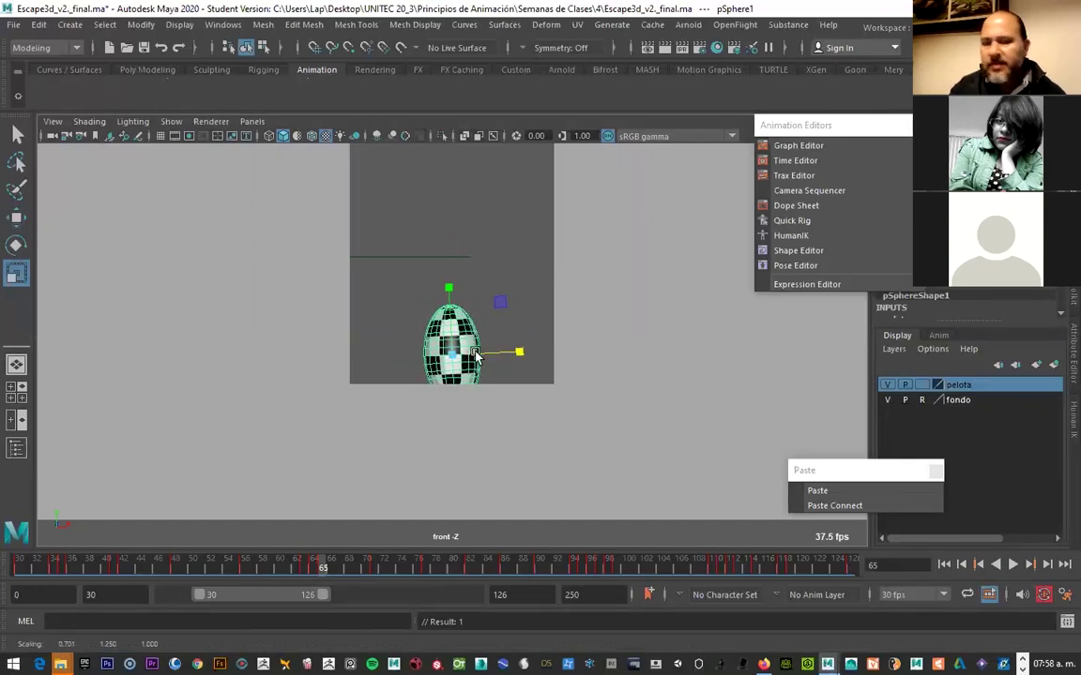
key(w)
mouse_move(455, 286)
mouse_down()
mouse_move(462, 213)
mouse_move(456, 223)
mouse_move(514, 235)
mouse_up()
key(e)
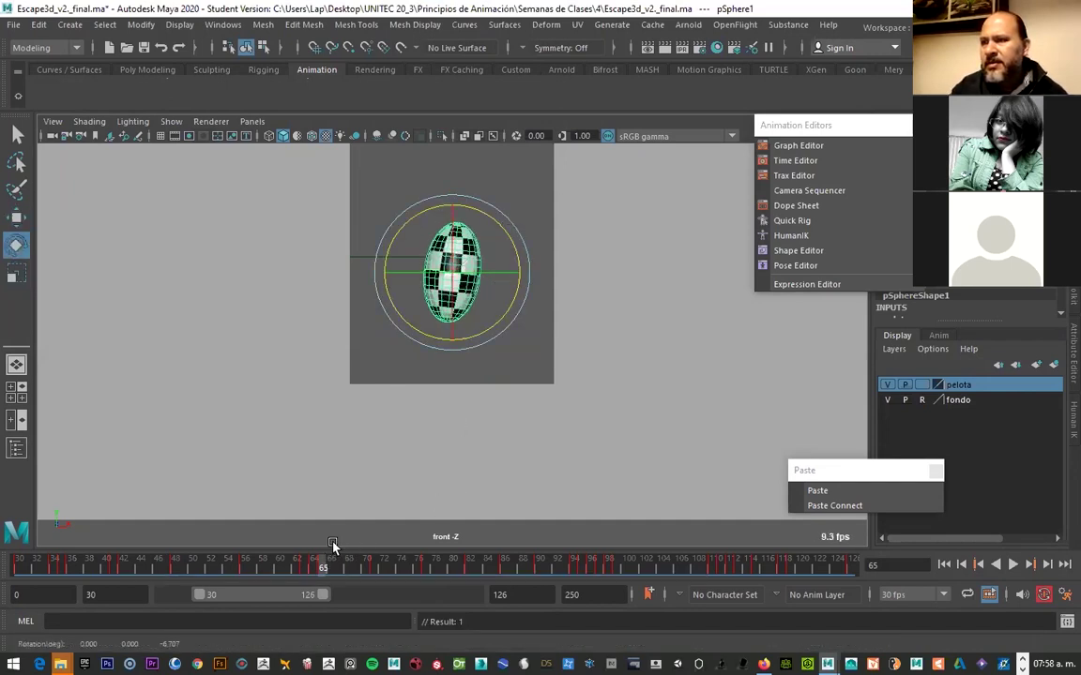
Play back the drop into the pit and tilt the ball further at frame 63
scroll(453, 321, down, 2)
scroll(453, 322, down, 2)
scroll(422, 395, down, 2)
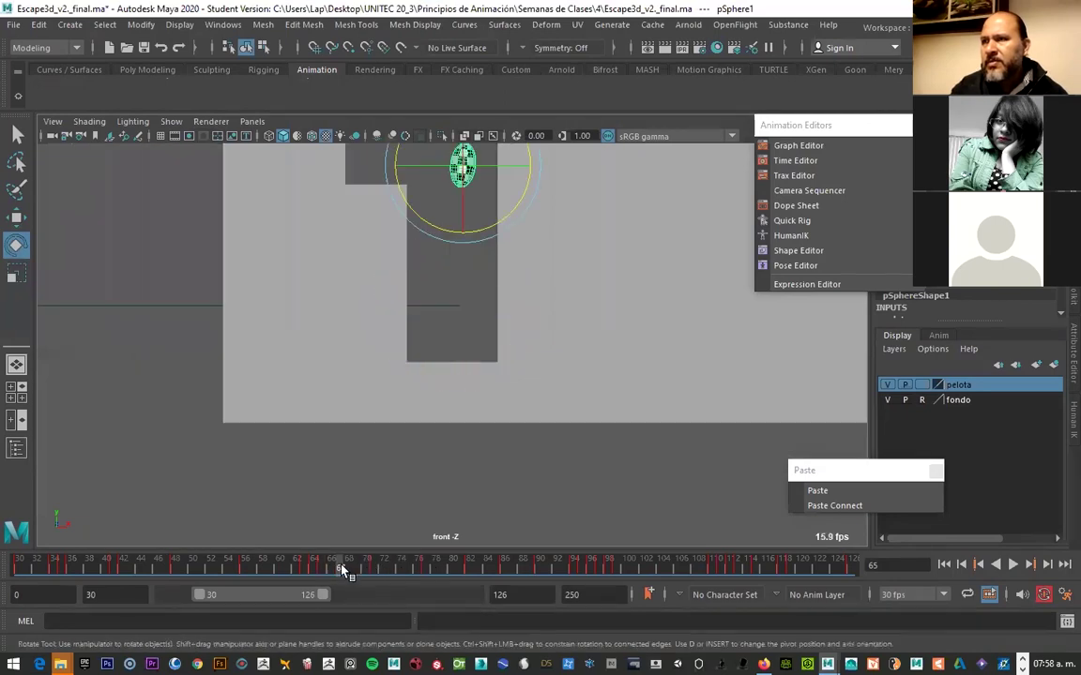
key(alt+v)
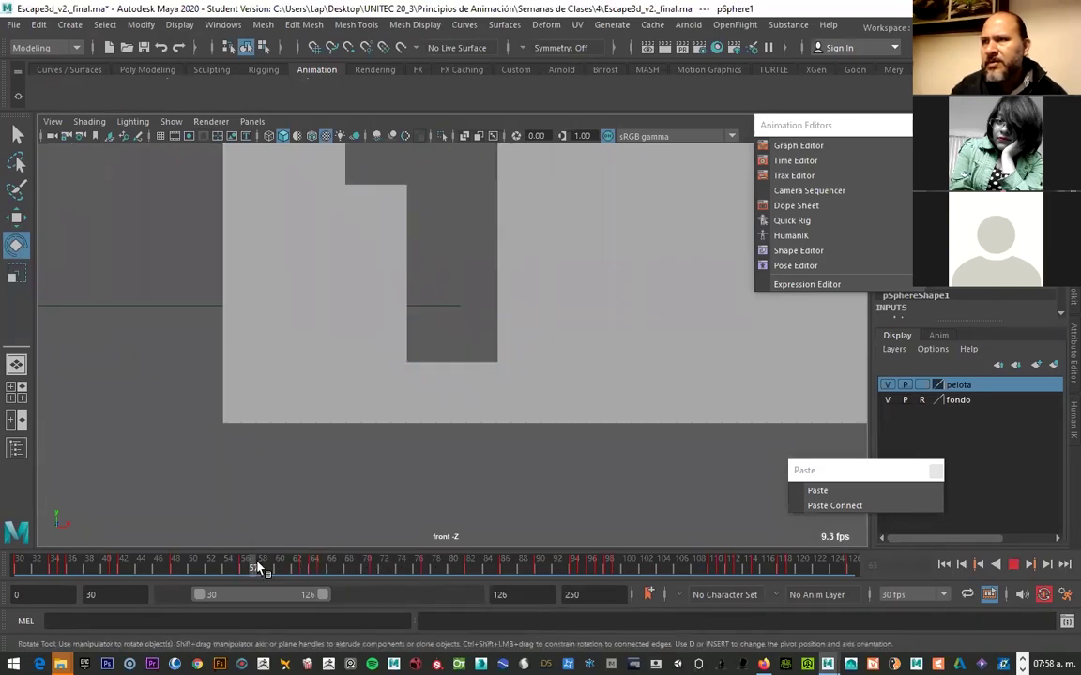
key(alt+v)
key(alt+v)
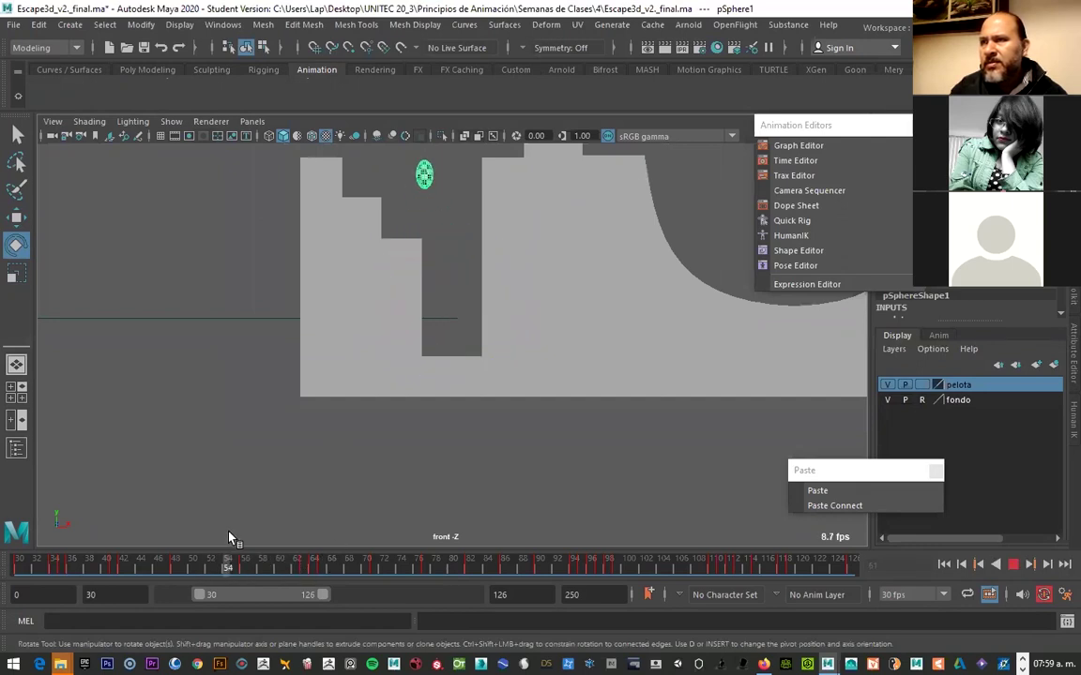
key(alt+v)
click(244, 567)
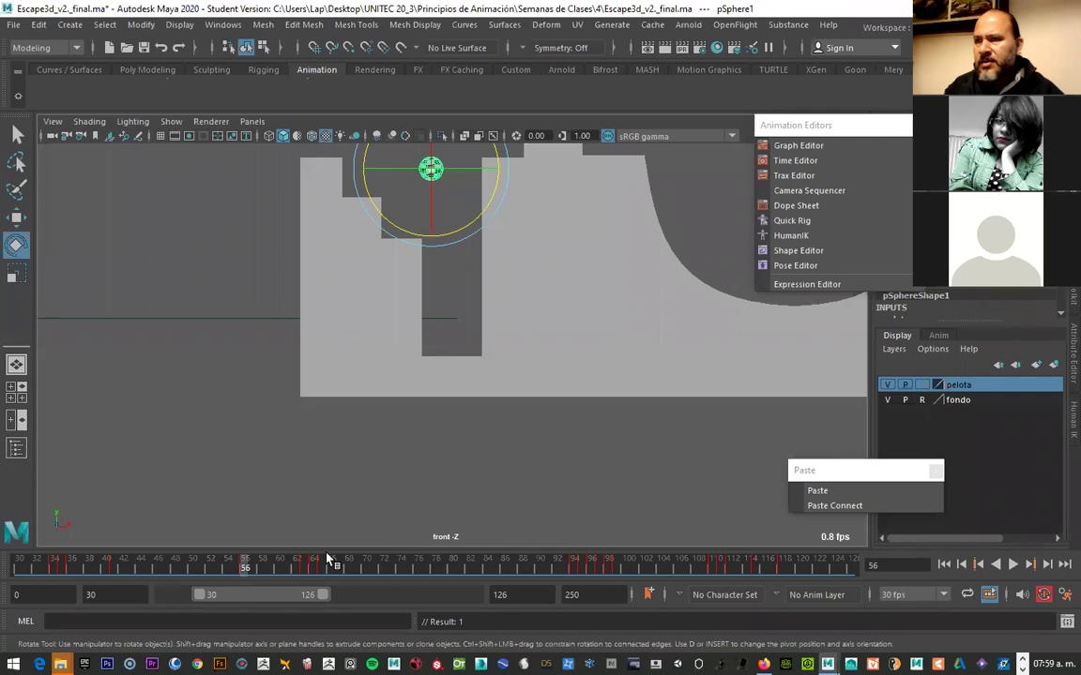
mouse_move(244, 570)
mouse_down()
mouse_move(100, 554)
mouse_move(123, 569)
mouse_up()
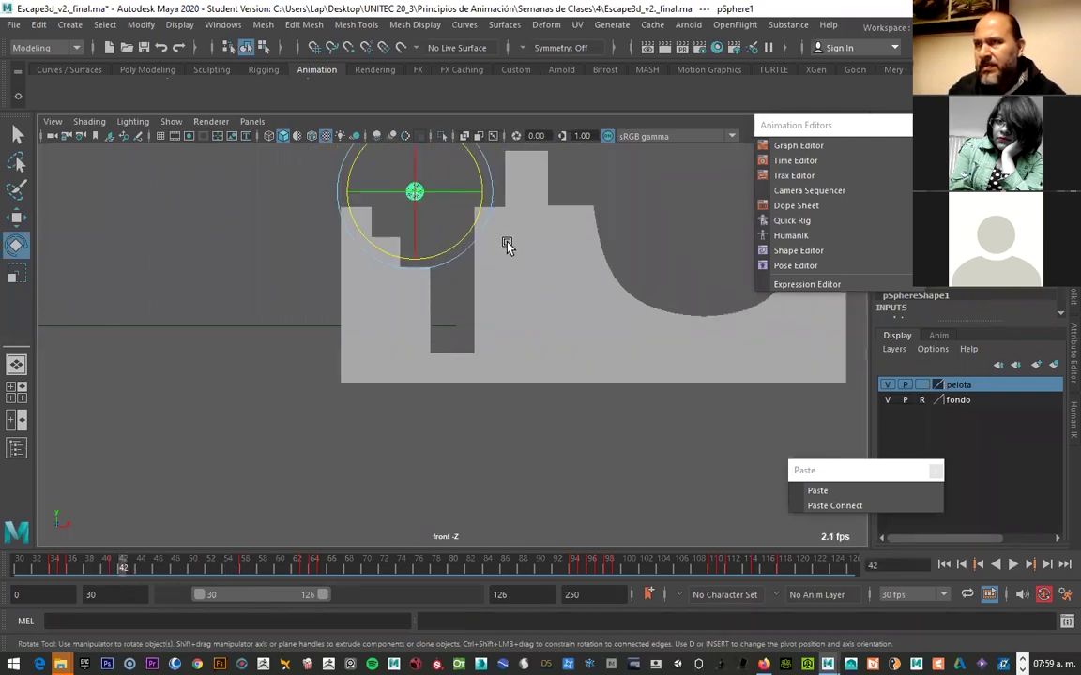
key(alt+v)
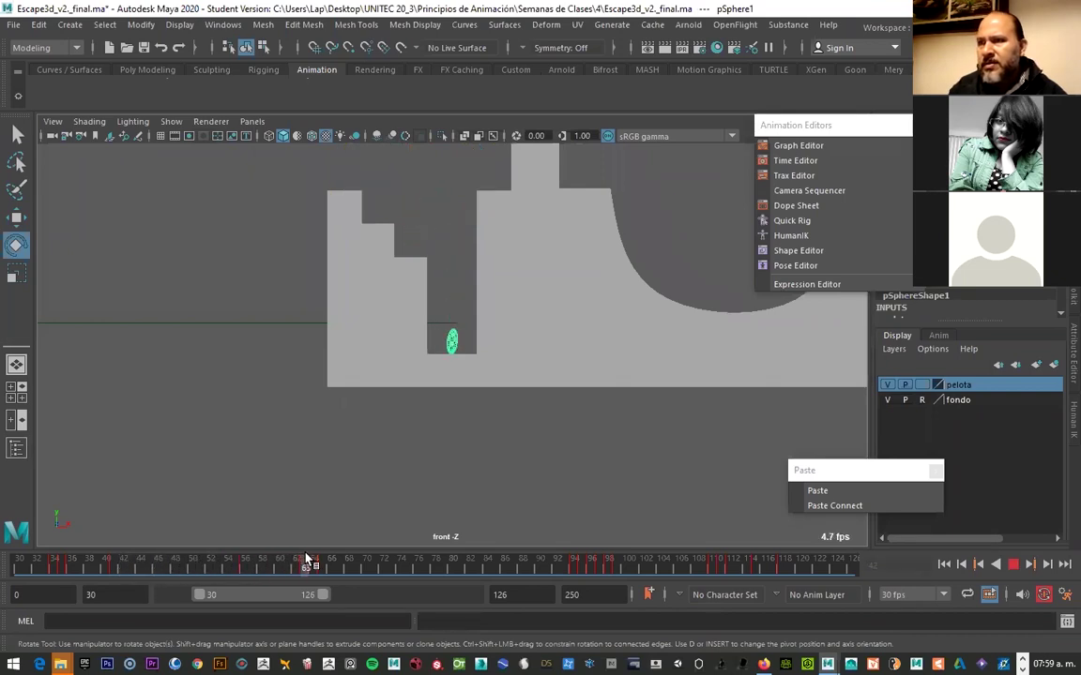
key(alt+v)
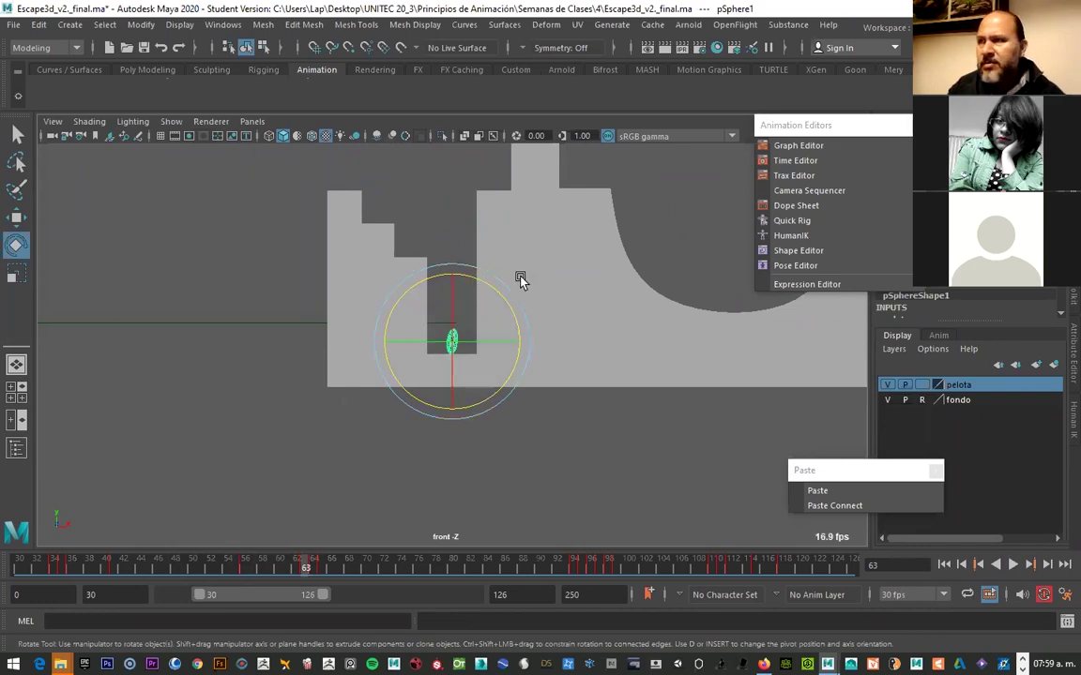
drag(501, 301, 495, 284)
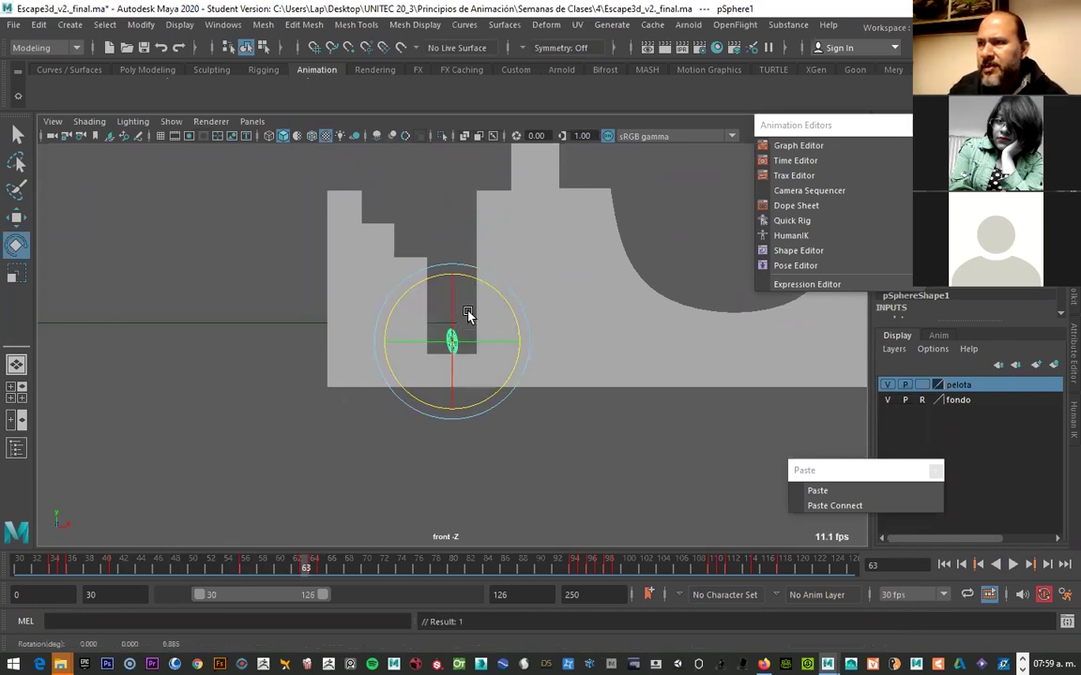
Replay from frame 56 and set a key holding the ball's pose at frame 71
click(252, 564)
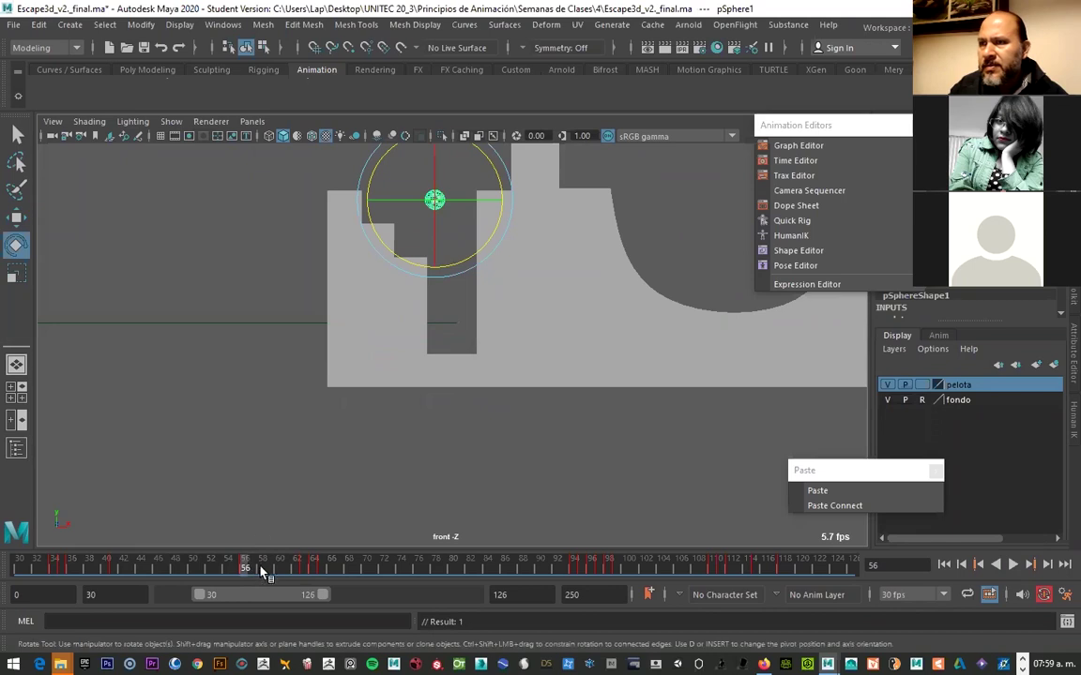
key(alt+v)
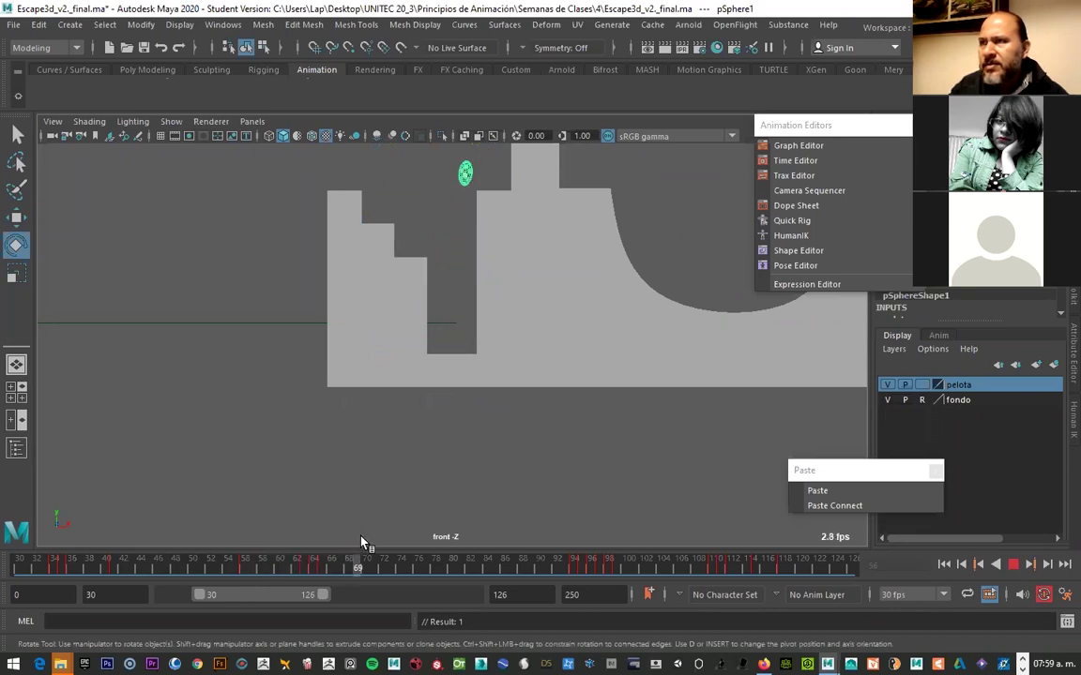
key(alt+v)
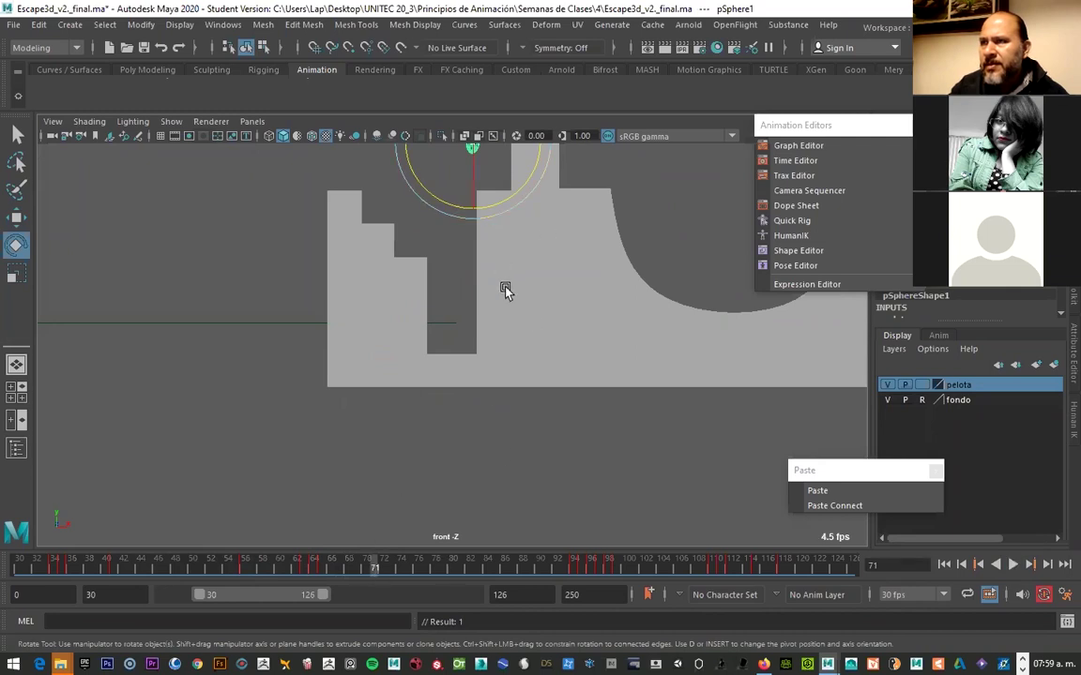
scroll(505, 290, down, 2)
click(382, 564)
click(601, 201)
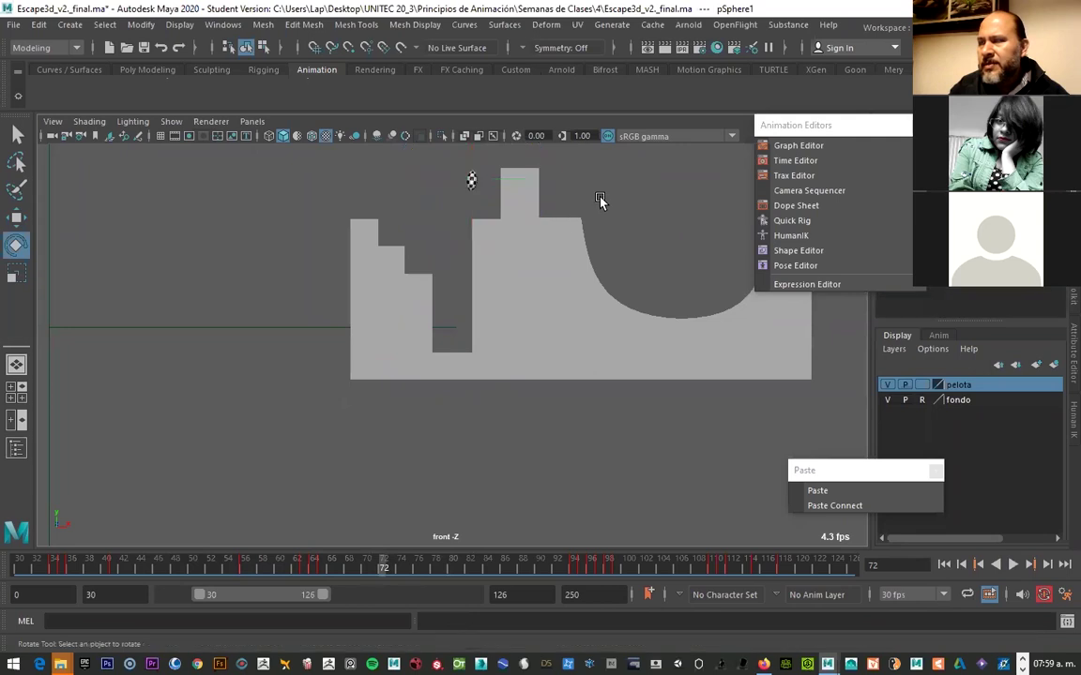
click(472, 181)
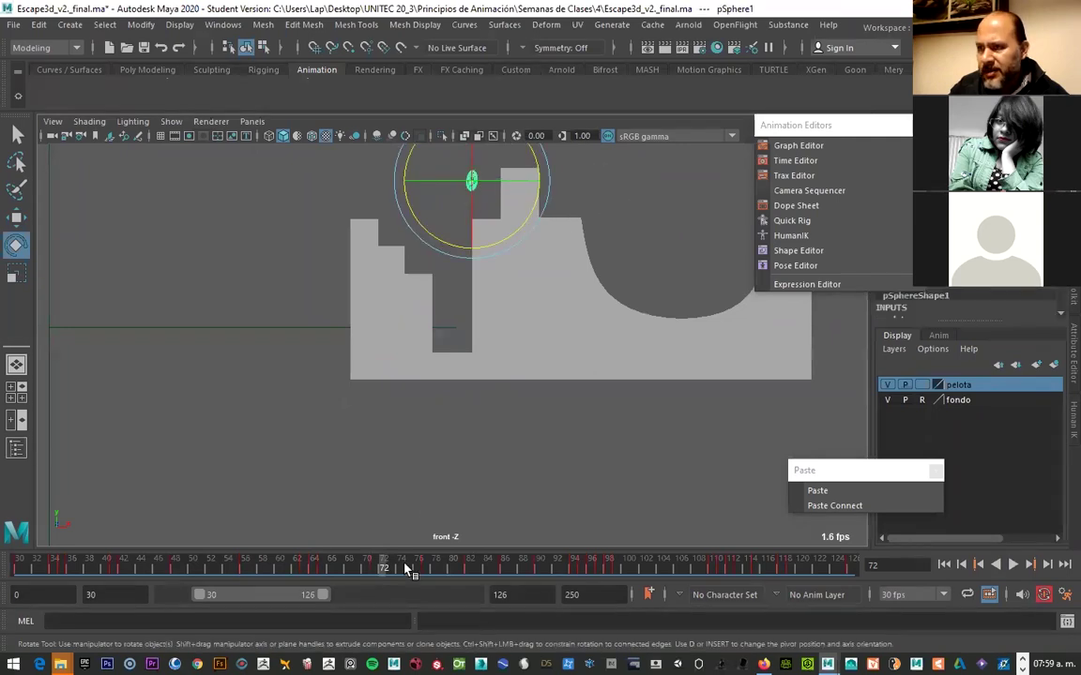
click(373, 567)
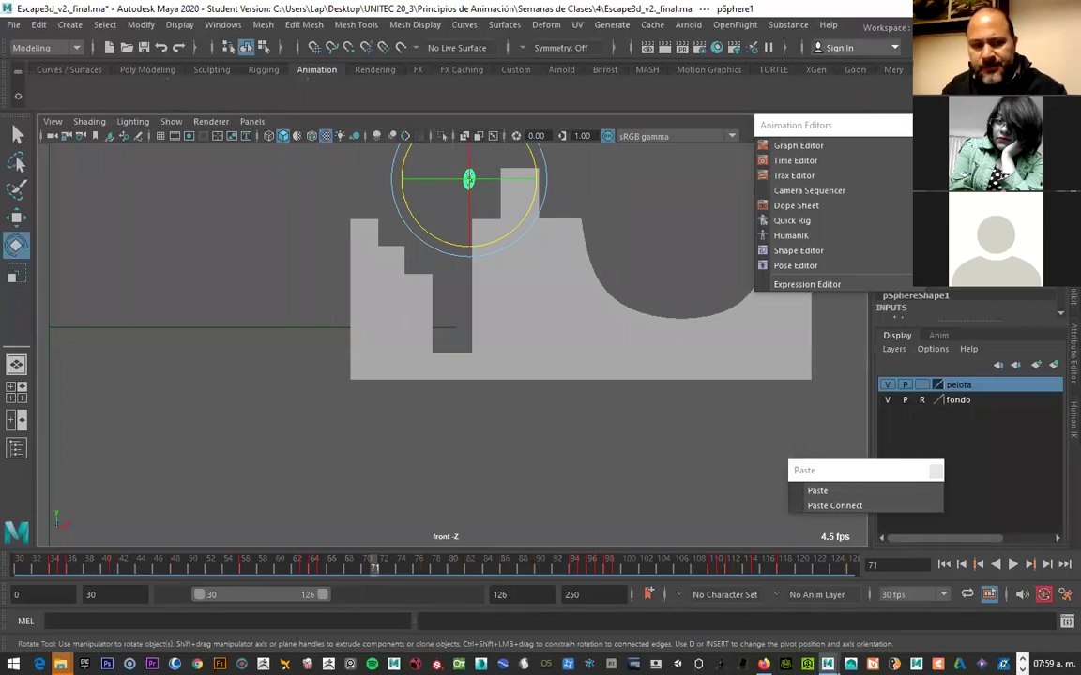
key(s)
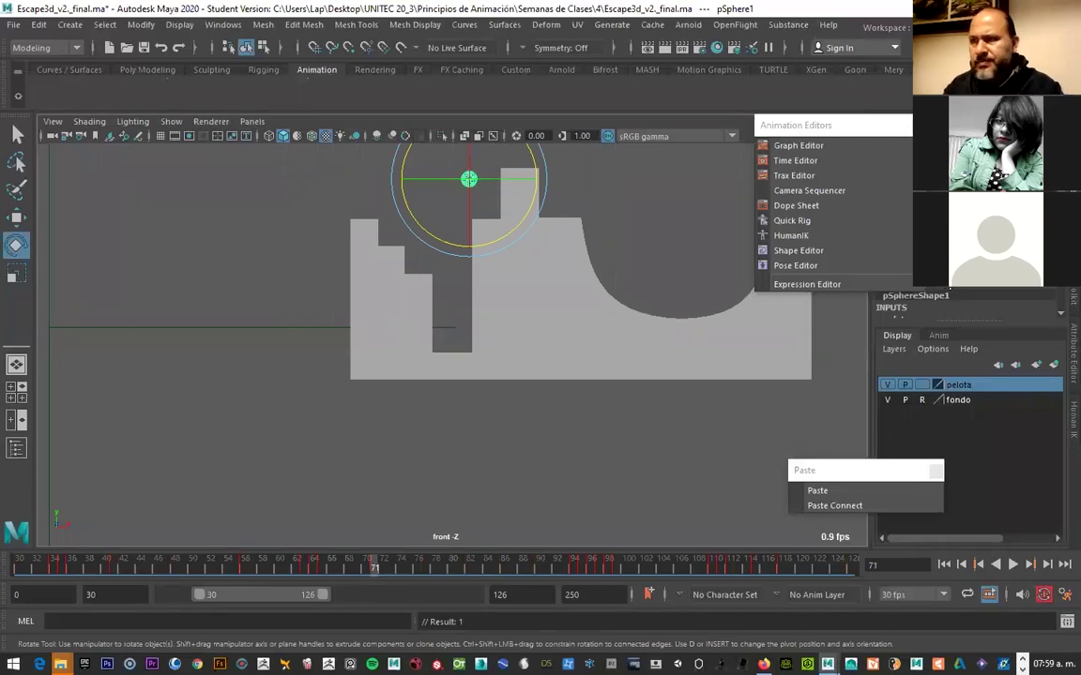
click(386, 567)
drag(389, 568, 427, 568)
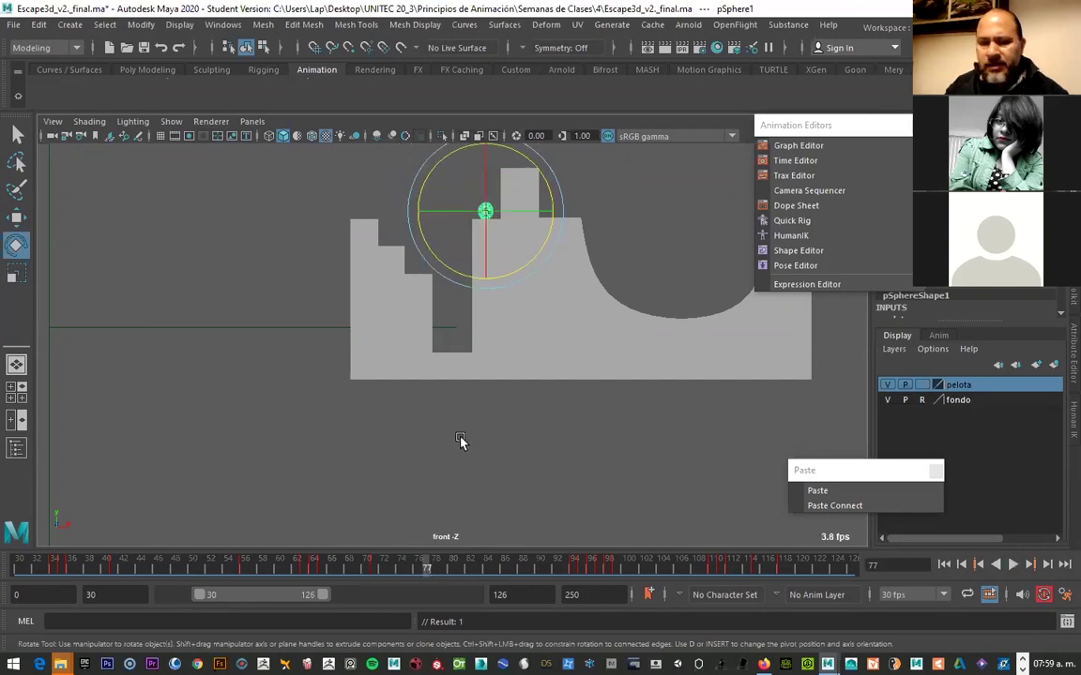
Frame the ball, roll it slightly forward and copy its key at frame 77
key(f)
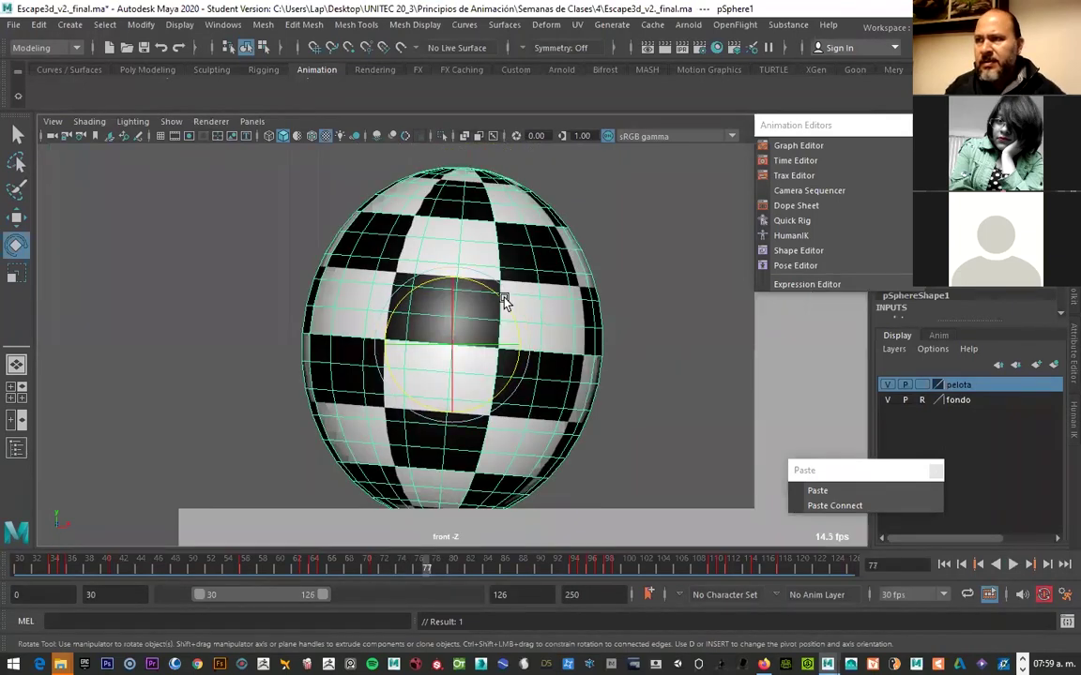
mouse_move(501, 299)
mouse_down()
mouse_move(489, 288)
mouse_move(494, 295)
mouse_move(449, 293)
mouse_up()
key(w)
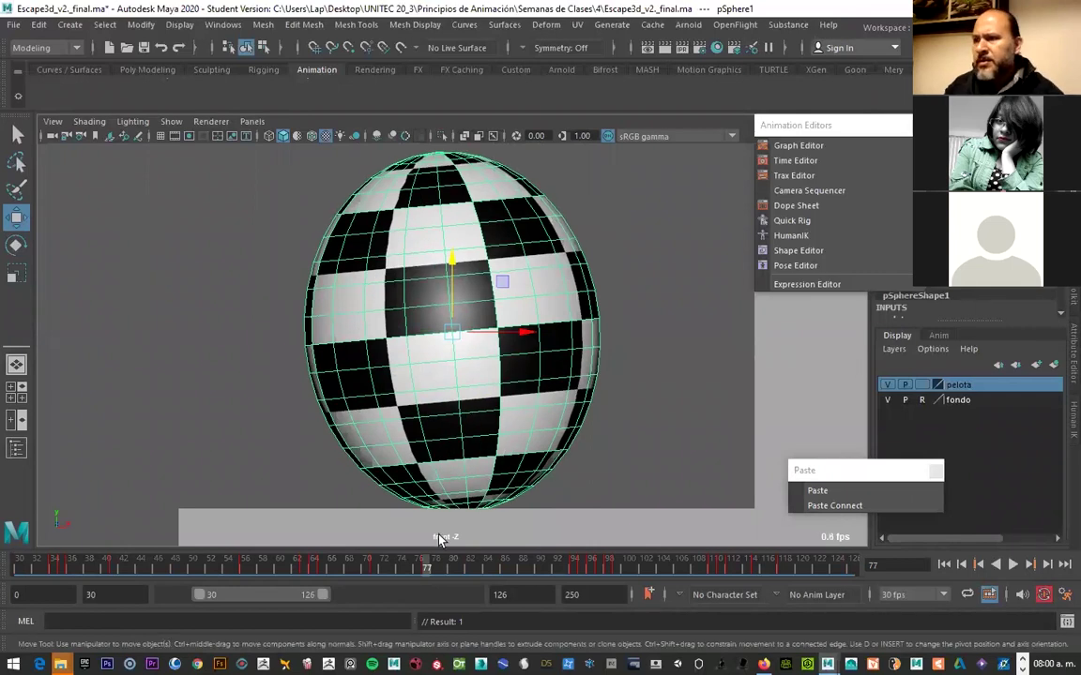
right_click(426, 571)
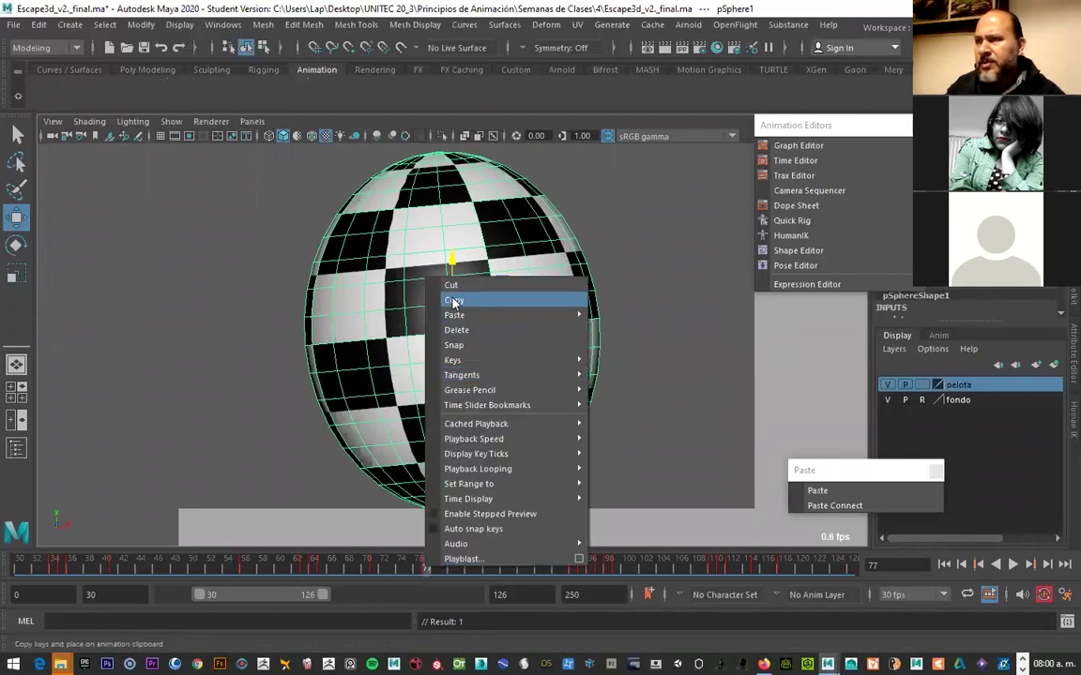
click(449, 299)
click(435, 569)
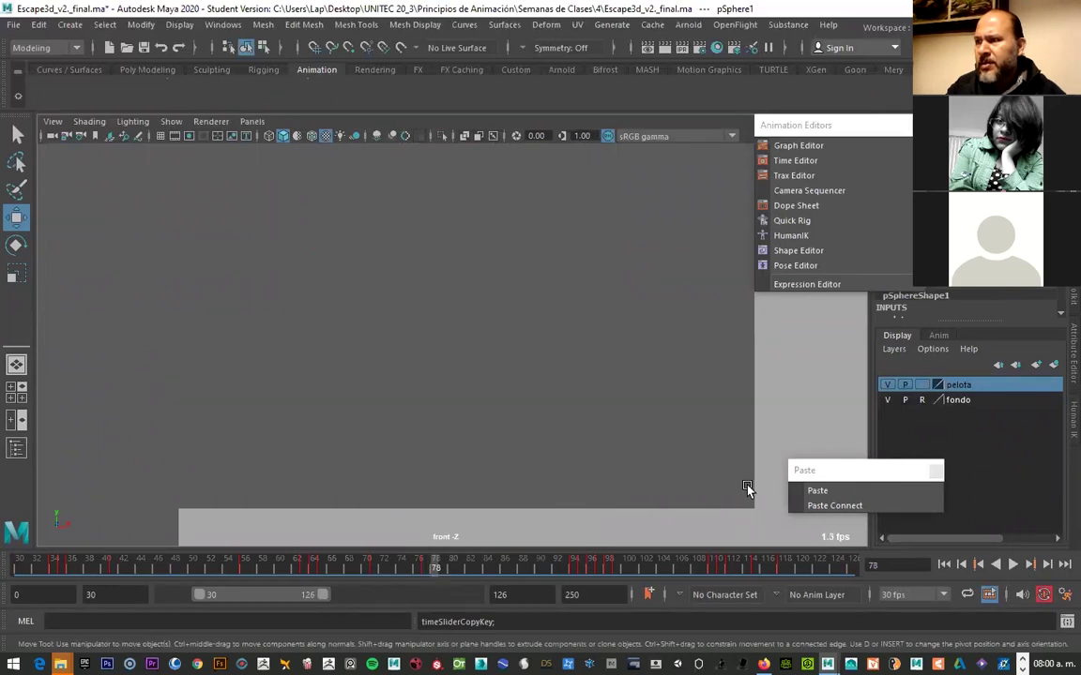
click(815, 491)
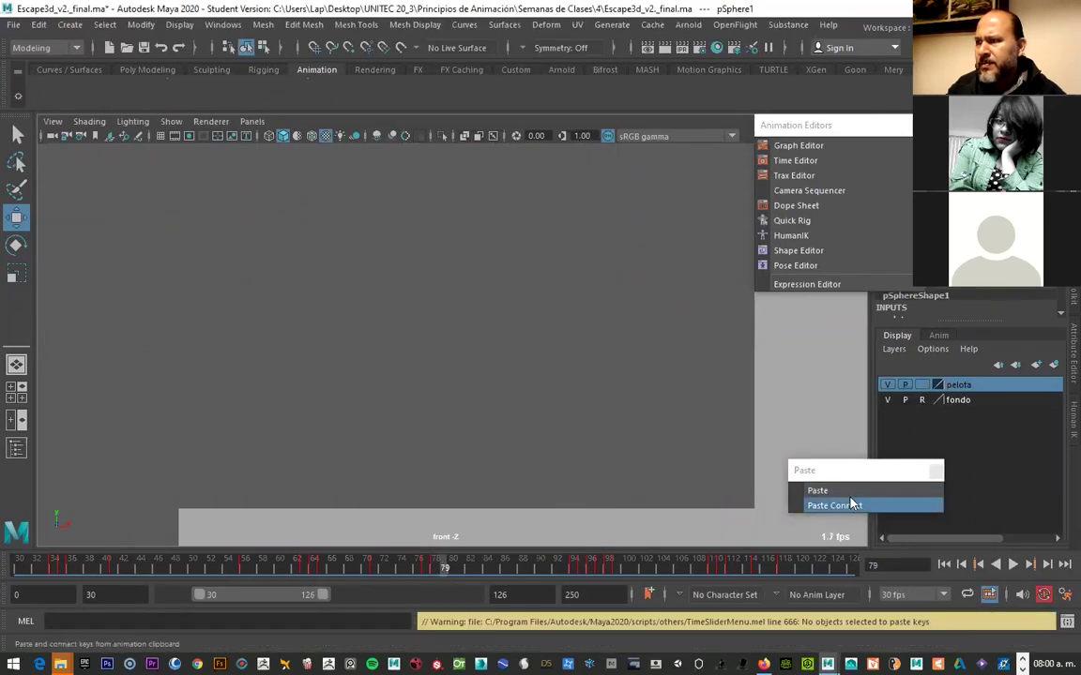
Lower the frame-78 ball to the middle of the view, nudging it slightly left
click(450, 569)
click(434, 568)
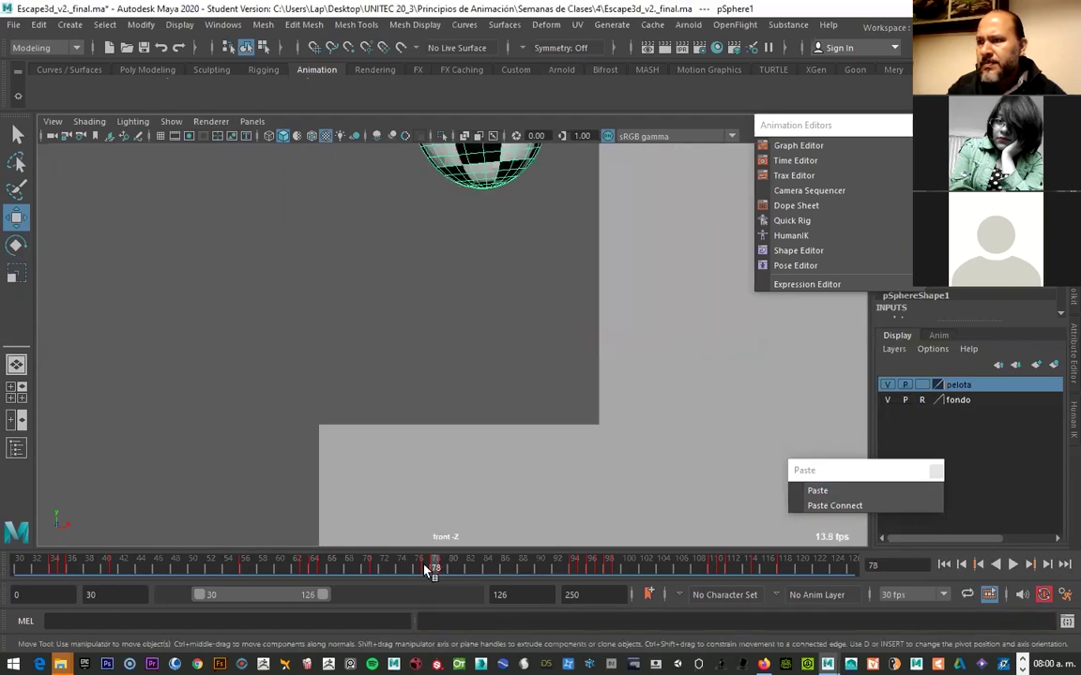
click(427, 569)
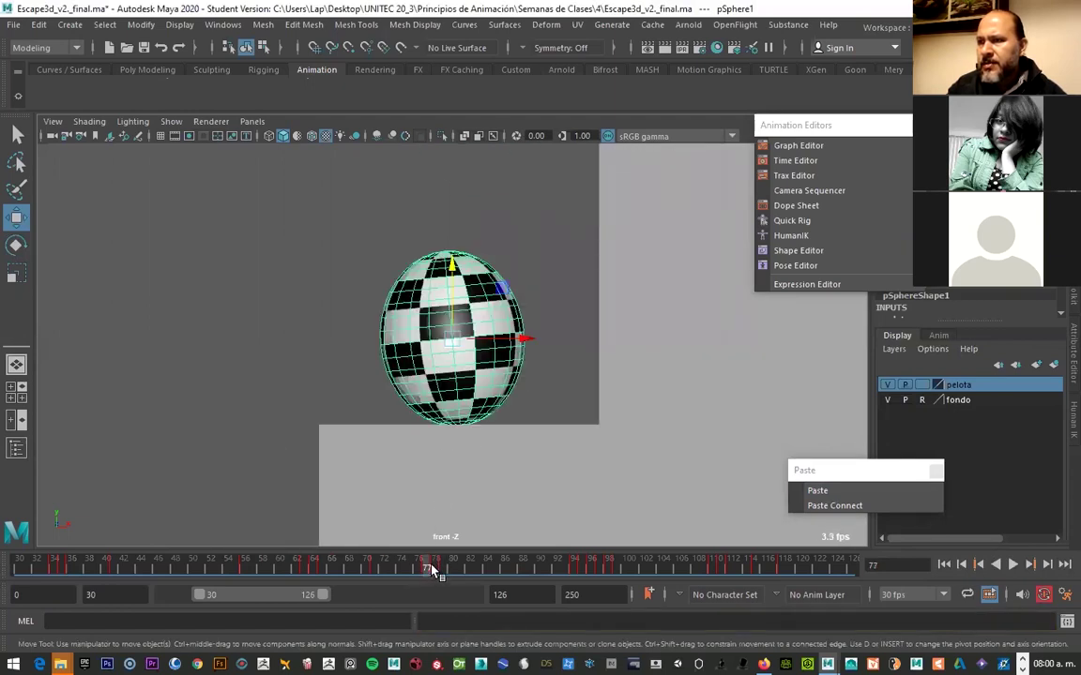
click(435, 569)
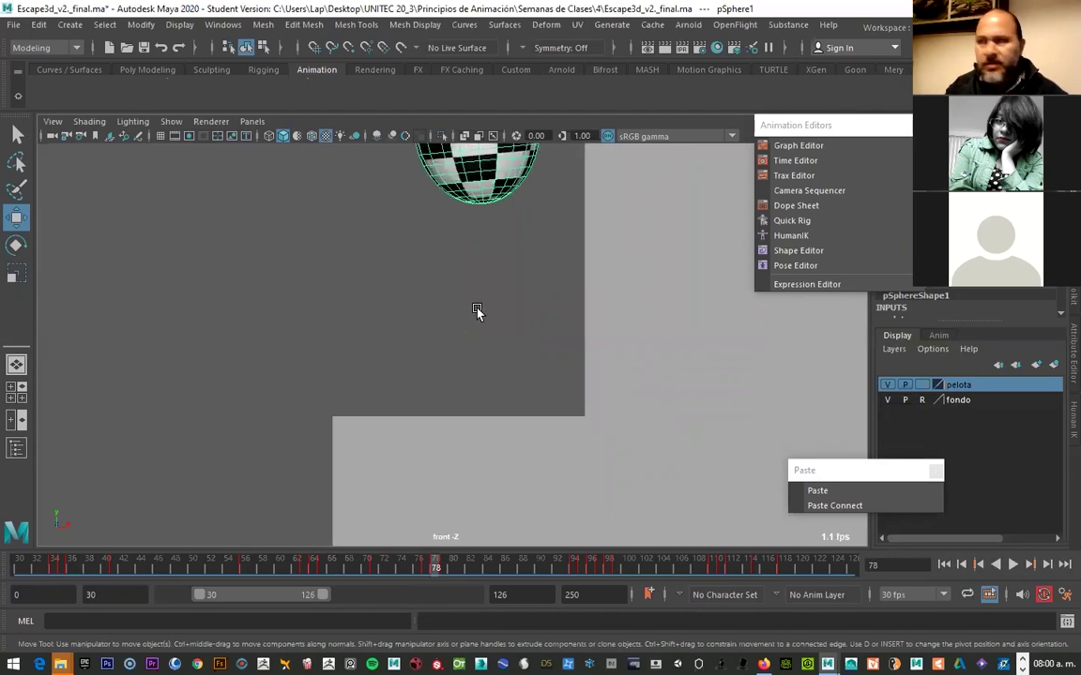
drag(465, 204, 475, 333)
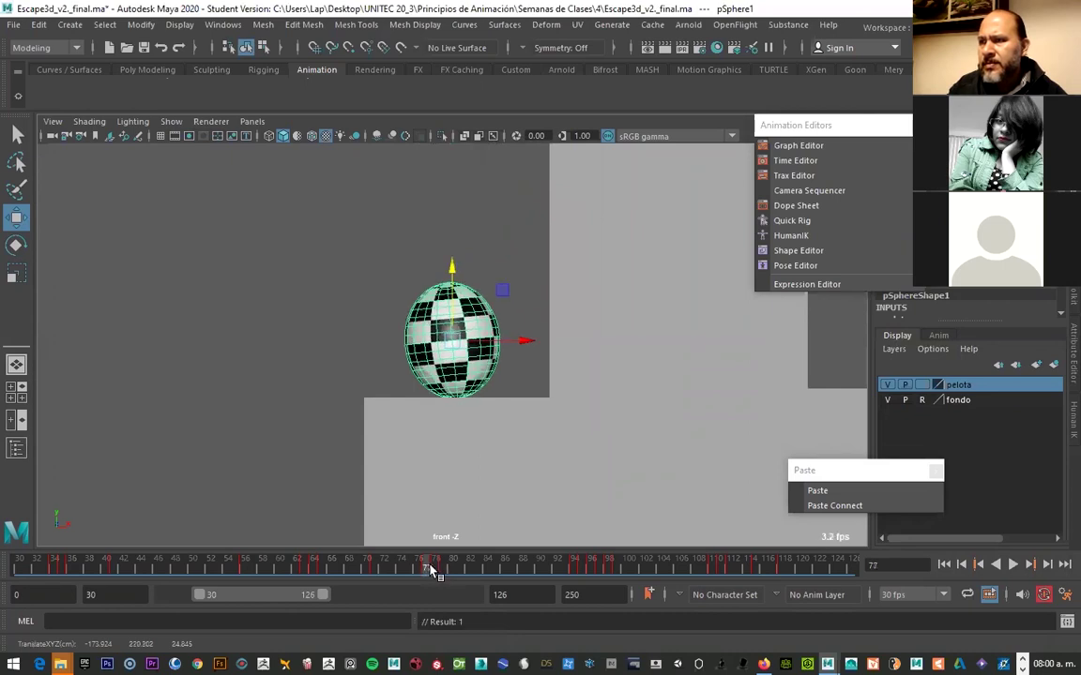
drag(516, 346, 502, 348)
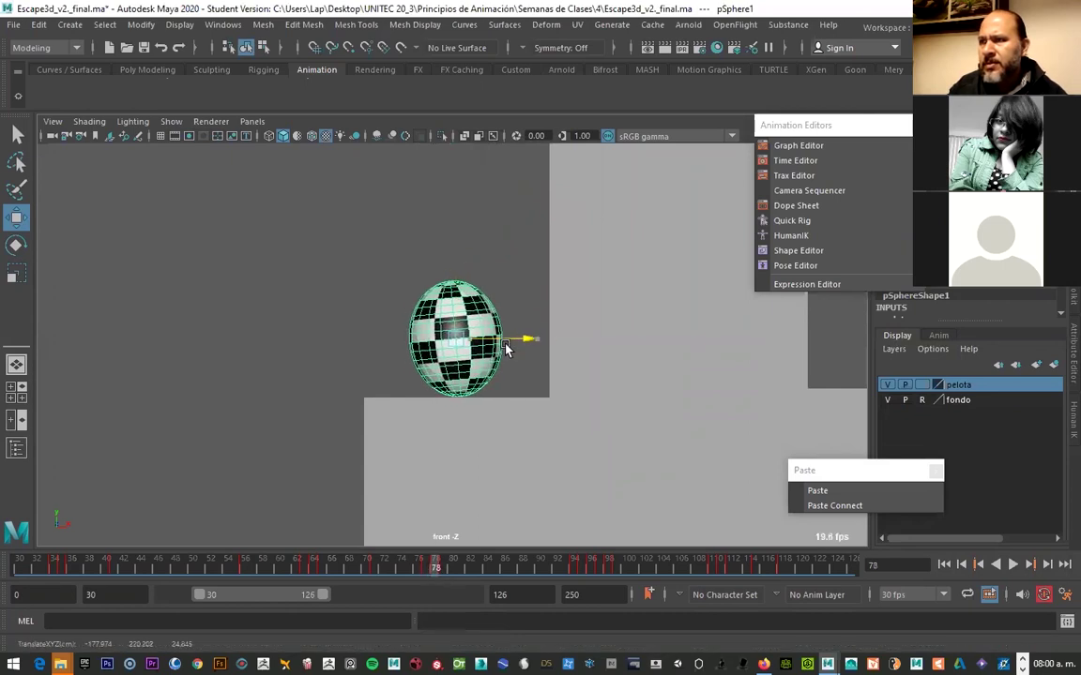
Move the Paste window aside and nudge the frame-77 ball slightly lower
click(428, 568)
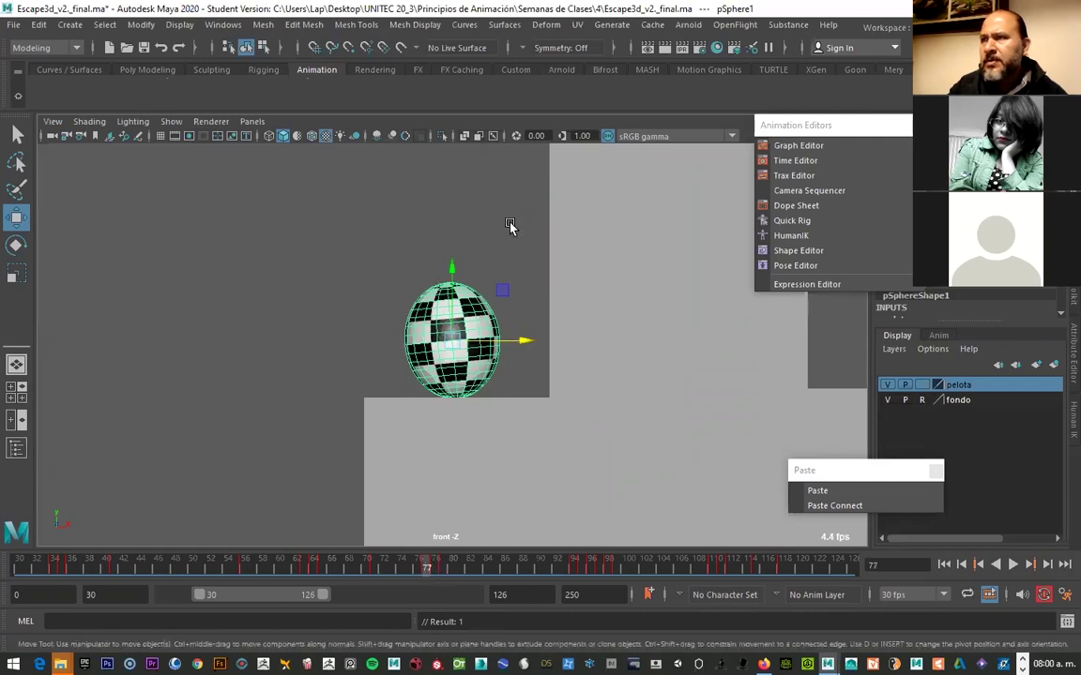
mouse_move(842, 476)
mouse_down()
mouse_move(487, 424)
mouse_move(490, 434)
mouse_up()
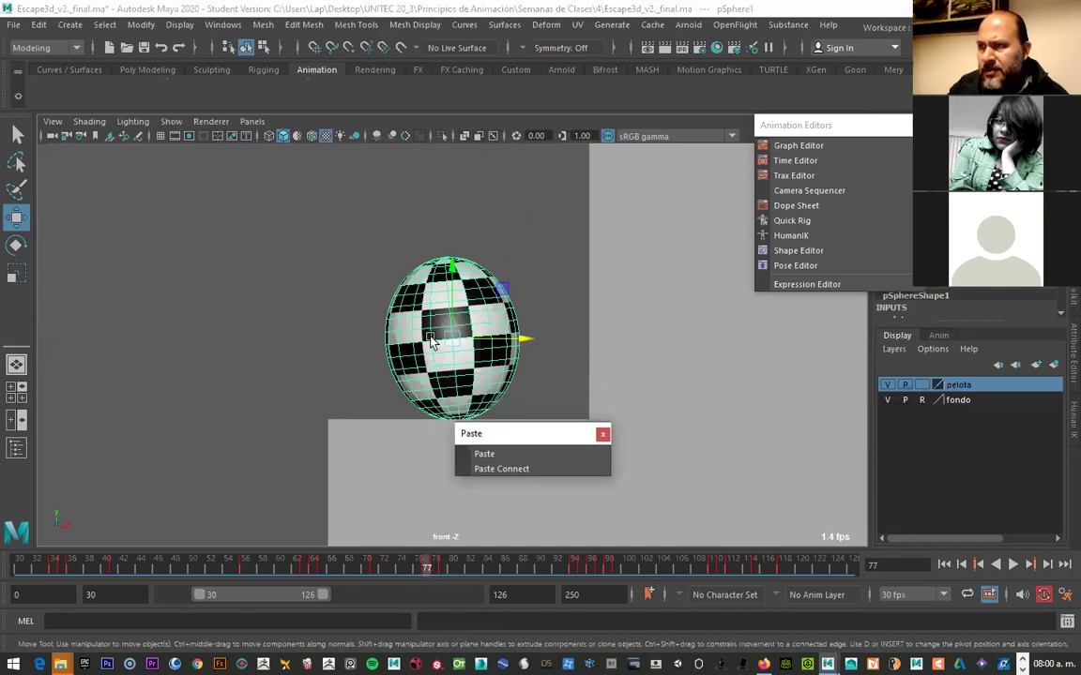
click(453, 291)
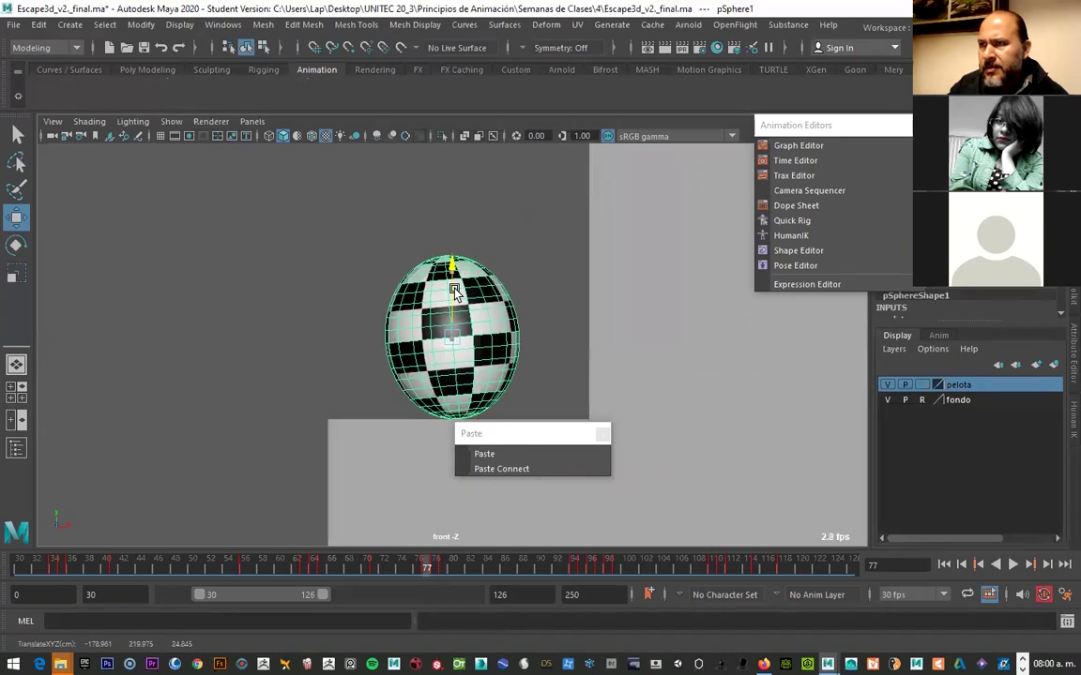
drag(465, 434, 468, 433)
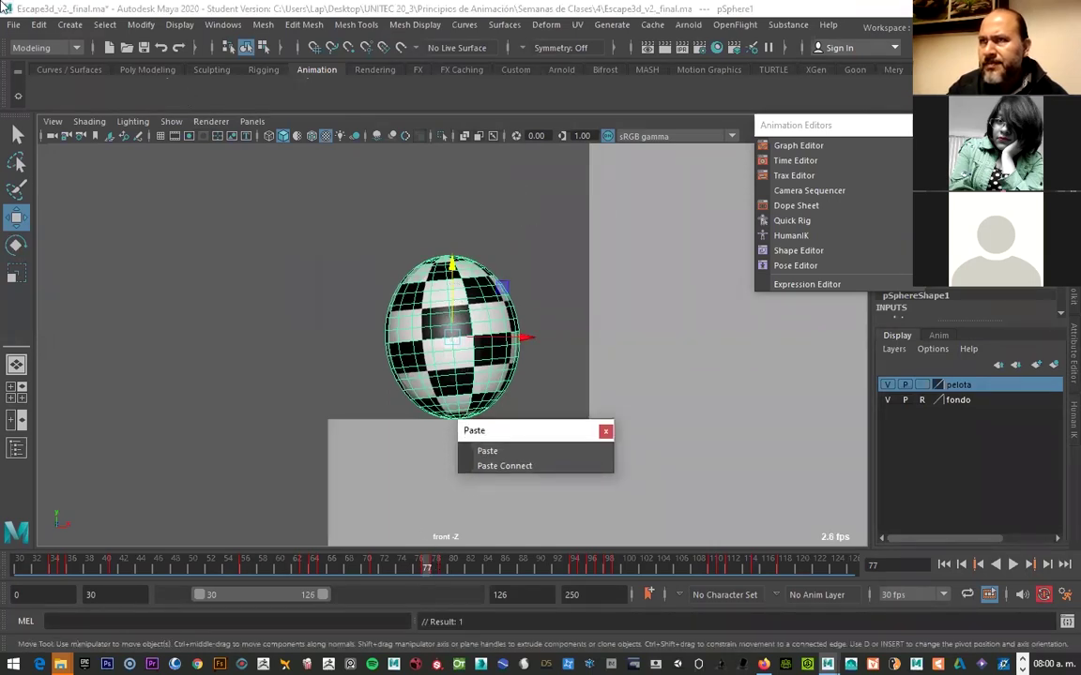
Save the scene as Escape3d_v2._final.ma, continuing past the Student Version notice
click(15, 26)
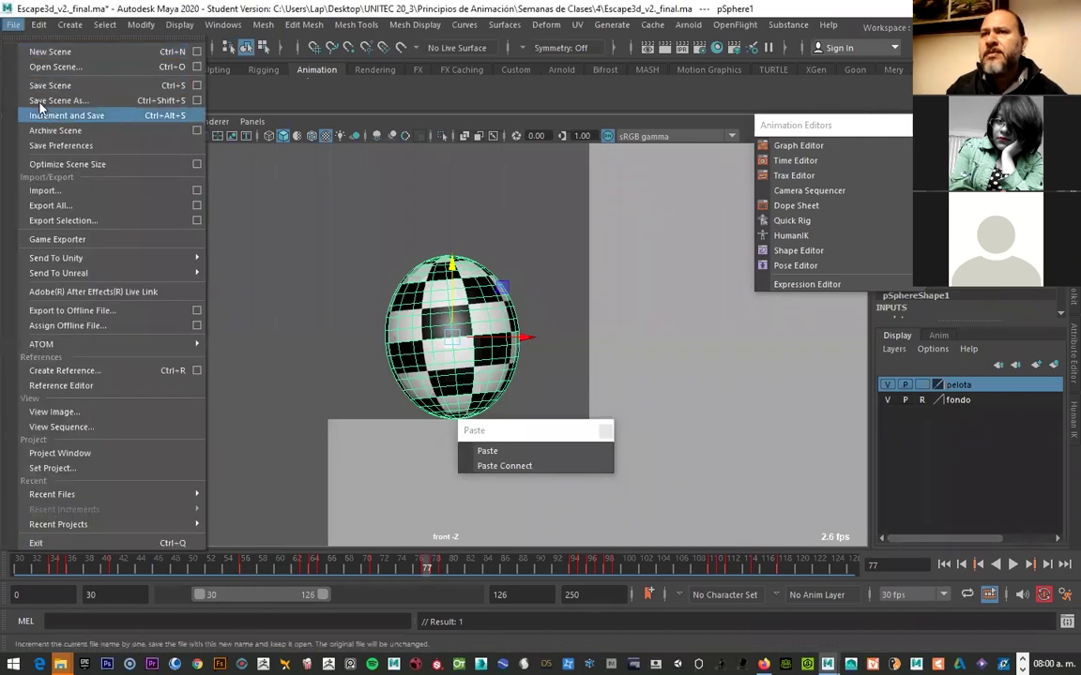
click(43, 85)
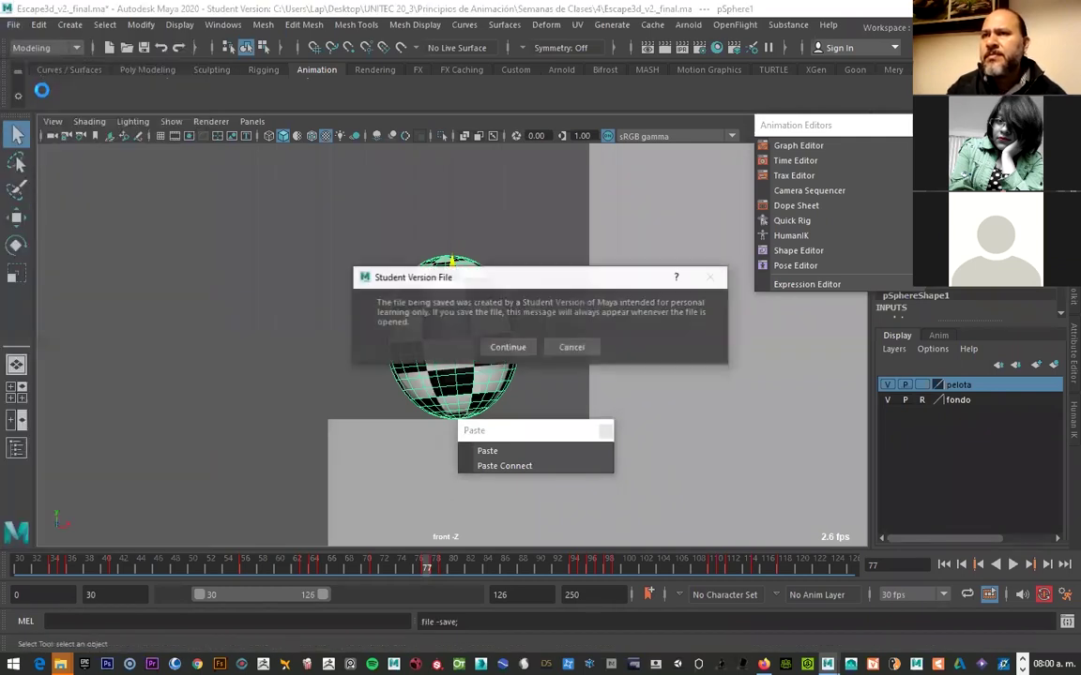
click(502, 346)
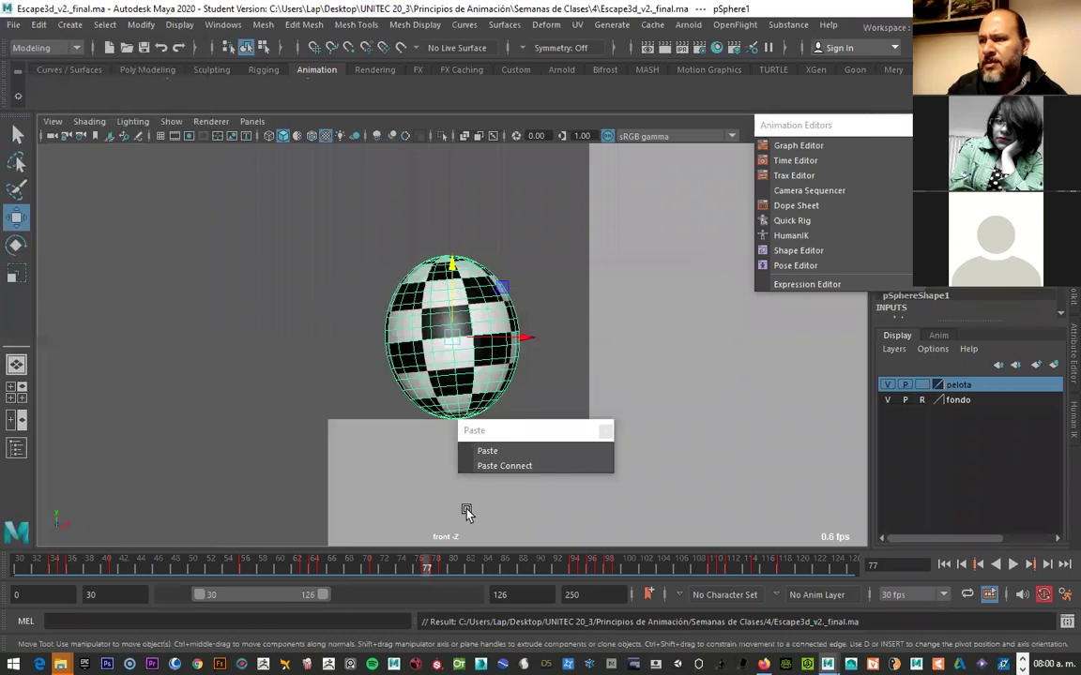
Copy the ball's frame-77 key and paste it onto frame 78
click(434, 568)
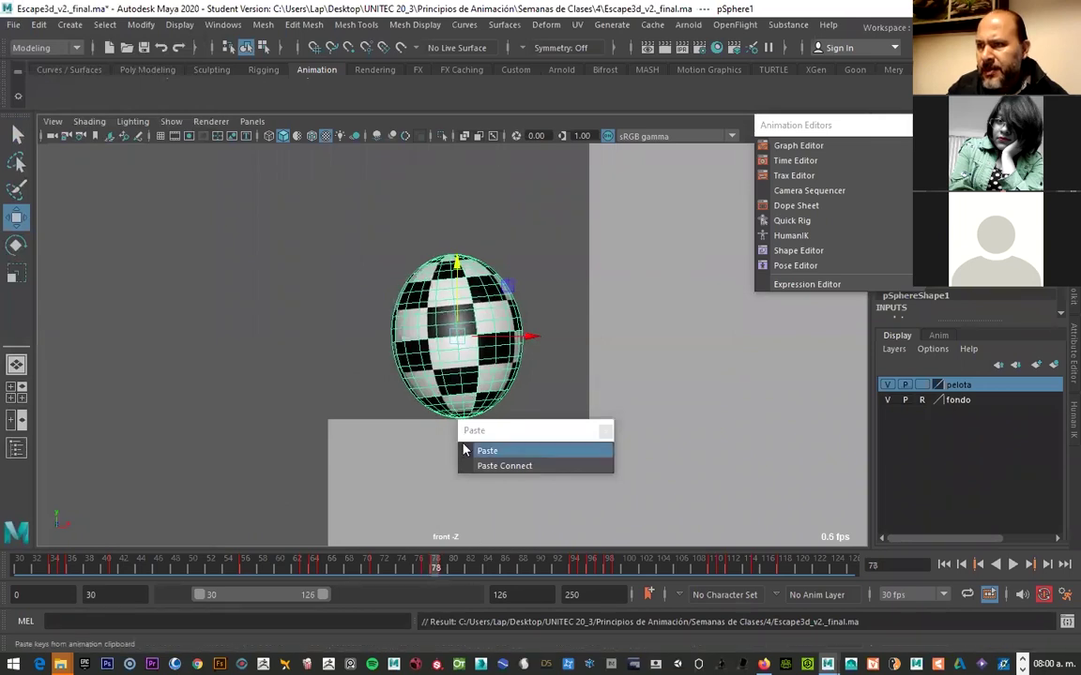
click(479, 336)
click(427, 566)
right_click(427, 567)
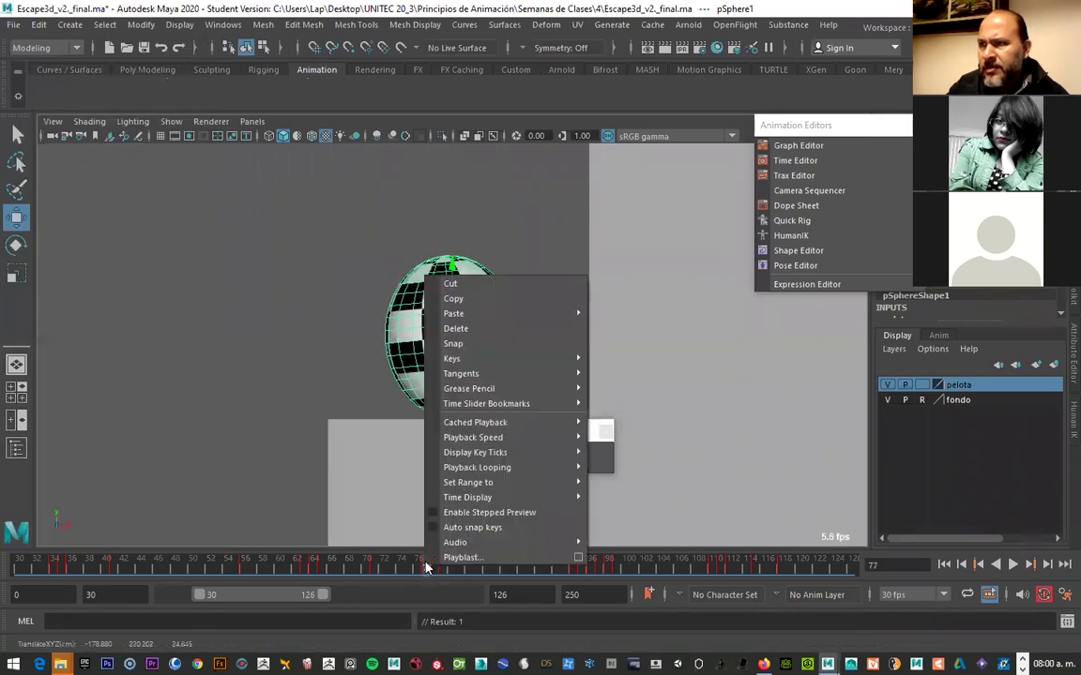
click(463, 300)
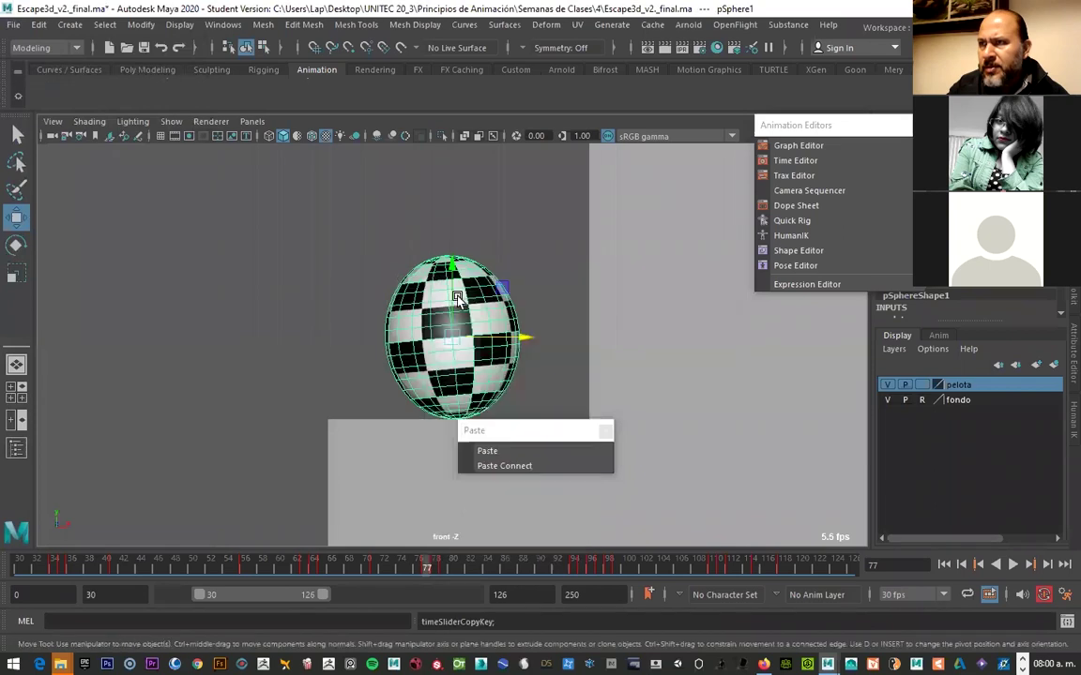
click(436, 567)
click(487, 452)
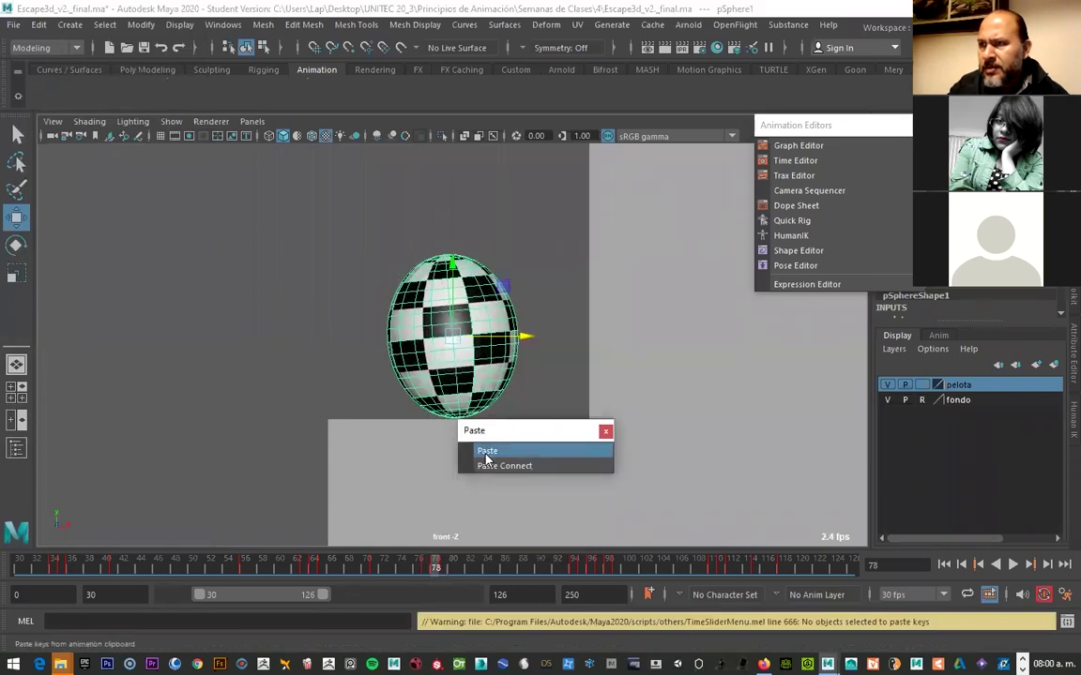
Compare the ball's poses by toggling between frames 77 and 78
click(427, 568)
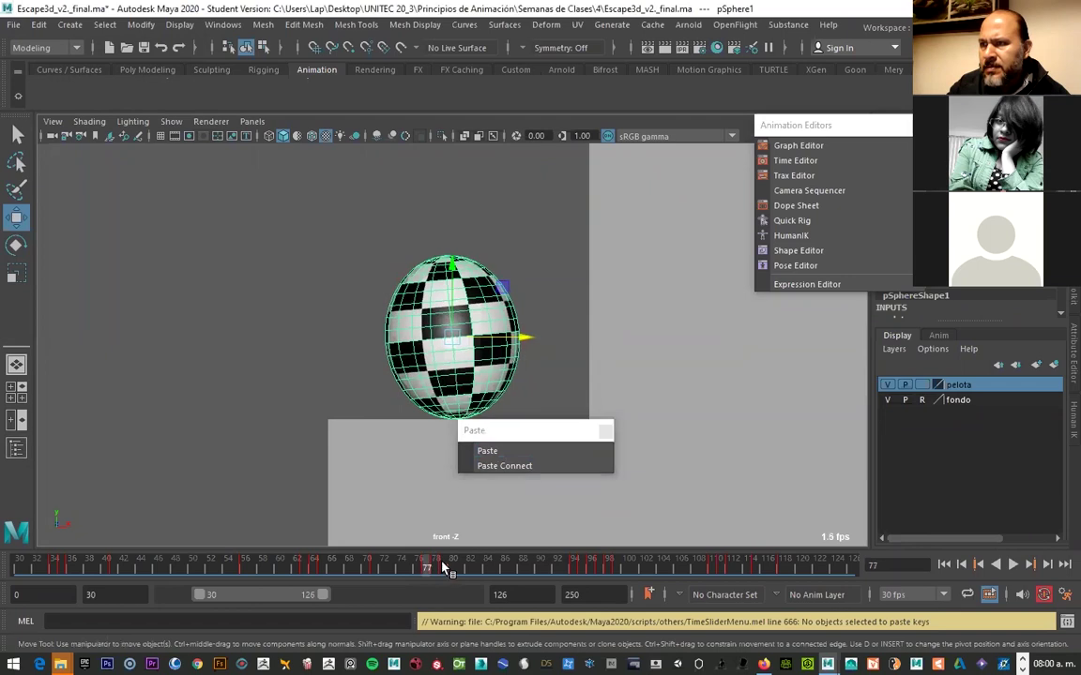
click(434, 568)
click(427, 568)
click(435, 568)
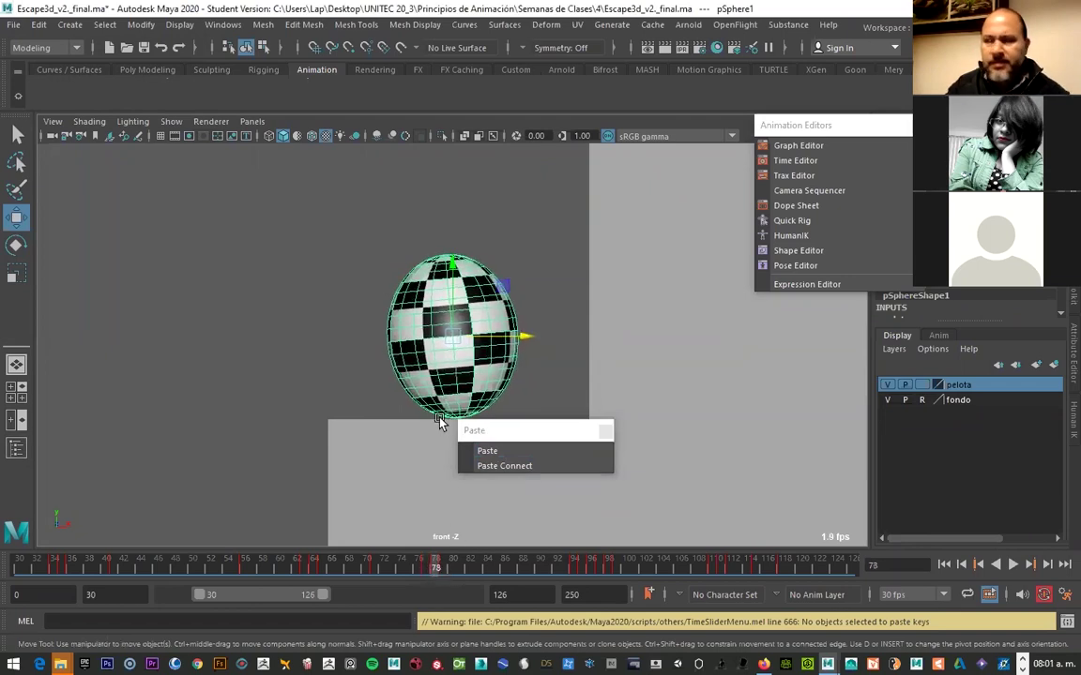
key(r)
click(427, 569)
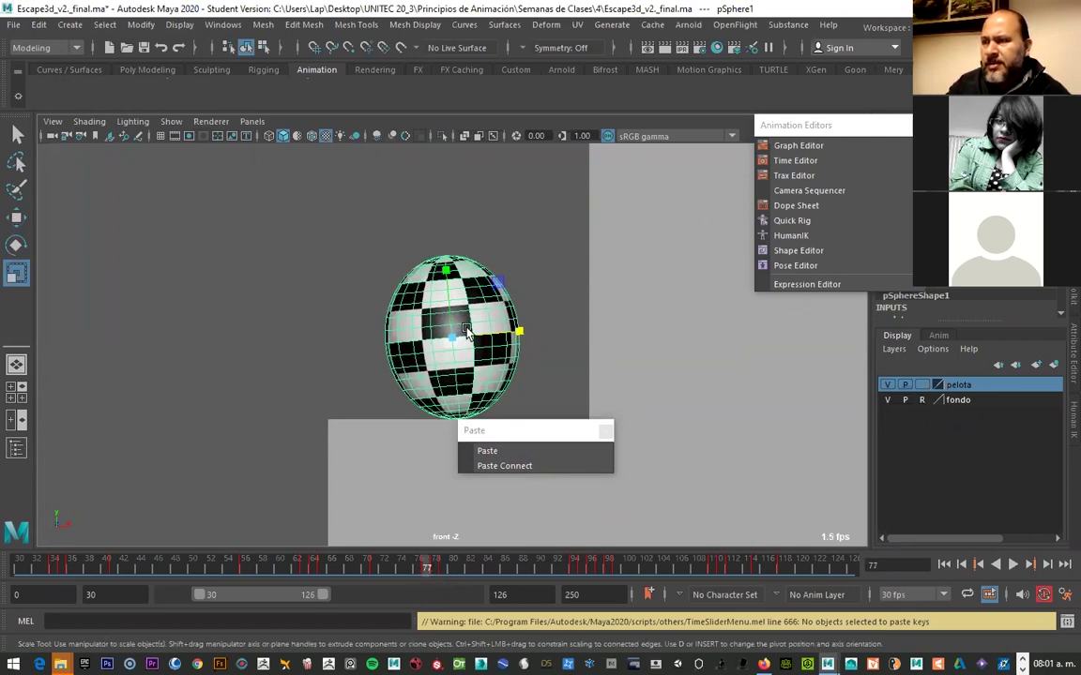
click(437, 570)
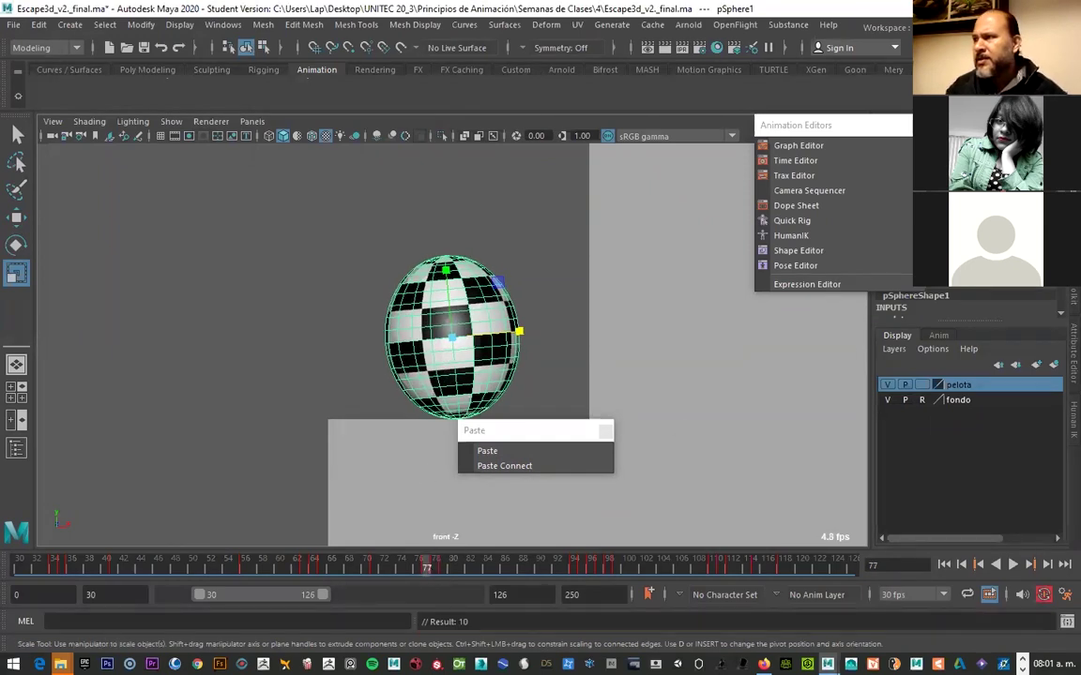
At frame 78, squash the ball wide and flat and lower it onto the step
drag(432, 561, 436, 559)
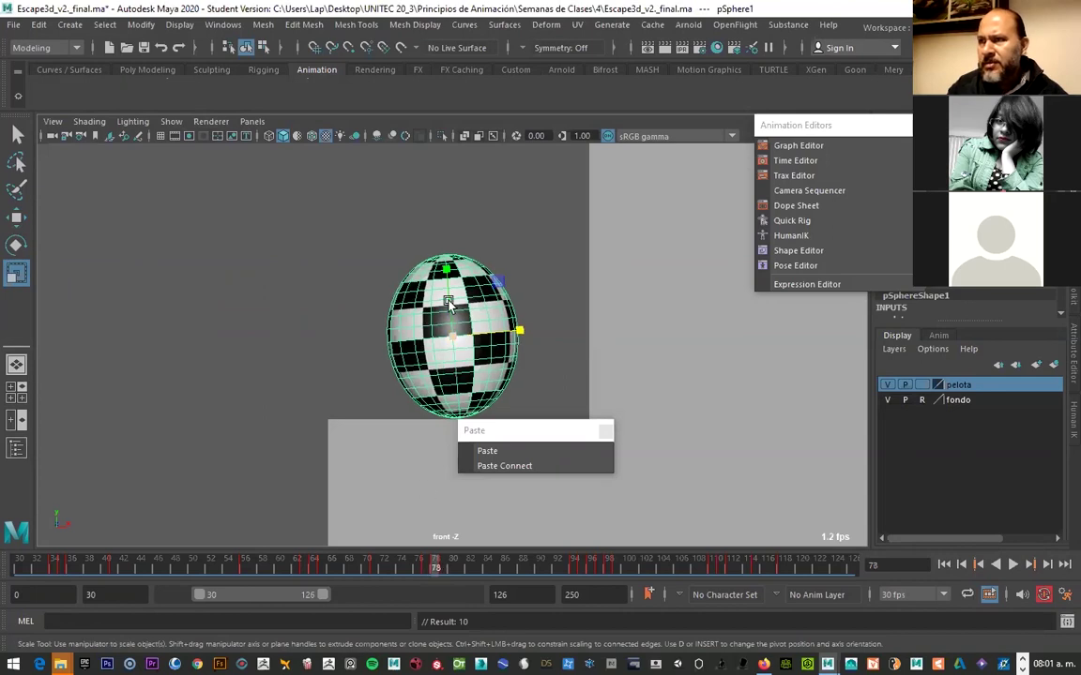
mouse_move(448, 300)
mouse_down()
mouse_move(511, 336)
mouse_move(533, 331)
mouse_up()
key(w)
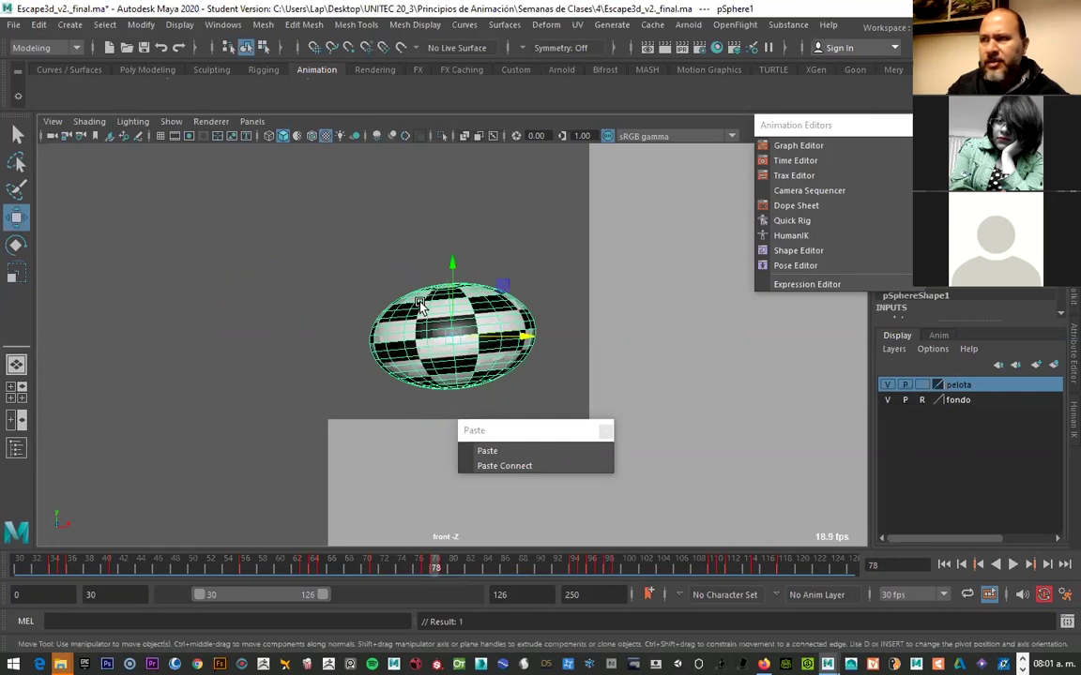
drag(453, 279, 457, 311)
drag(430, 568, 446, 574)
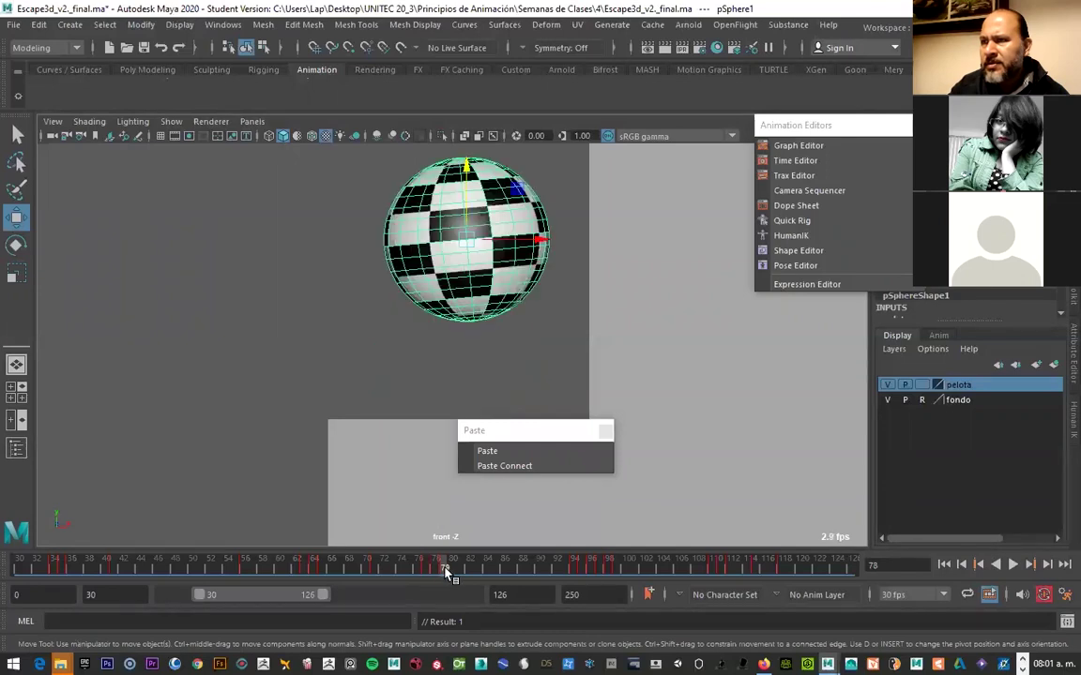
Rotate the ball slightly at frame 79 and zoom out
key(e)
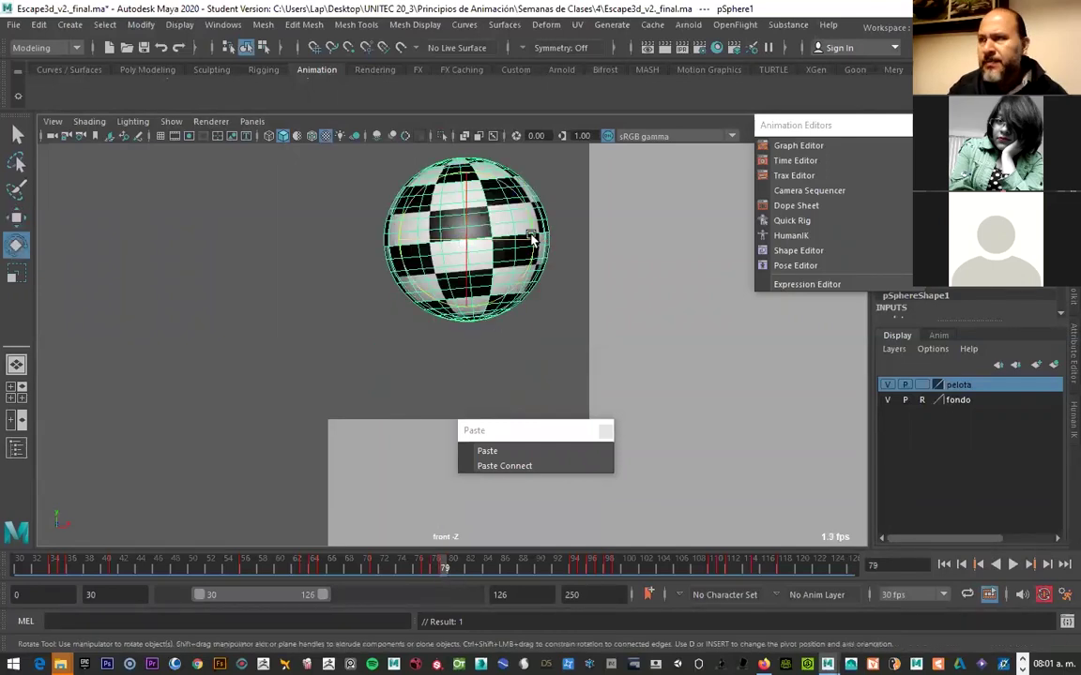
drag(525, 274, 540, 239)
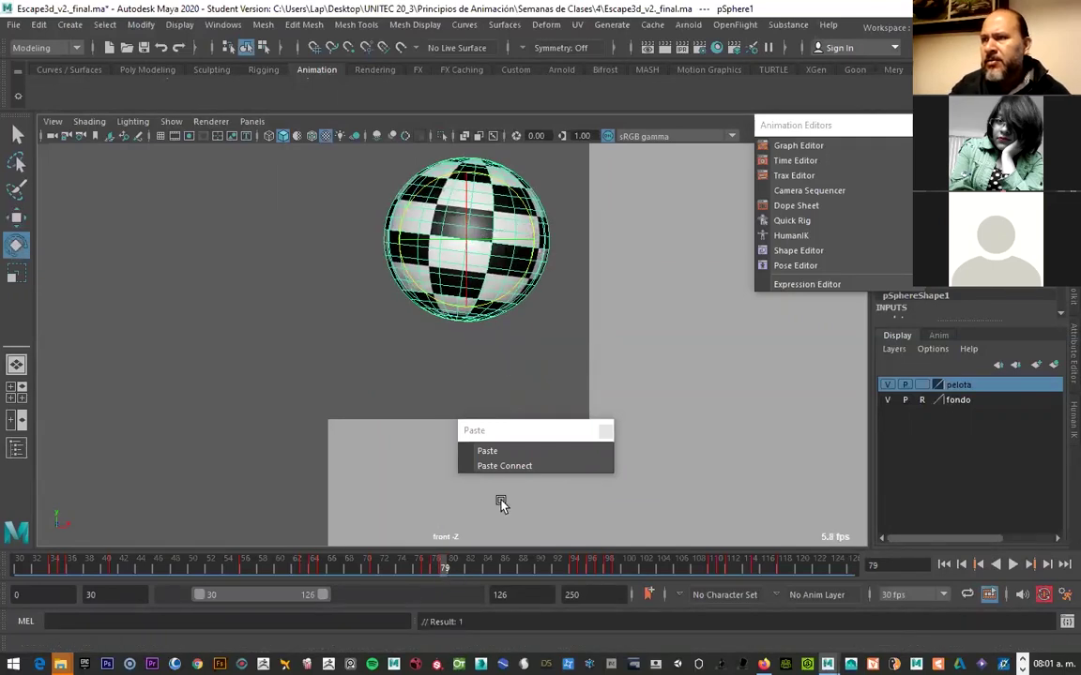
scroll(458, 545, down, 2)
scroll(457, 540, down, 4)
scroll(458, 541, down, 3)
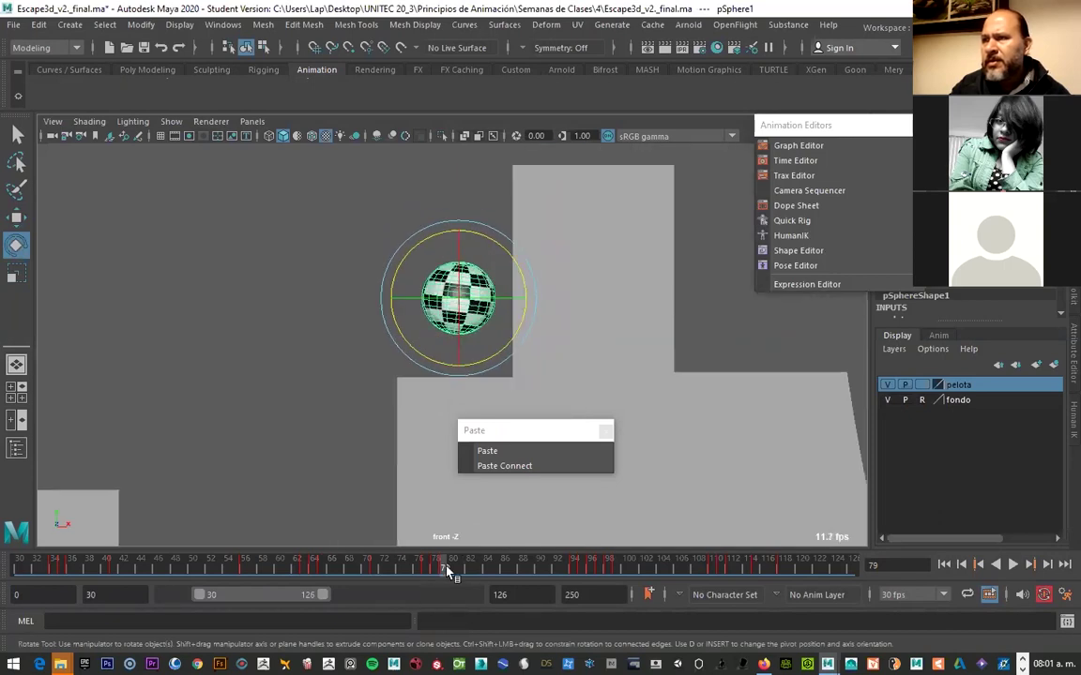
Scrub back to about frame 75 and key the ball's current pose
drag(447, 569, 478, 569)
scroll(482, 362, down, 1)
scroll(453, 301, down, 2)
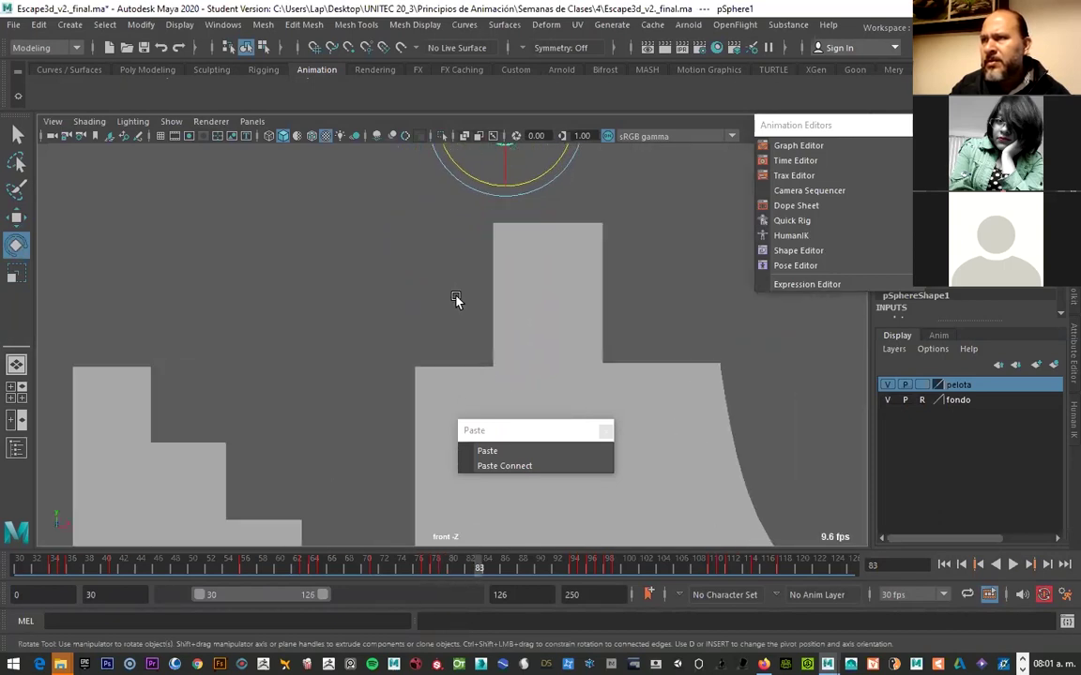
scroll(456, 298, down, 2)
mouse_move(478, 569)
mouse_down()
mouse_move(409, 572)
mouse_move(444, 574)
mouse_up()
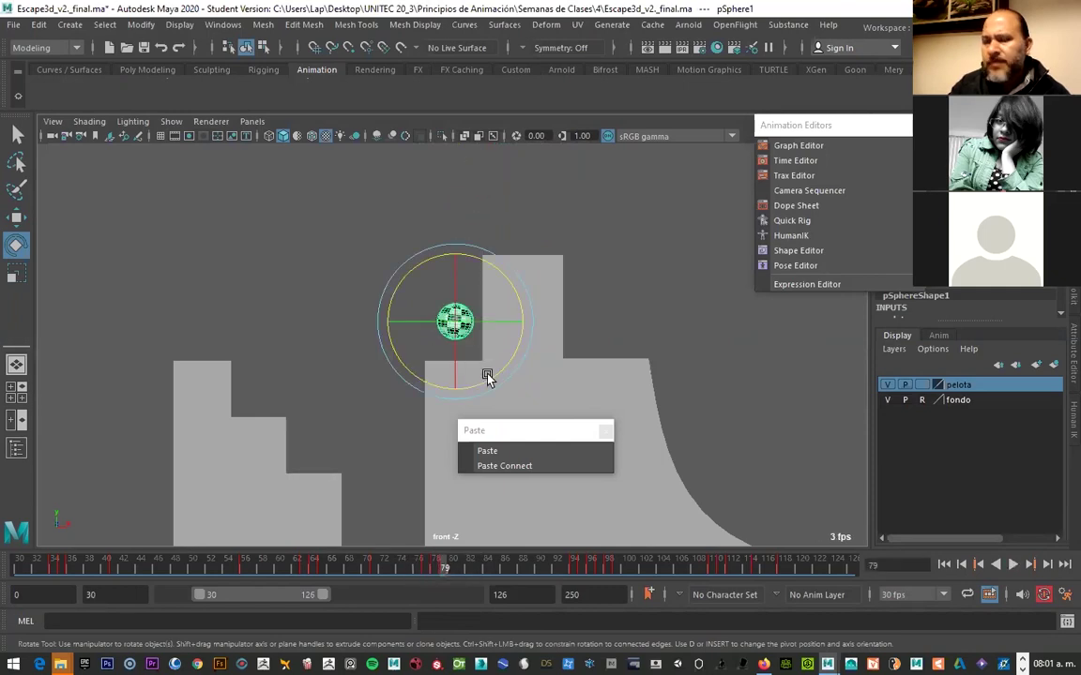
key(r)
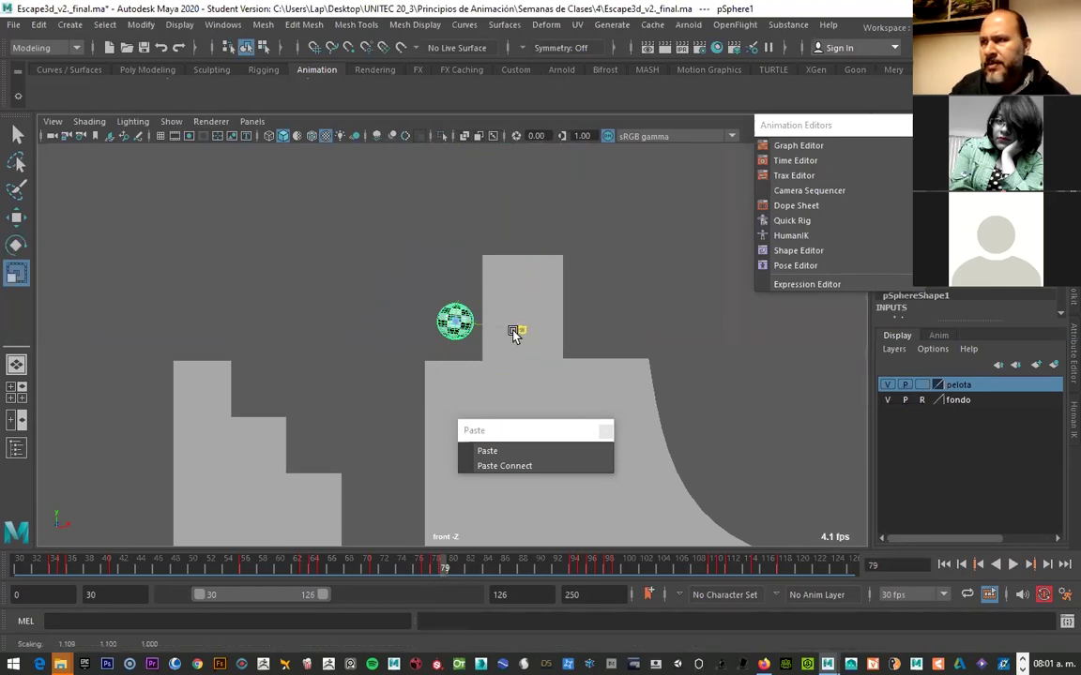
key(s)
Check the ball's tall, narrow stretch at frame 85 against frames 86 and 82
drag(459, 567, 497, 567)
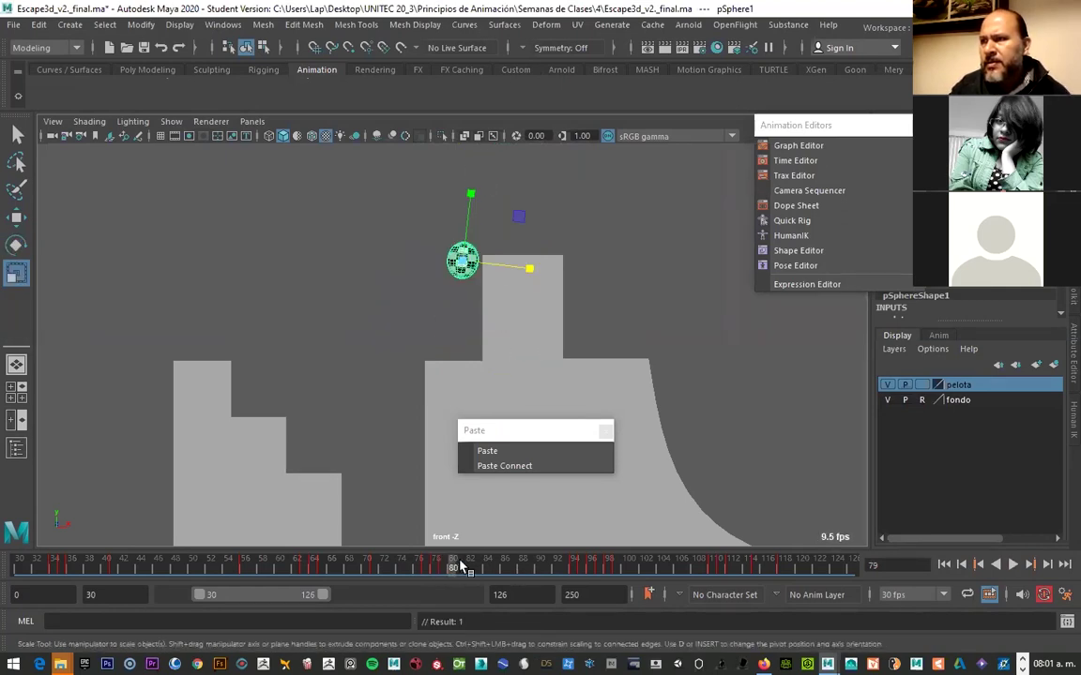
click(525, 246)
click(513, 216)
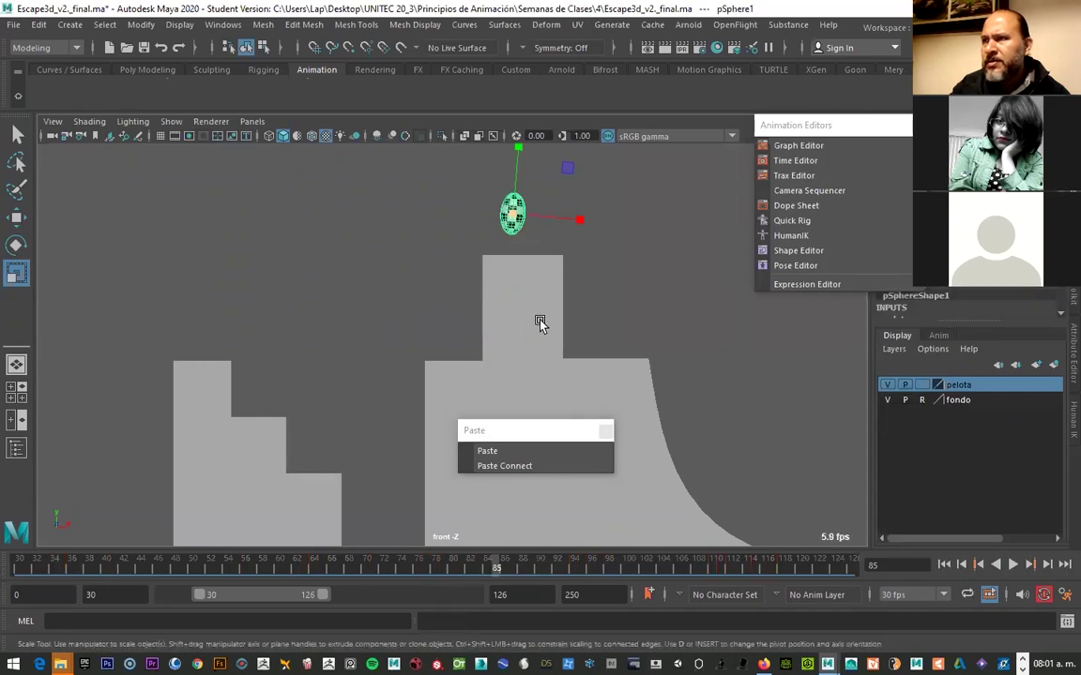
click(506, 564)
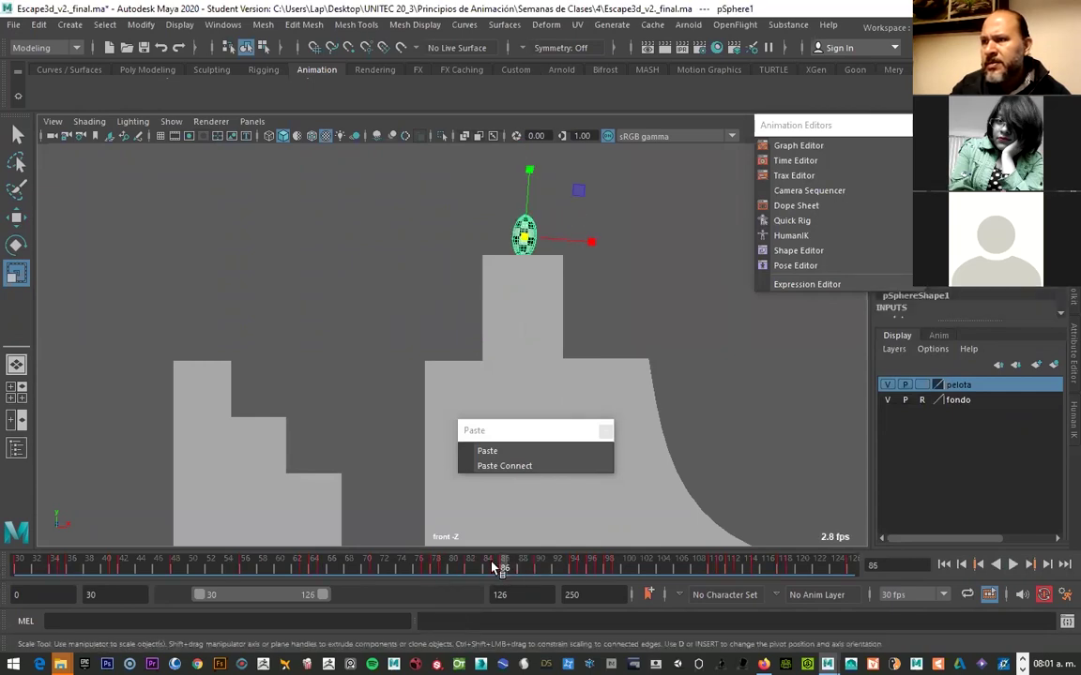
click(492, 567)
click(469, 568)
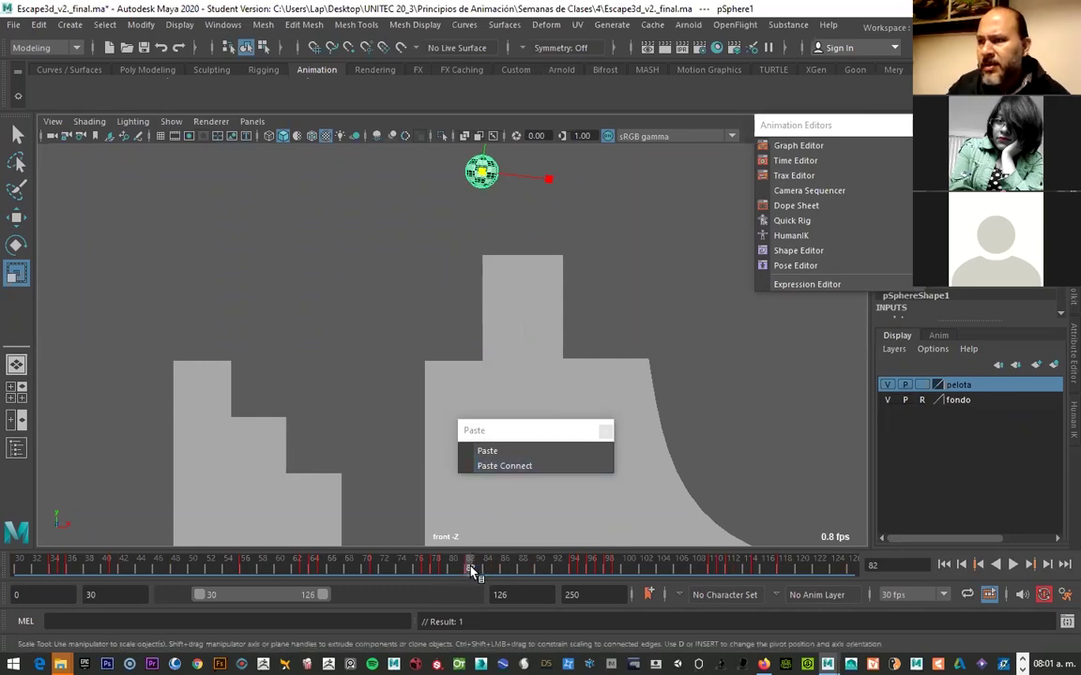
Tilt the stretched ball about 12° at frame 86
drag(473, 570, 503, 568)
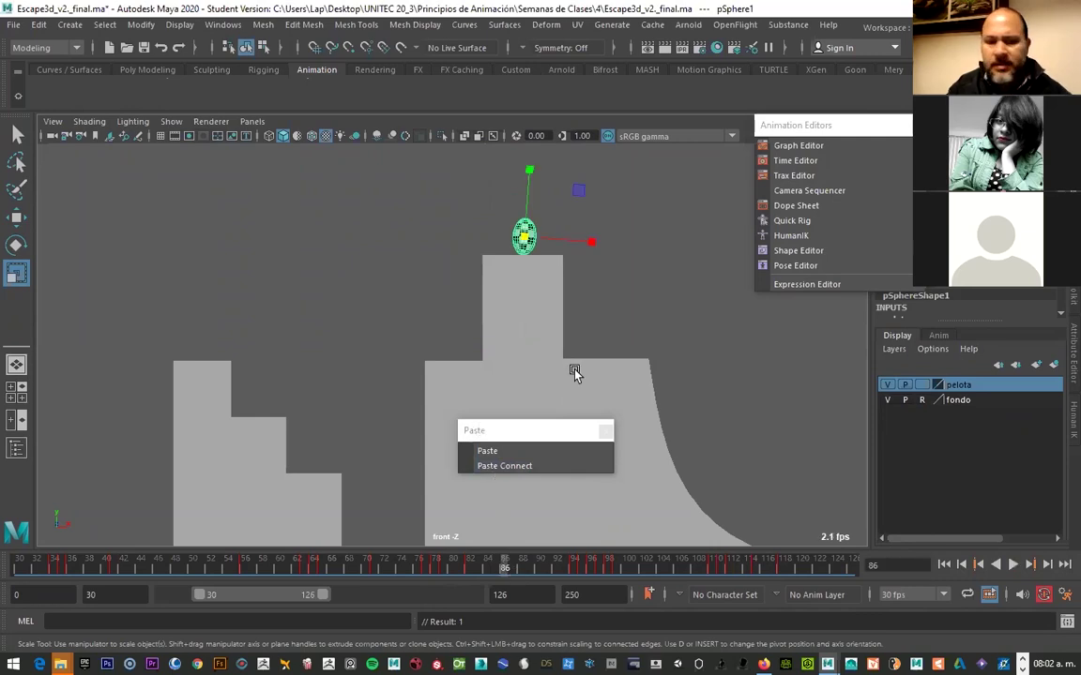
key(e)
drag(540, 169, 559, 175)
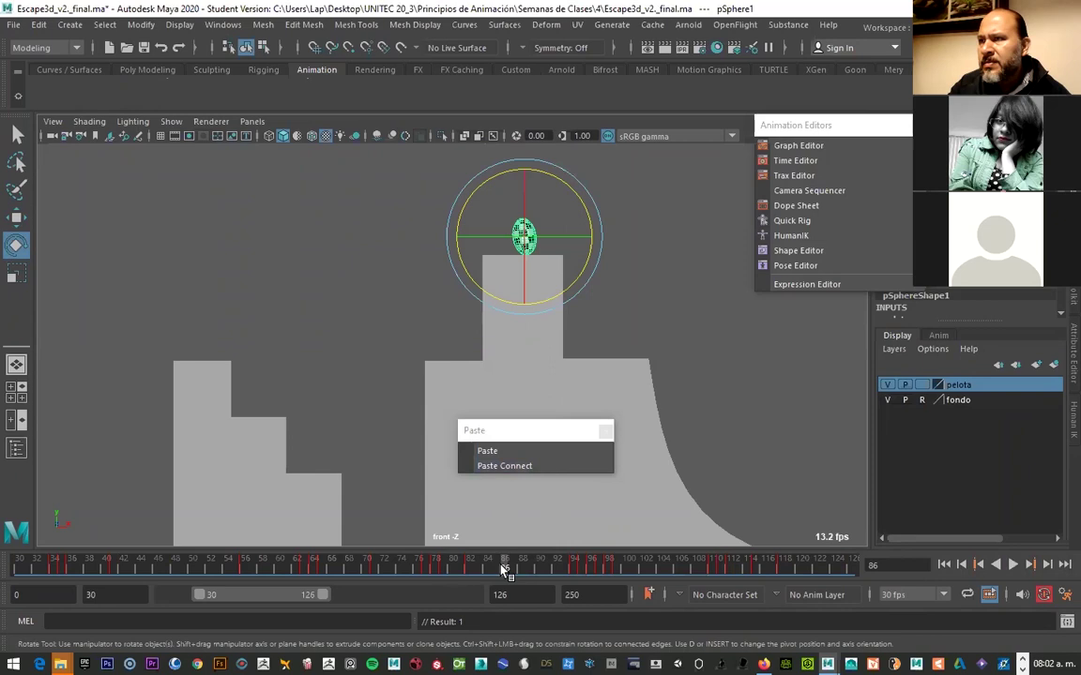
Reselect the ball at frame 86 and frame it in the view
drag(503, 568, 487, 567)
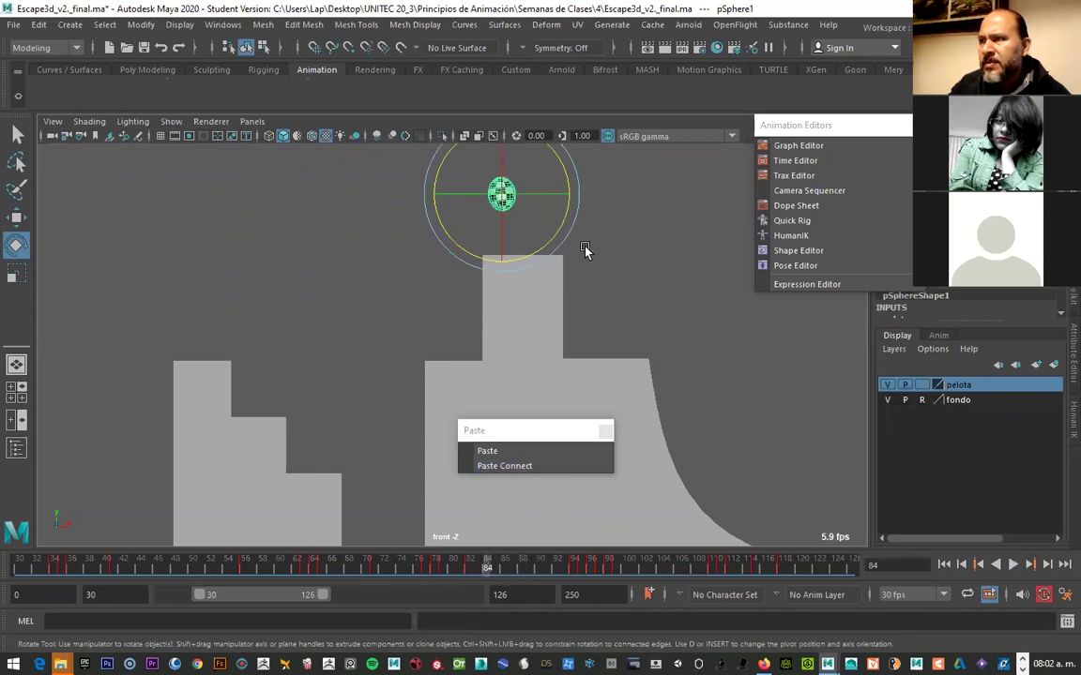
click(528, 226)
click(499, 191)
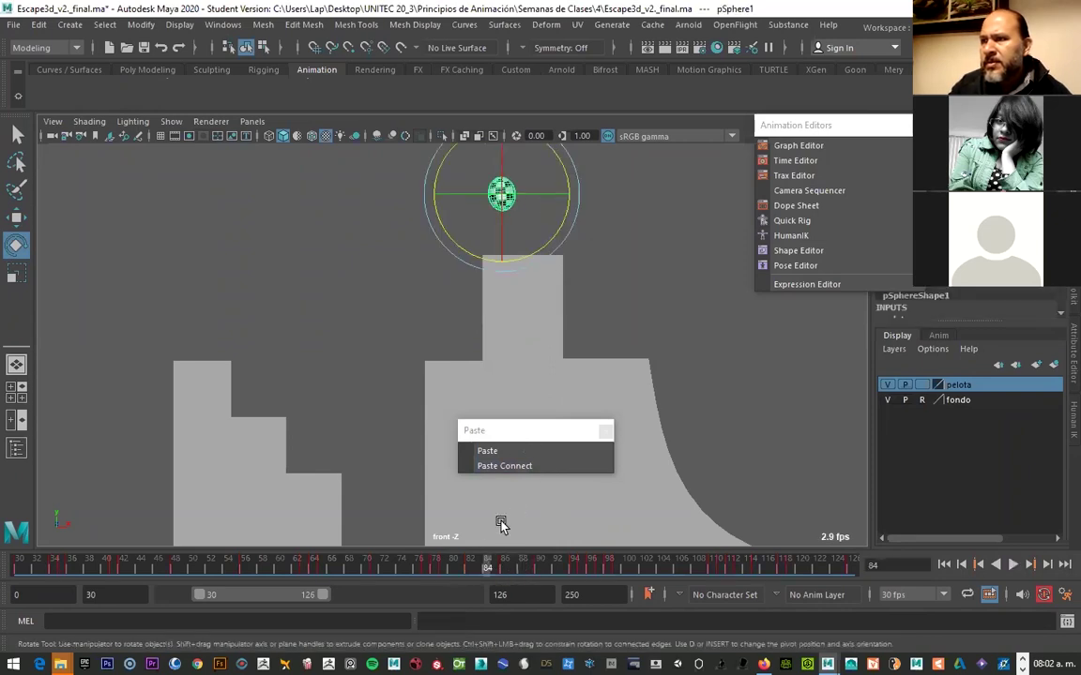
click(503, 567)
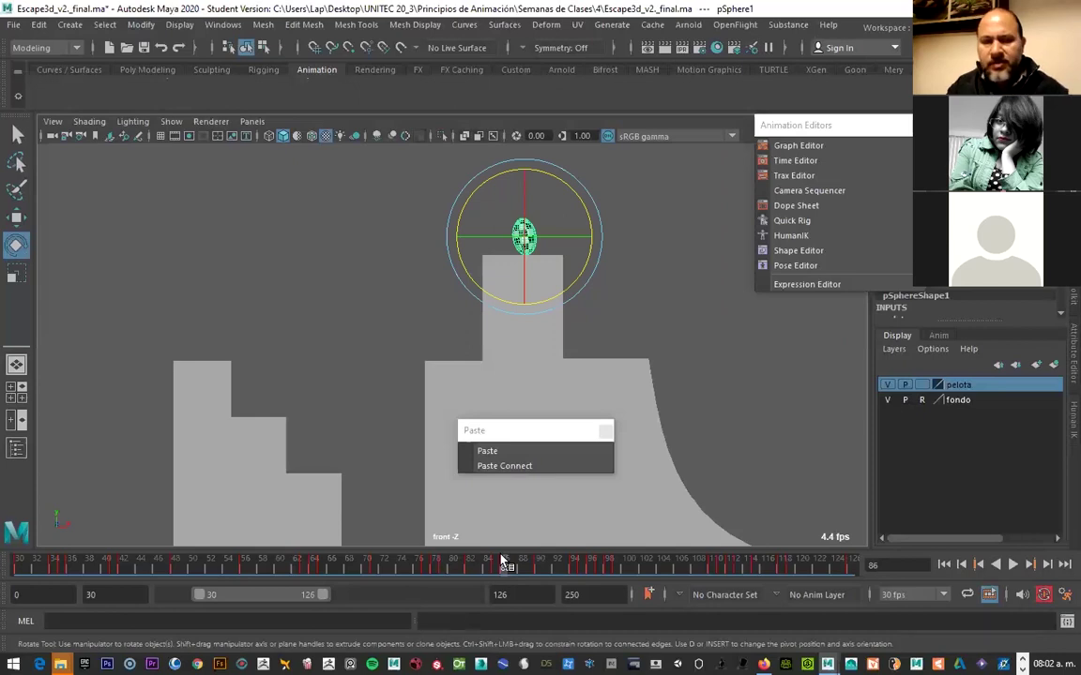
key(f)
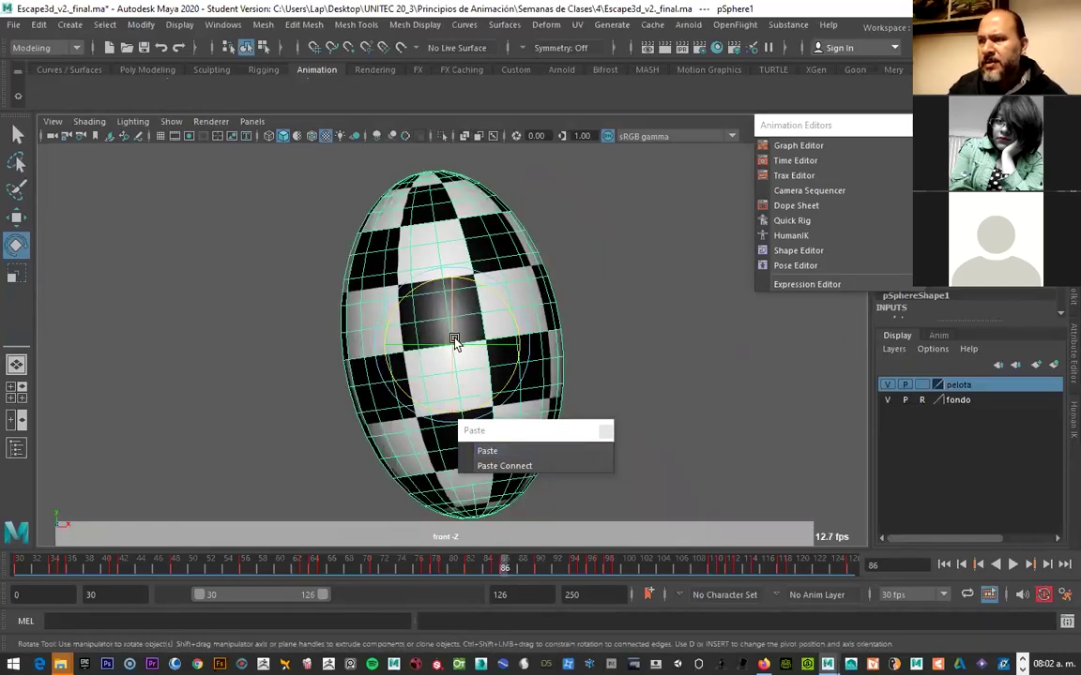
At frame 85, lower the ball onto the tall block (height about 316) and key it
key(w)
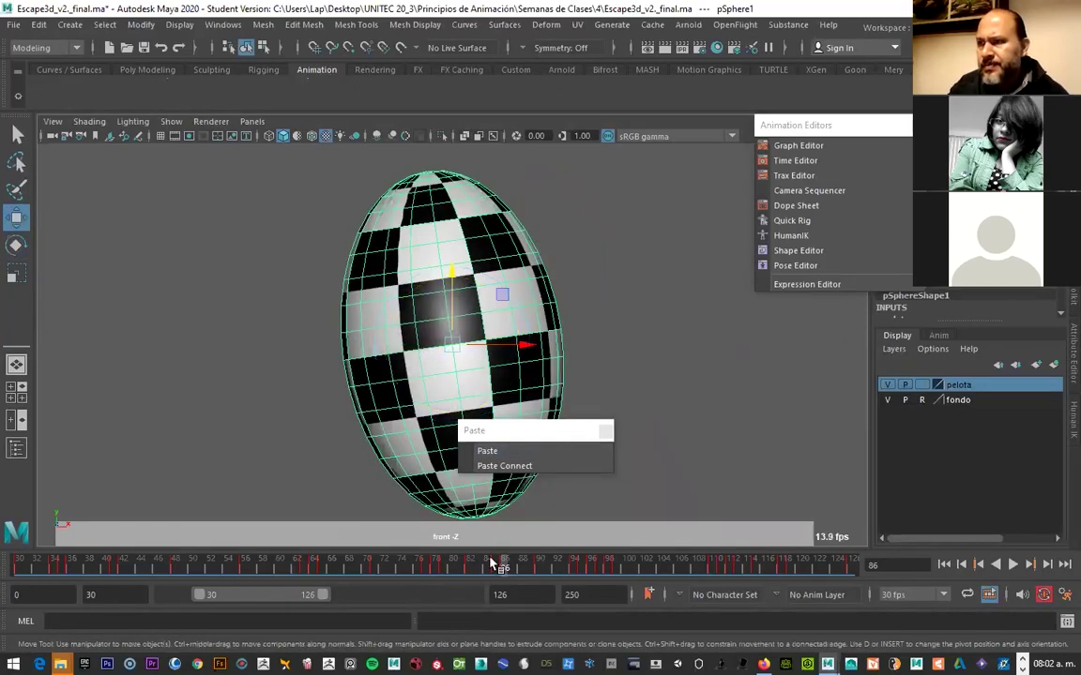
click(498, 569)
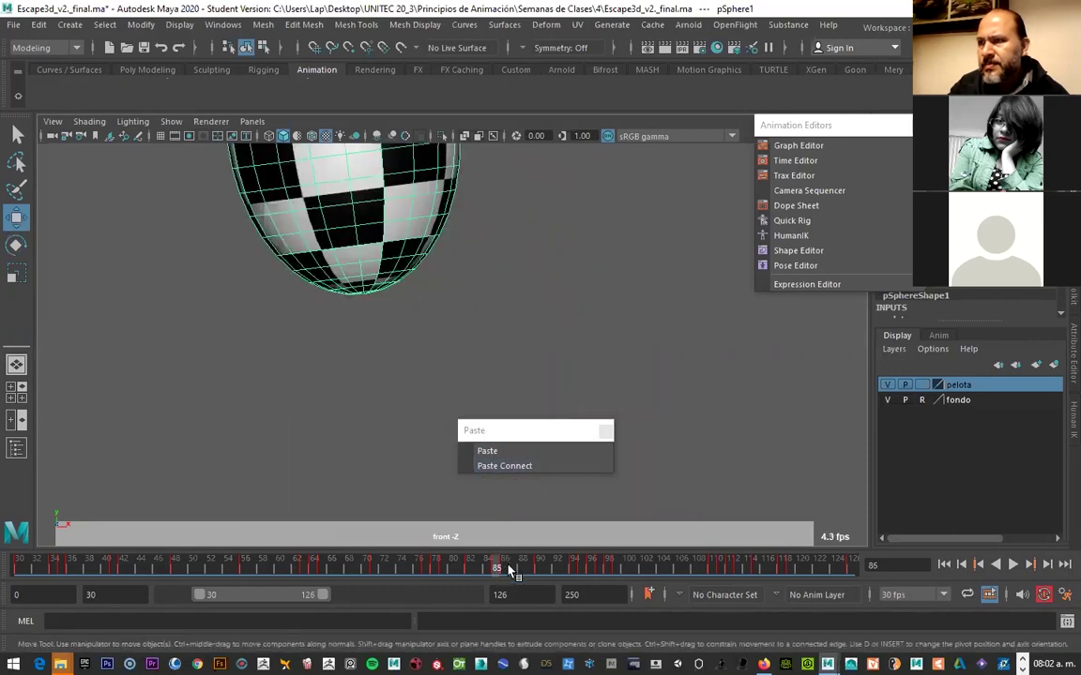
click(508, 569)
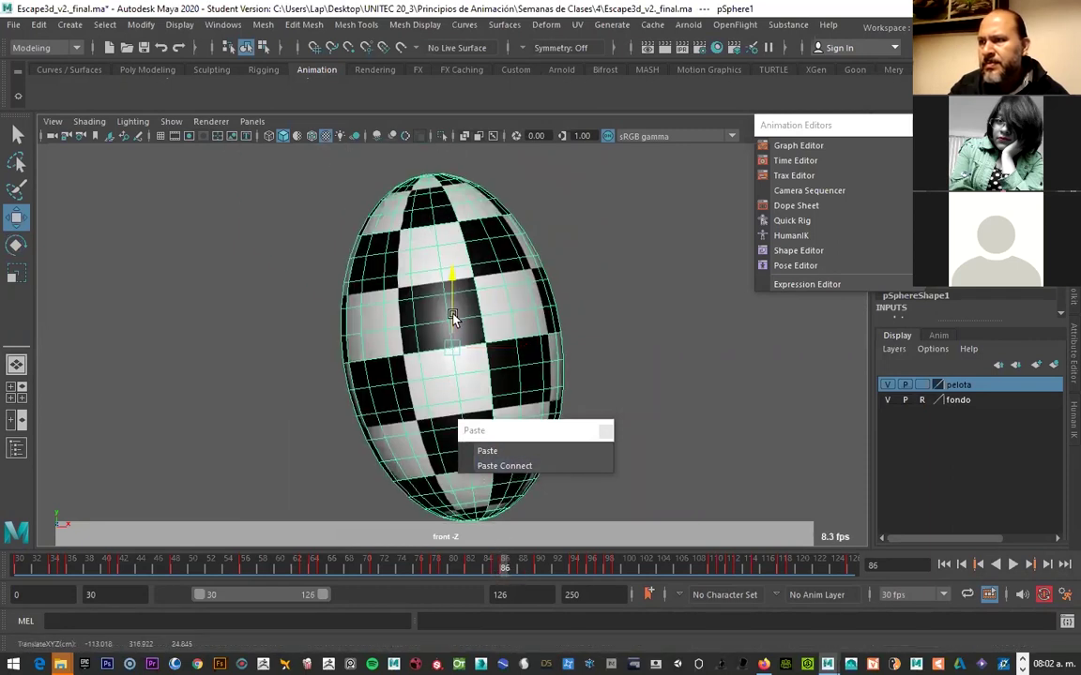
scroll(424, 375, down, 3)
click(494, 569)
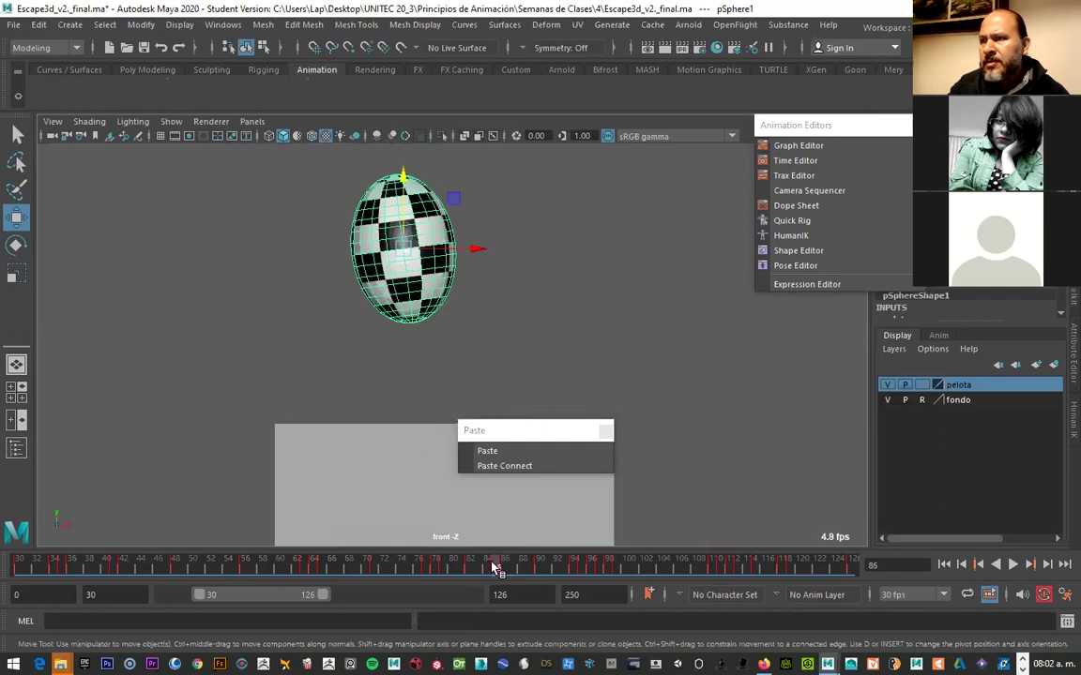
drag(479, 569, 473, 569)
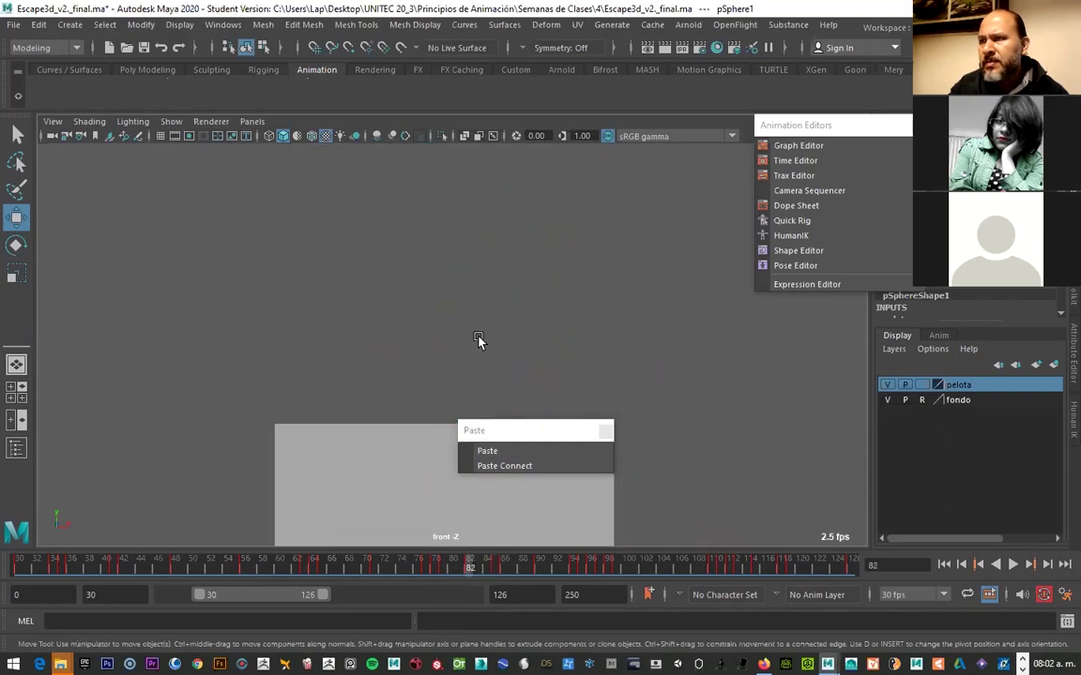
click(496, 568)
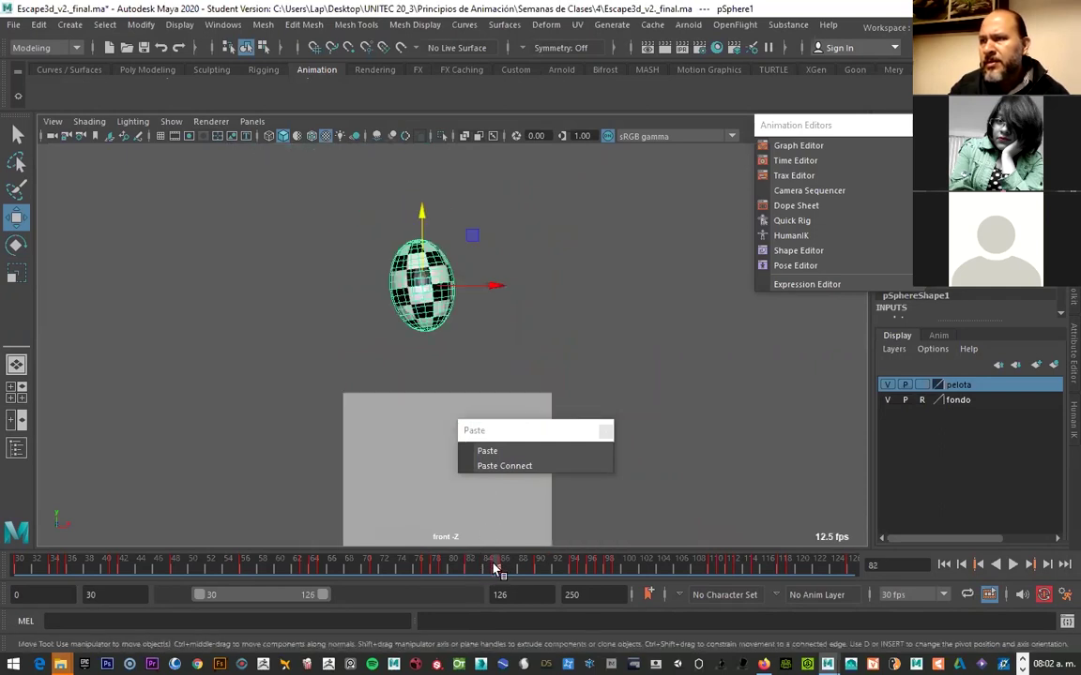
drag(424, 240, 430, 301)
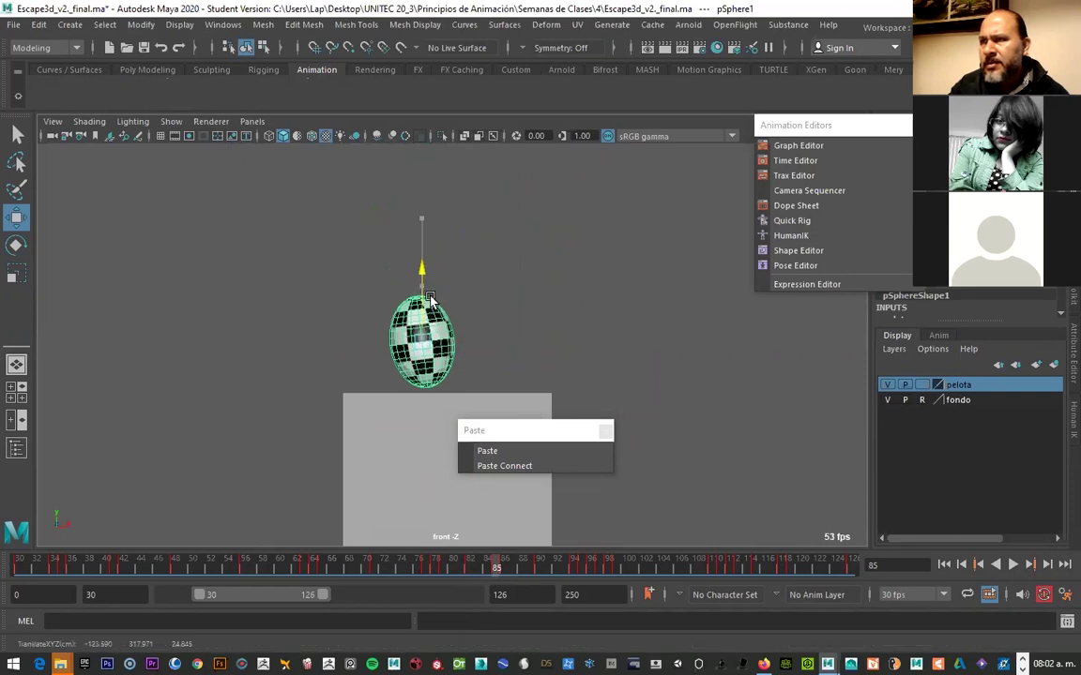
key(s)
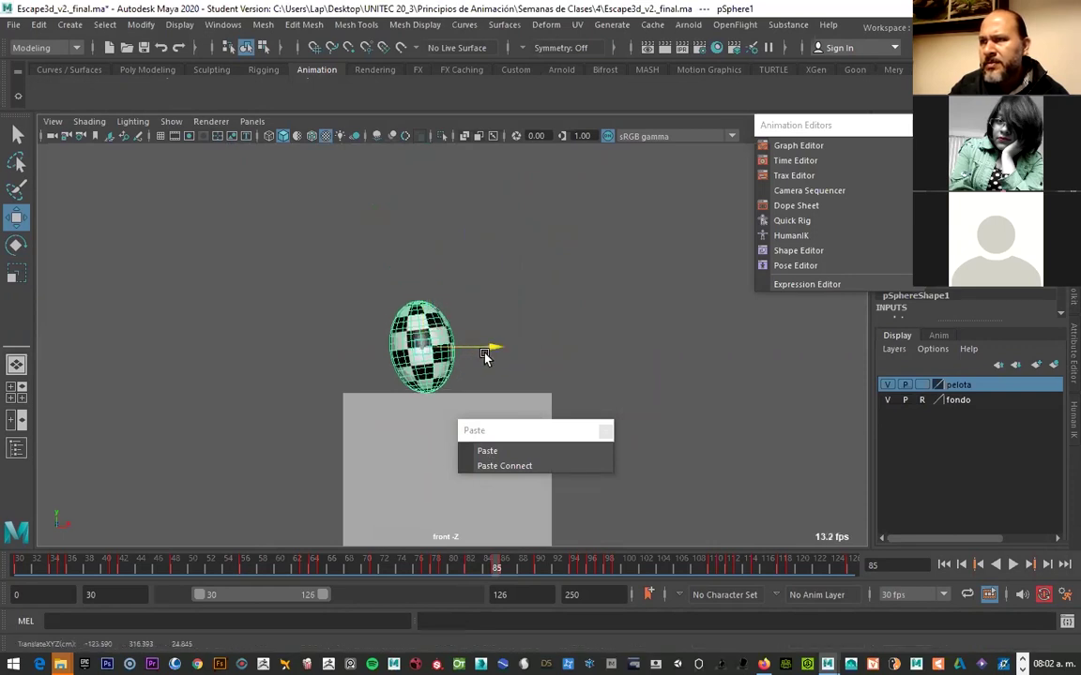
drag(485, 357, 507, 355)
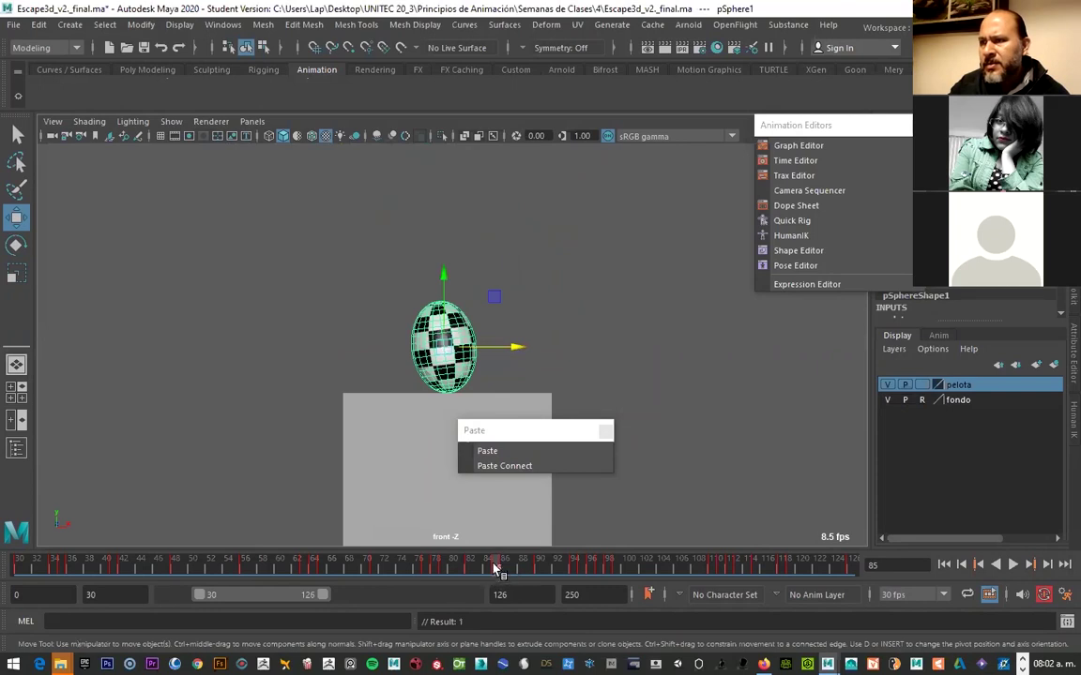
Copy the ball's frame-85 keys and paste them onto frame 86
right_click(495, 567)
click(525, 296)
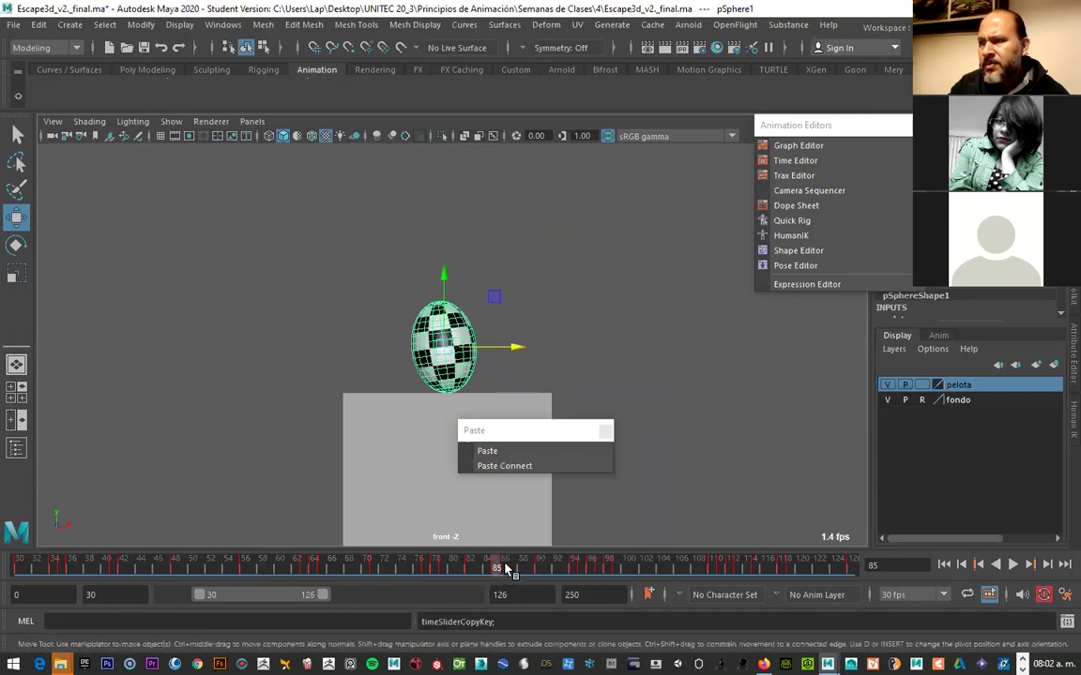
click(504, 567)
click(486, 450)
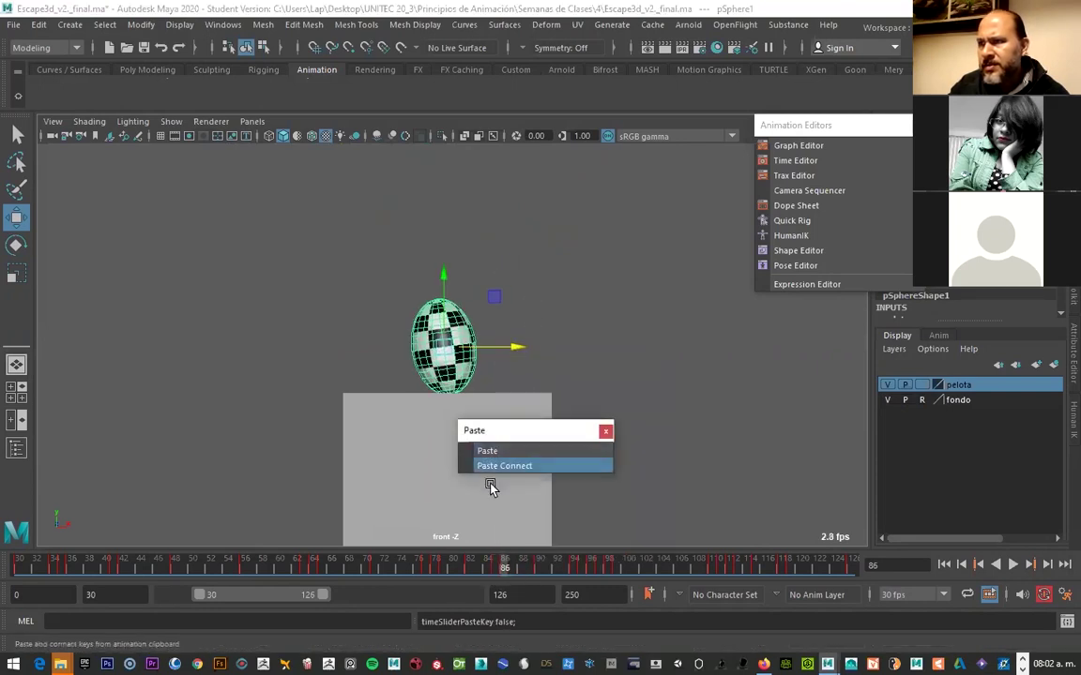
click(494, 563)
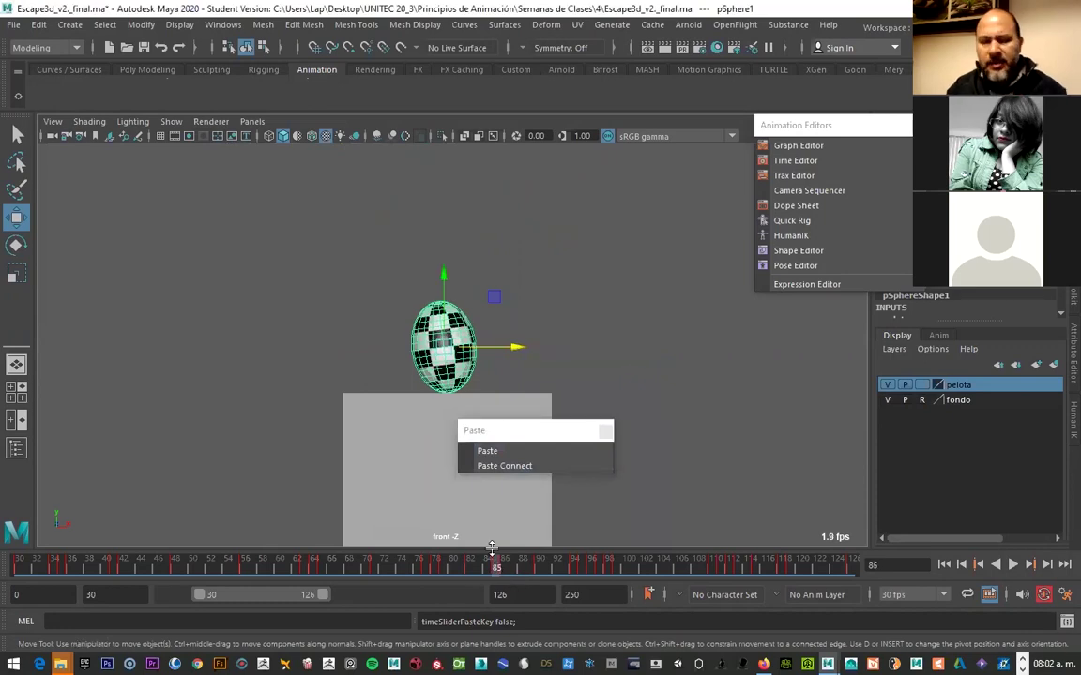
click(496, 563)
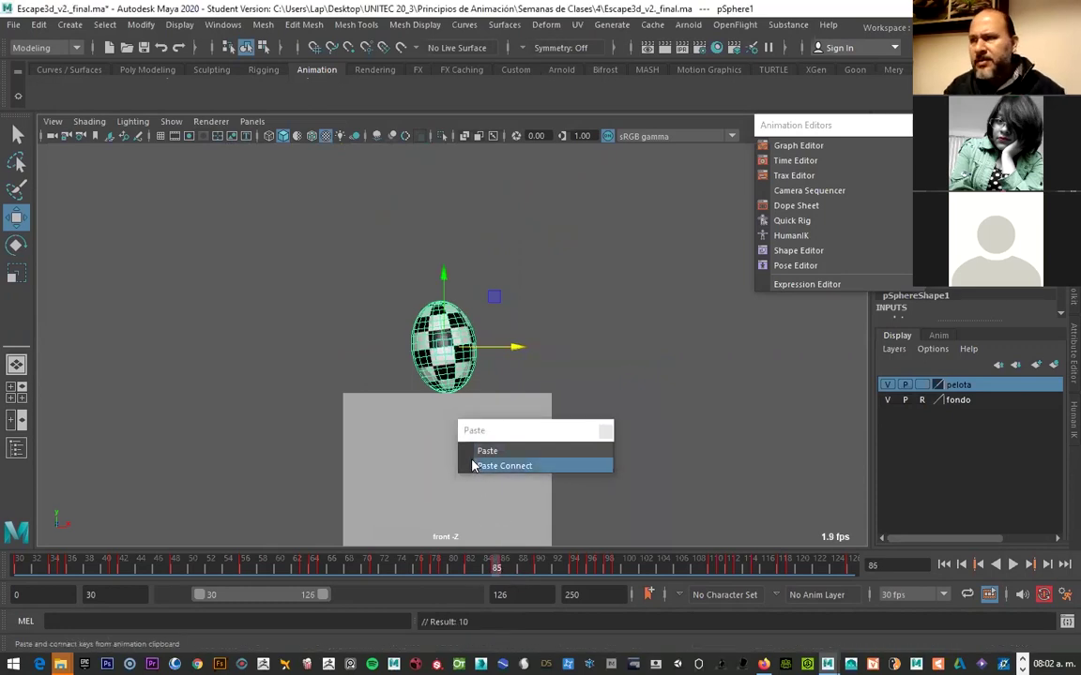
click(503, 568)
Squash the ball wide to about 1.265 by 0.864 at frame 86 and lower it onto the block
key(r)
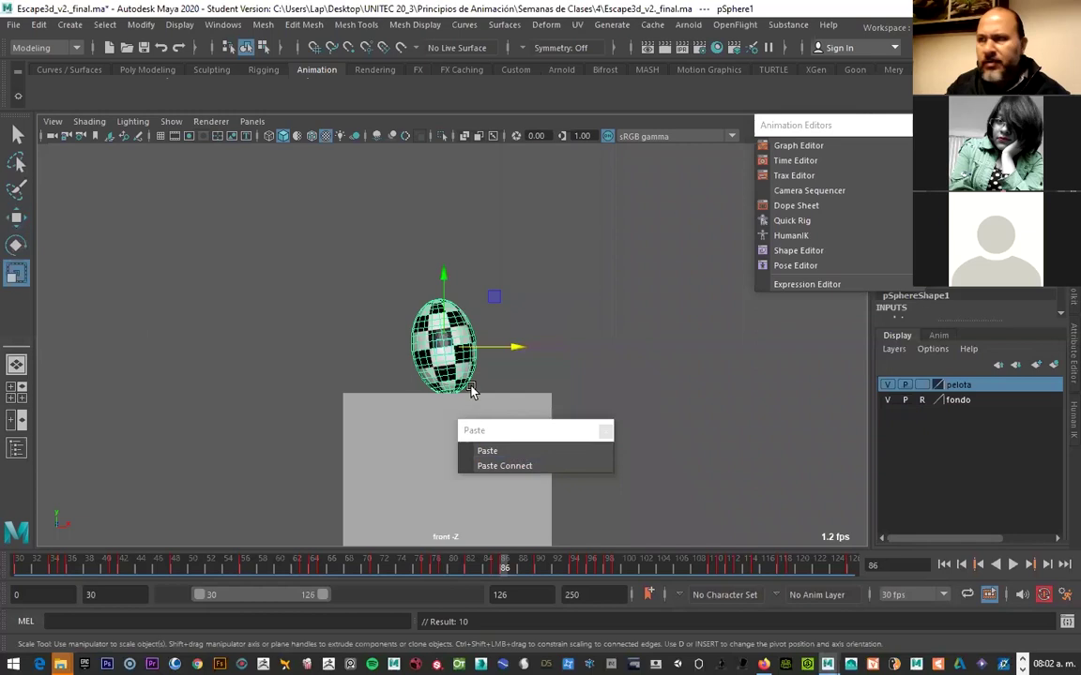
drag(509, 337, 526, 331)
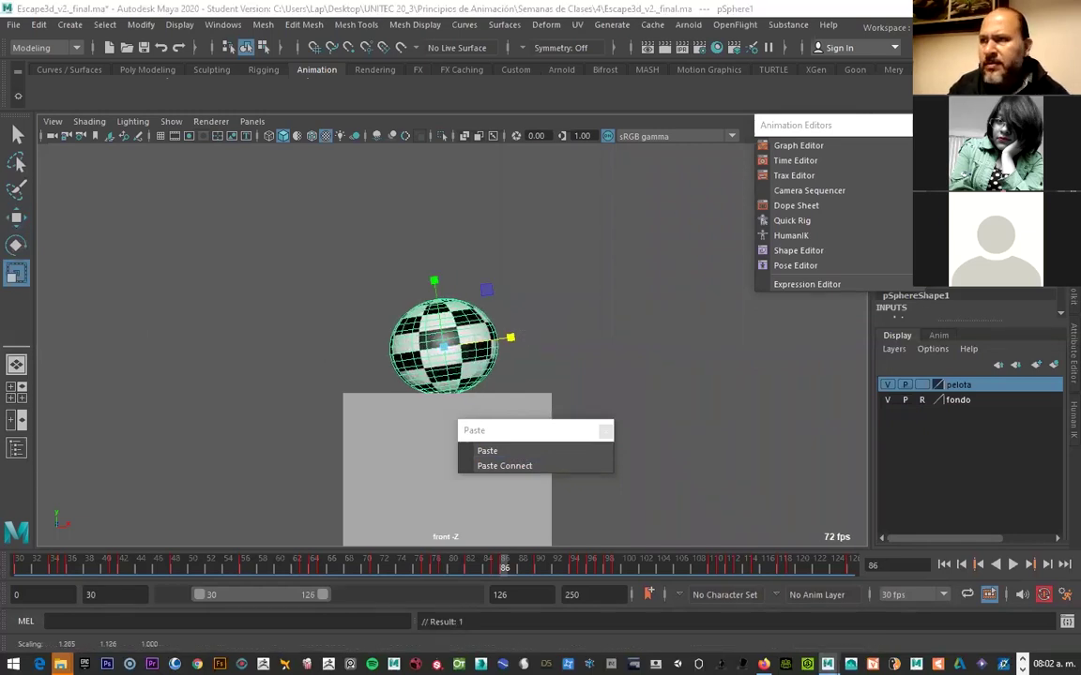
drag(433, 287, 414, 312)
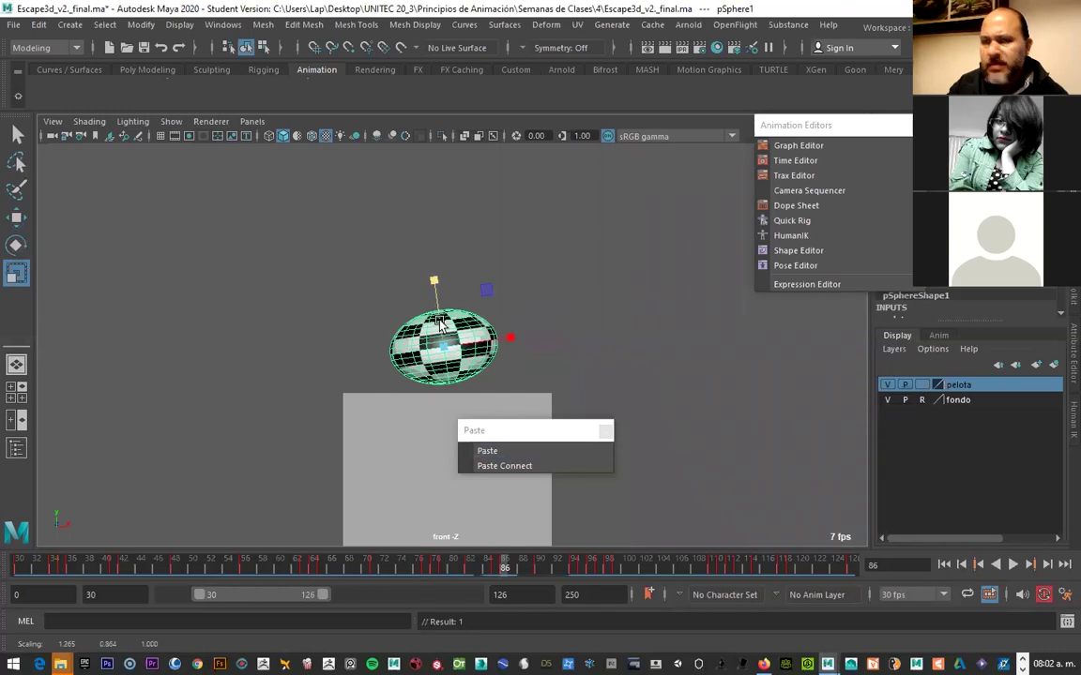
key(w)
drag(448, 296, 451, 305)
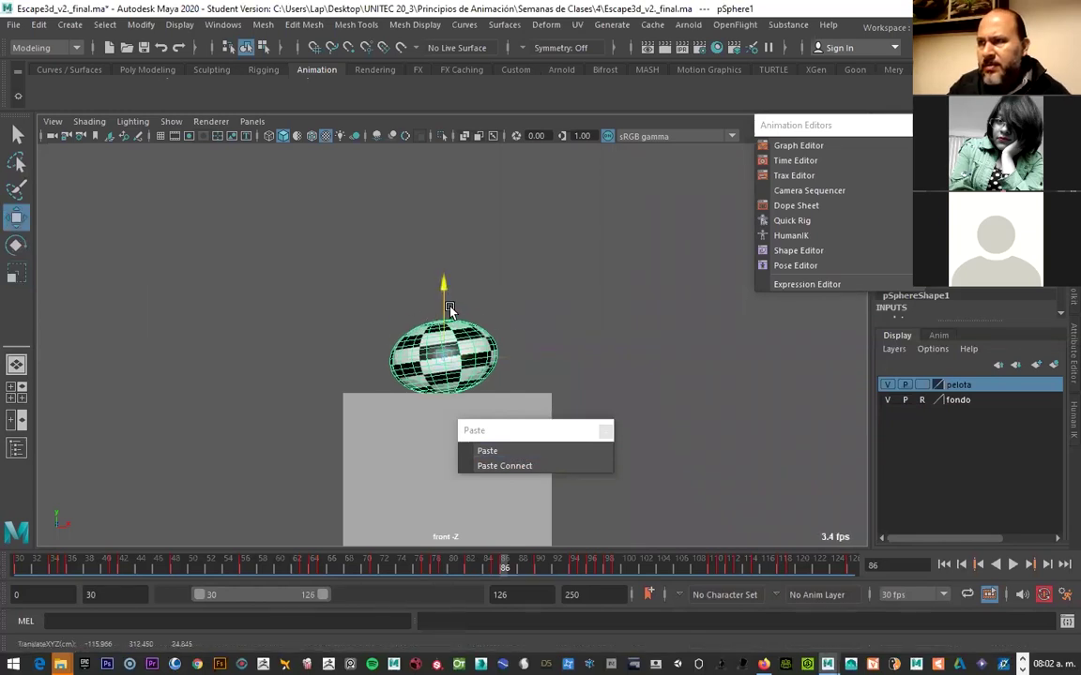
click(496, 565)
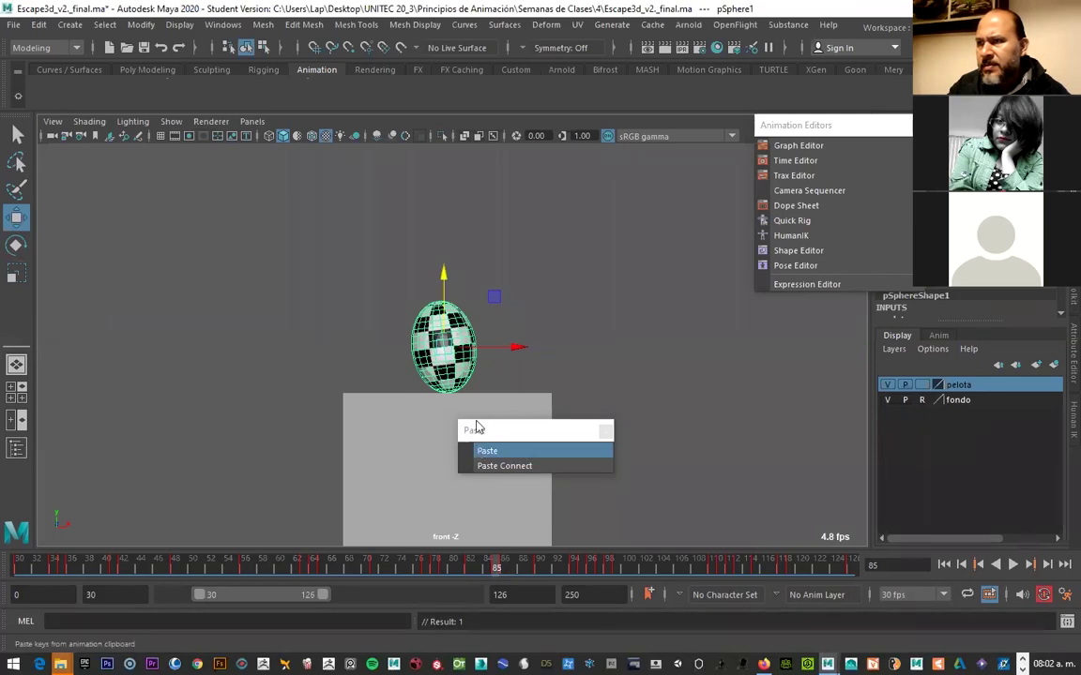
click(513, 566)
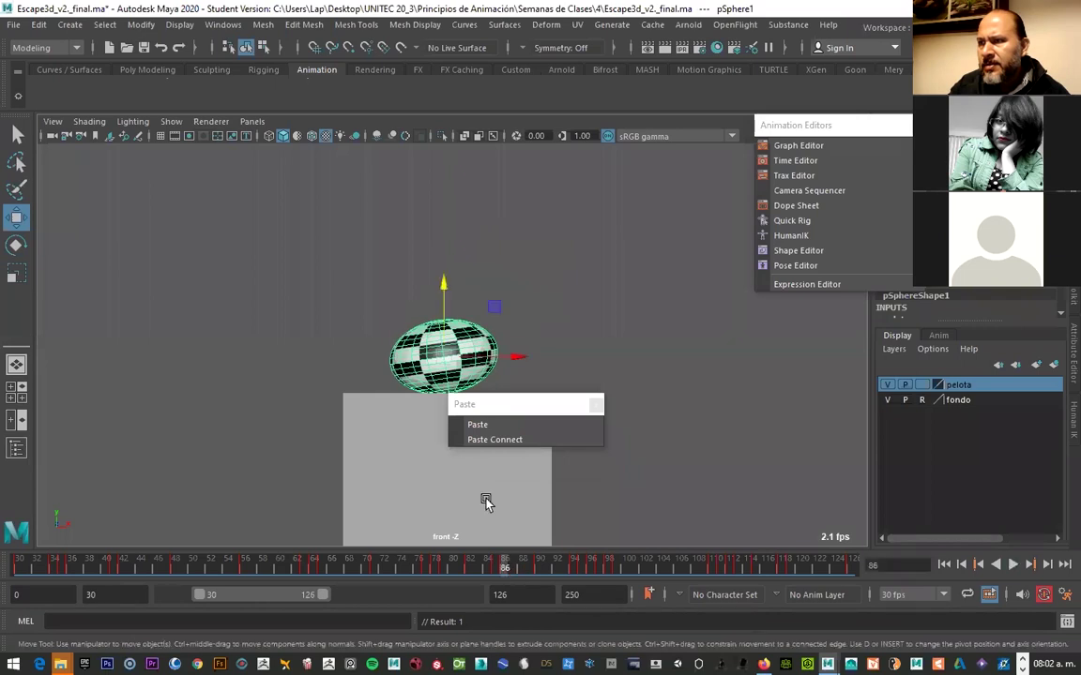
Copy the squash key from frame 86 and paste it onto frame 87
right_click(506, 565)
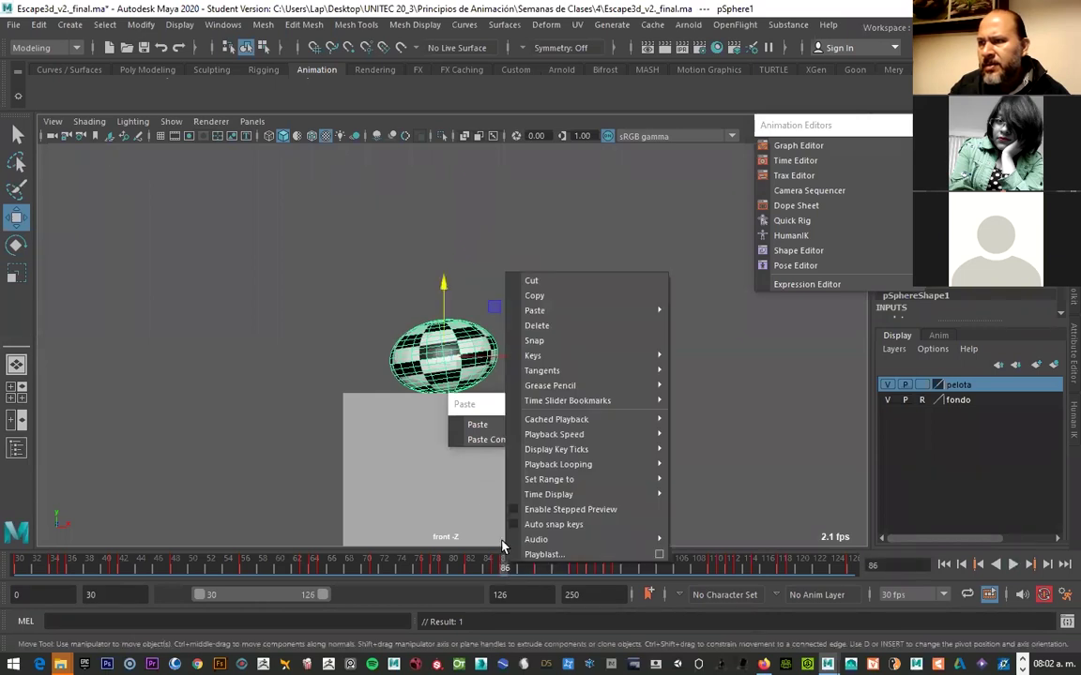
click(541, 296)
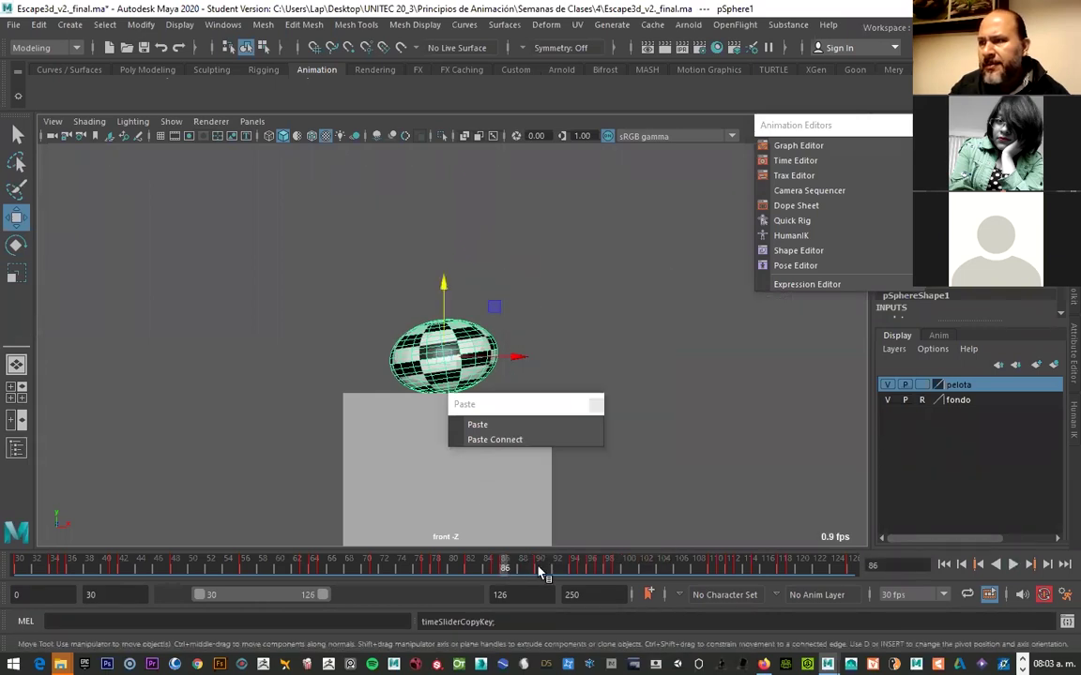
click(514, 566)
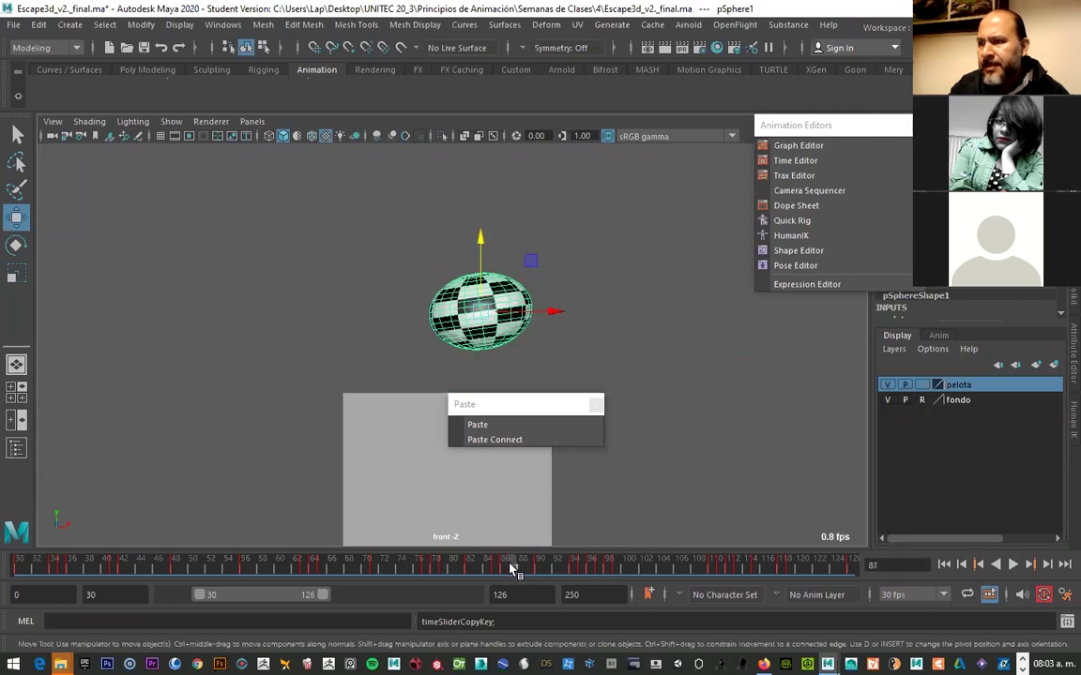
click(479, 425)
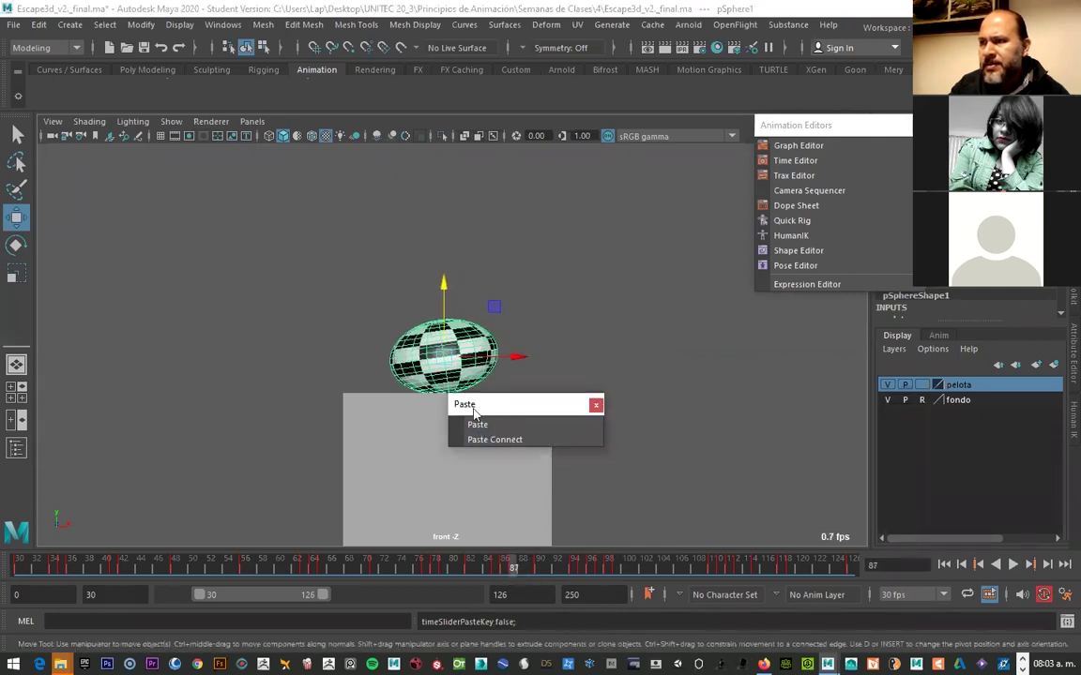
At frame 87, straighten the tilt to zero and scale the ball back toward round, slightly stretched
key(e)
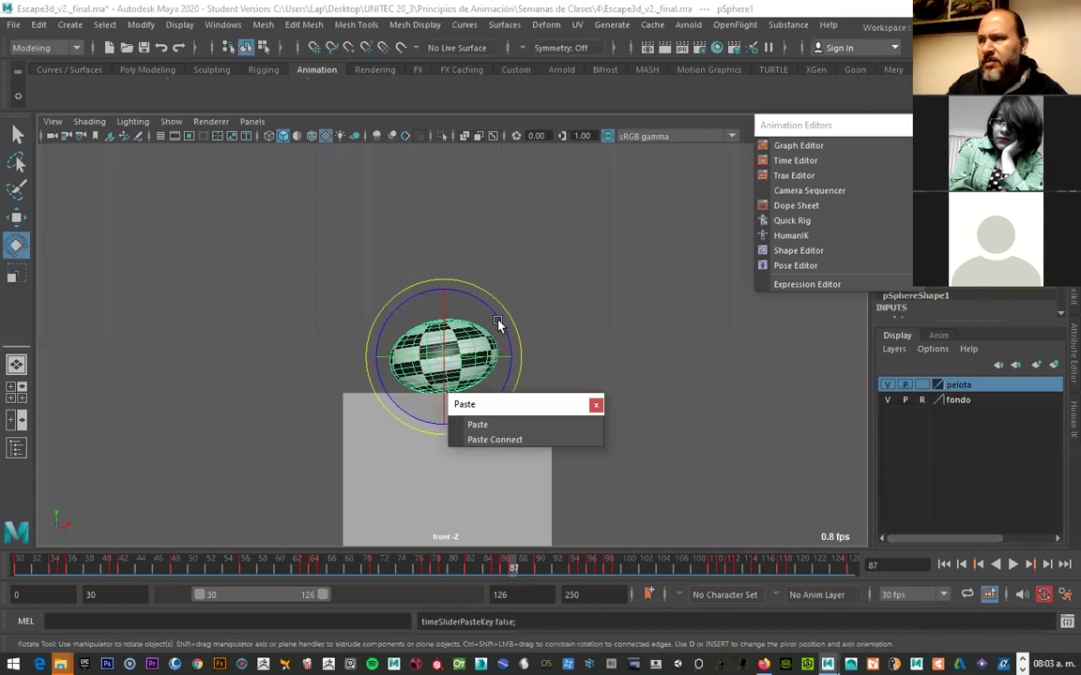
drag(514, 342, 506, 345)
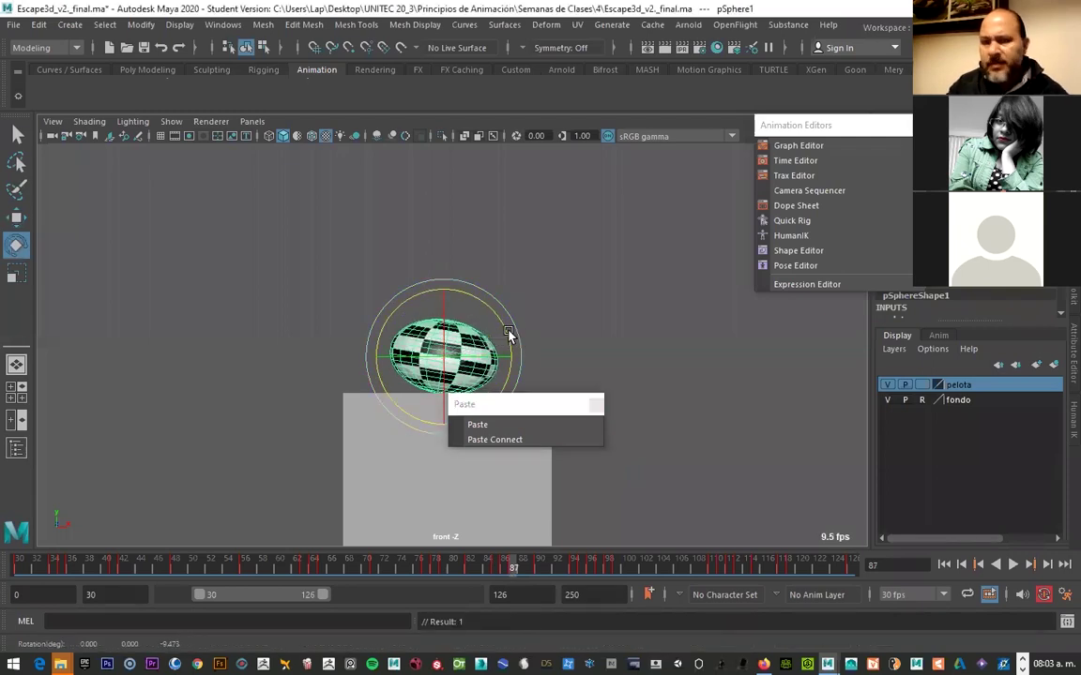
key(r)
drag(509, 367, 493, 367)
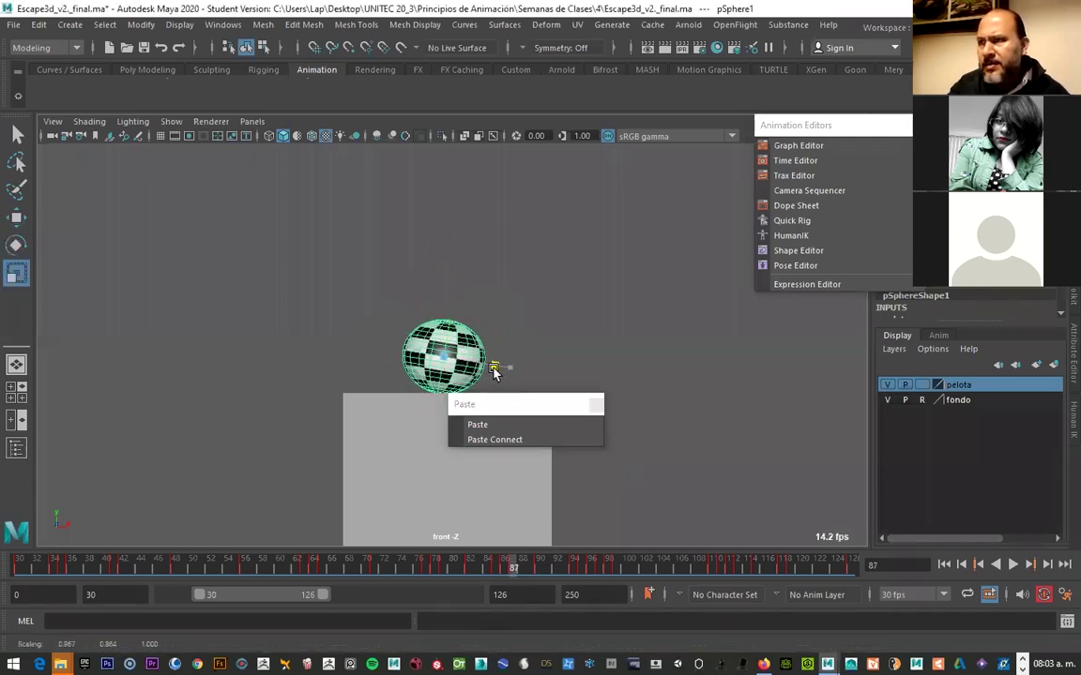
drag(454, 292, 452, 300)
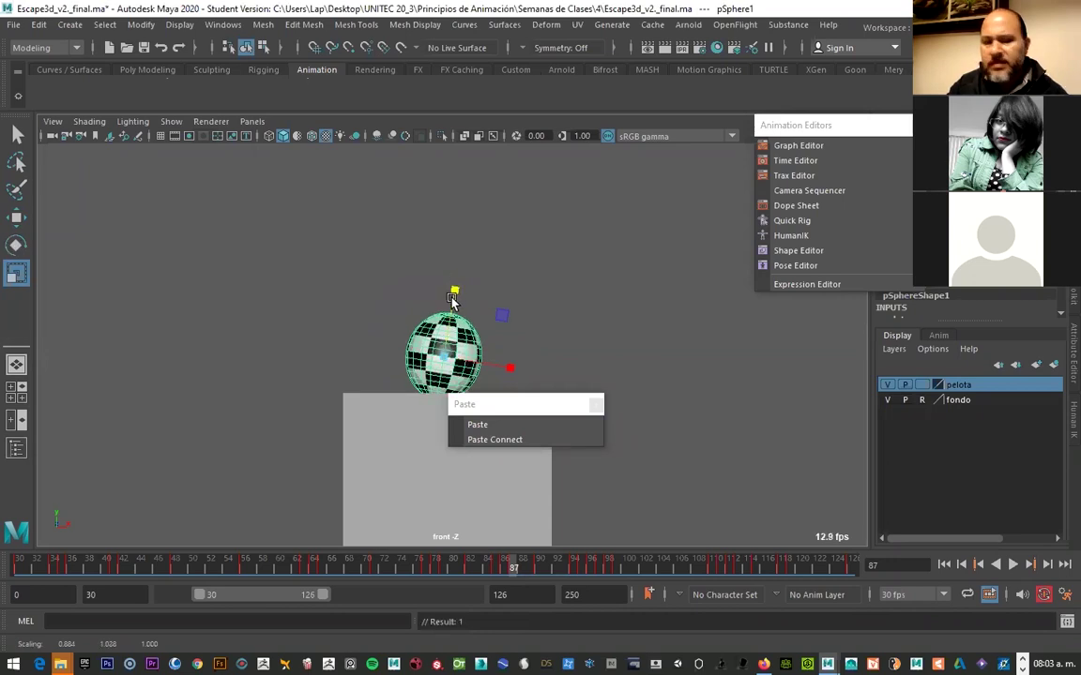
key(w)
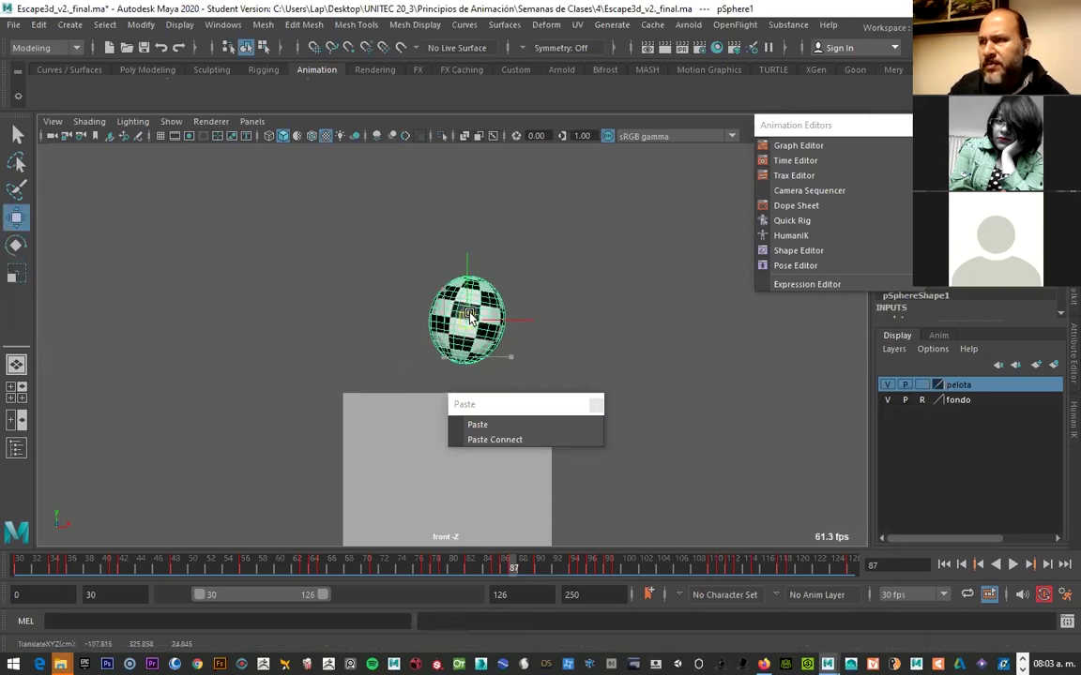
mouse_move(507, 568)
mouse_down()
mouse_move(444, 565)
mouse_move(540, 564)
mouse_up()
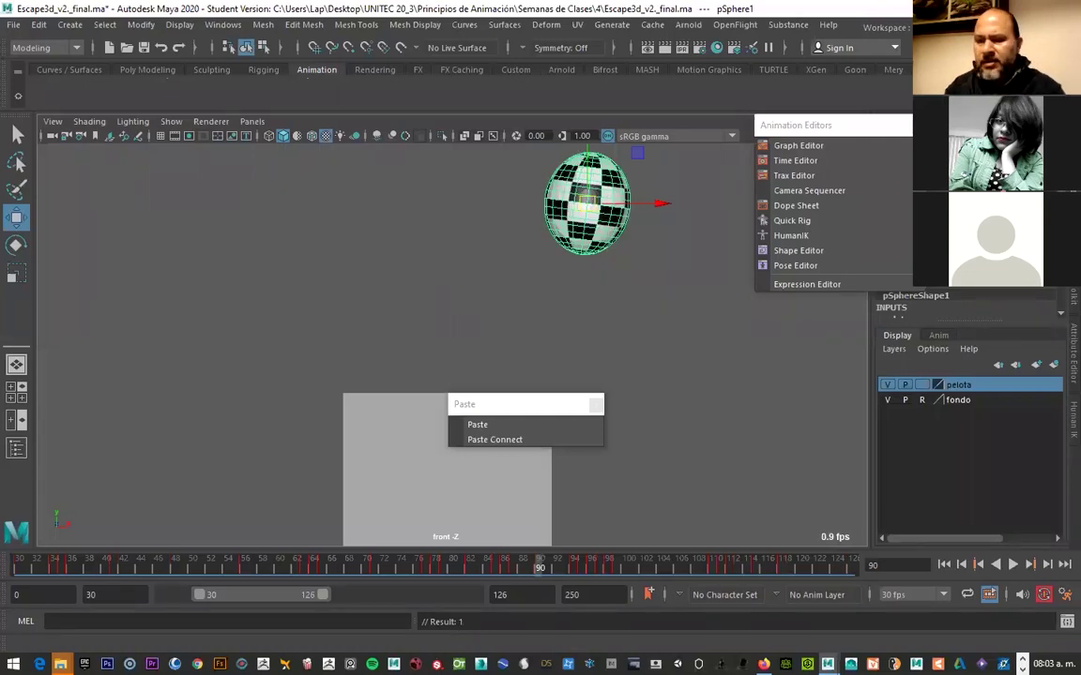
Play and scrub through the bounce, move the Paste window aside, and stop at frame 94
key(alt+v)
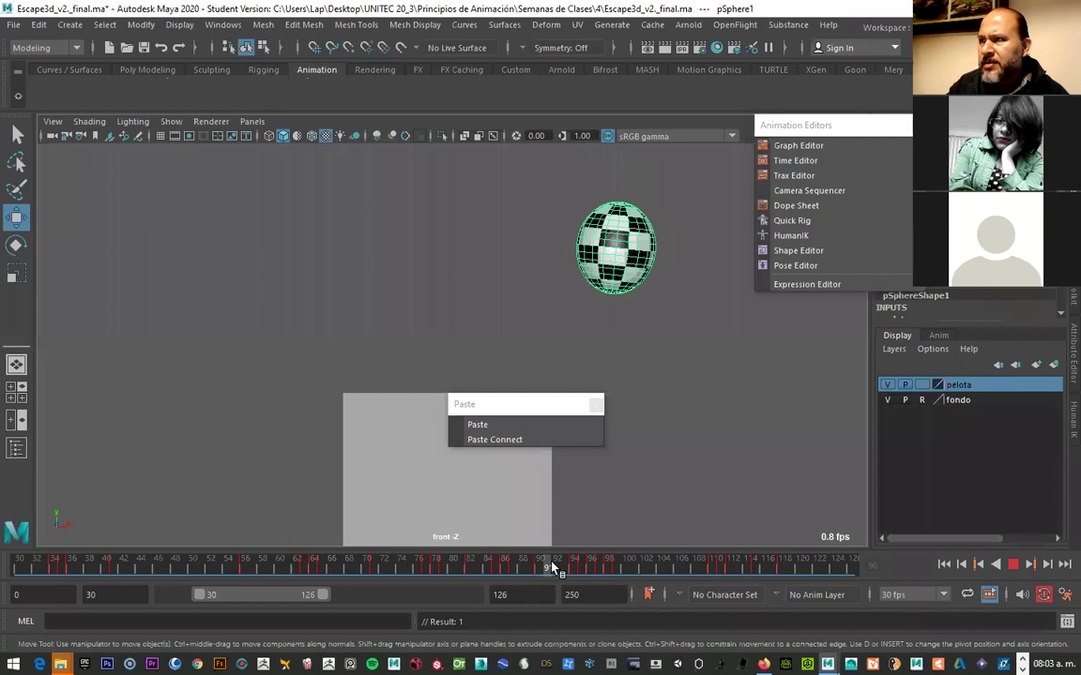
mouse_move(564, 561)
mouse_down()
mouse_move(507, 550)
mouse_move(519, 543)
mouse_move(524, 558)
mouse_move(550, 551)
mouse_up()
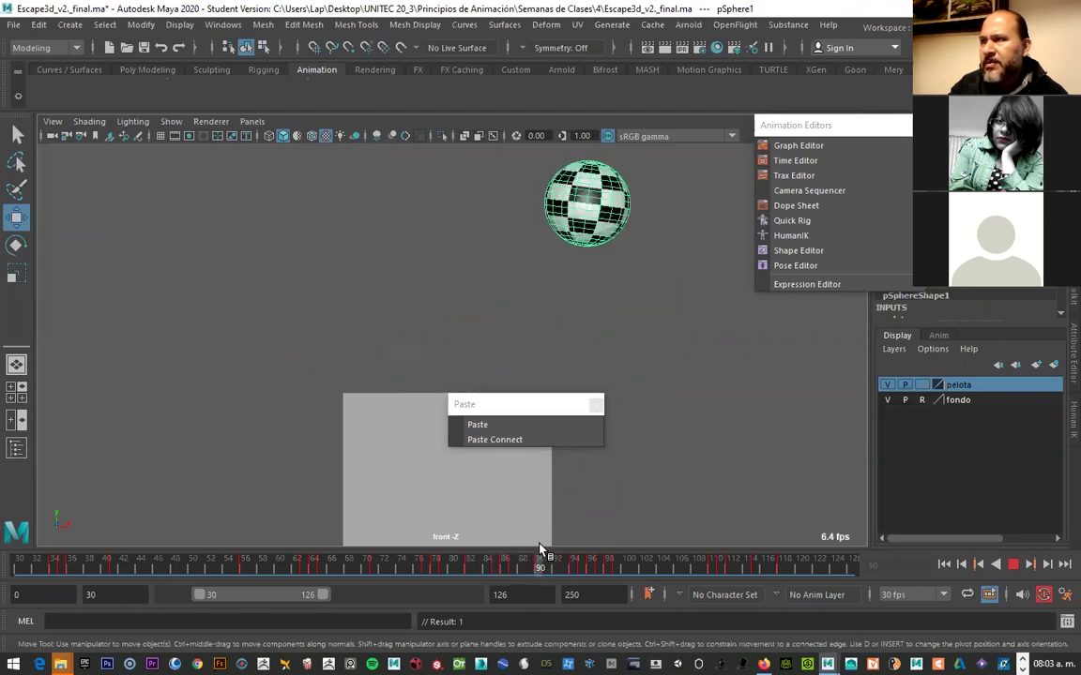
drag(550, 551, 559, 552)
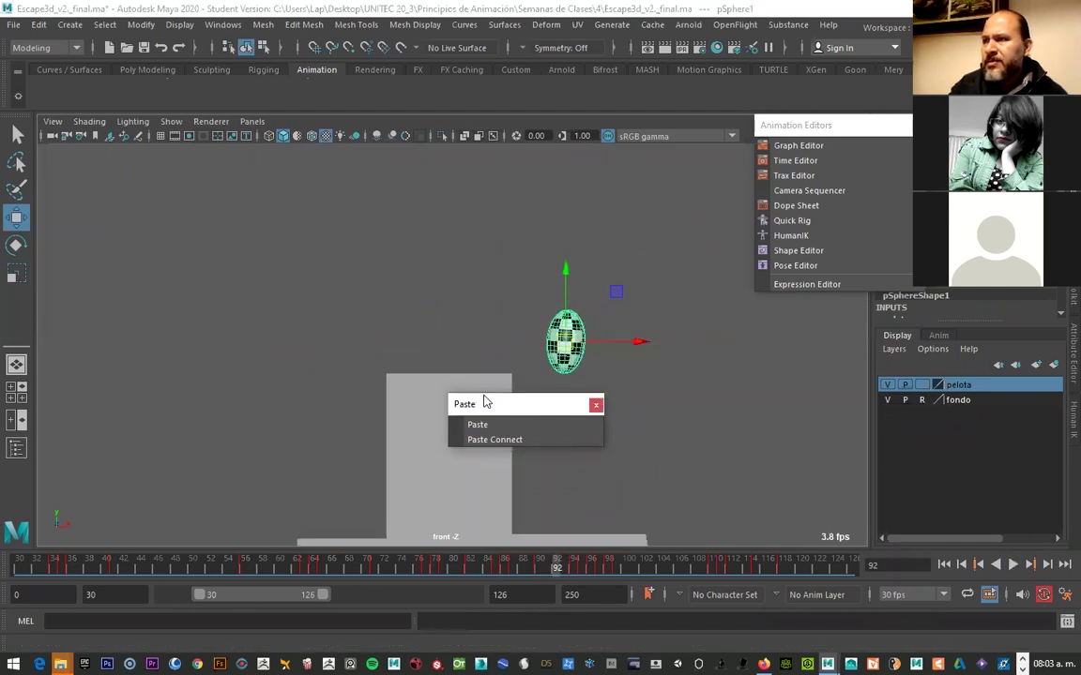
drag(483, 403, 284, 375)
key(alt+v)
click(575, 562)
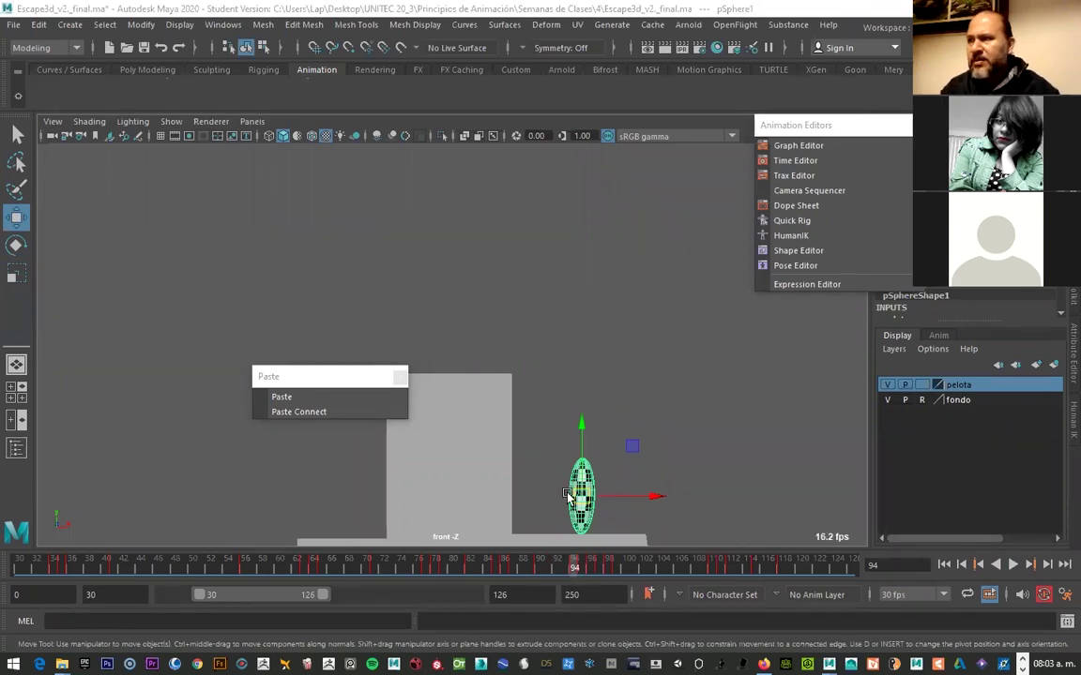
Reselect and frame the ball, zoom out, and play to frame 94
click(604, 332)
click(581, 482)
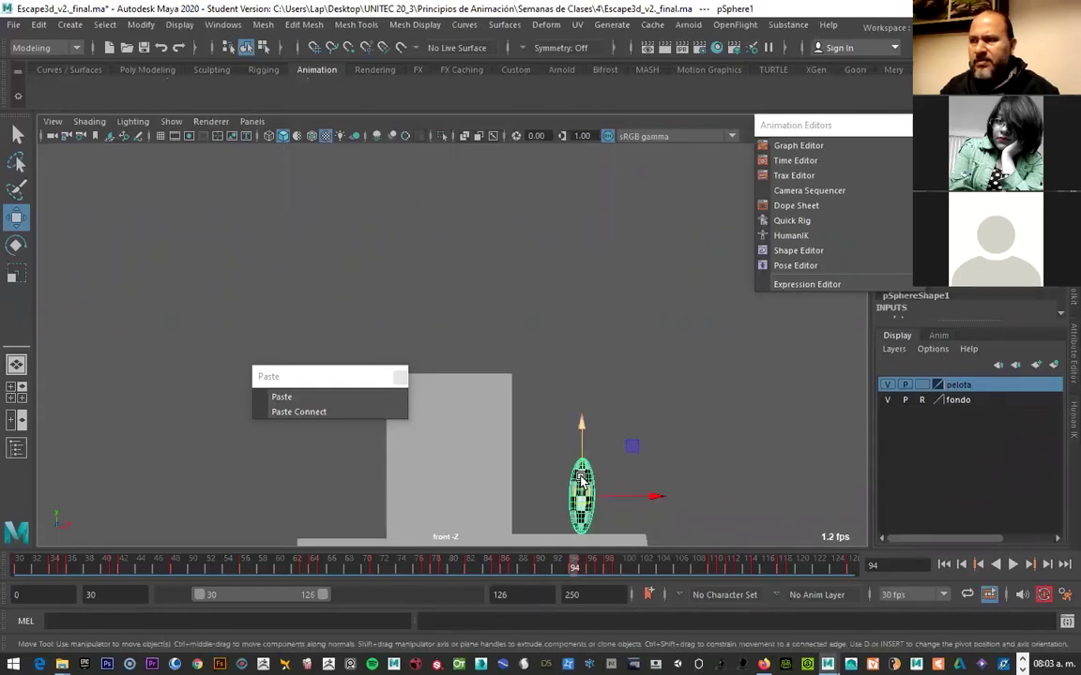
key(f)
scroll(566, 466, down, 1)
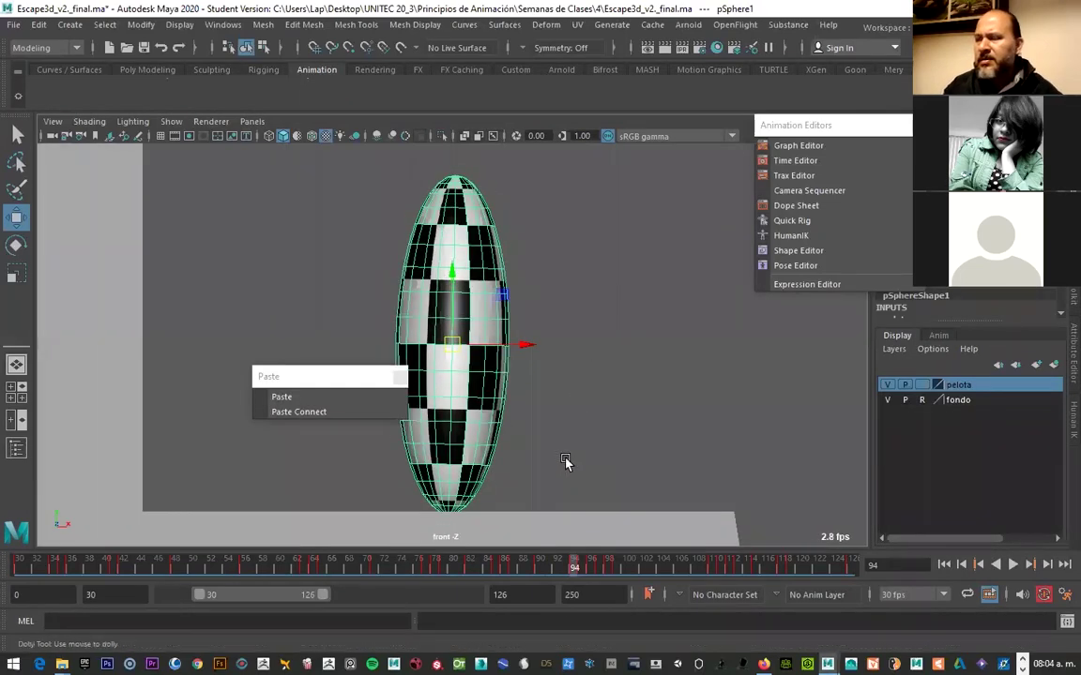
scroll(567, 463, down, 2)
scroll(567, 464, down, 2)
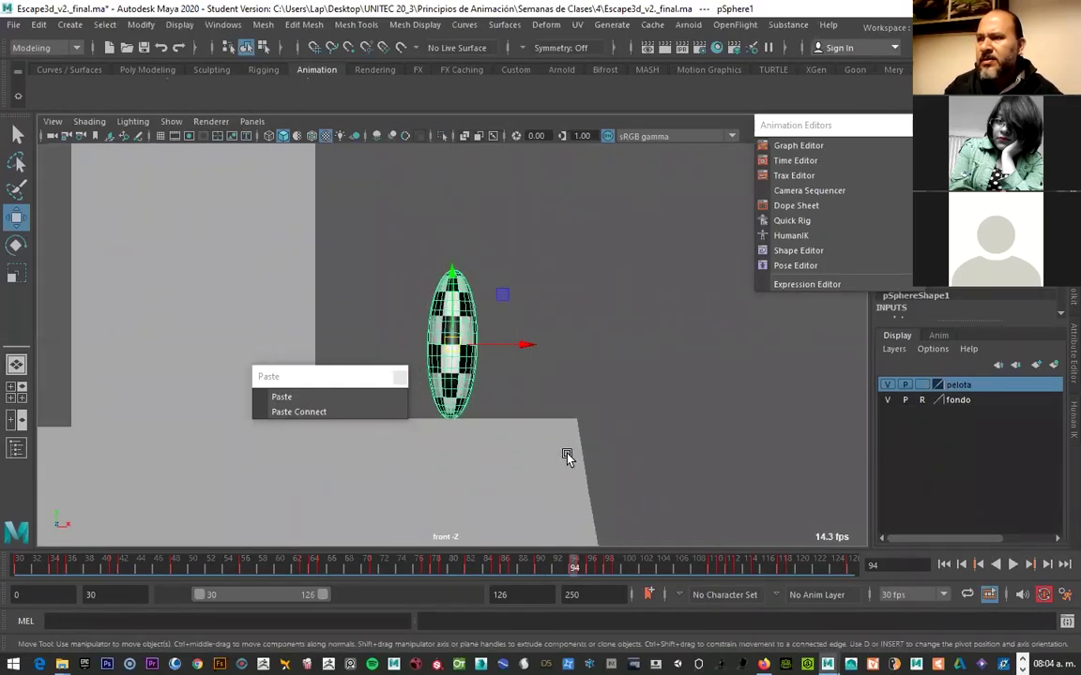
click(565, 569)
scroll(451, 367, down, 2)
scroll(451, 366, down, 1)
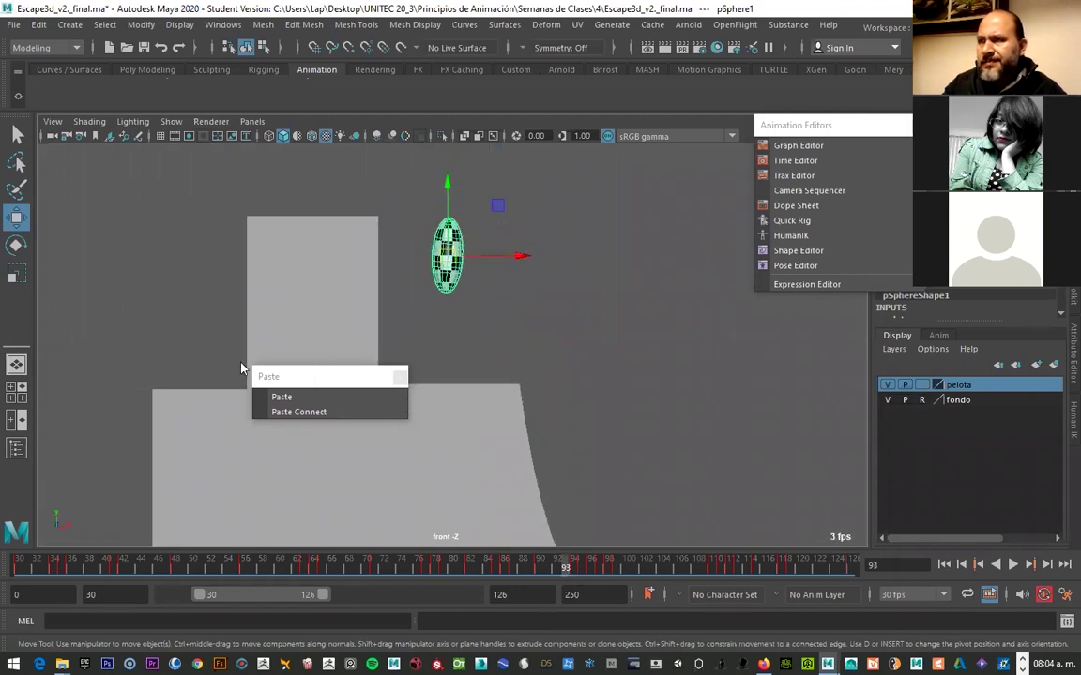
key(alt+v)
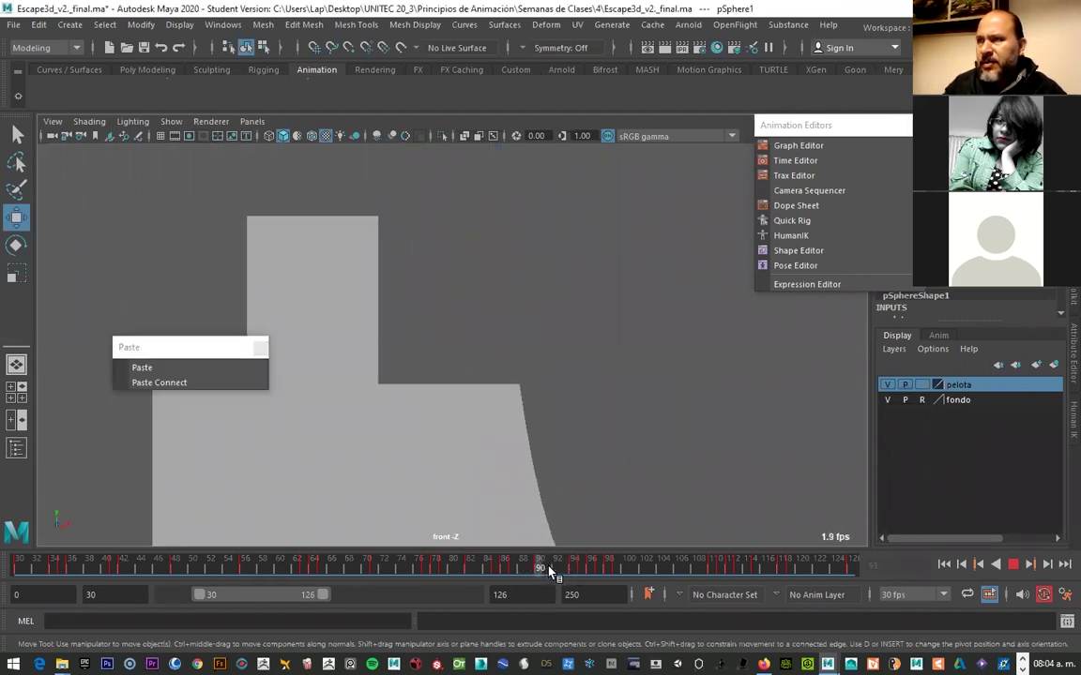
click(574, 566)
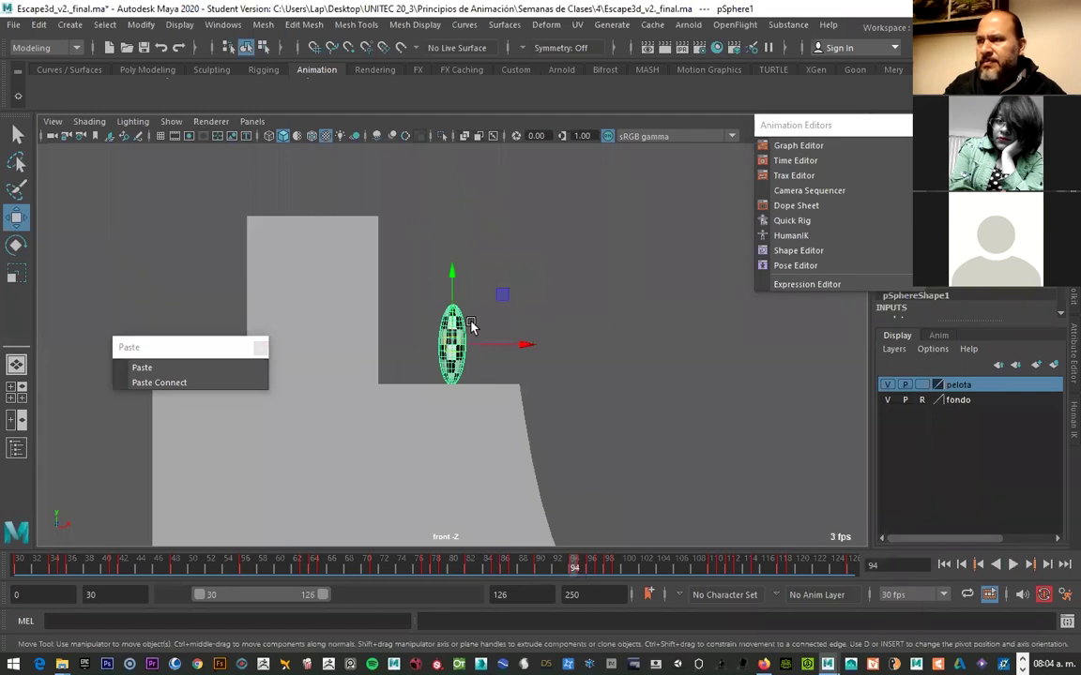
Tilt the ball about 10° at frame 94 and replay to review the landing on the lower step
key(e)
drag(499, 300, 498, 295)
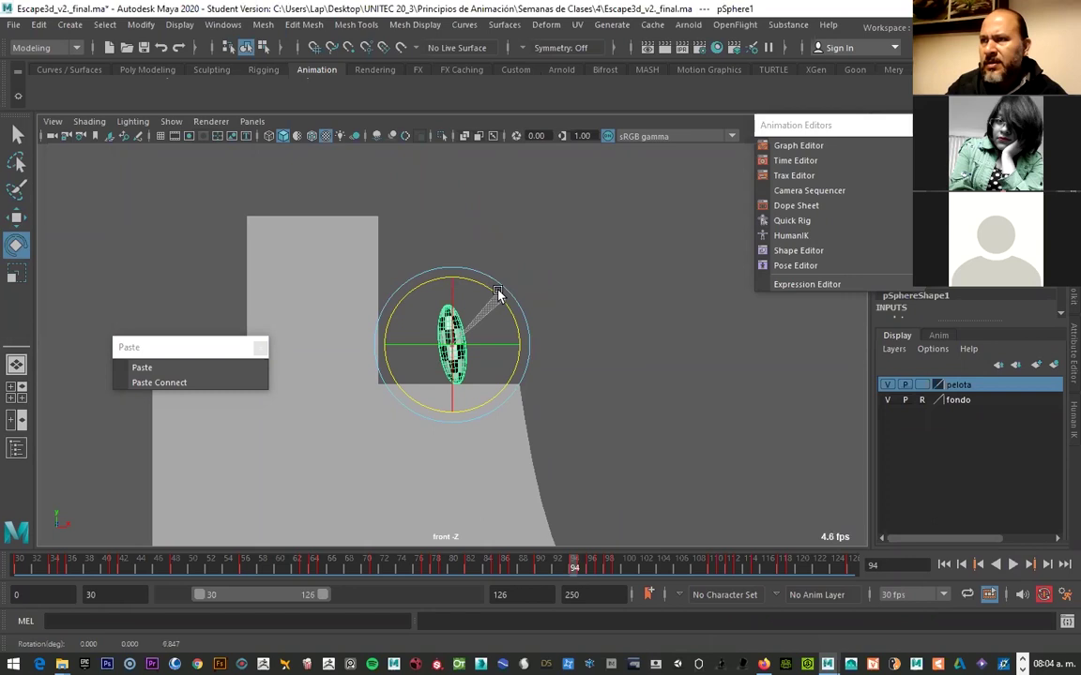
click(583, 565)
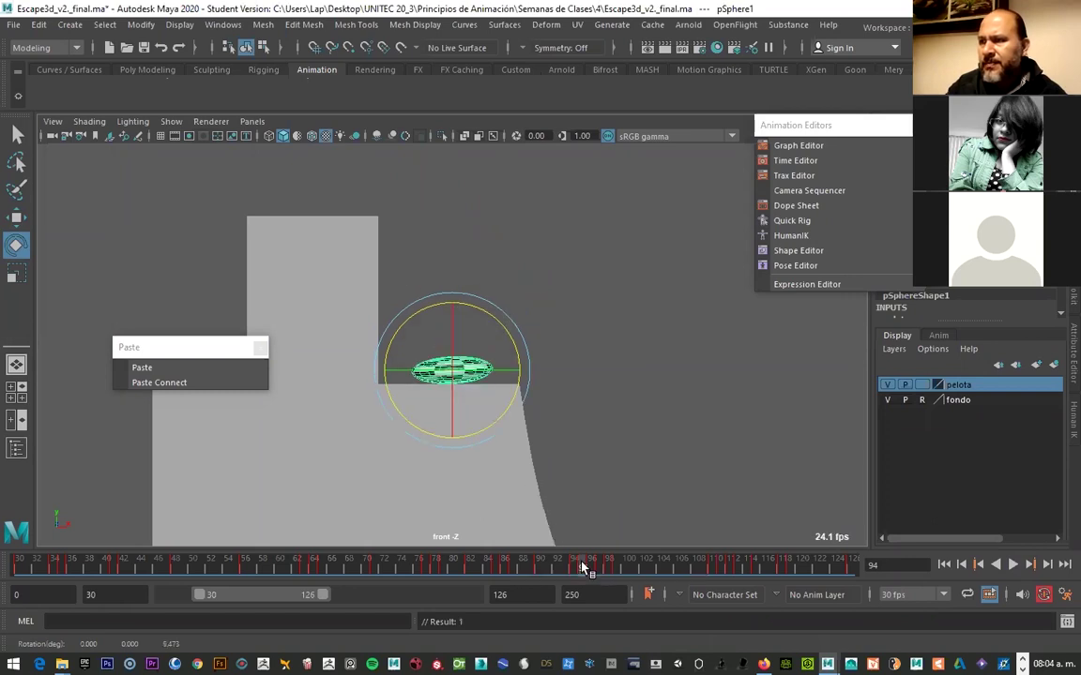
click(589, 569)
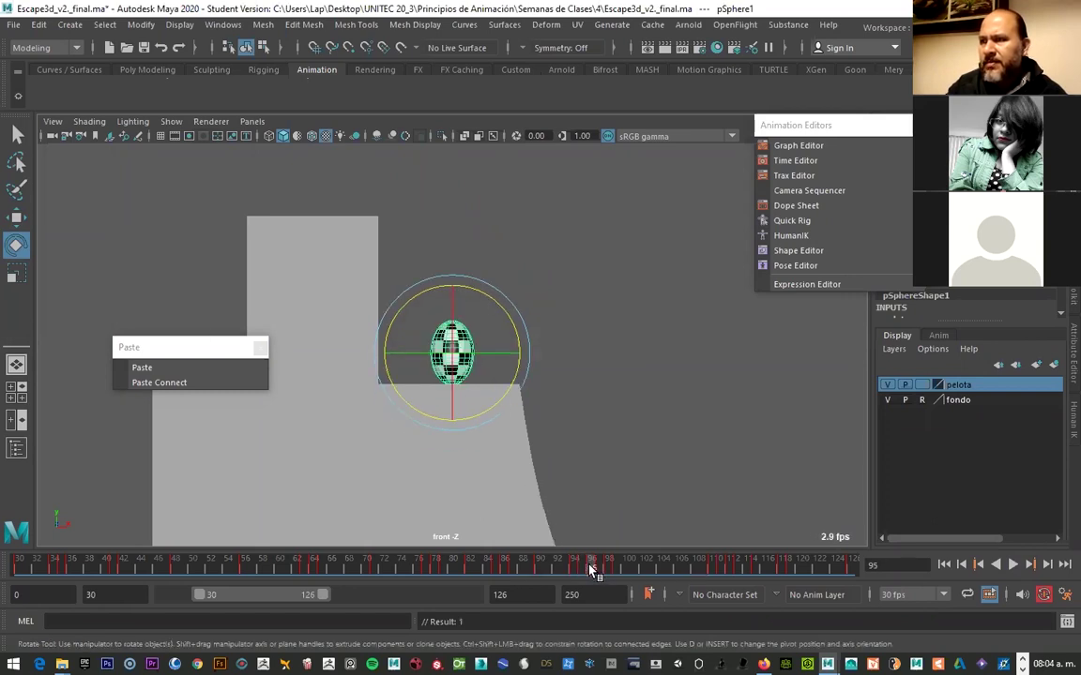
double_click(589, 570)
click(588, 572)
key(alt+v)
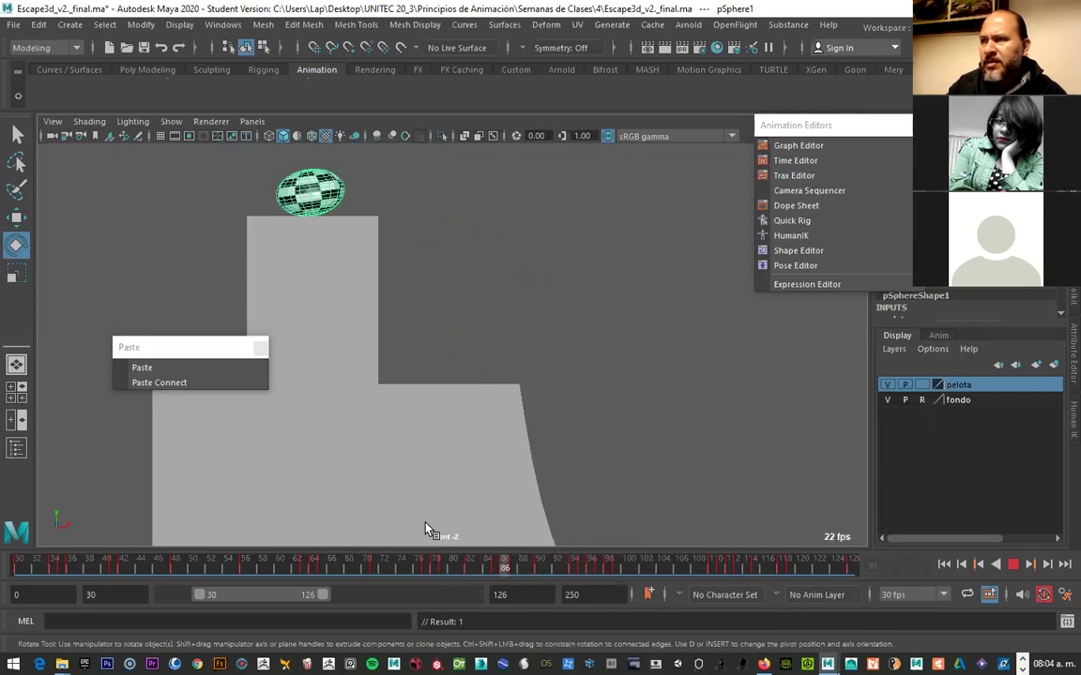
key(Escape)
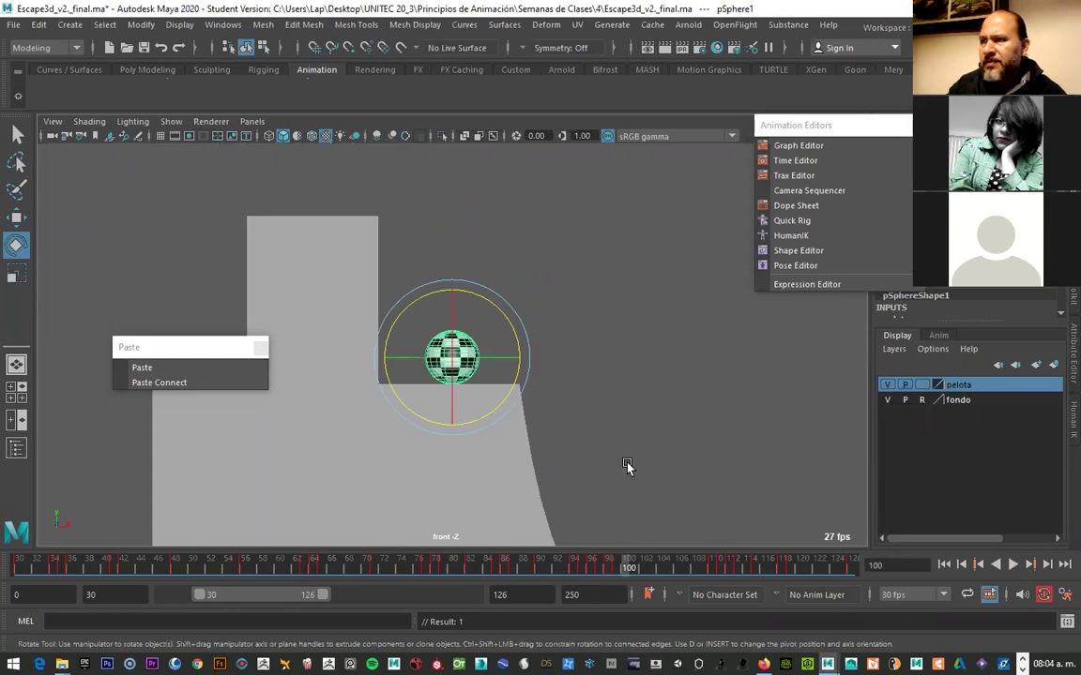
Pan to the bowl and set the playback range to frames 0–250
alt+middle_drag(604, 453, 471, 333)
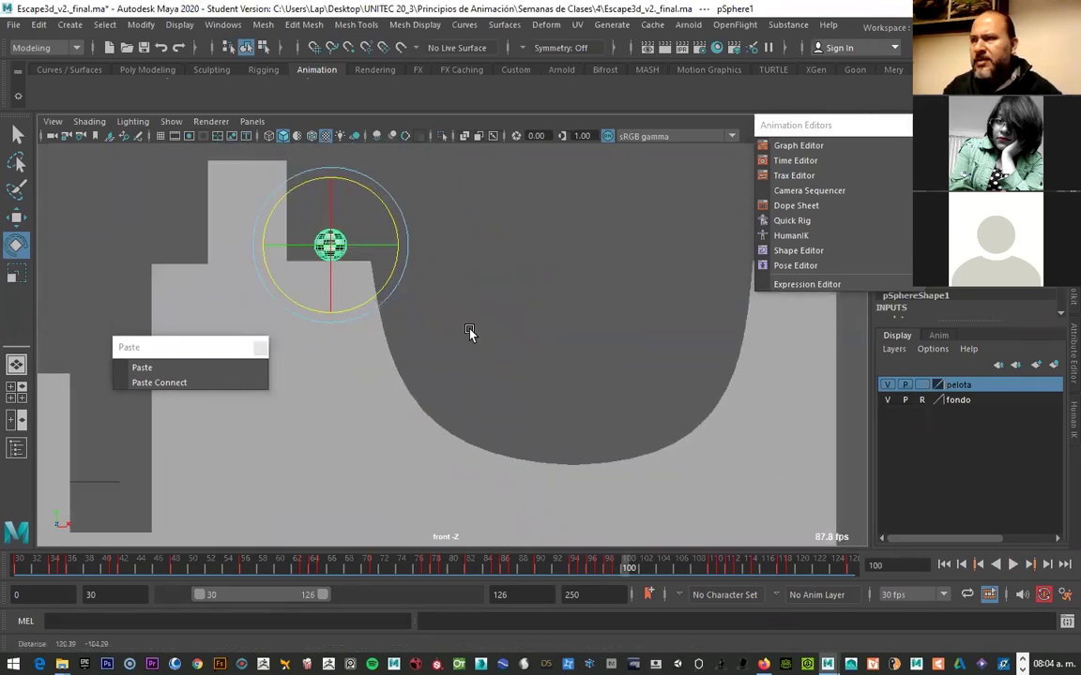
key(alt+v)
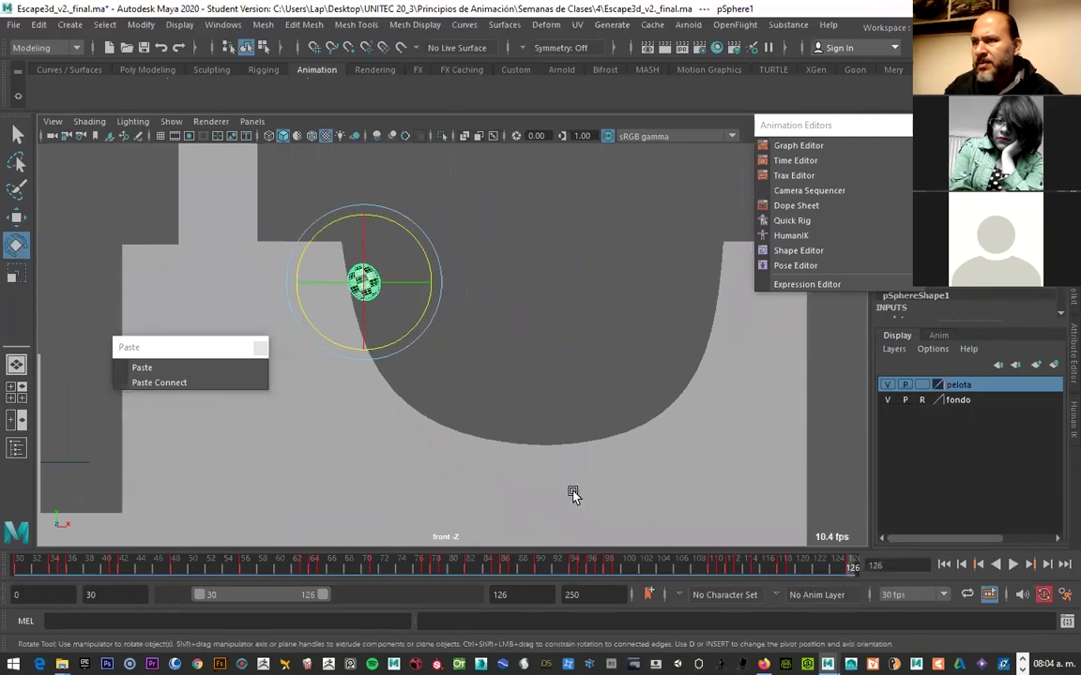
drag(330, 595, 460, 595)
double_click(376, 595)
click(478, 598)
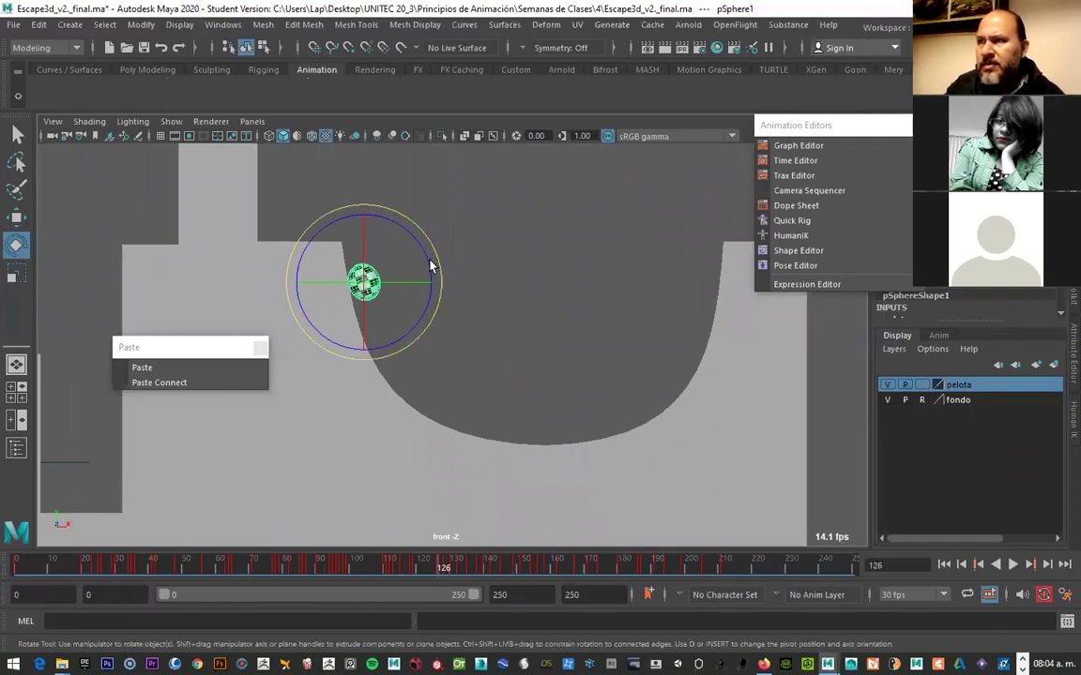
Spin the ball on its Z axis as it rolls into the bowl and key it at frame 154
drag(432, 272, 434, 278)
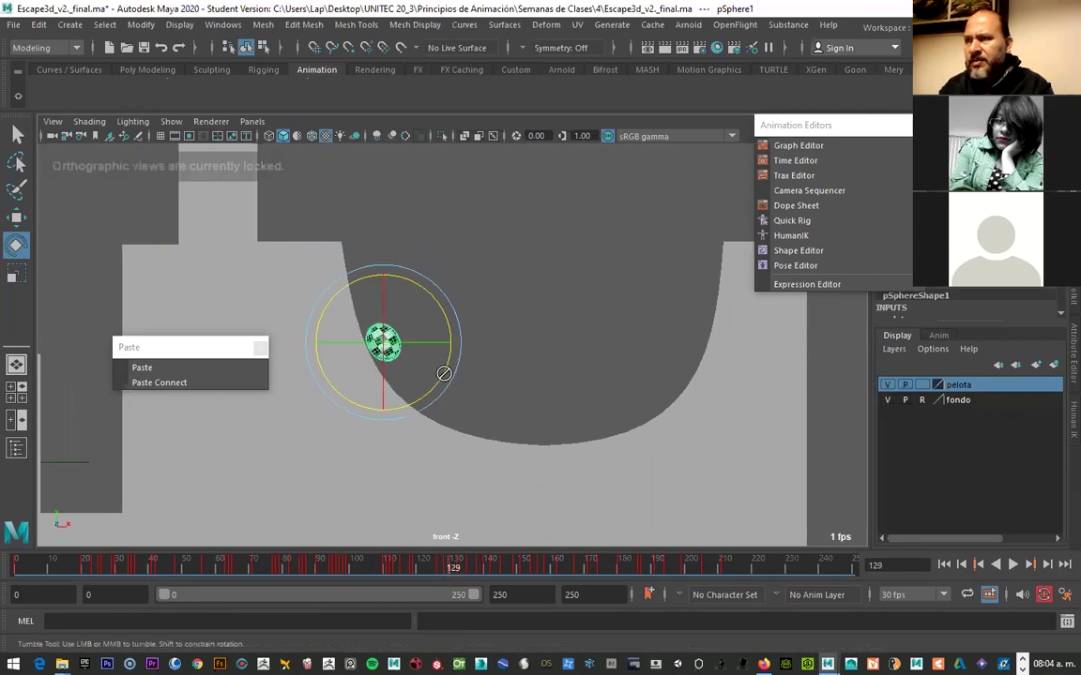
drag(443, 373, 443, 392)
key(alt+v)
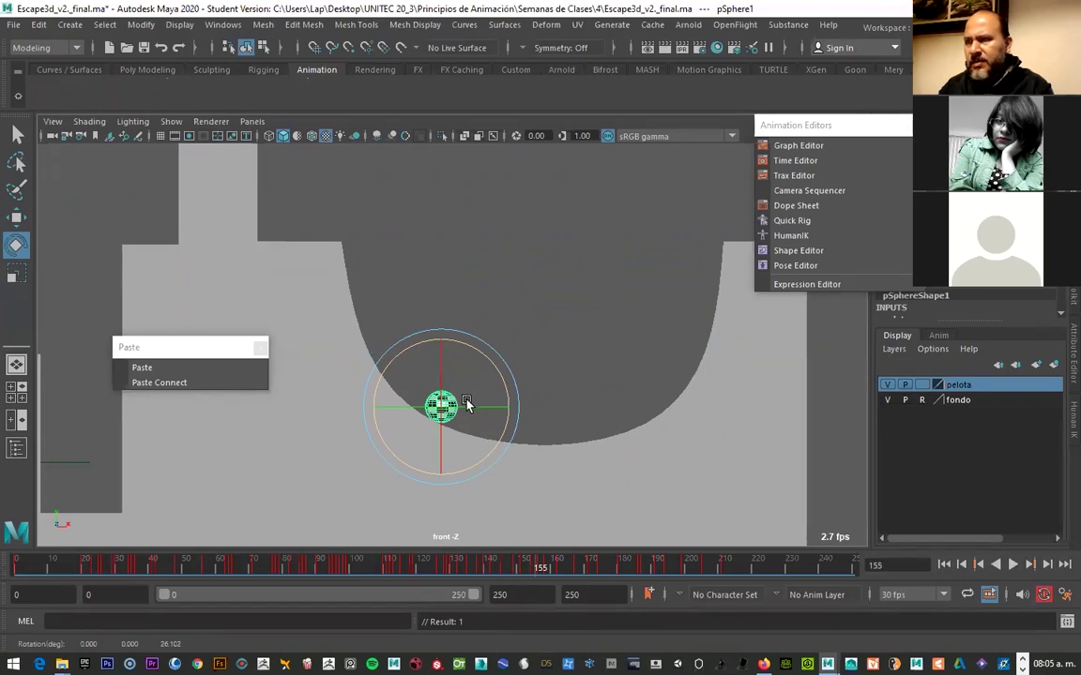
key(alt+comma)
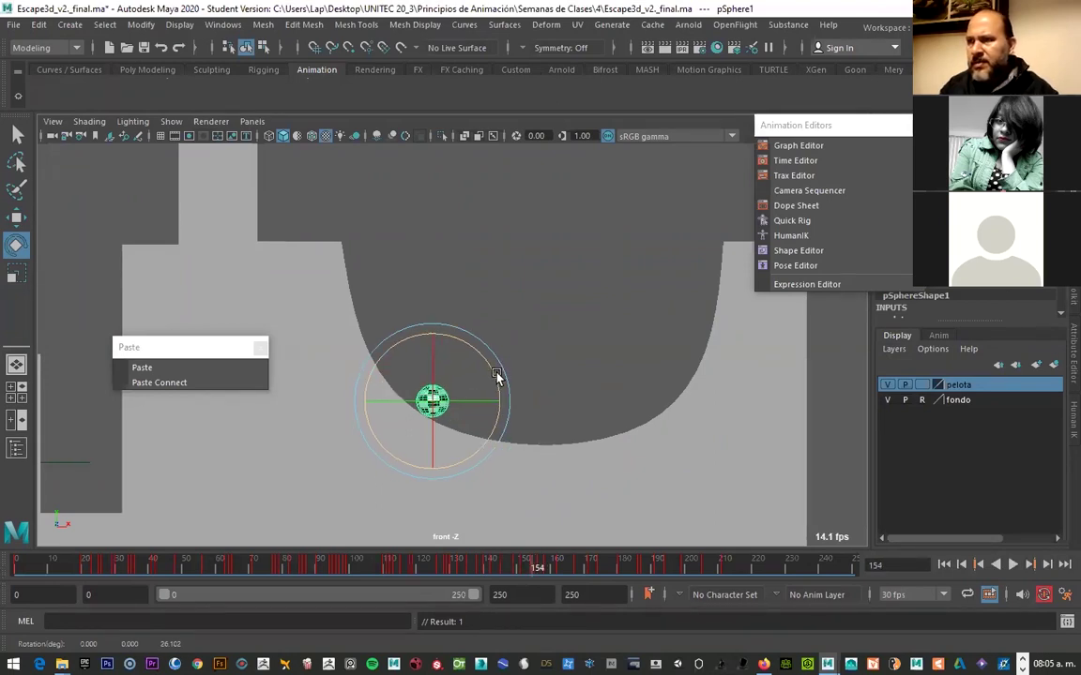
drag(495, 365, 482, 329)
key(s)
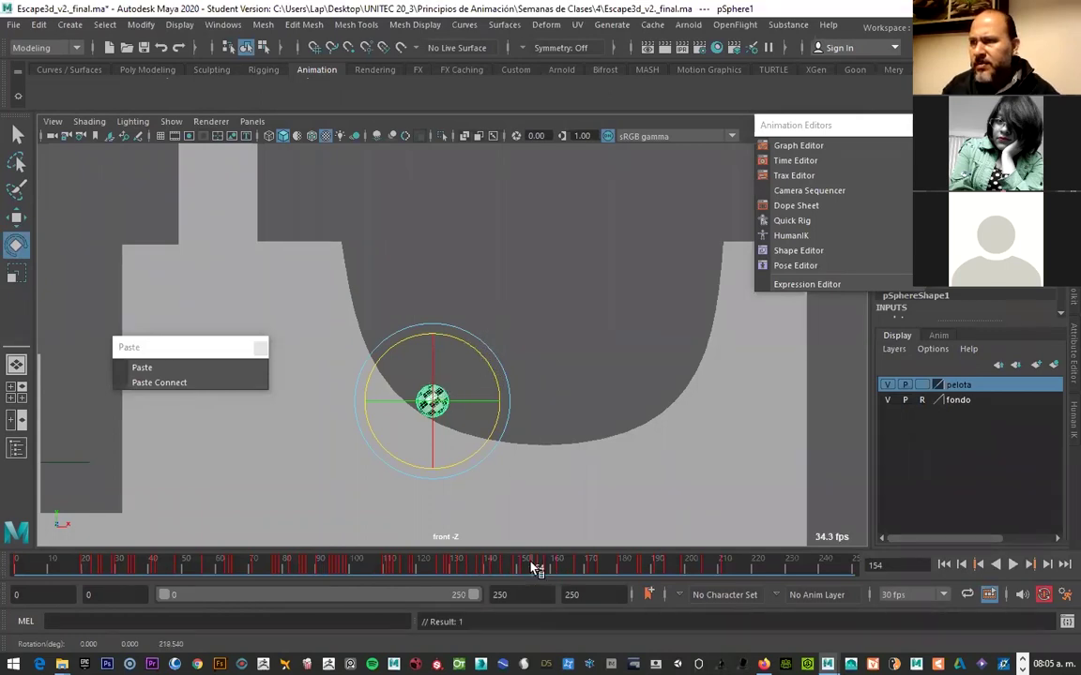
Key the ball's rotation at frame 149 and play back the spin to frame 154
key(alt+v)
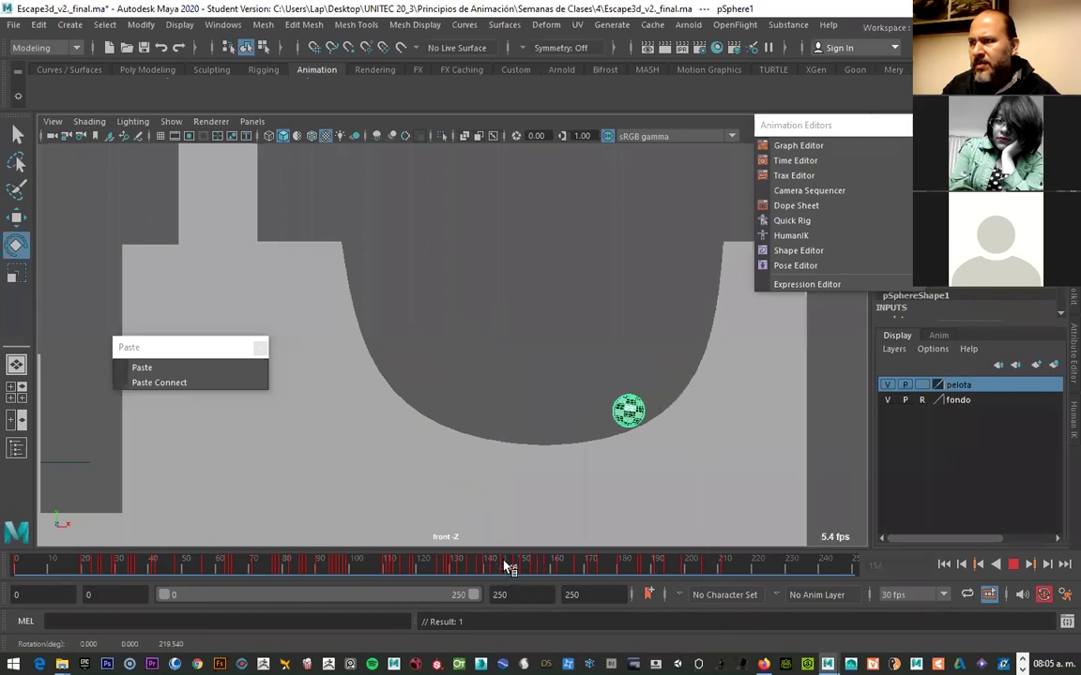
click(521, 563)
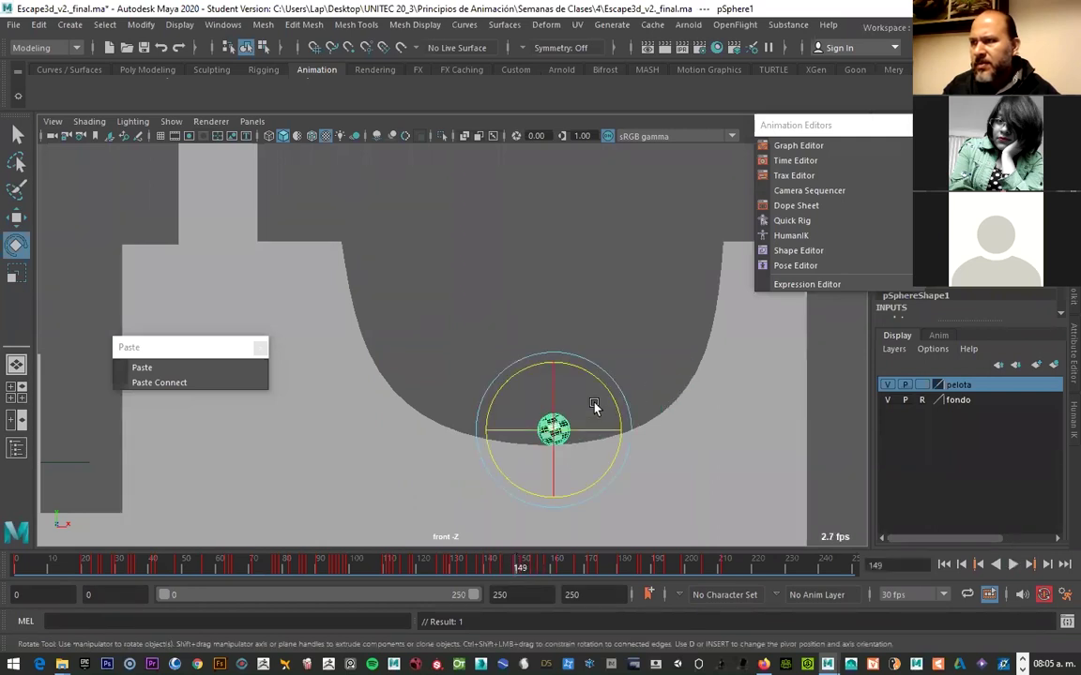
key(s)
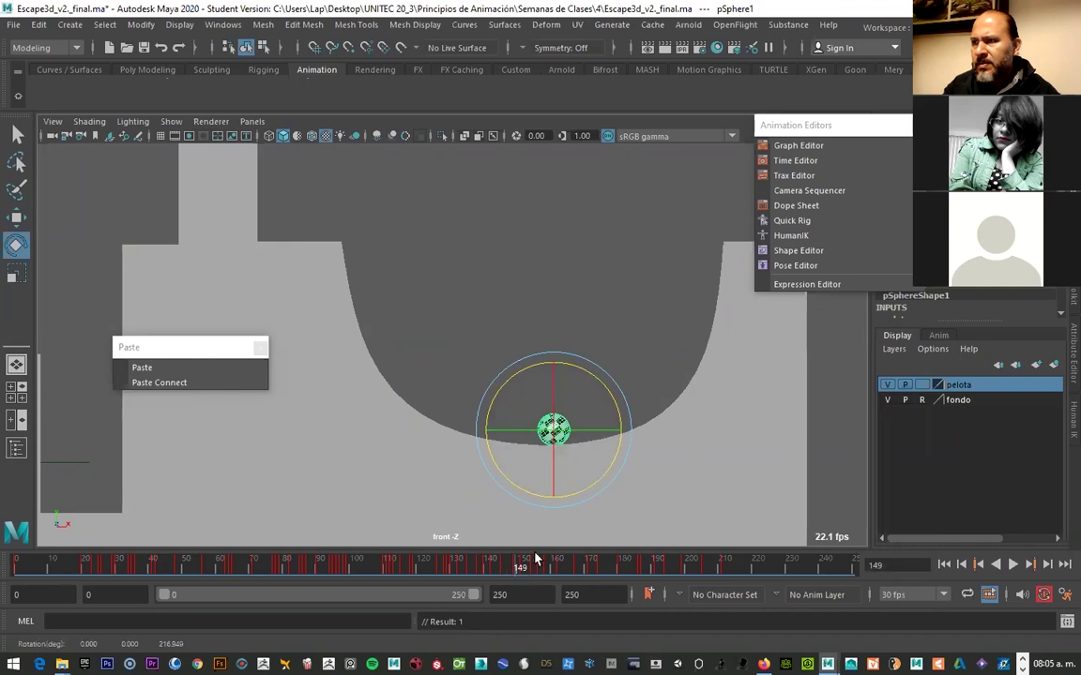
key(alt+period)
key(alt+v)
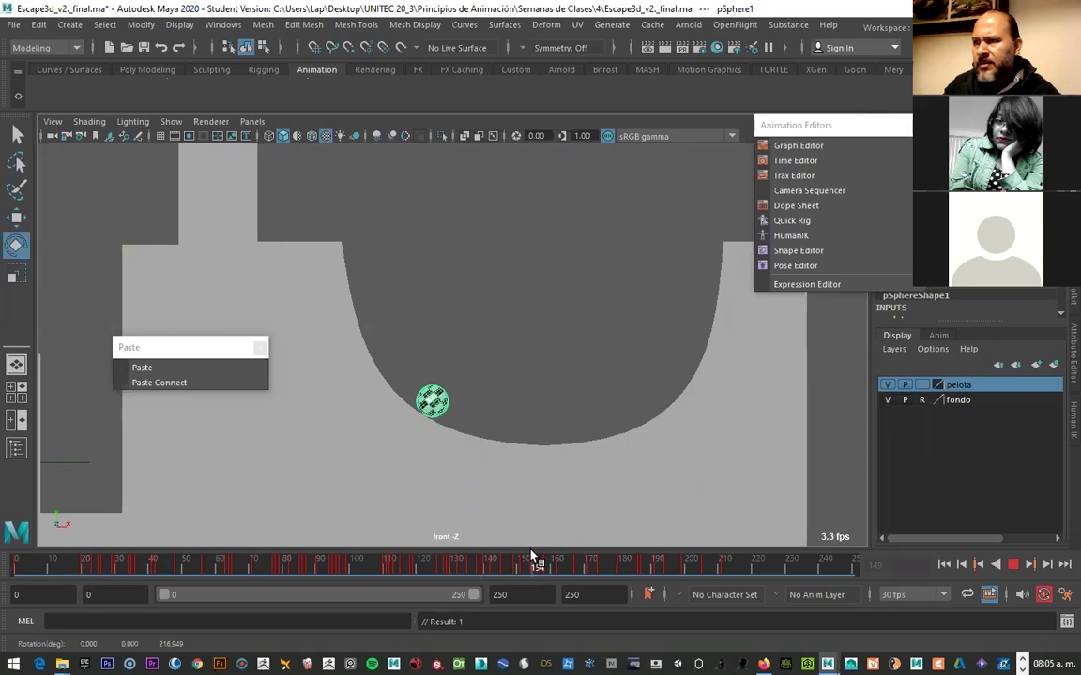
key(alt+v)
Rotate the ball to about 308°, then to about 249° at frame 174
mouse_move(498, 384)
mouse_down()
mouse_move(425, 299)
mouse_move(539, 434)
mouse_up()
key(alt+v)
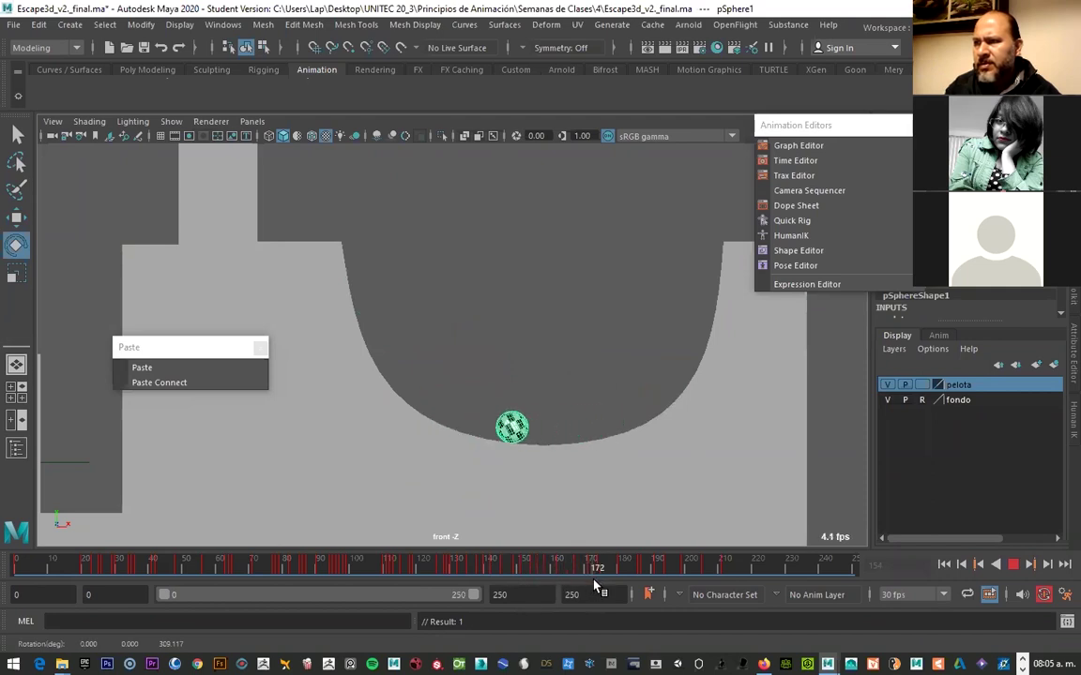
key(Escape)
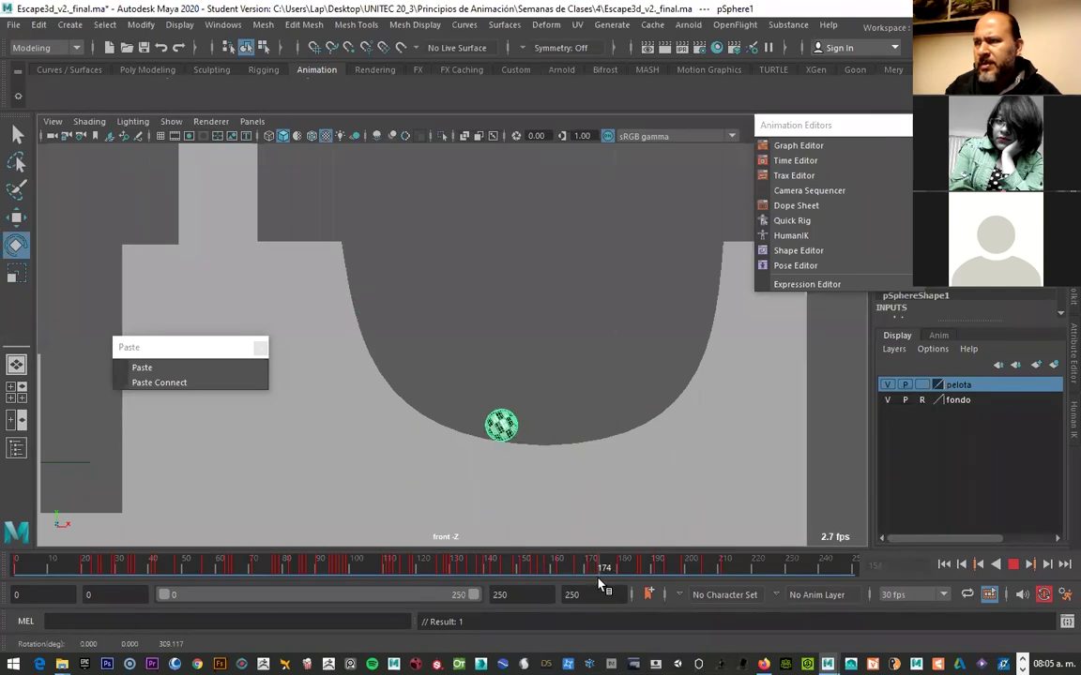
click(501, 425)
drag(566, 401, 548, 367)
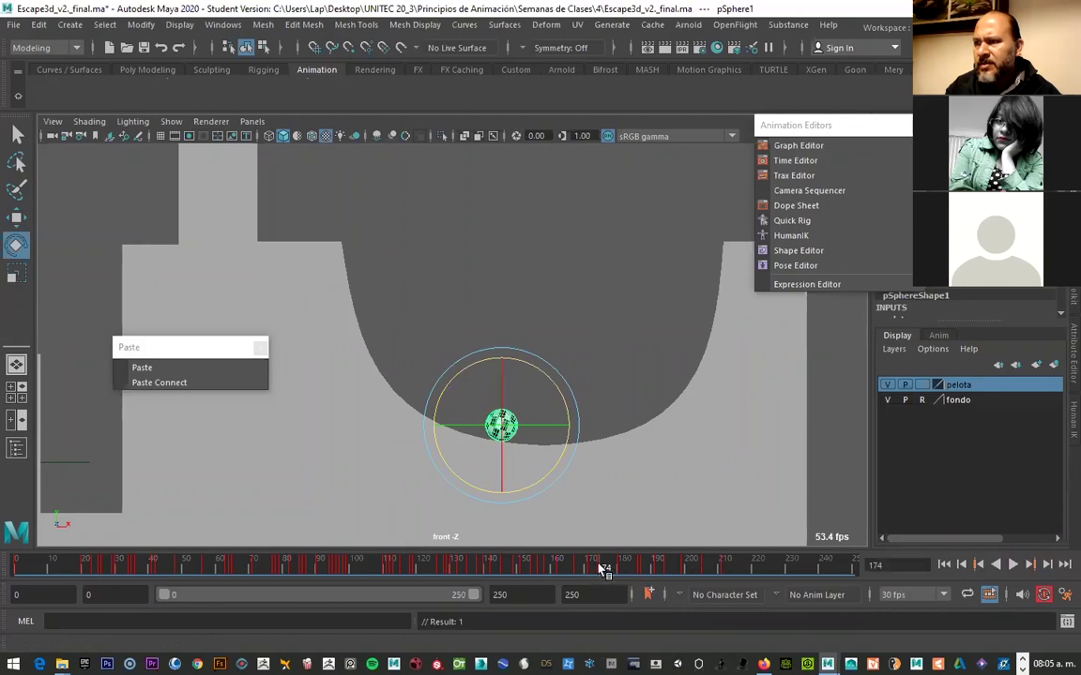
Rotate the ball to about 231° near the bowl's bottom and review the rocking up to frame 199
click(572, 569)
key(alt+v)
drag(568, 571, 446, 555)
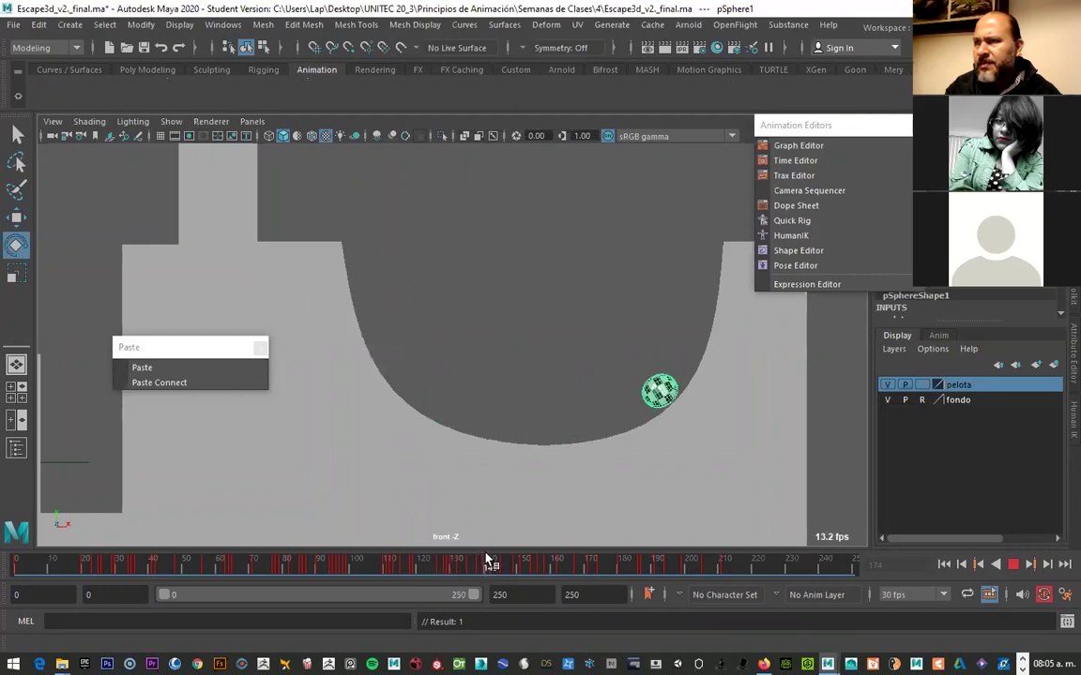
mouse_move(446, 555)
mouse_down()
mouse_move(668, 574)
mouse_move(685, 588)
mouse_up()
drag(579, 419, 470, 479)
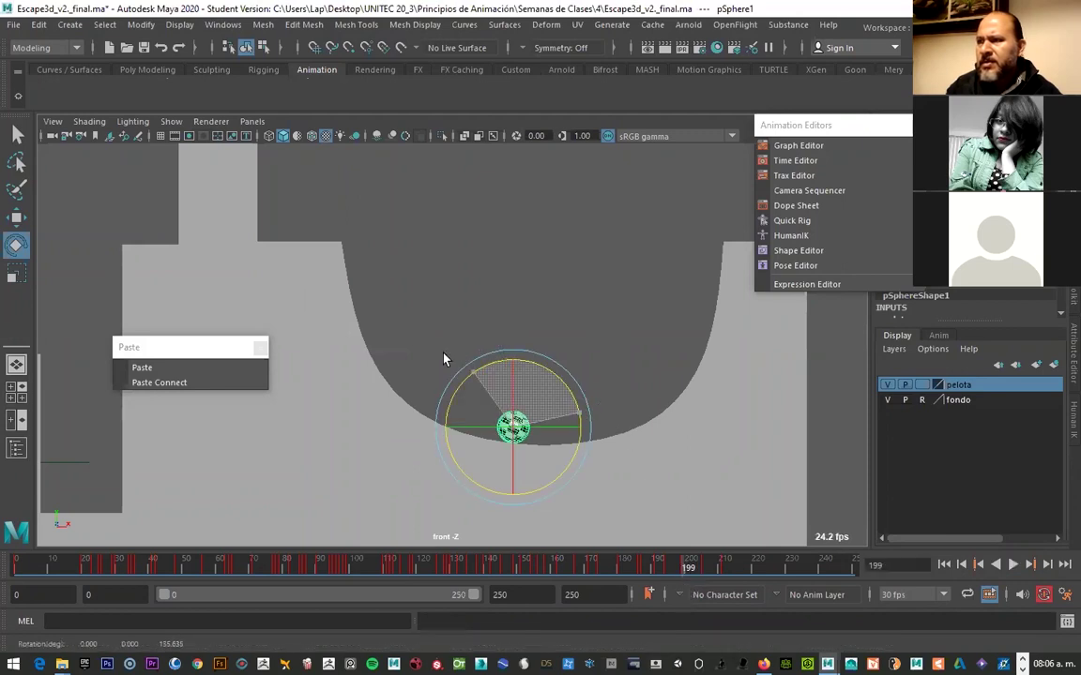
mouse_move(682, 567)
mouse_down()
mouse_move(560, 563)
mouse_move(727, 576)
mouse_move(683, 572)
mouse_move(706, 576)
mouse_up()
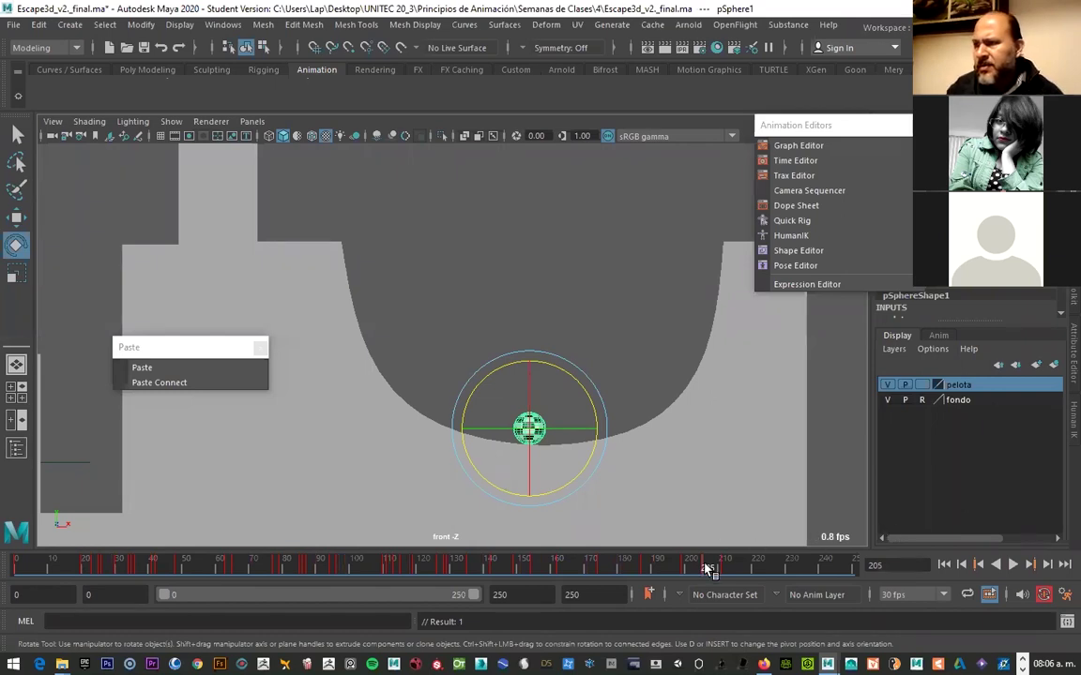
key(alt+v)
mouse_move(698, 569)
mouse_down()
mouse_move(676, 572)
mouse_move(710, 575)
mouse_move(649, 574)
mouse_move(688, 571)
mouse_up()
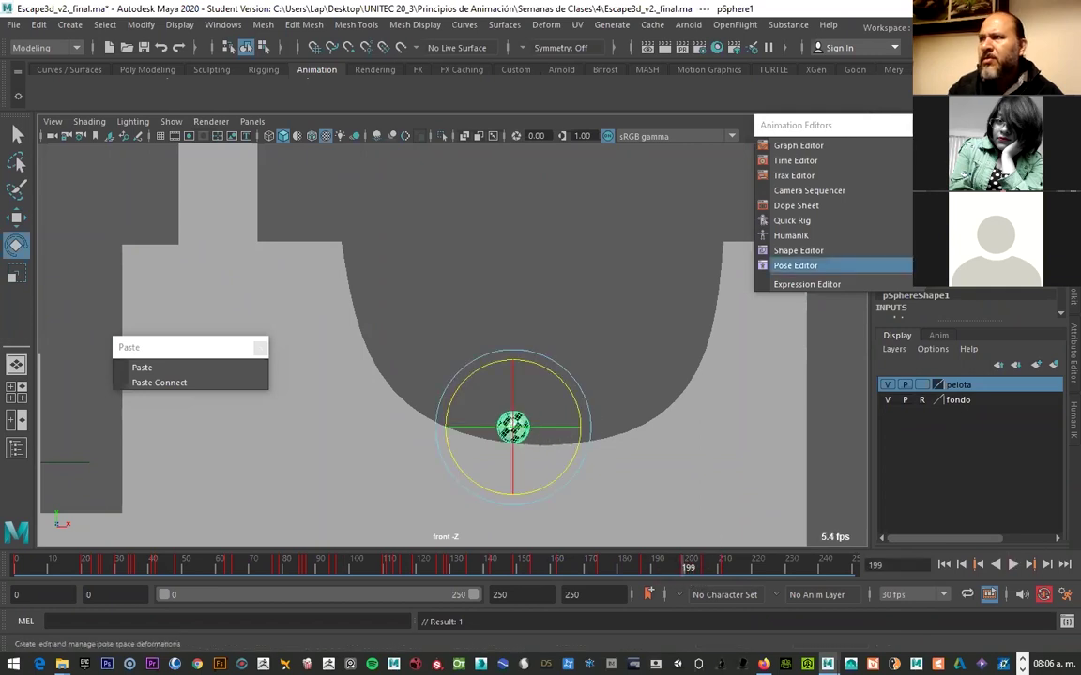
Open the Graph Editor, view the Rotate X, Y, then Z curves, and shrink it beside the viewport
click(805, 147)
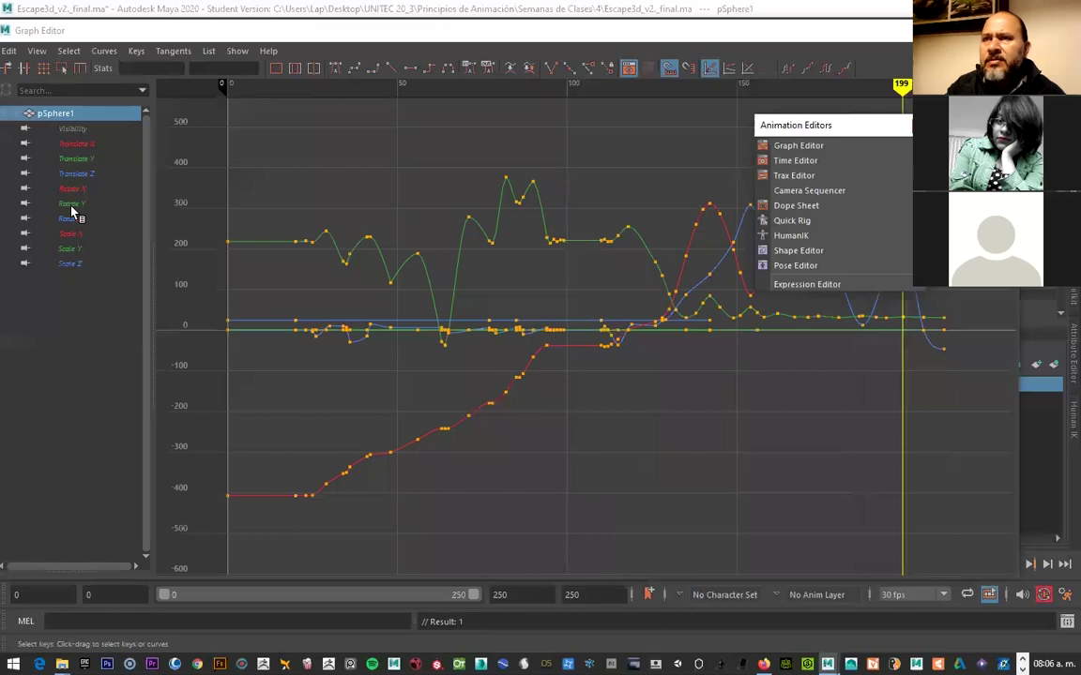
click(70, 191)
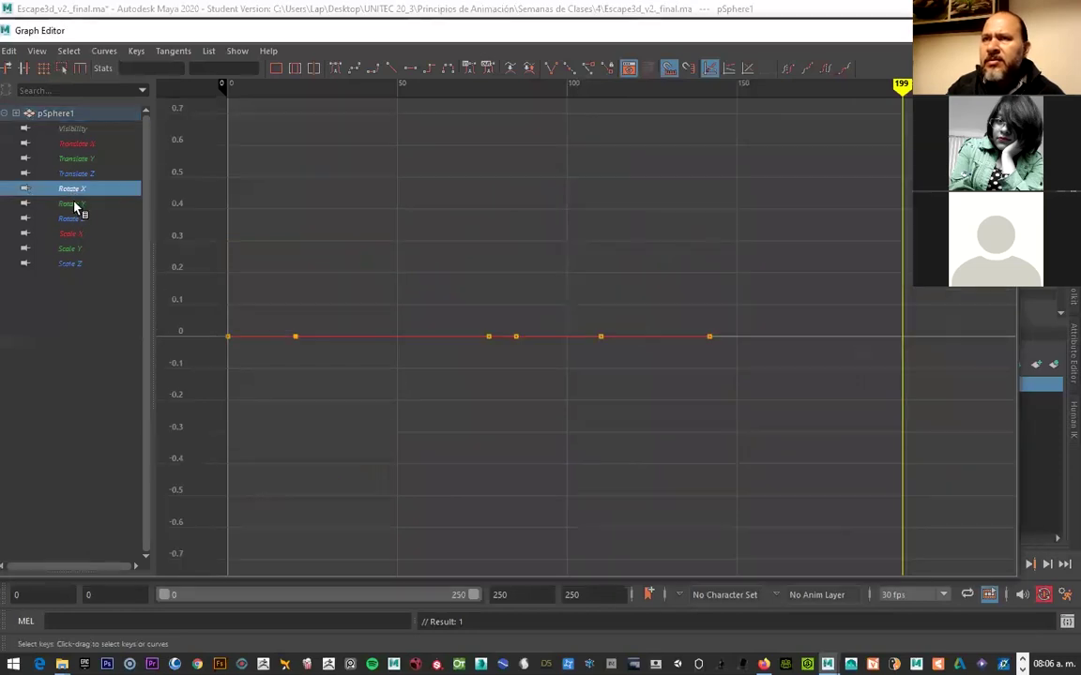
click(67, 205)
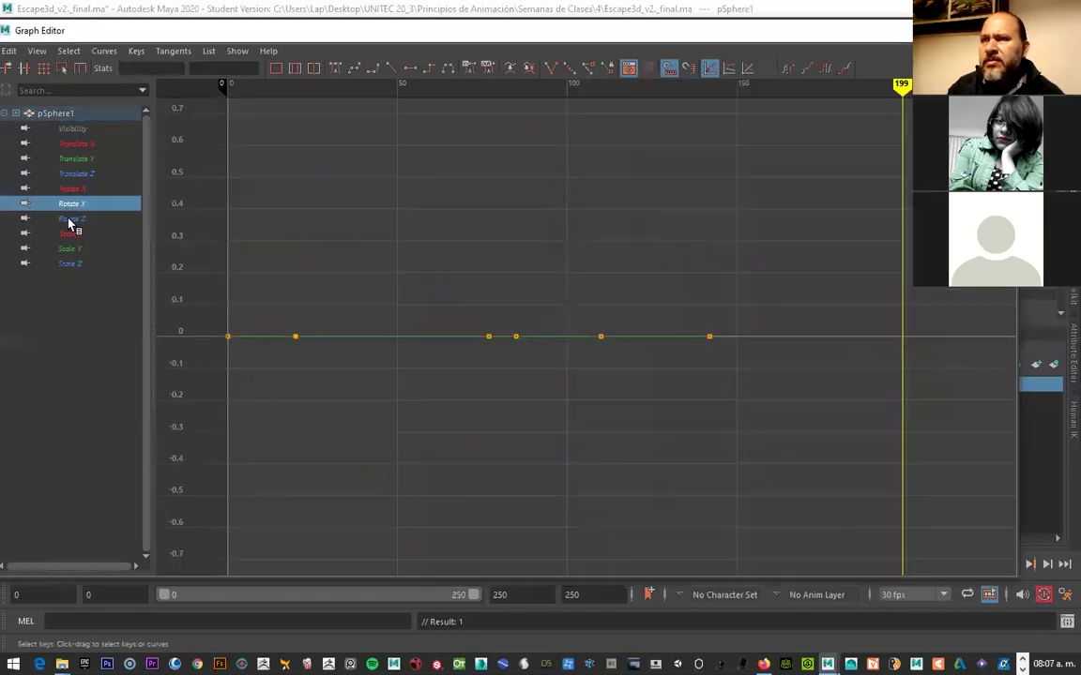
click(72, 219)
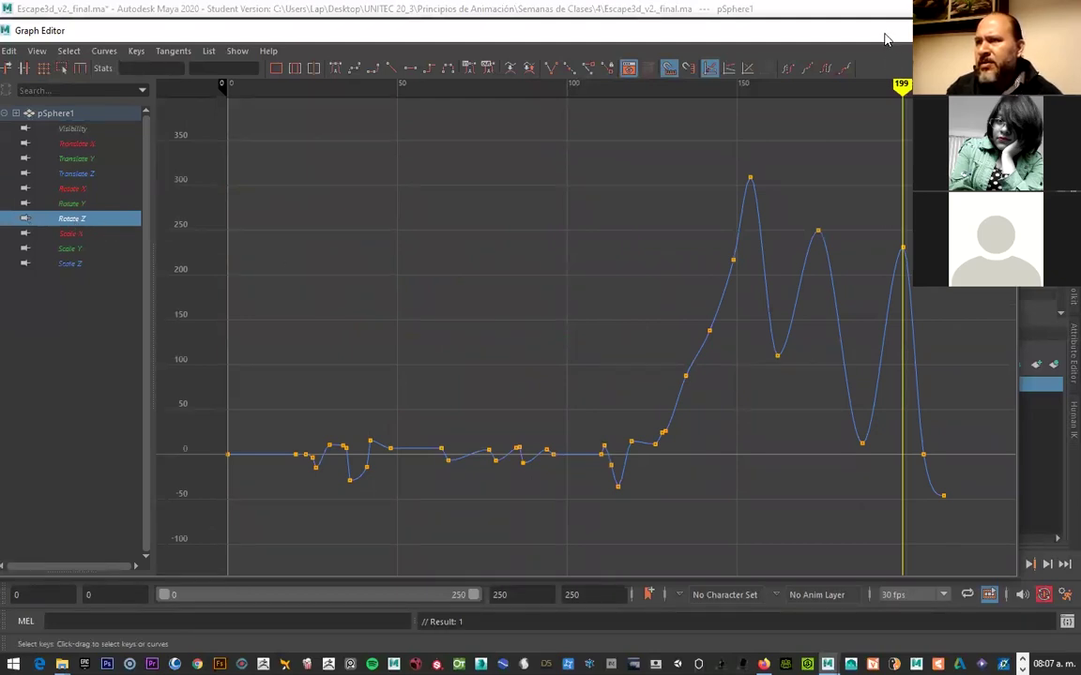
key(super+Down)
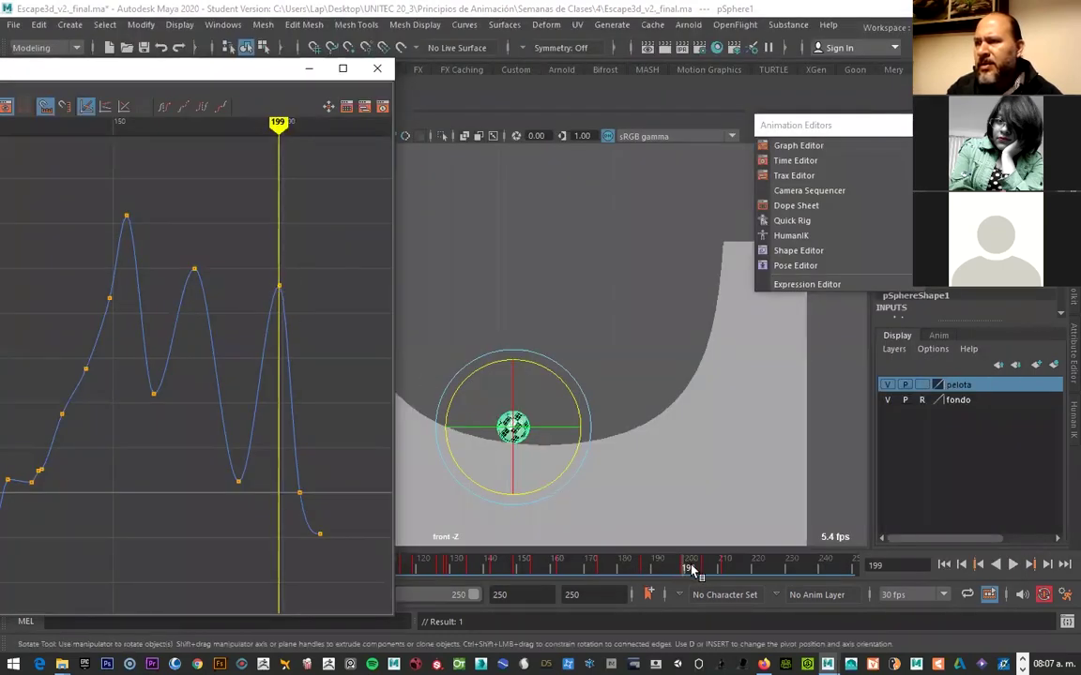
Delete the ball's Rotate Z key at frame 205 and play back the result
drag(691, 569, 710, 569)
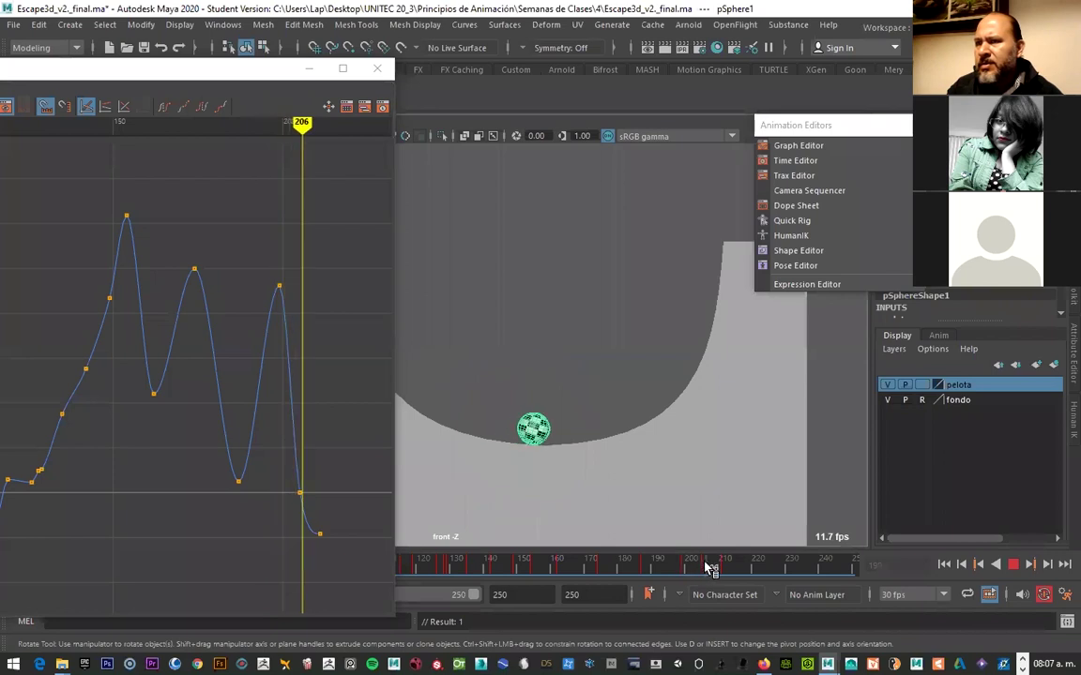
drag(710, 570, 706, 570)
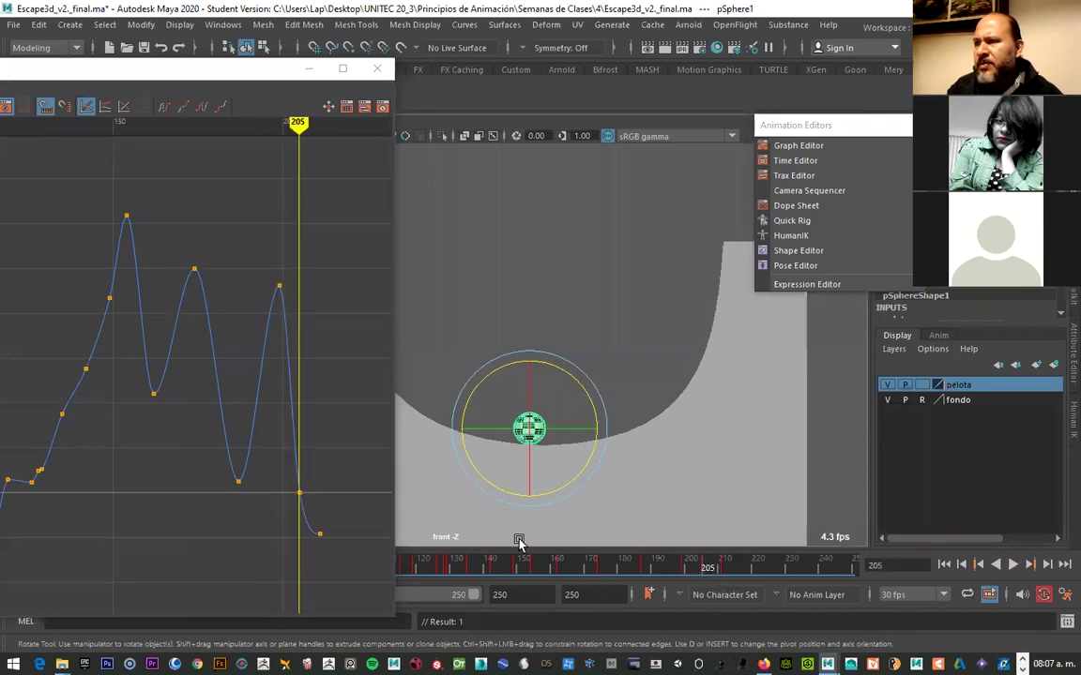
click(298, 493)
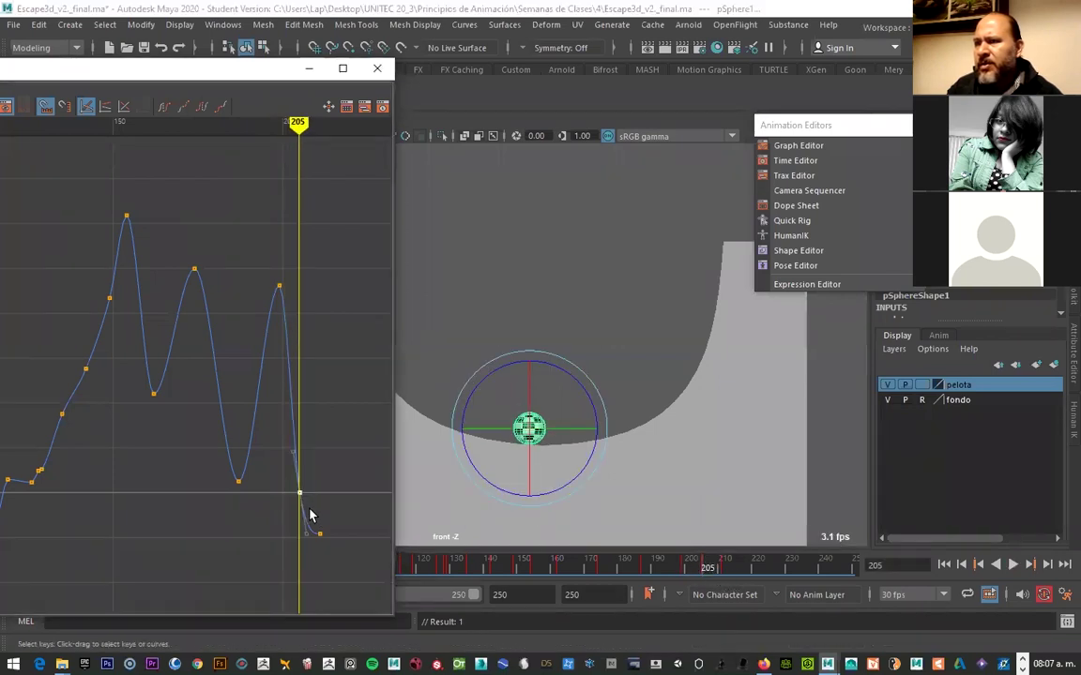
key(Delete)
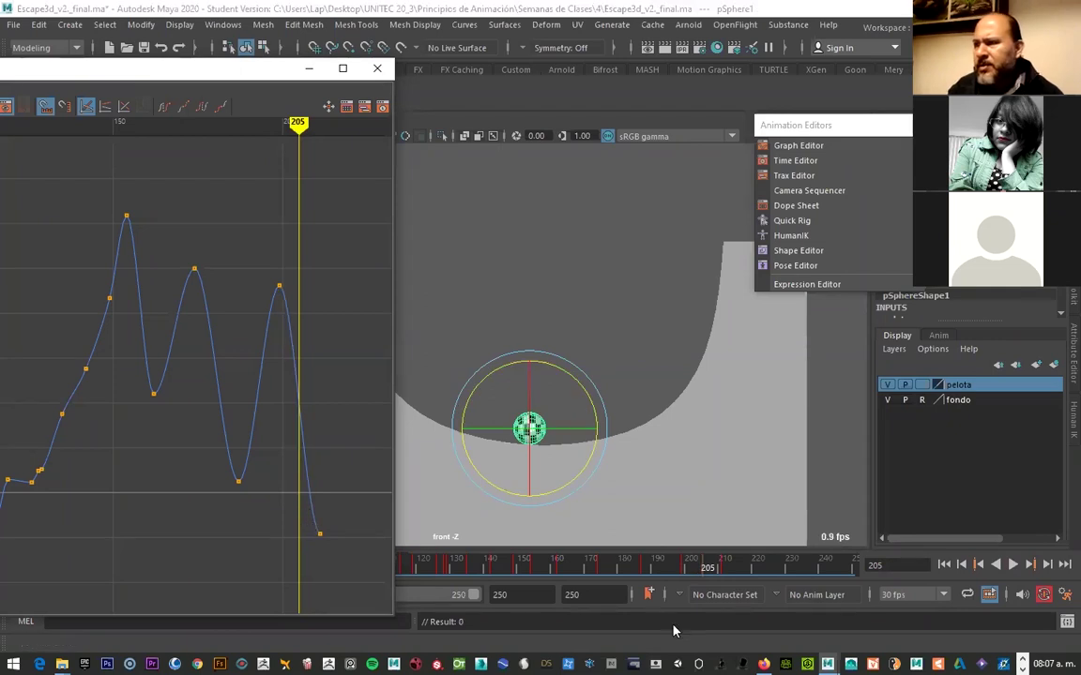
key(alt+v)
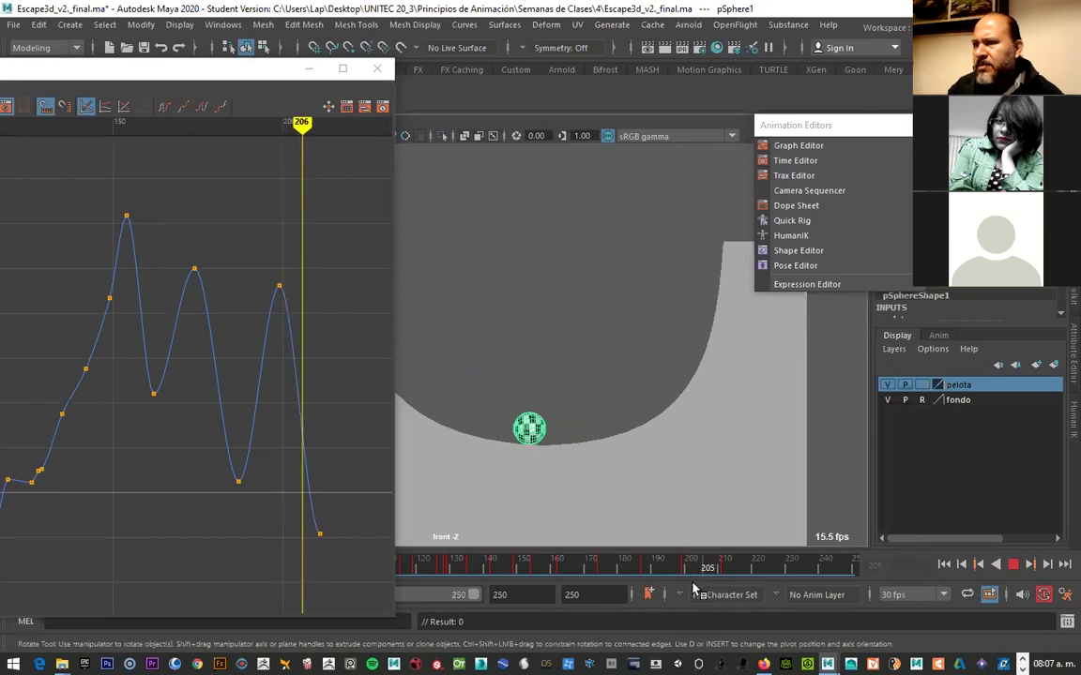
key(alt+v)
Lower the last and middle peaks of the Rotate Z curve in the Graph Editor
drag(268, 270, 286, 281)
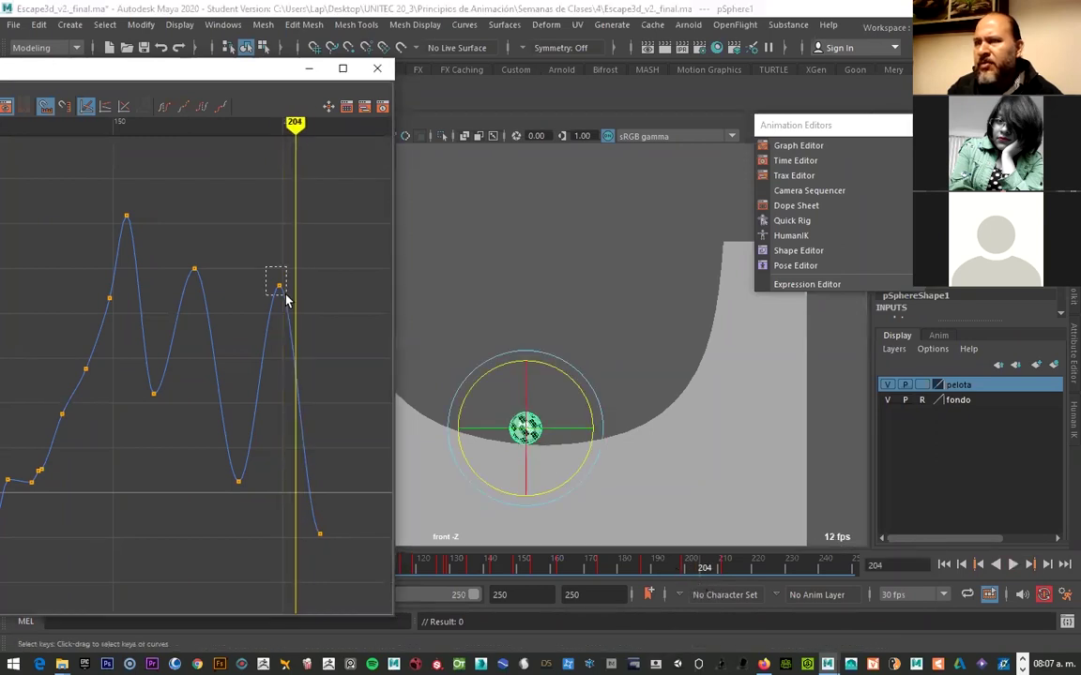
key(w)
middle_drag(278, 287, 280, 438)
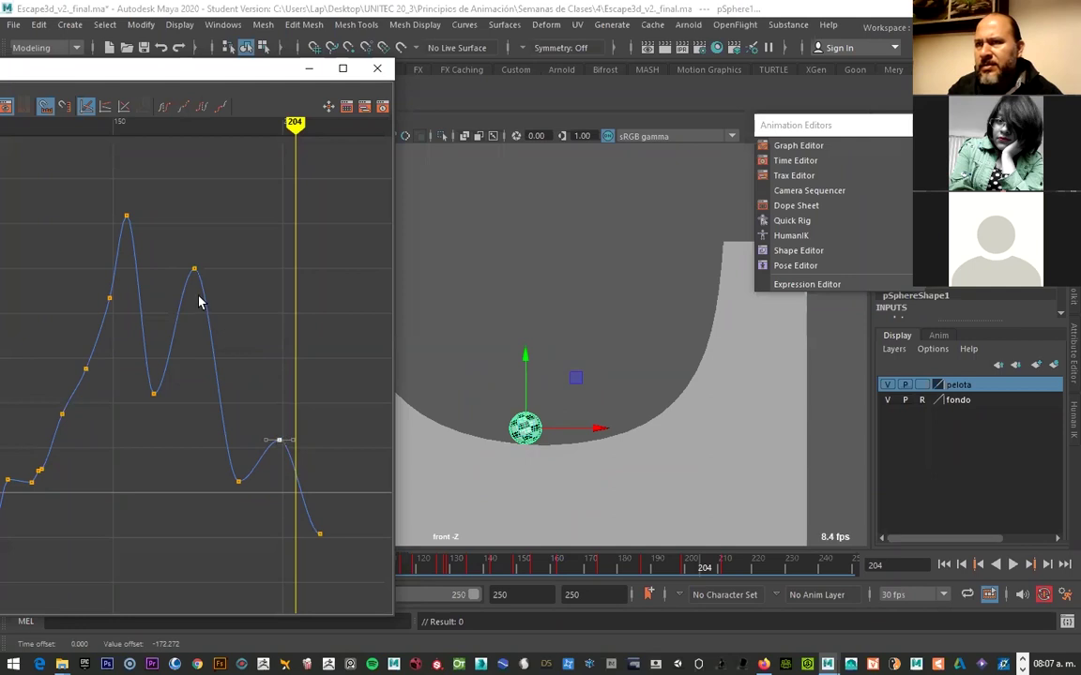
middle_drag(195, 271, 196, 304)
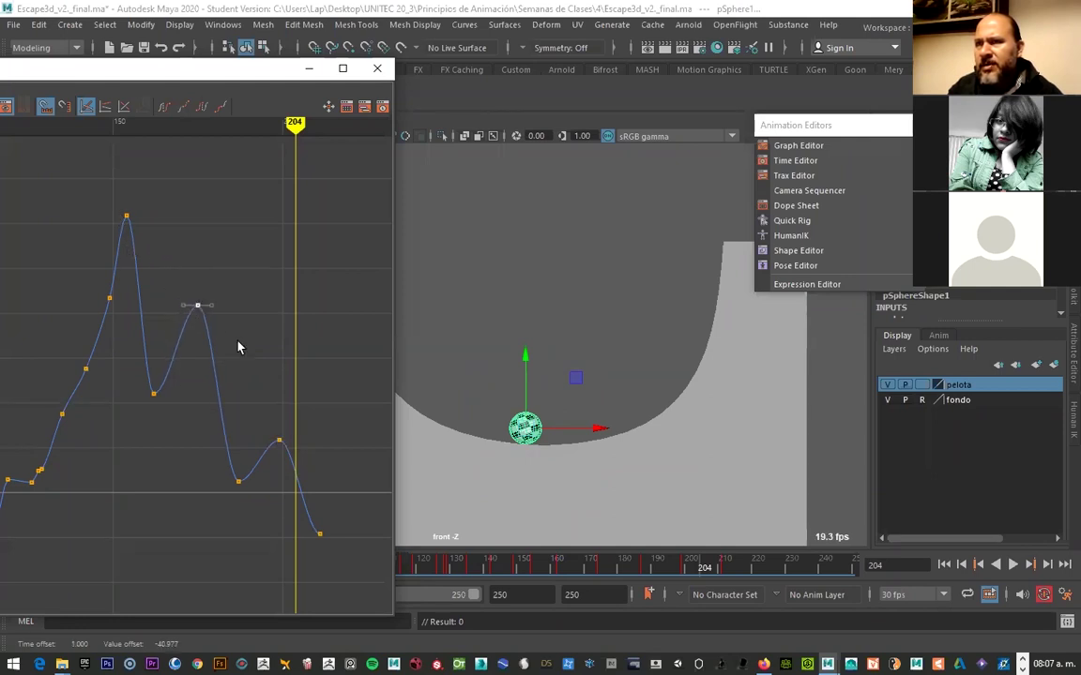
mouse_move(294, 114)
mouse_down()
mouse_move(267, 122)
mouse_move(340, 161)
mouse_move(197, 172)
mouse_move(333, 183)
mouse_move(320, 186)
mouse_up()
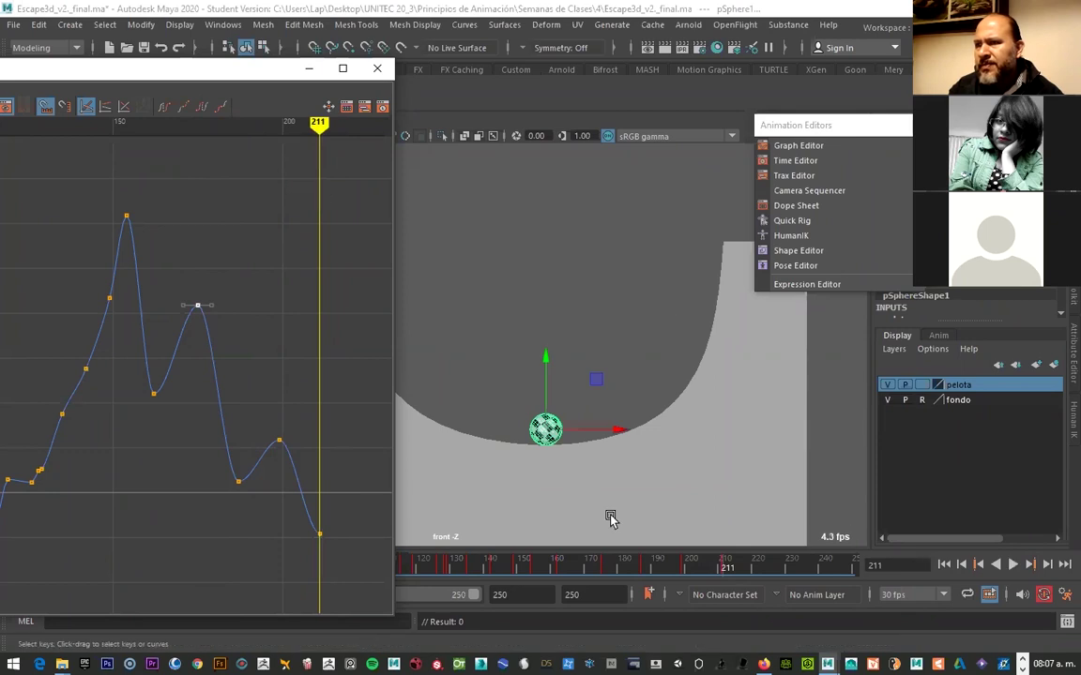
Roll the ball further on Z at frame 211, then rotate it at frame 199
key(e)
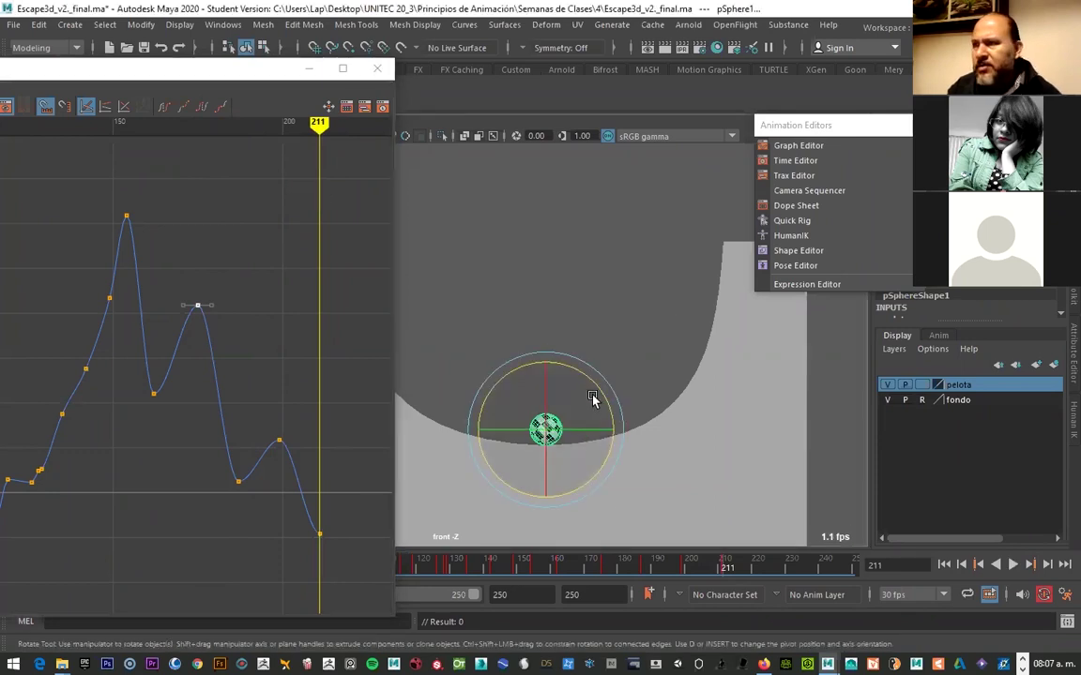
drag(600, 394, 614, 413)
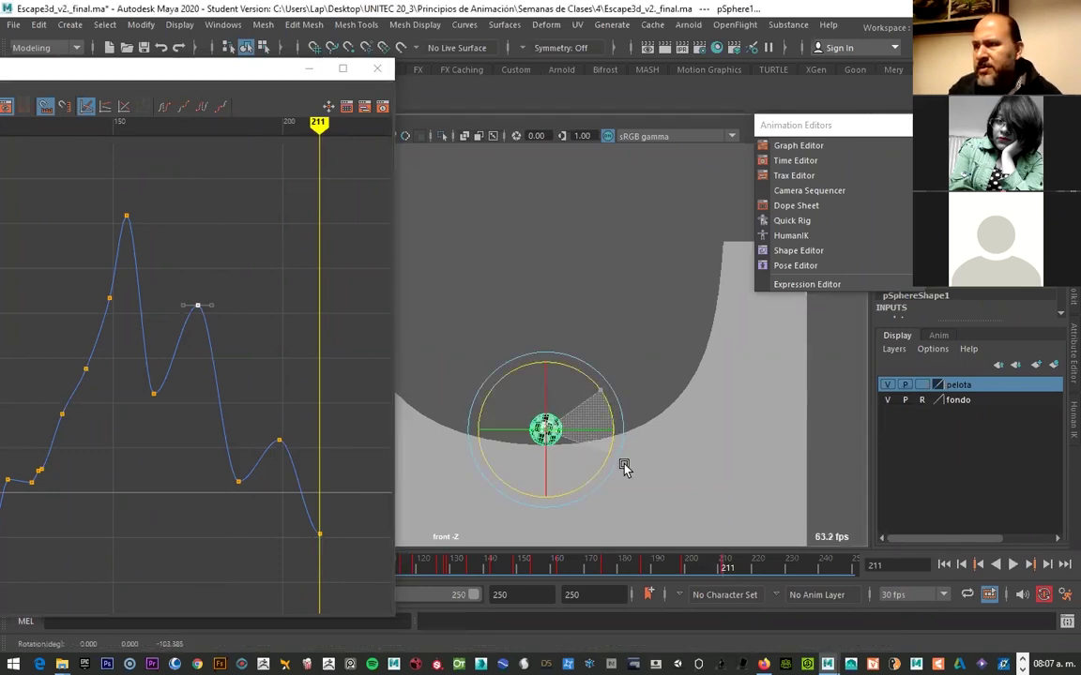
drag(620, 428, 622, 511)
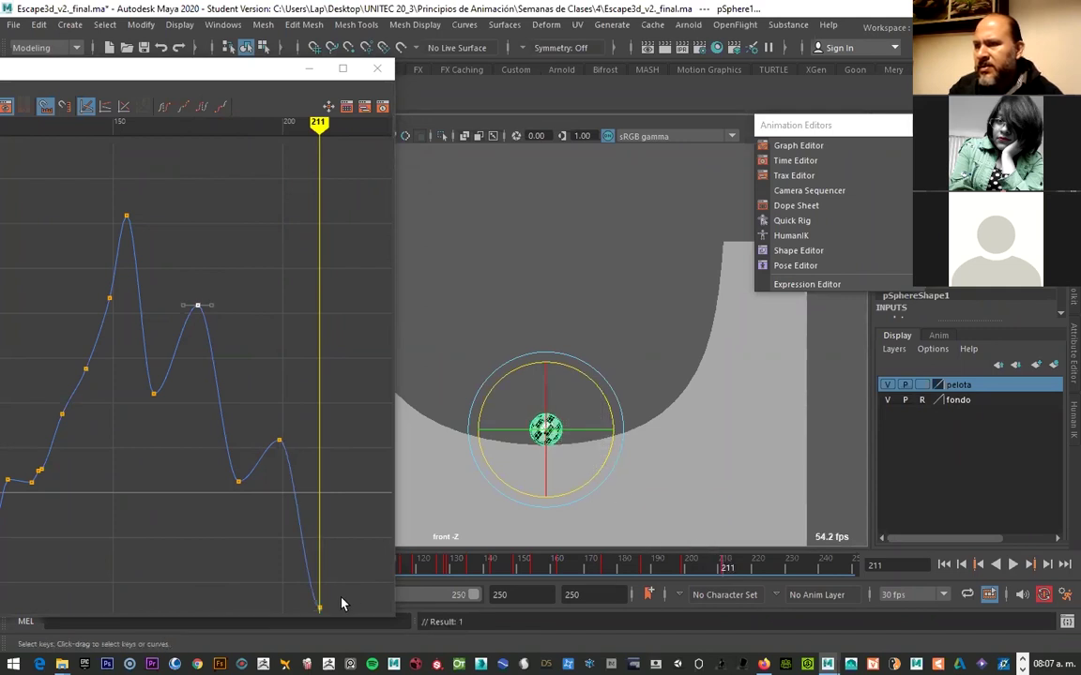
mouse_move(727, 570)
mouse_down()
mouse_move(563, 559)
mouse_move(683, 563)
mouse_move(684, 548)
mouse_move(647, 569)
mouse_move(686, 568)
mouse_up()
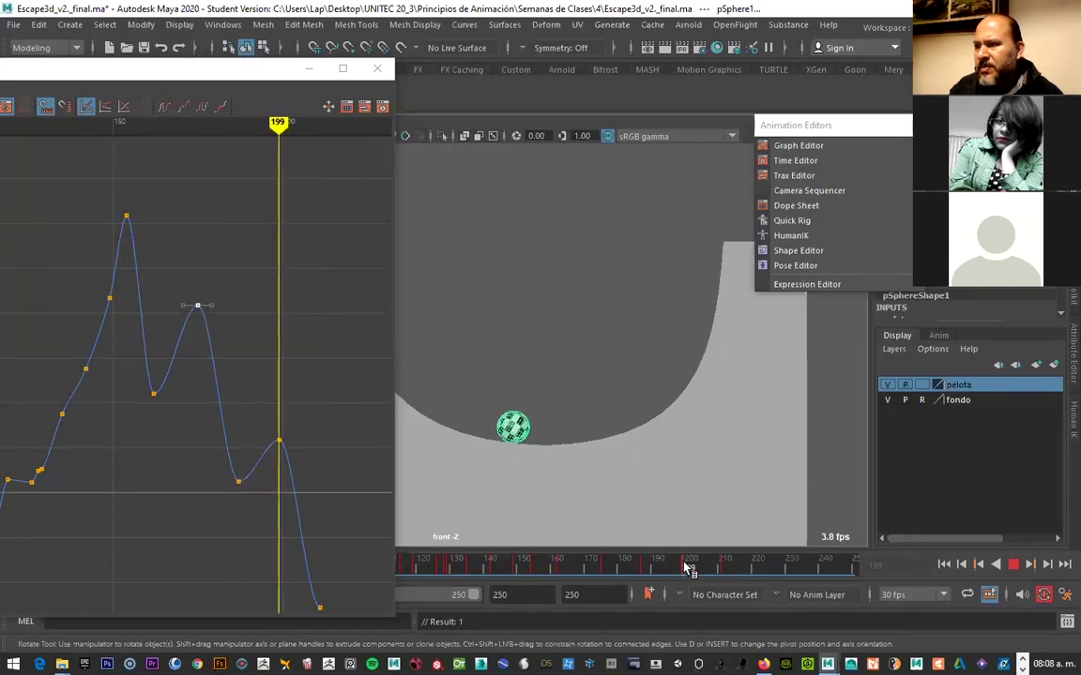
drag(567, 381, 483, 296)
Key the rotation at frame 199 and raise the frame-211 rotation key to soften the roll
key(s)
mouse_move(686, 568)
mouse_down()
mouse_move(633, 570)
mouse_move(734, 576)
mouse_move(724, 576)
mouse_up()
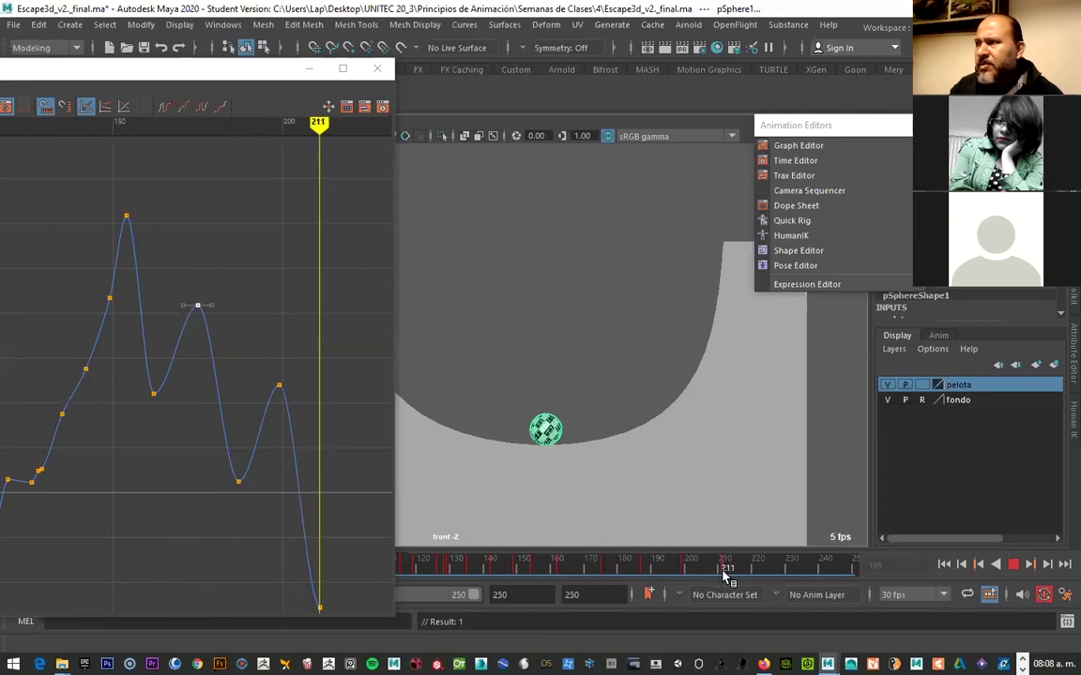
click(319, 608)
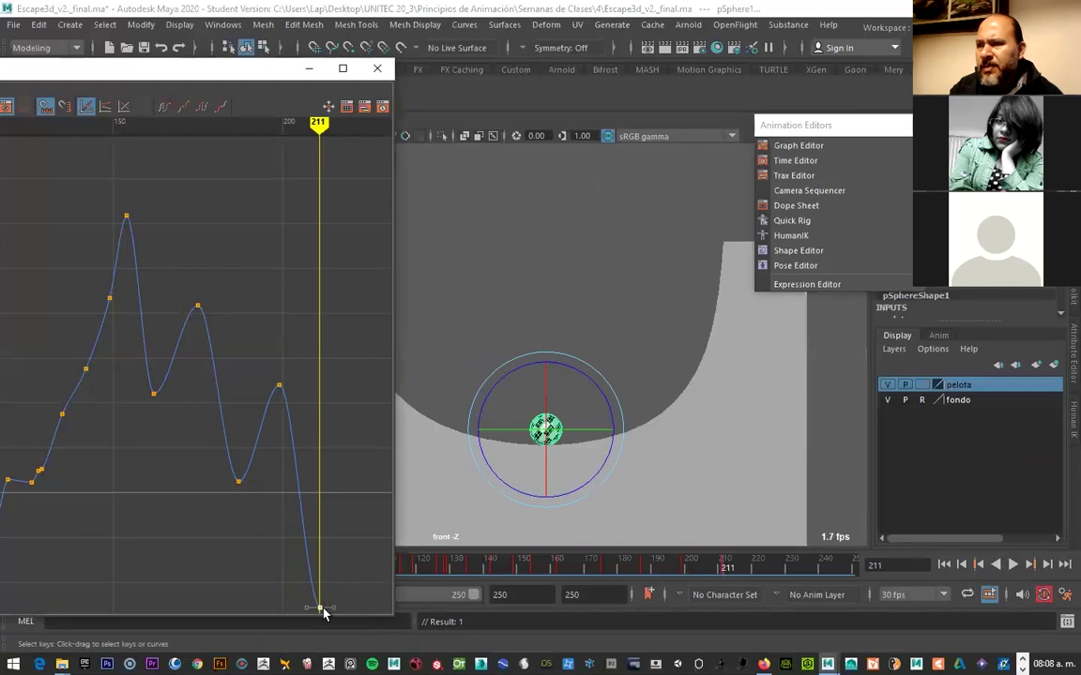
drag(319, 608, 316, 499)
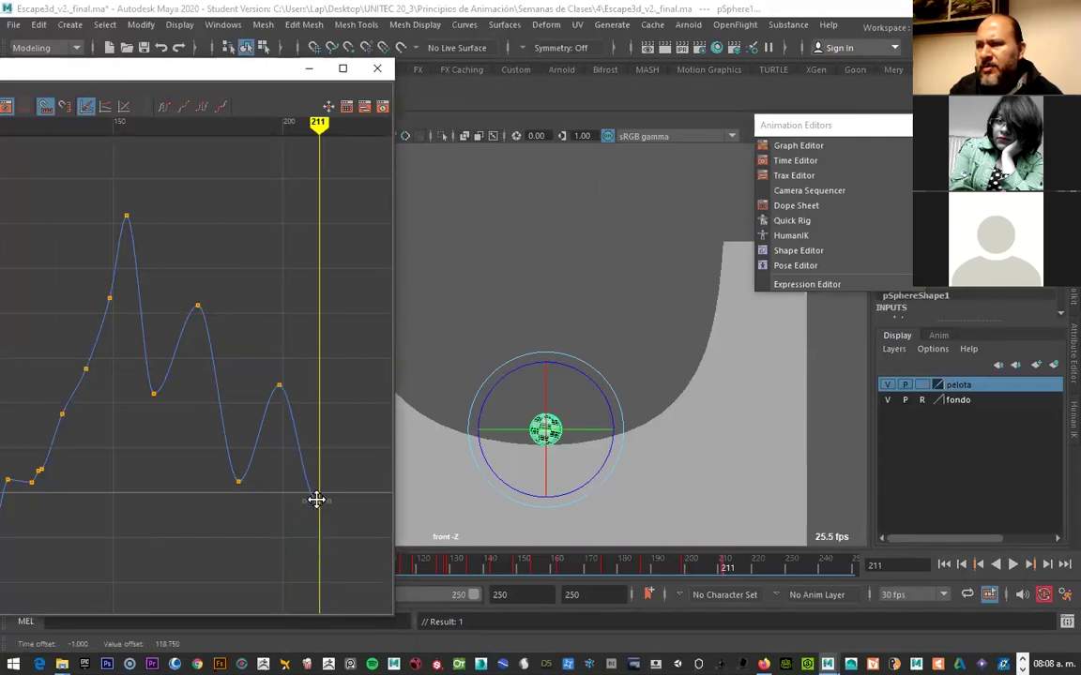
mouse_move(725, 568)
mouse_down()
mouse_move(680, 572)
mouse_move(768, 581)
mouse_move(696, 579)
mouse_move(723, 582)
mouse_up()
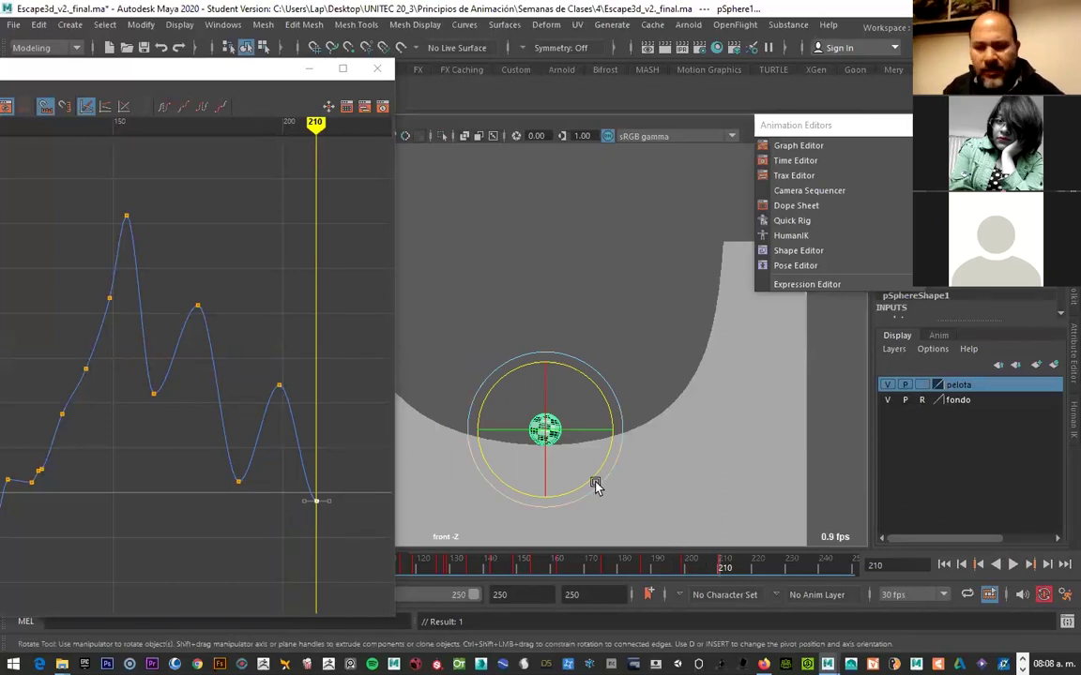
Slide the ball right along X and key its shifted position
key(w)
drag(603, 434, 621, 434)
key(s)
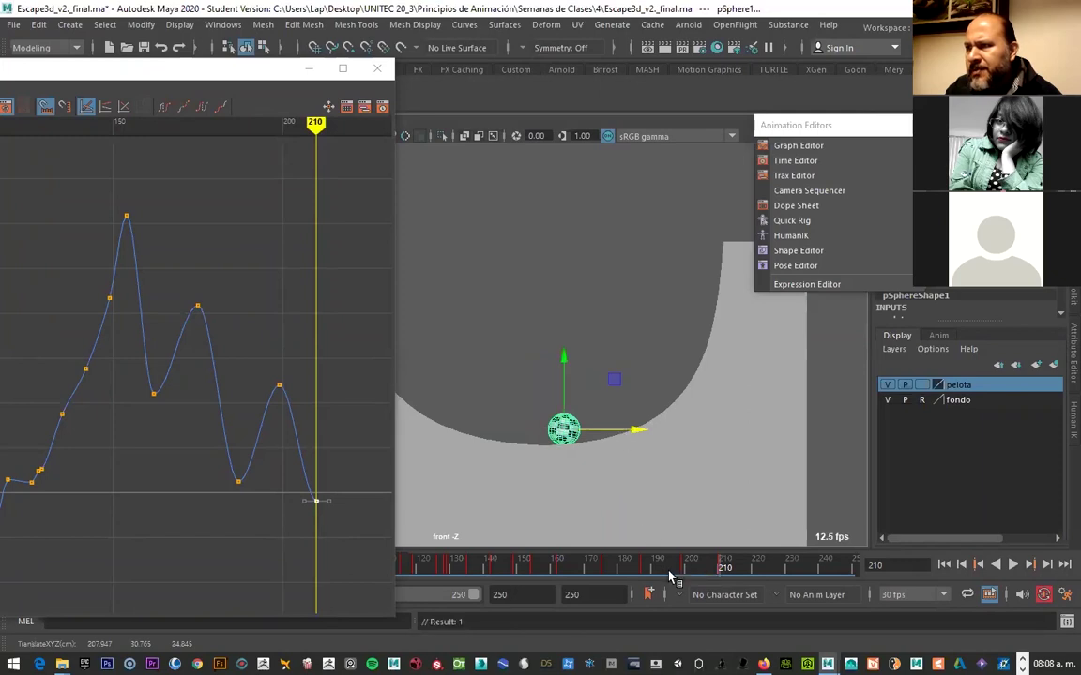
mouse_move(726, 570)
mouse_down()
mouse_move(688, 569)
mouse_move(741, 574)
mouse_move(648, 574)
mouse_move(733, 577)
mouse_move(721, 574)
mouse_up()
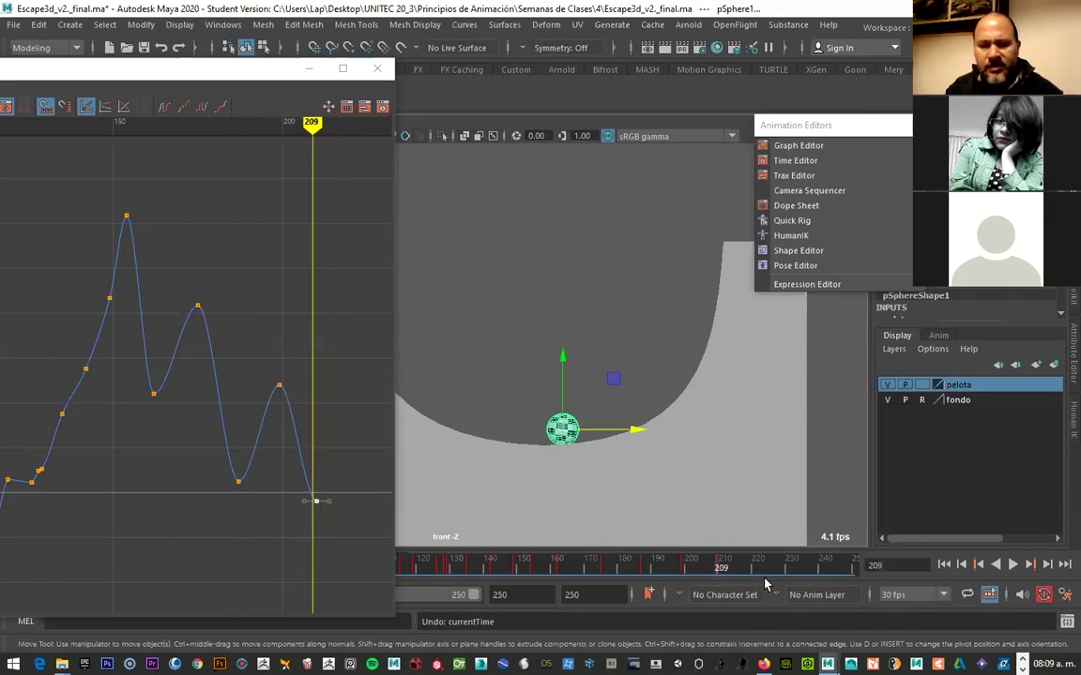
Show the Translate Y curve in the Graph Editor and frame its final keys
double_click(184, 75)
click(136, 181)
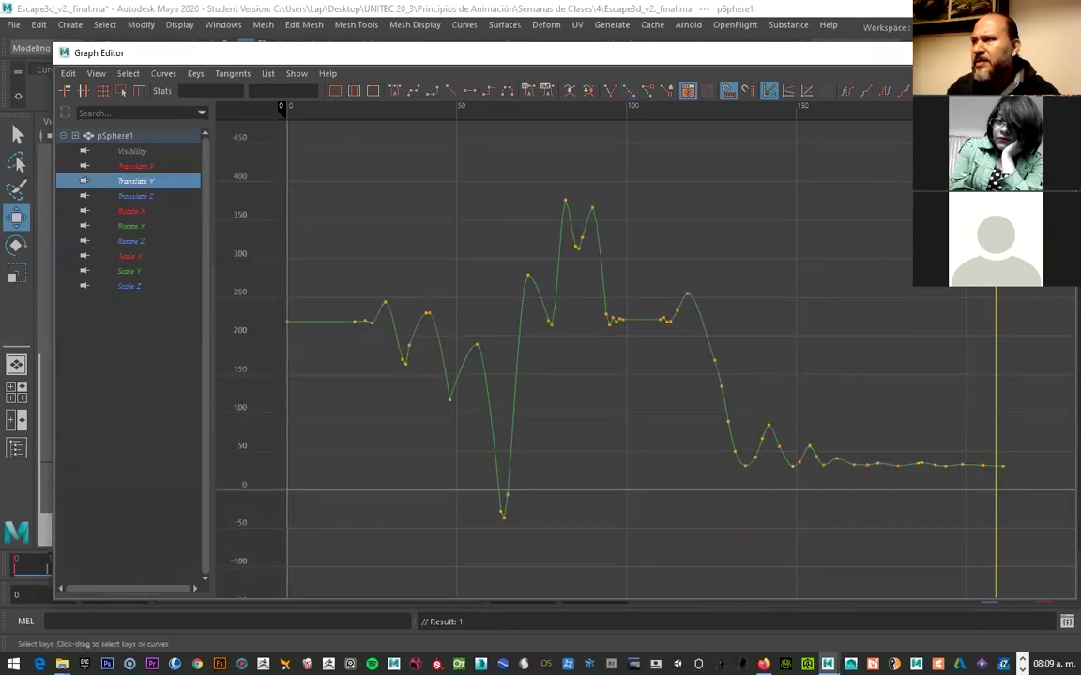
double_click(591, 53)
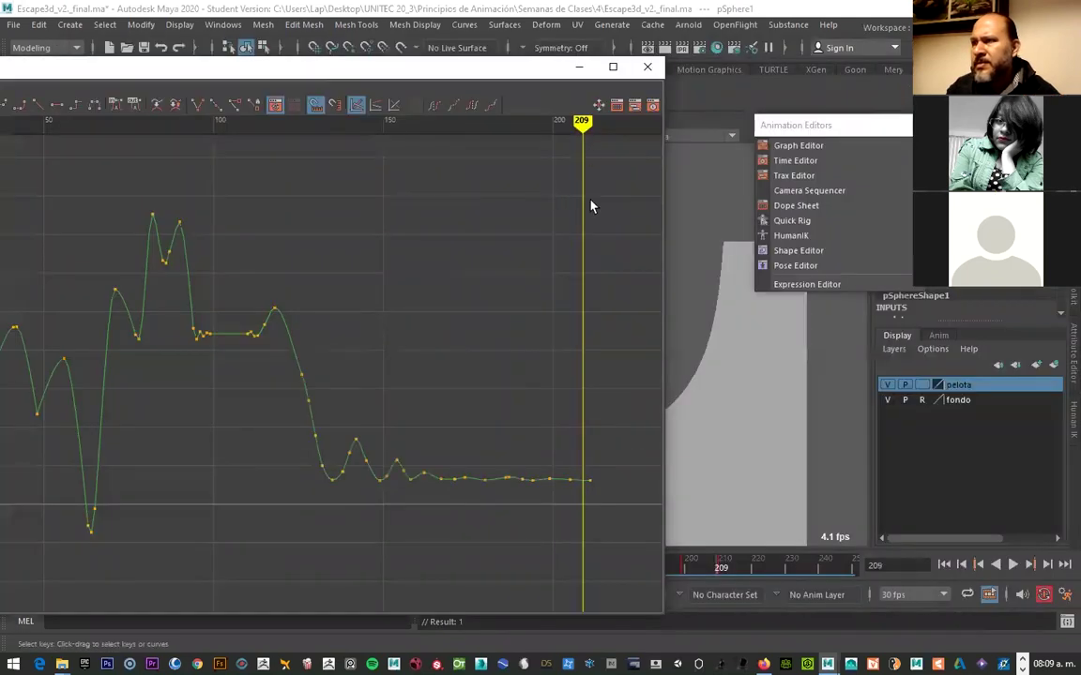
drag(542, 469, 599, 528)
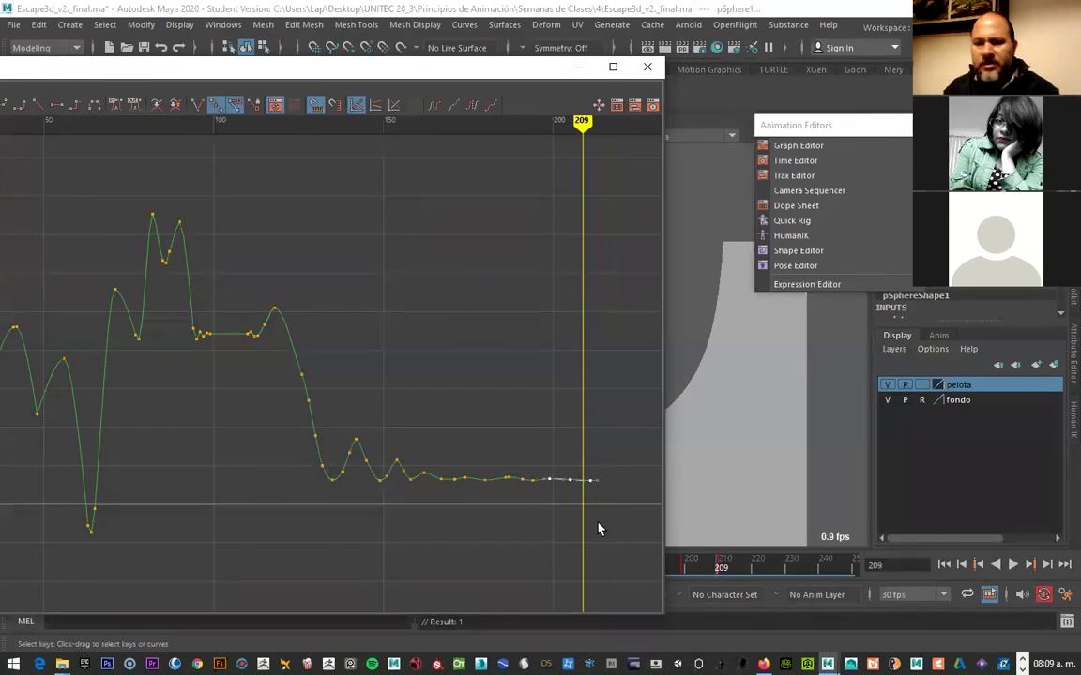
key(f)
scroll(475, 441, down, 3)
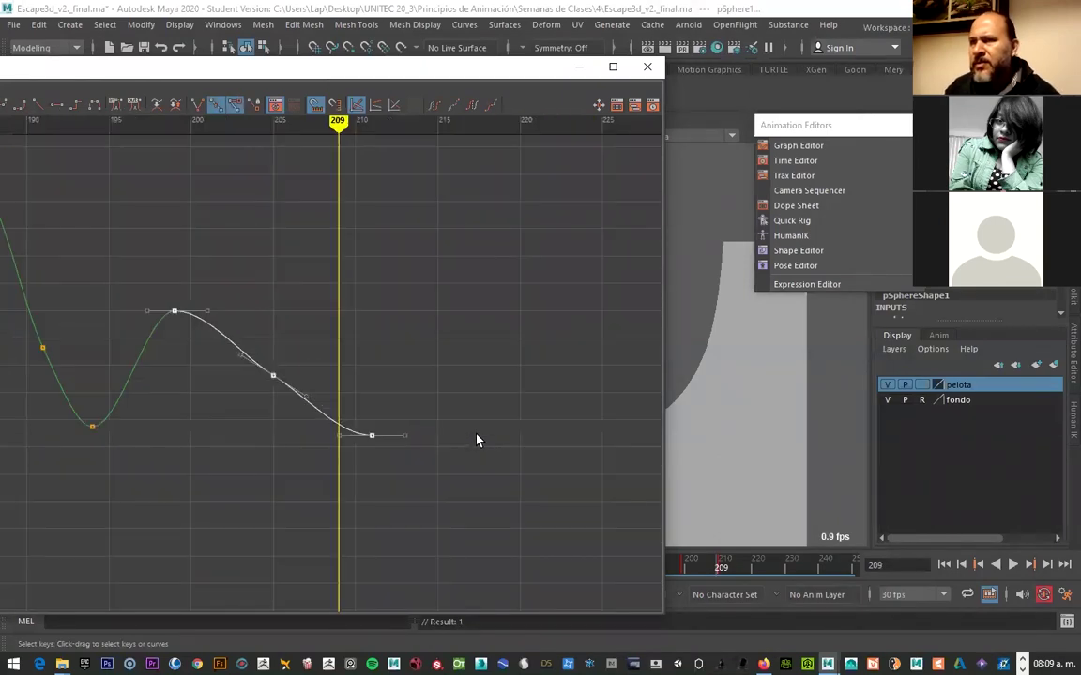
mouse_move(339, 123)
mouse_down()
mouse_move(295, 139)
mouse_move(321, 139)
mouse_up()
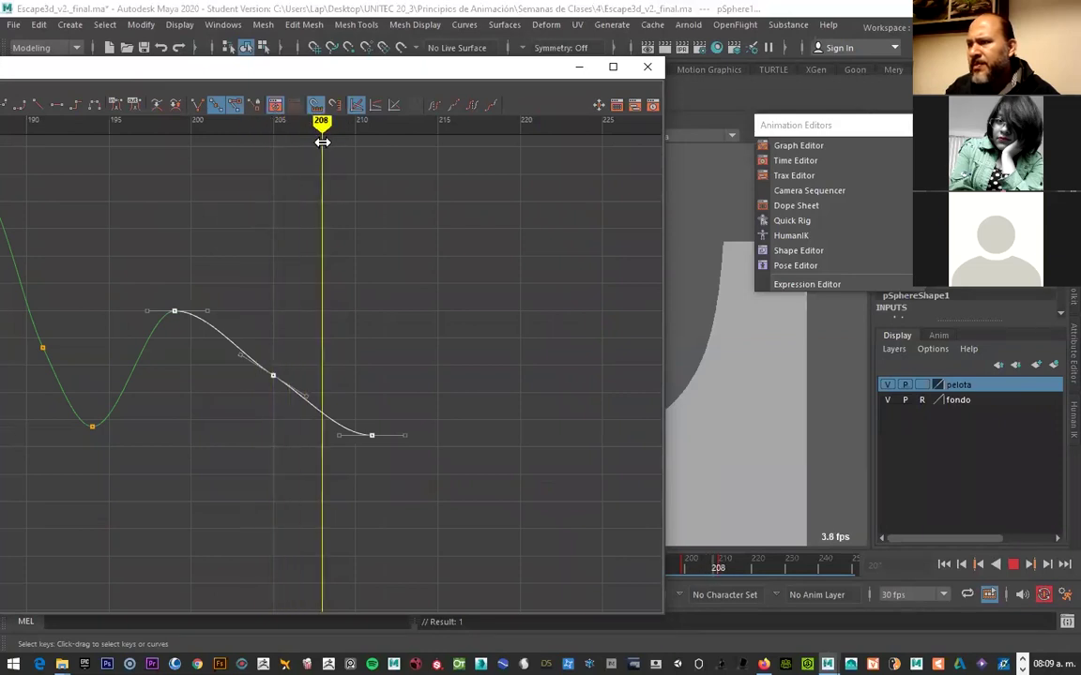
drag(440, 72, 288, 72)
mouse_move(169, 123)
mouse_down()
mouse_move(218, 122)
mouse_move(201, 123)
mouse_up()
Move the last Translate Y key onto frame 210 and play back the ending
middle_drag(217, 435, 207, 433)
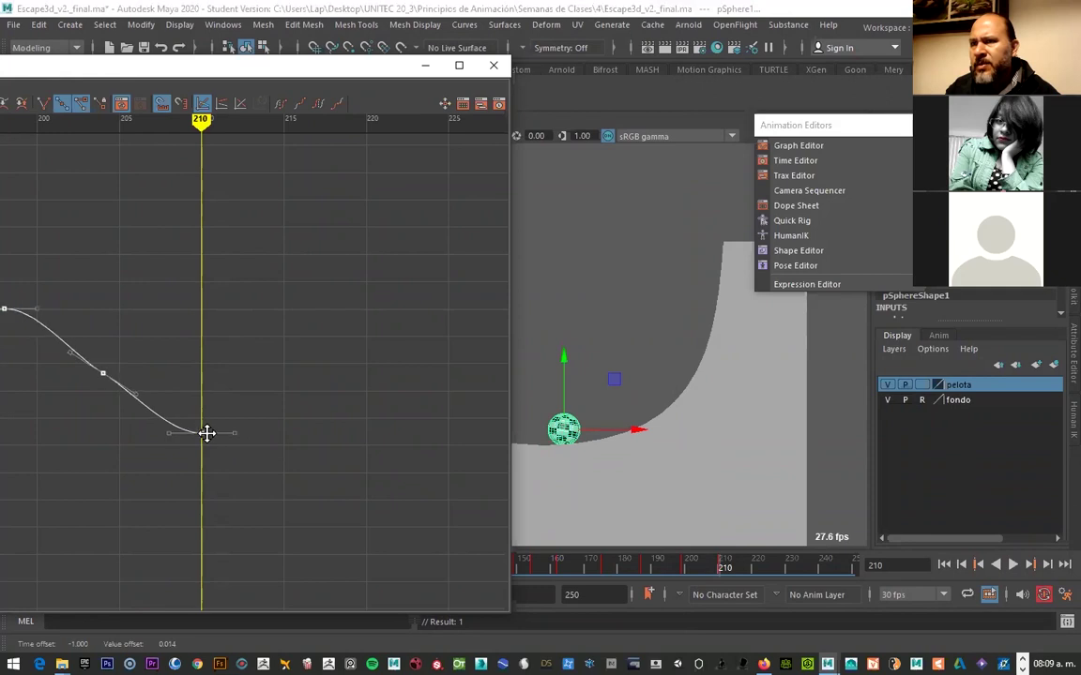
key(ctrl+z)
click(314, 426)
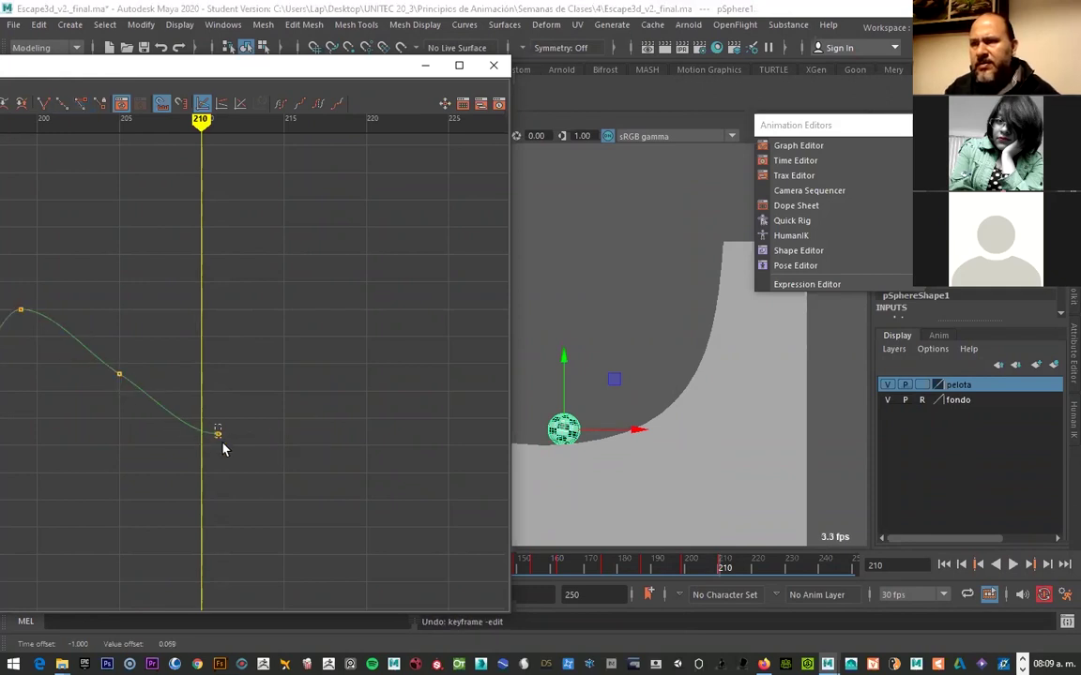
click(218, 435)
middle_drag(214, 436, 203, 432)
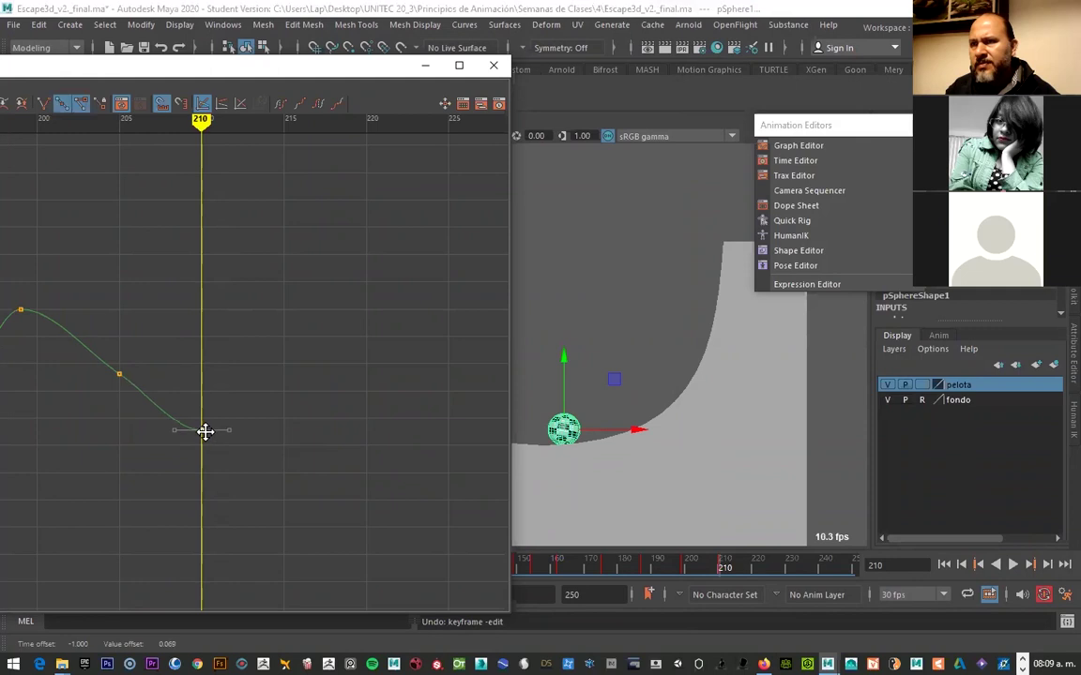
key(alt+v)
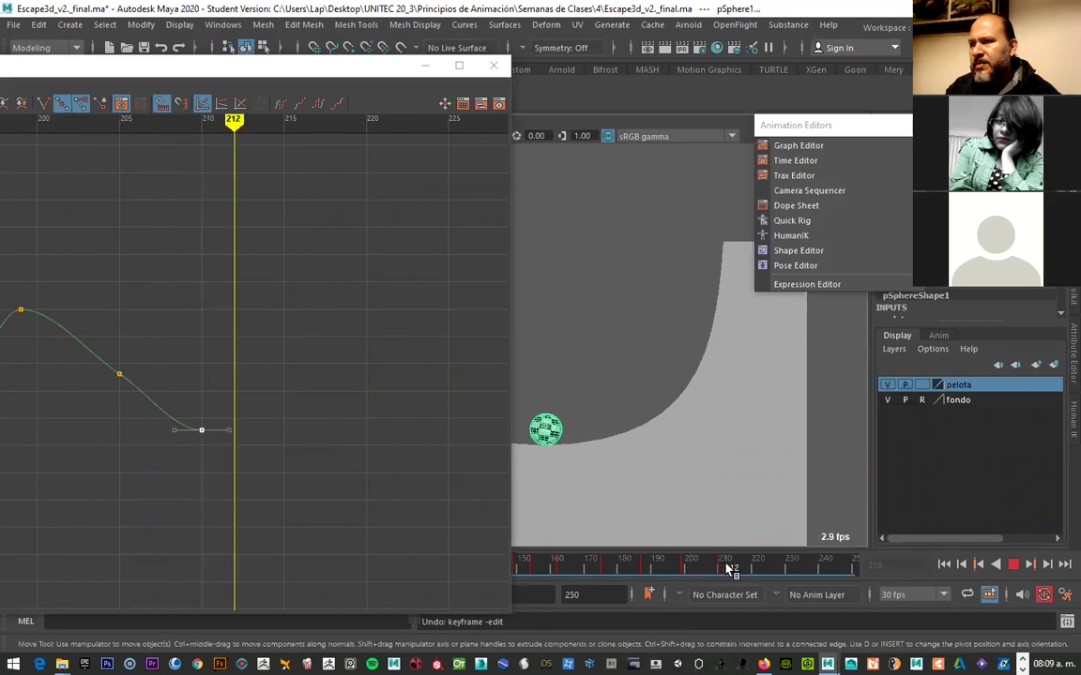
key(alt+v)
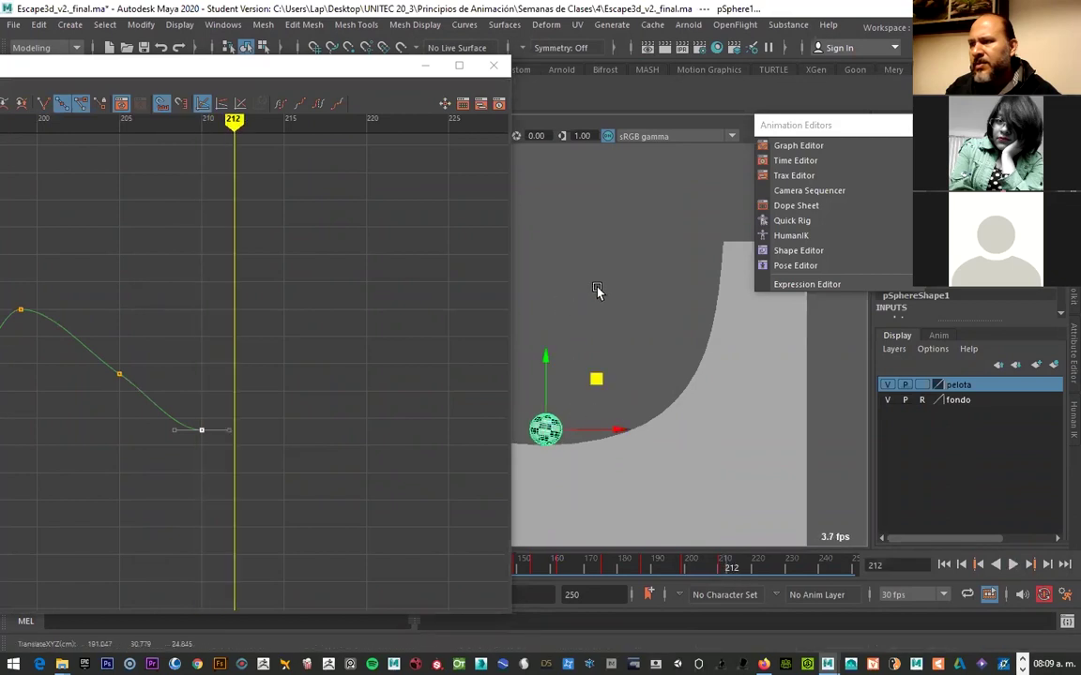
click(602, 287)
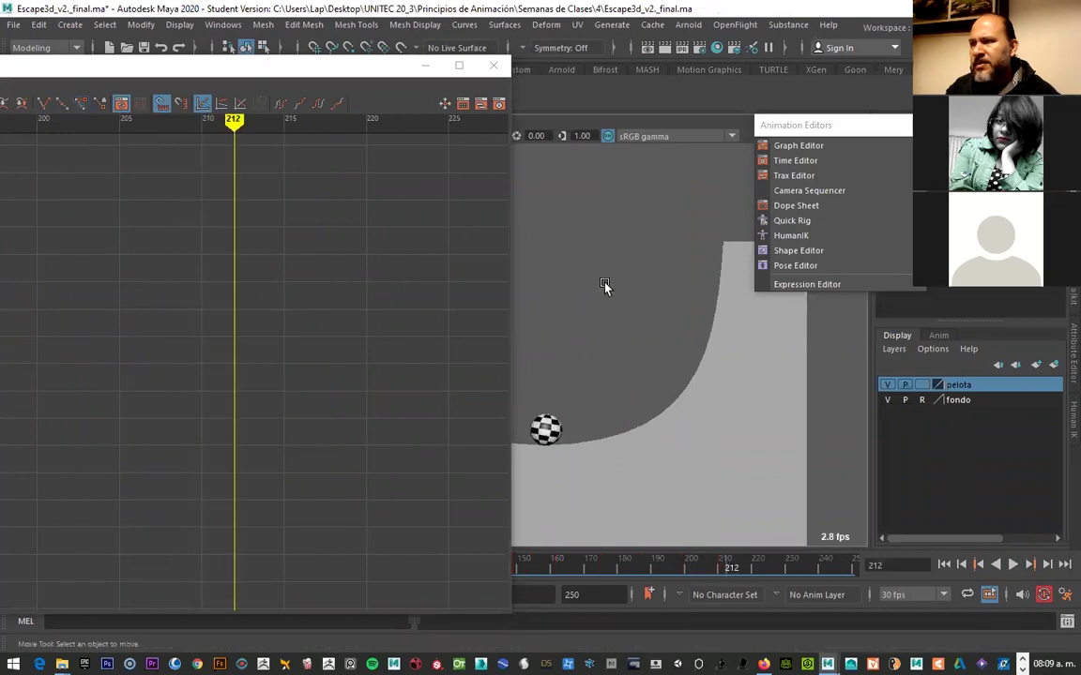
Close the Graph Editor and narrow the time slider range to frames 158–250
click(535, 429)
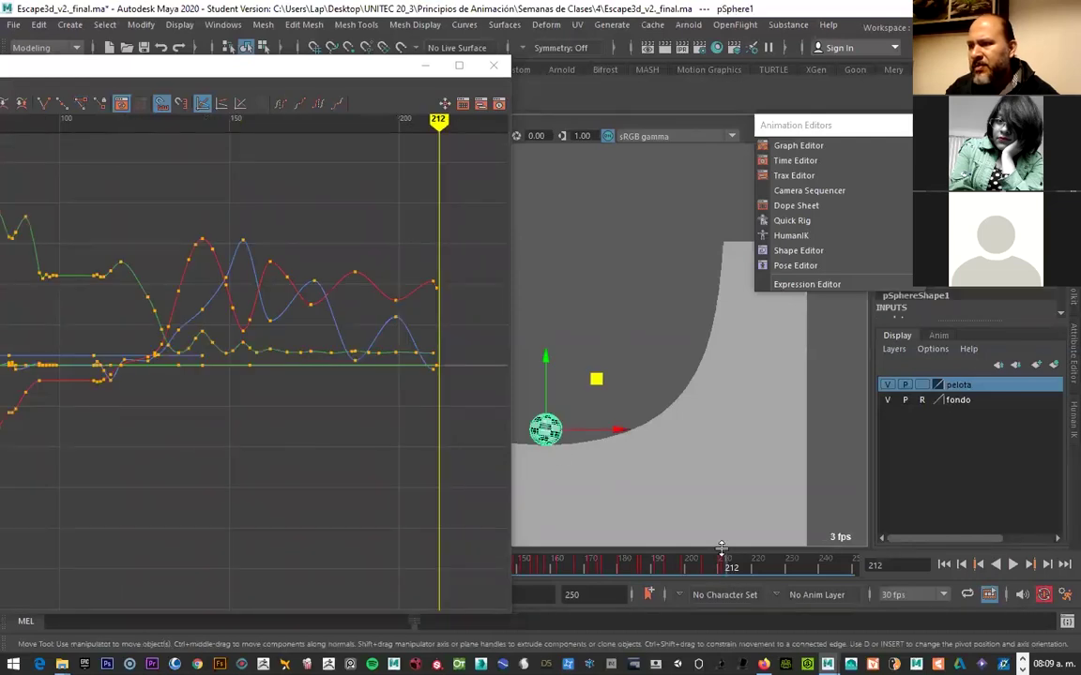
drag(517, 68, 461, 68)
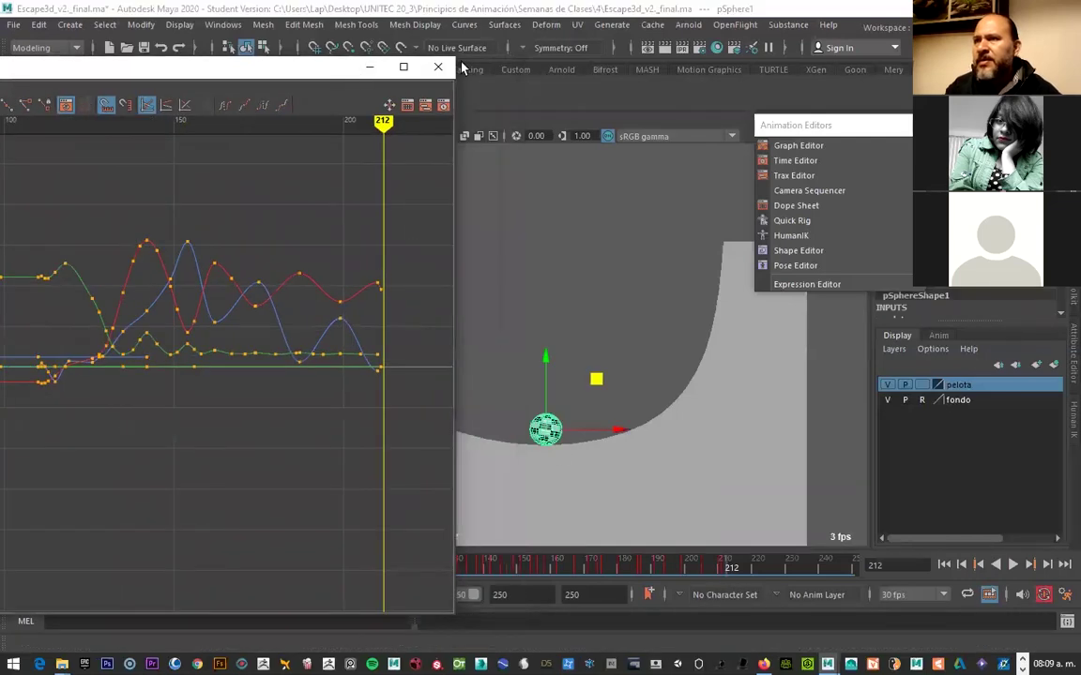
click(438, 66)
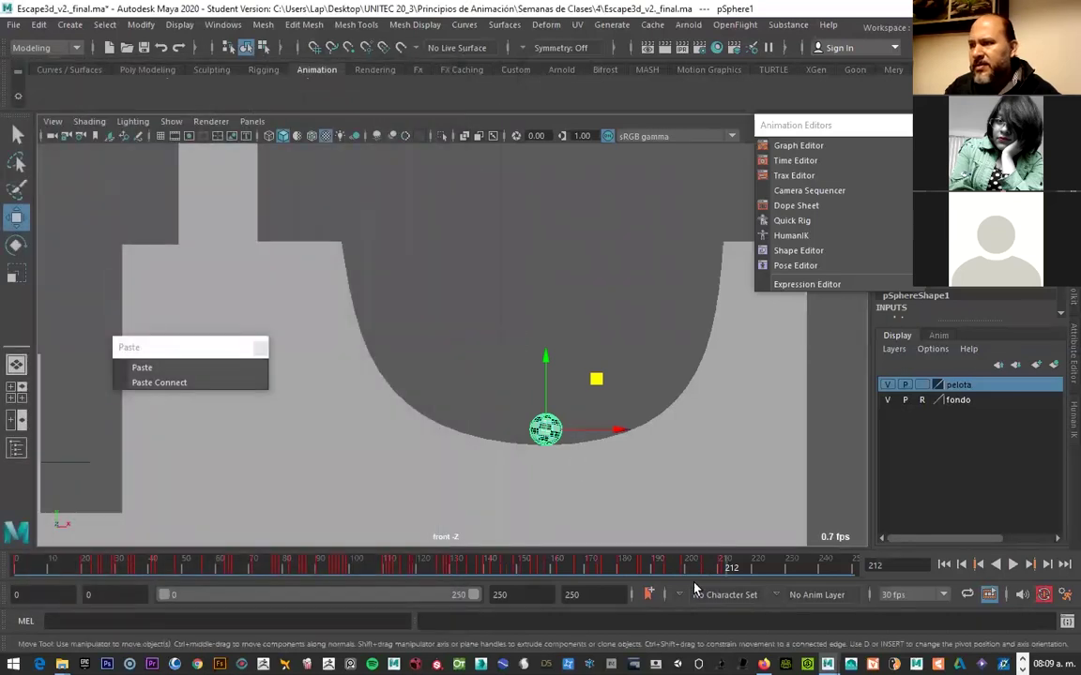
drag(164, 596, 372, 598)
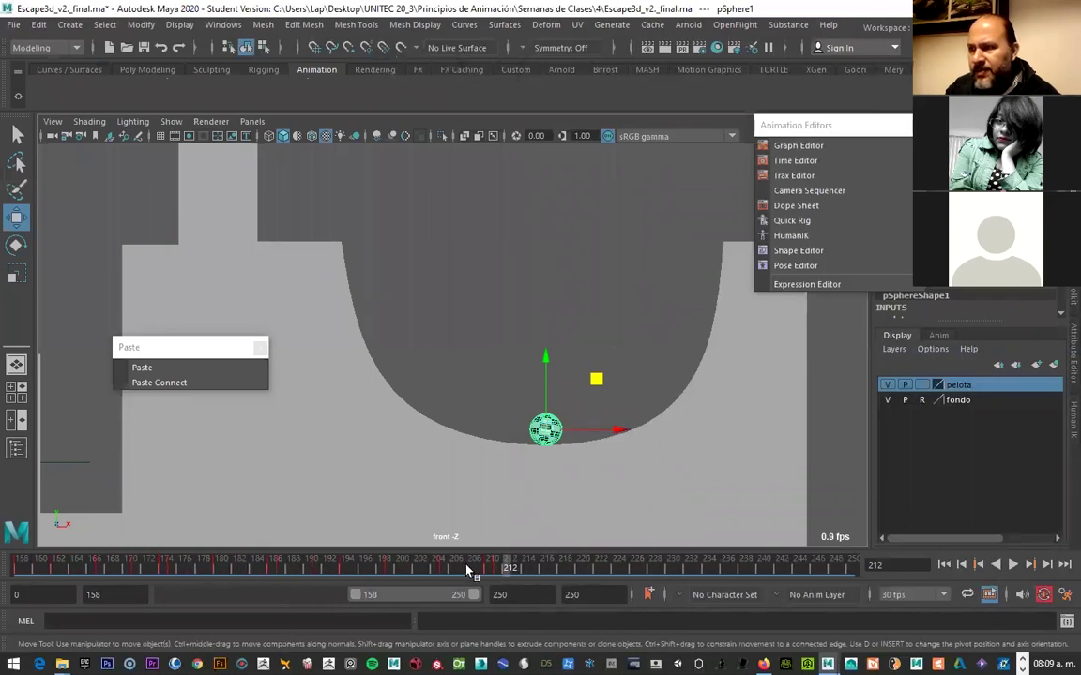
Delete the frame-211 key and nudge the ball slightly right and up at the bowl bottom
drag(489, 571, 495, 572)
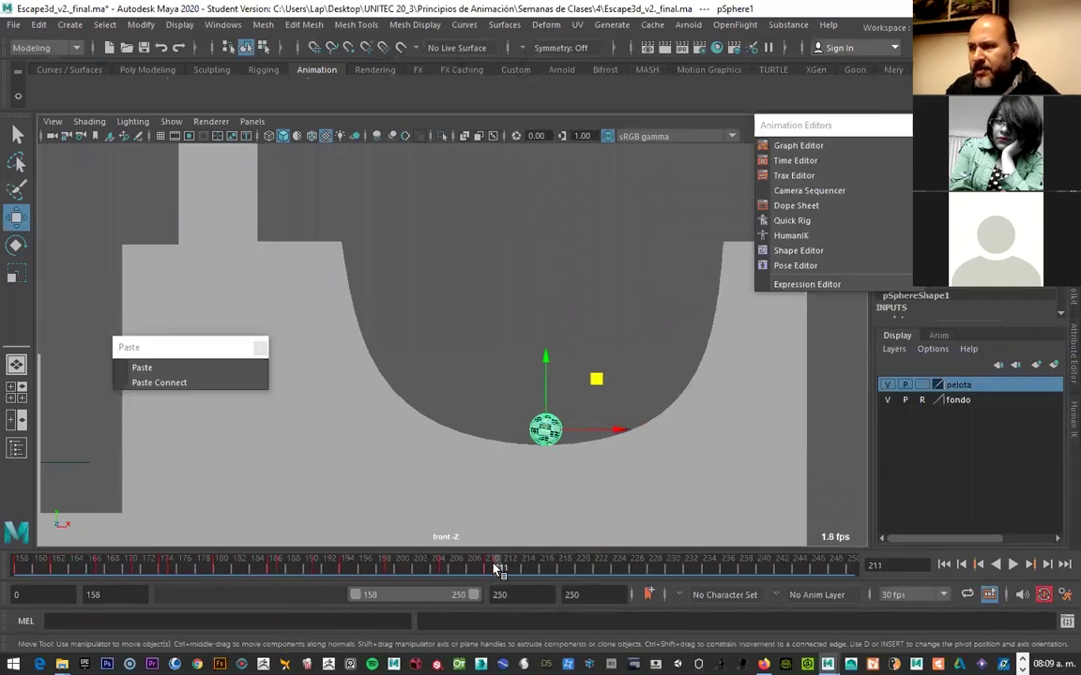
right_click(495, 569)
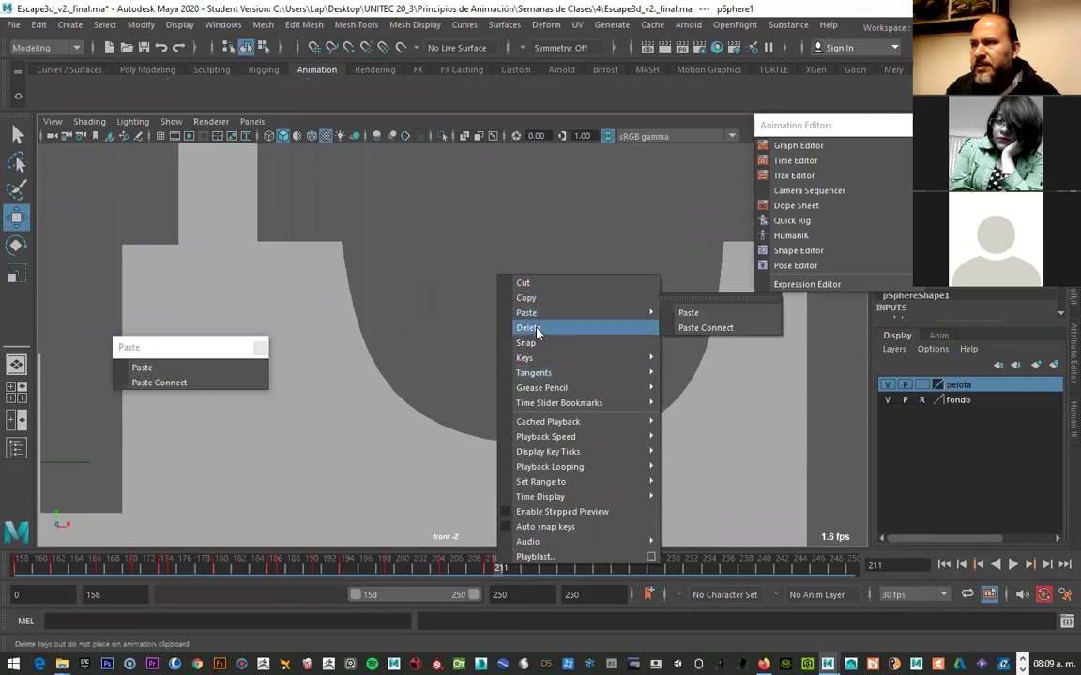
click(535, 329)
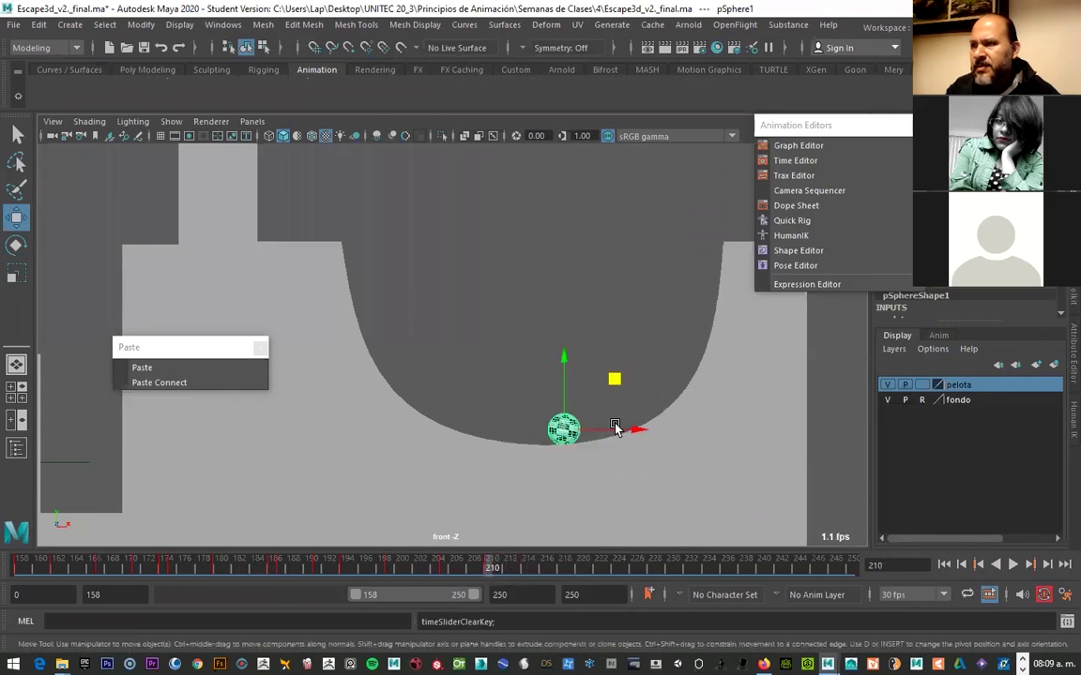
drag(622, 432, 647, 428)
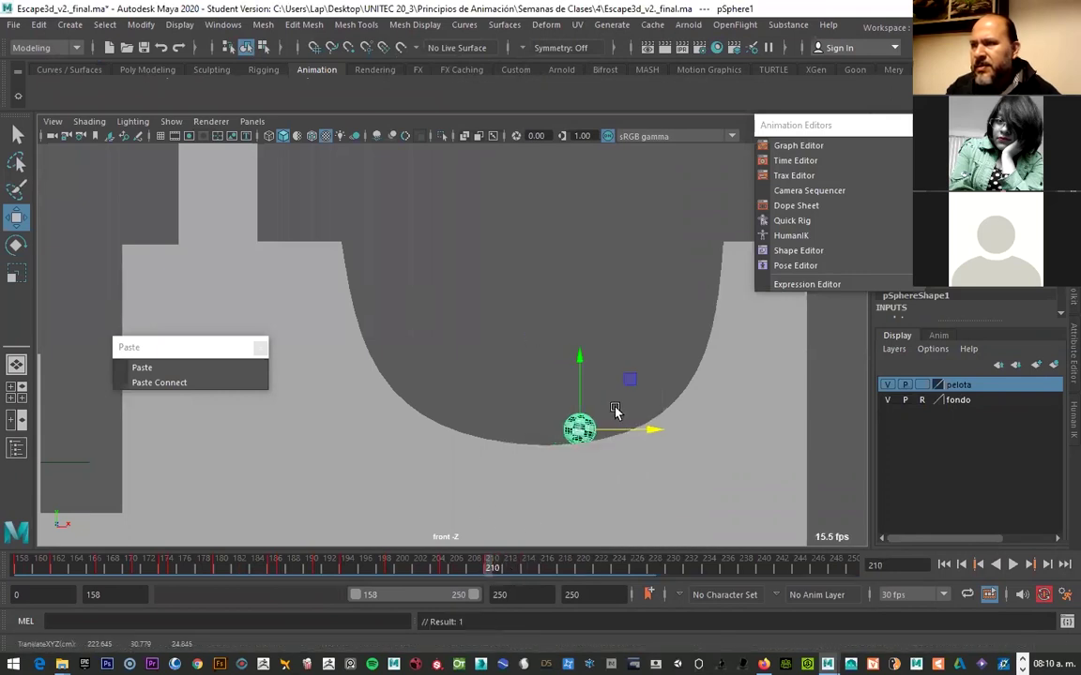
drag(579, 405, 580, 402)
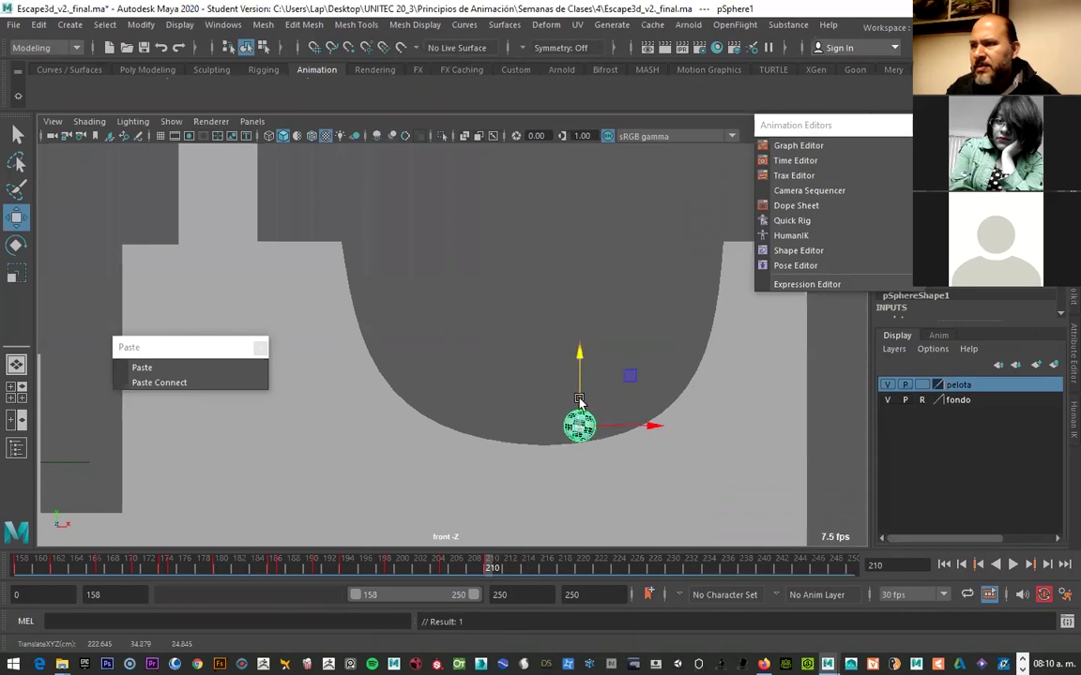
mouse_move(487, 569)
mouse_down()
mouse_move(434, 560)
mouse_move(556, 559)
mouse_up()
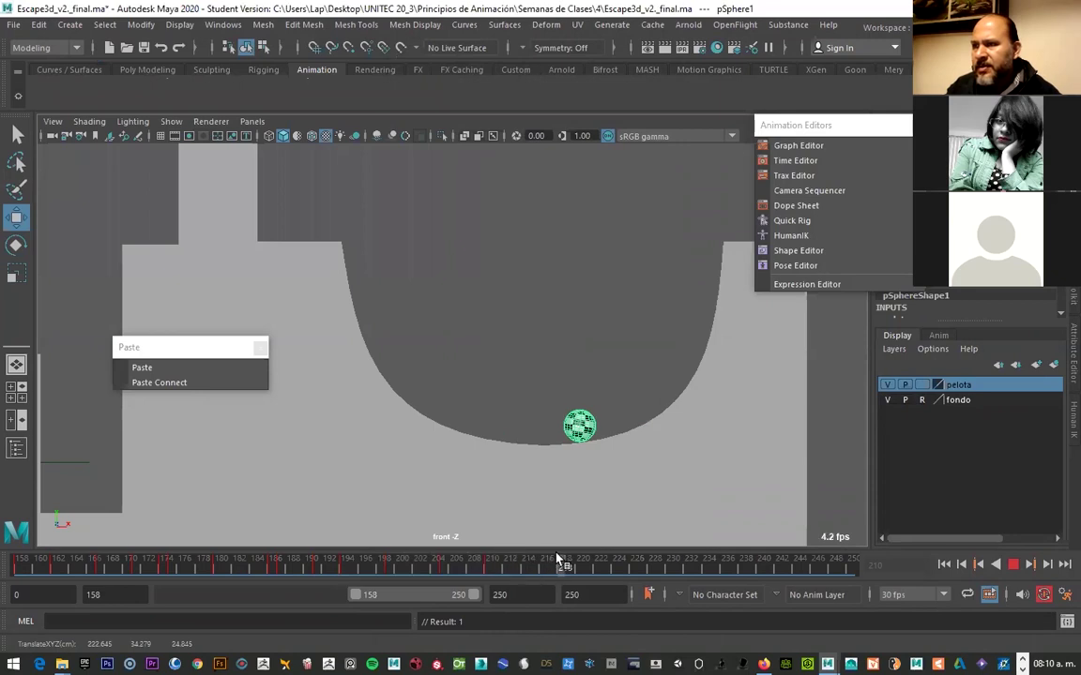
At frame 217 shift the ball left and roll it further, then refine its X position and replay
mouse_move(592, 436)
mouse_down()
mouse_move(553, 438)
mouse_move(535, 408)
mouse_up()
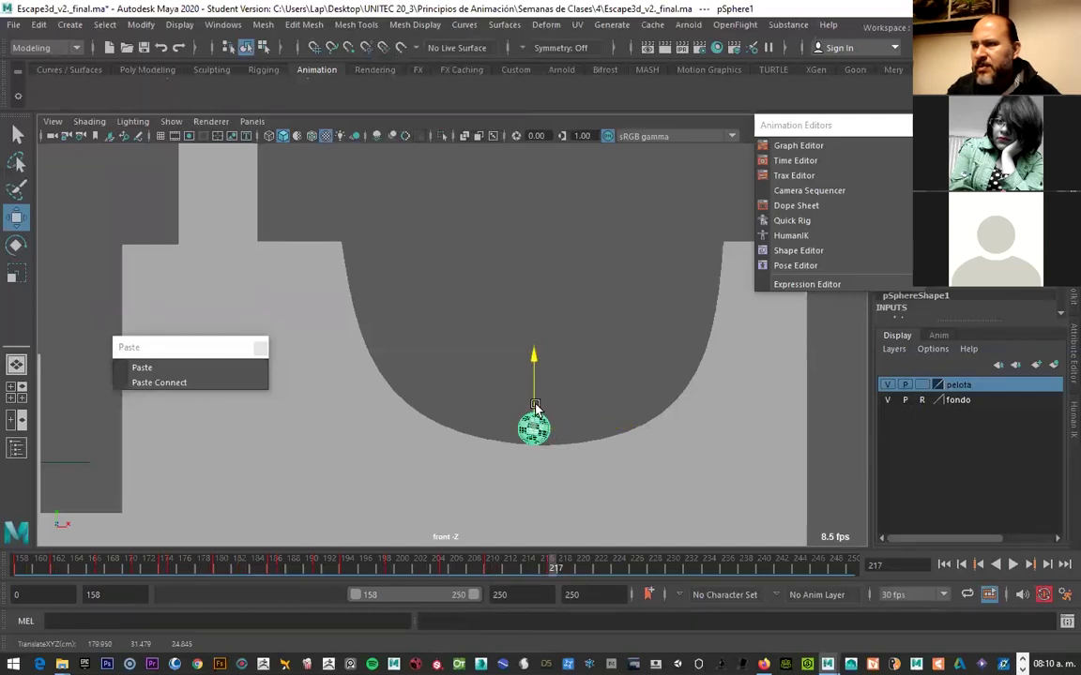
key(e)
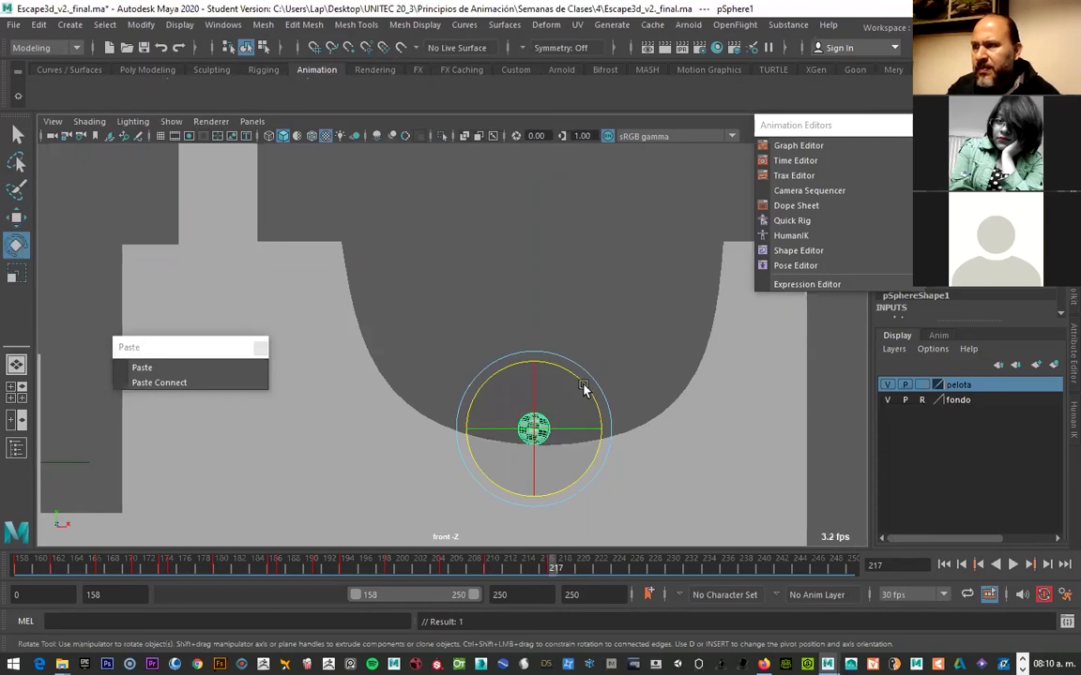
drag(573, 374, 589, 499)
mouse_move(556, 570)
mouse_down()
mouse_move(441, 567)
mouse_move(634, 571)
mouse_up()
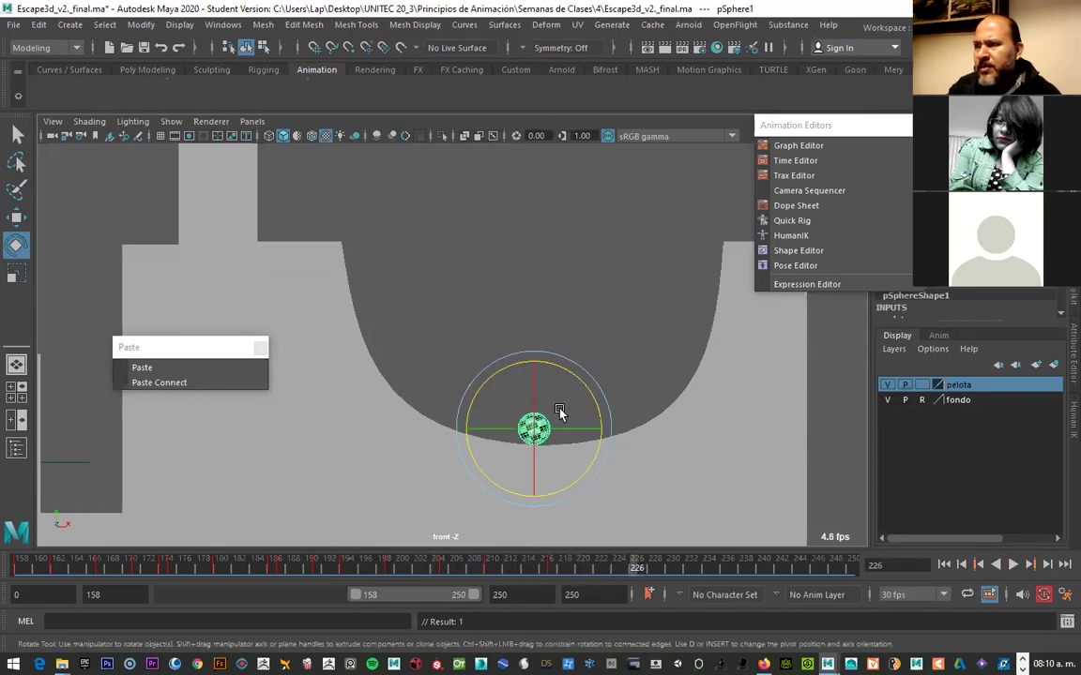
key(w)
mouse_move(598, 431)
mouse_down()
mouse_move(610, 406)
mouse_move(620, 424)
mouse_up()
key(e)
key(alt+v)
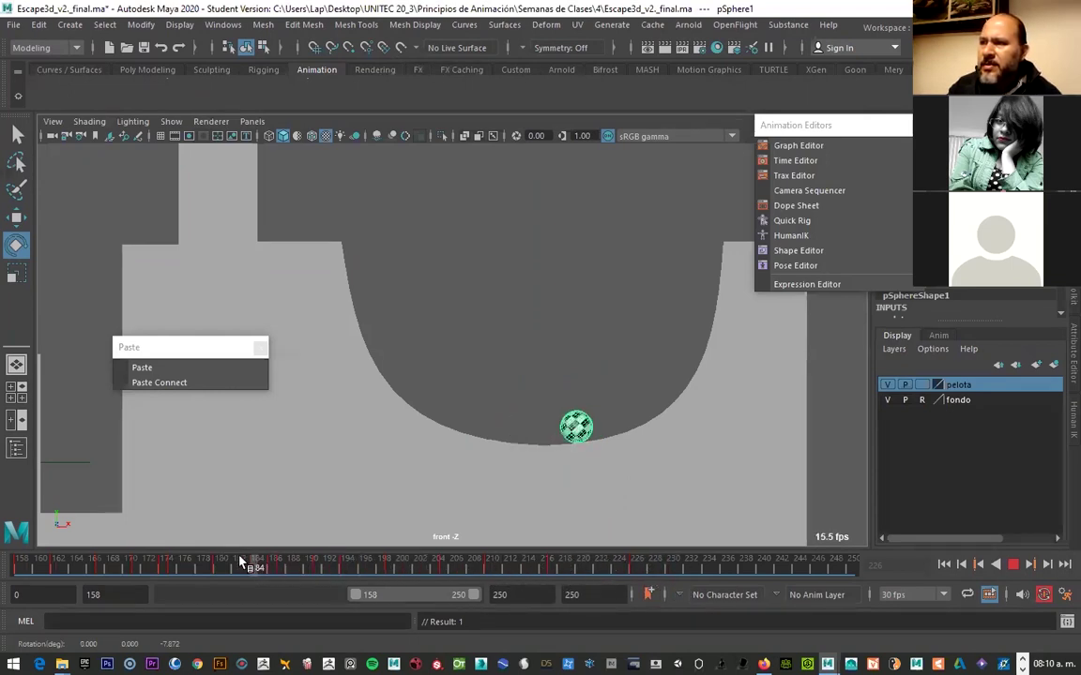
Extend the playback range start from frame 158 to 83 and replay the roll into the bowl
drag(241, 561, 646, 587)
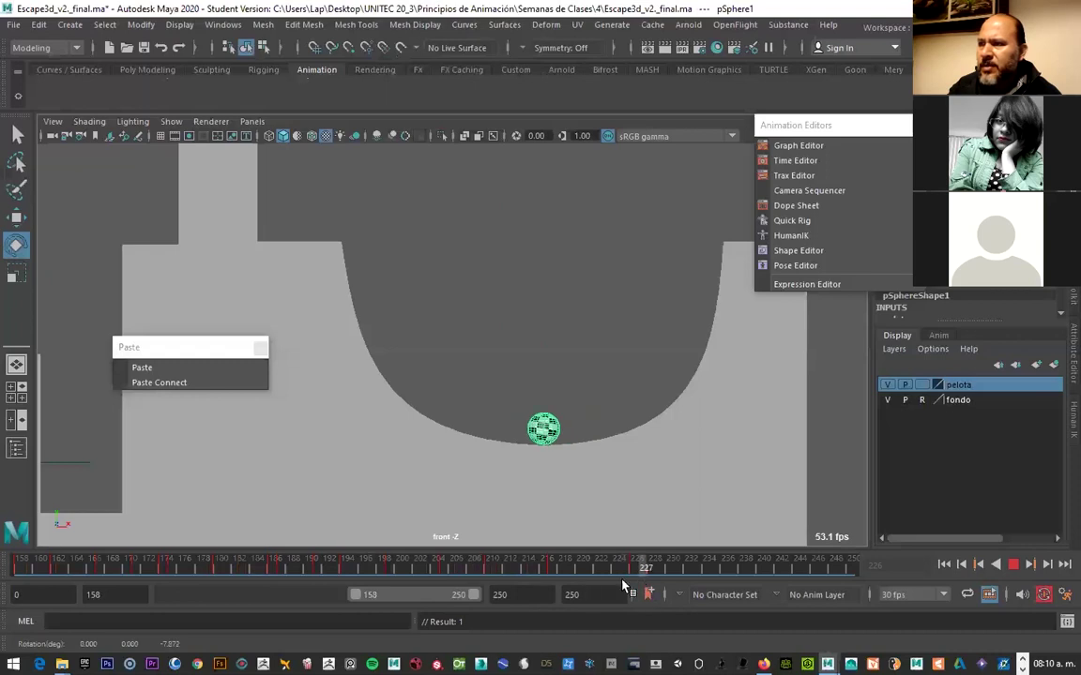
drag(548, 574, 199, 544)
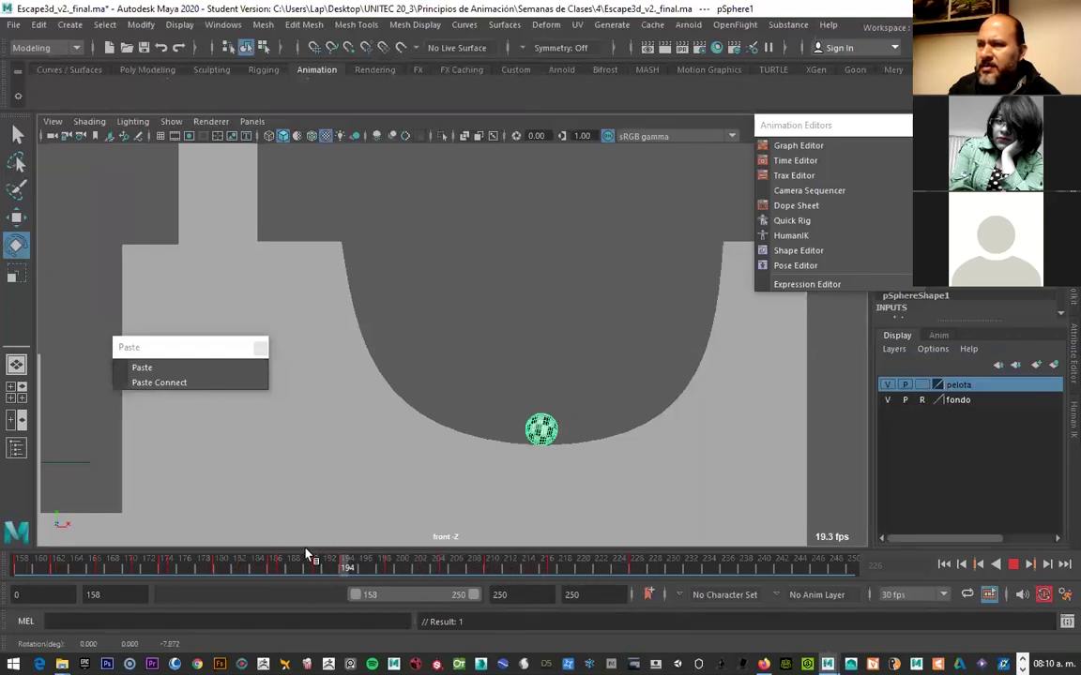
key(Escape)
key(e)
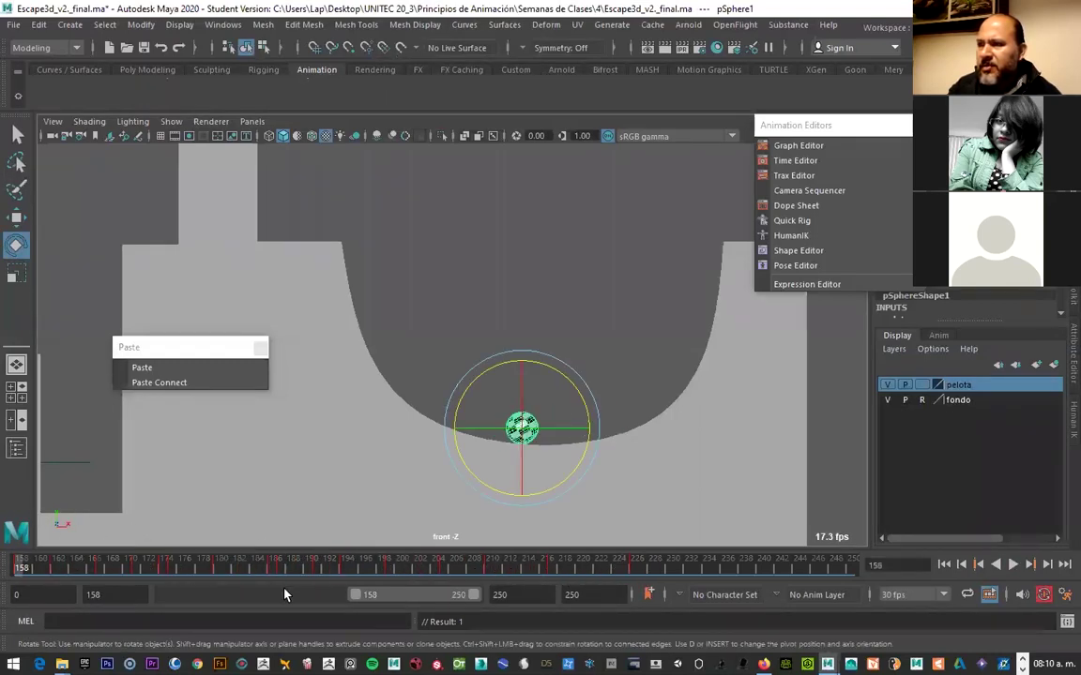
drag(357, 596, 266, 595)
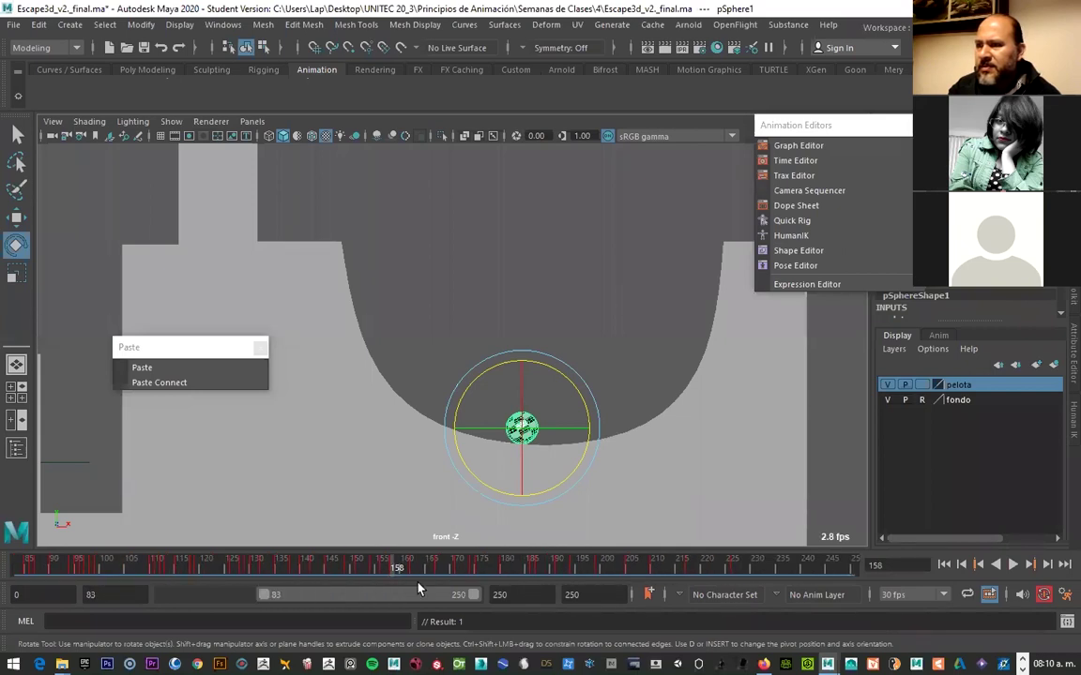
key(alt+v)
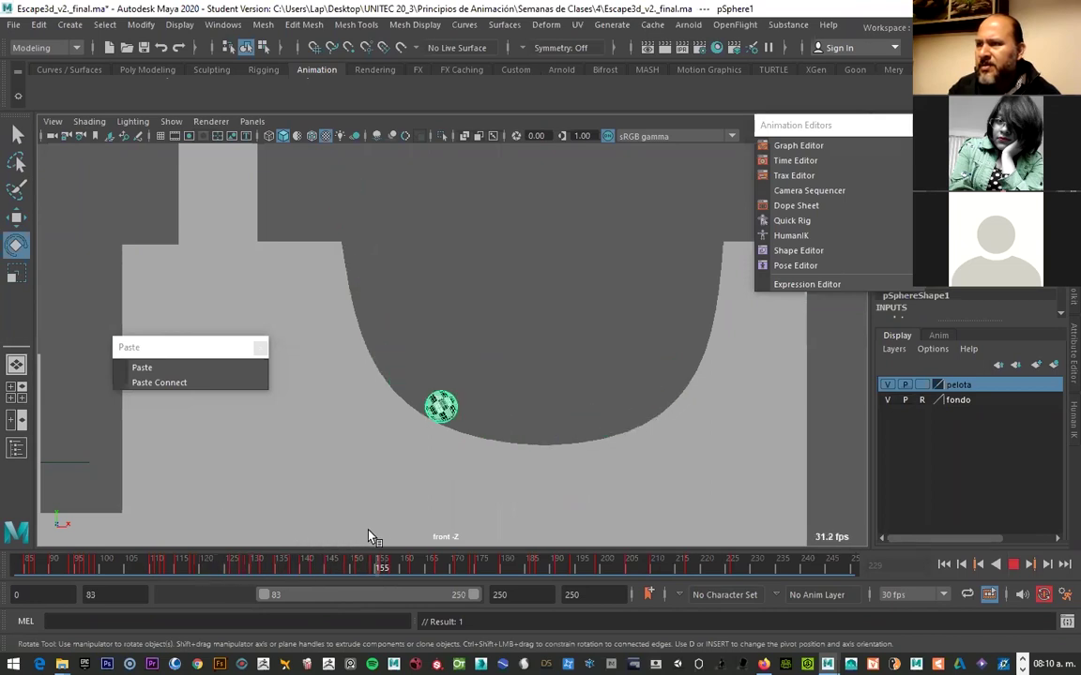
click(1013, 564)
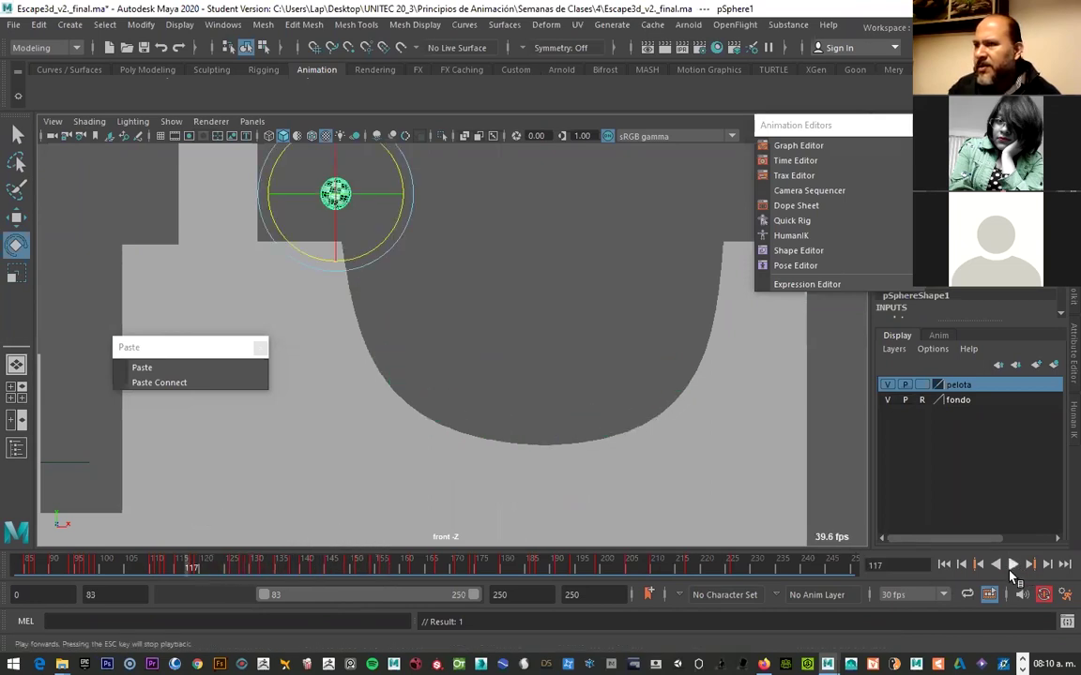
click(1013, 564)
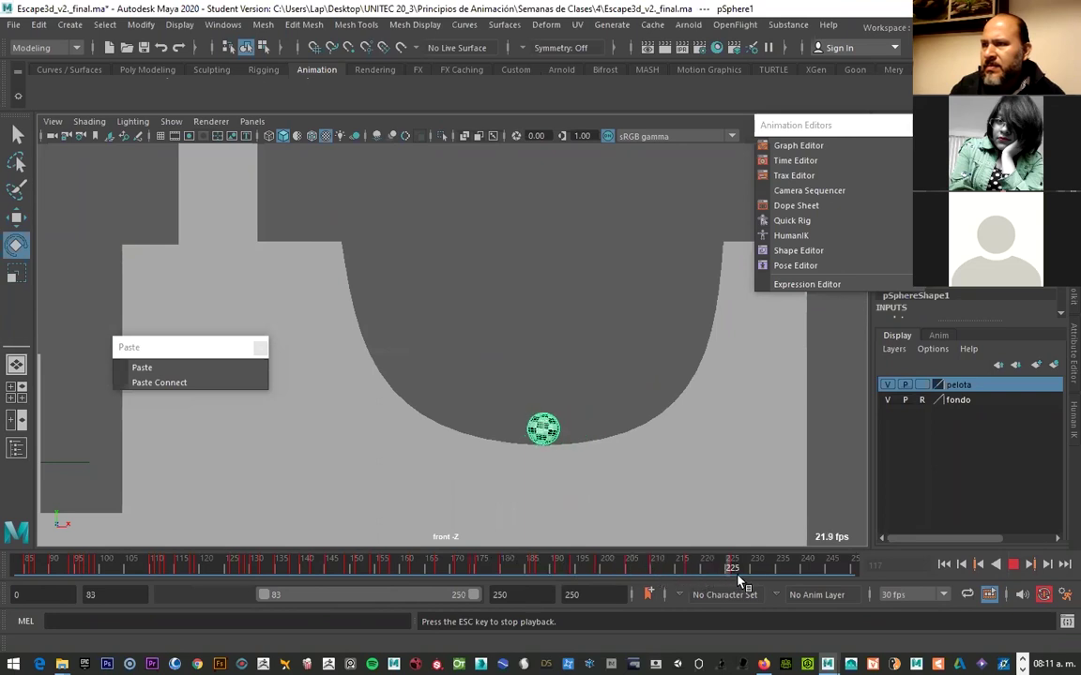
drag(741, 580, 716, 579)
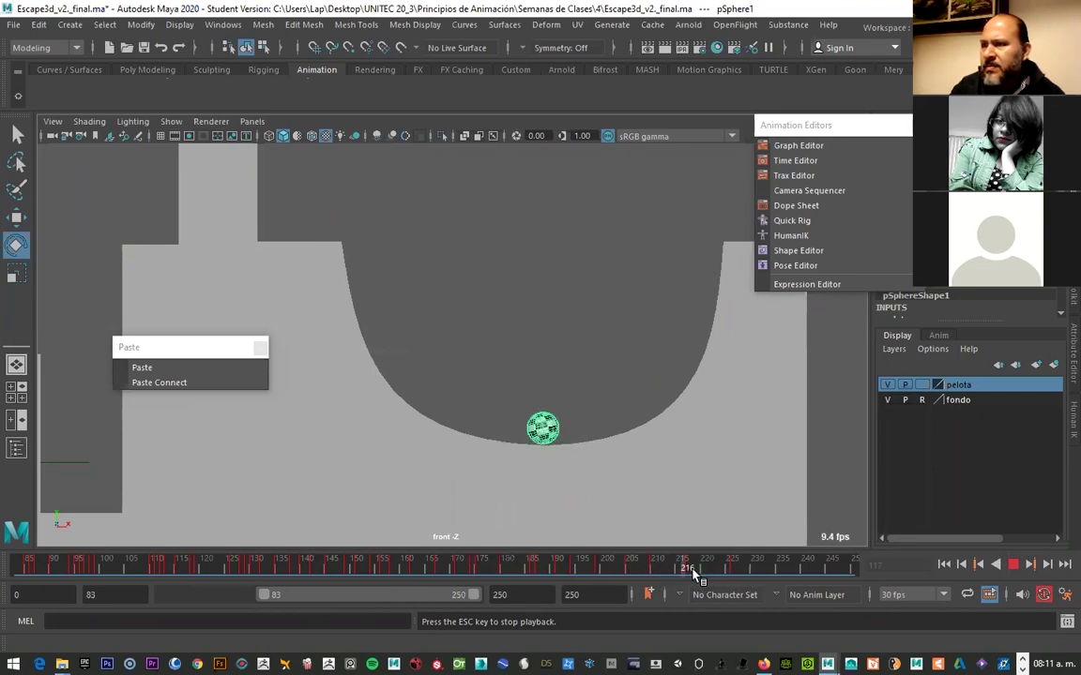
mouse_move(740, 574)
mouse_down()
mouse_move(557, 566)
mouse_move(740, 574)
mouse_up()
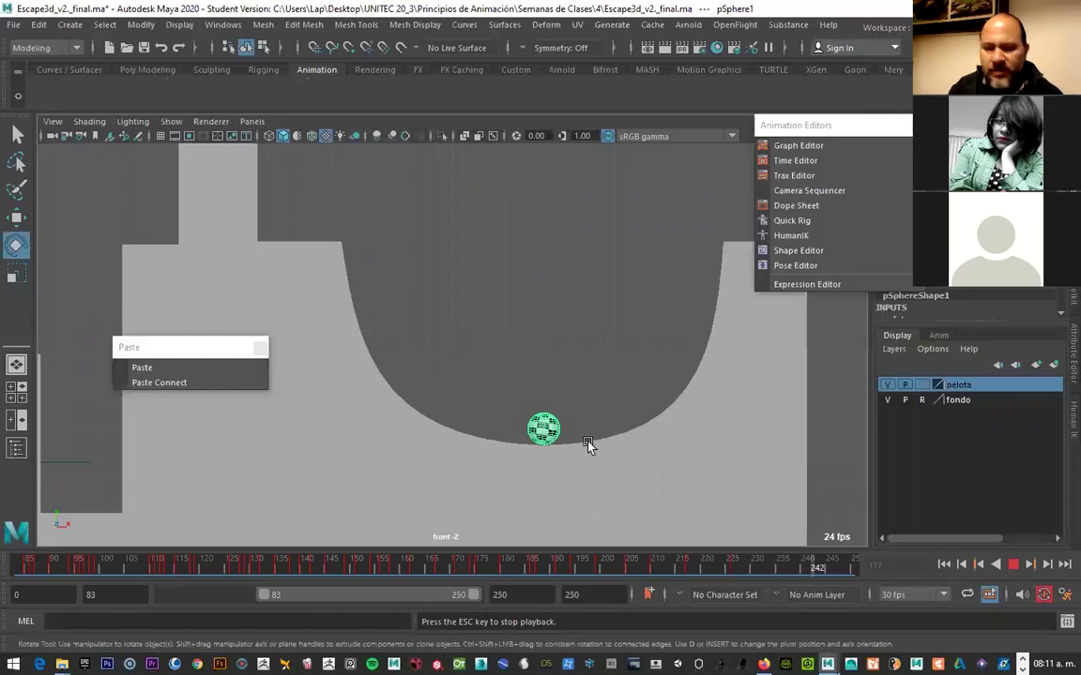
Stop playback and nudge the ball slightly right in X at frame 226
key(w)
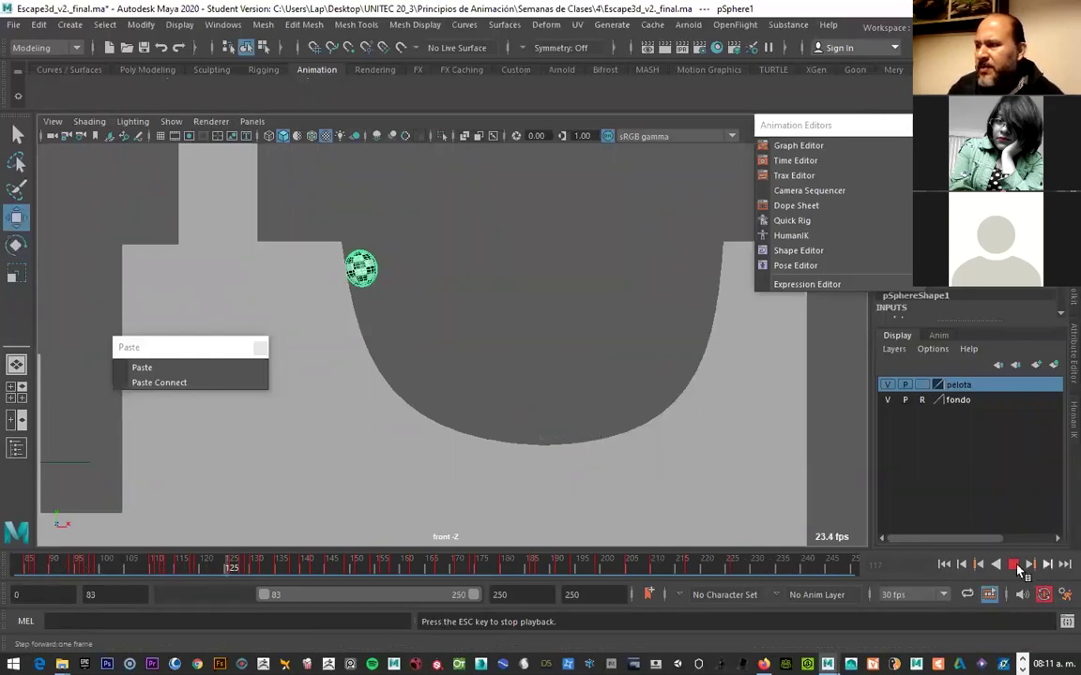
click(1013, 564)
drag(551, 575, 734, 570)
drag(587, 435, 604, 434)
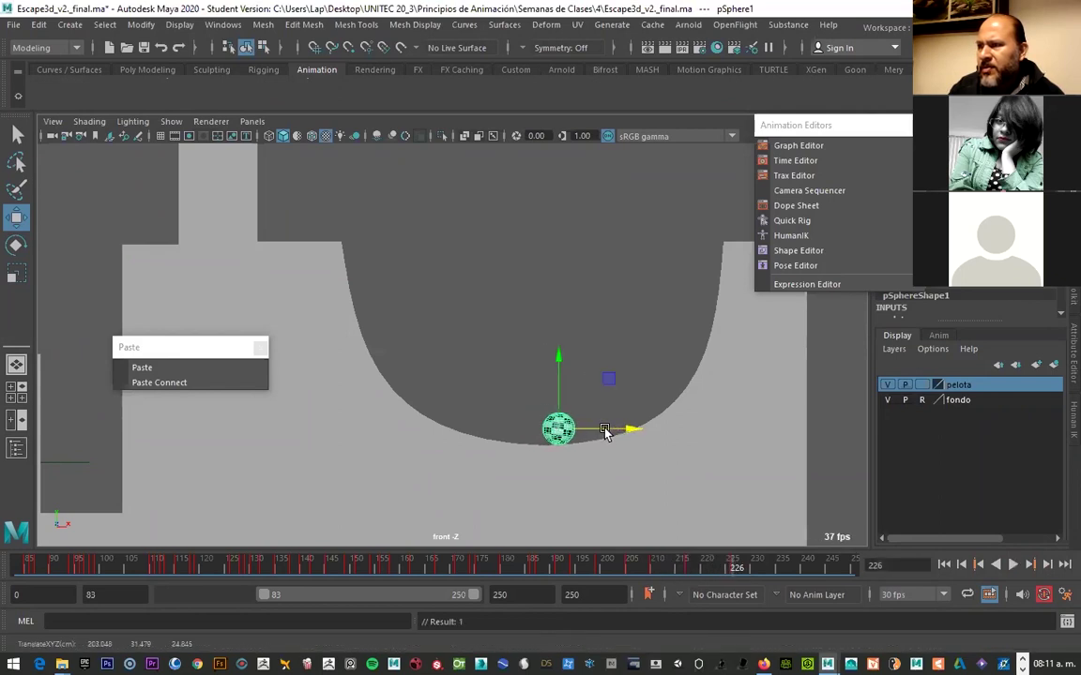
click(722, 568)
At frame 238 shift the ball slightly left and roll it to match, then replay from frame 124
drag(720, 569, 799, 570)
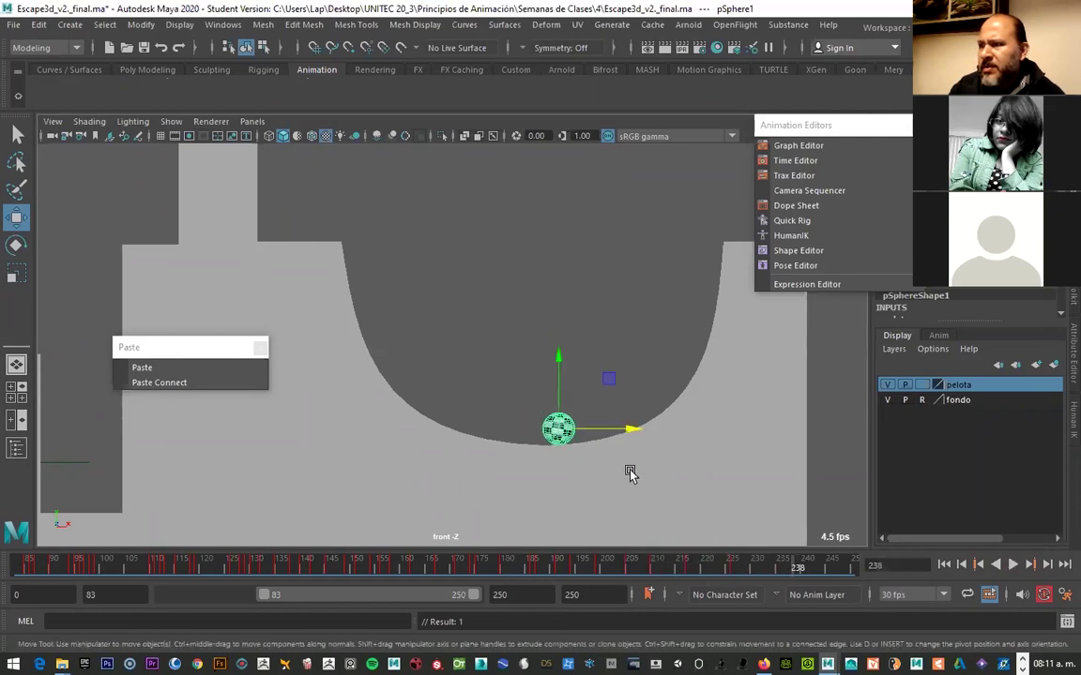
drag(593, 433, 586, 434)
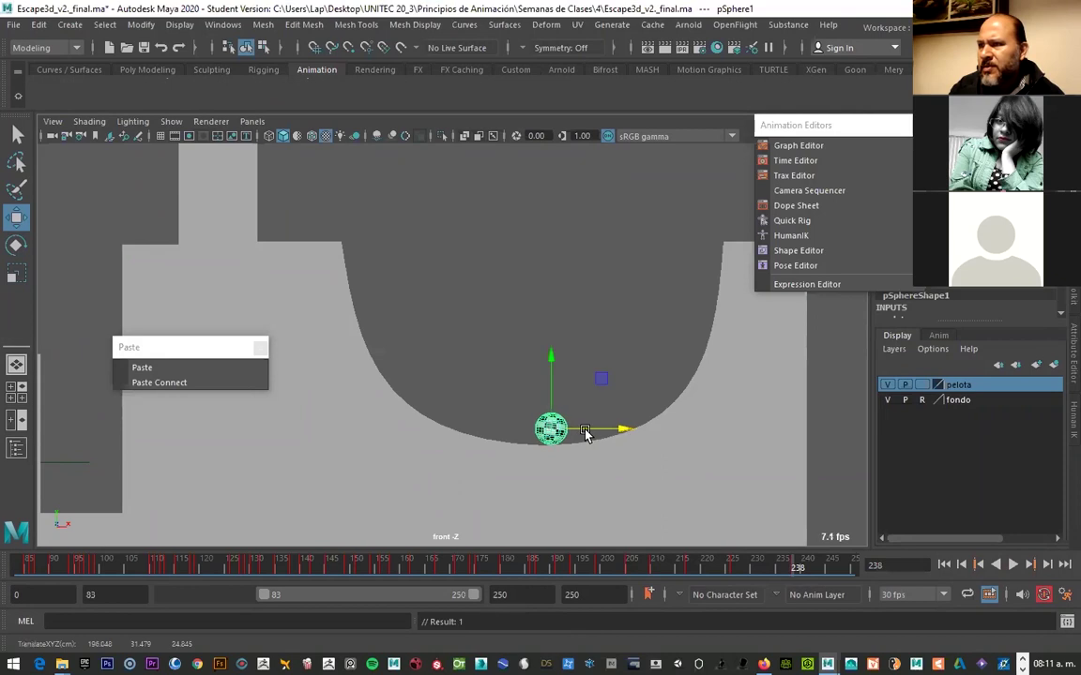
key(e)
drag(608, 391, 586, 378)
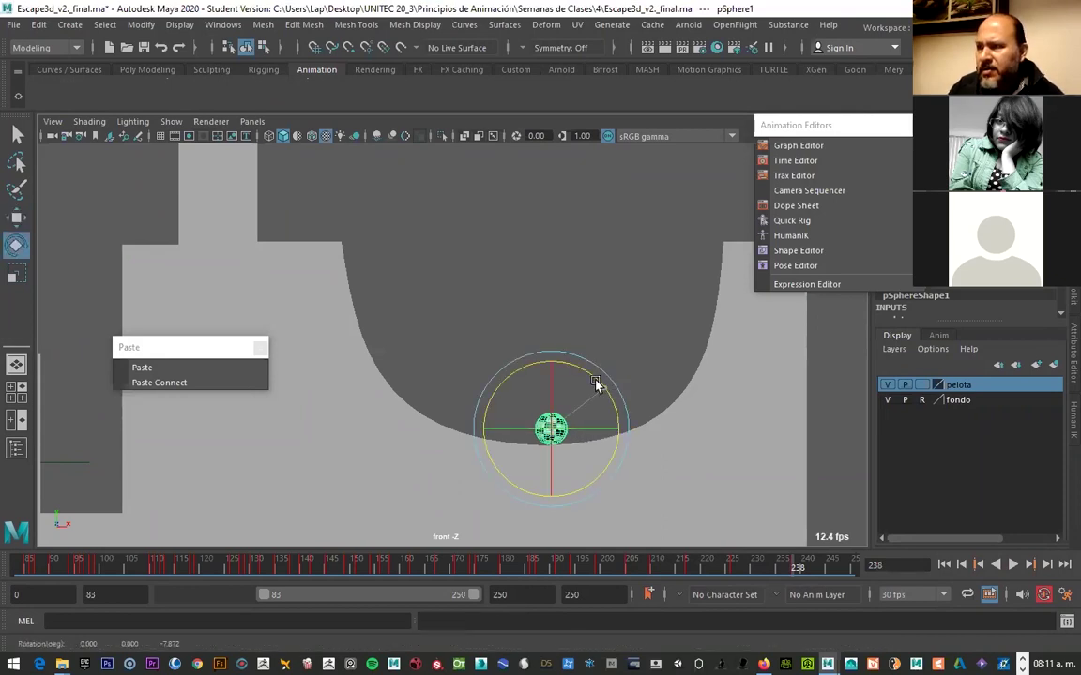
drag(768, 570, 227, 562)
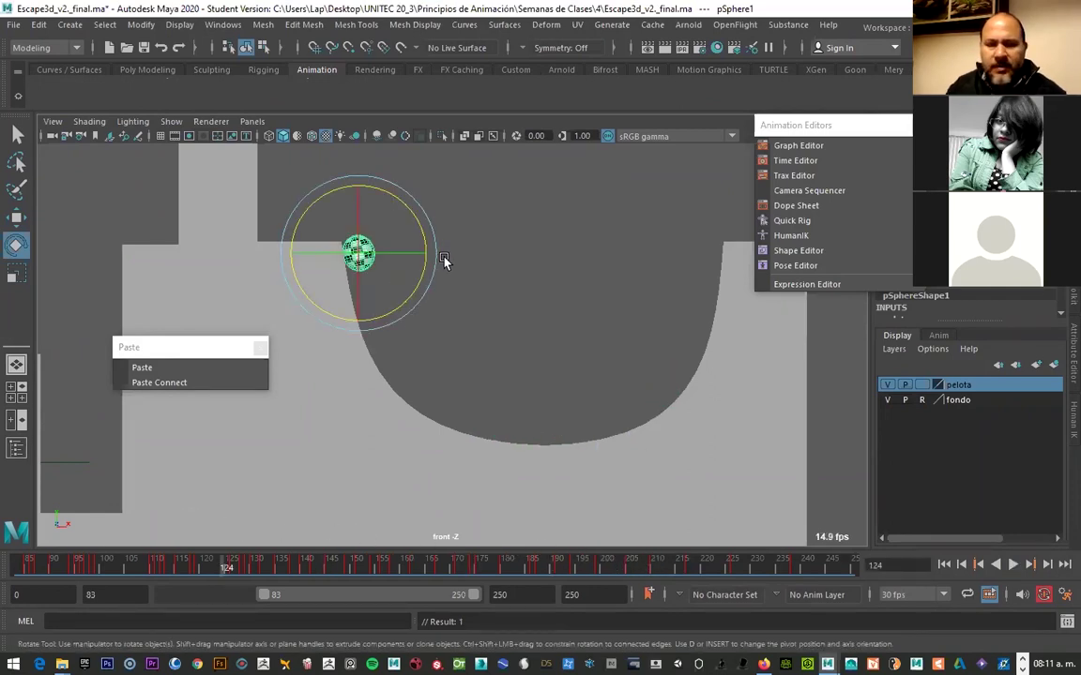
key(w)
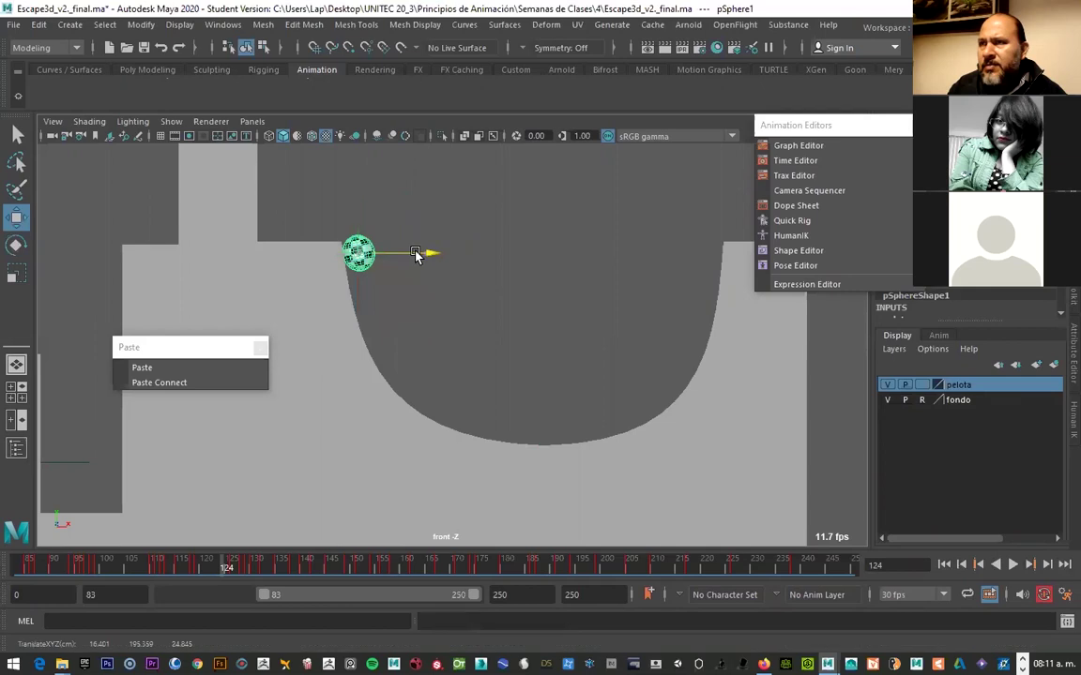
click(416, 255)
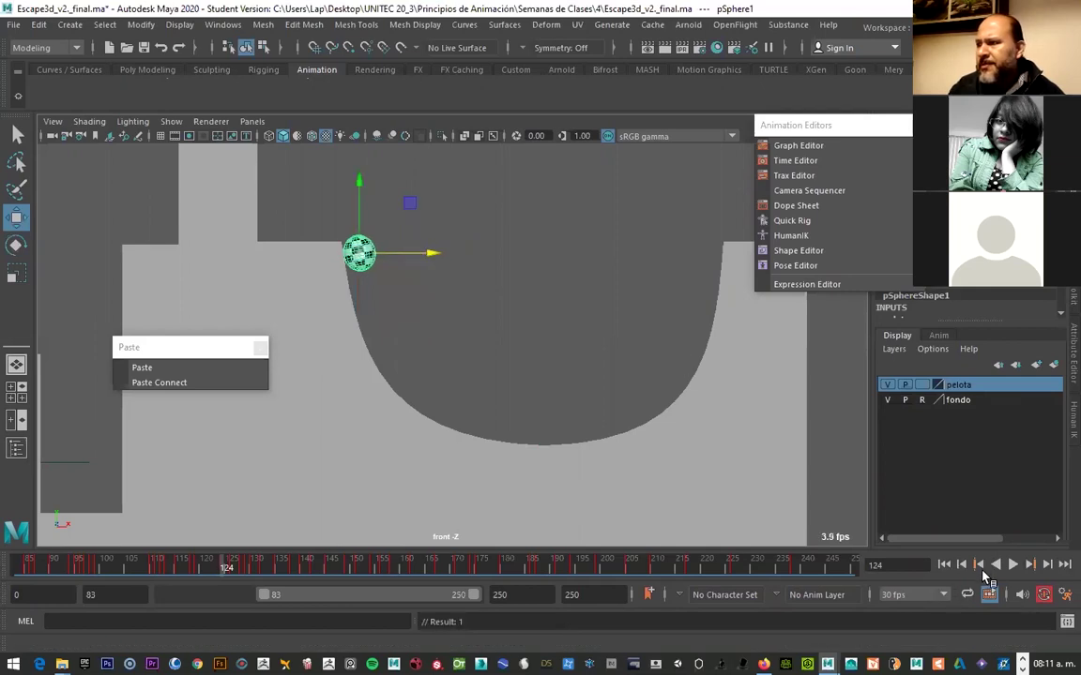
click(1013, 563)
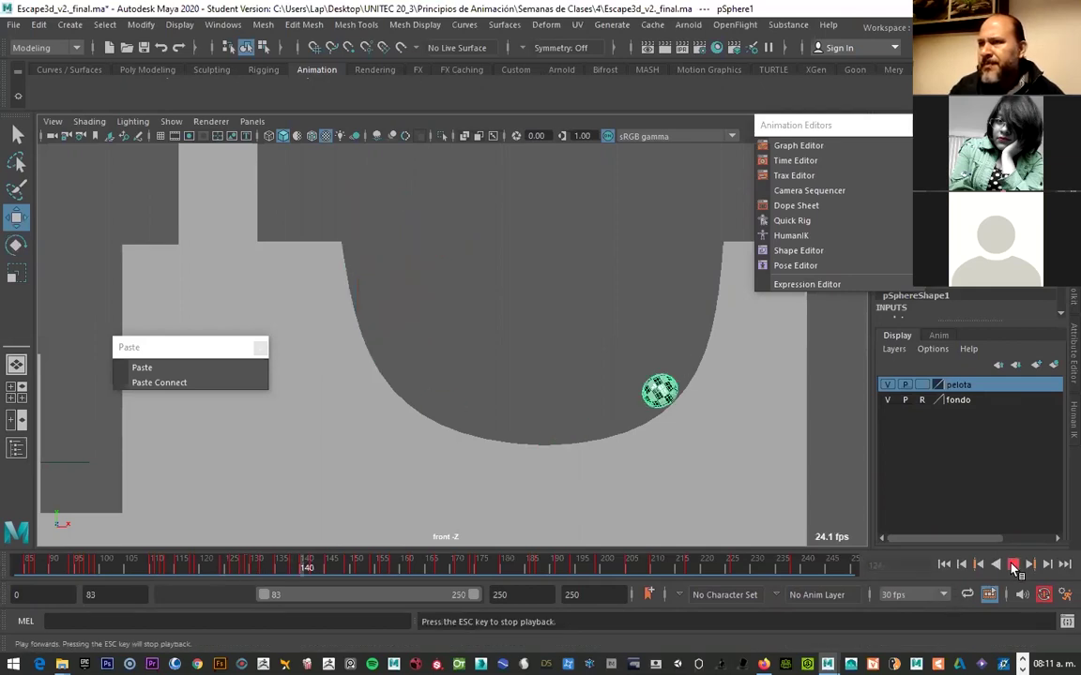
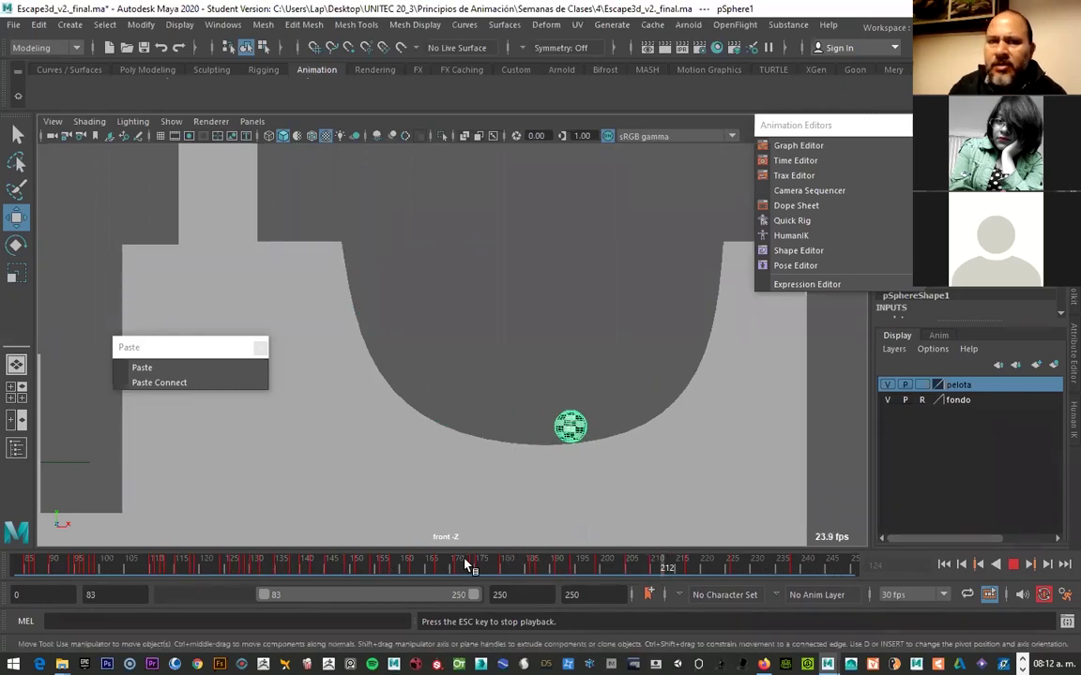
Save the Escape3d_v2._final.ma scene, accepting the student-version notice
click(13, 24)
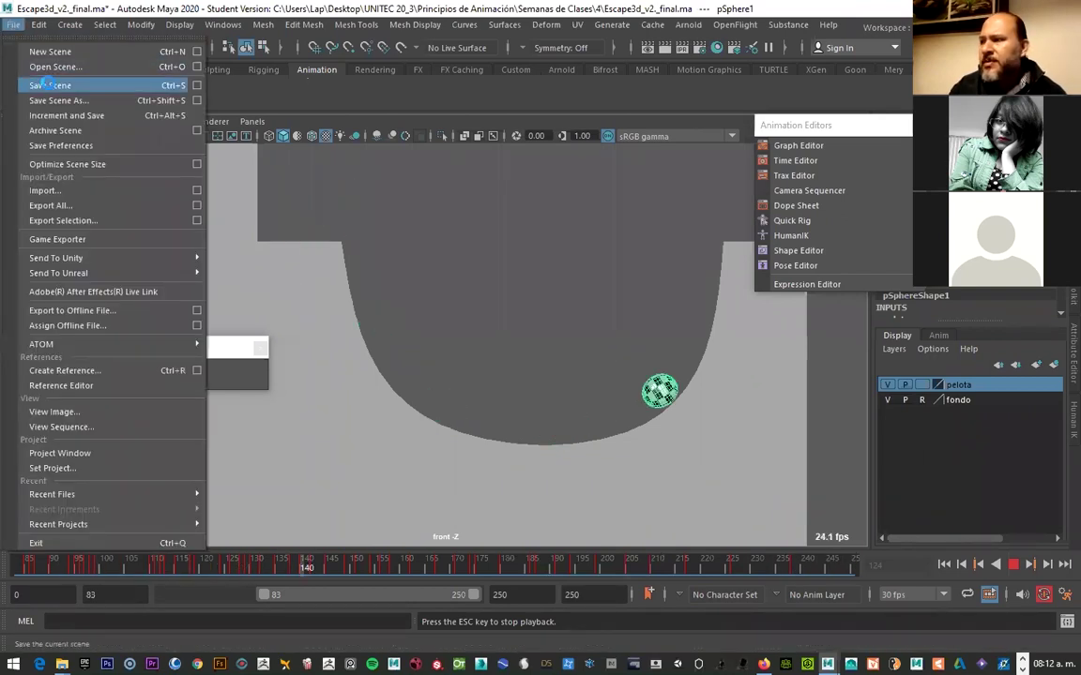
click(44, 84)
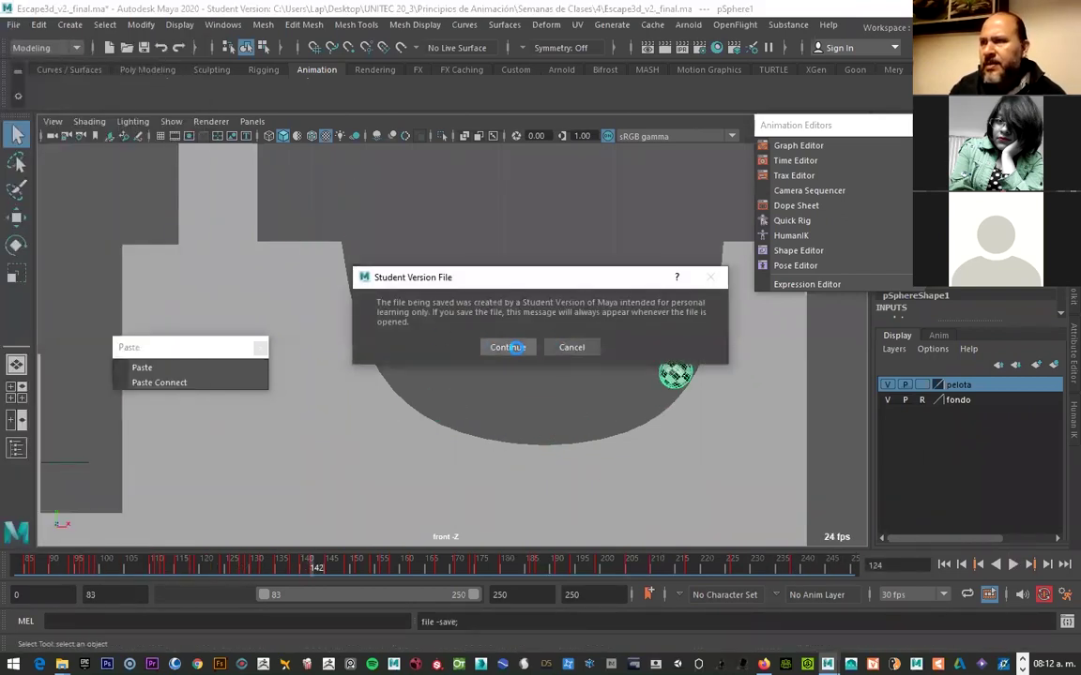
click(507, 347)
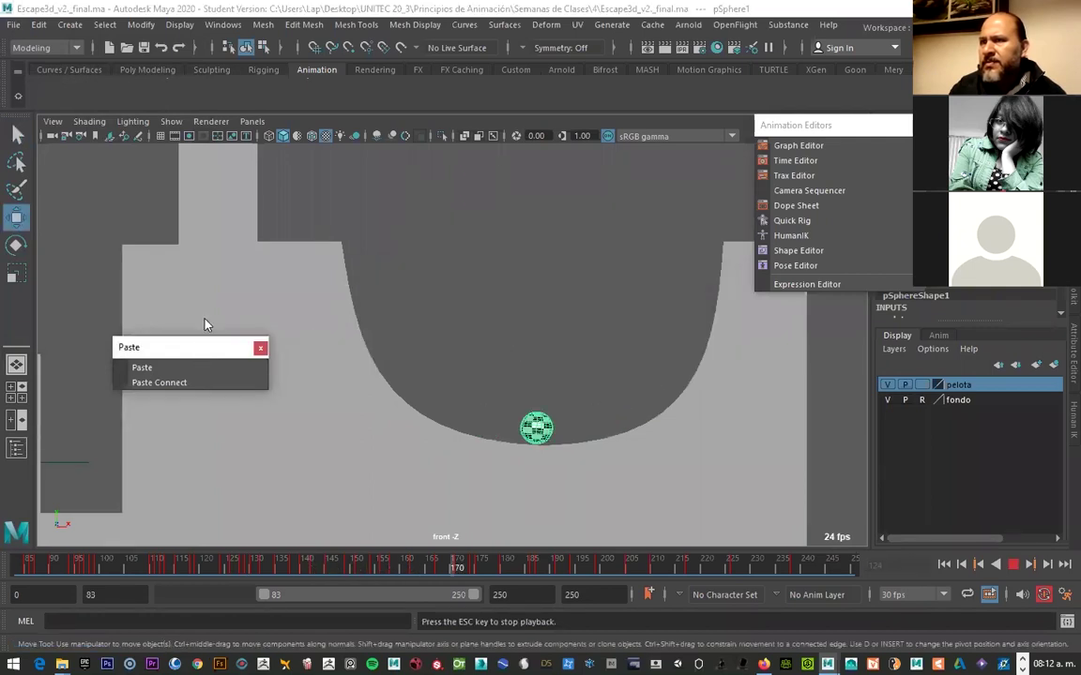
At frame 237, shift the ball slightly left at the bowl bottom and tilt it on Z
mouse_move(793, 574)
mouse_down()
mouse_move(202, 559)
mouse_move(816, 572)
mouse_move(728, 567)
mouse_move(794, 571)
mouse_up()
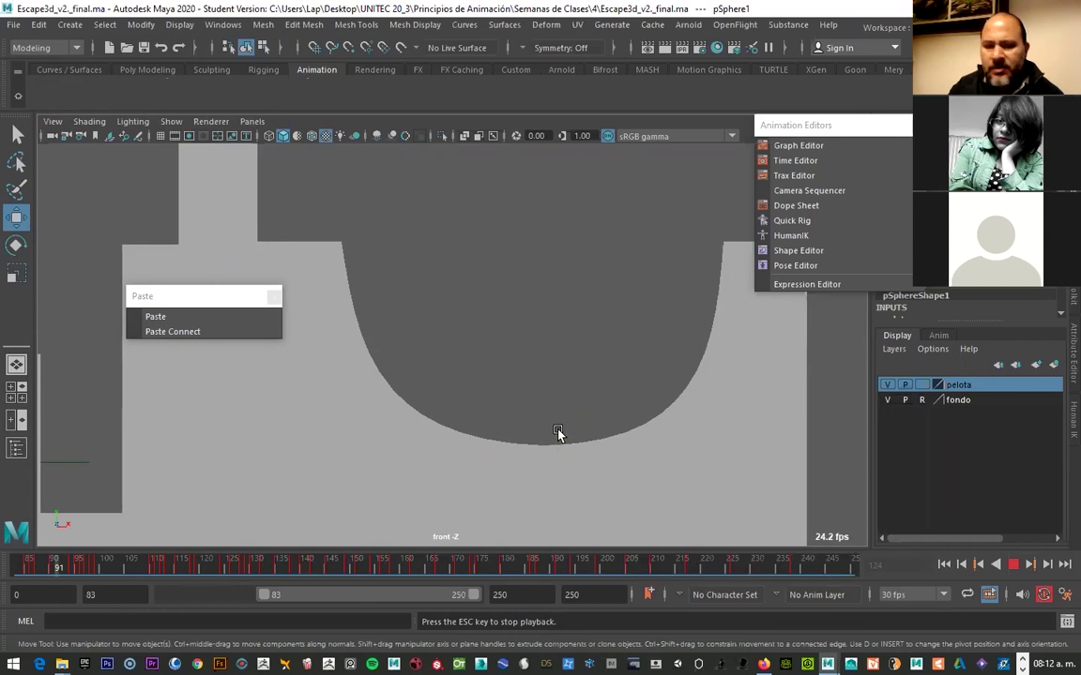
drag(723, 570, 791, 571)
drag(582, 431, 553, 431)
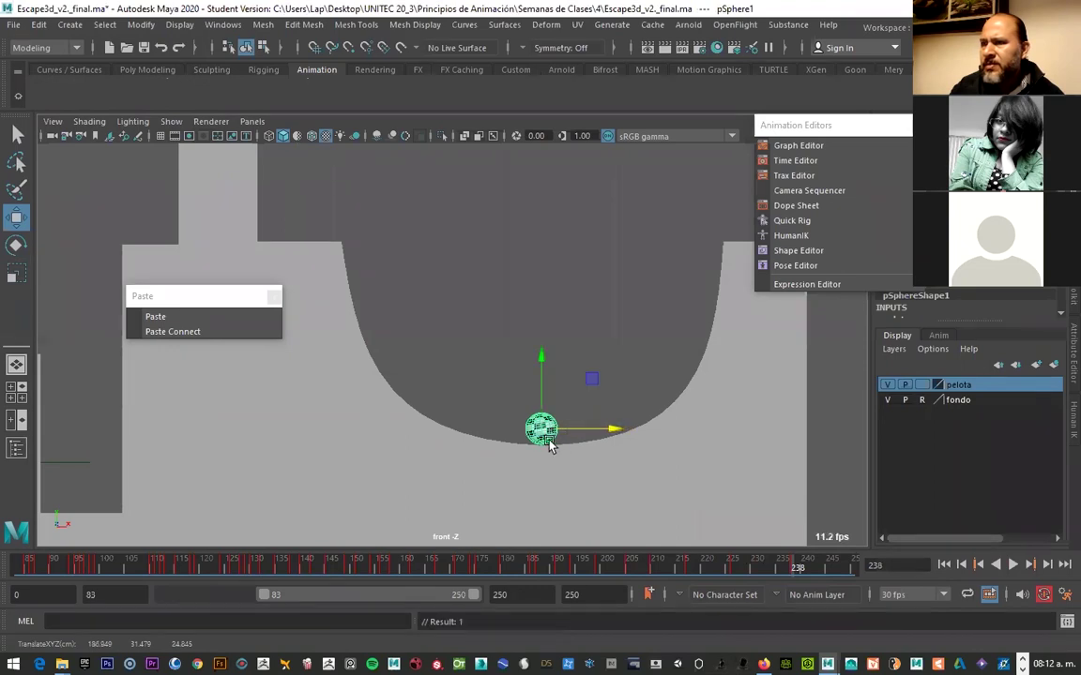
key(e)
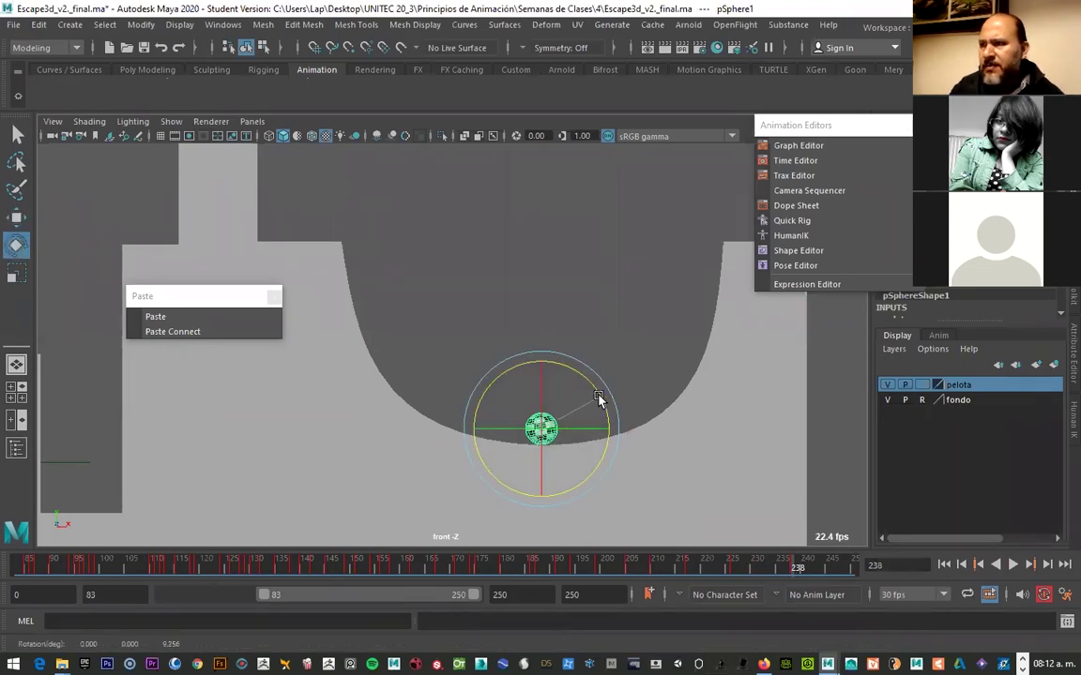
drag(601, 396, 614, 413)
Replay the animation, deselect the ball and reframe the front view, then play it again
key(alt+v)
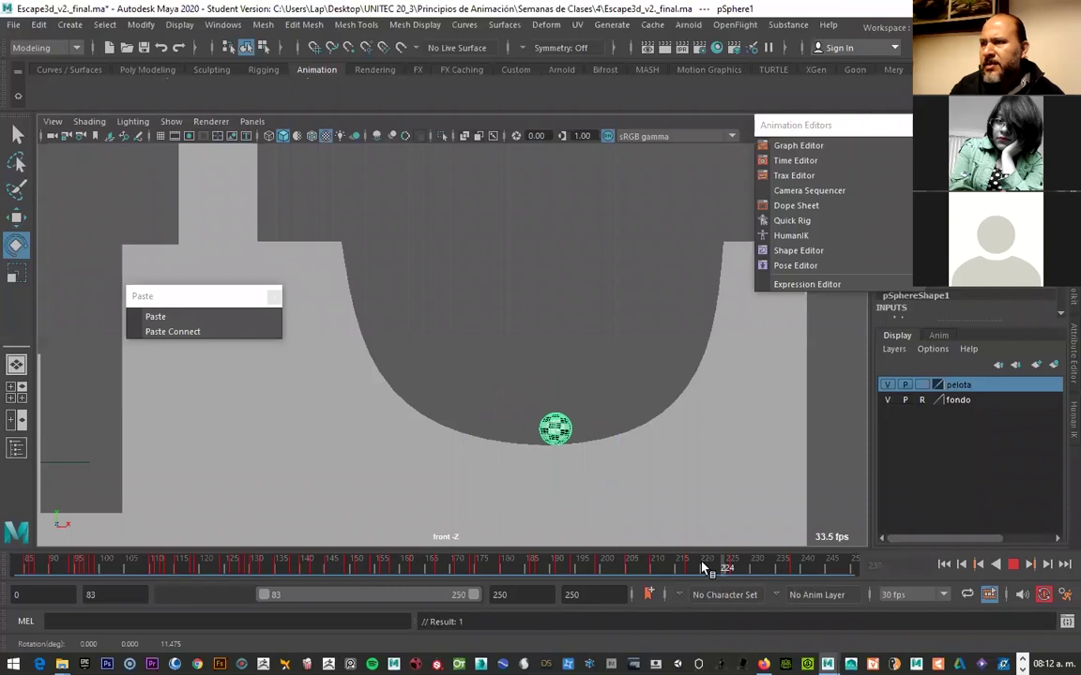
key(alt+v)
scroll(502, 398, down, 3)
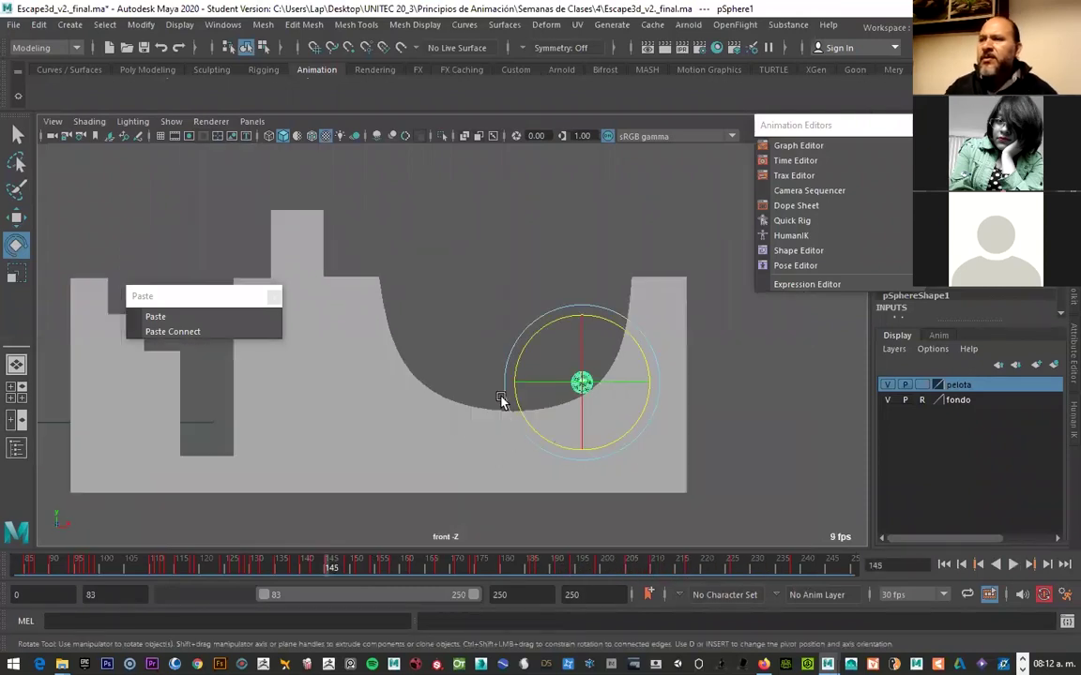
scroll(502, 403, down, 2)
drag(204, 303, 113, 200)
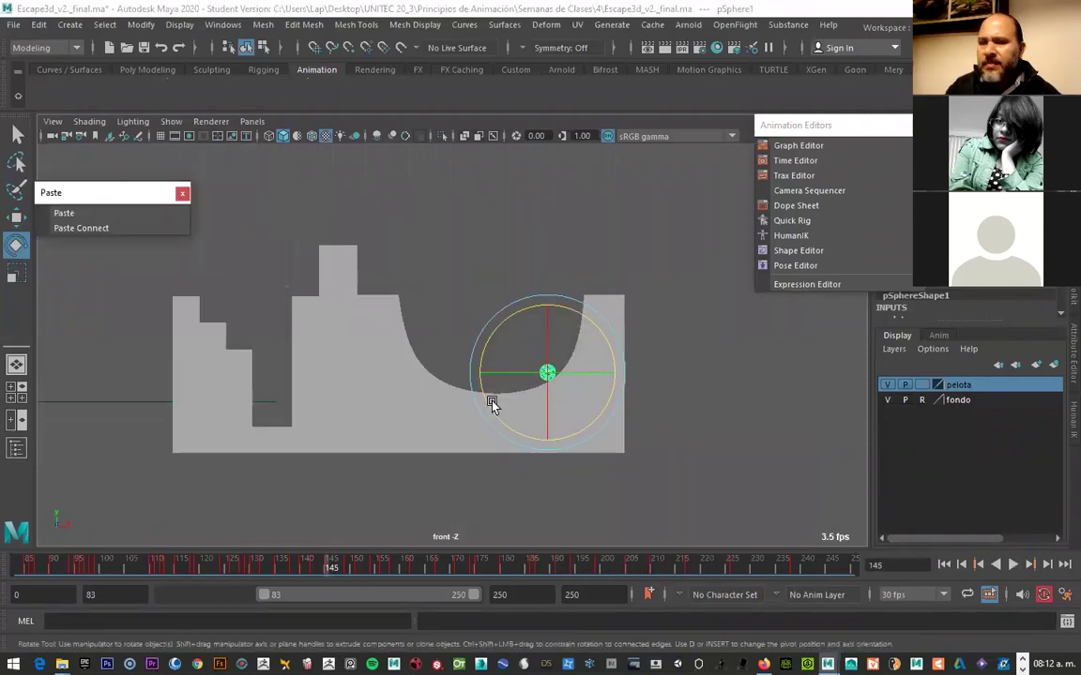
click(535, 270)
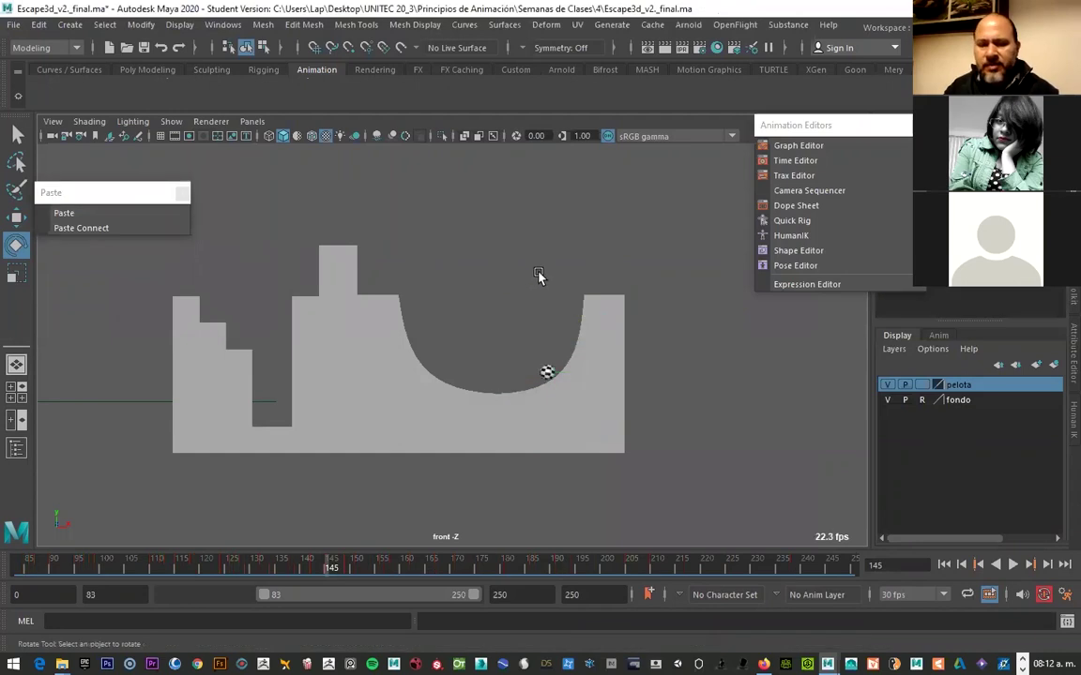
scroll(557, 278, up, 3)
key(s)
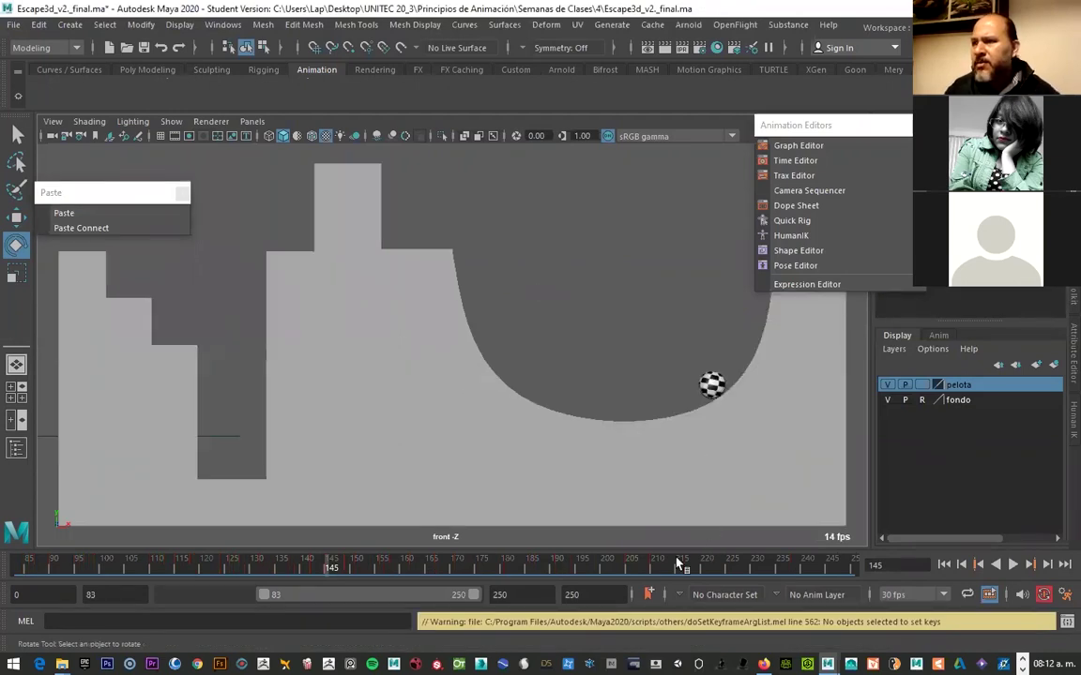
key(alt+v)
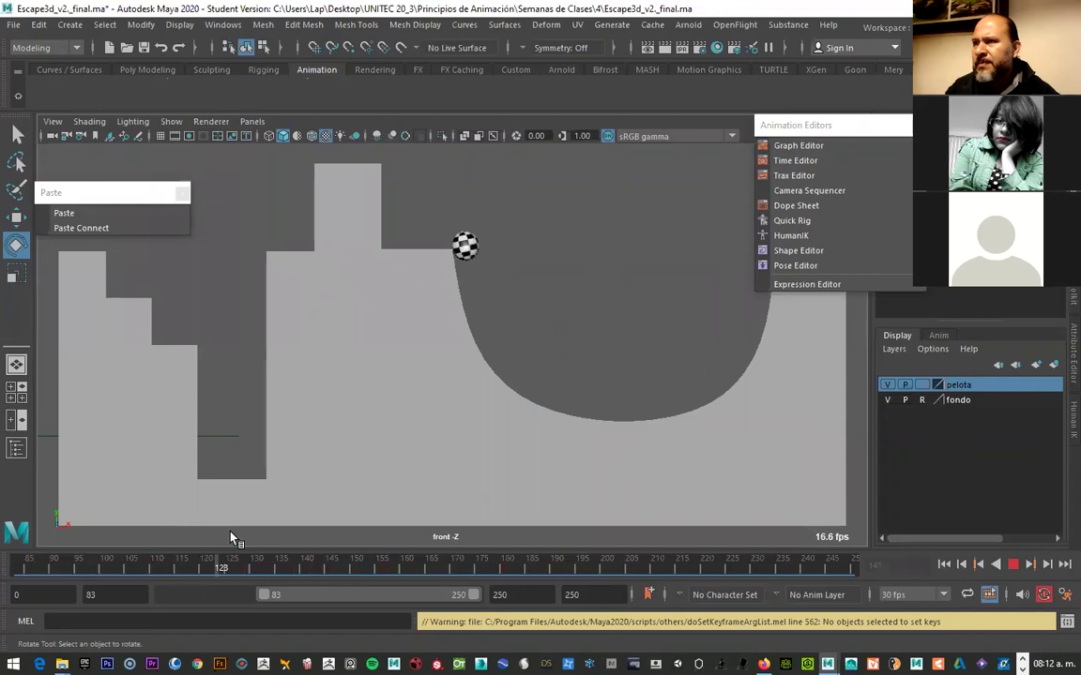
key(alt+v)
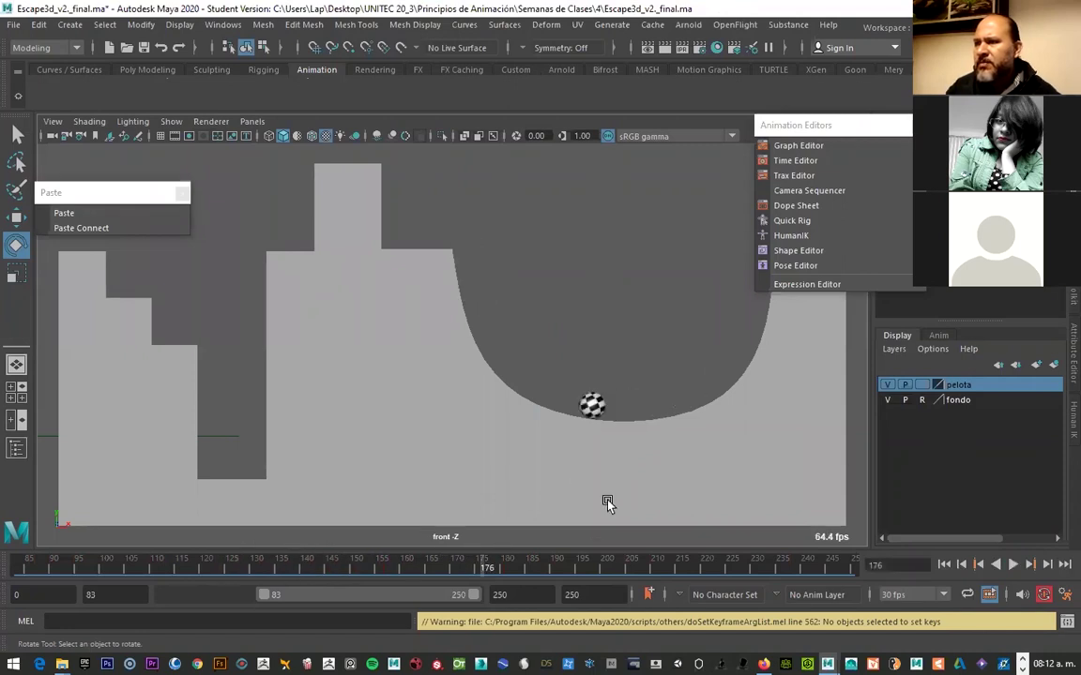
From the time slider, open the Playblast options and set the format to avi
right_click(626, 563)
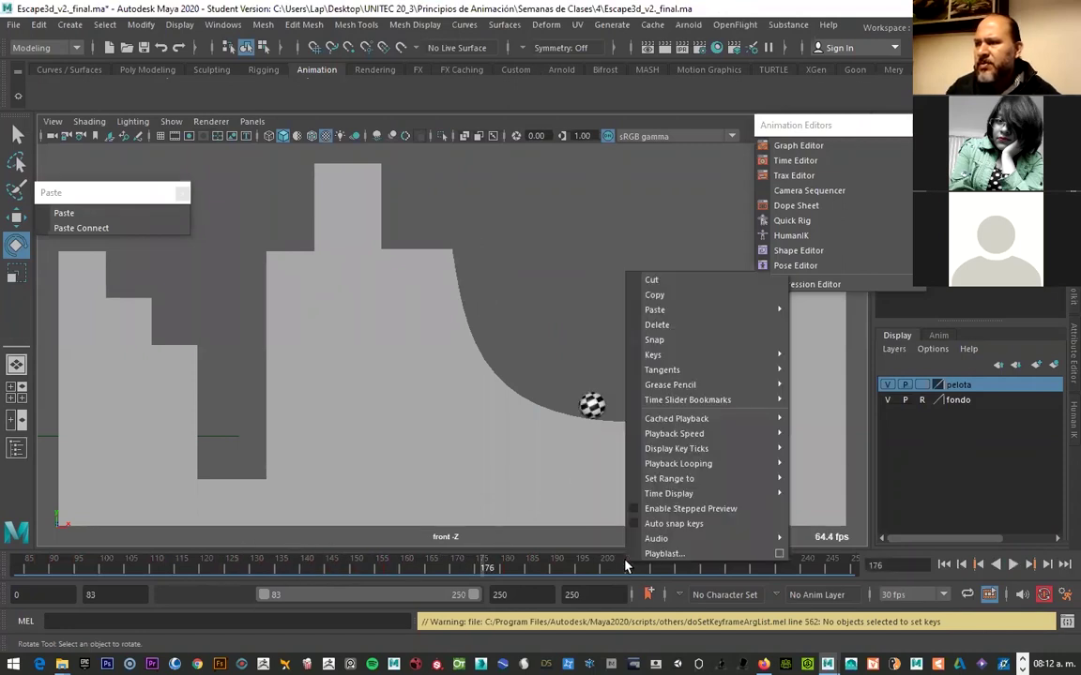
click(780, 555)
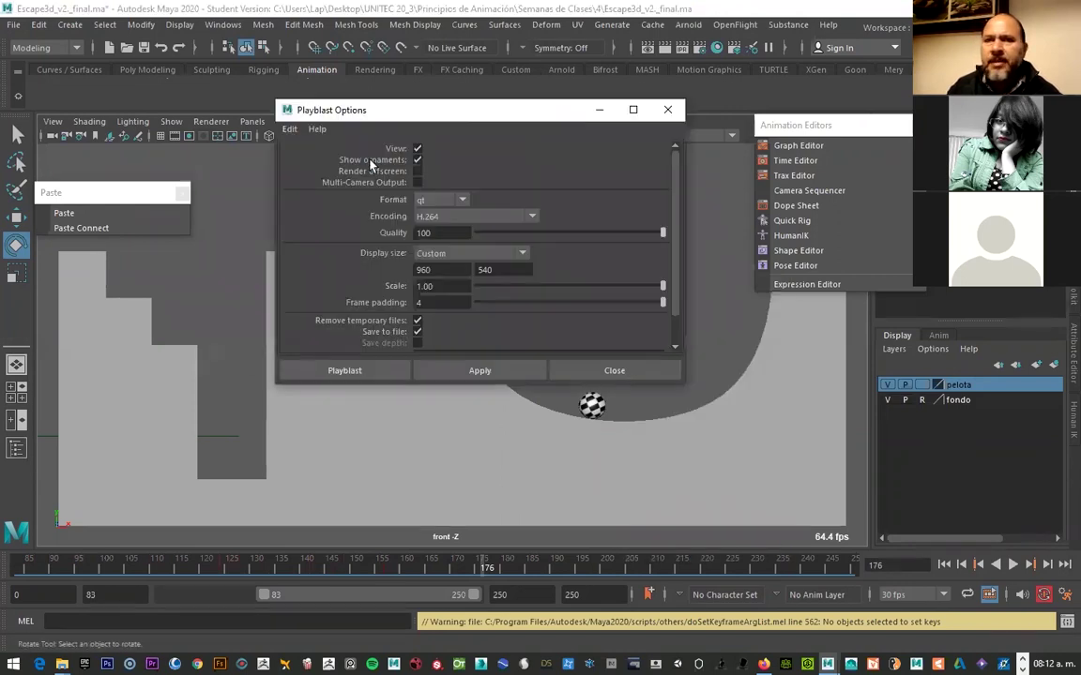
click(437, 203)
click(425, 233)
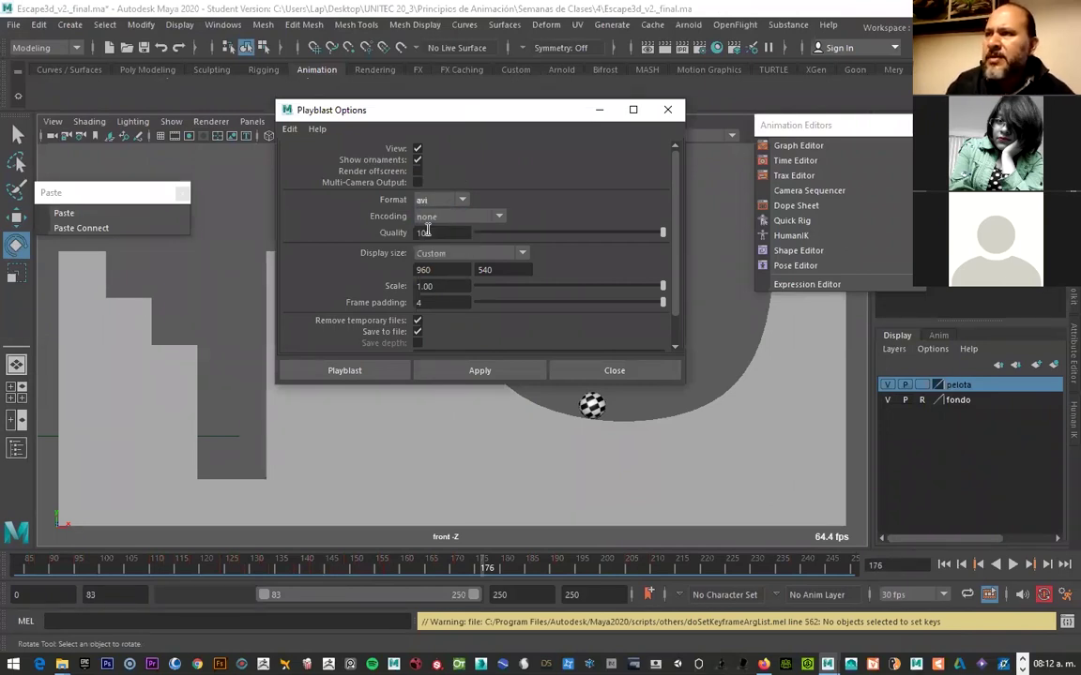
click(461, 203)
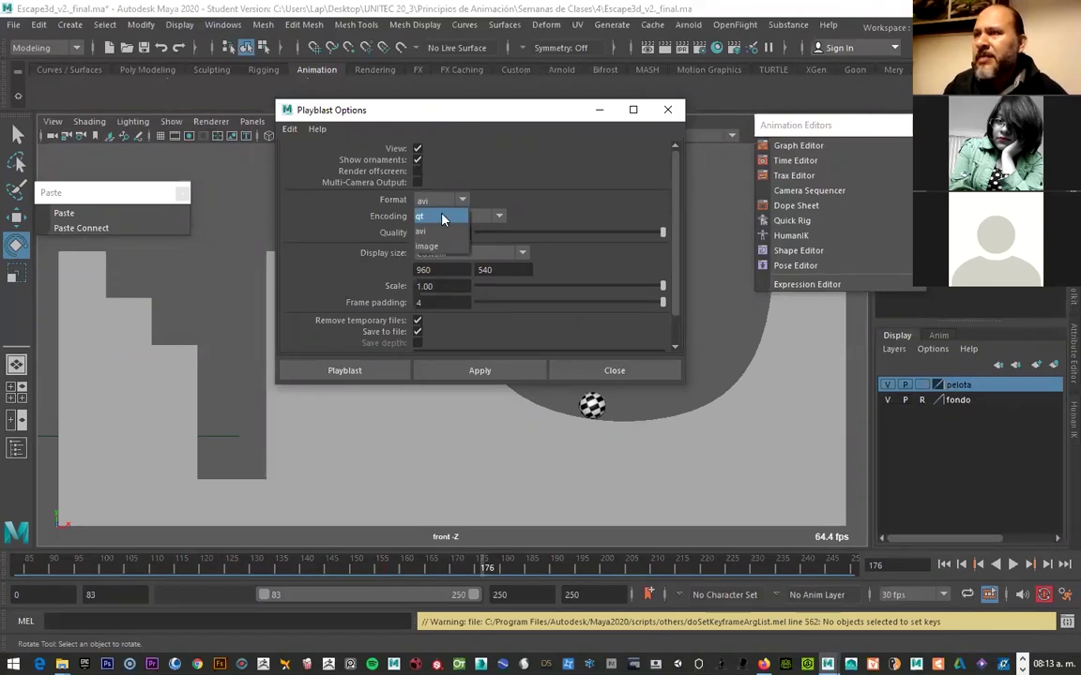
click(435, 218)
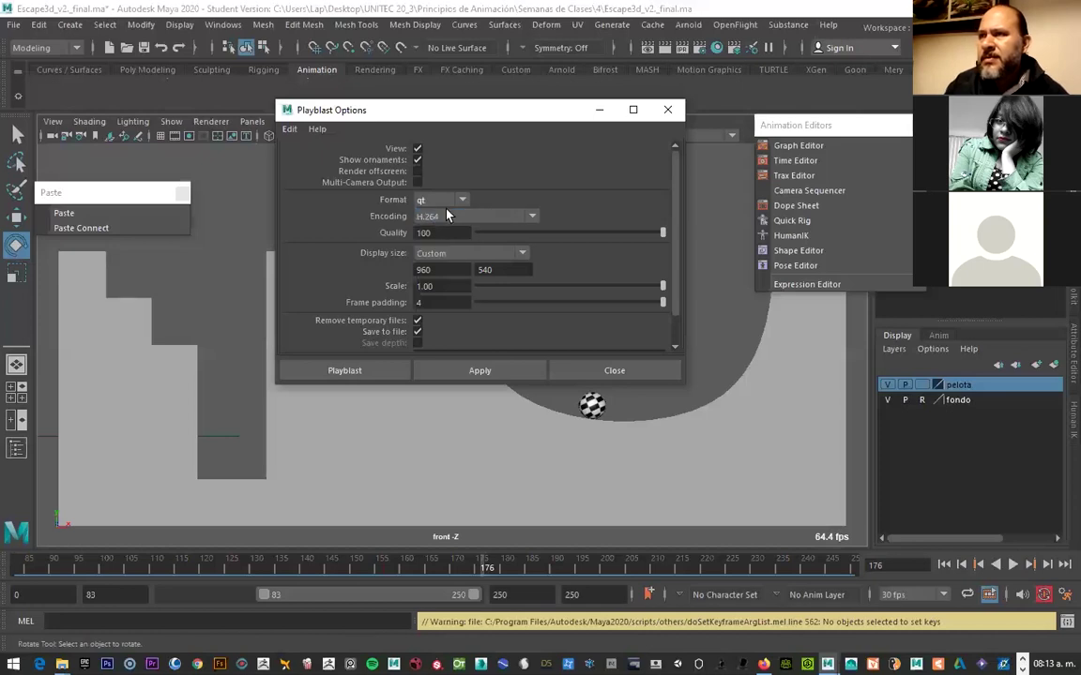
click(465, 201)
click(430, 190)
Set the playblast encoding to Códec IYUV
click(465, 218)
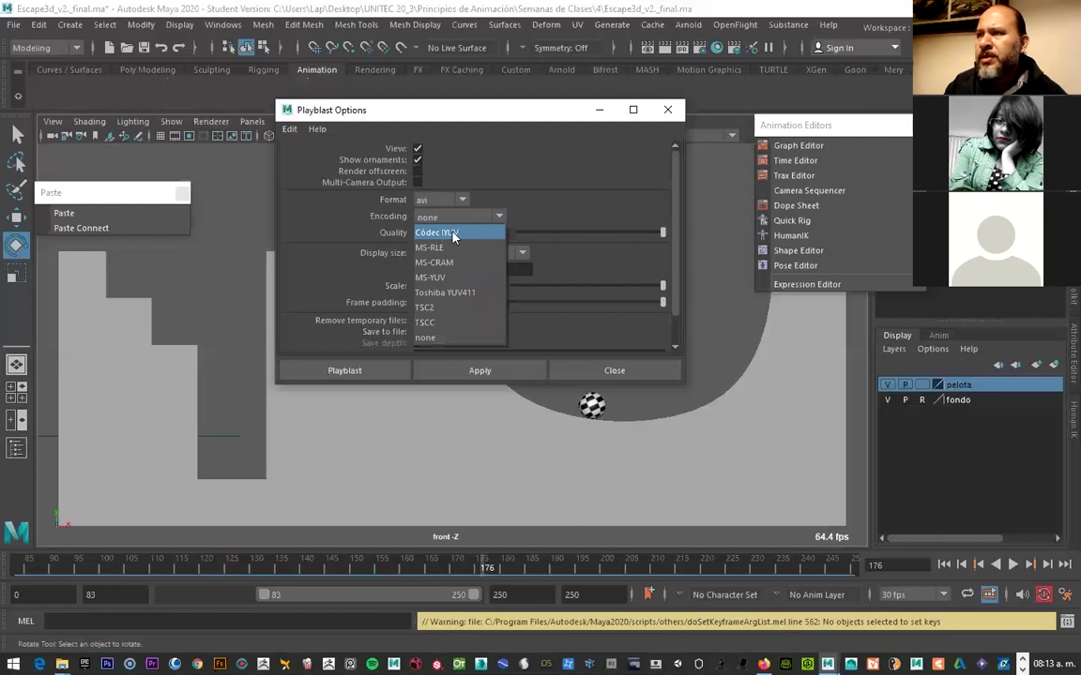
click(454, 236)
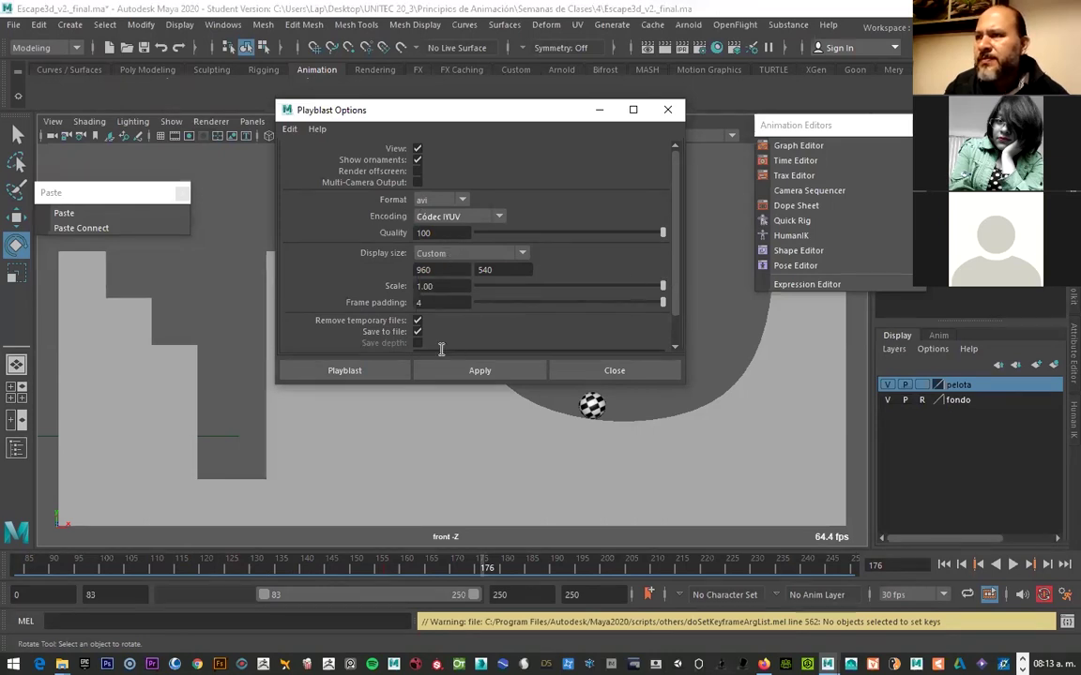
scroll(674, 323, down, 2)
scroll(673, 338, up, 2)
scroll(673, 340, down, 2)
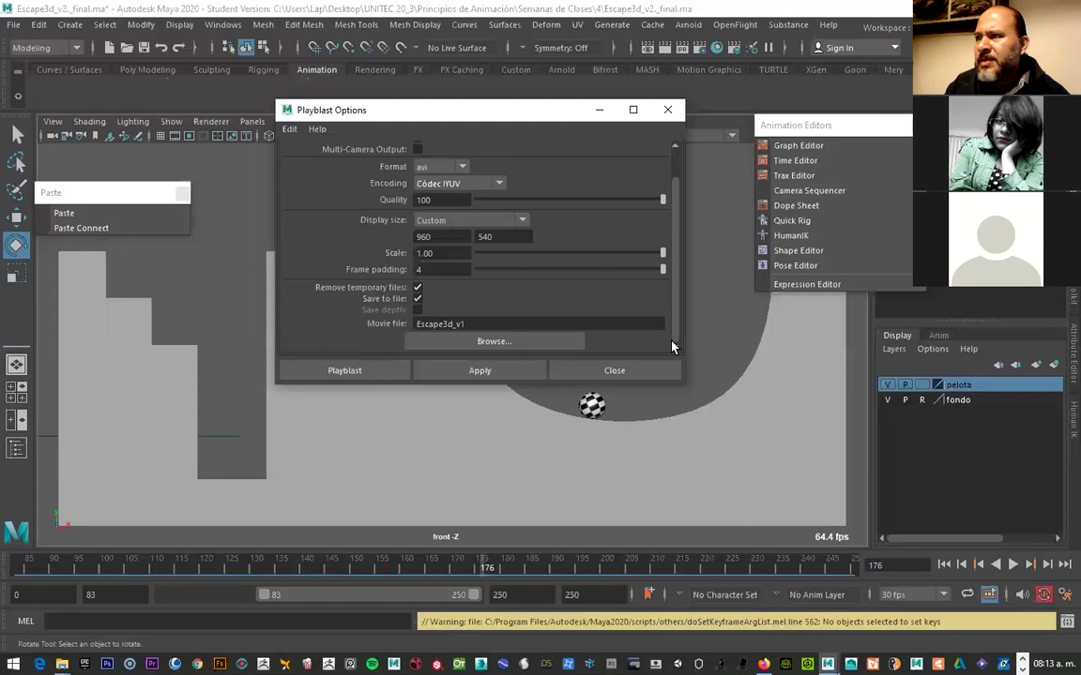
Keep saving to file on, prefix the movie name with 'Apellido Nombre_', and browse for its location
click(418, 299)
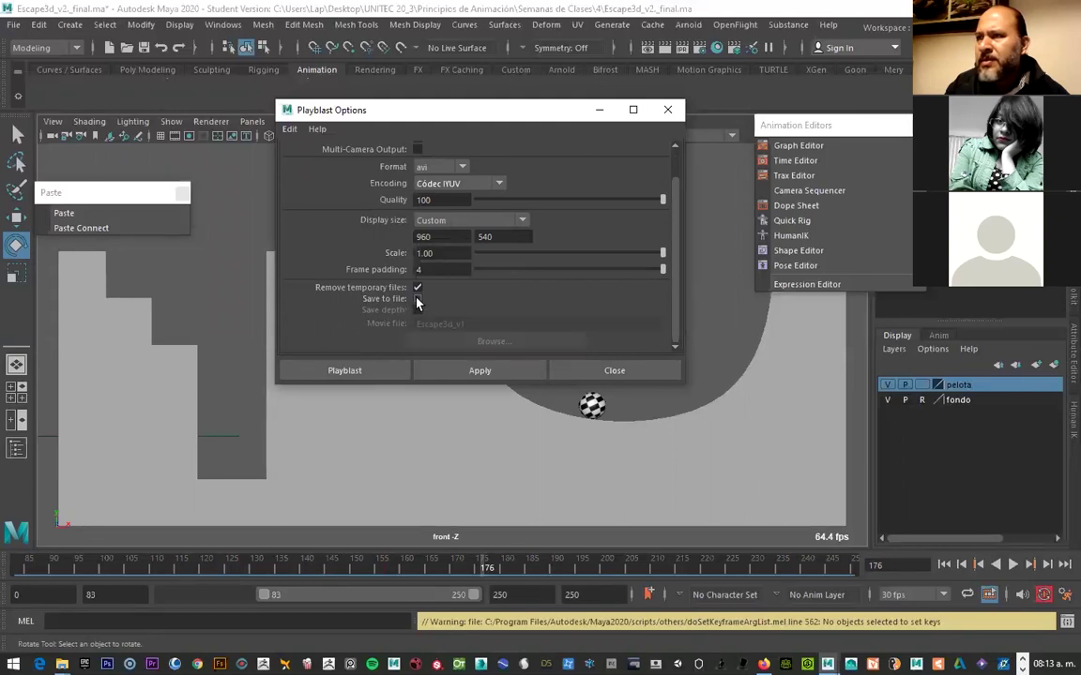
click(418, 299)
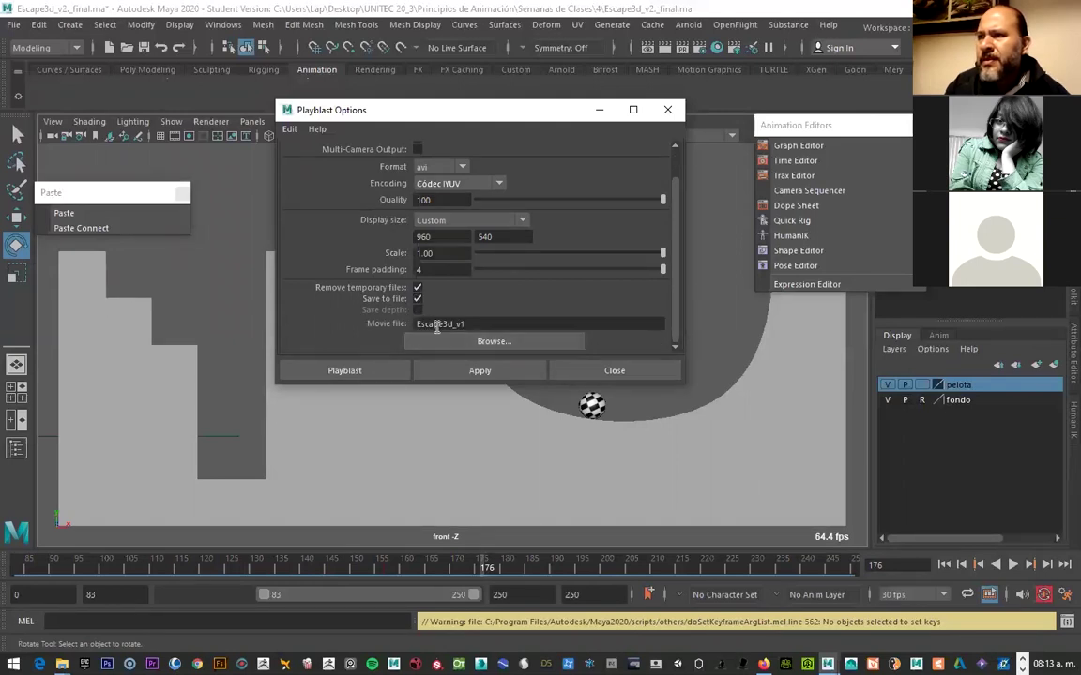
click(438, 343)
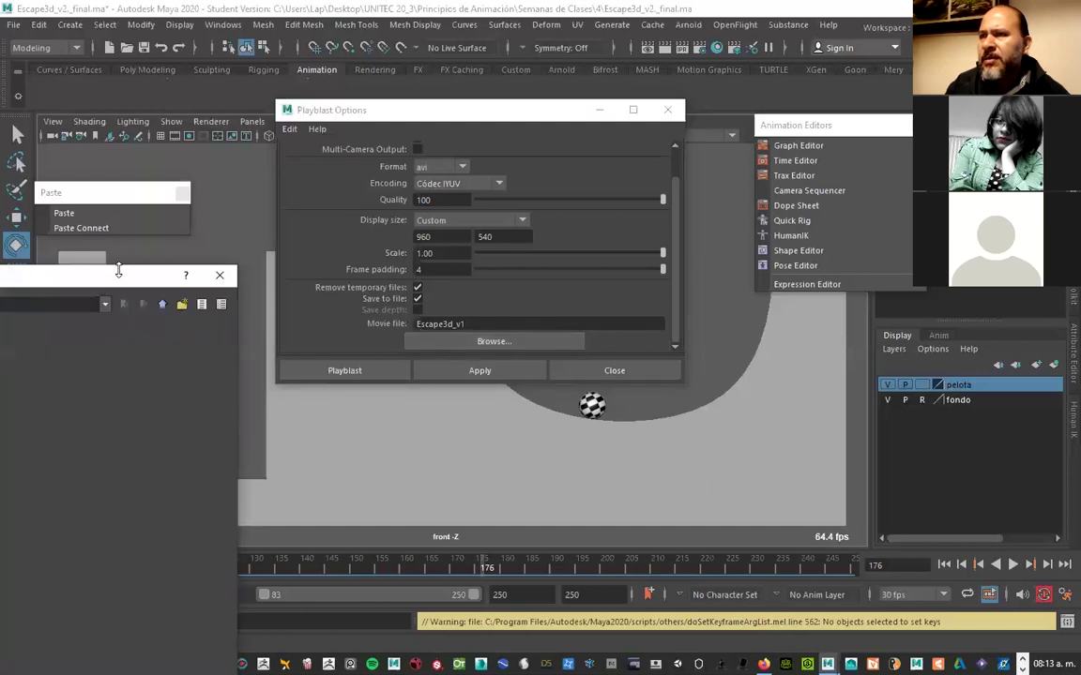
click(216, 242)
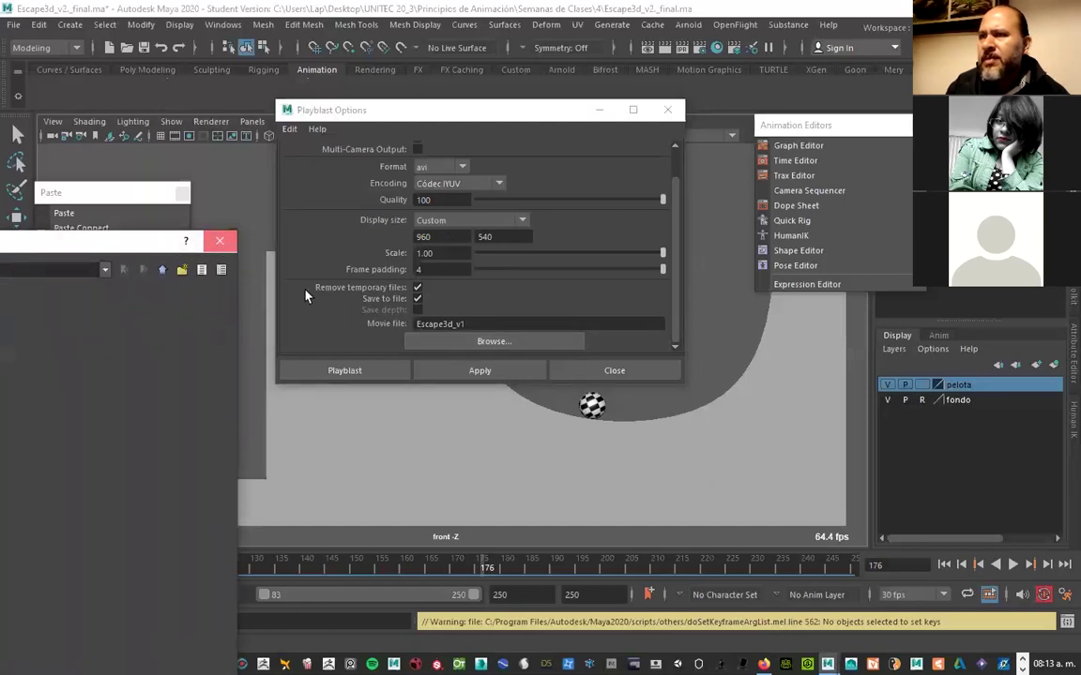
click(418, 323)
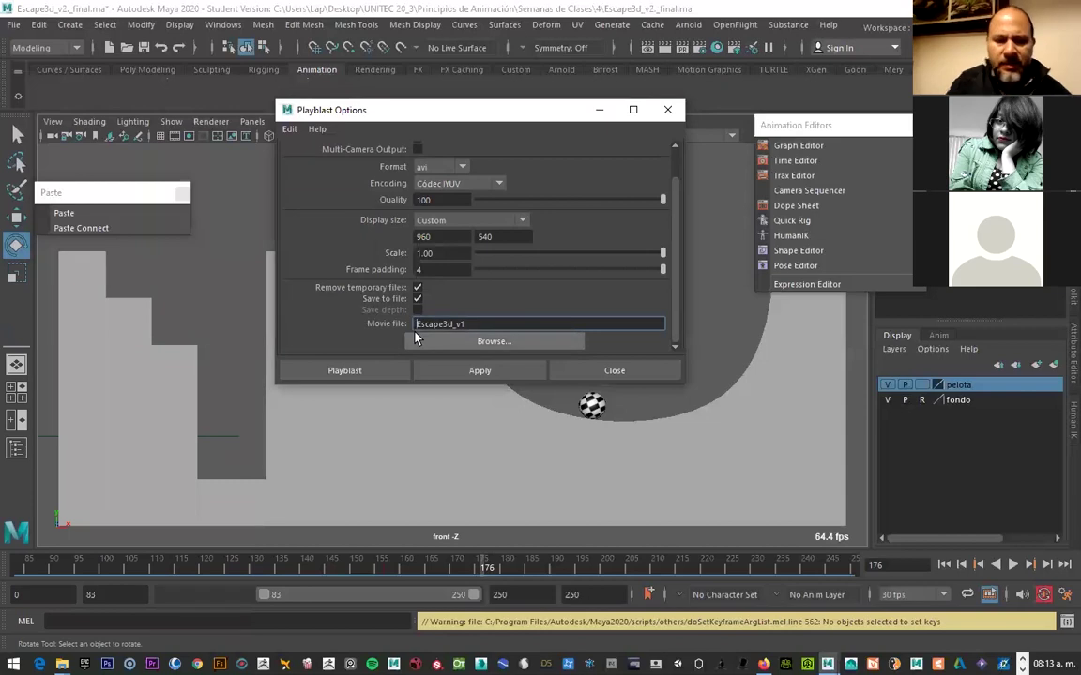
text(Apellido Nombre)
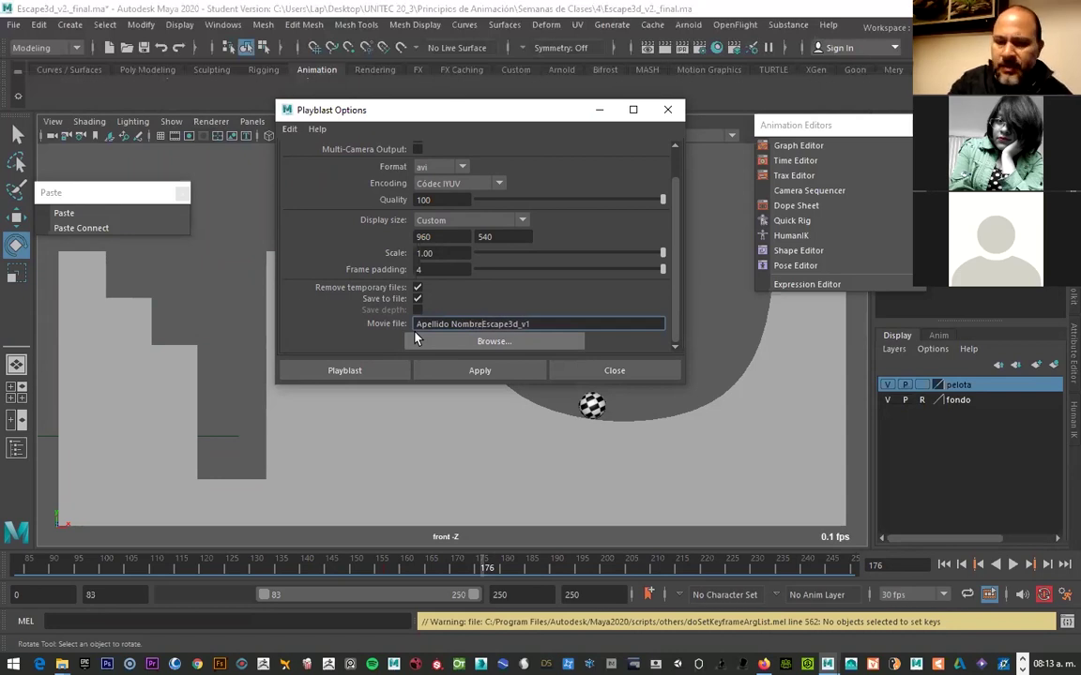
text(_)
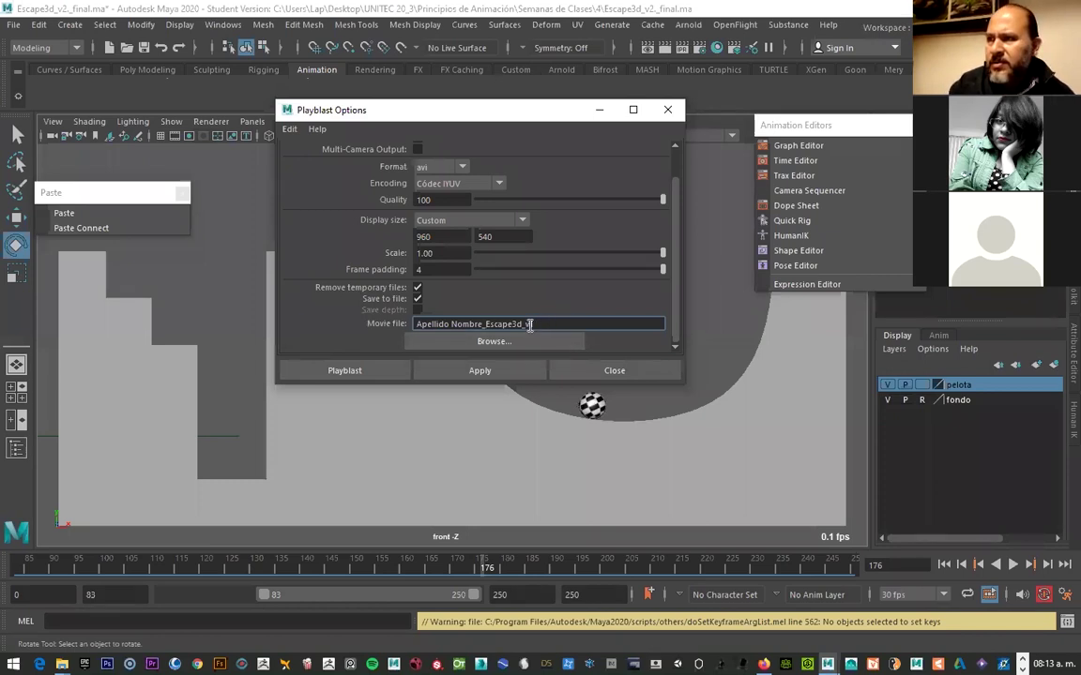
drag(528, 323, 621, 329)
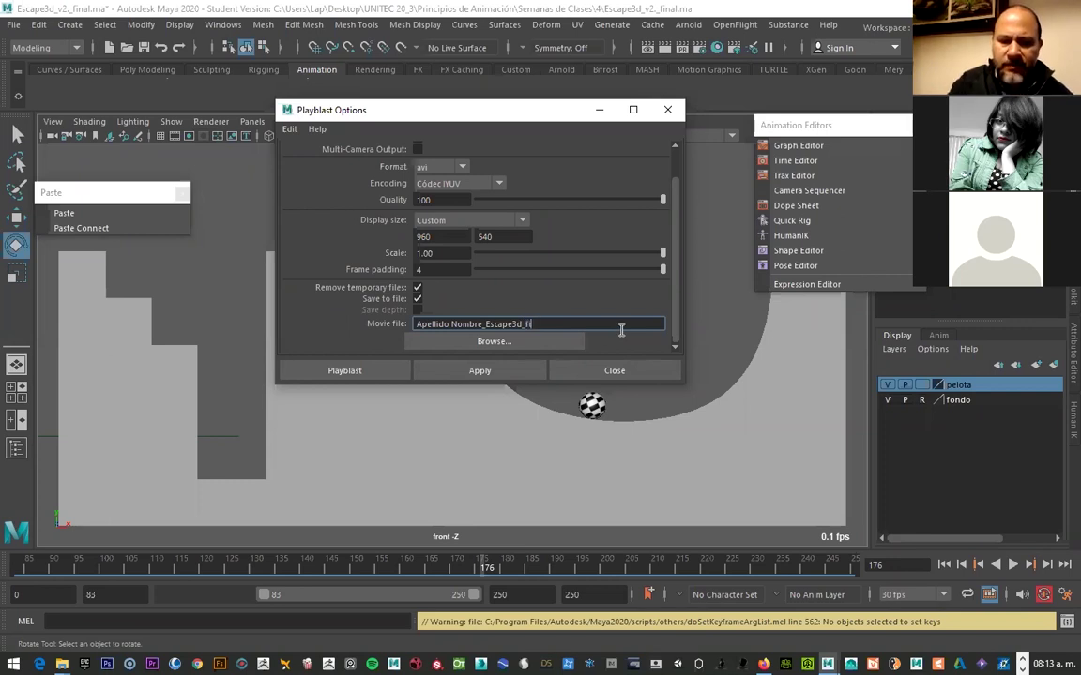
click(475, 345)
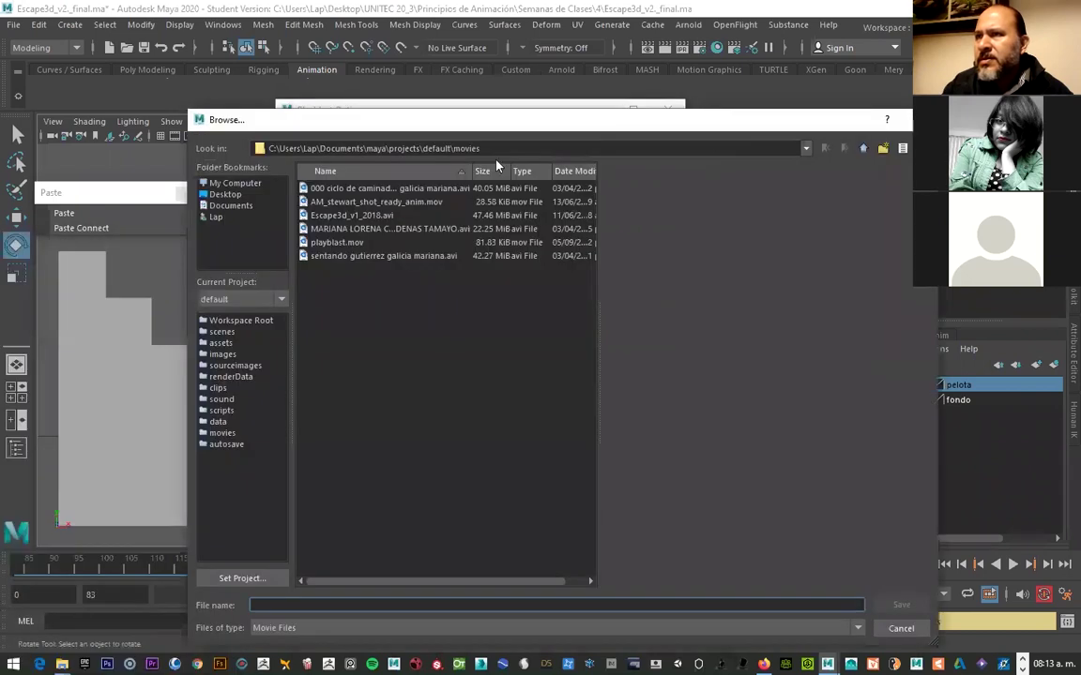
Navigate to Desktop > UNITEC 20_3 > Principios de Animación > Semanas de Clases > 4
click(234, 184)
click(228, 195)
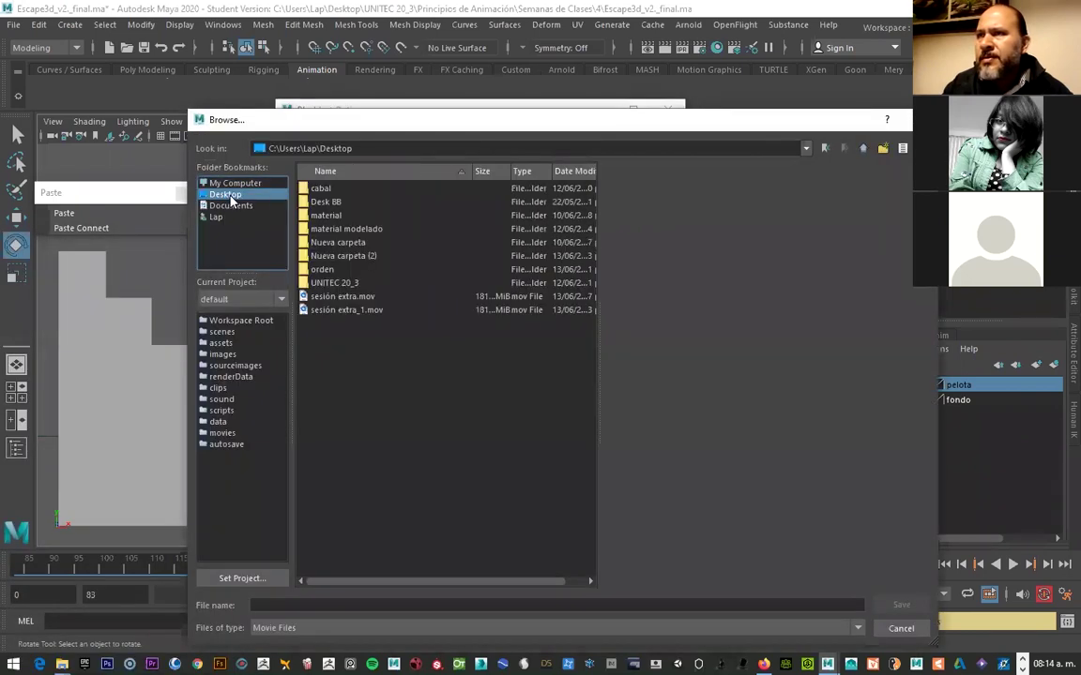
double_click(336, 282)
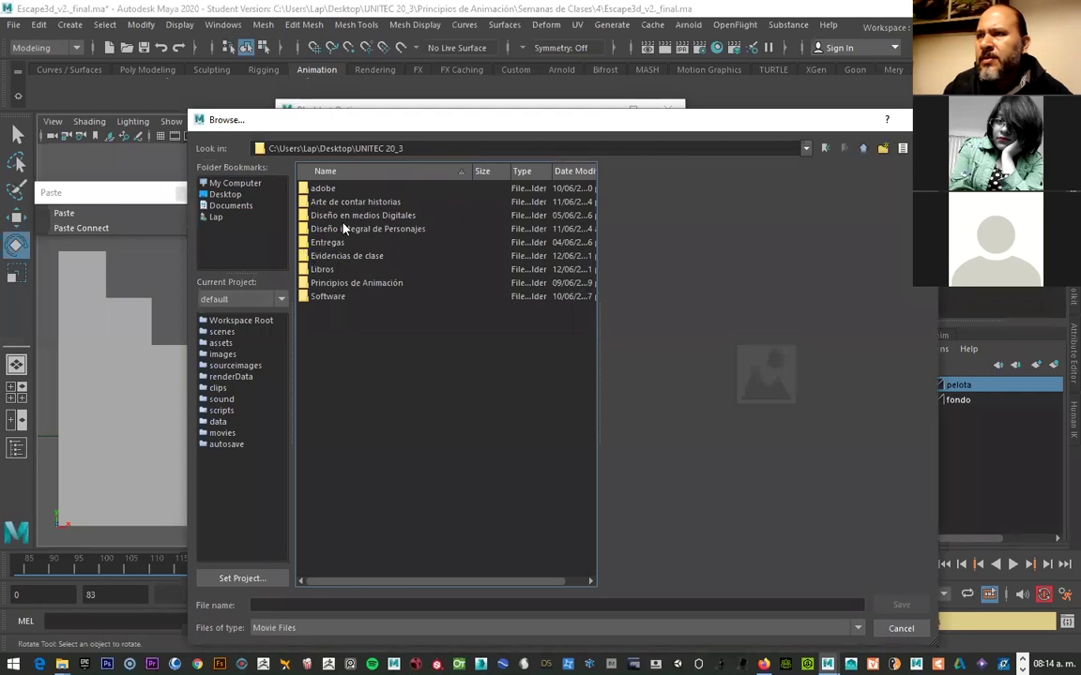
double_click(355, 282)
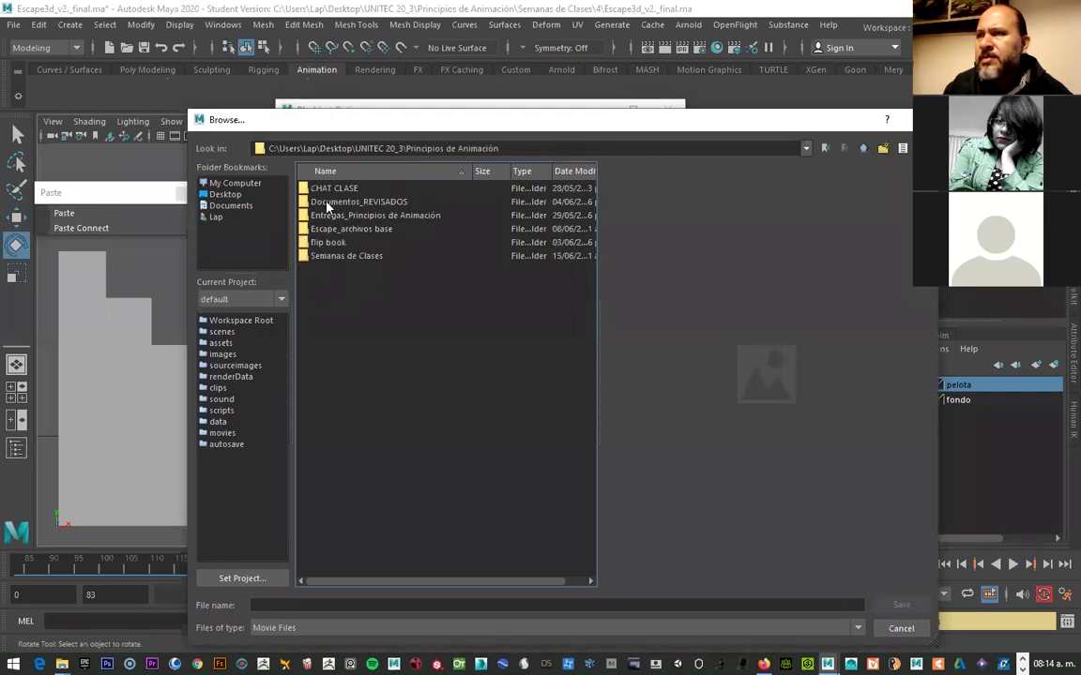
double_click(323, 256)
double_click(310, 215)
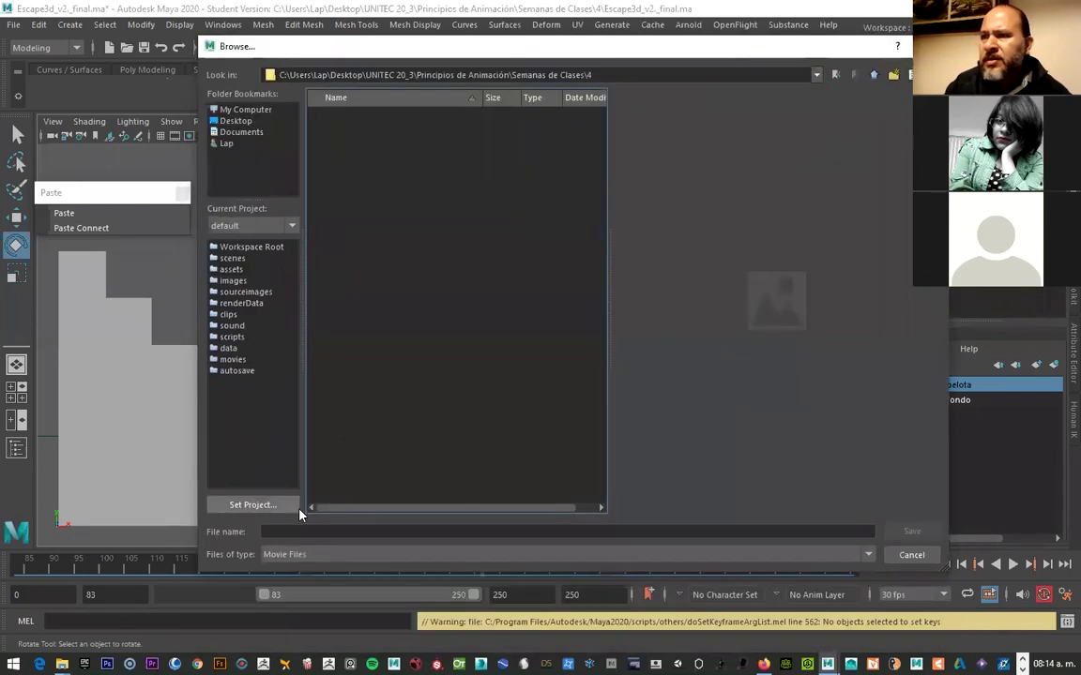
Name the movie file 'Apellido Nombre_Escape3d Final' and save it there
click(284, 531)
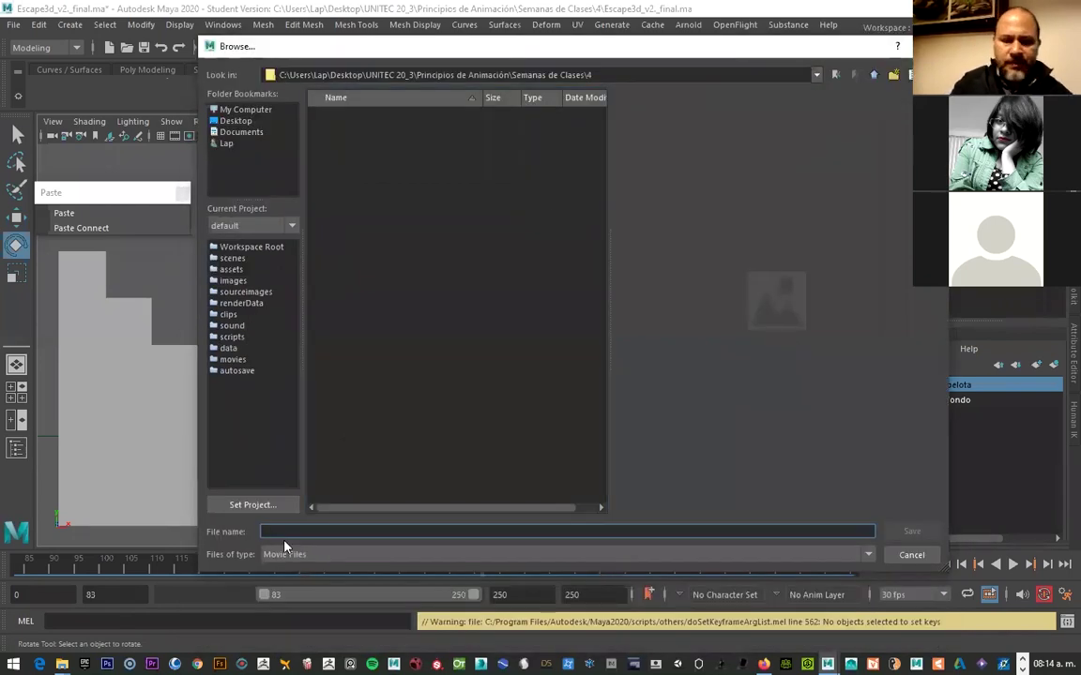
text(Apellido)
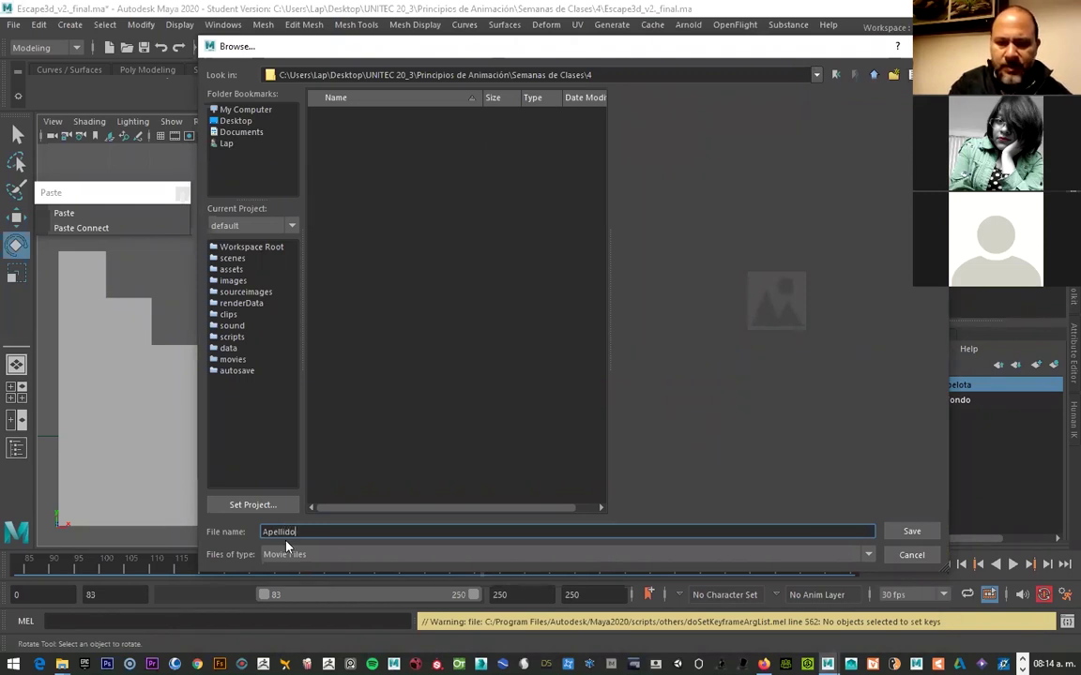
text( Nombre)
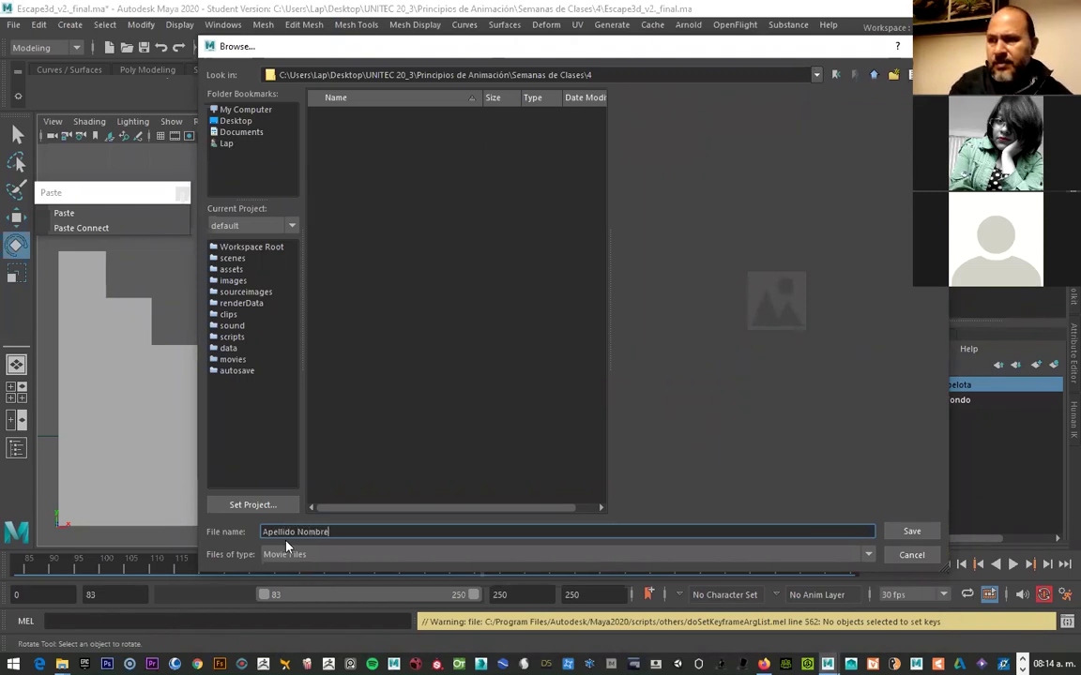
text(_Escapa)
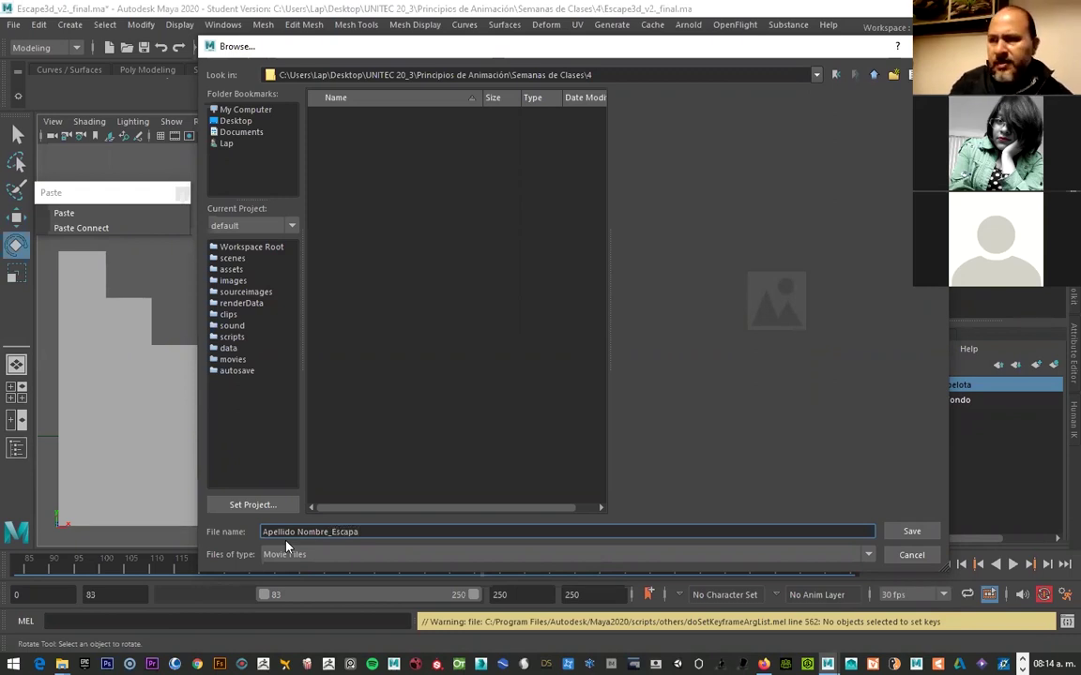
key(BackSpace)
text(e3d)
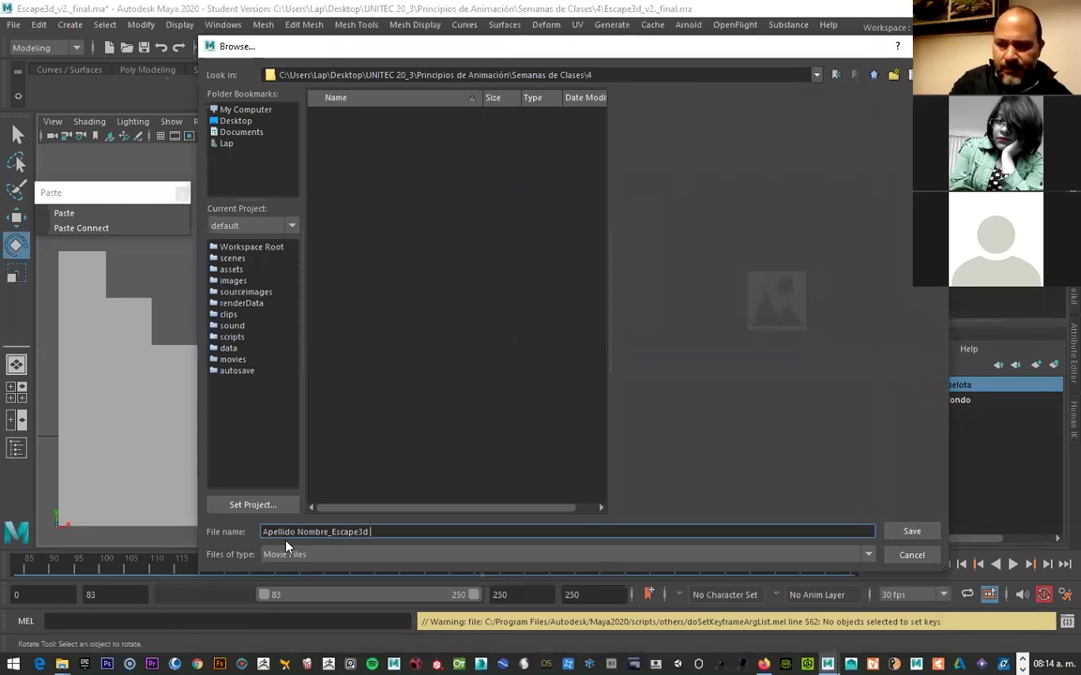
text( Final)
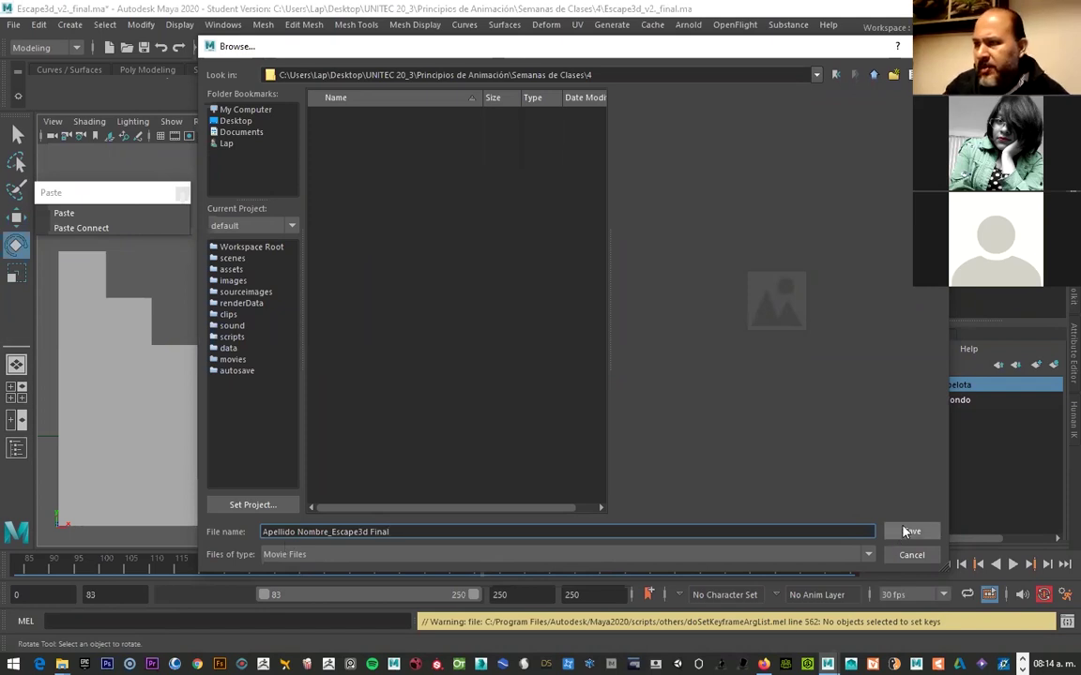
click(906, 532)
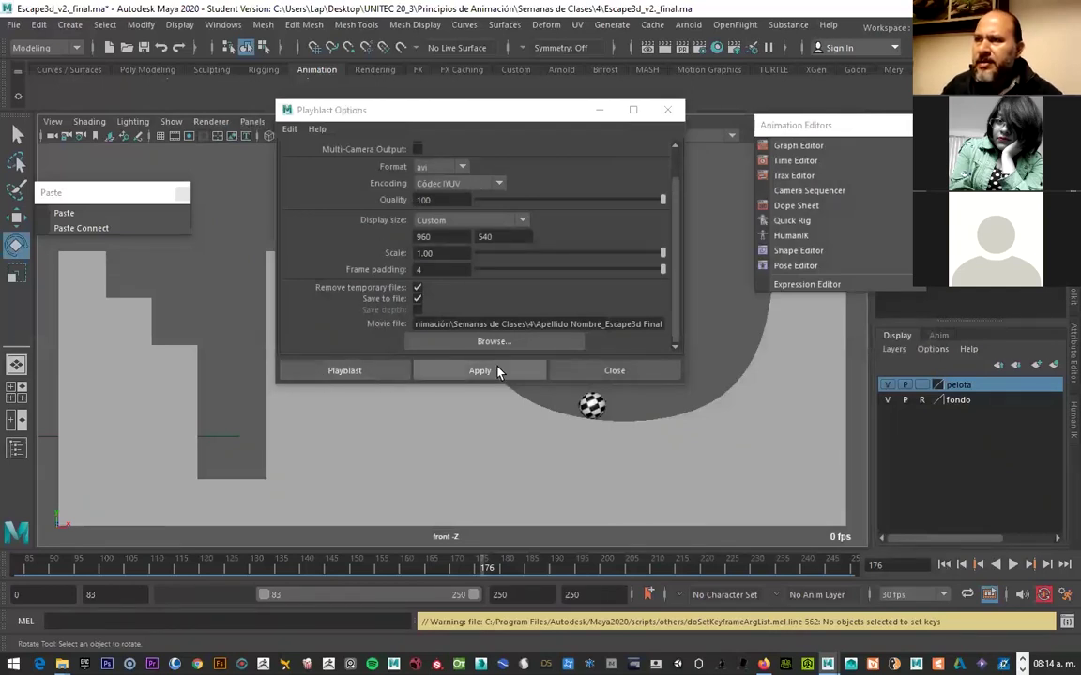
click(521, 343)
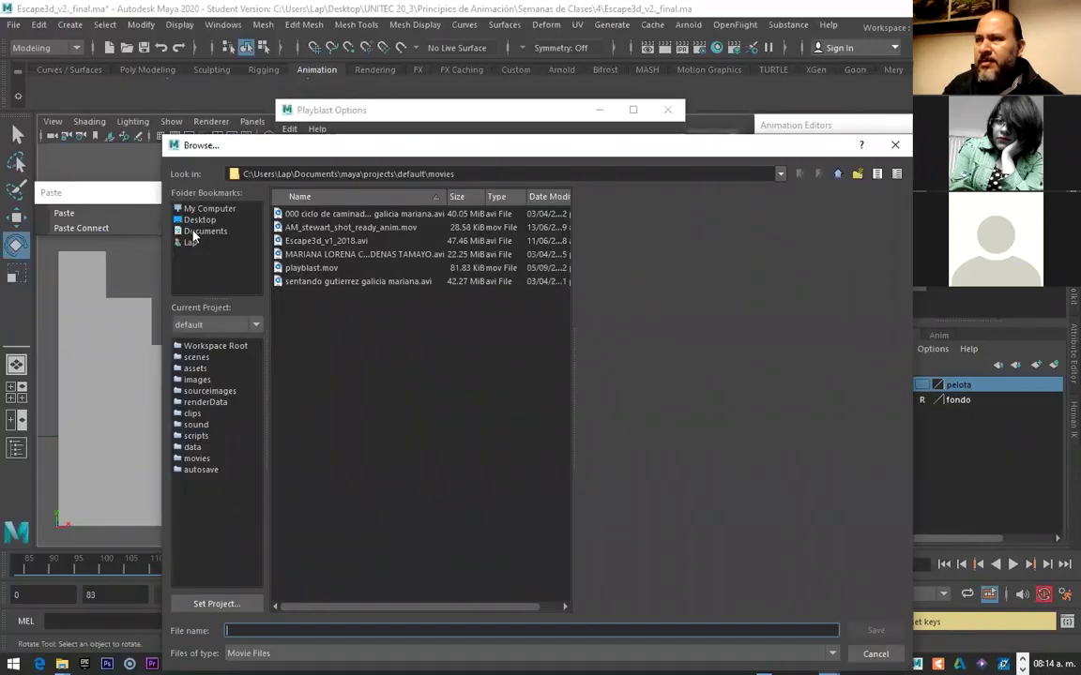
click(197, 220)
double_click(291, 308)
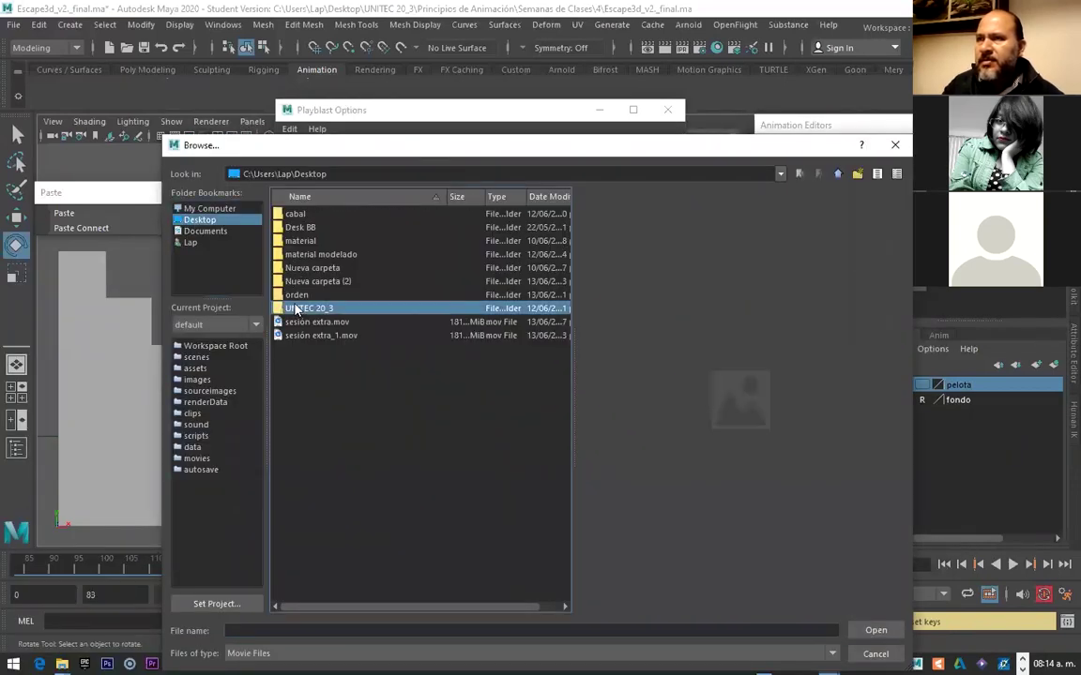
double_click(326, 309)
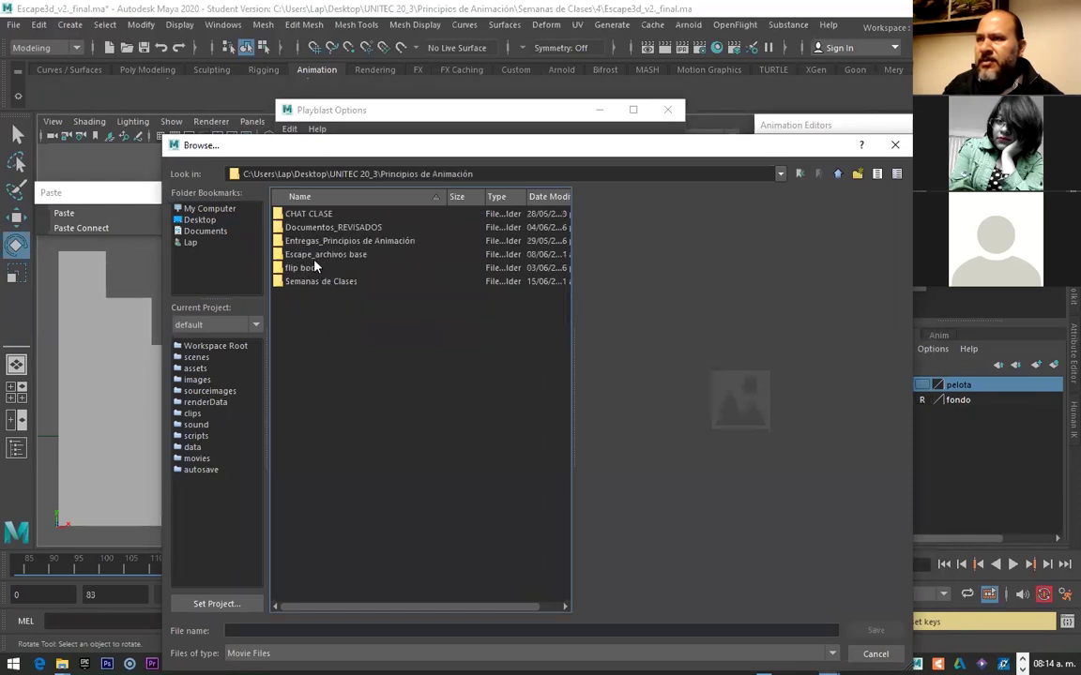
double_click(300, 282)
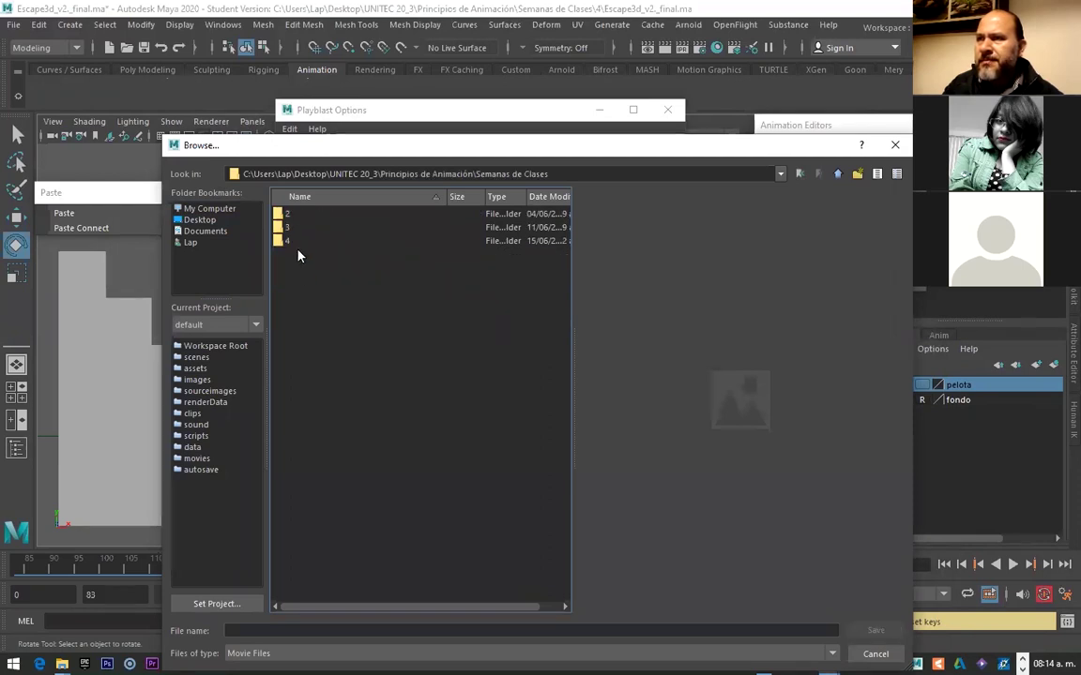
double_click(291, 242)
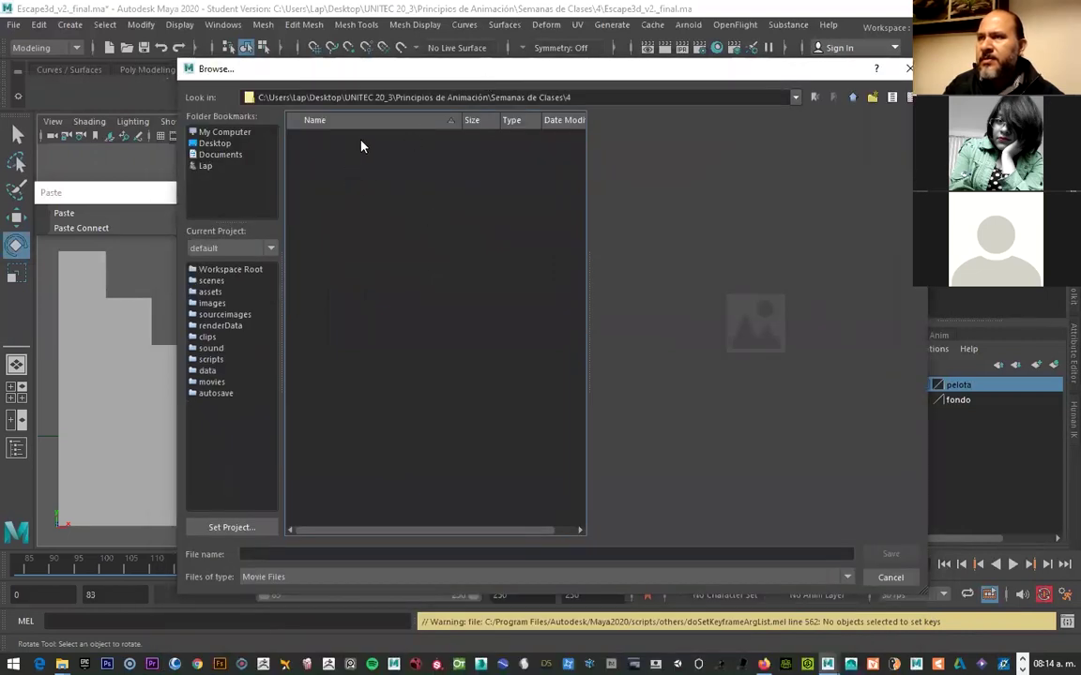
click(891, 578)
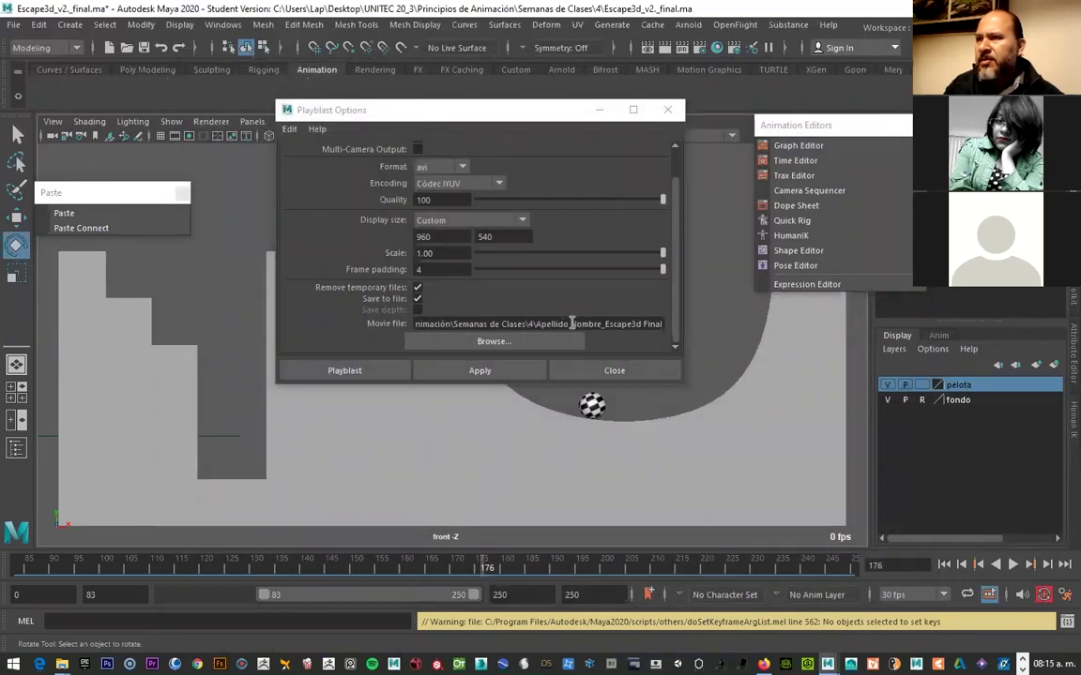
Append '_avi' to the movie file name and record the playblast
drag(591, 324, 710, 331)
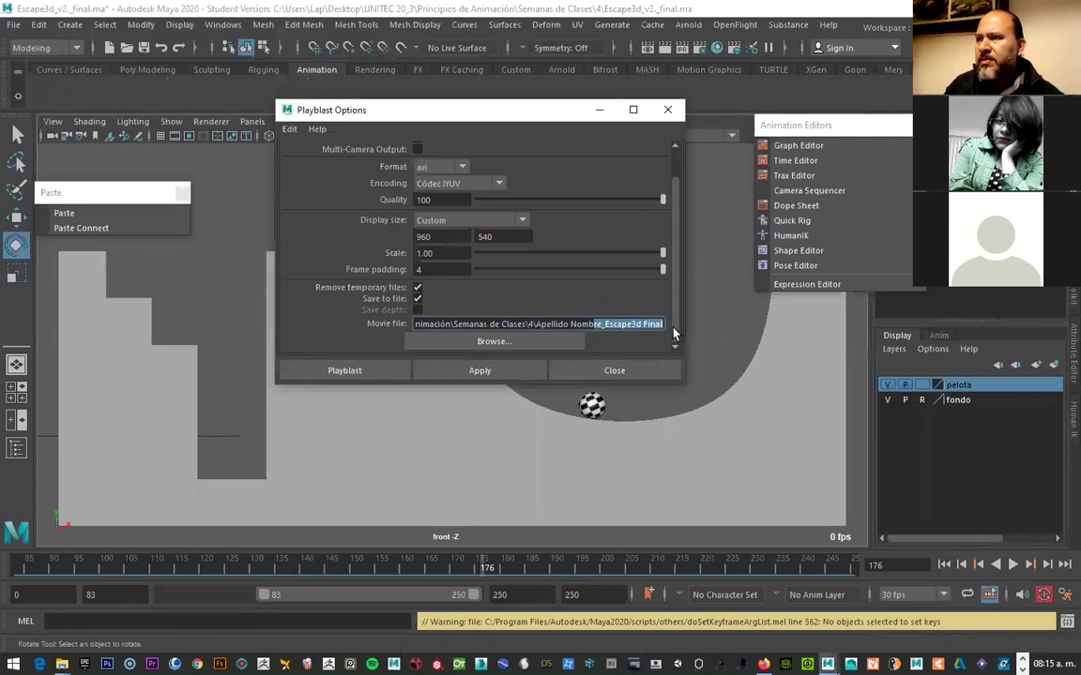
click(660, 324)
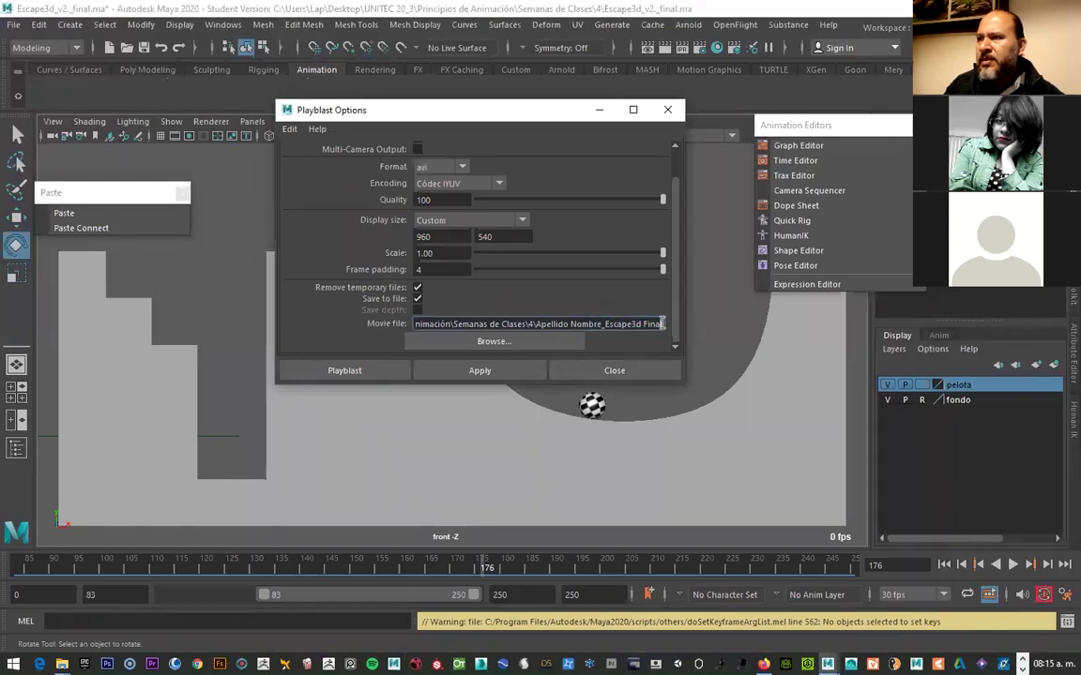
text(_avi)
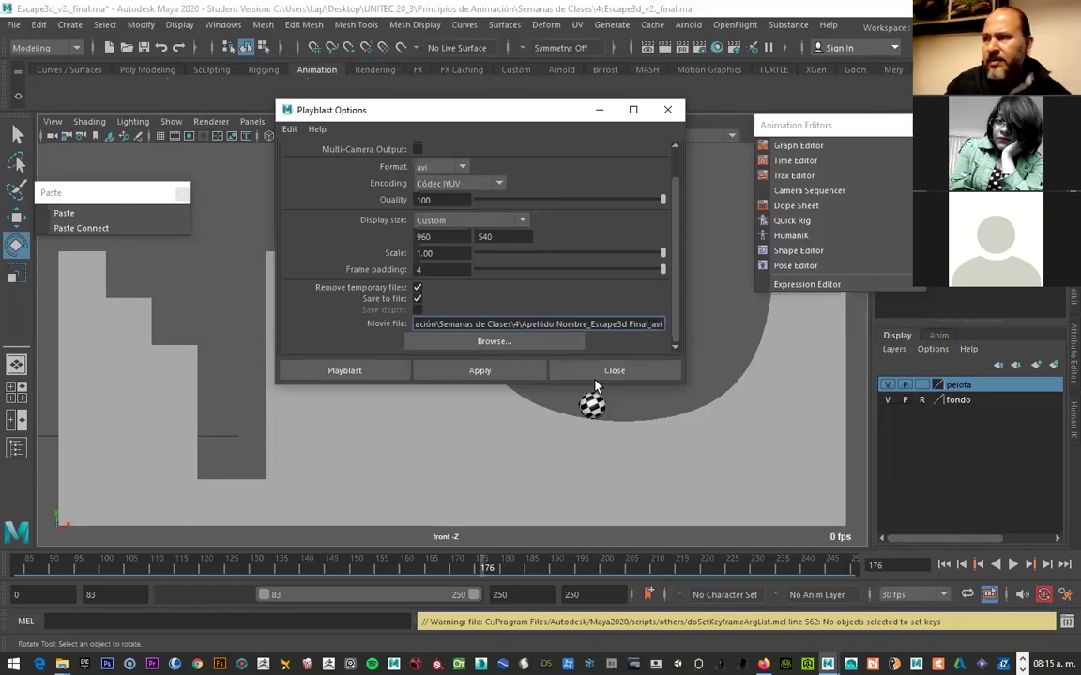
click(378, 370)
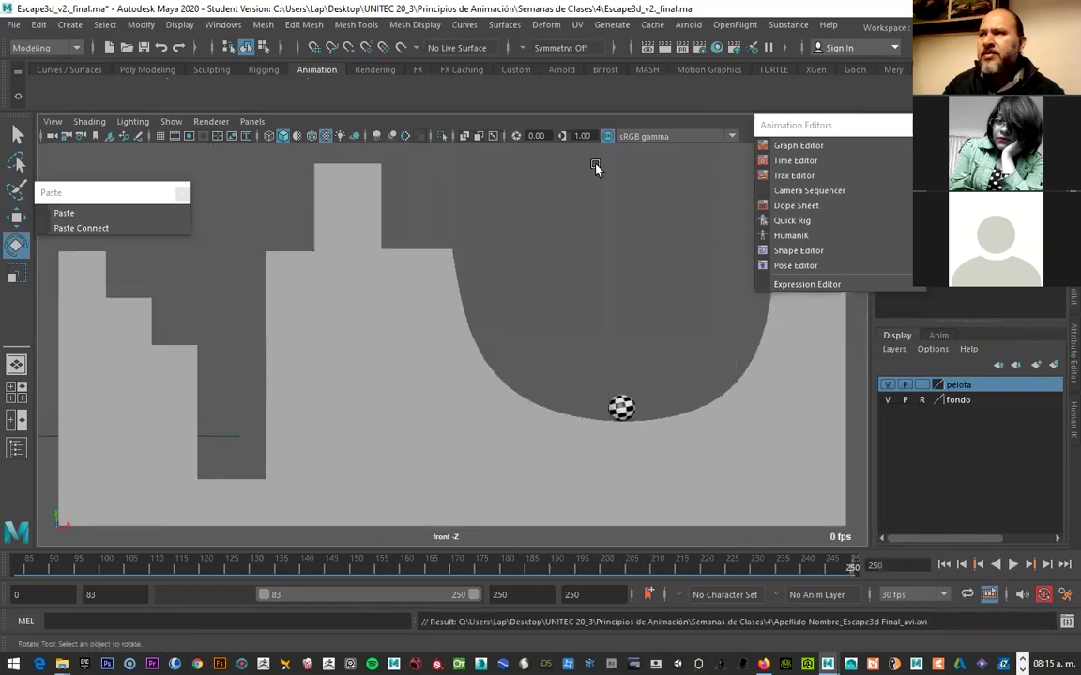
Reopen the Playblast options from the time slider
drag(94, 193, 197, 143)
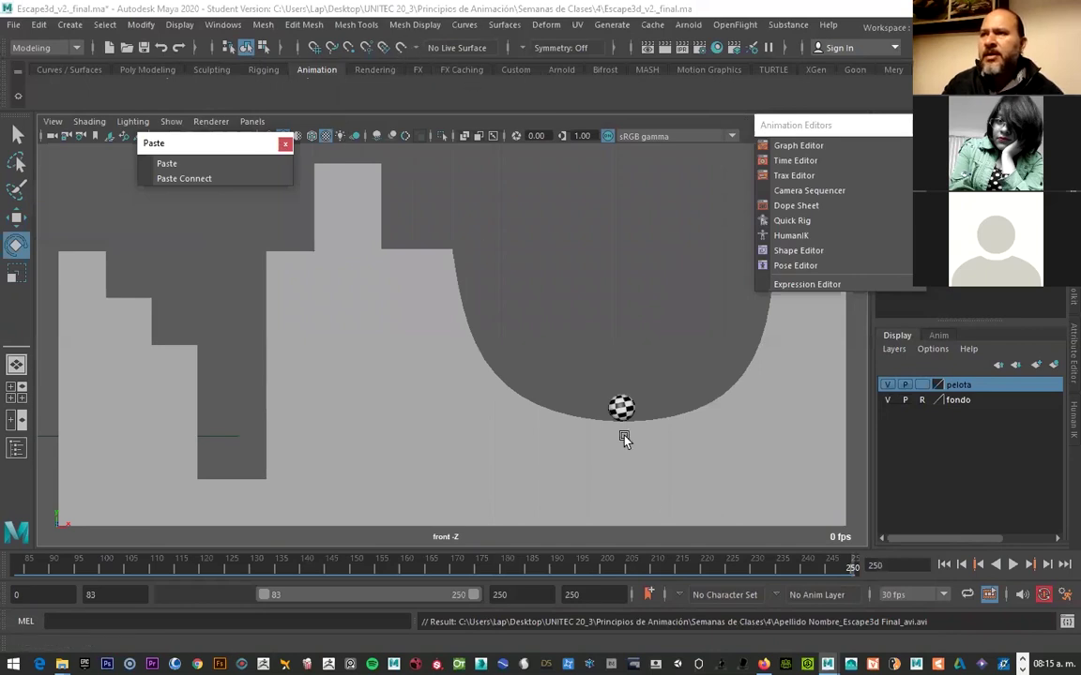
right_click(634, 568)
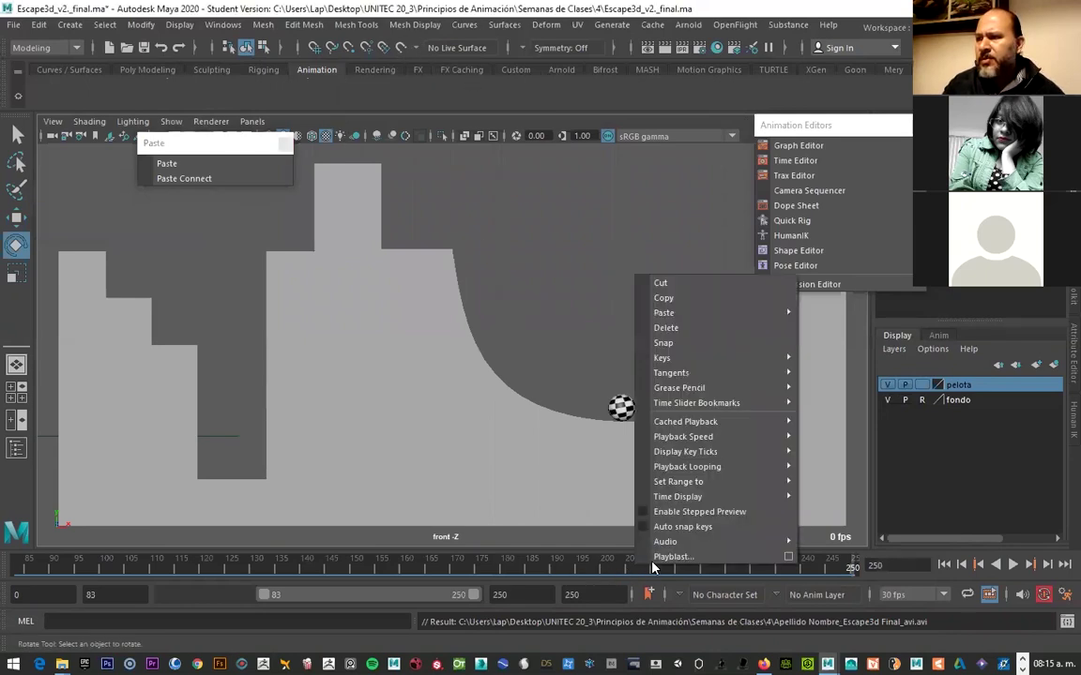
right_click(490, 569)
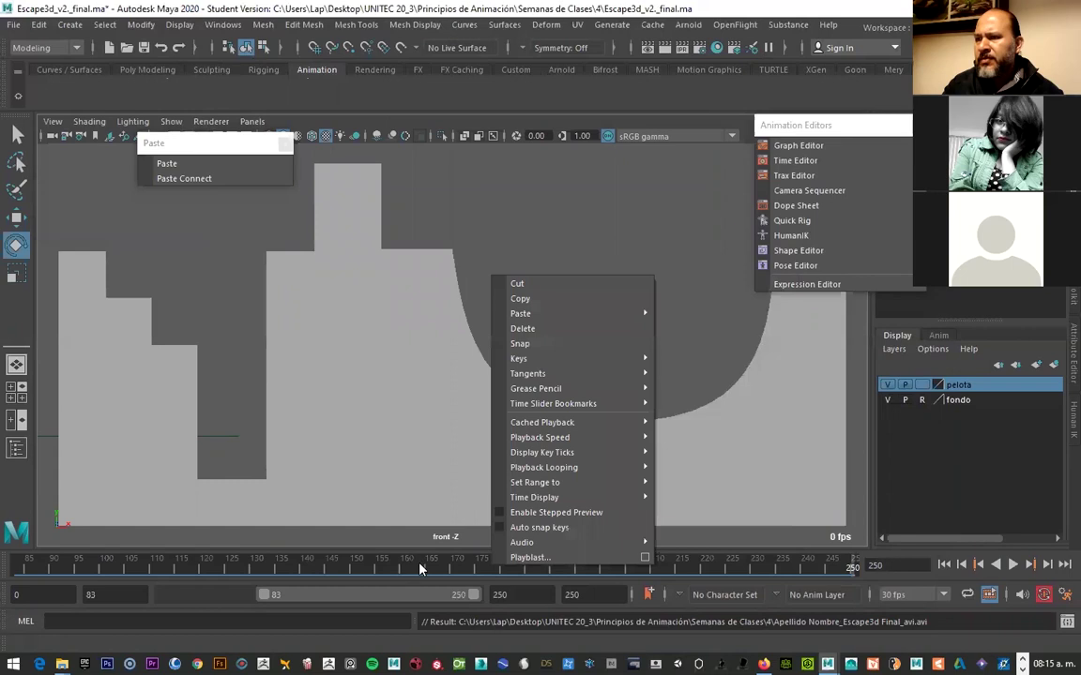
click(646, 563)
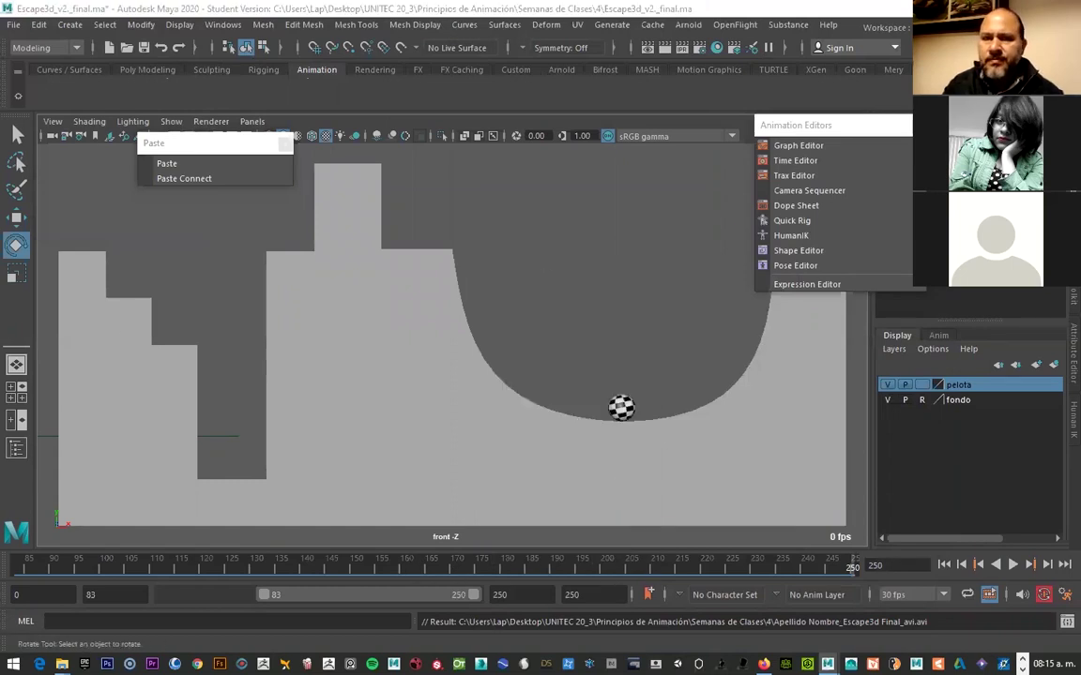
Switch the playblast to qt with H.264 encoding, quality 100, 960×540 and scale 1.00
click(513, 179)
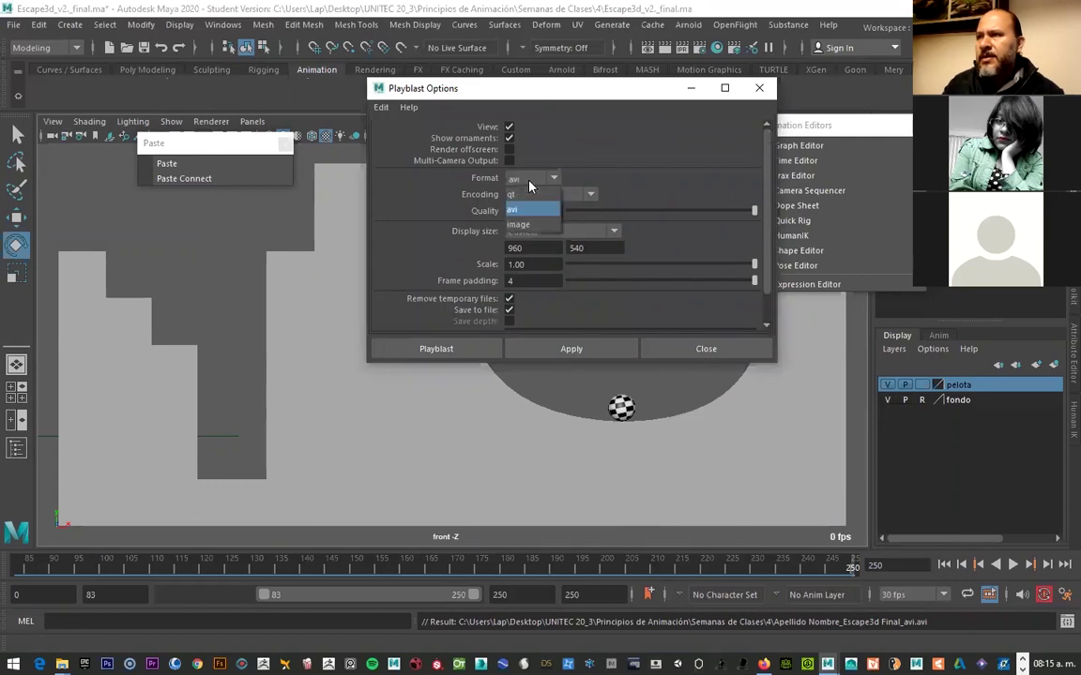
click(517, 196)
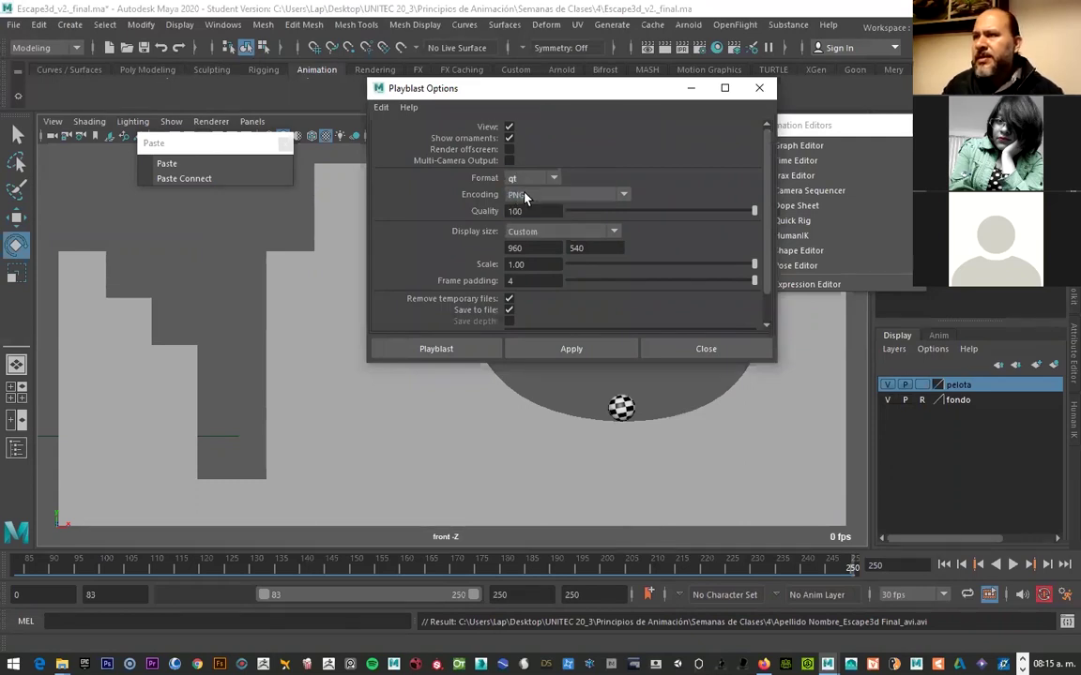
click(540, 197)
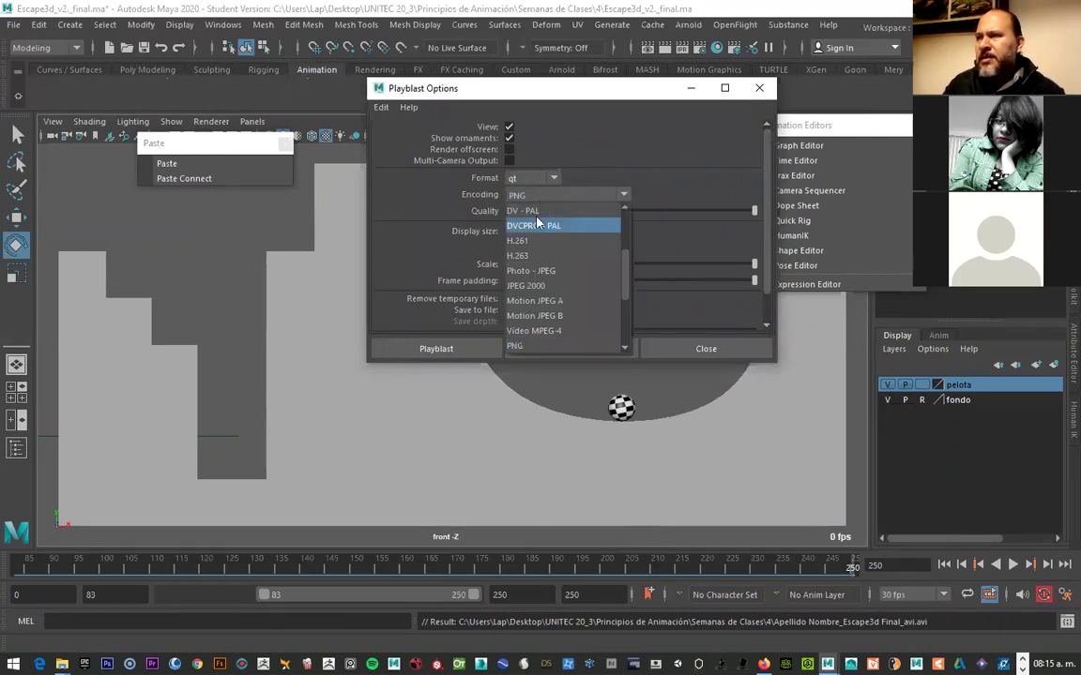
drag(627, 285, 625, 230)
click(522, 241)
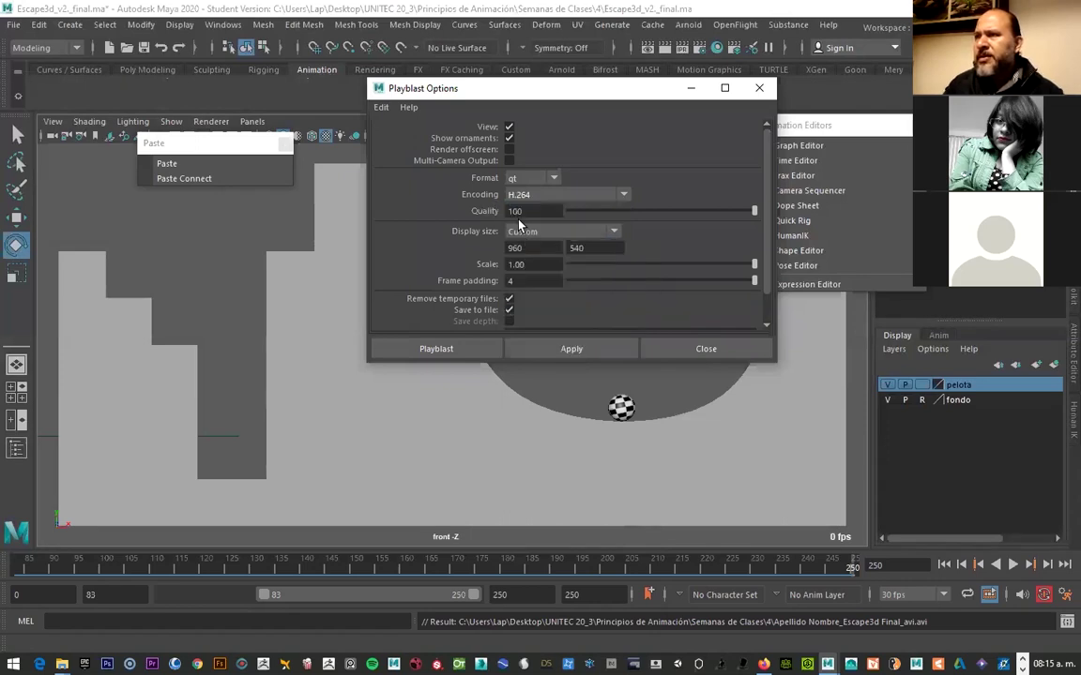
drag(526, 210, 490, 214)
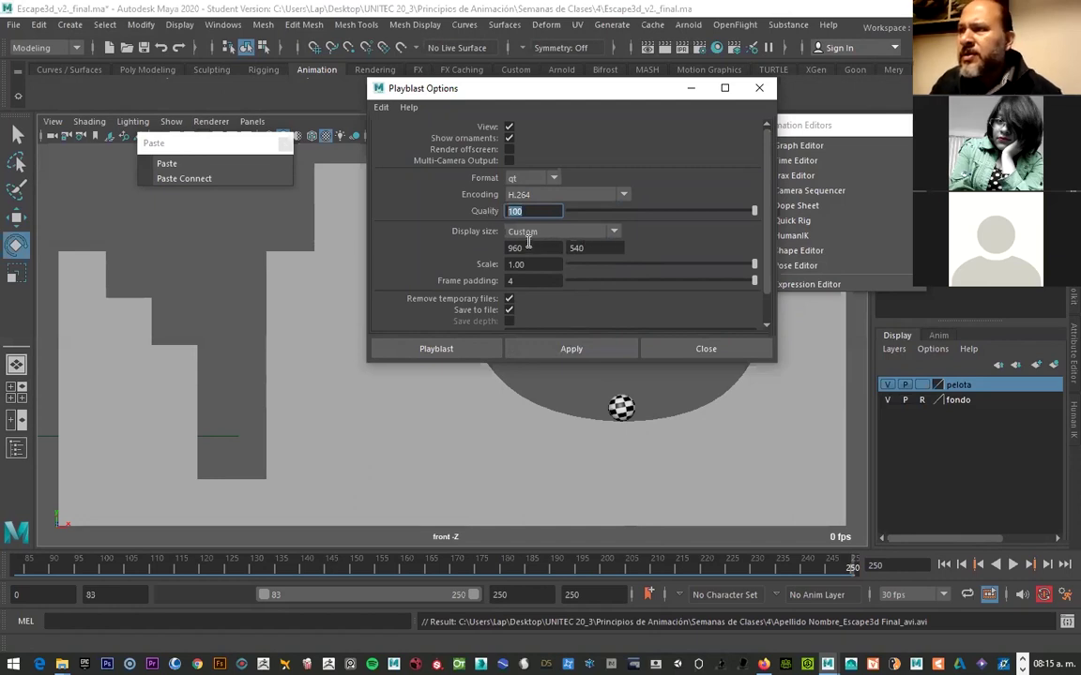
drag(539, 247, 475, 252)
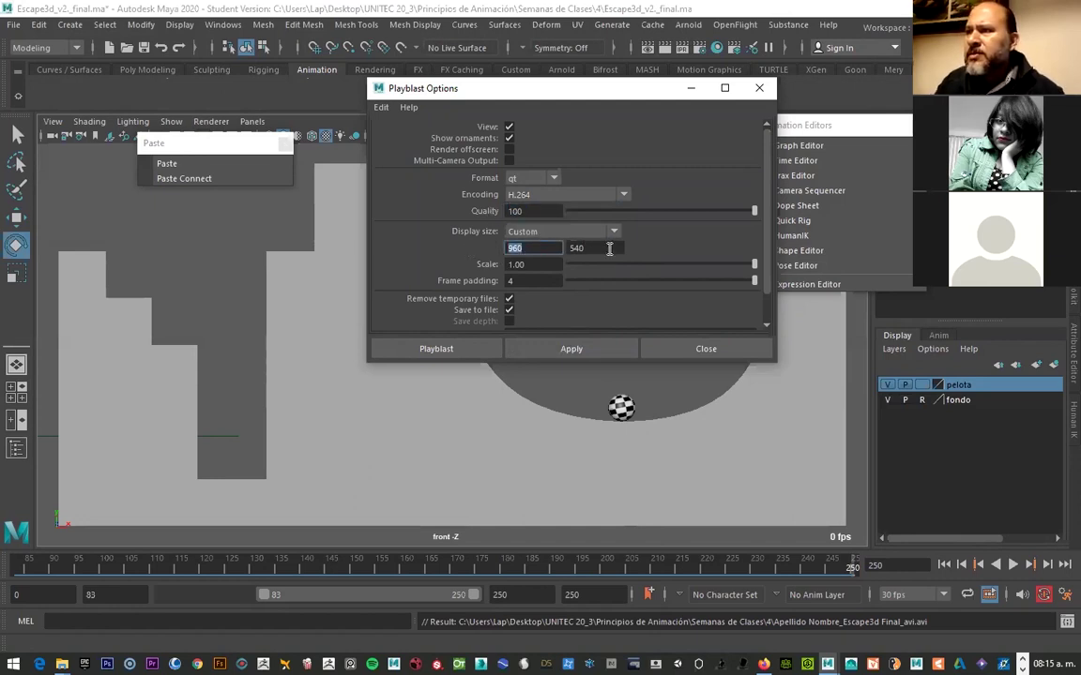
drag(608, 249, 566, 248)
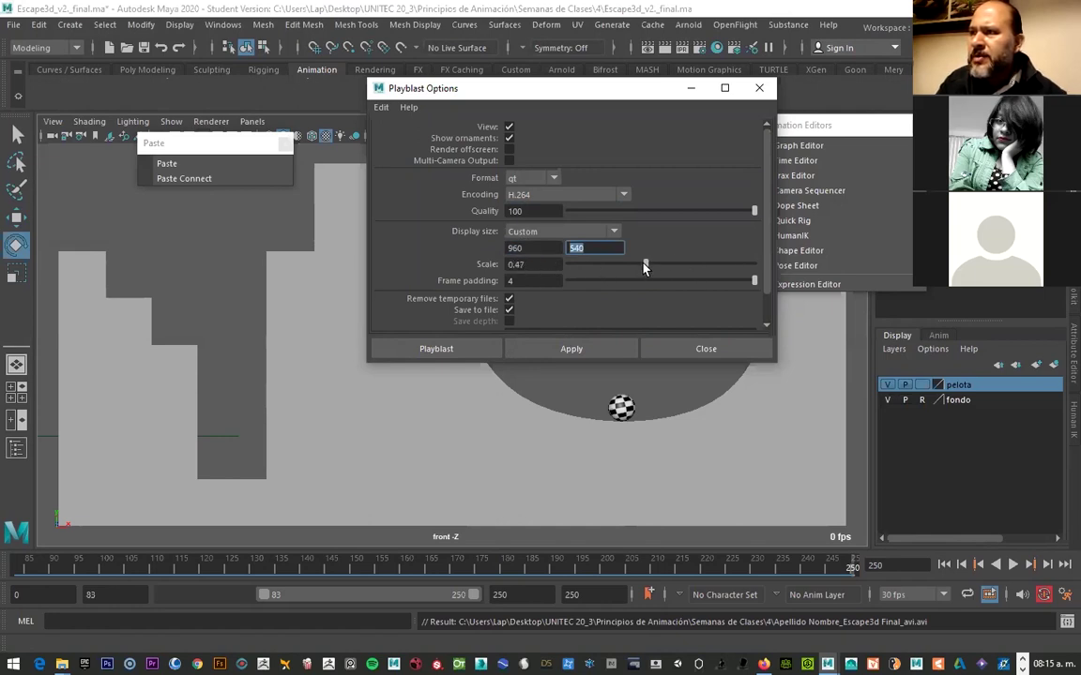
drag(645, 266, 754, 266)
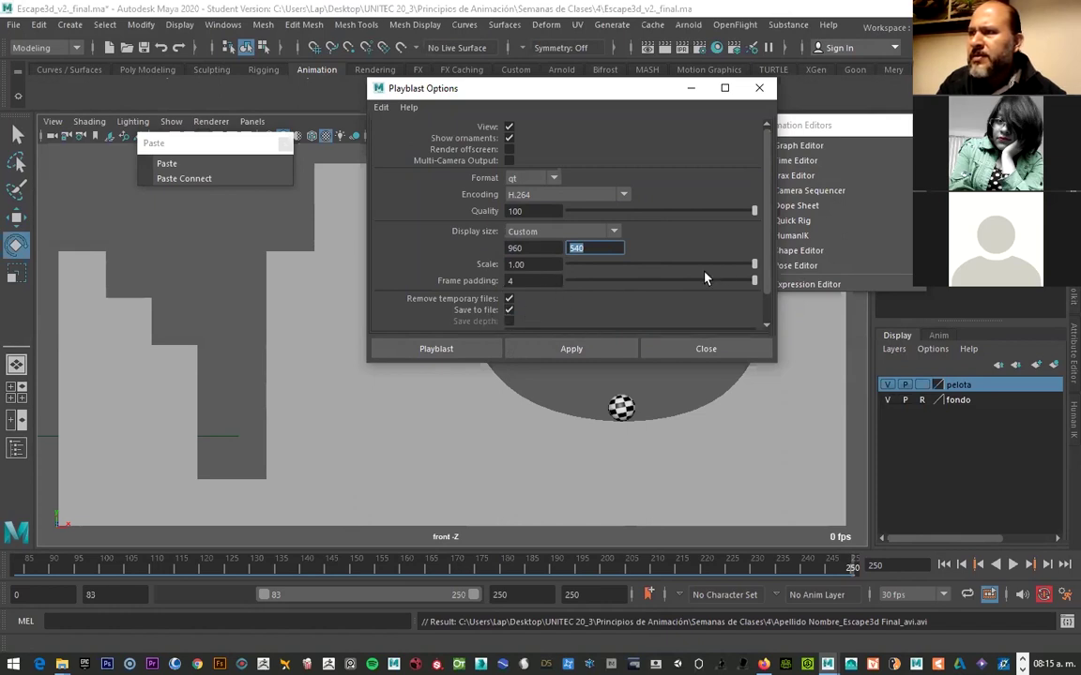
scroll(694, 258, down, 2)
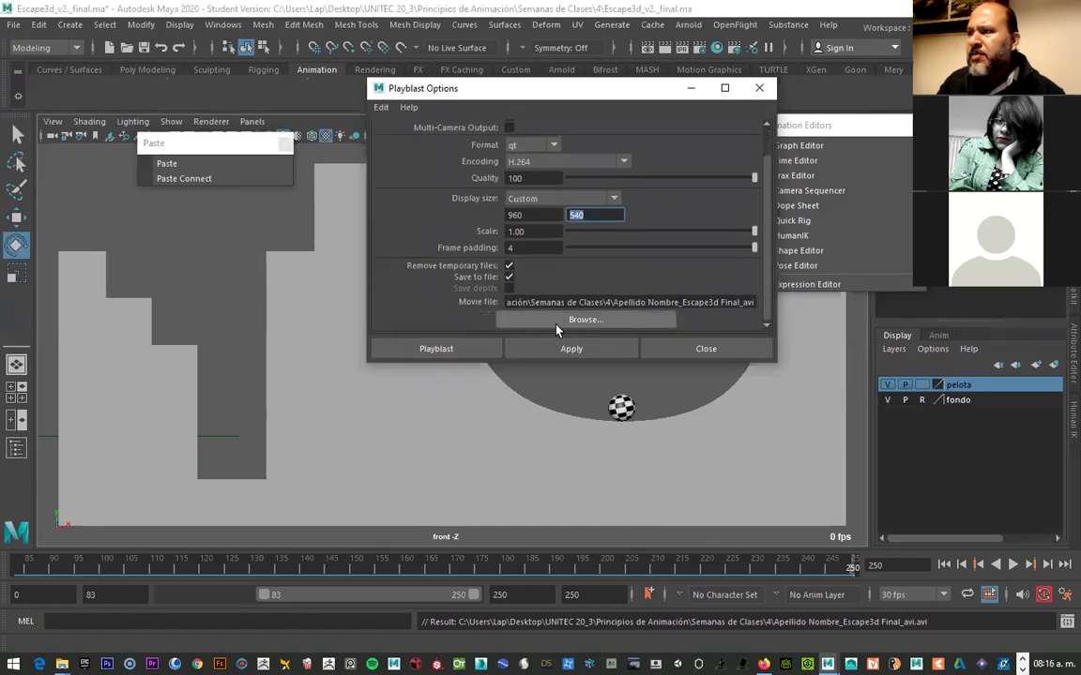
Browse to the Semanas de Clases\4 folder on the Desktop for the movie file
click(579, 321)
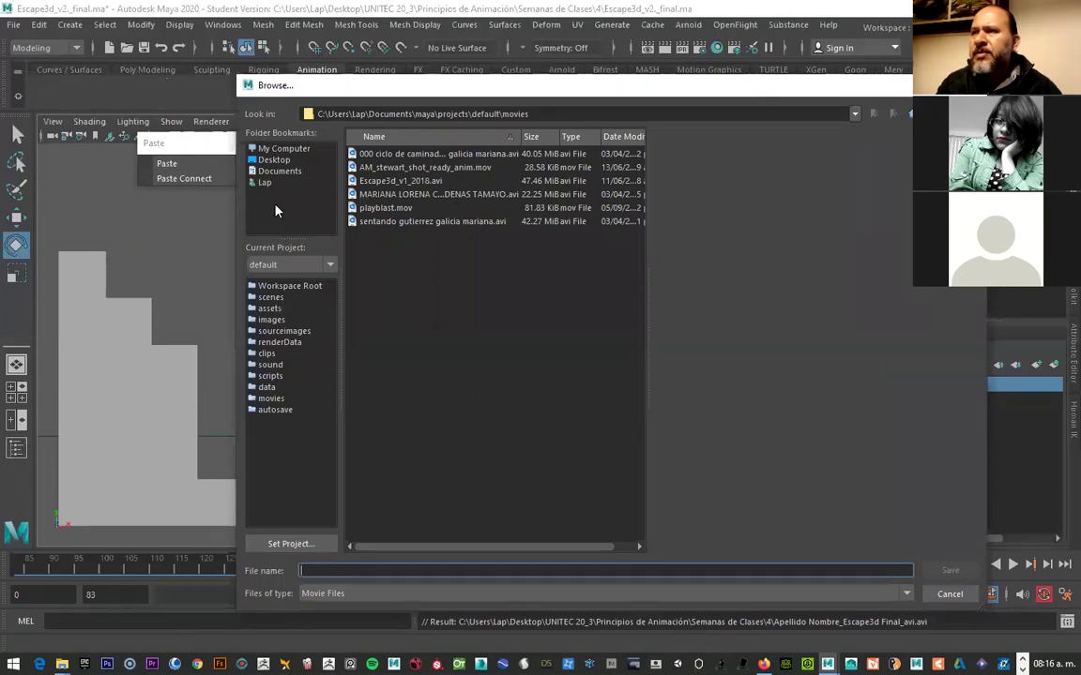
click(280, 161)
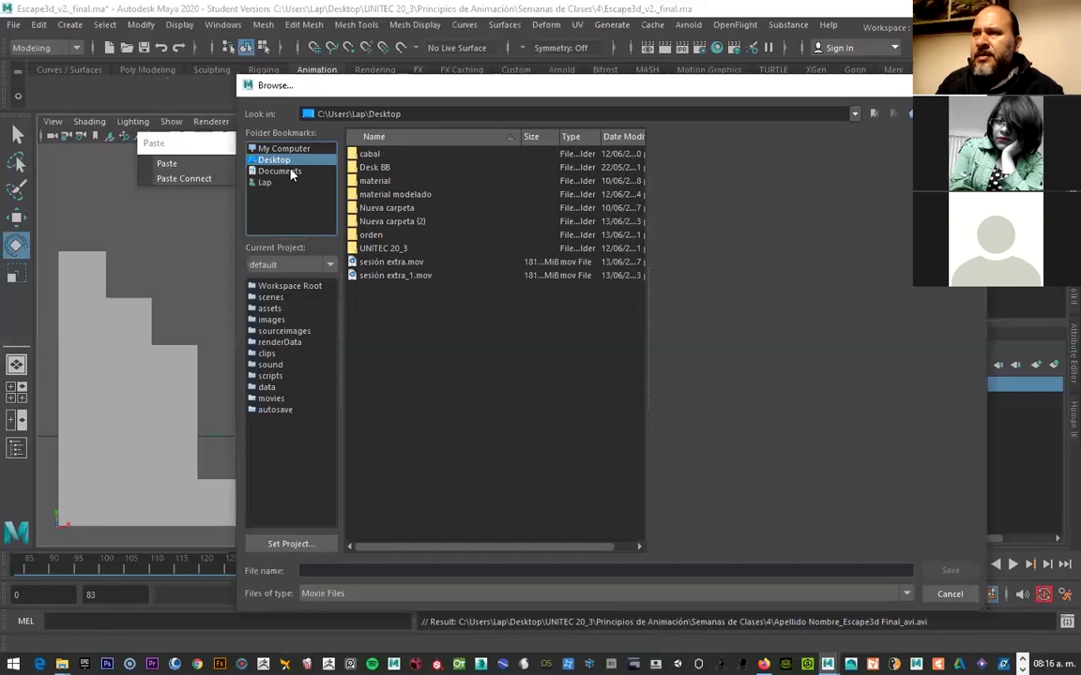
double_click(386, 248)
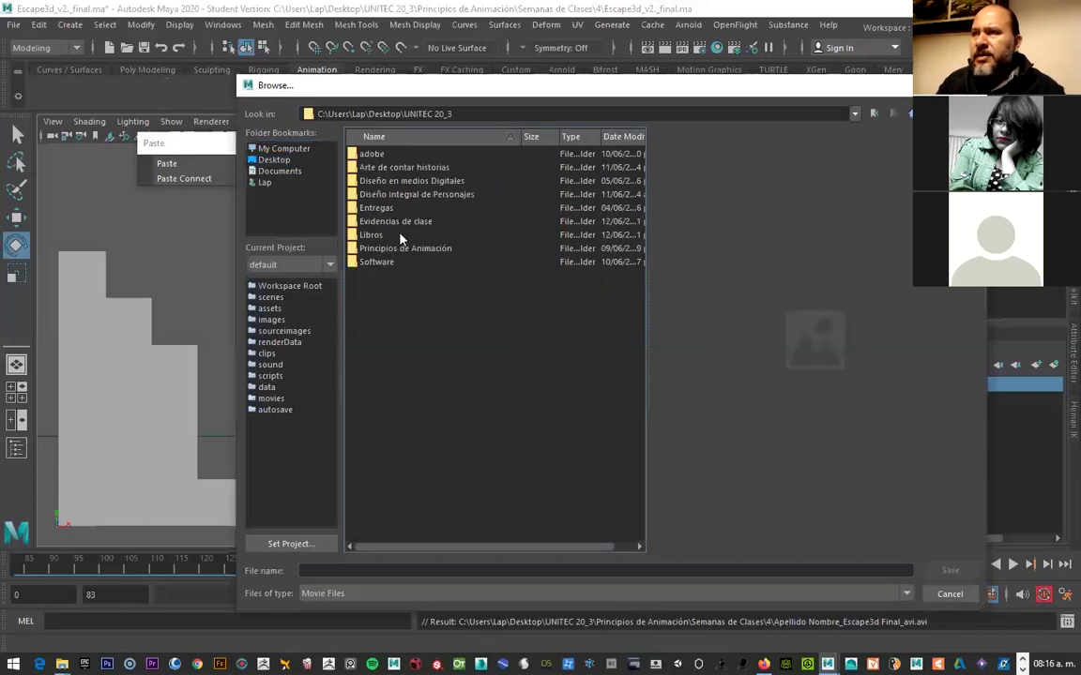
double_click(404, 248)
double_click(382, 223)
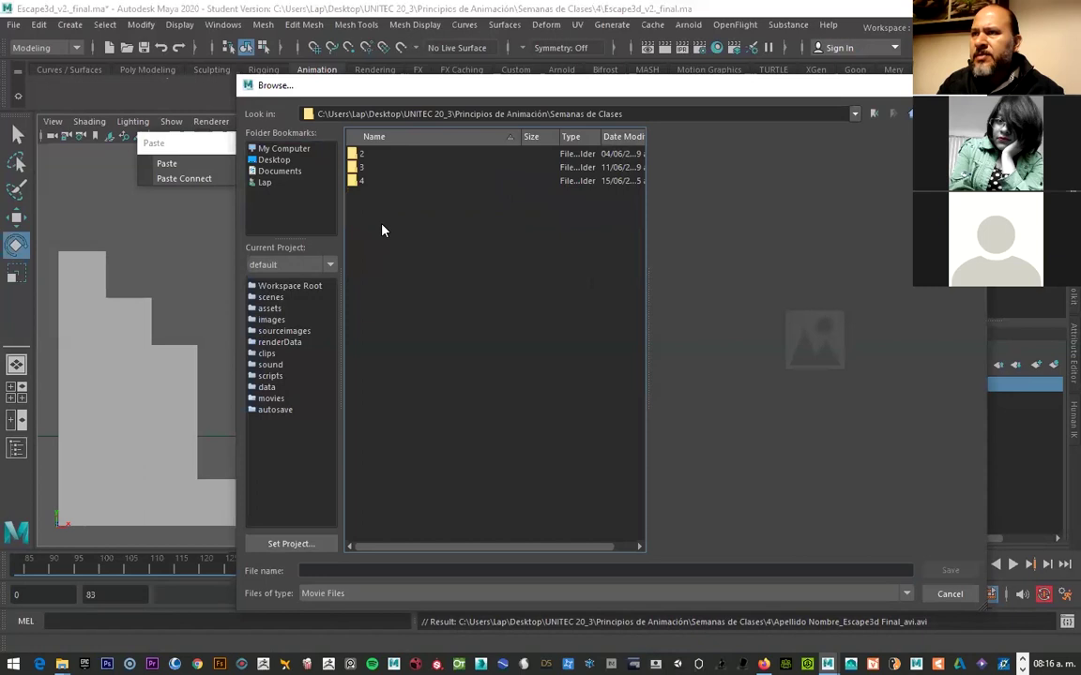
double_click(371, 194)
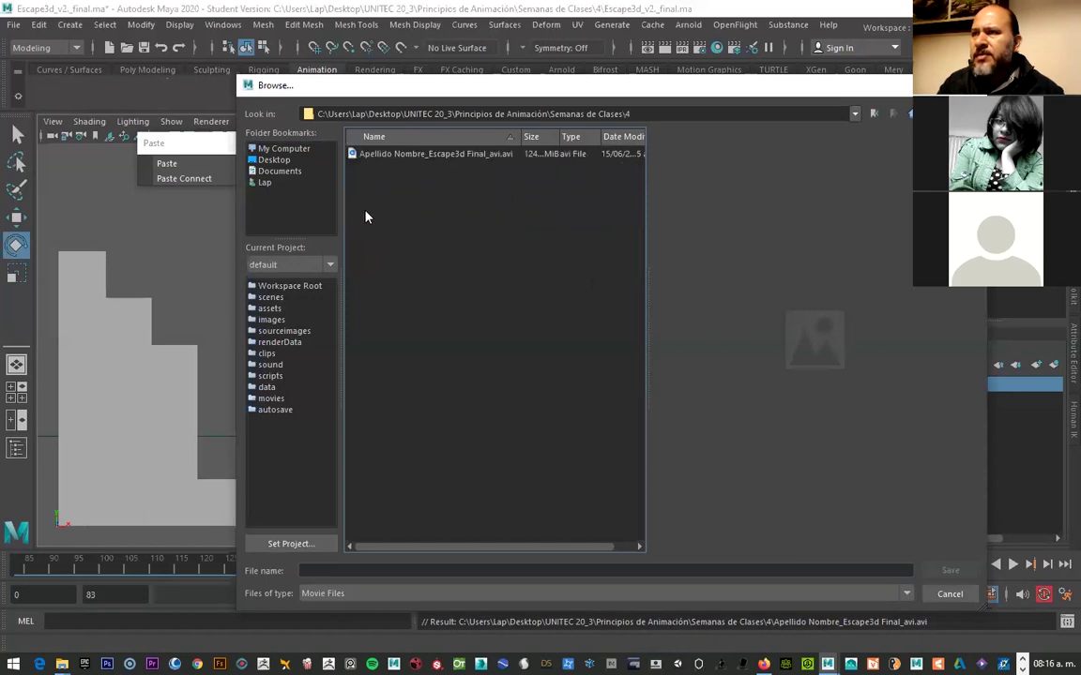
Rename the movie file to 'Apellido Nombre_Escape3d Final_qt' and save
click(408, 156)
click(431, 571)
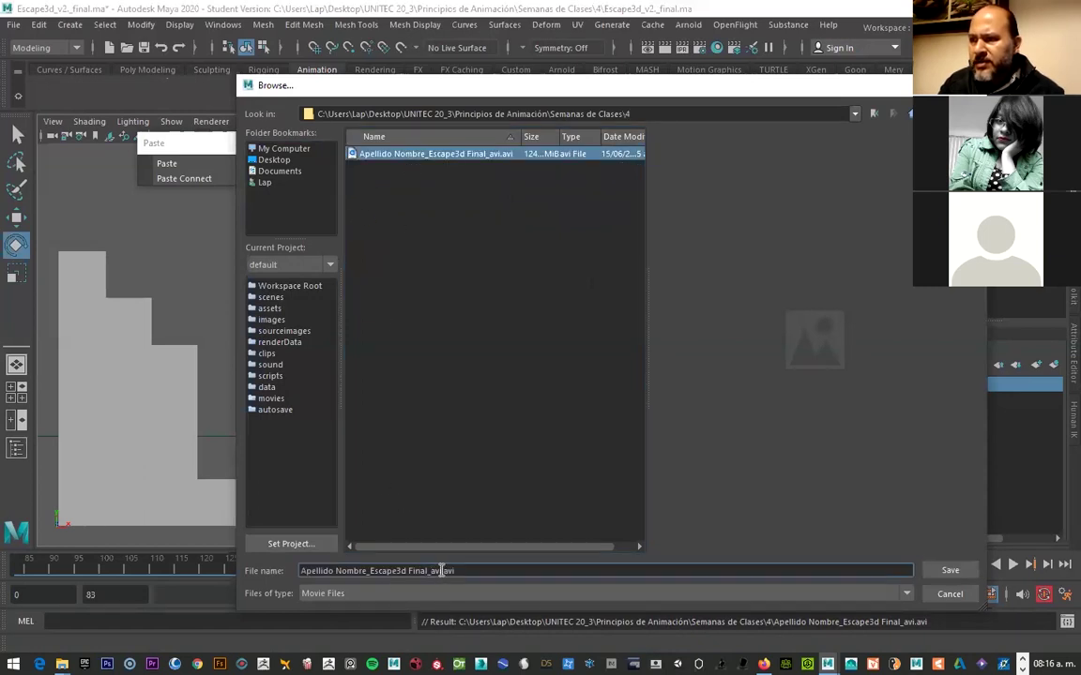
drag(443, 571, 449, 573)
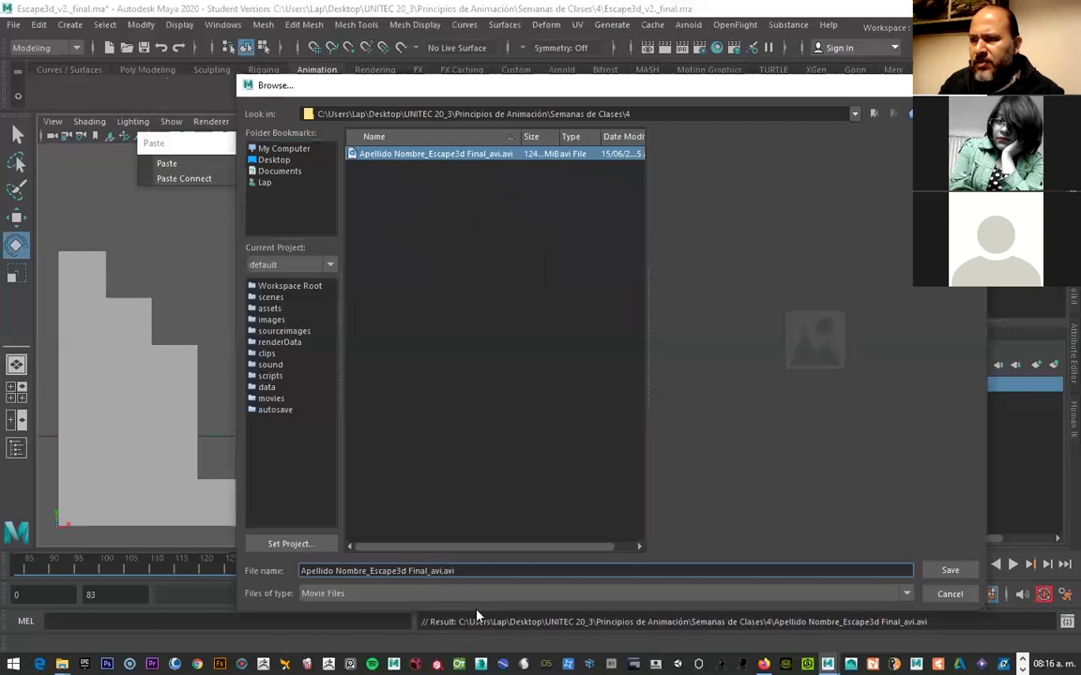
key(BackSpace)
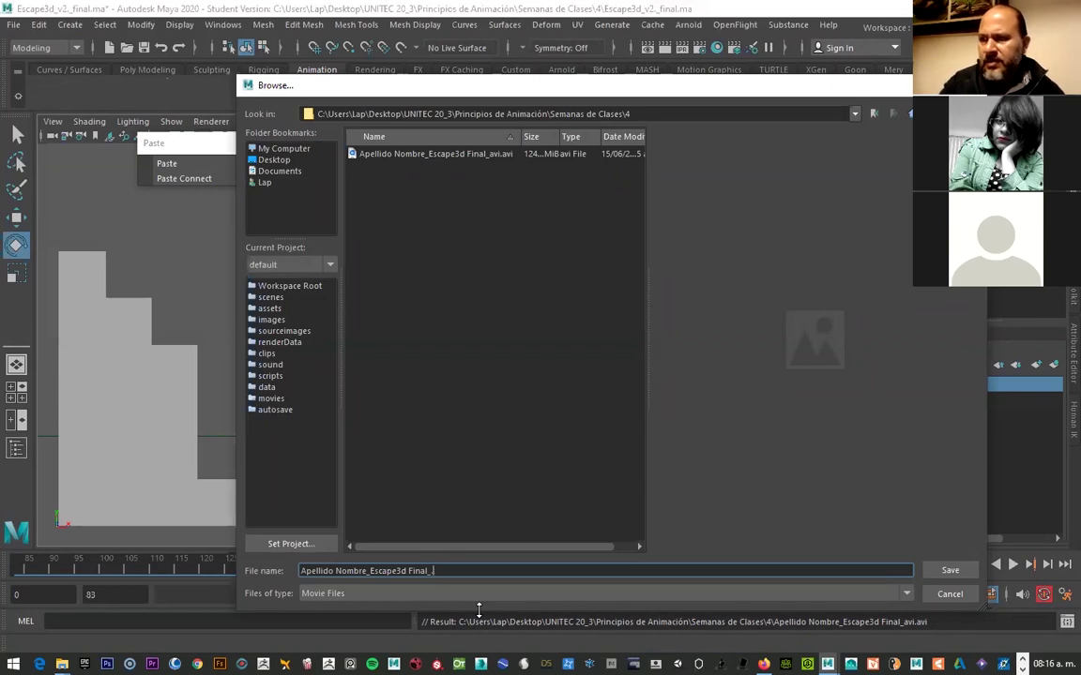
key(BackSpace)
key(BackSpace)
key(BackSpace)
key(BackSpace)
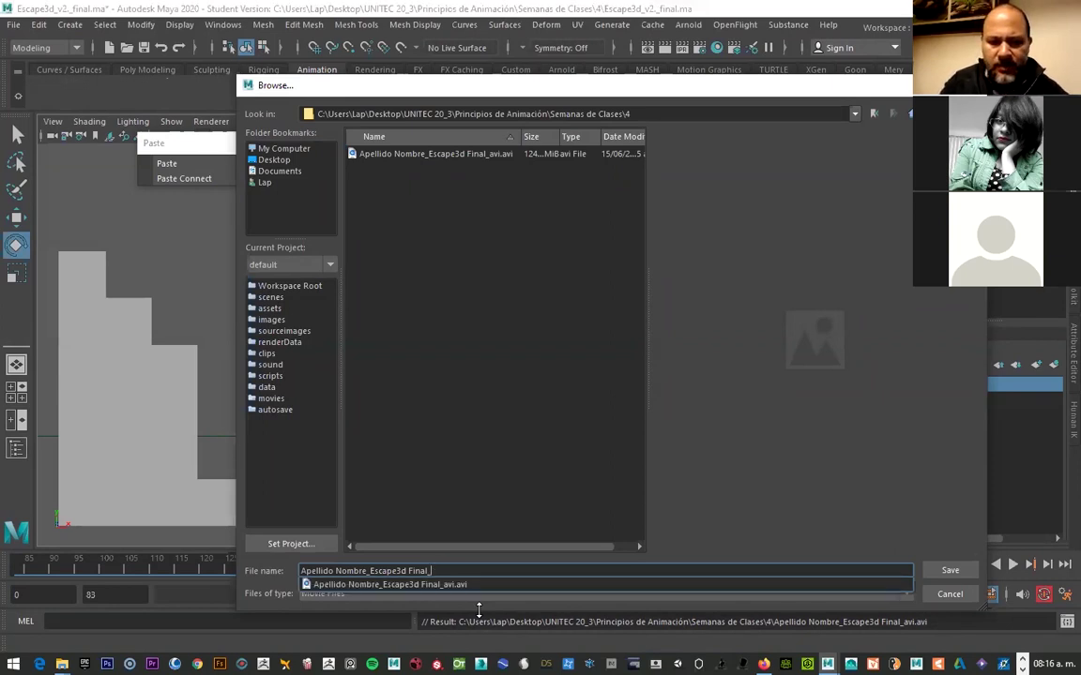
text(qt)
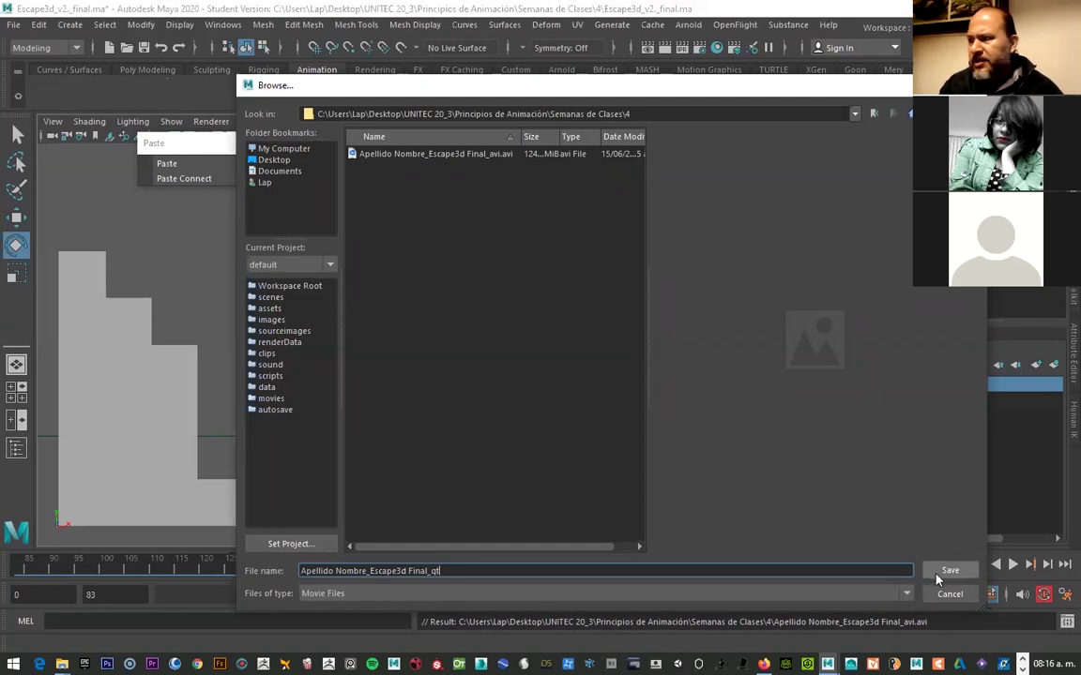
click(943, 574)
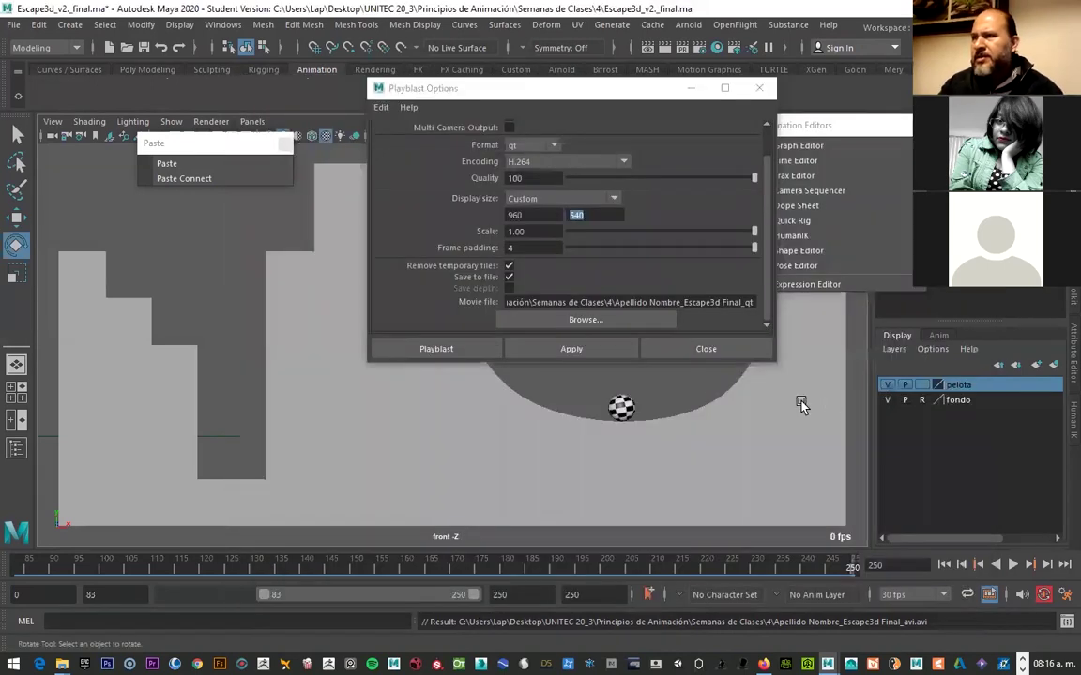
Apply the settings, extend the range to start at frame 0, and playblast, overwriting the existing file
click(563, 350)
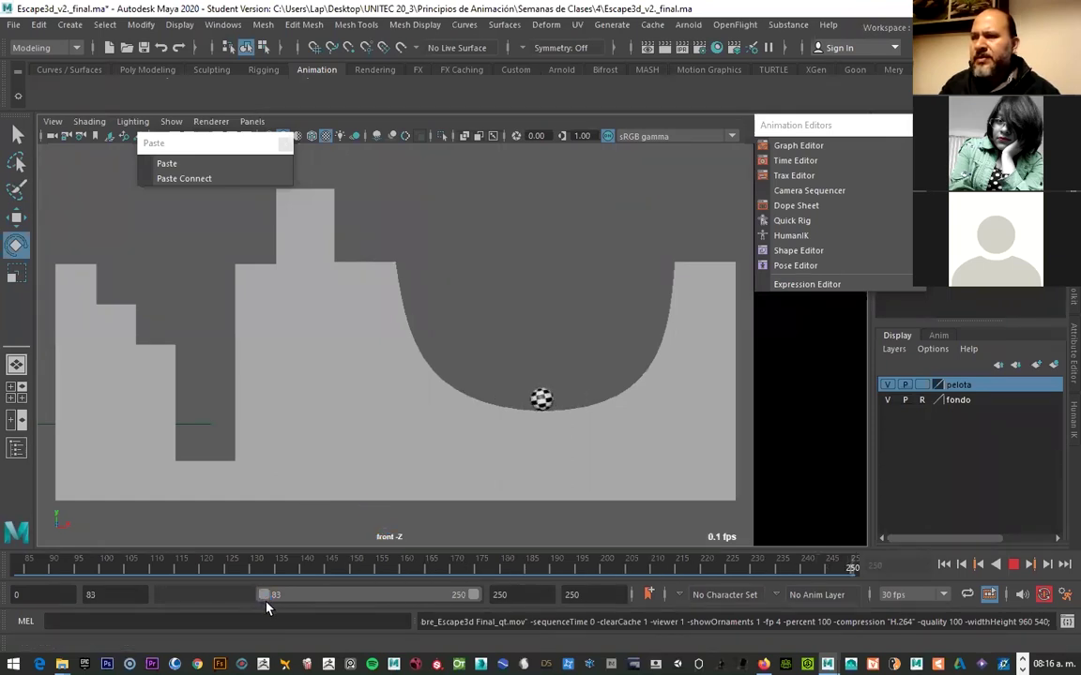
drag(263, 600, 140, 601)
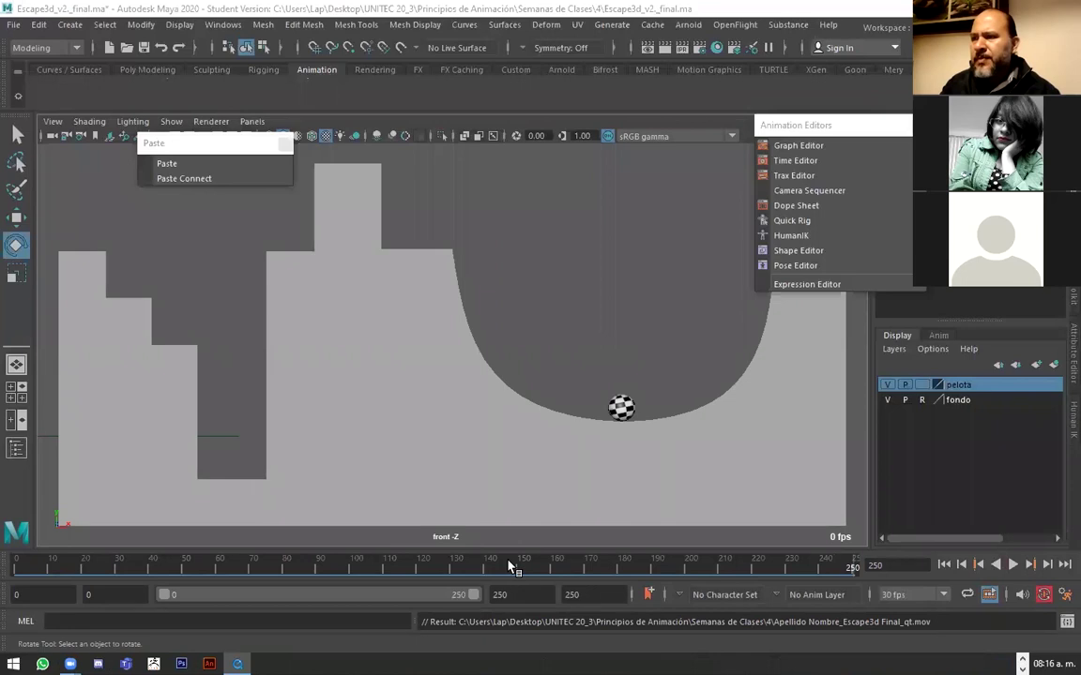
click(512, 566)
right_click(511, 567)
click(549, 555)
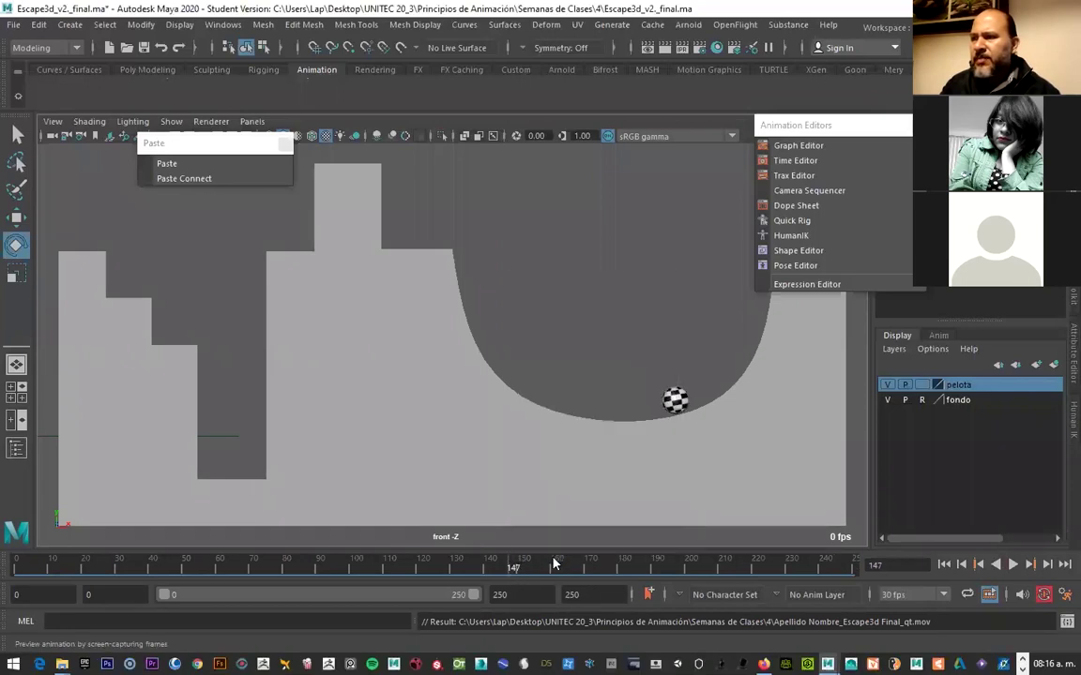
click(508, 342)
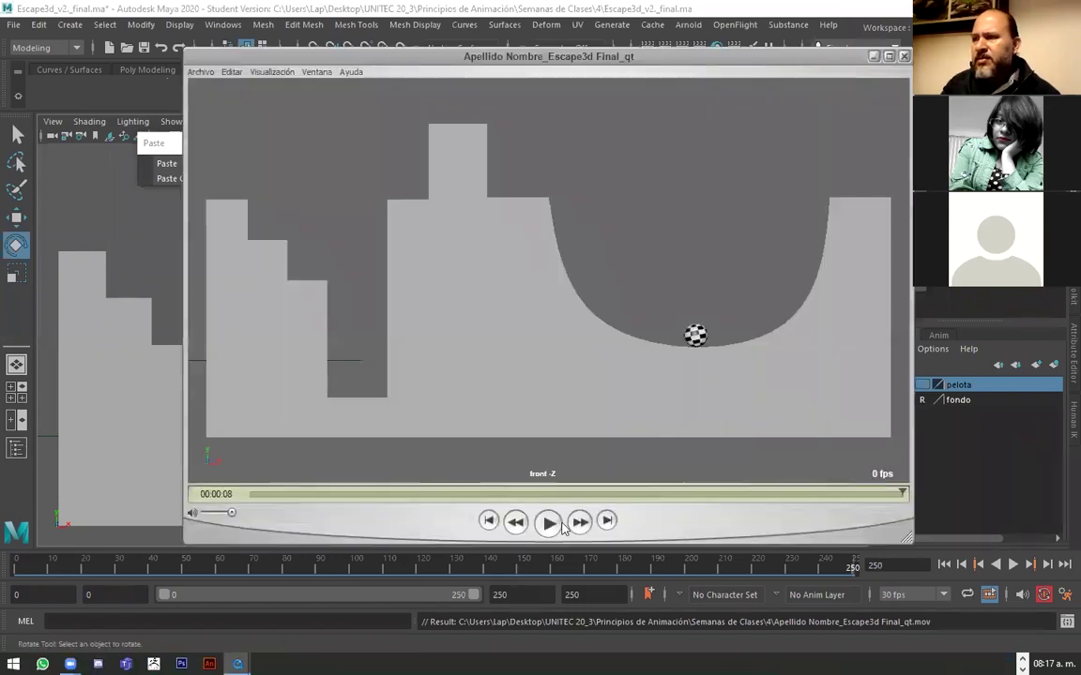
Play the qt playblast in QuickTime, then the avi playblast, closing each window
click(548, 522)
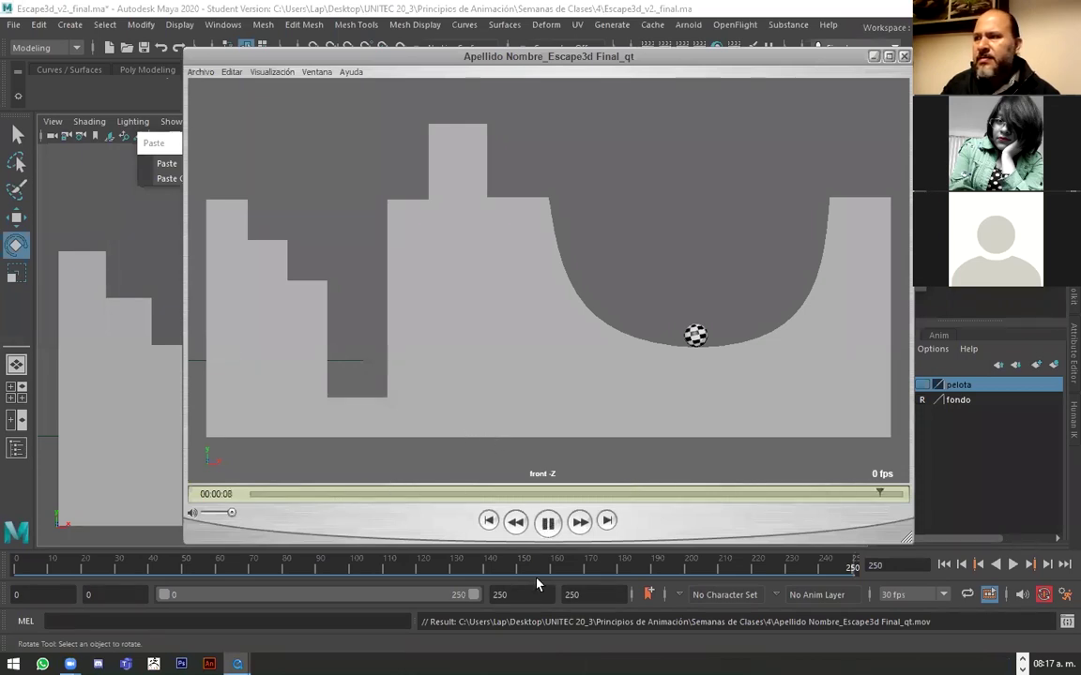
key(space)
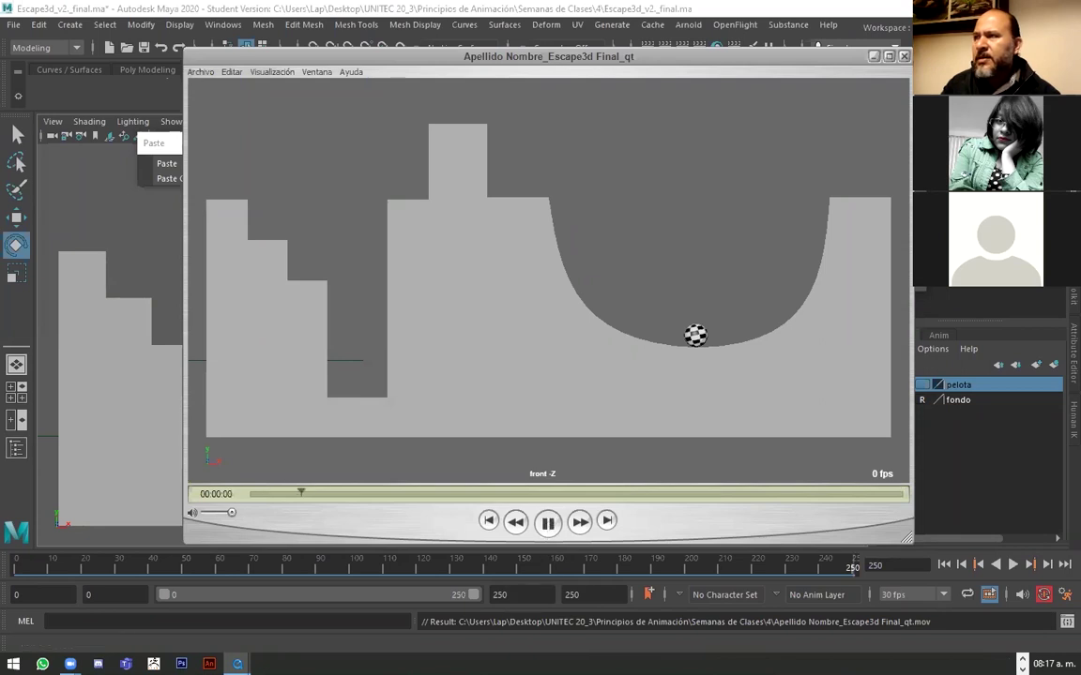
click(906, 57)
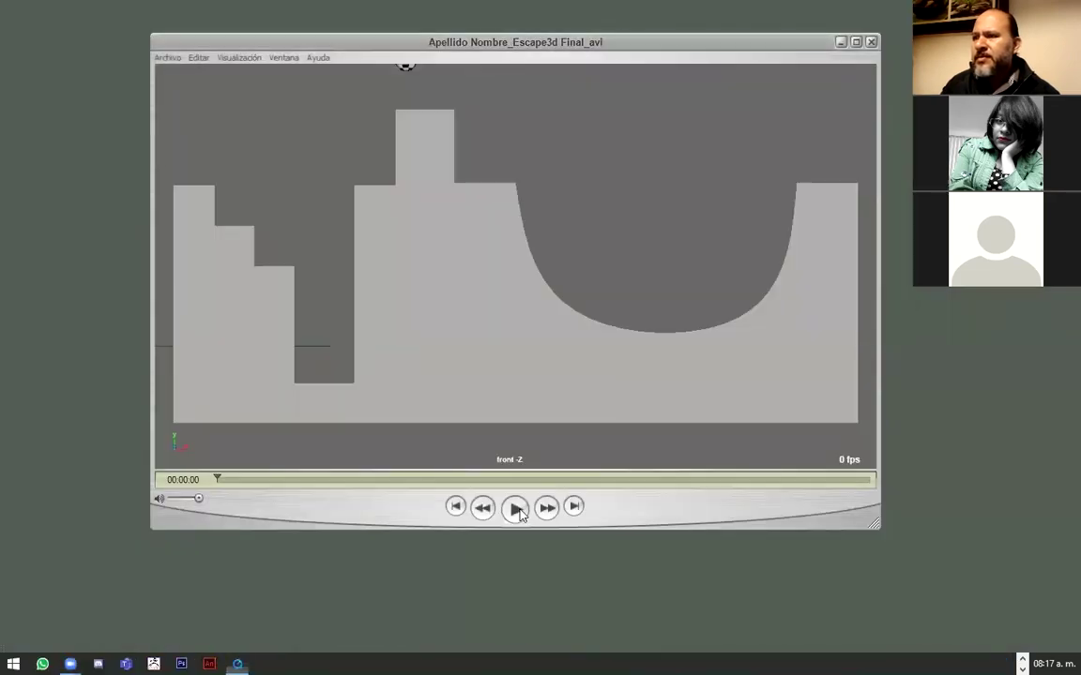
click(516, 508)
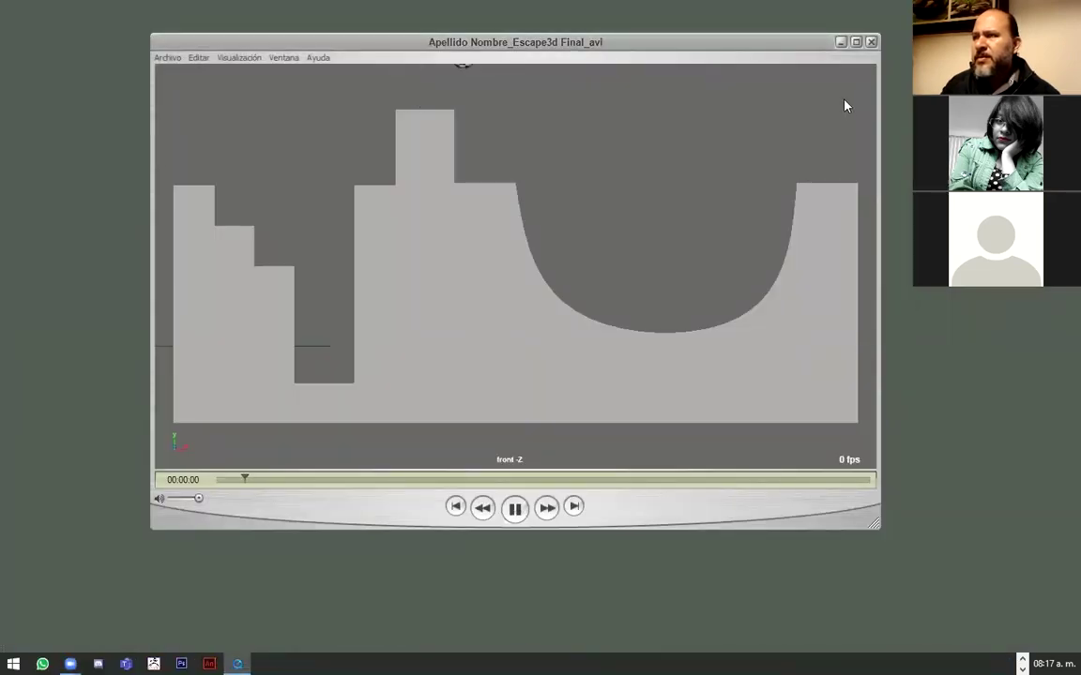
click(869, 43)
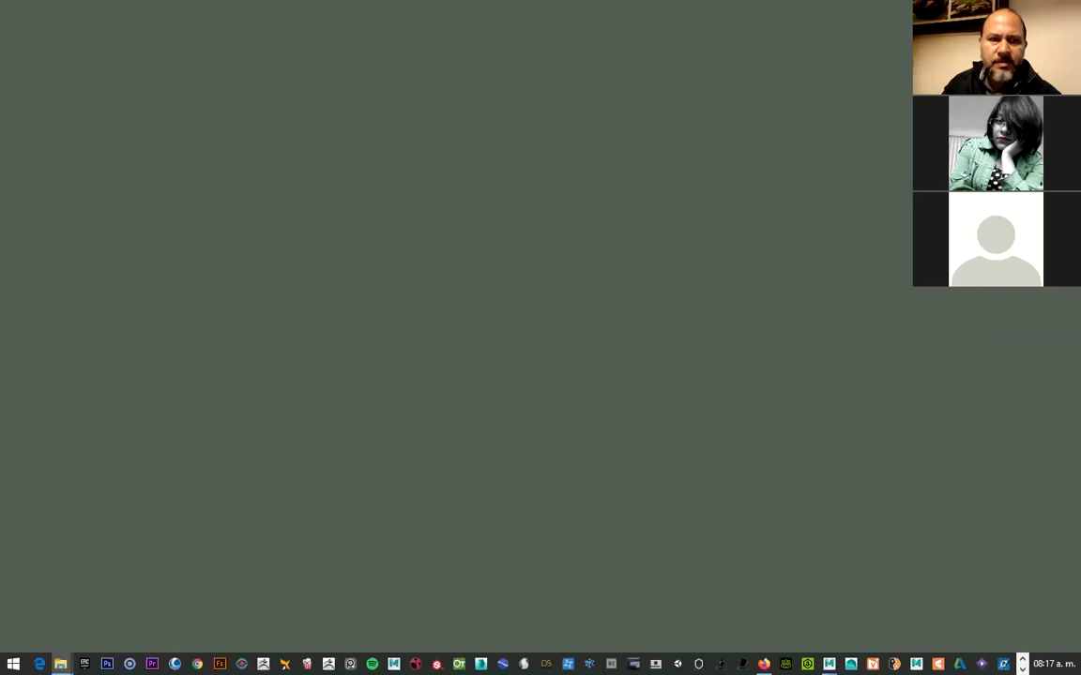
Move folder 4 onto the desktop and open it in a detailed list view
drag(263, 235, 431, 222)
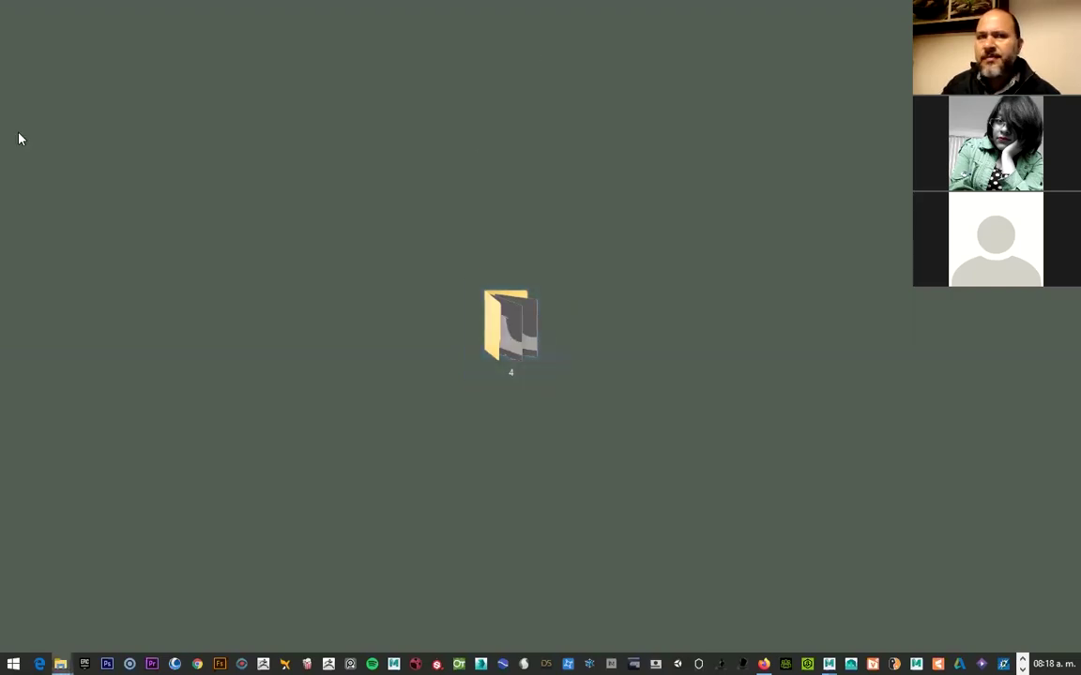
double_click(511, 368)
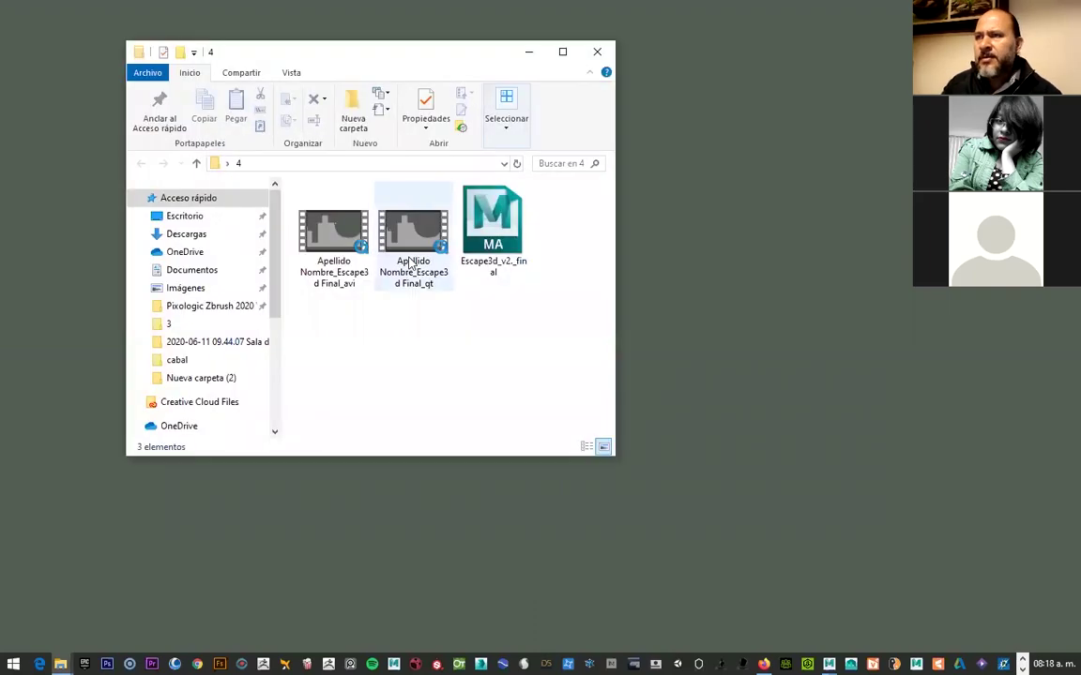
click(589, 447)
drag(490, 434, 575, 428)
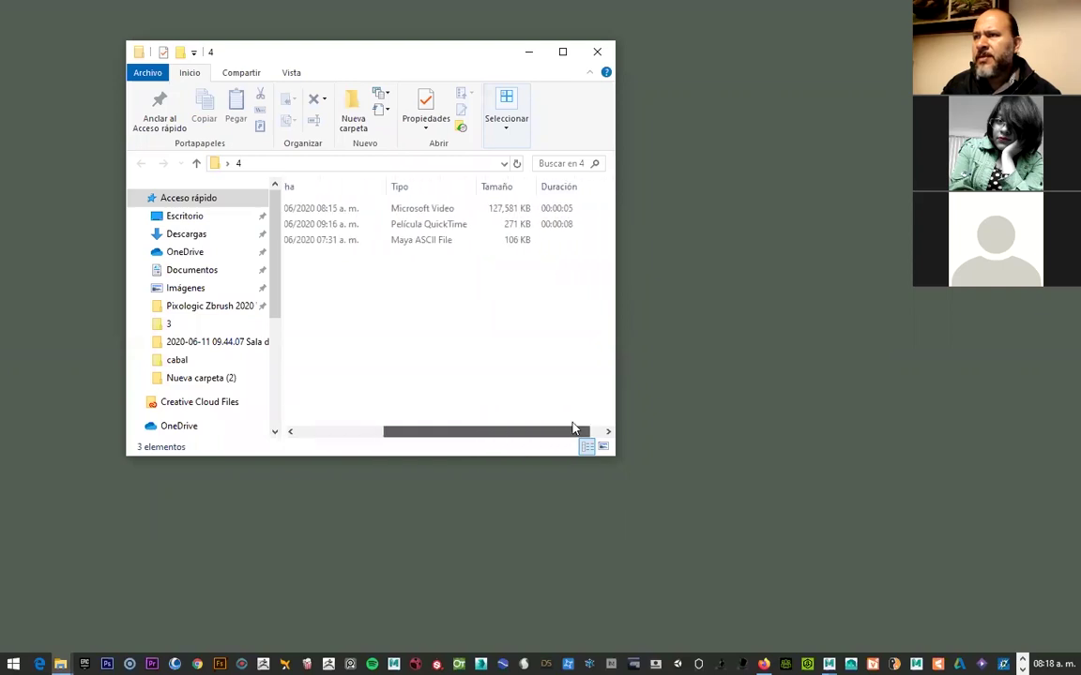
Compare the 127,581 KB Microsoft Video and the 271 KB QuickTime movie by size and duration
click(498, 210)
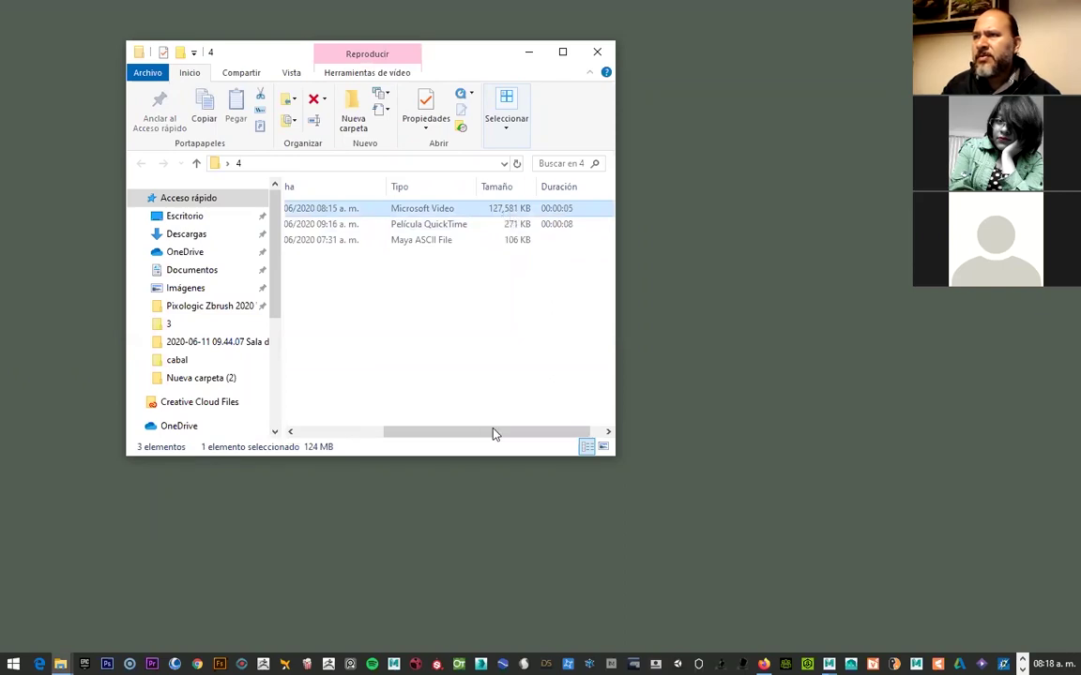
mouse_move(495, 434)
mouse_down()
mouse_move(355, 431)
mouse_move(497, 431)
mouse_up()
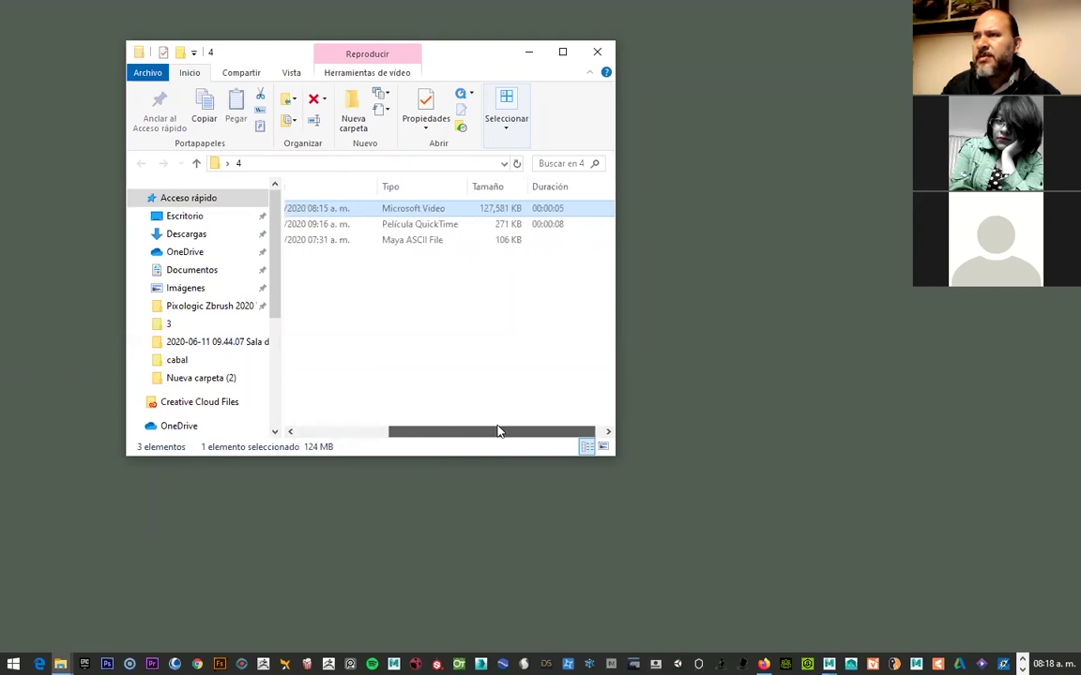
click(427, 225)
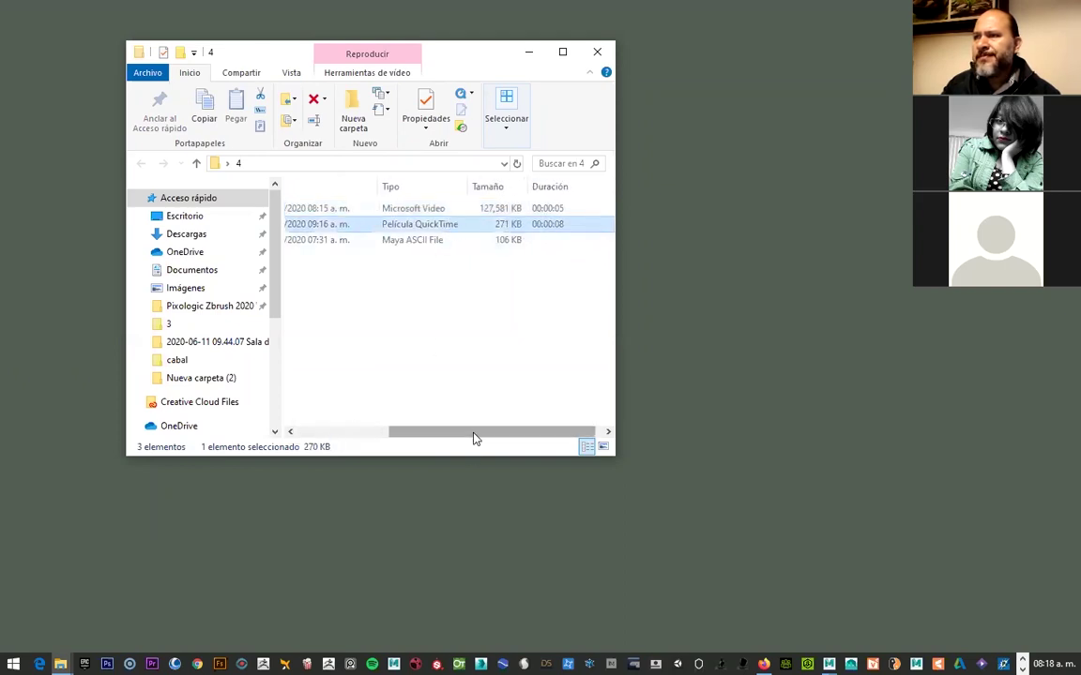
drag(475, 434, 375, 431)
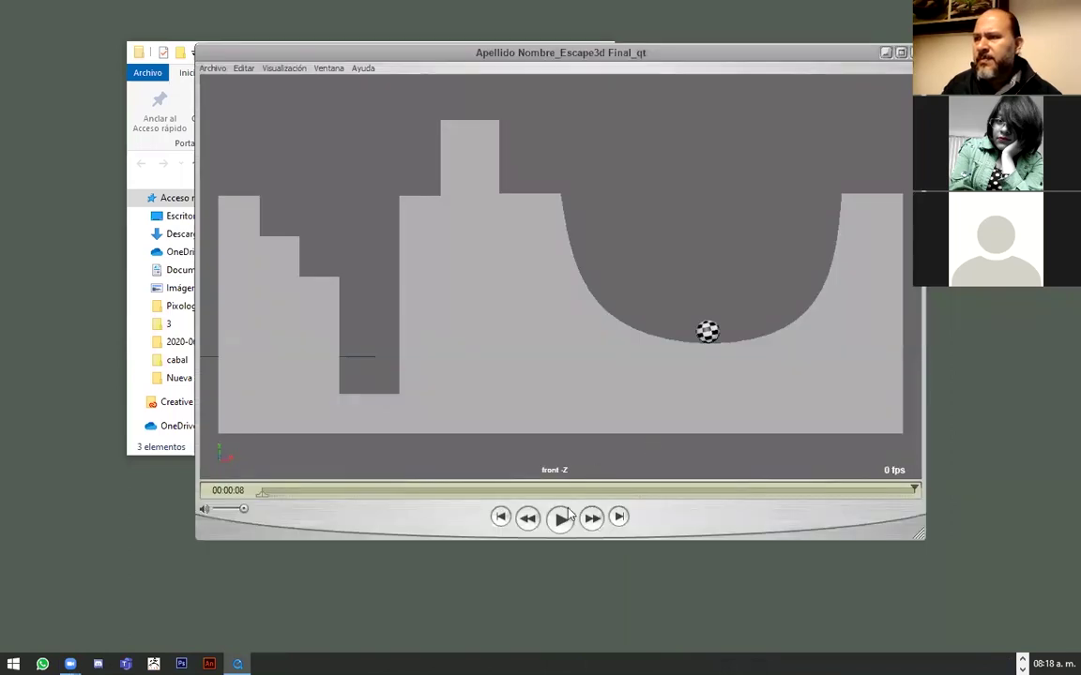
Play the bouncing-ball QuickTime playblast, restart it from the beginning, then close the player
click(560, 518)
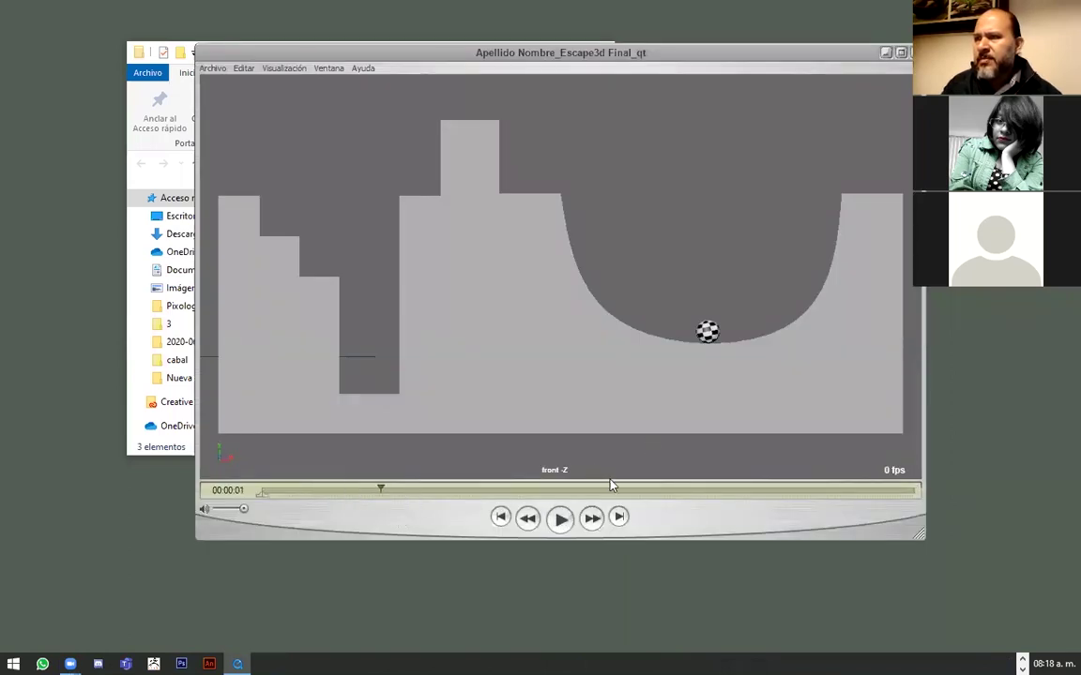
key(space)
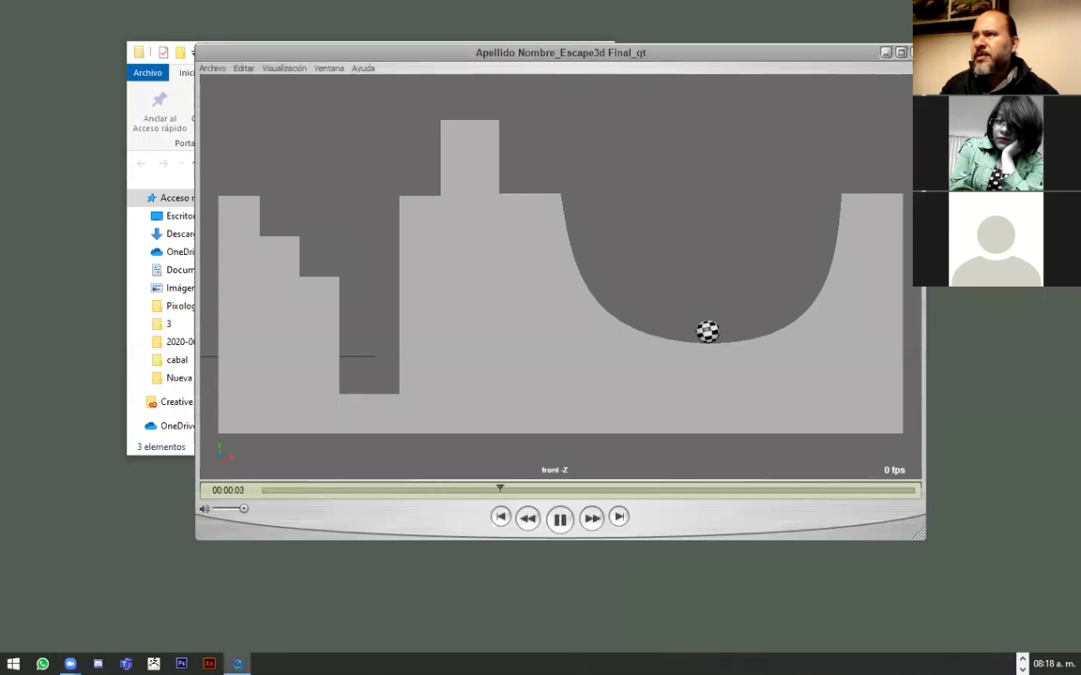
click(910, 54)
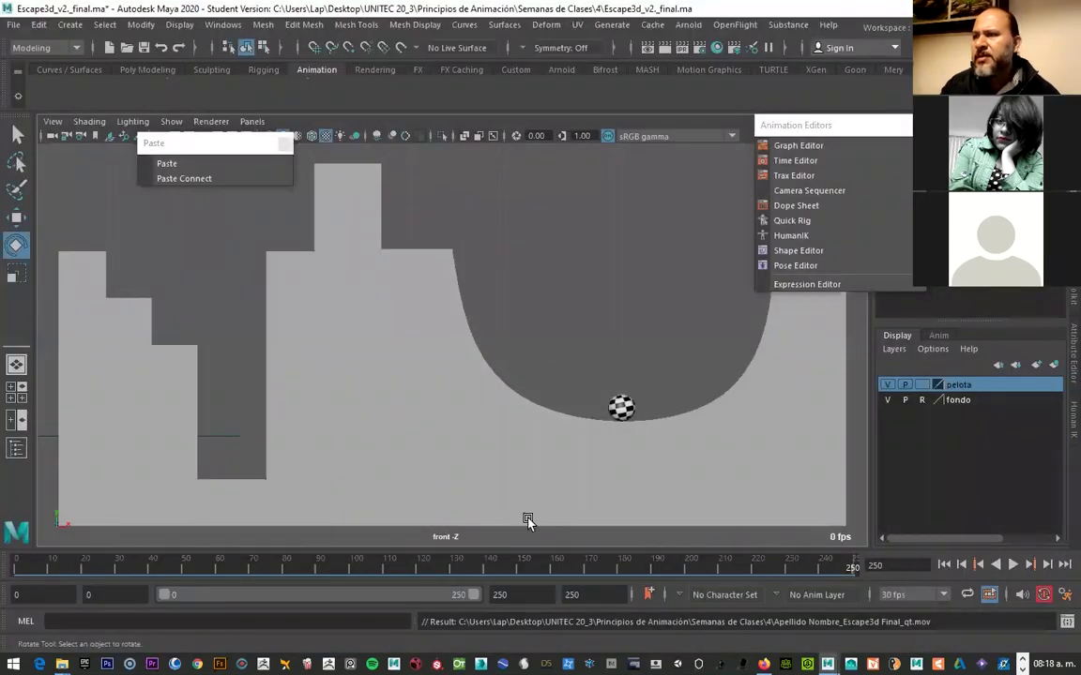
Open the Playblast options from the time slider and keep qt format with H.264 encoding
right_click(557, 571)
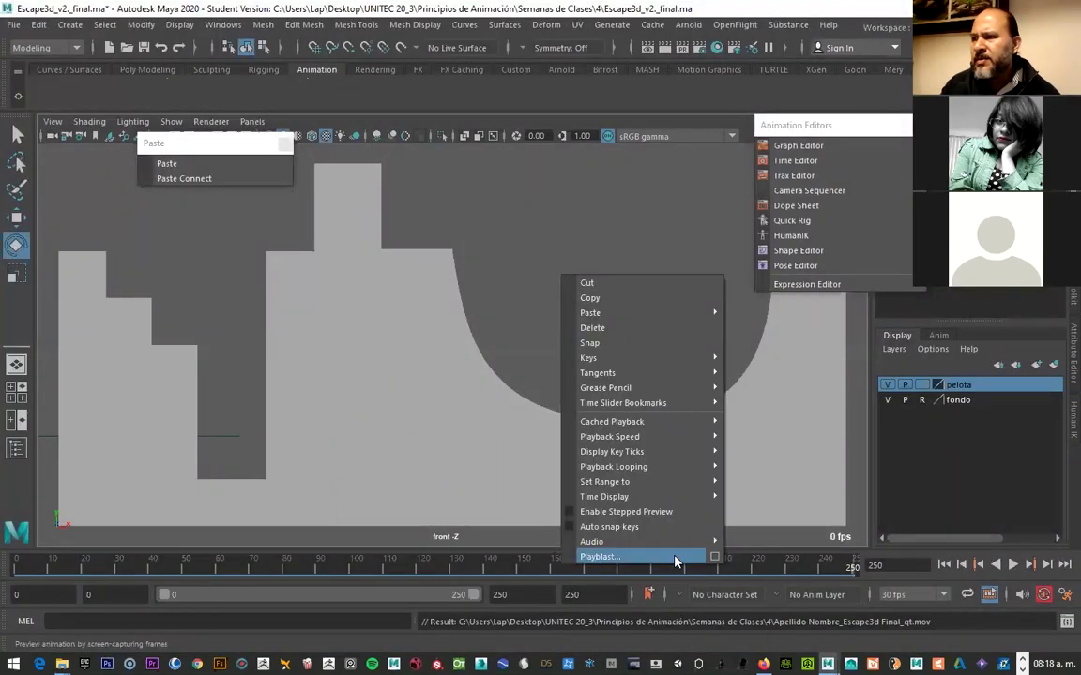
click(720, 560)
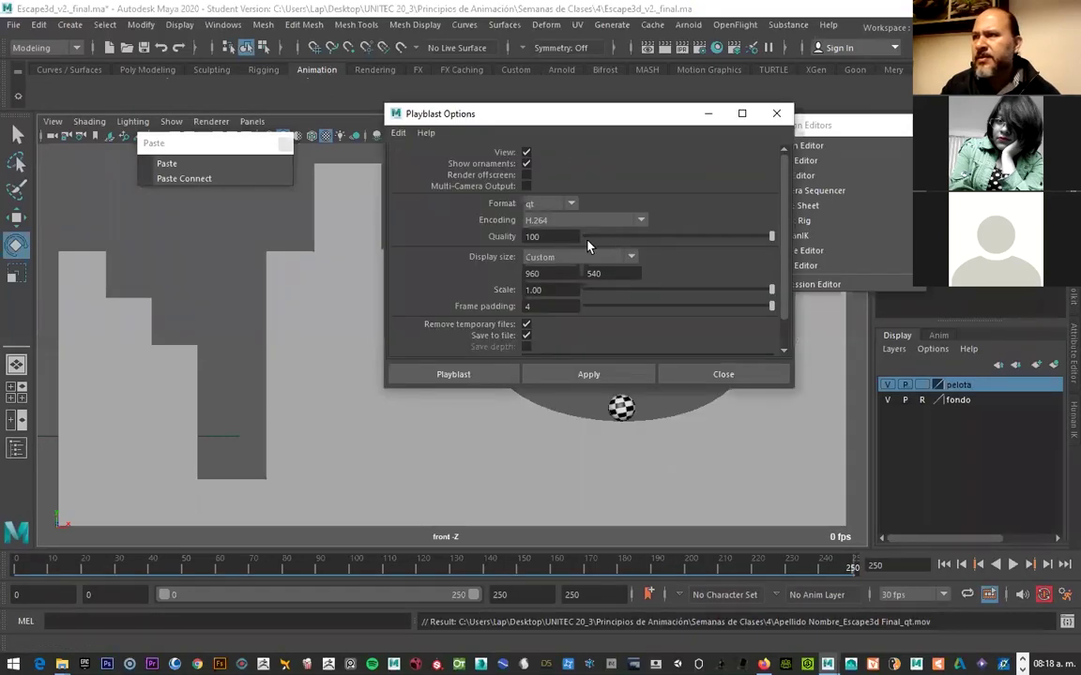
click(542, 220)
click(537, 225)
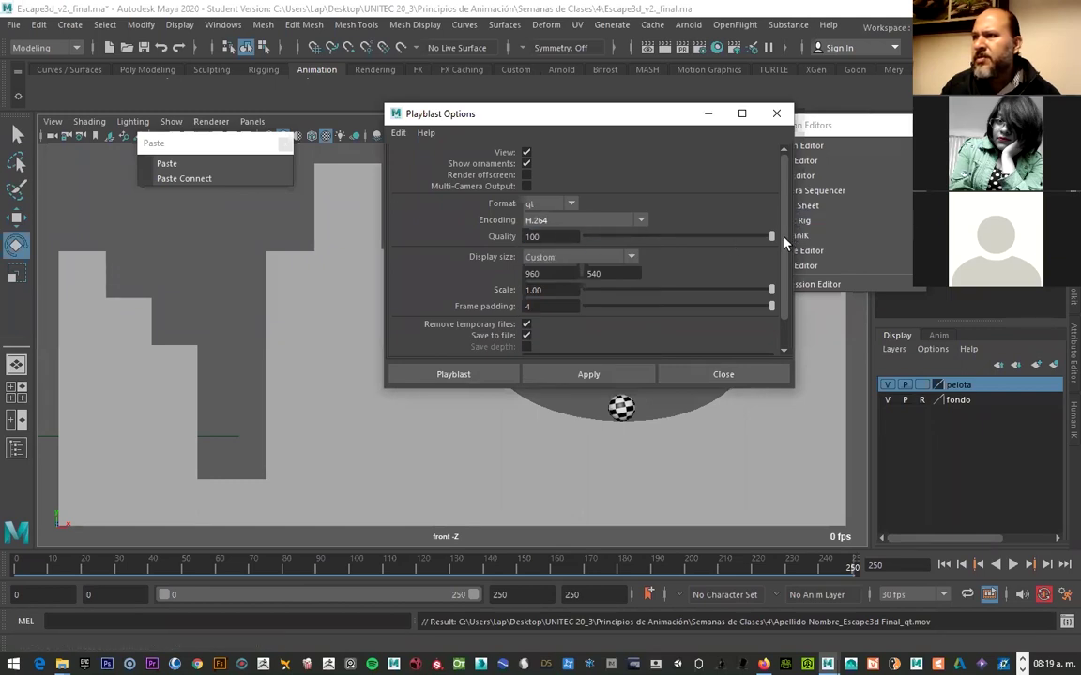
scroll(786, 294, down, 2)
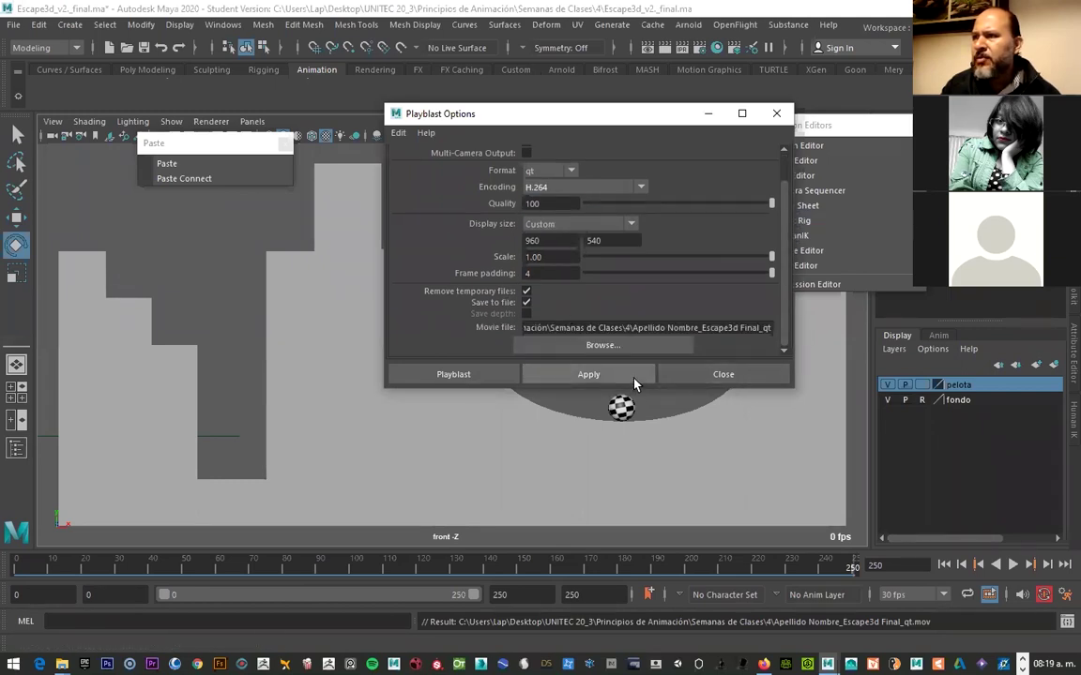
Browse the save location through Desktop > UNITEC 20_3 > Principios de Animación > Semanas de Clases
click(610, 346)
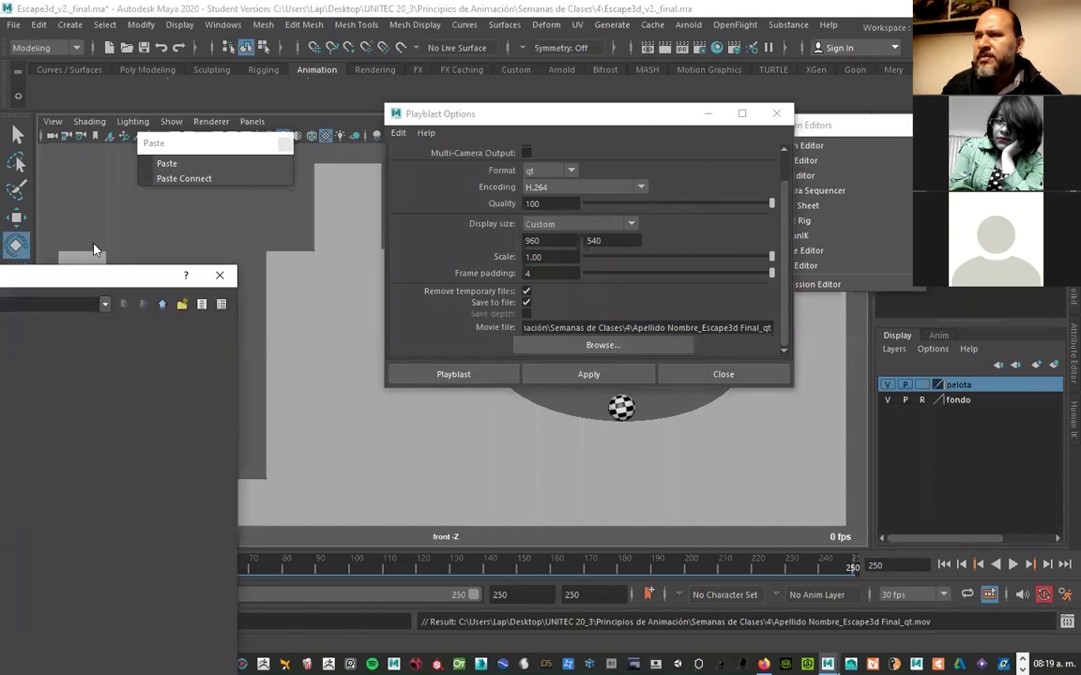
drag(64, 278, 855, 136)
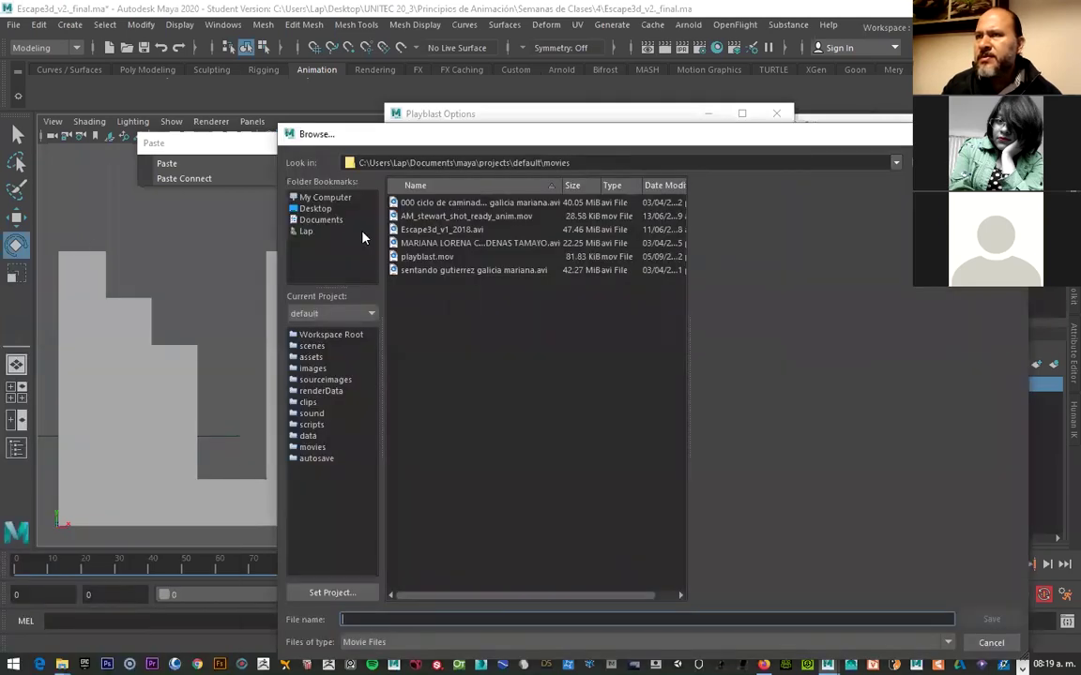
click(315, 208)
double_click(418, 310)
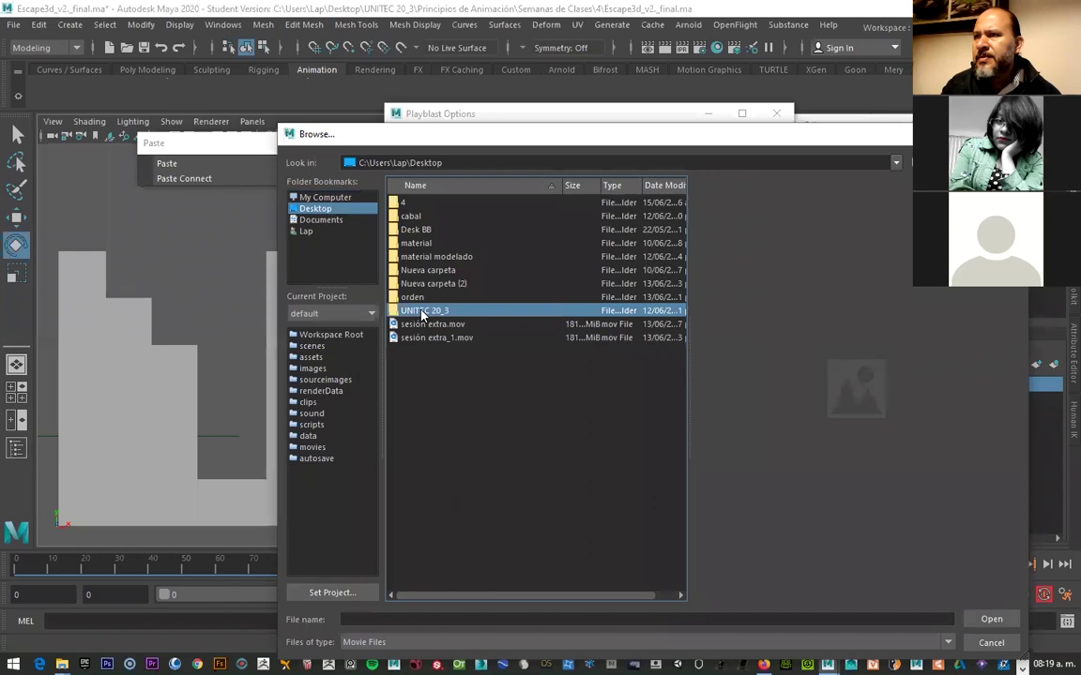
double_click(427, 299)
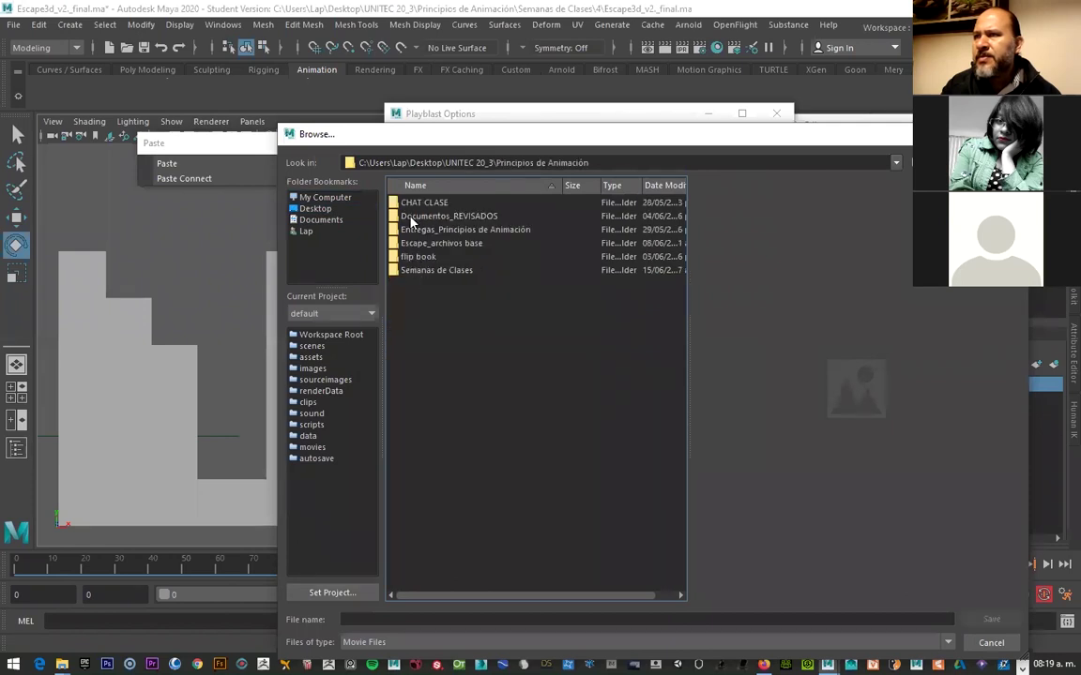
double_click(432, 270)
click(399, 218)
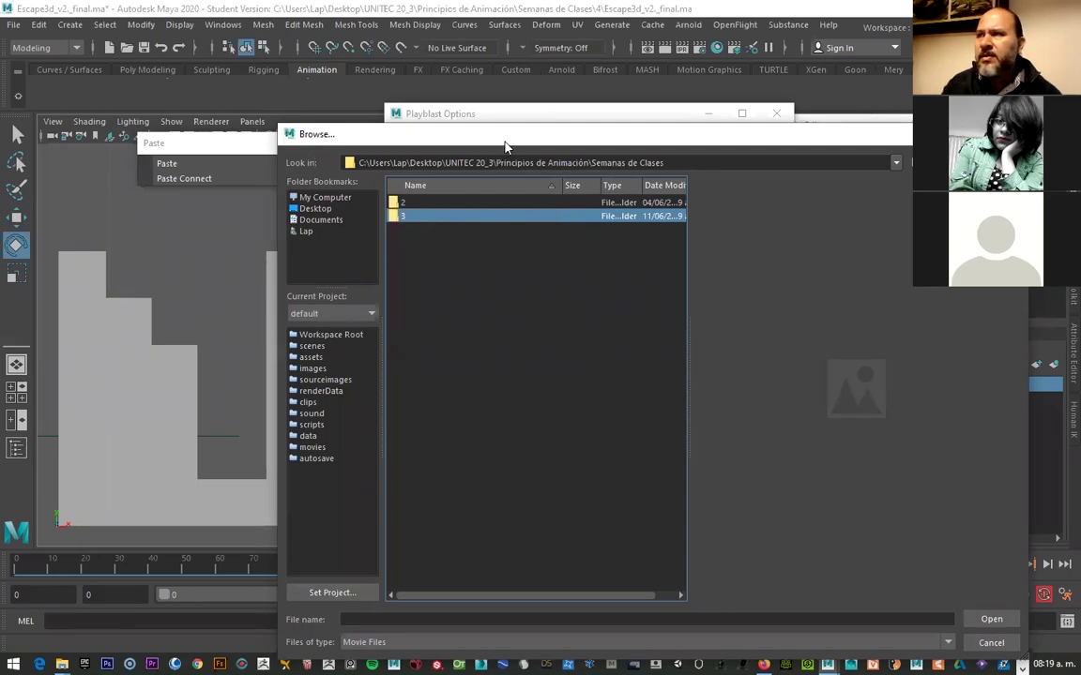
Target the existing Apellido Nombre_Escape3d Final_qt.mov in Desktop folder 4 and confirm replacing it
drag(505, 147, 460, 238)
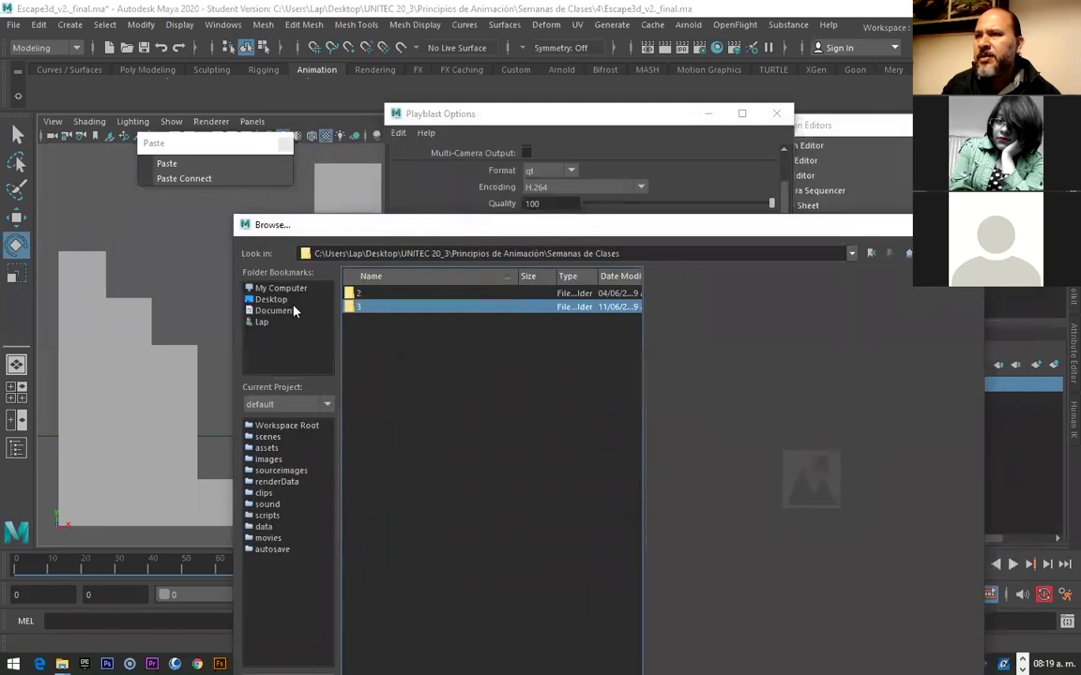
click(272, 301)
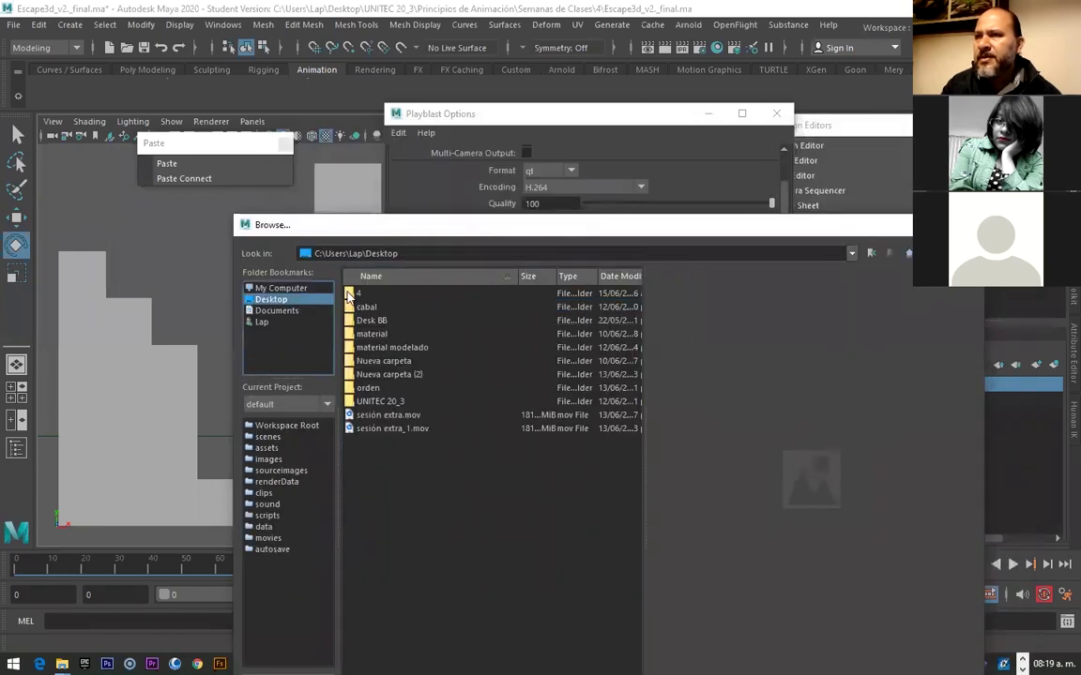
double_click(385, 293)
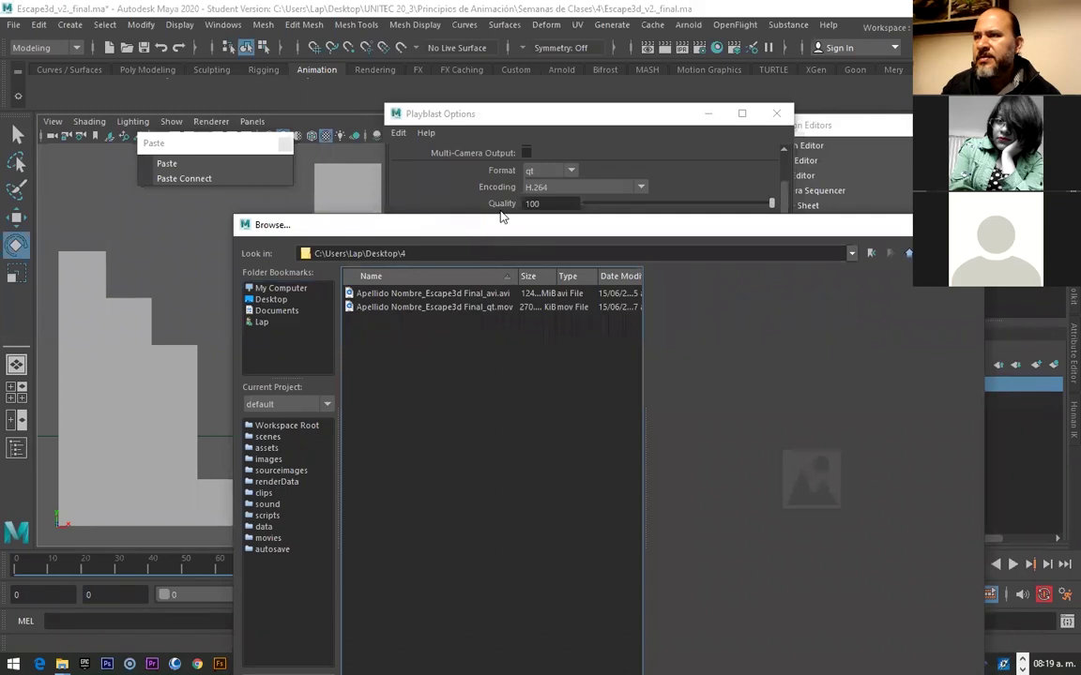
drag(499, 217, 483, 65)
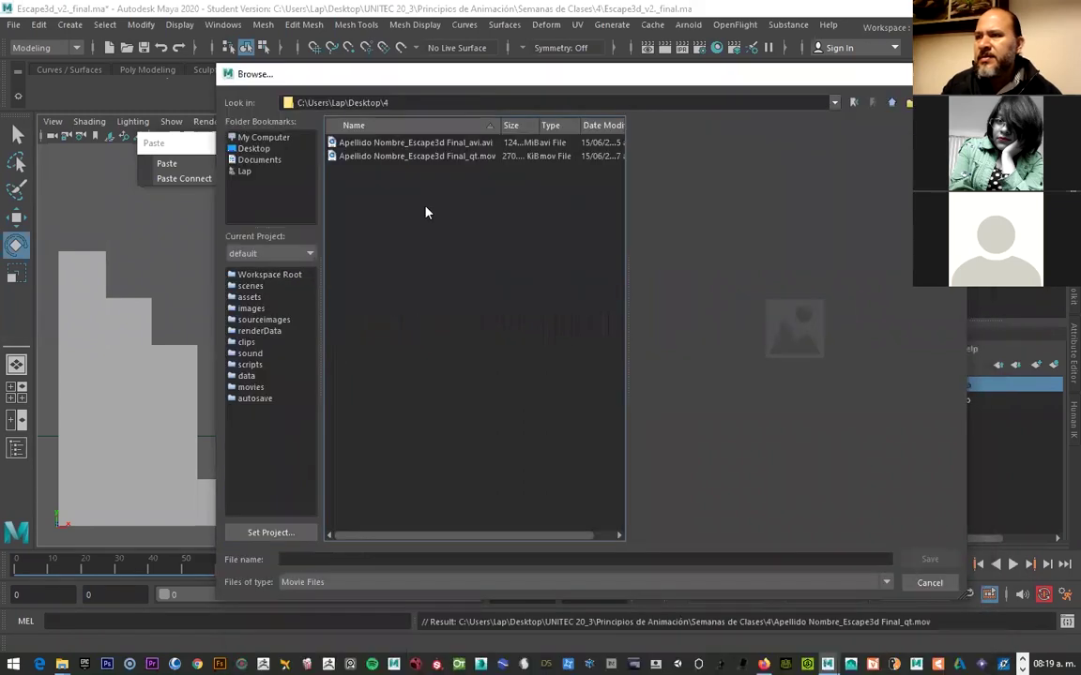
click(487, 157)
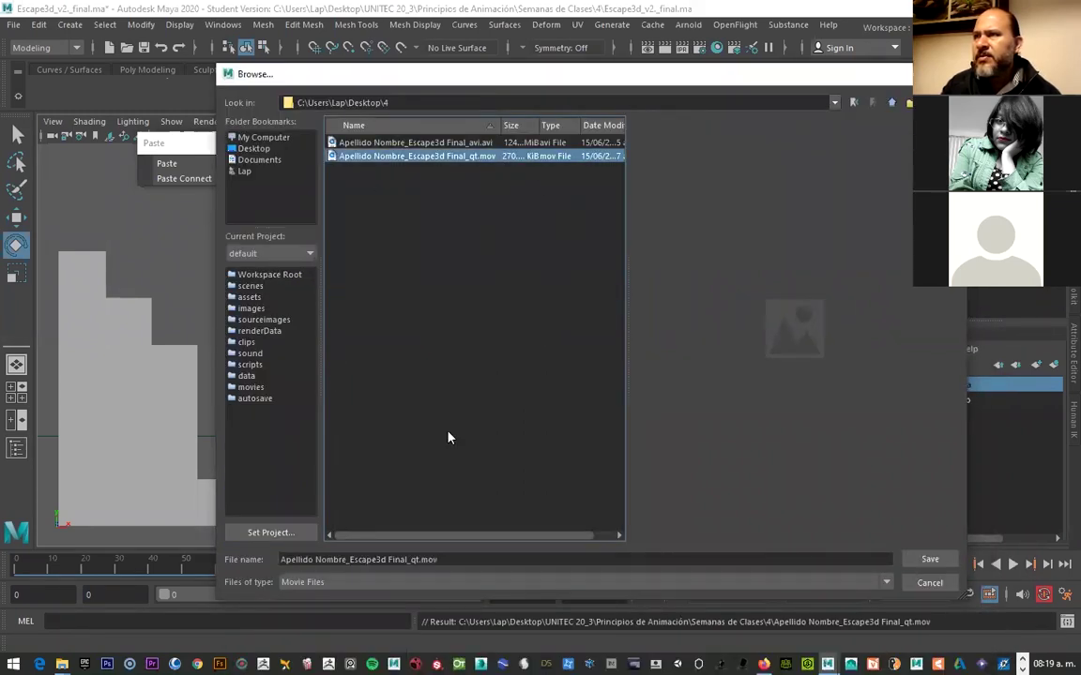
click(930, 559)
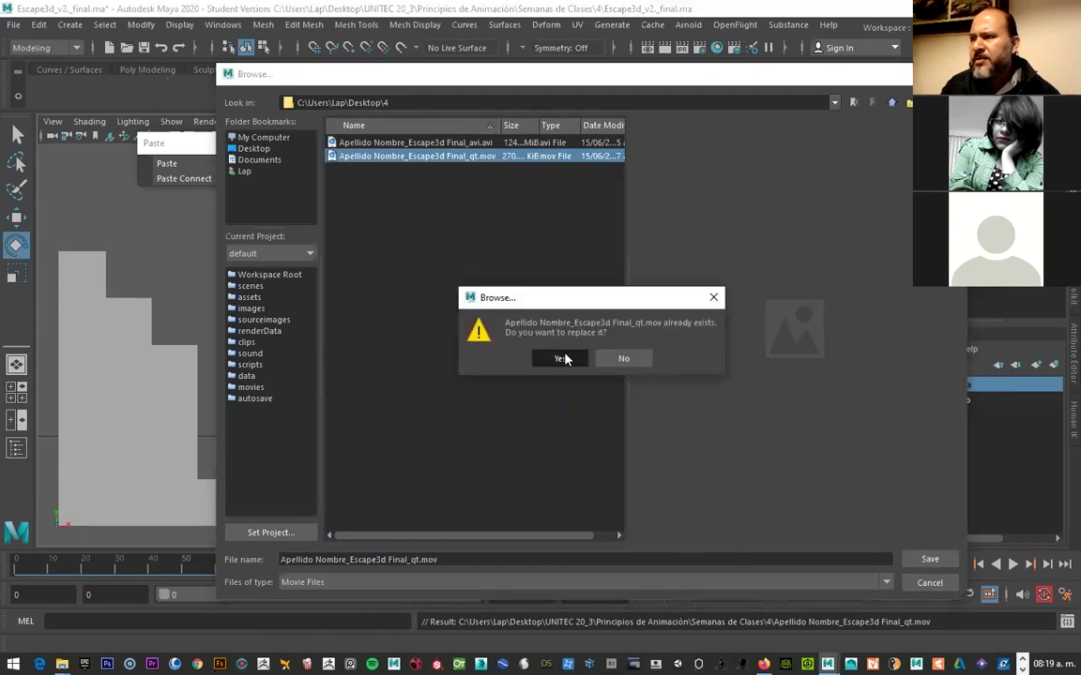
click(563, 358)
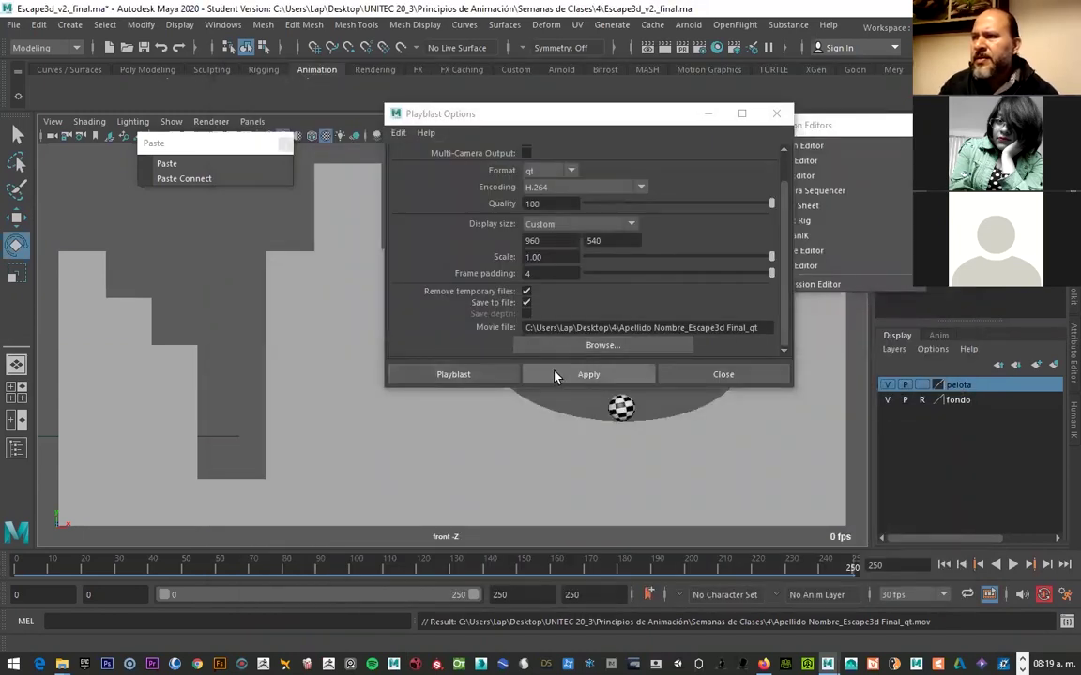
Create the playblast and confirm overwriting Apellido Nombre_Escape3d Final_qt.mov
click(542, 375)
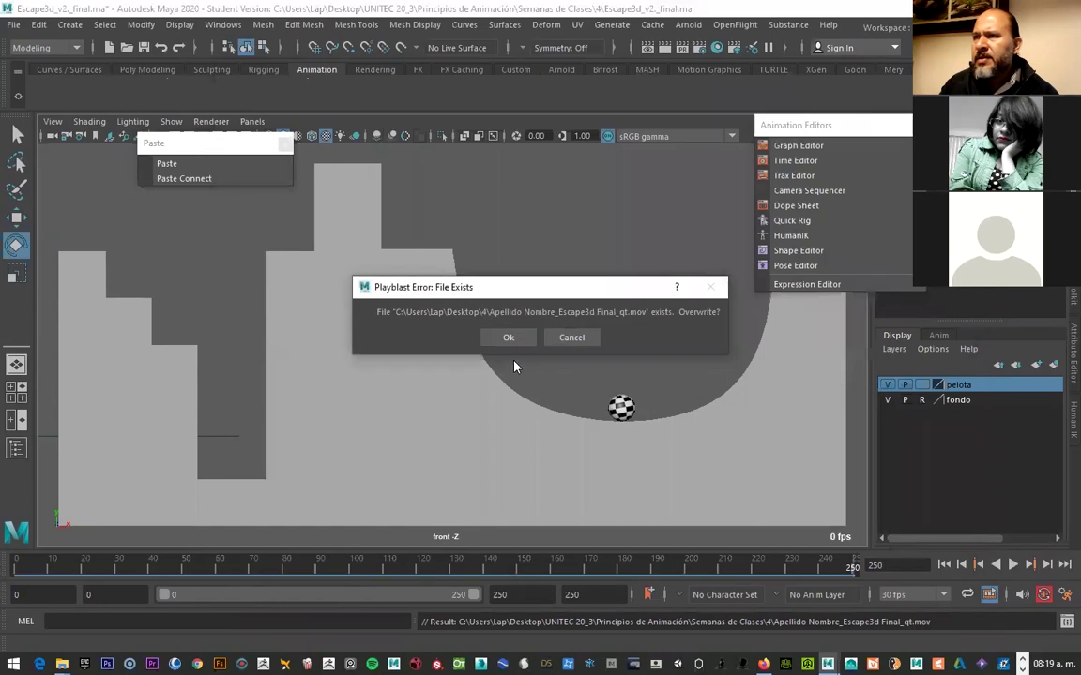
click(511, 341)
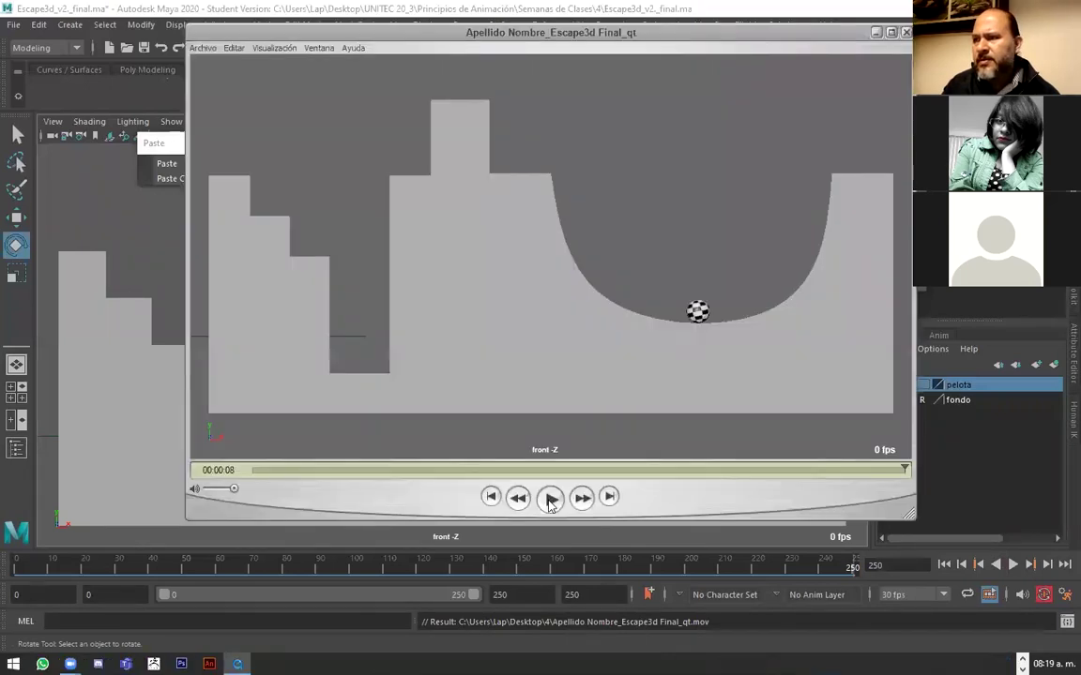
click(551, 498)
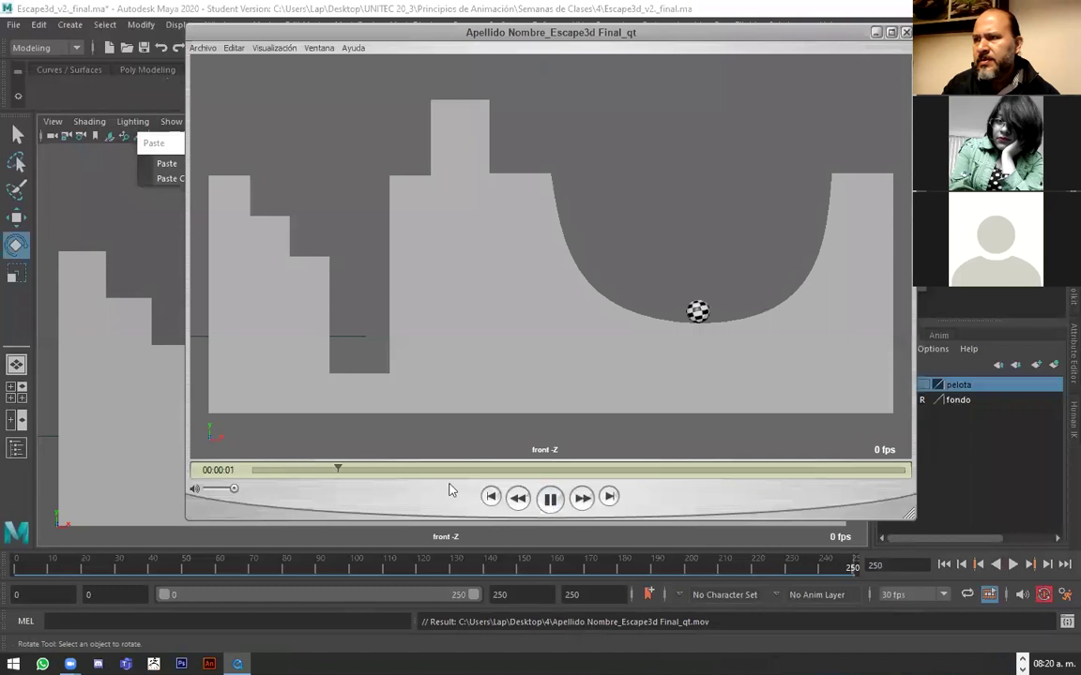
drag(386, 470, 717, 470)
mouse_move(252, 470)
mouse_down()
mouse_move(379, 470)
mouse_move(280, 470)
mouse_up()
key(space)
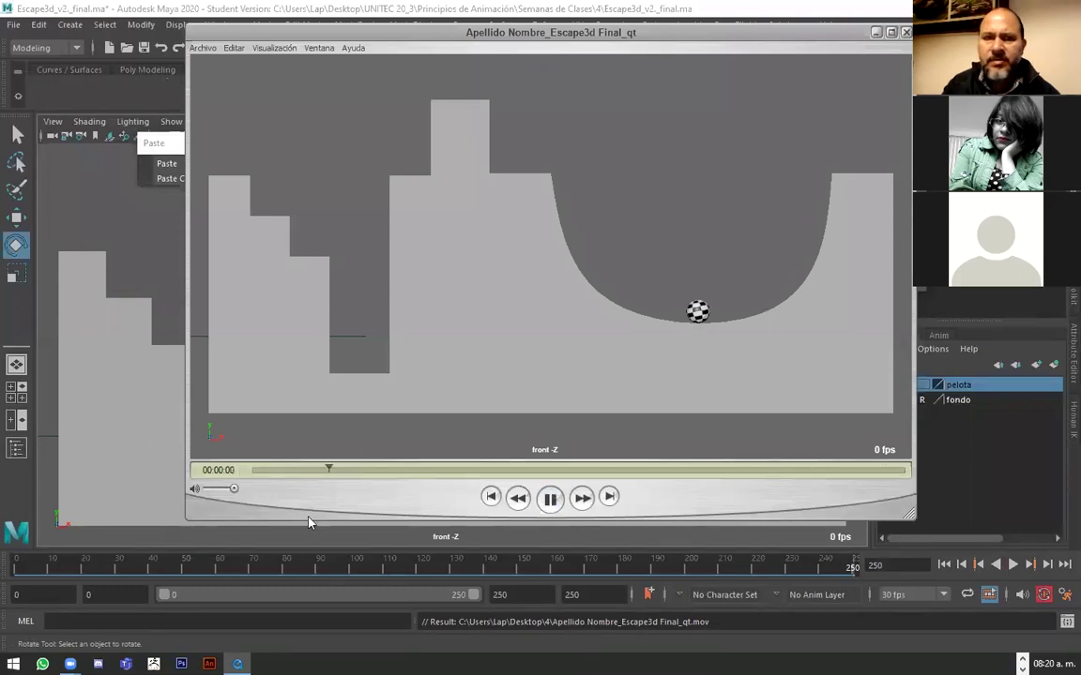
Close the movie player and reopen the Playblast options from the time slider
click(905, 32)
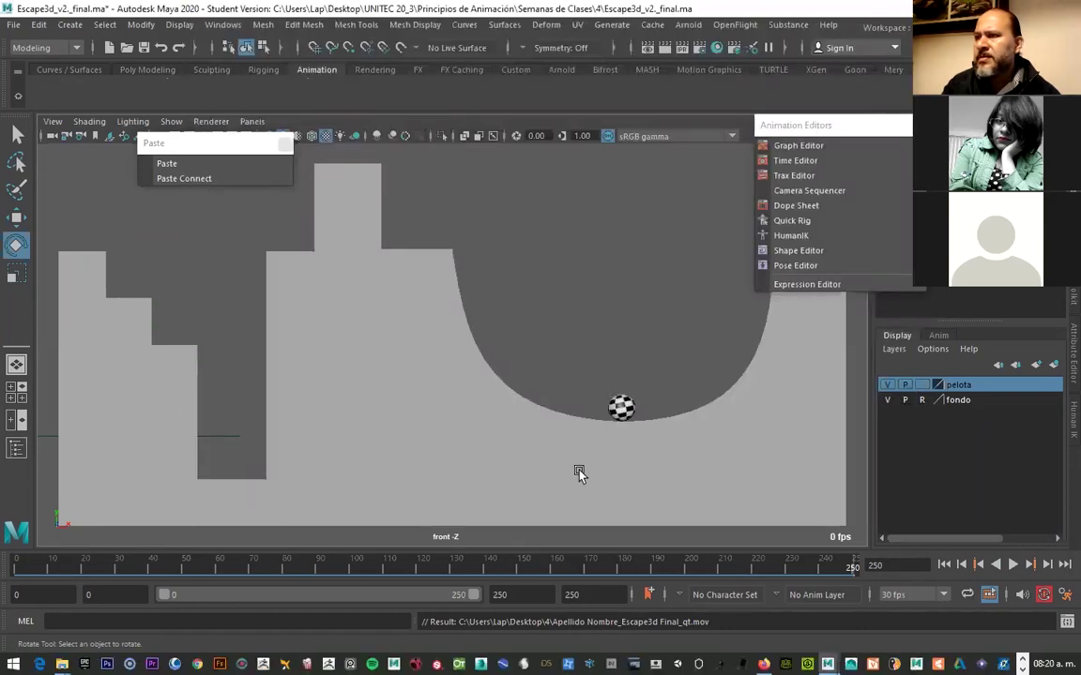
right_click(554, 566)
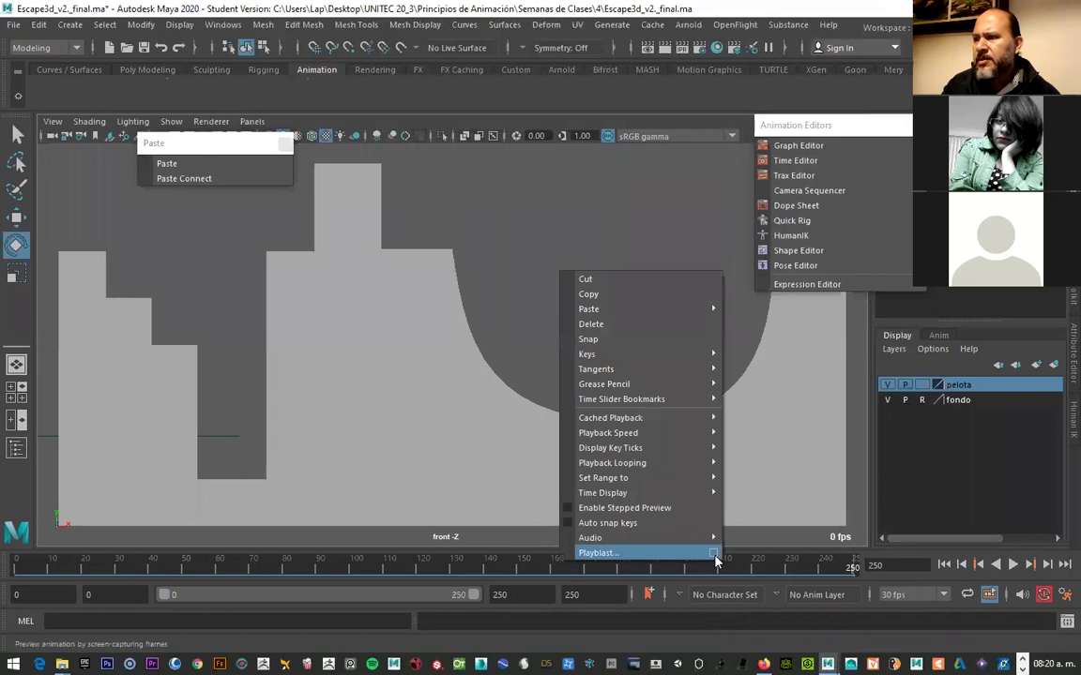
key(Escape)
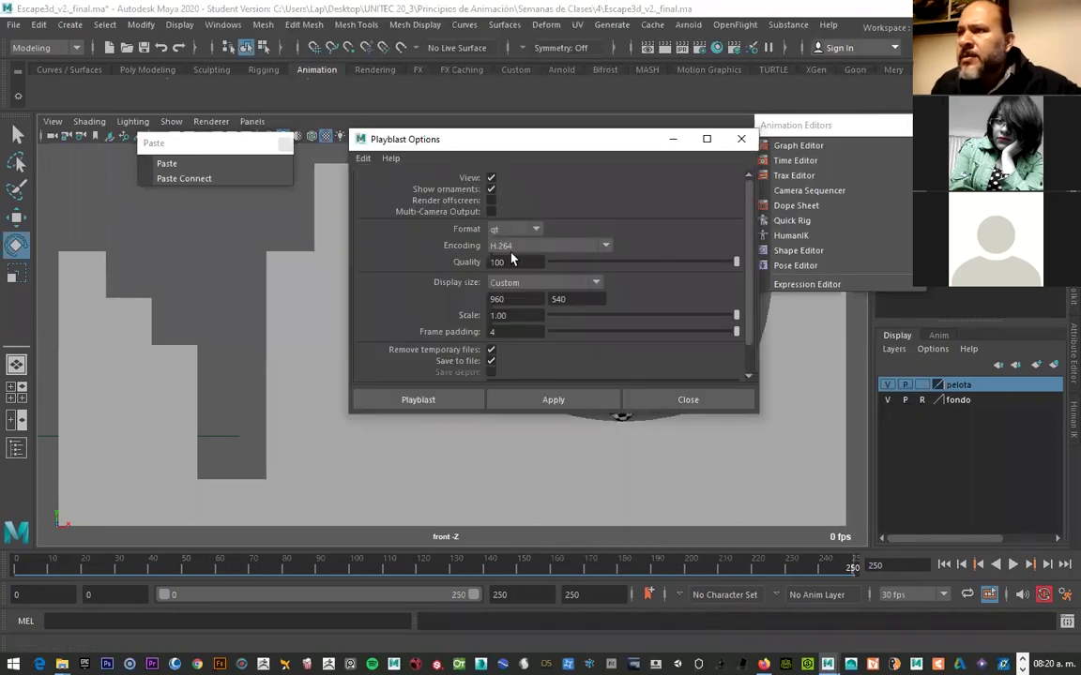
scroll(513, 256, down, 2)
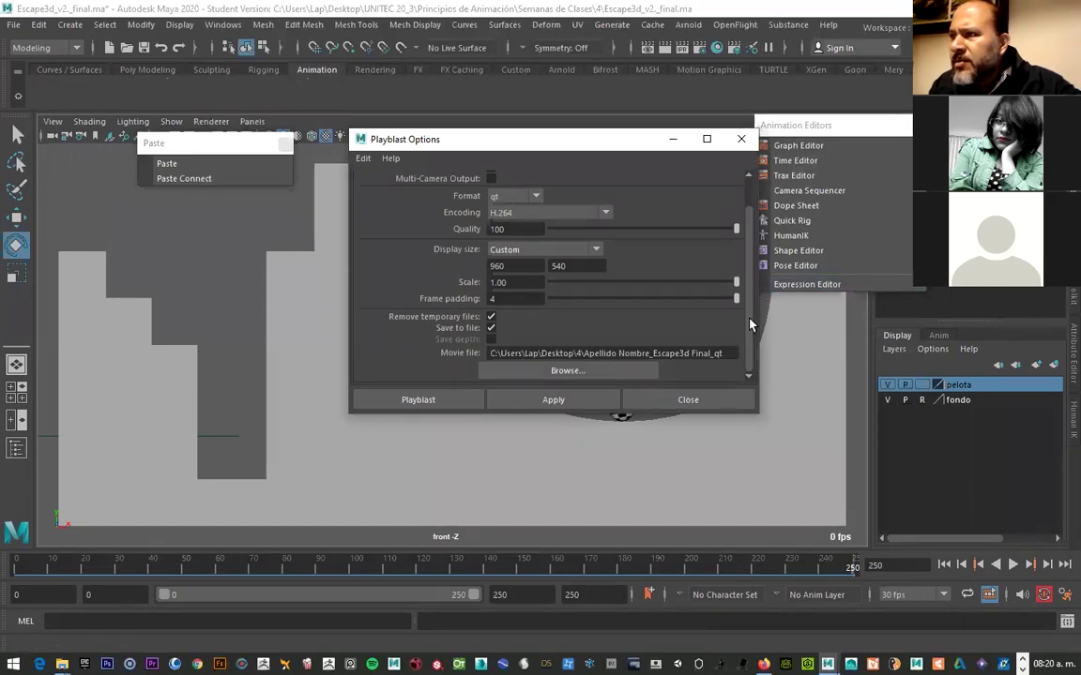
Save the playblast to Desktop folder 4 as 'Apellido Nombre_Escape3d Final' and create it
click(567, 371)
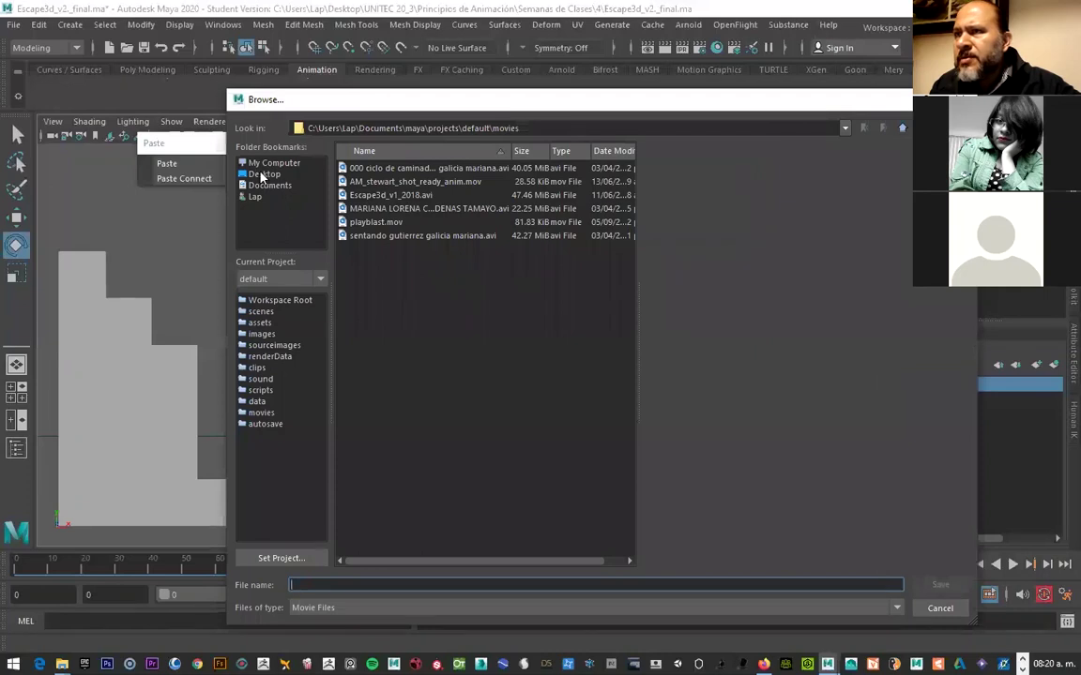
click(262, 175)
double_click(349, 169)
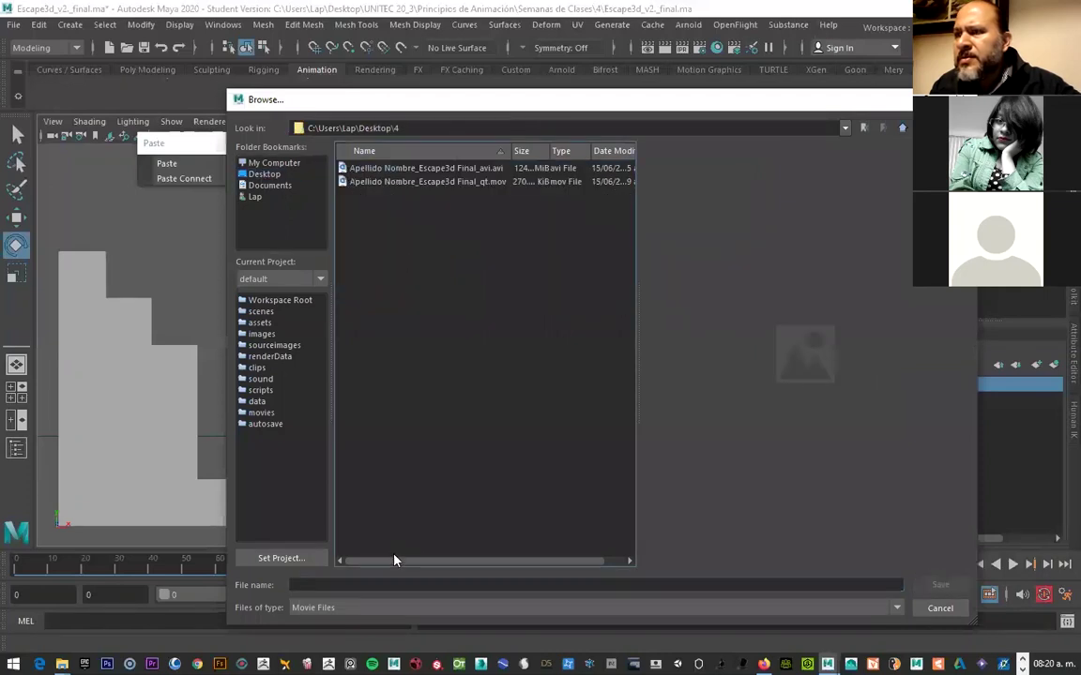
click(425, 183)
click(418, 585)
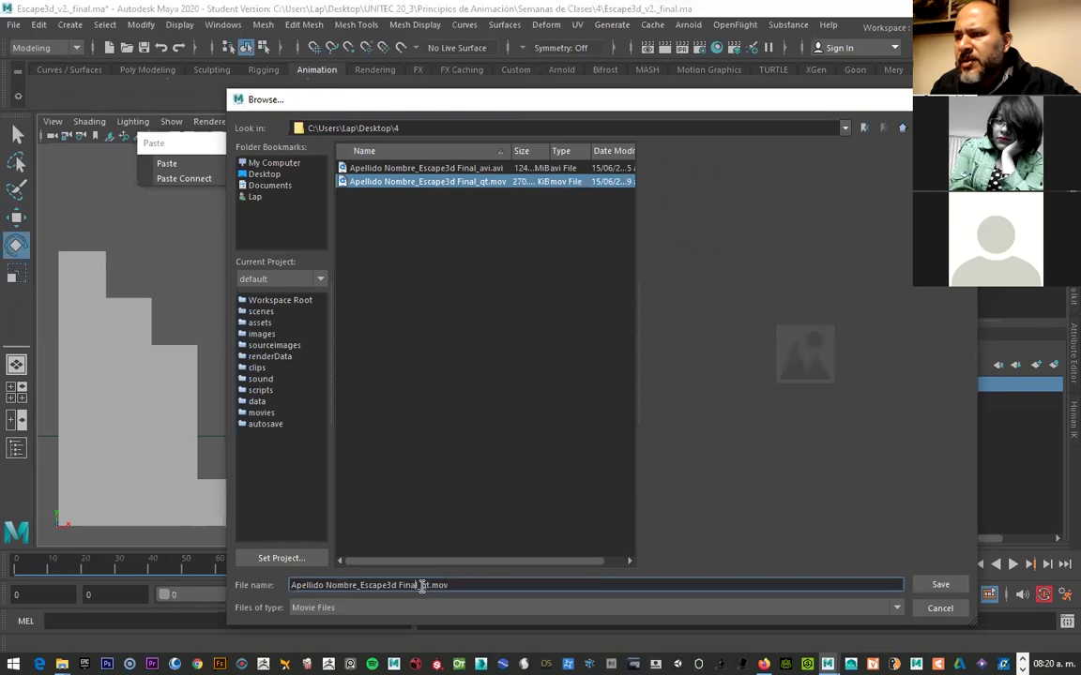
drag(421, 585, 616, 588)
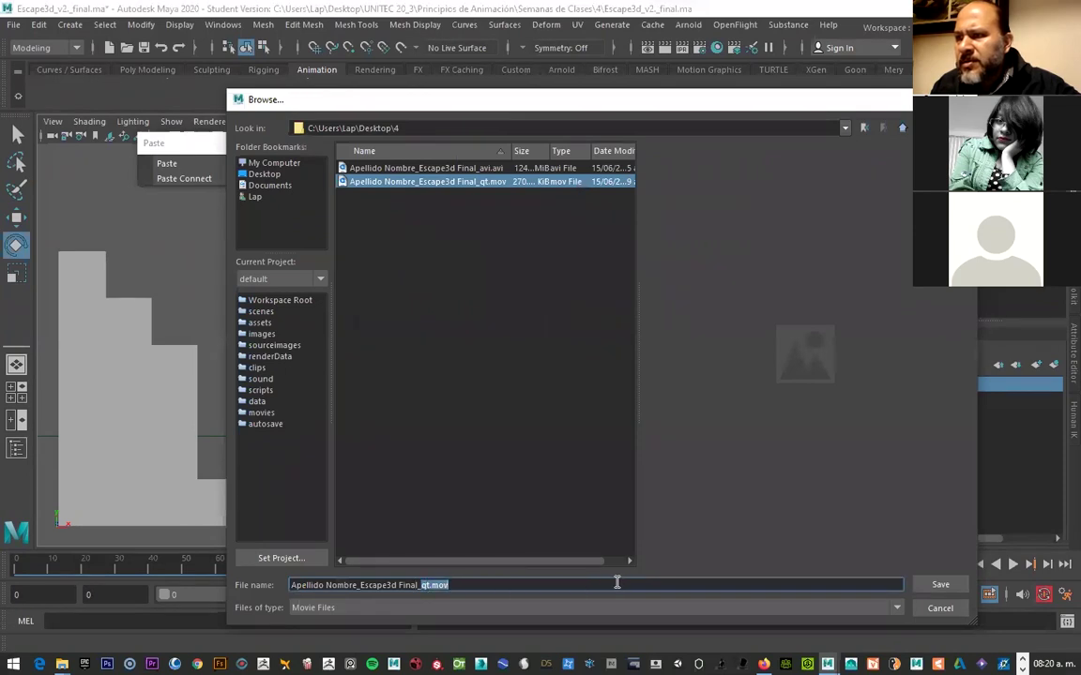
key(BackSpace)
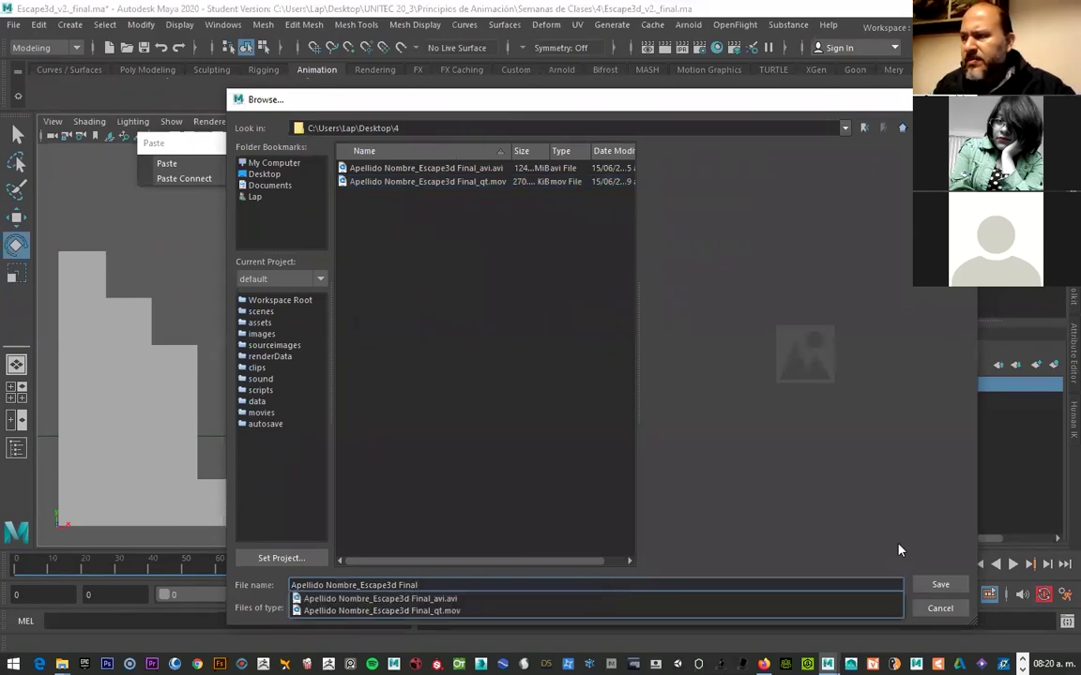
click(941, 585)
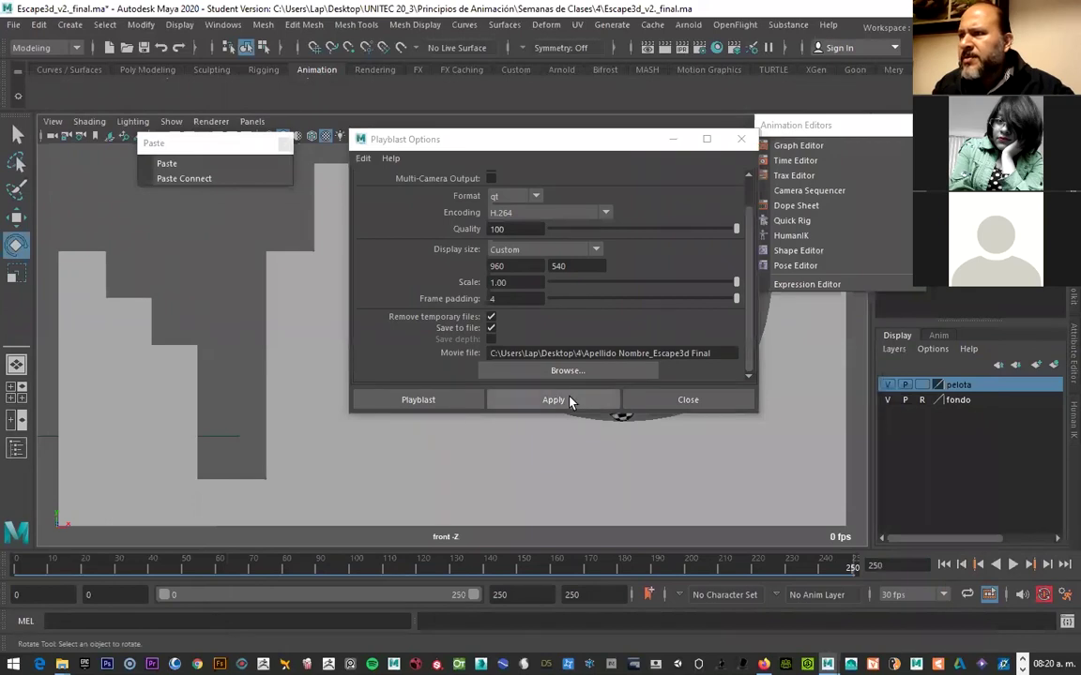
click(427, 401)
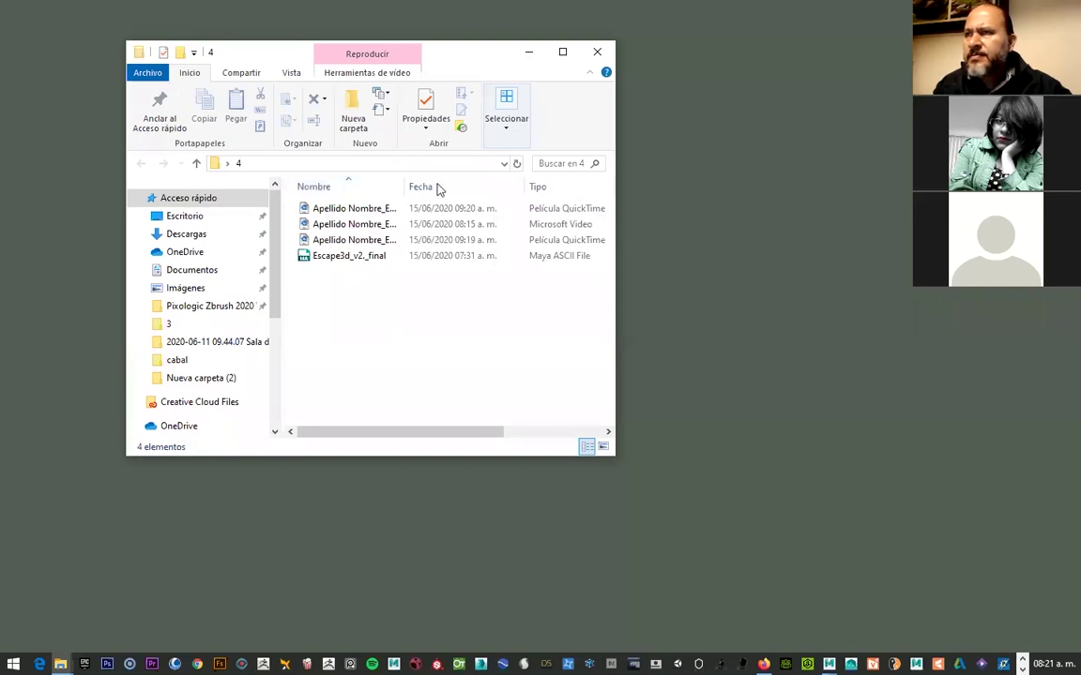
Widen the name column, then play the new Escape3d Final movie in VLC and close it
drag(402, 187, 536, 187)
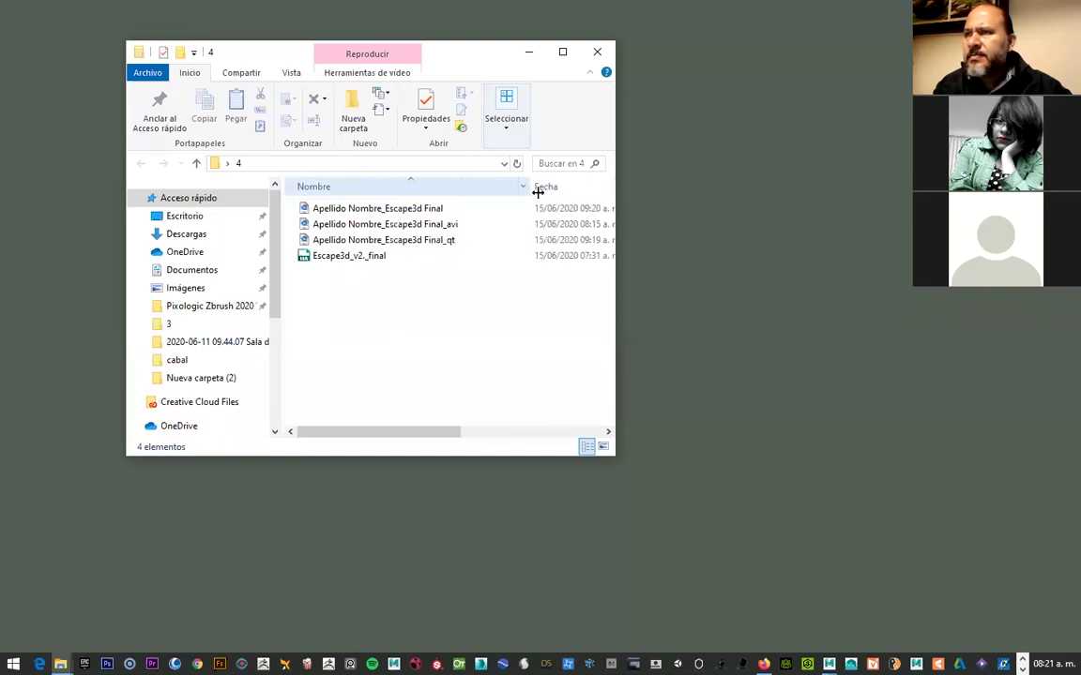
click(410, 210)
right_click(410, 212)
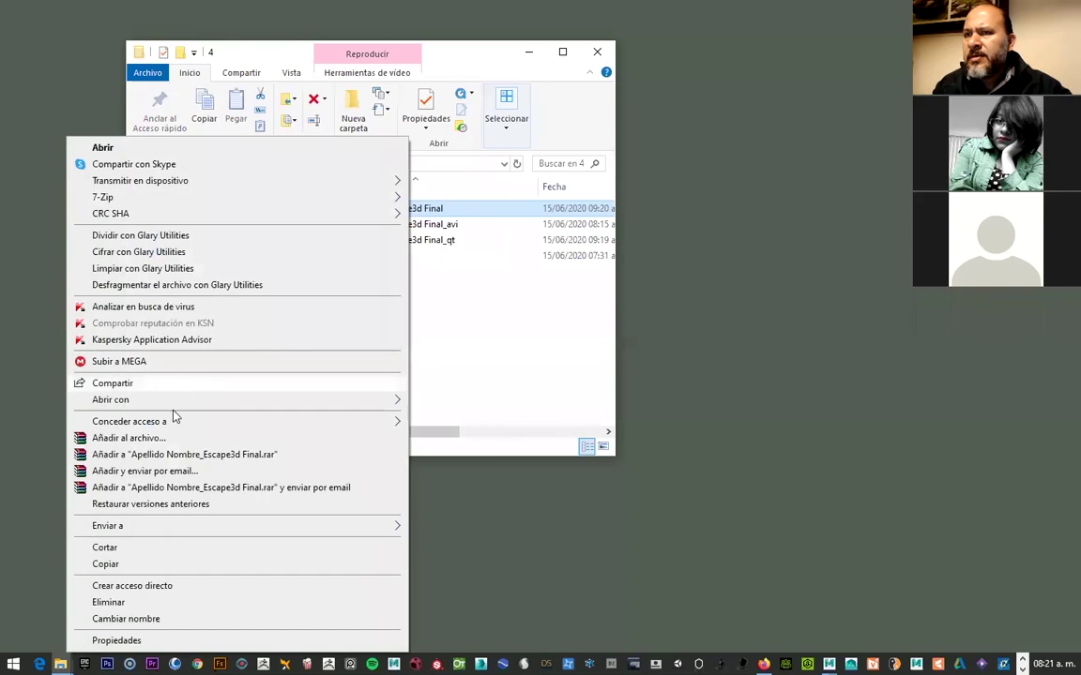
mouse_move(110, 400)
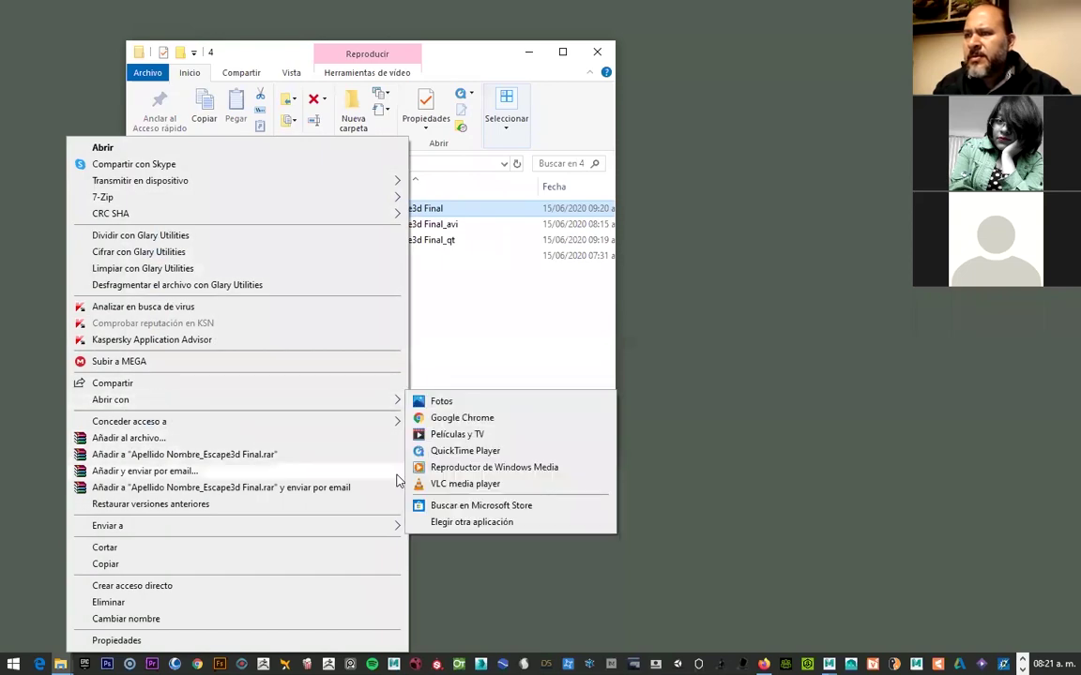
click(447, 486)
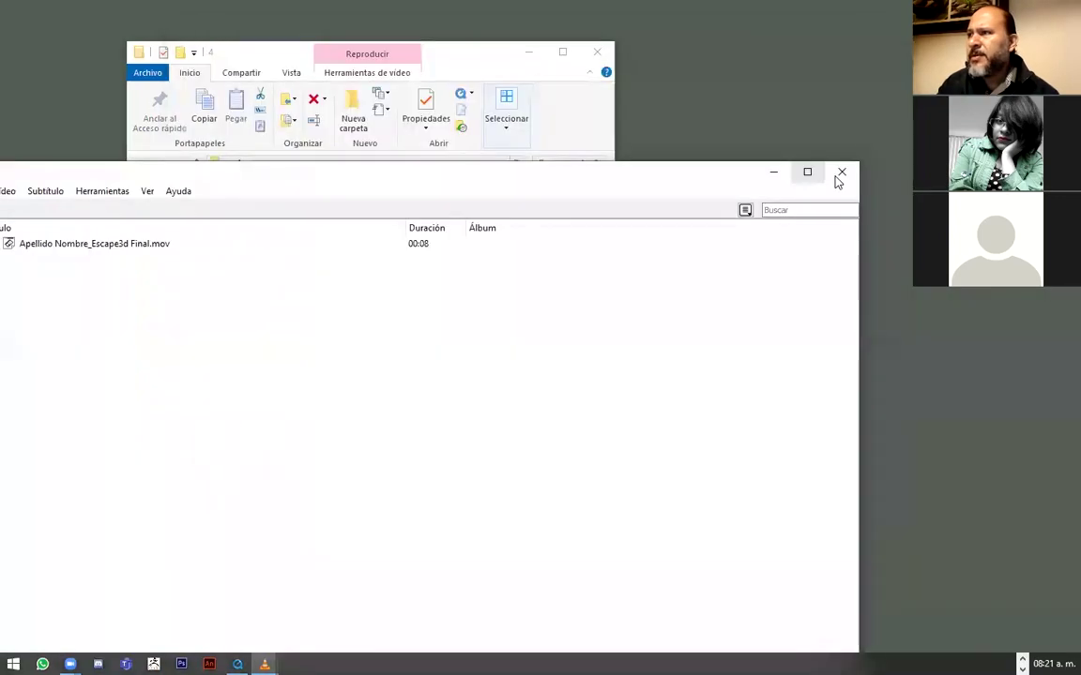
click(838, 171)
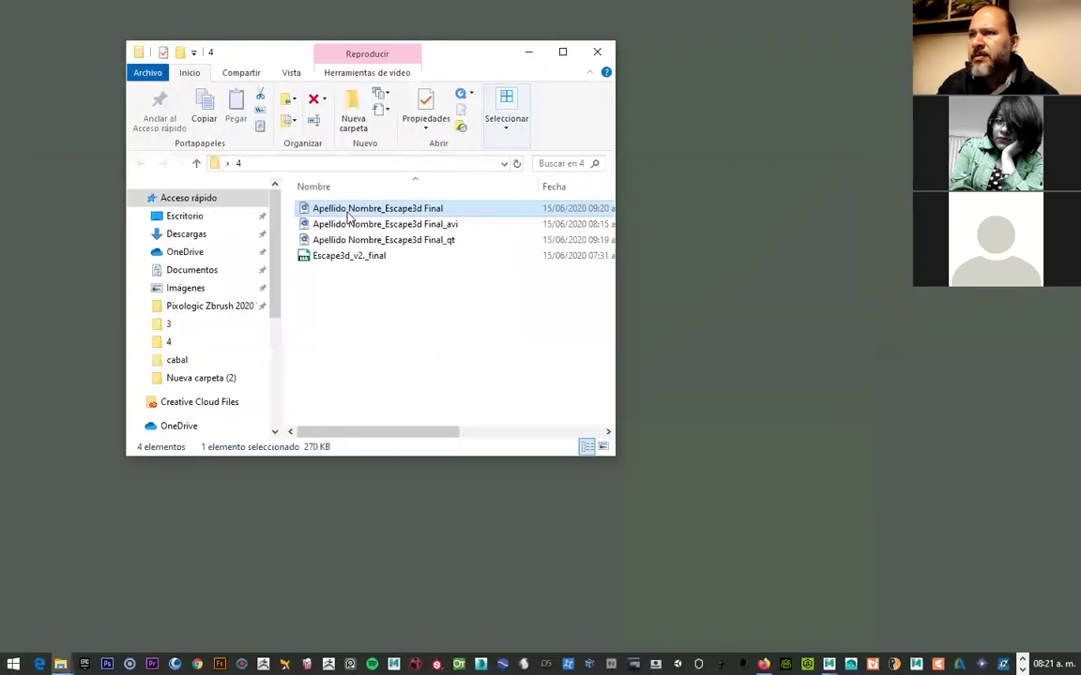
right_click(352, 216)
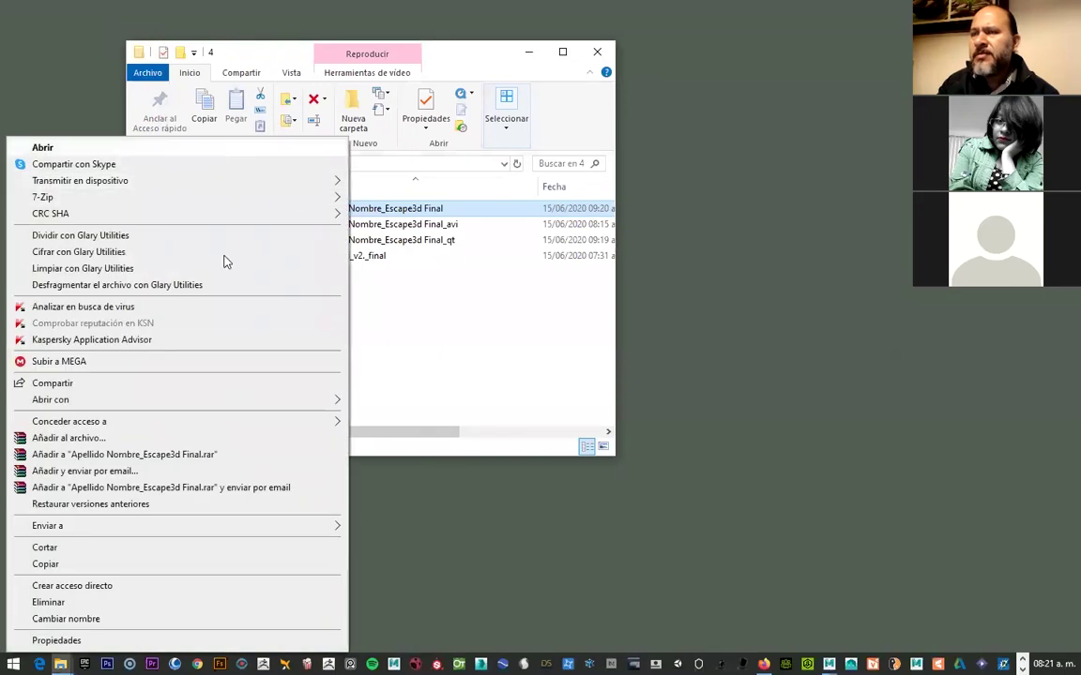
mouse_move(51, 400)
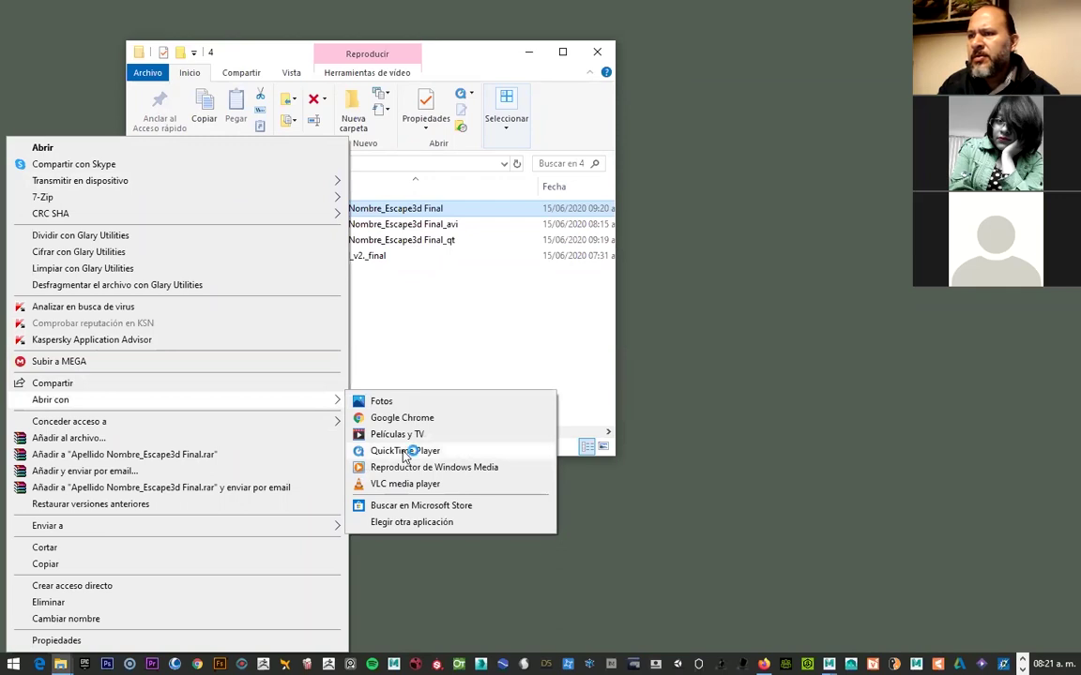
click(405, 452)
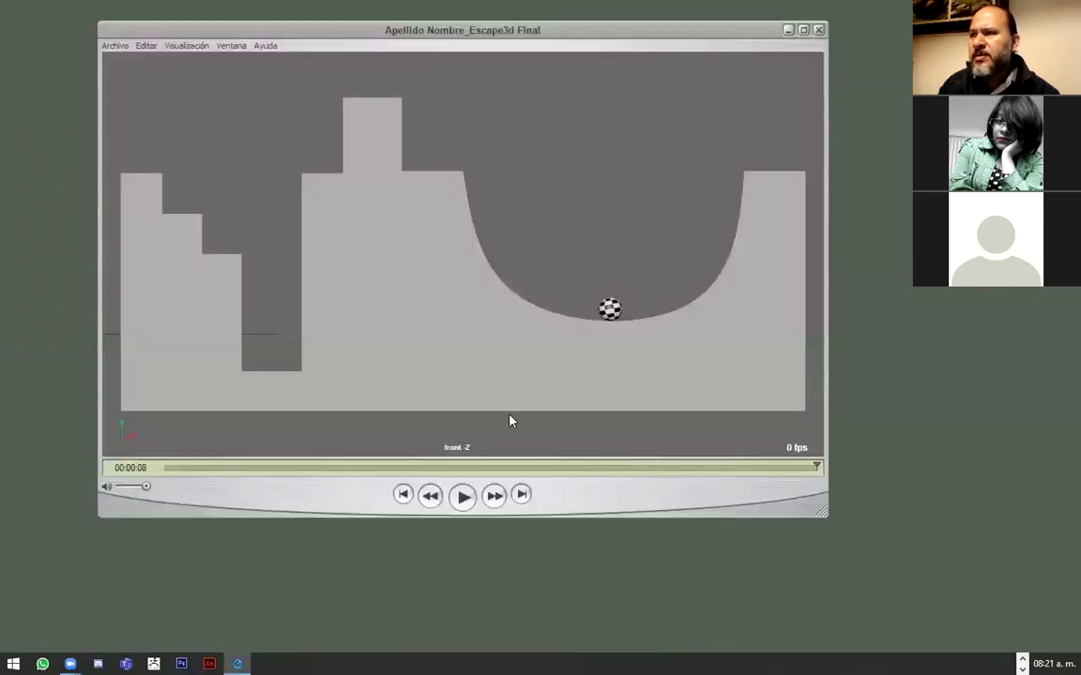
click(460, 495)
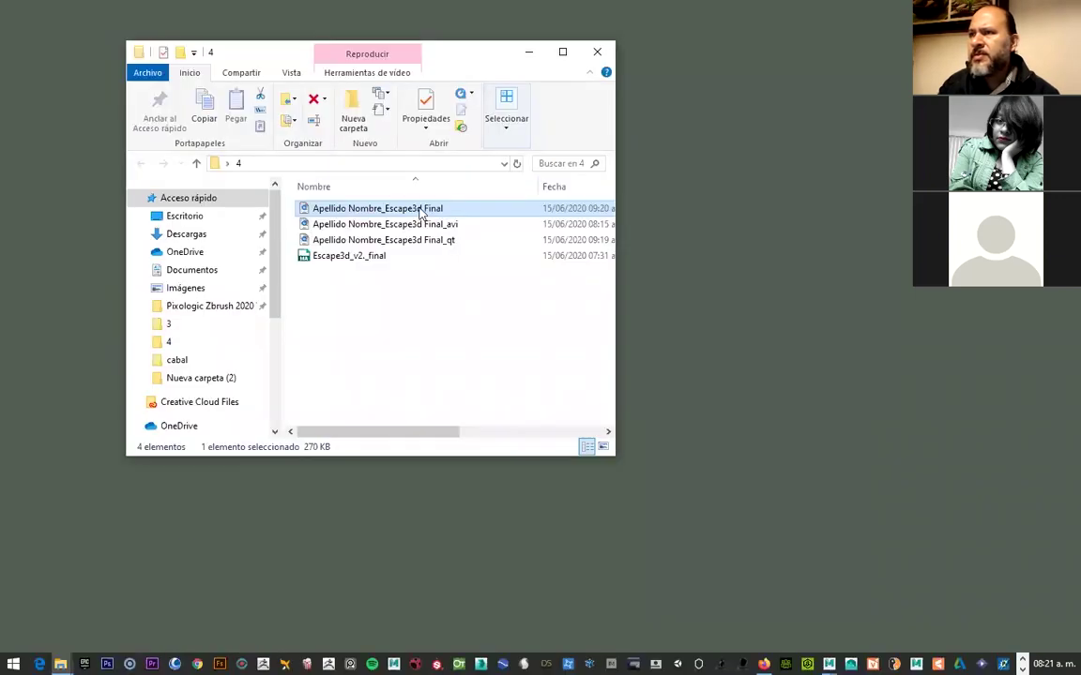
right_click(420, 211)
click(425, 310)
drag(439, 433, 587, 439)
Compare the movies' sizes and durations, including Escape3d Final_avi, then close the folder 4 window
click(510, 211)
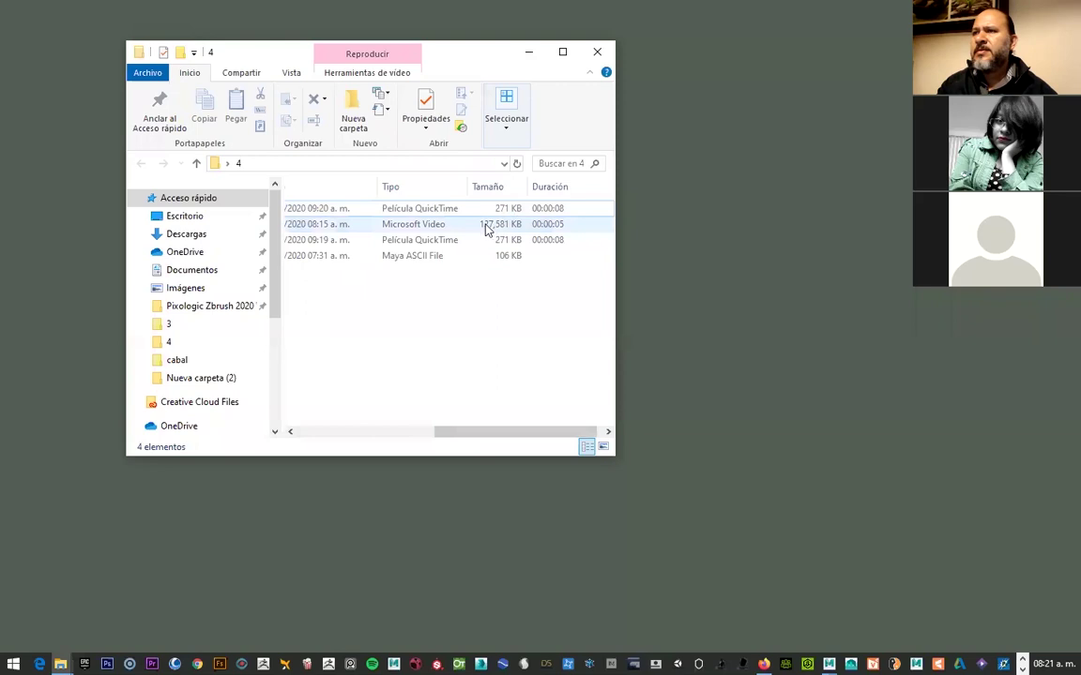
drag(473, 431, 308, 439)
click(422, 224)
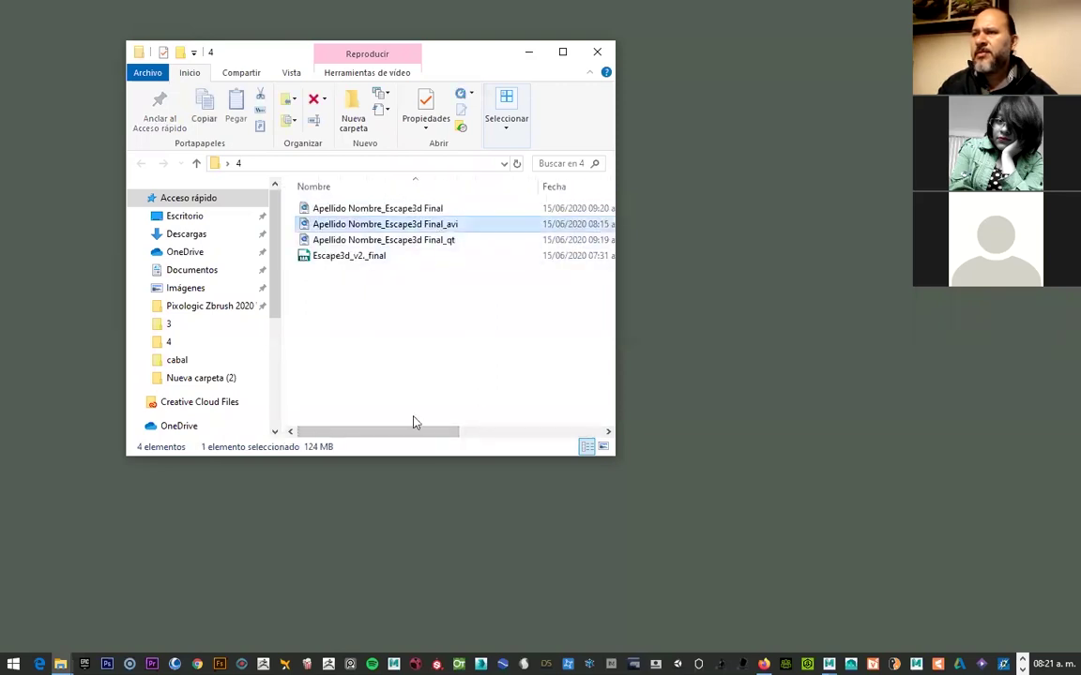
mouse_move(419, 435)
mouse_down()
mouse_move(544, 434)
mouse_move(492, 434)
mouse_up()
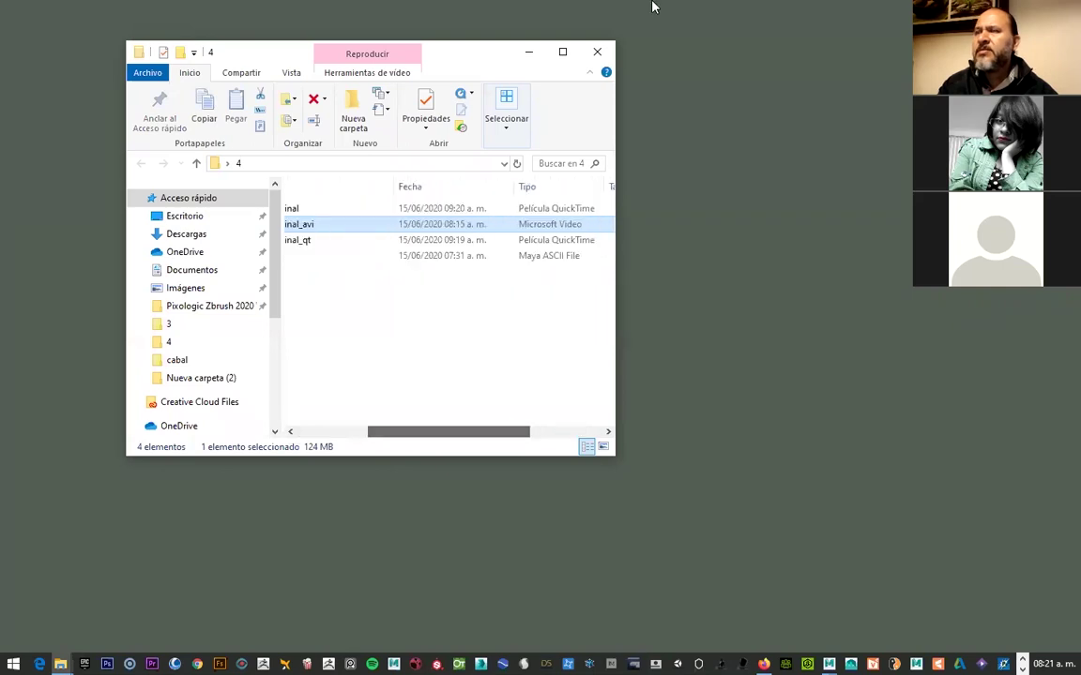
click(596, 54)
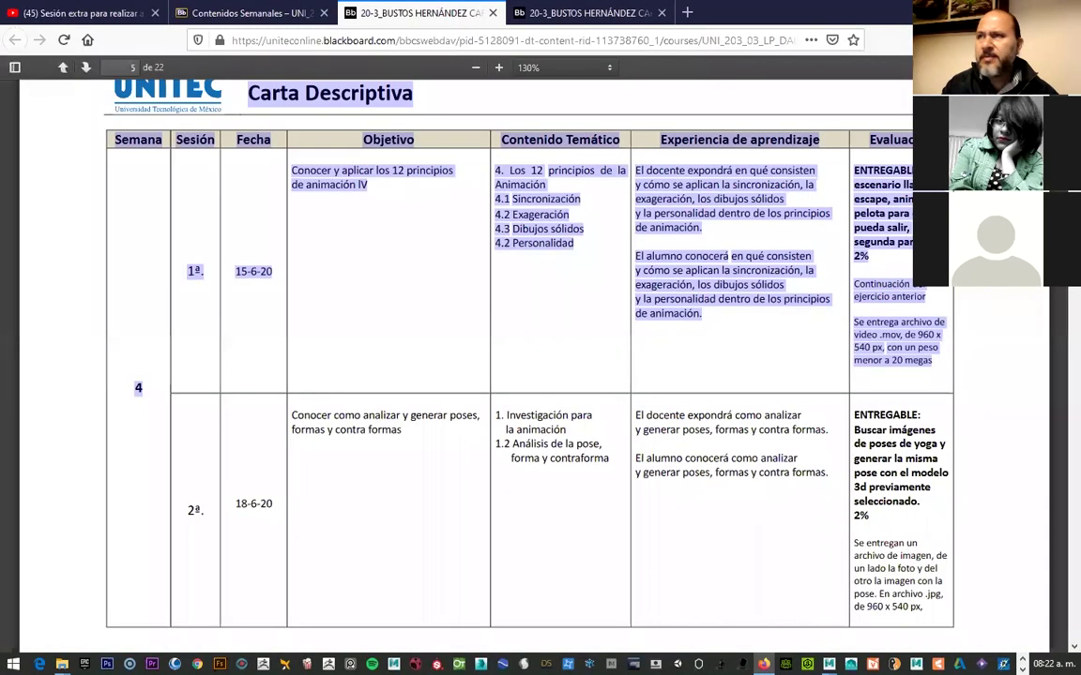
Go to apple.com in a new browser tab
key(ctrl+t)
click(584, 30)
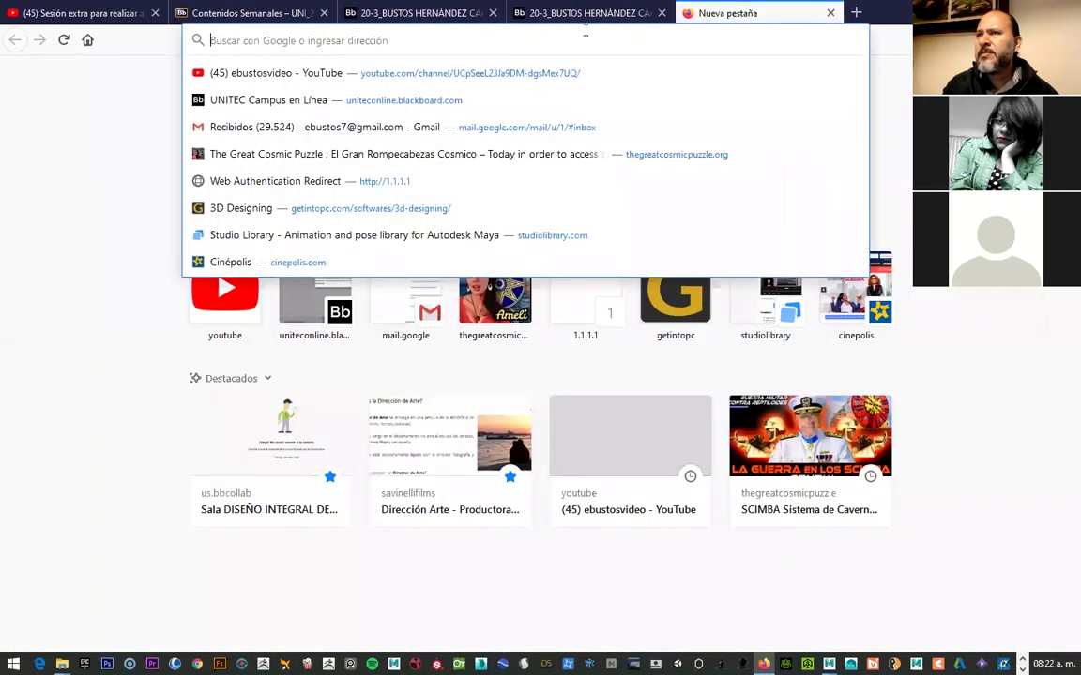
text(apple.com)
key(Return)
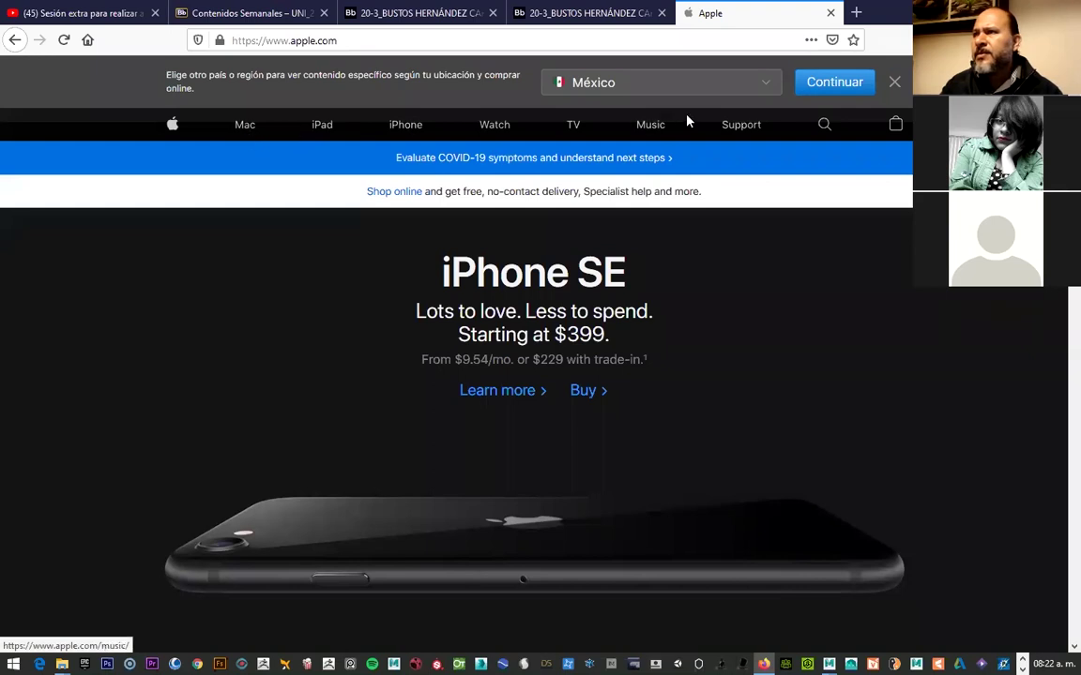
Search the Apple site for QuickTime and save the QuickTime 7.7.9 Windows installer
click(825, 126)
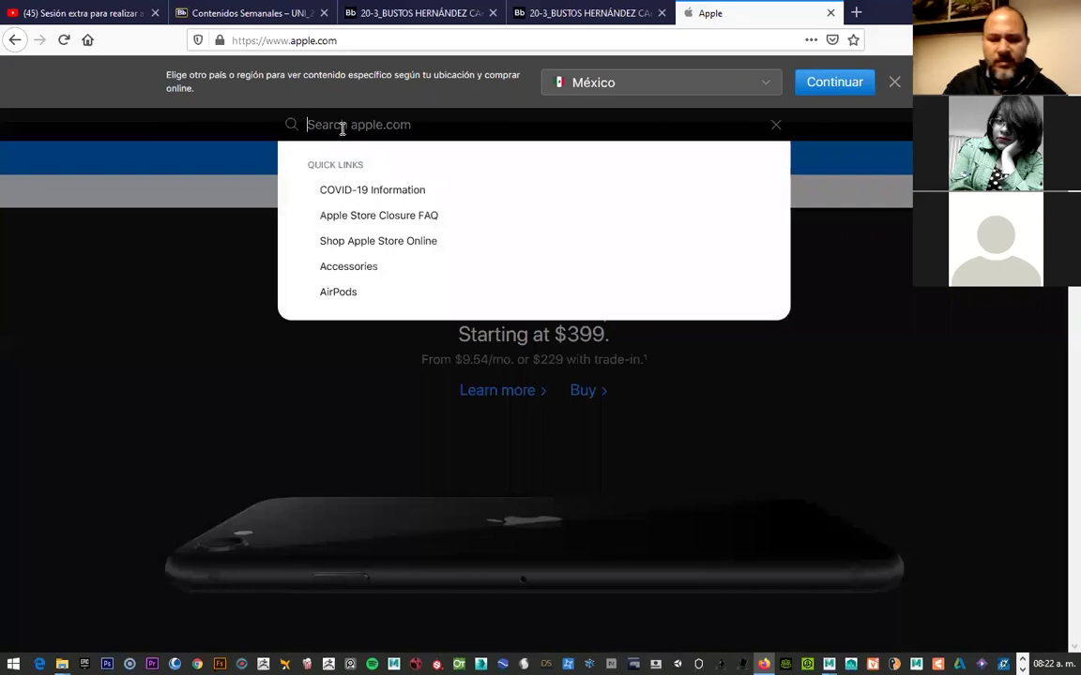
text(quick)
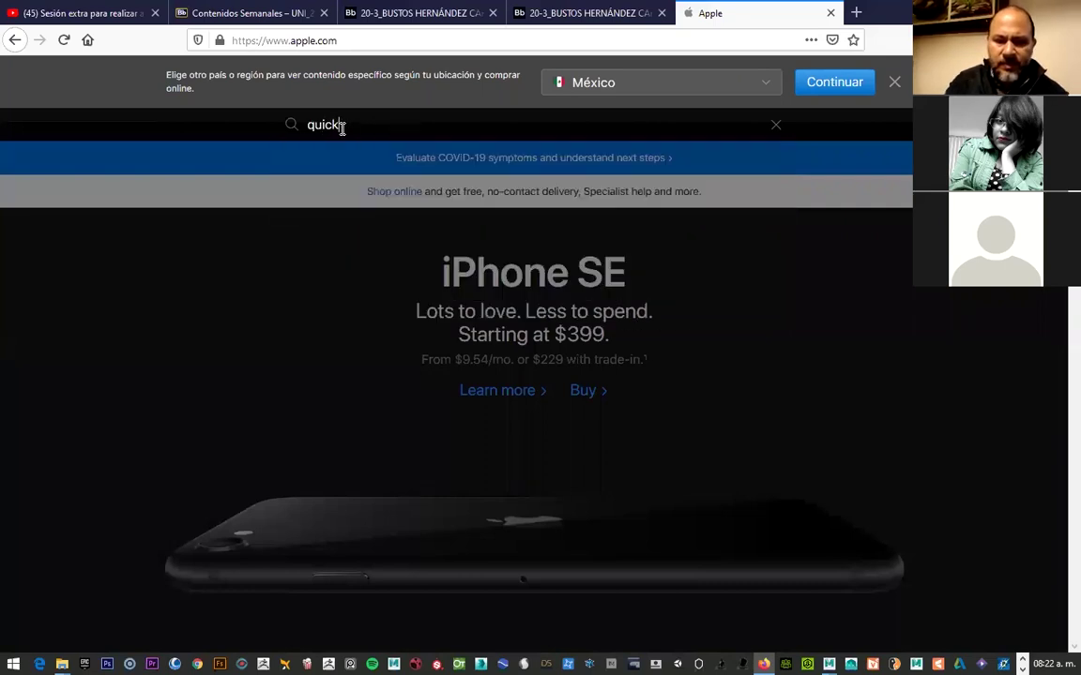
text(e)
key(Return)
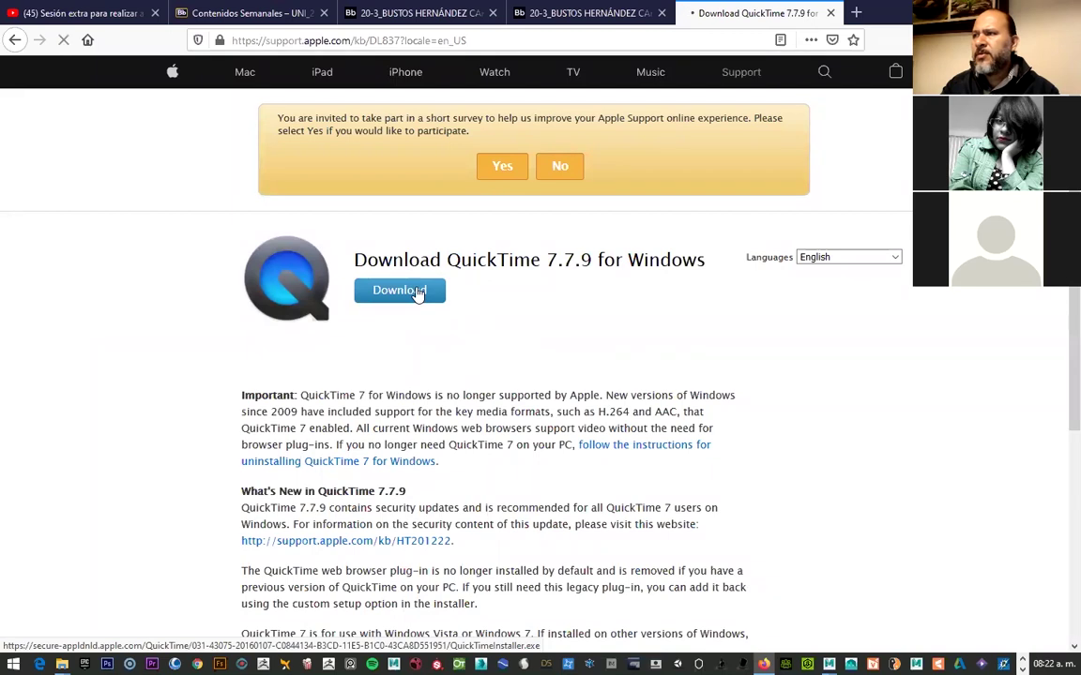
click(419, 294)
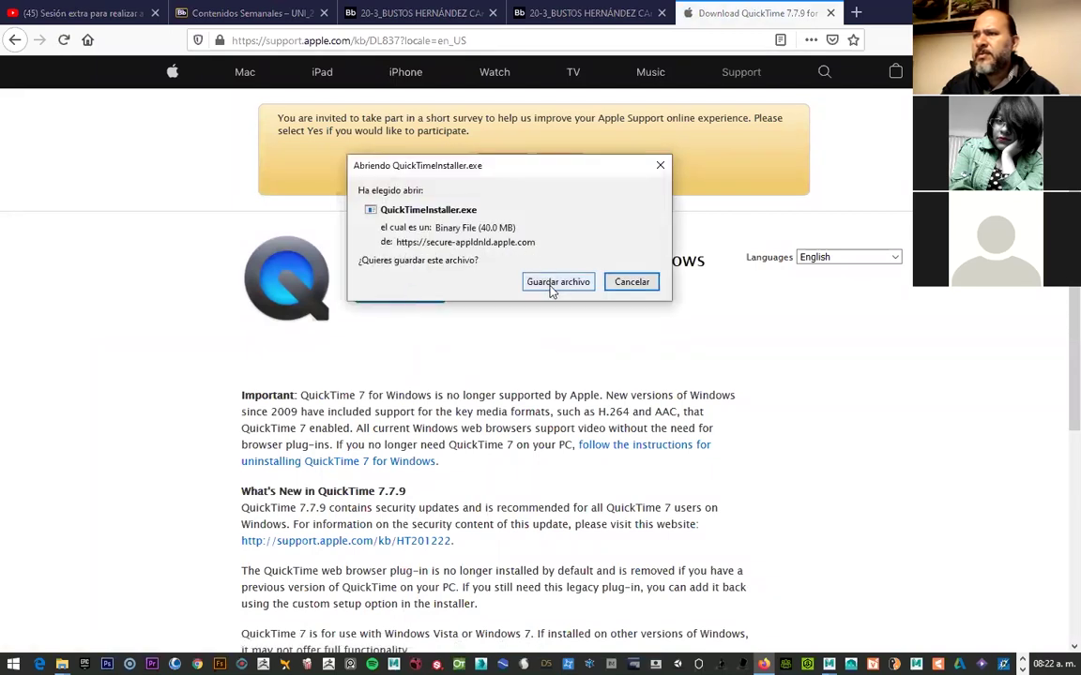
click(557, 283)
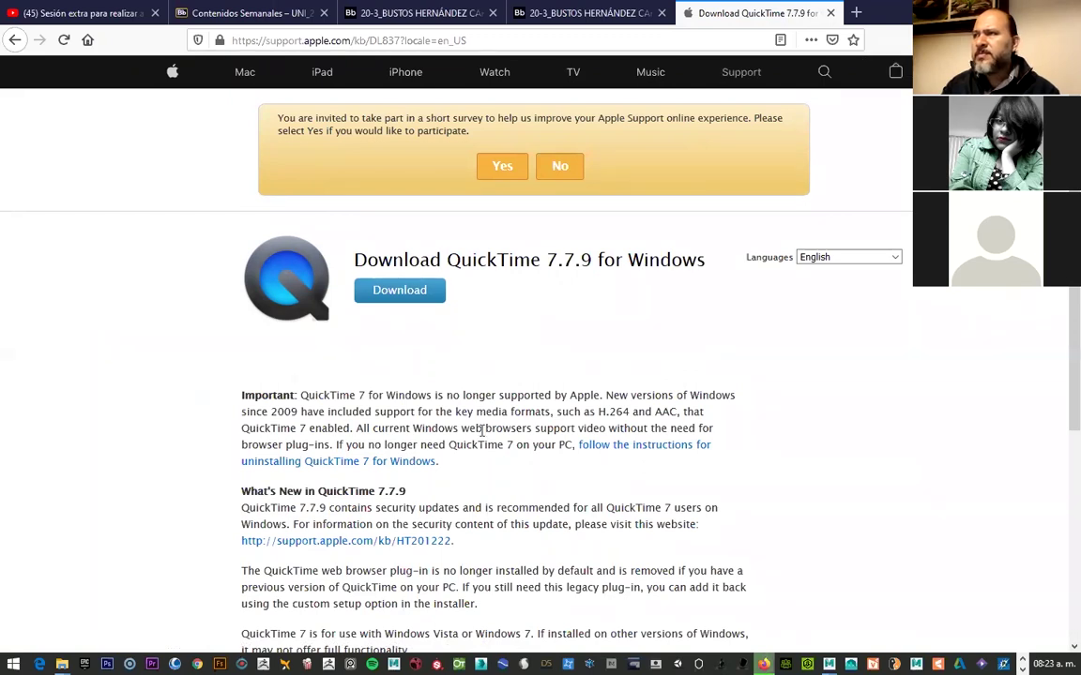
Search Google for 'como instalar quicktime'
click(660, 44)
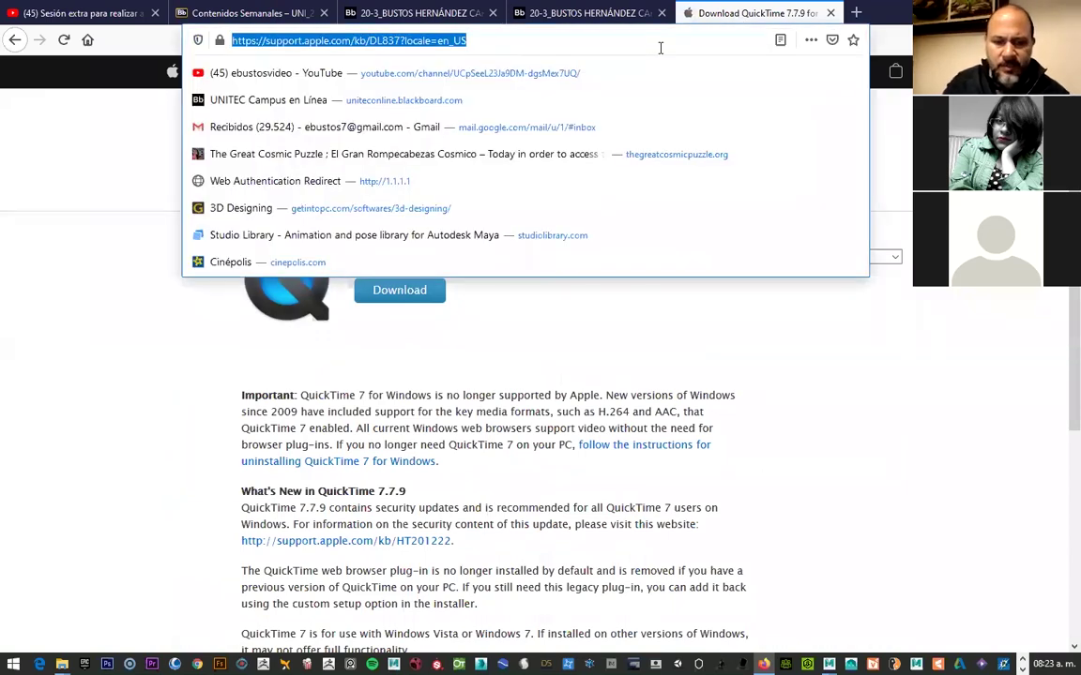
text(como instalar q)
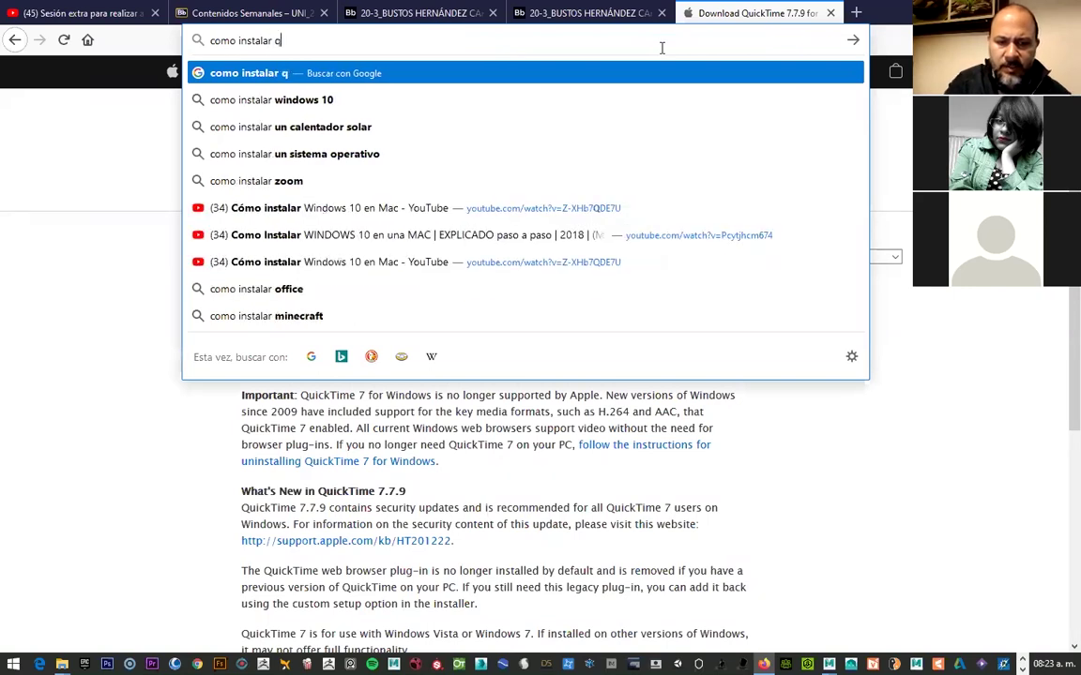
text(uicktim)
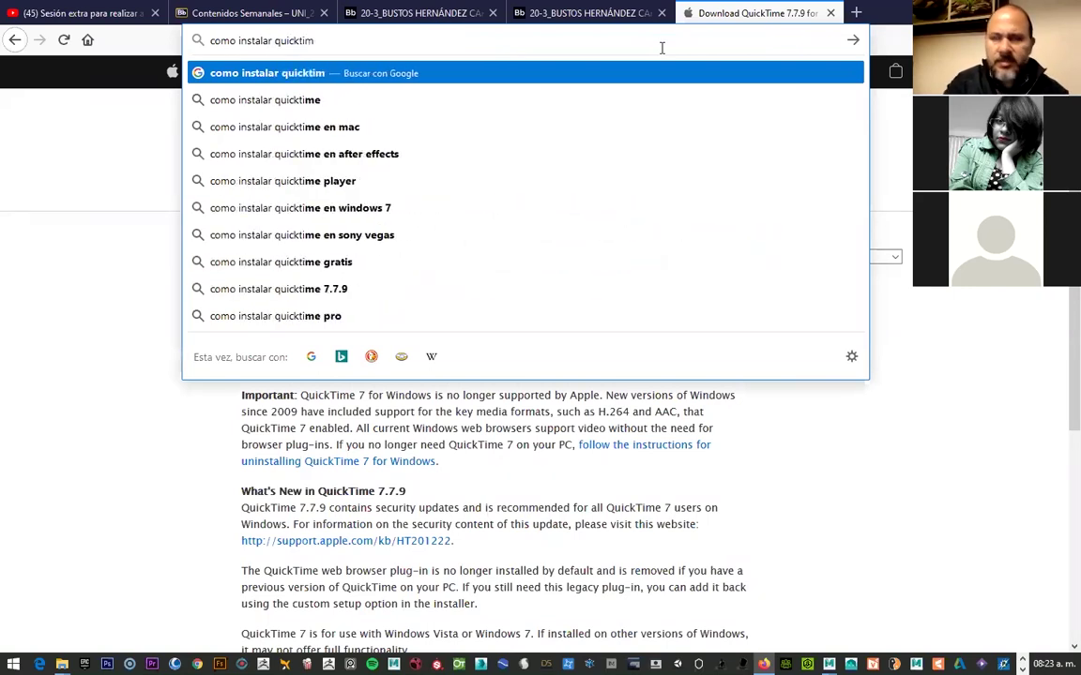
text(e)
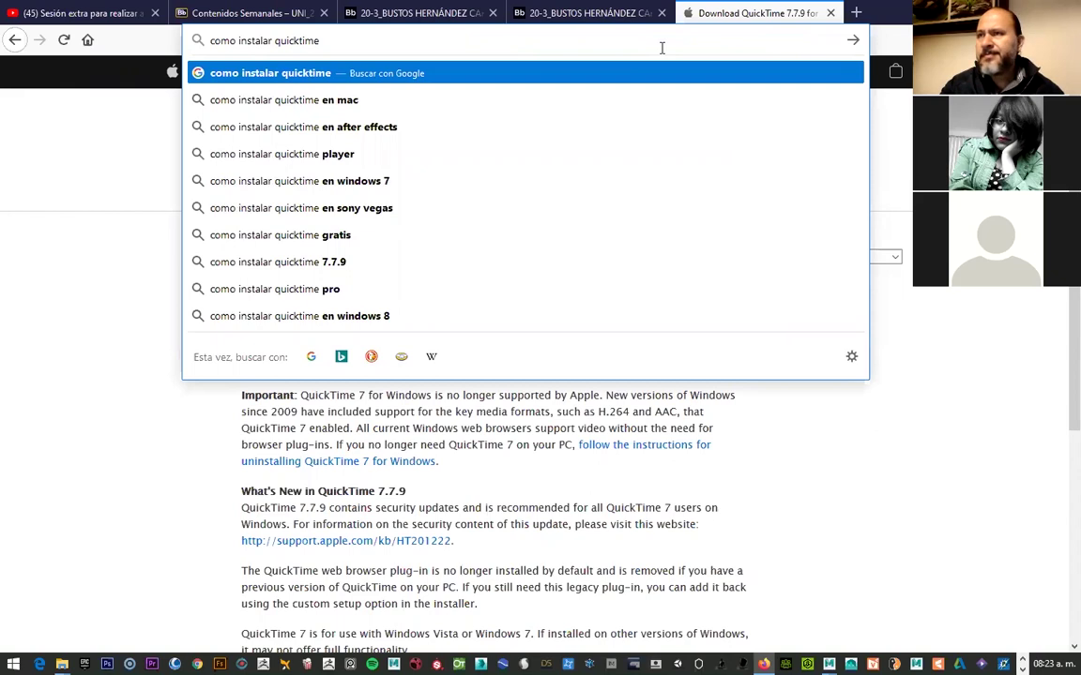
key(Return)
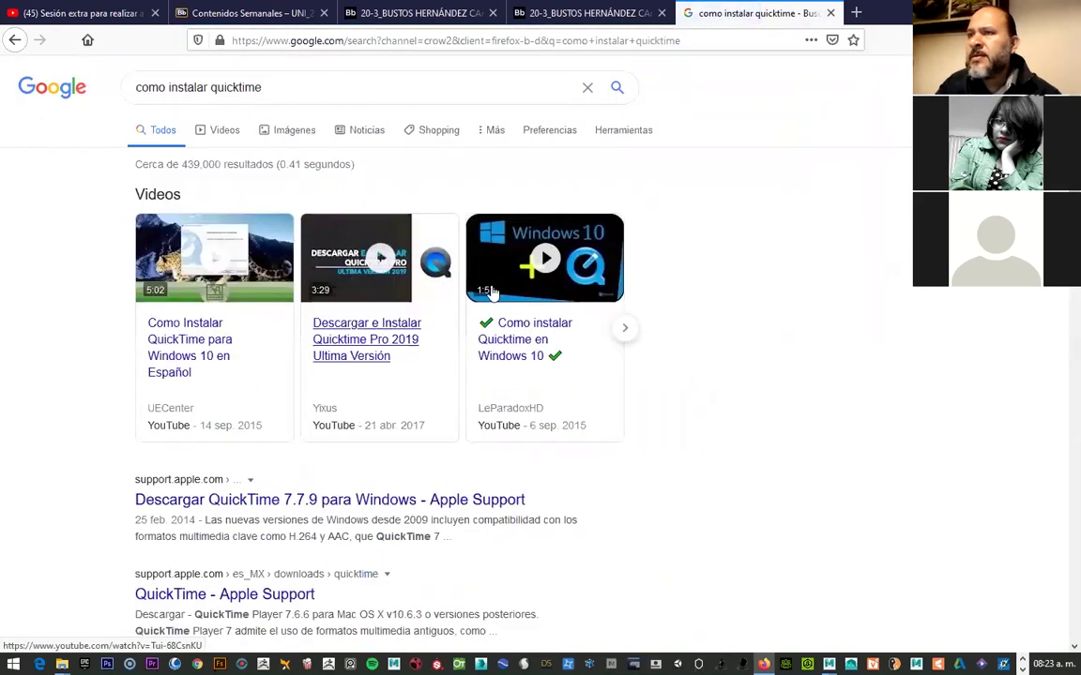
click(183, 341)
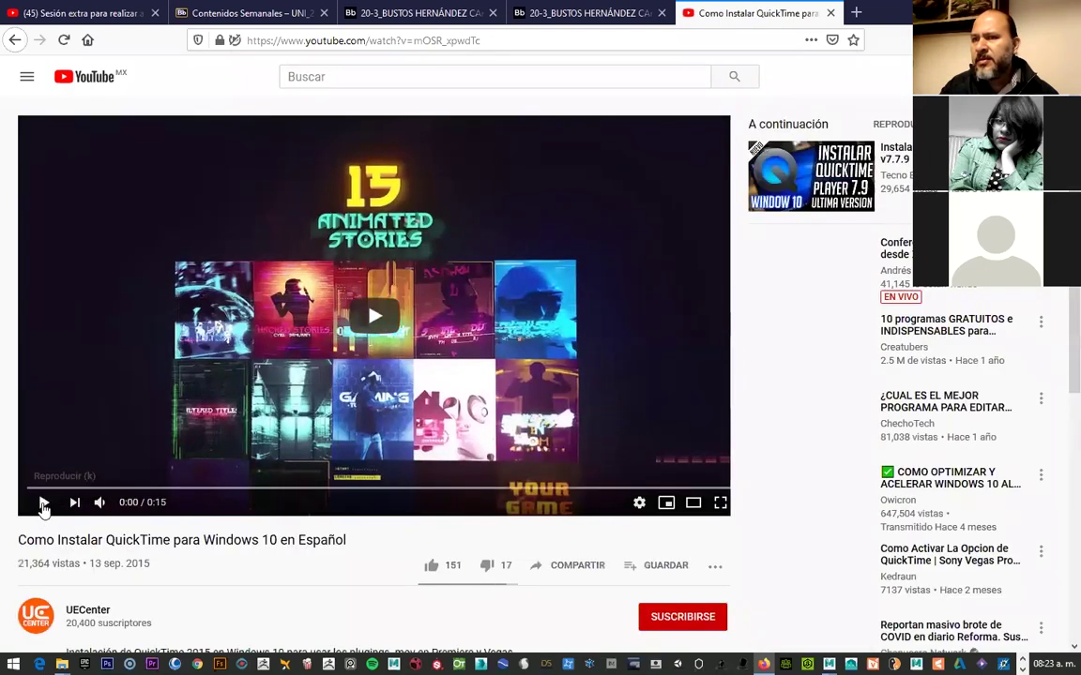
click(42, 505)
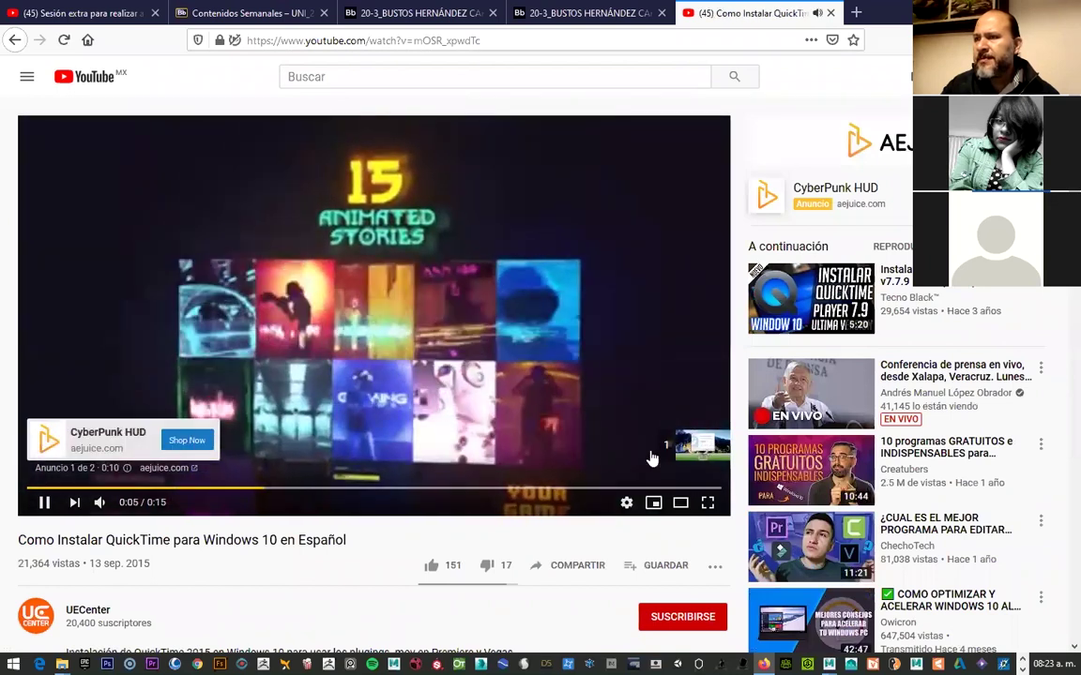
click(638, 444)
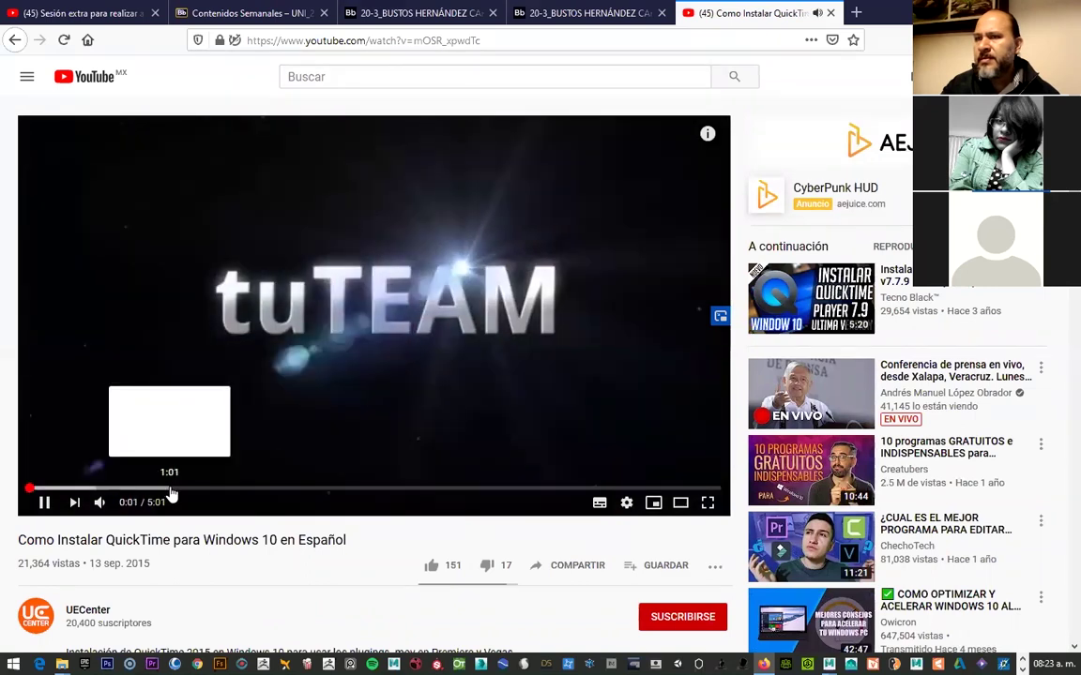
click(172, 488)
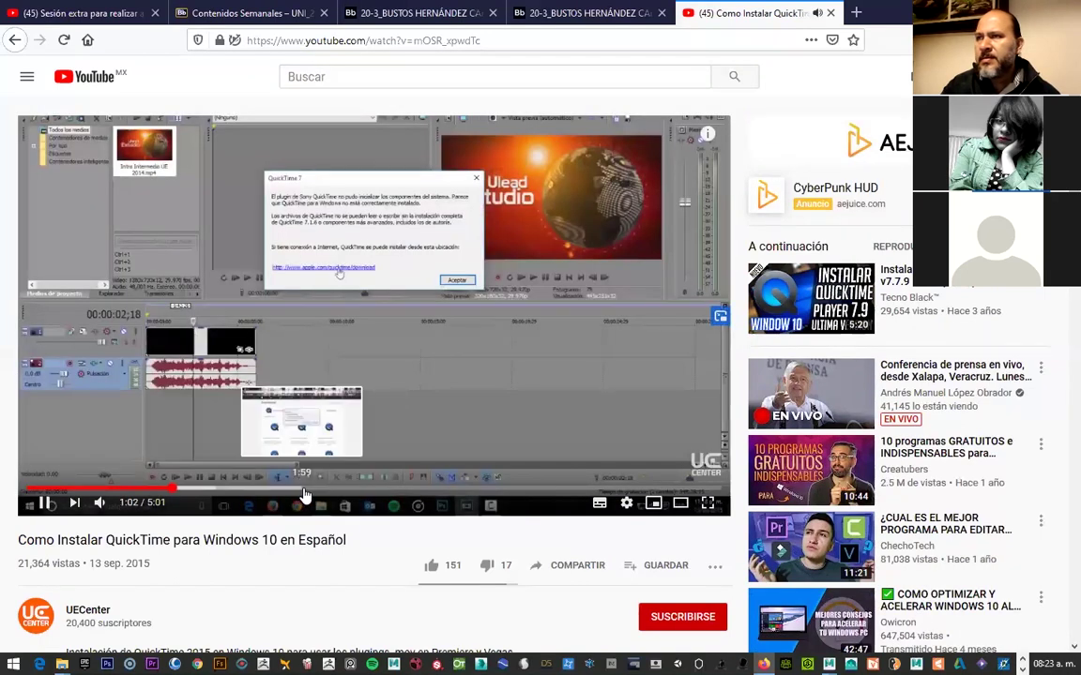
click(326, 489)
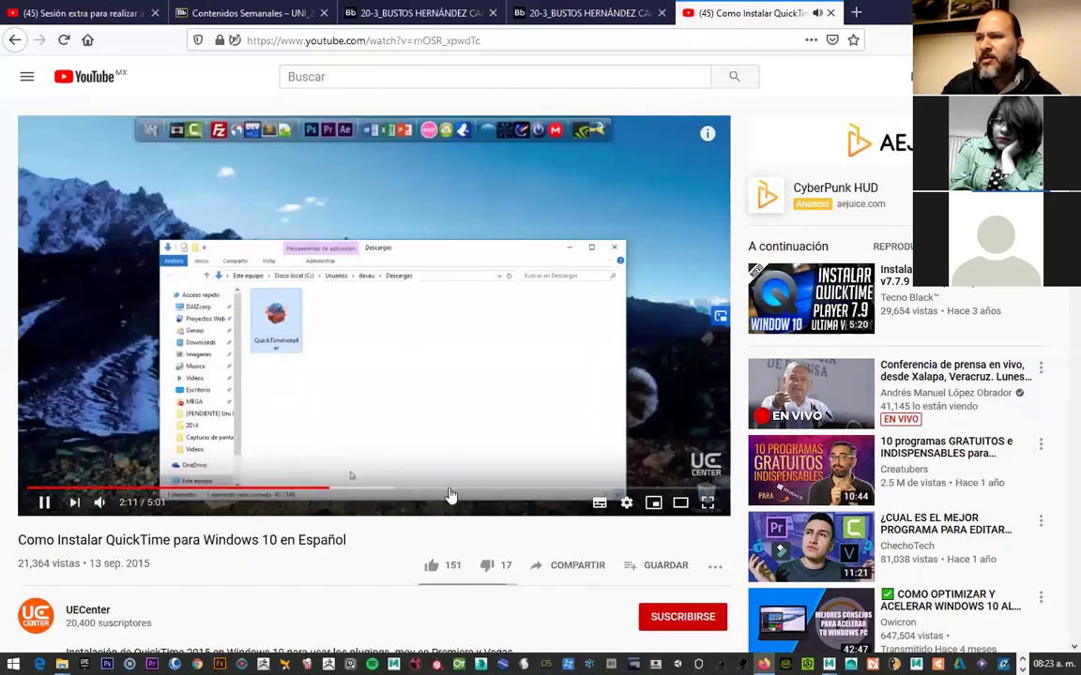
click(452, 489)
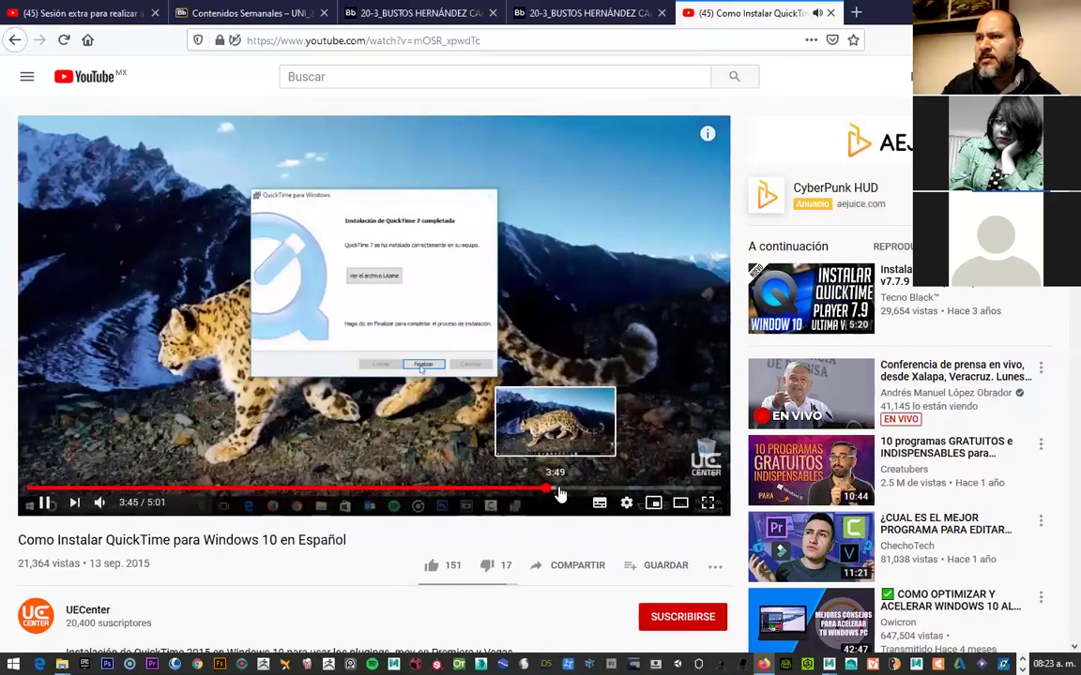
click(547, 489)
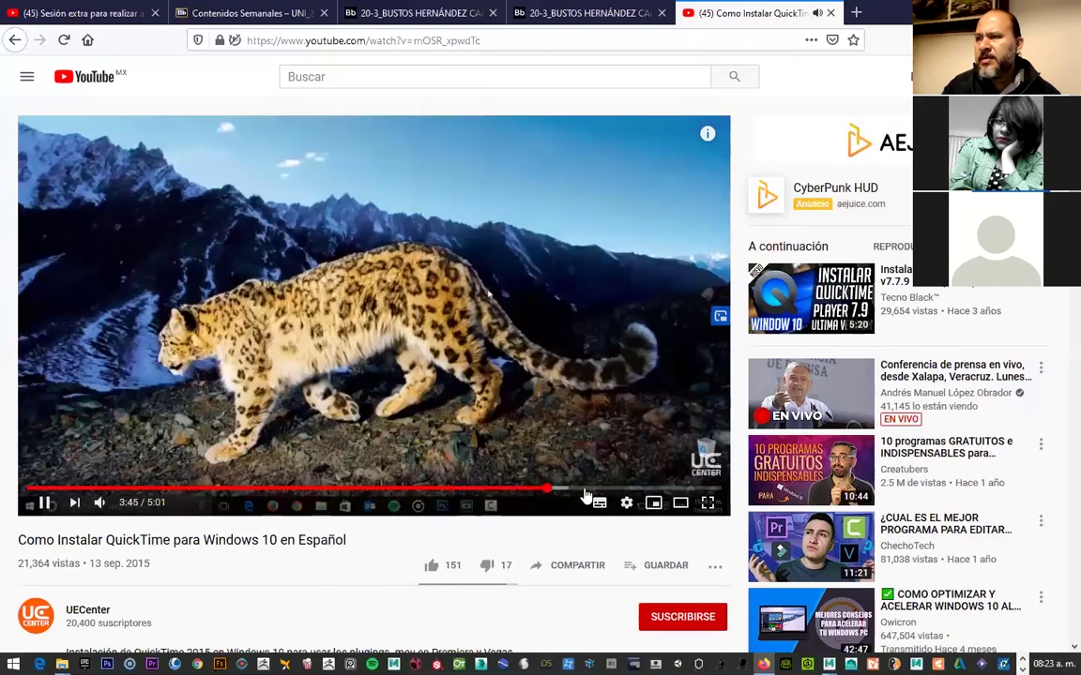
click(623, 489)
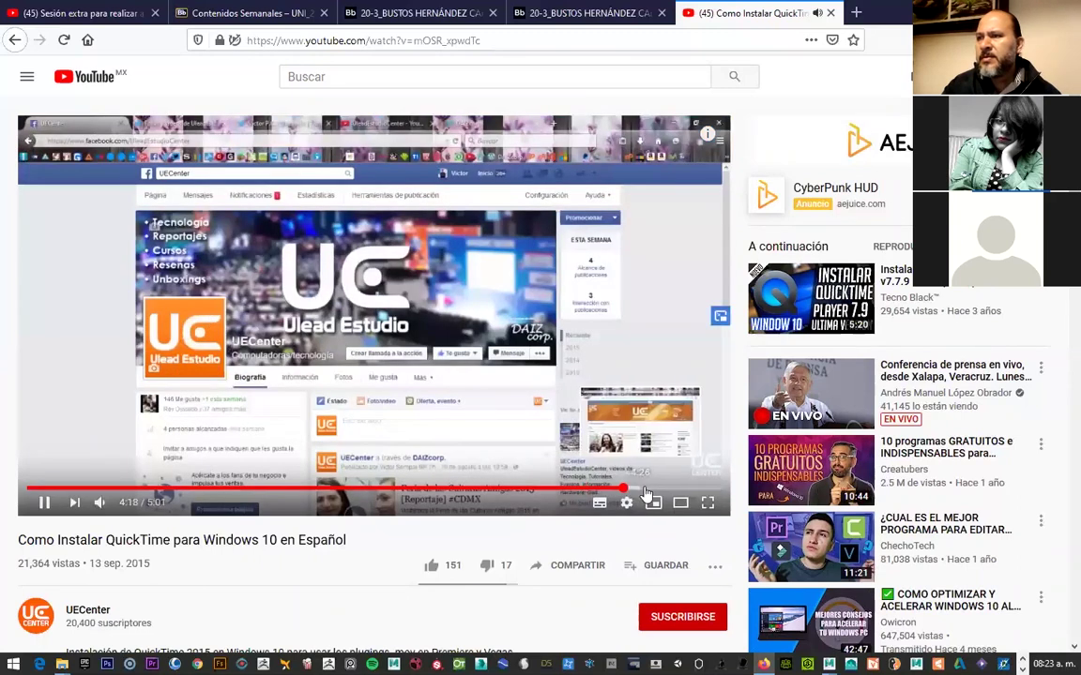
click(681, 489)
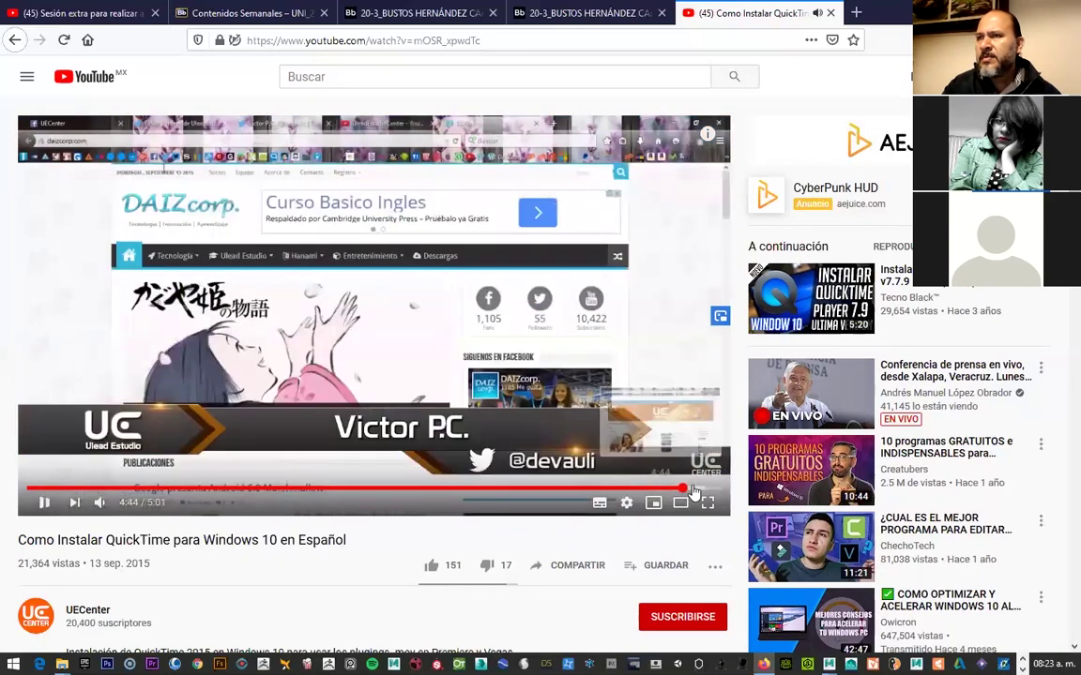
click(699, 489)
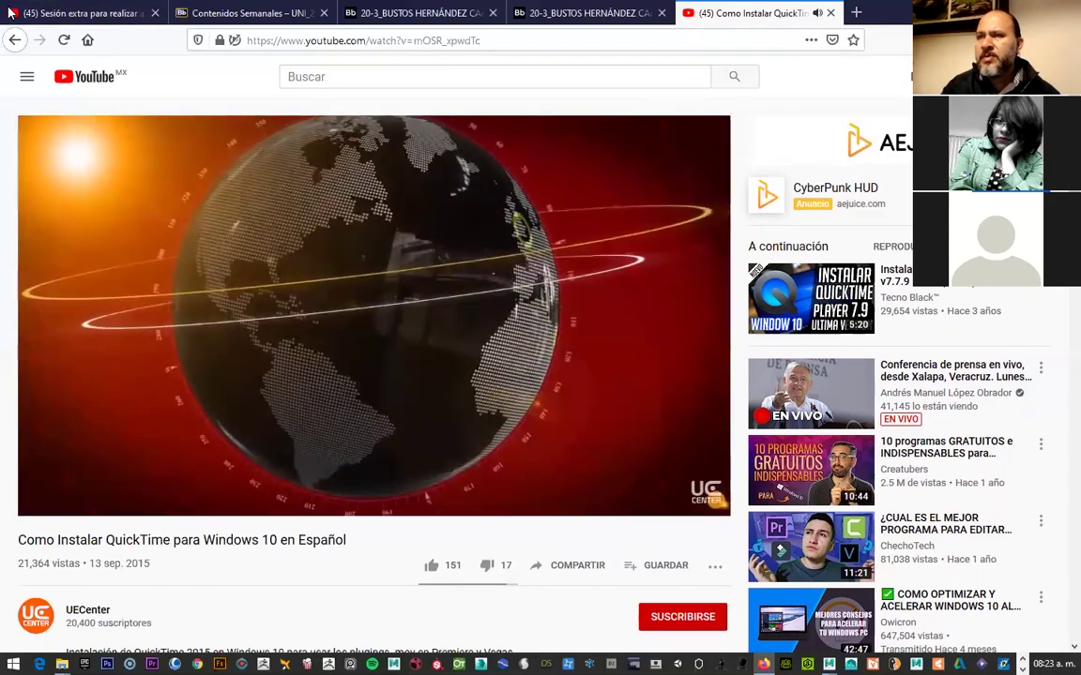
click(15, 41)
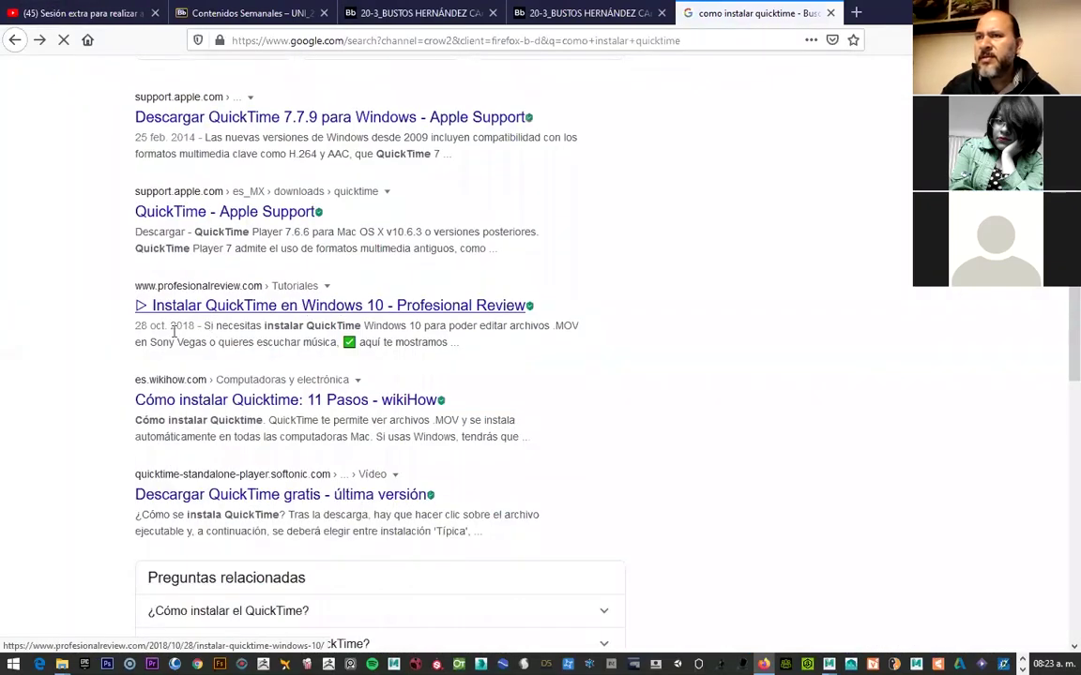
scroll(221, 258, down, 3)
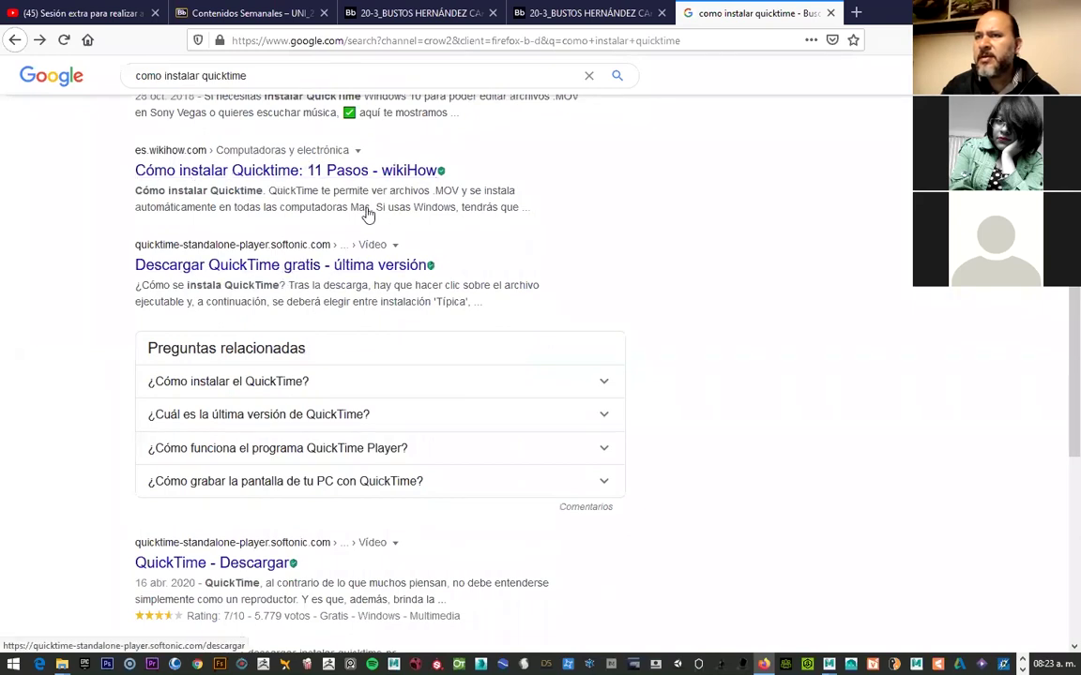
scroll(404, 216, up, 5)
Close the Google search tab to return to the Blackboard course plan PDF
click(598, 15)
click(746, 13)
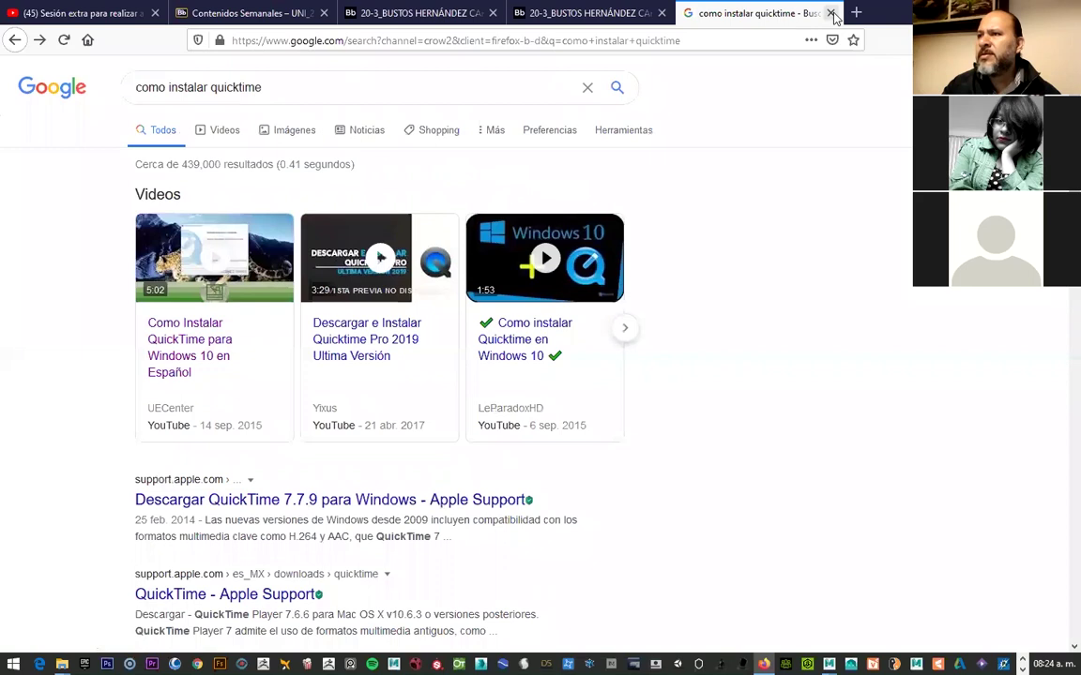
click(831, 13)
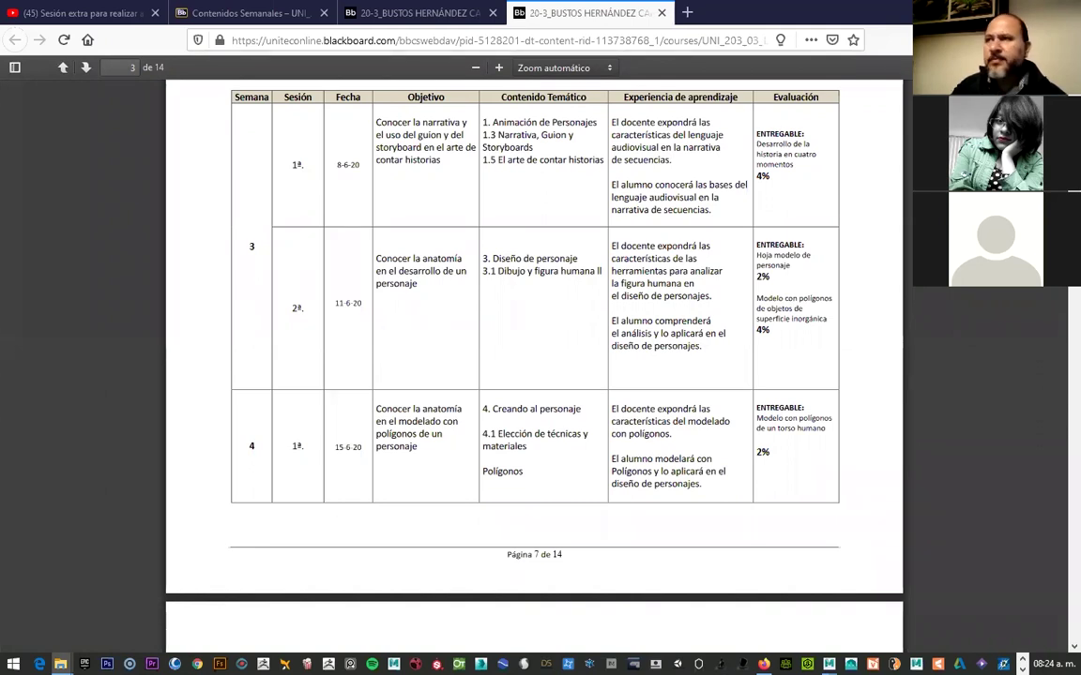
Search Google in a new tab for 'principios de animación explicados con un cubo' and show video results
click(687, 12)
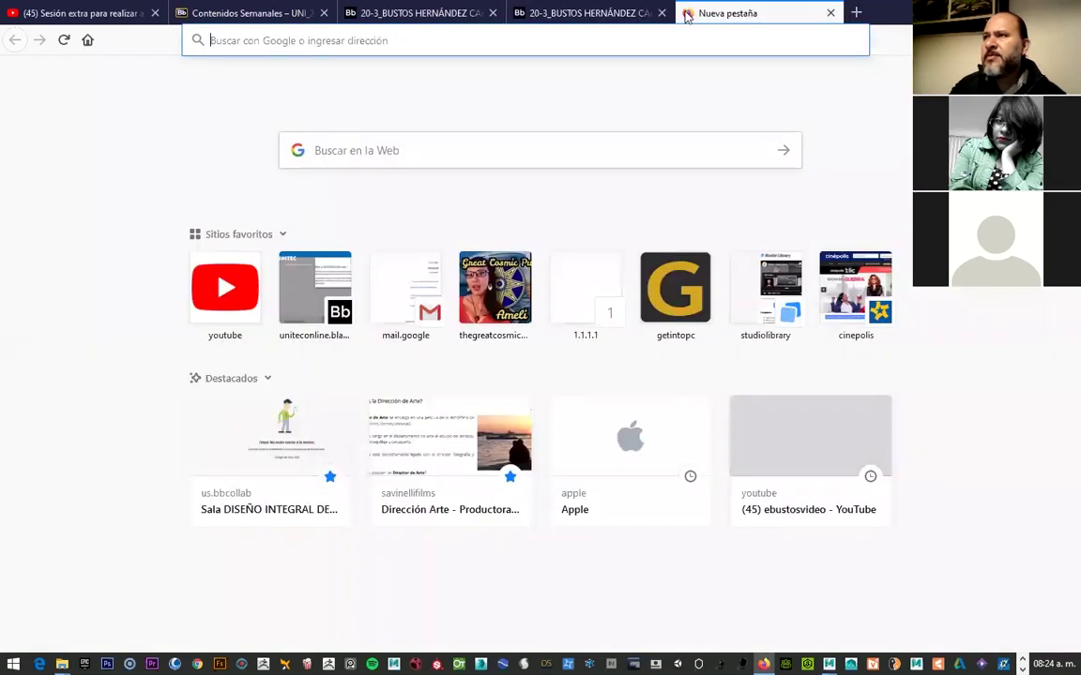
click(647, 39)
text(principios de animació)
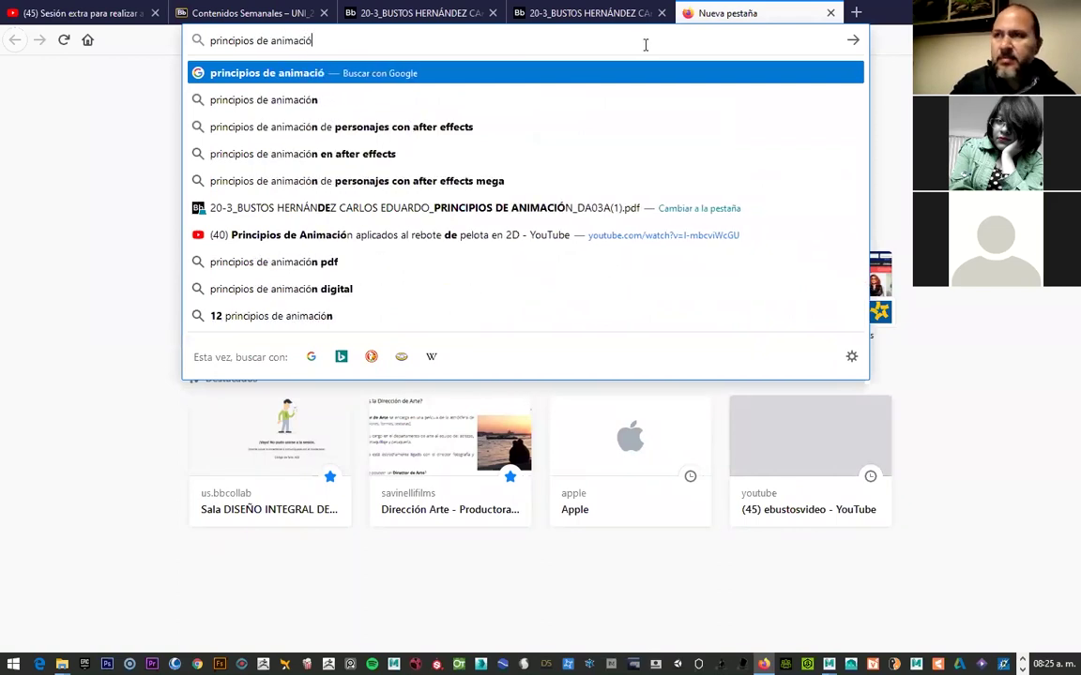
text(ne)
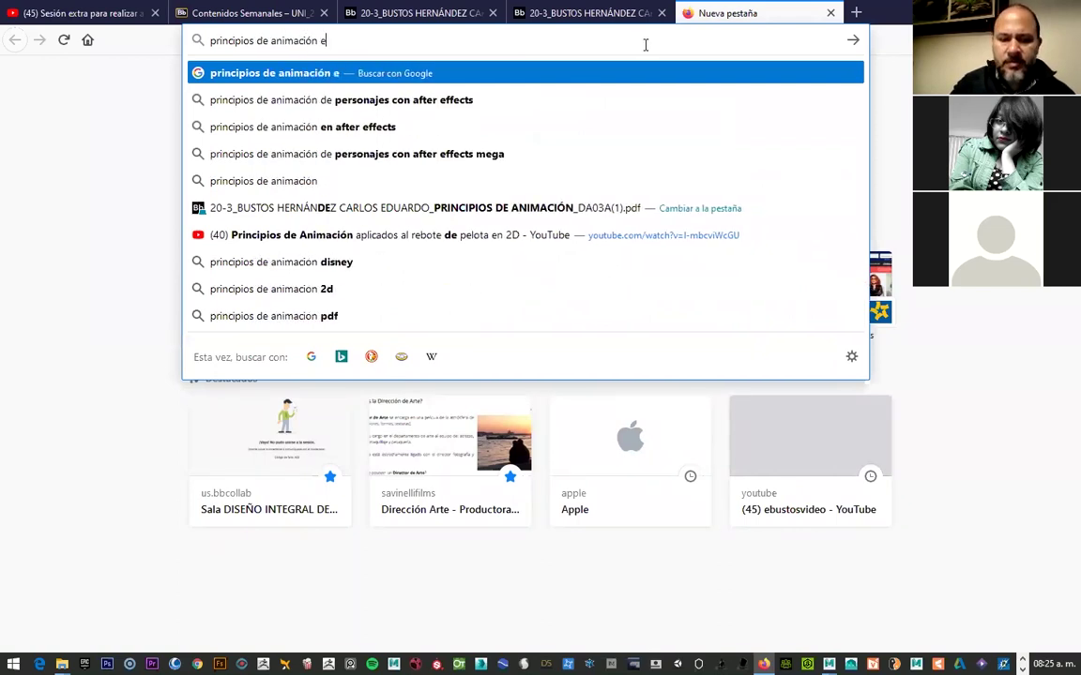
text(xplicados)
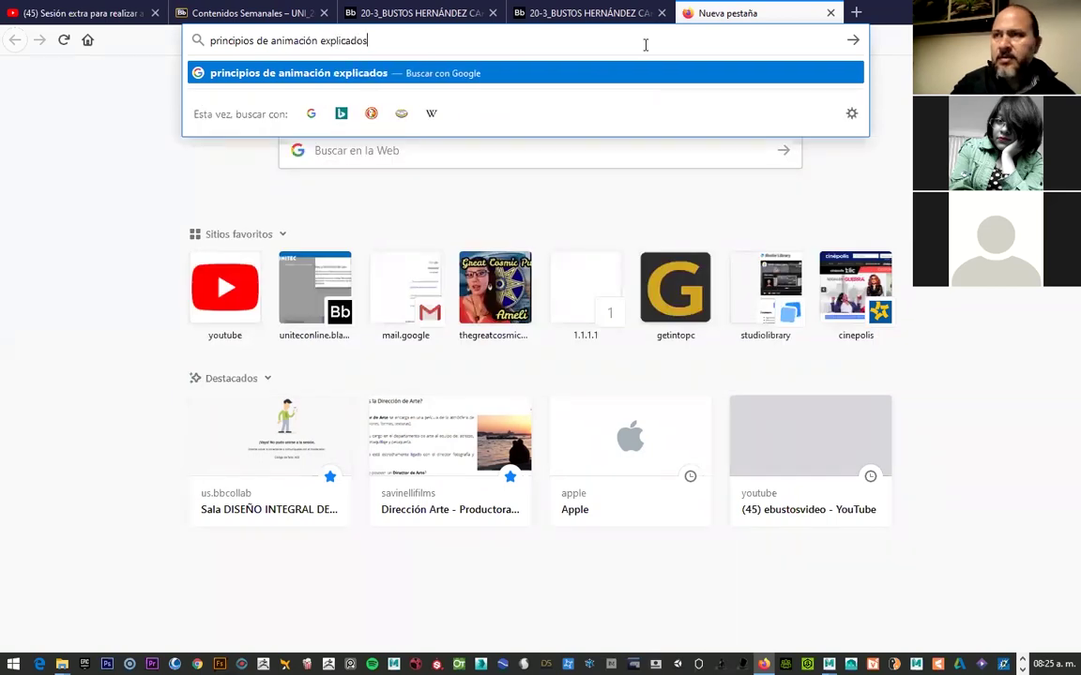
text( con un cubo)
key(Return)
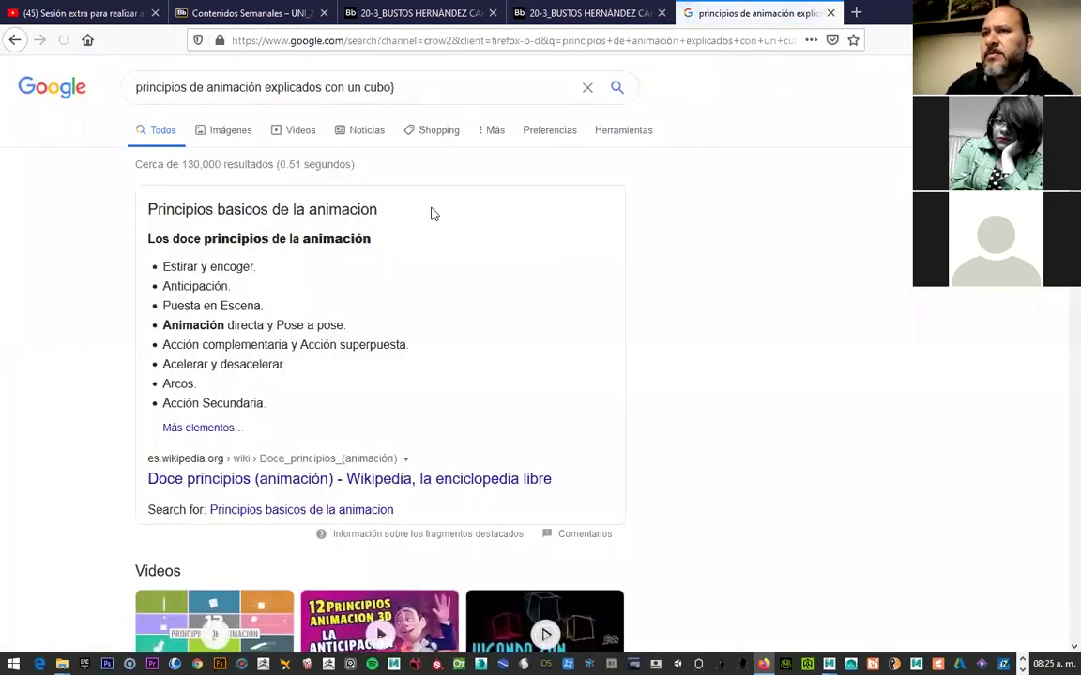
click(305, 134)
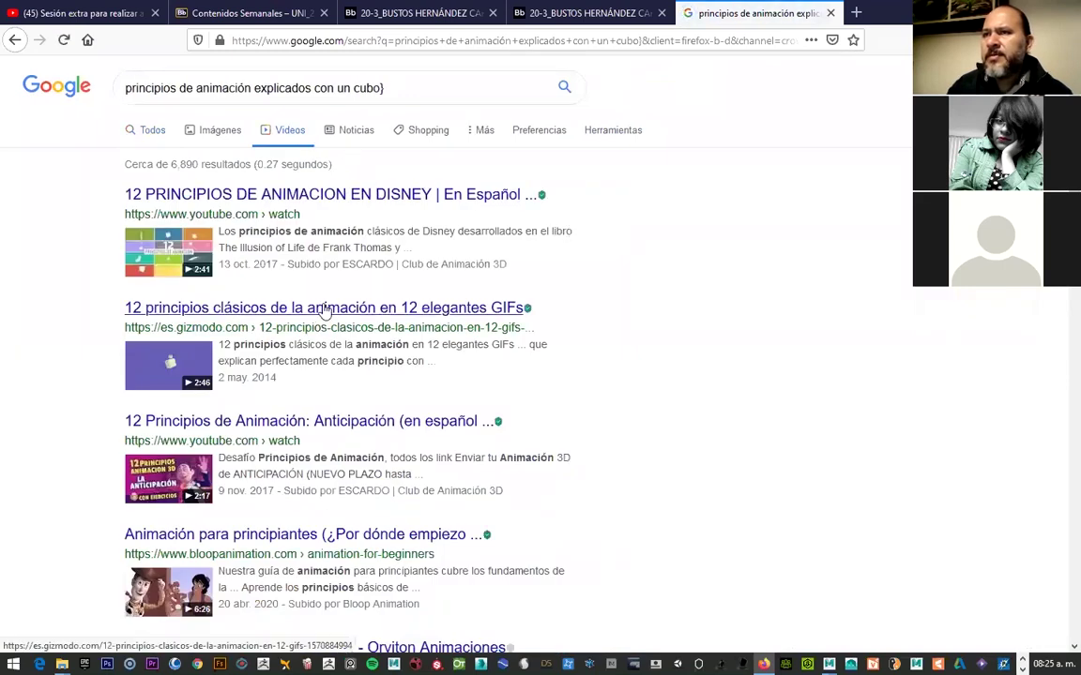
Play the 12 PRINCIPIOS DE ANIMACION EN DISNEY video full screen
click(292, 197)
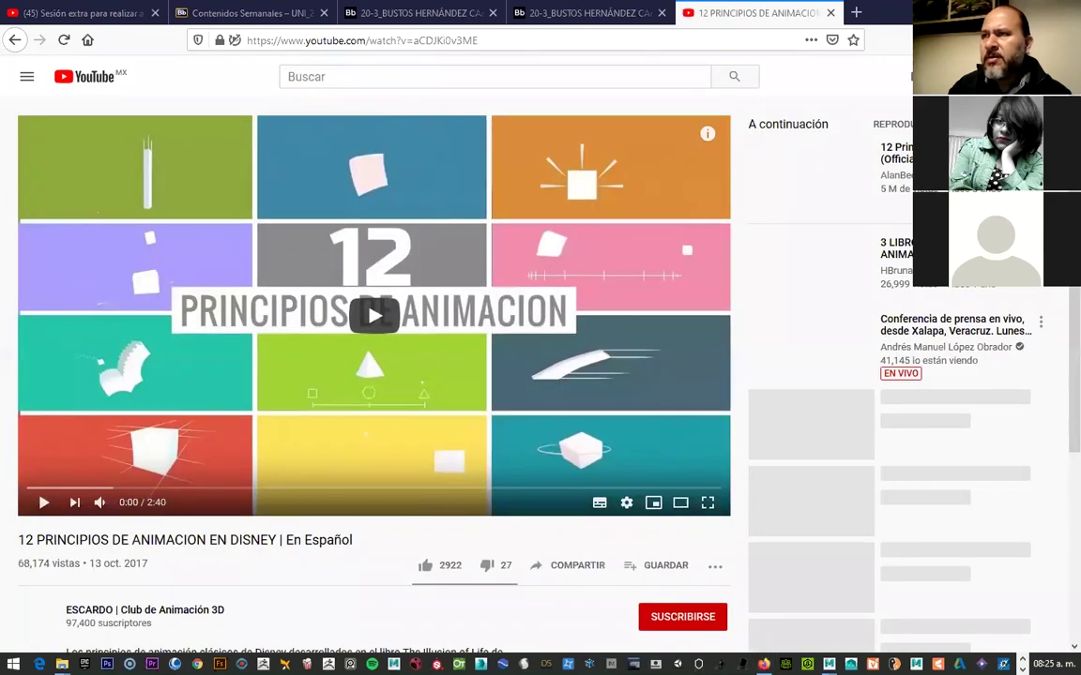
click(380, 319)
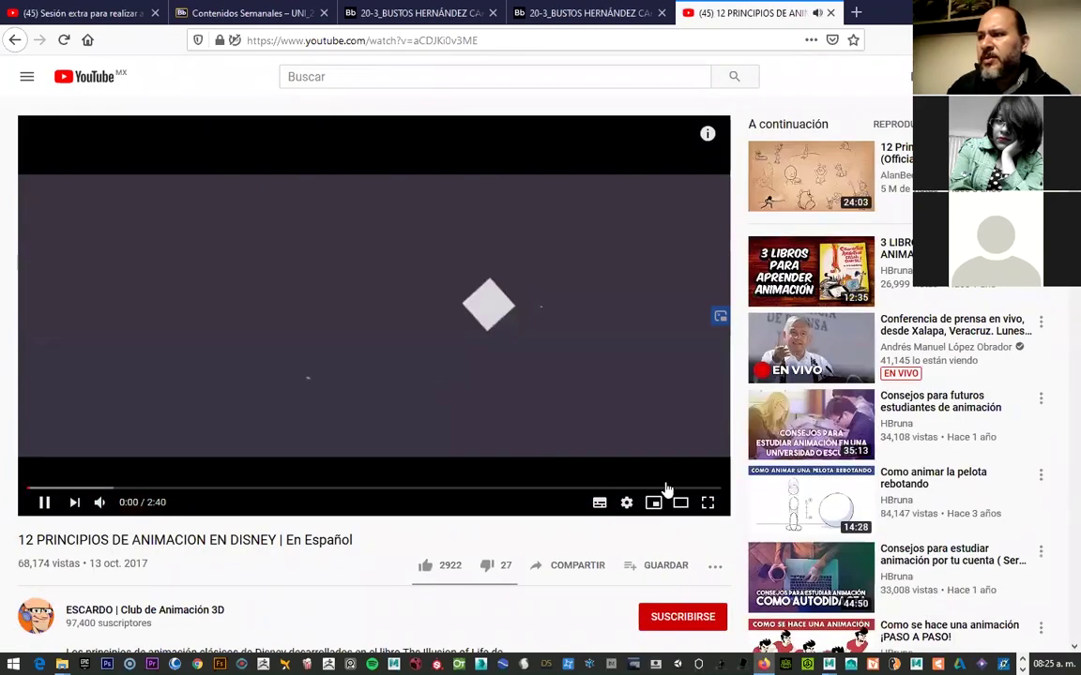
click(708, 503)
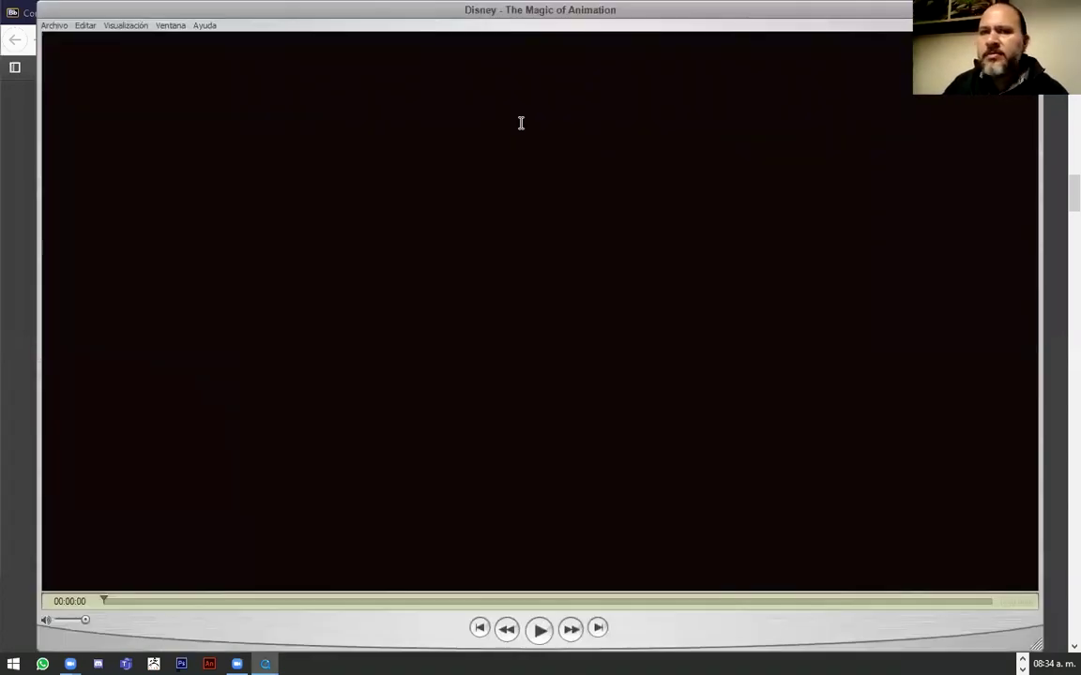
Play the Disney - The Magic of Animation clip in QuickTime with the volume turned down
key(space)
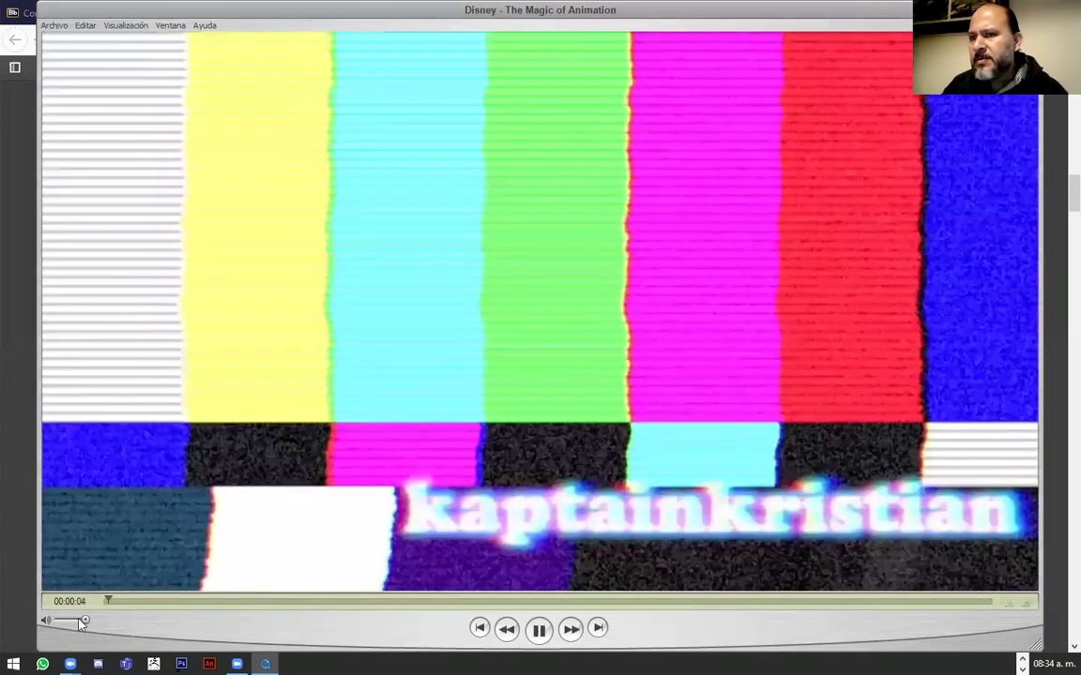
drag(84, 621, 72, 621)
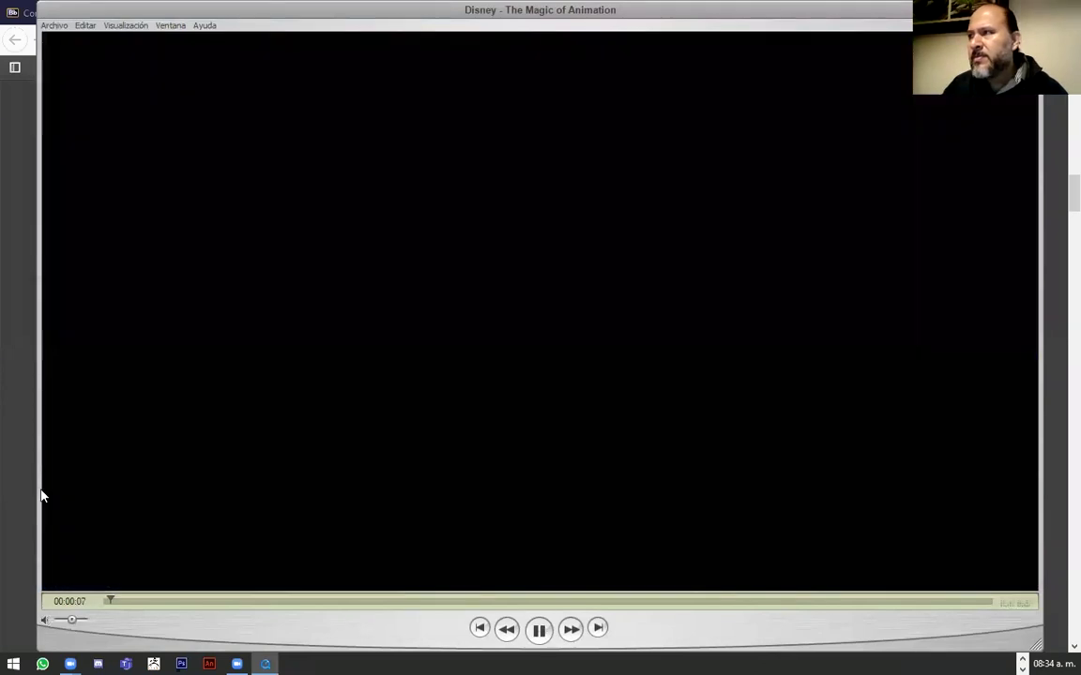
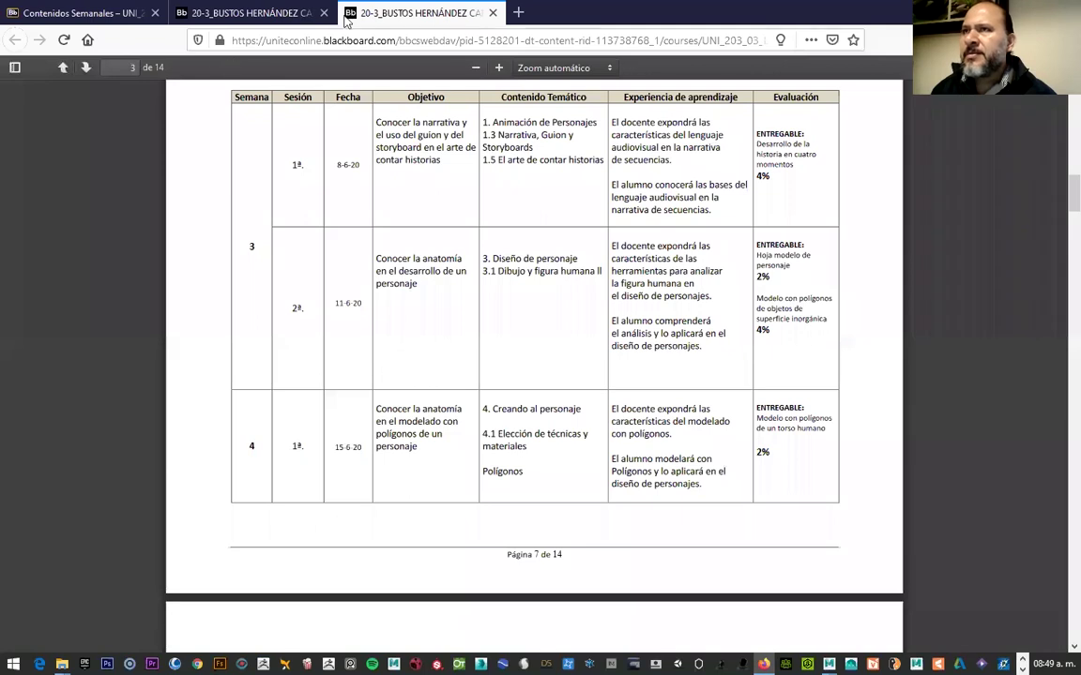
Bring up the Carta Descriptiva syllabus PDF at the week 4 table and clear the text selection
click(260, 11)
click(346, 252)
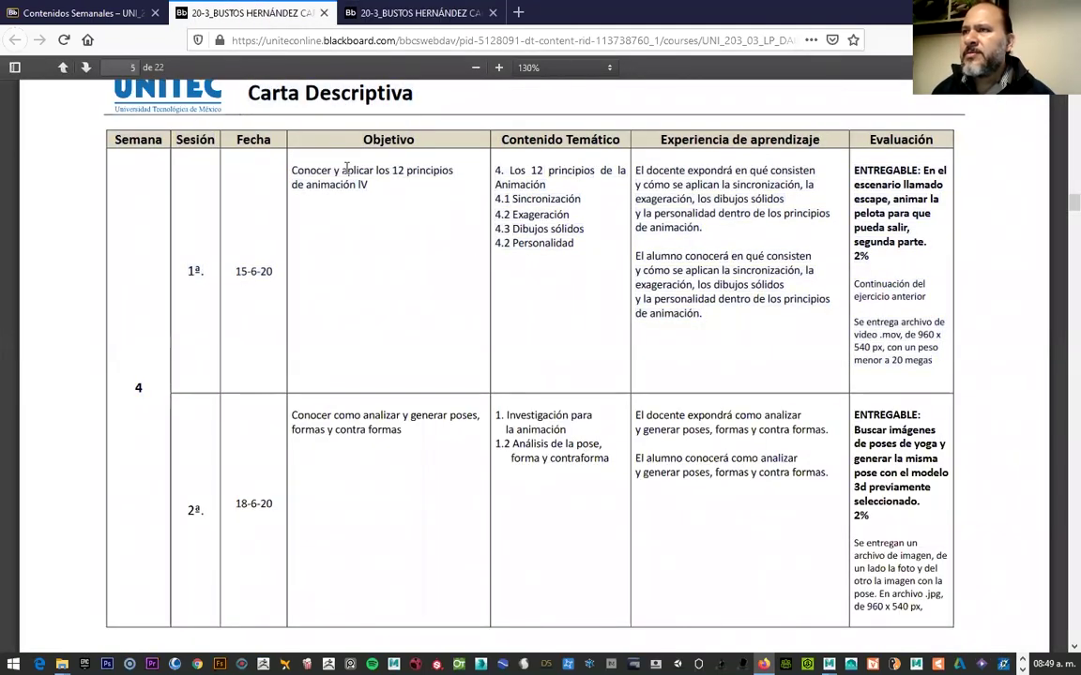
double_click(589, 204)
click(584, 214)
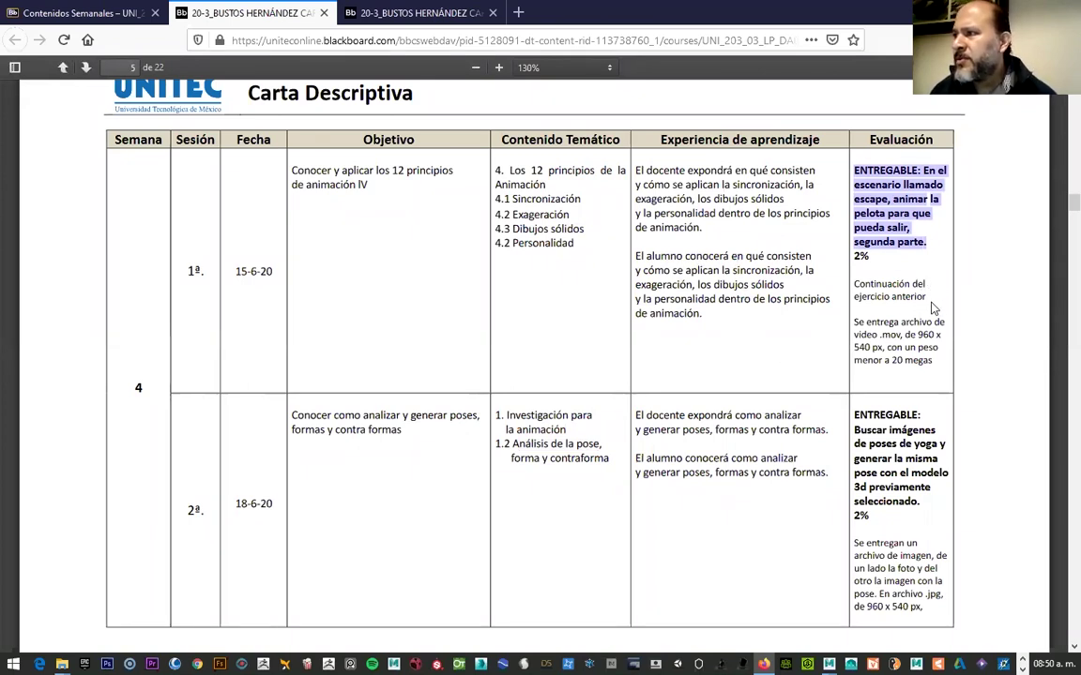
click(903, 316)
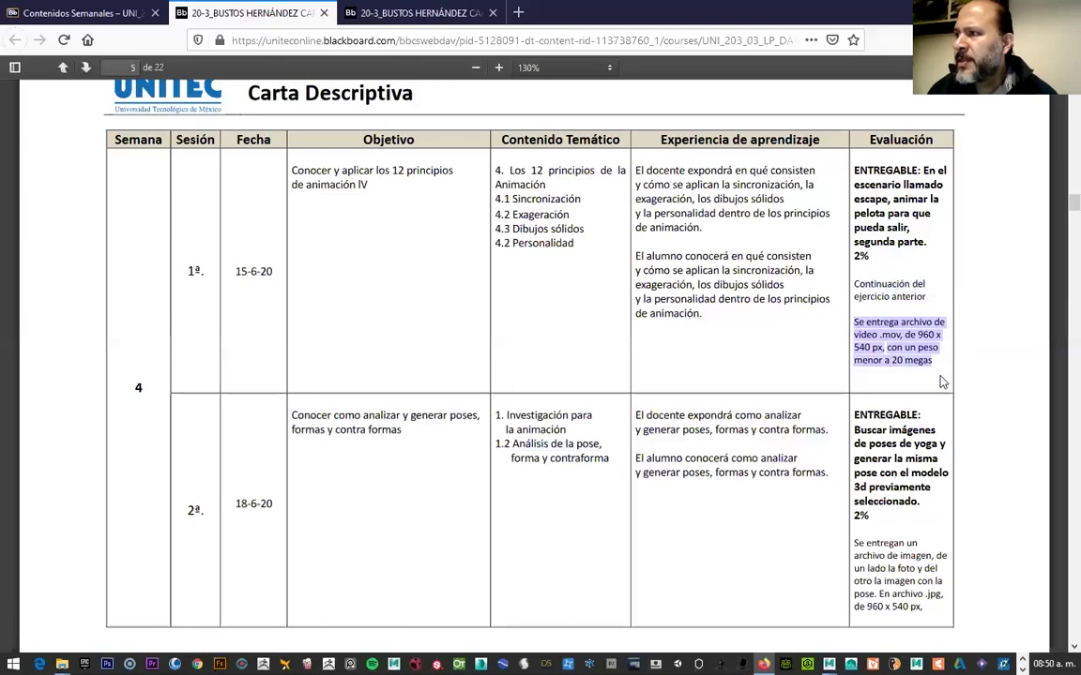
click(928, 374)
drag(936, 366, 897, 369)
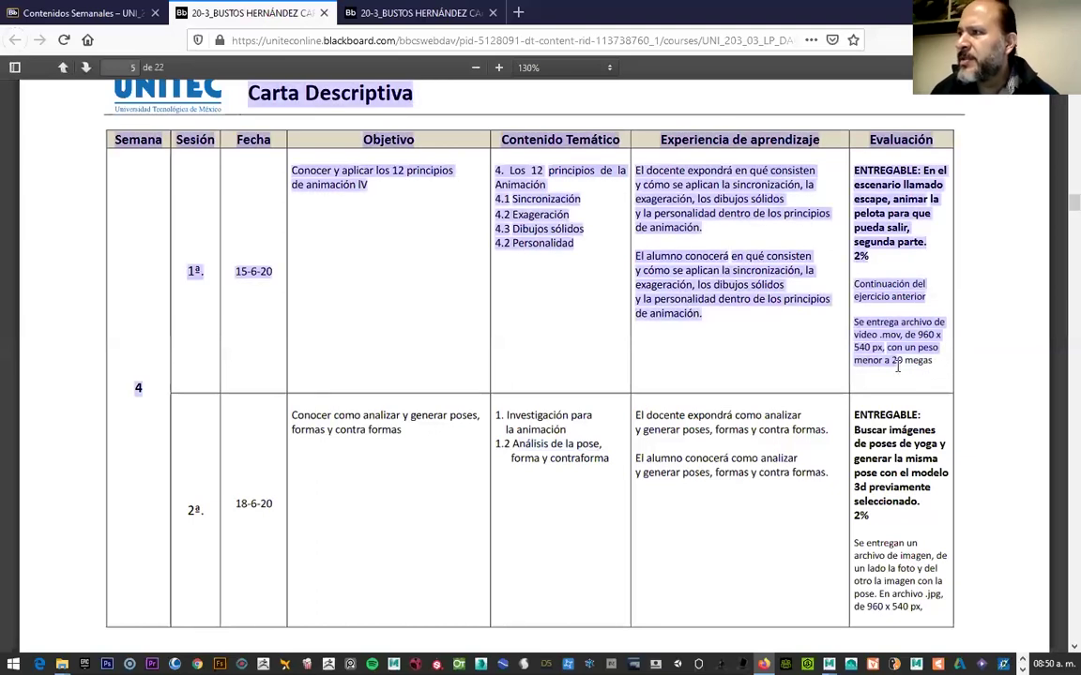
click(922, 377)
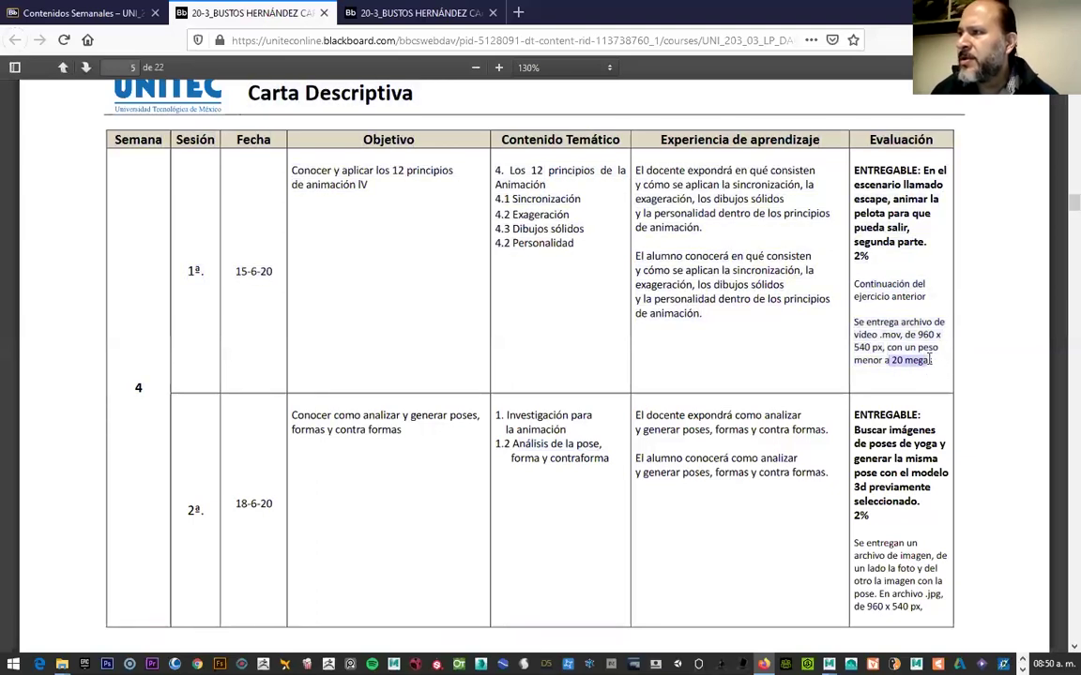